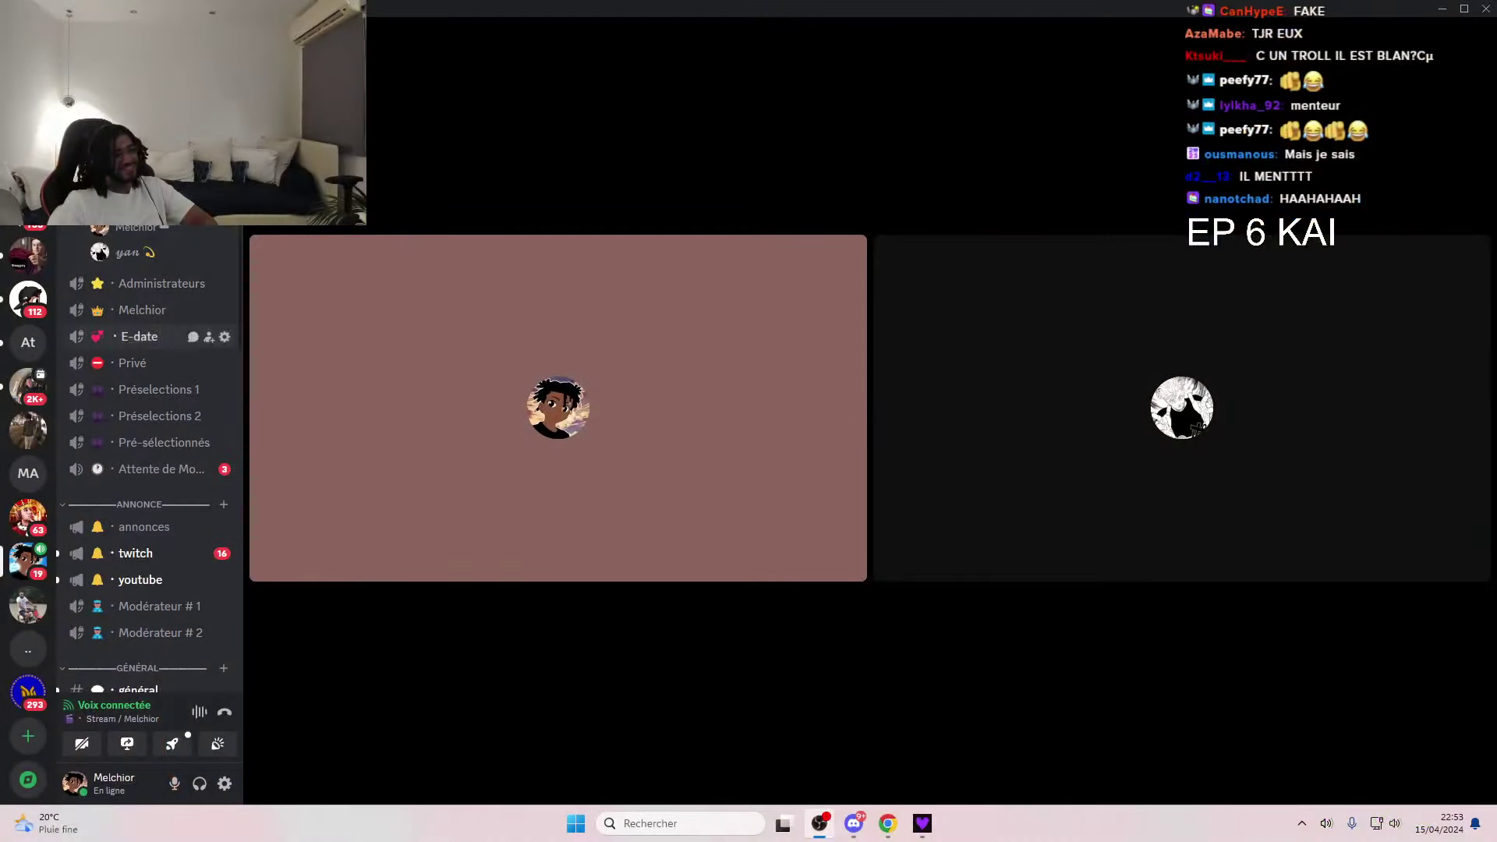
- Disconnect the other participant from the voice channel
{"action": "right_click", "coordinate": [148, 252]}
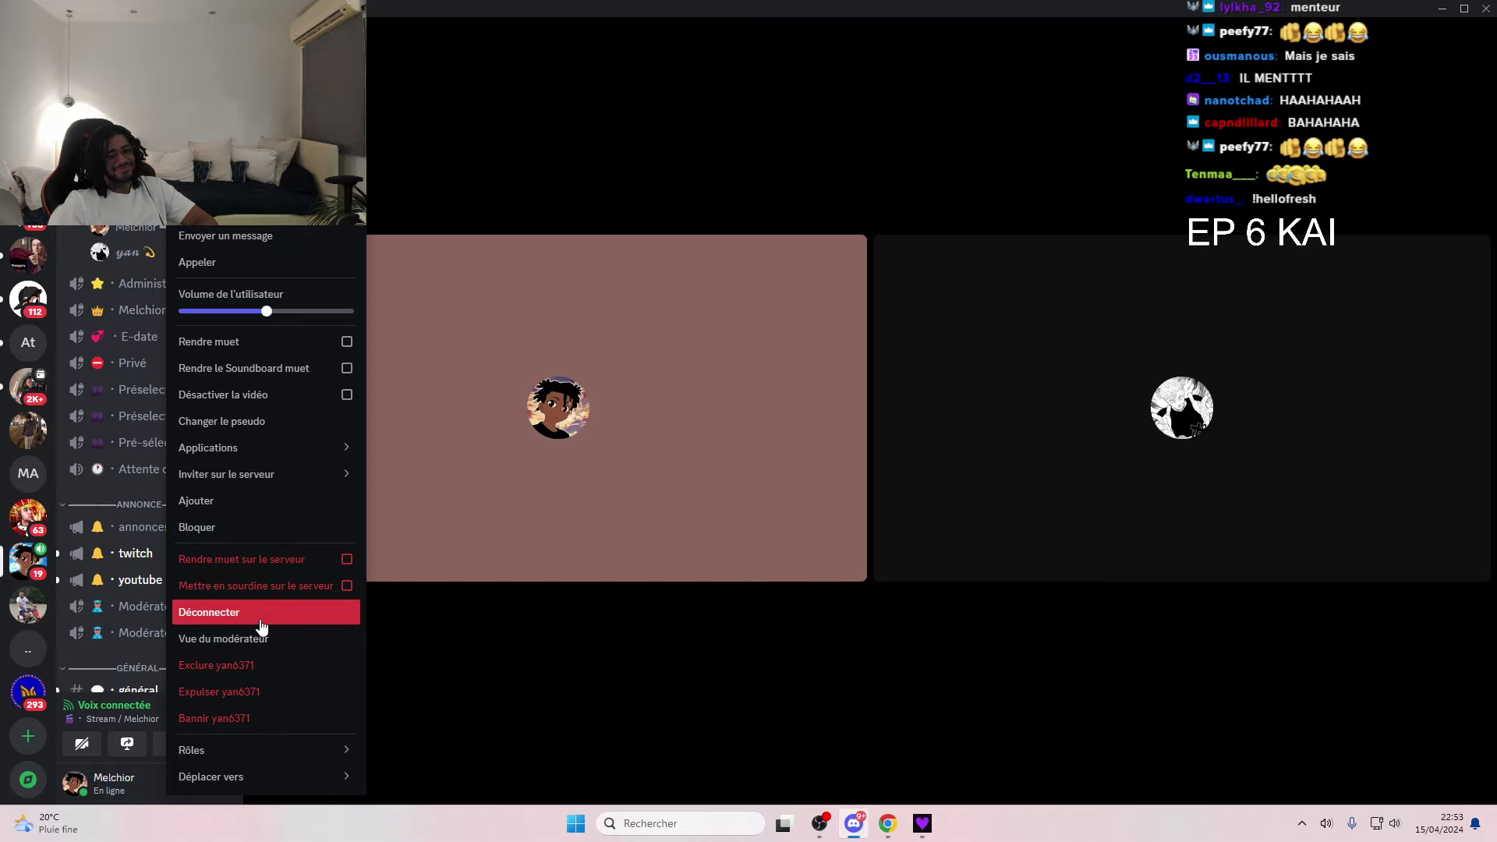
{"action": "left_click", "coordinate": [328, 612]}
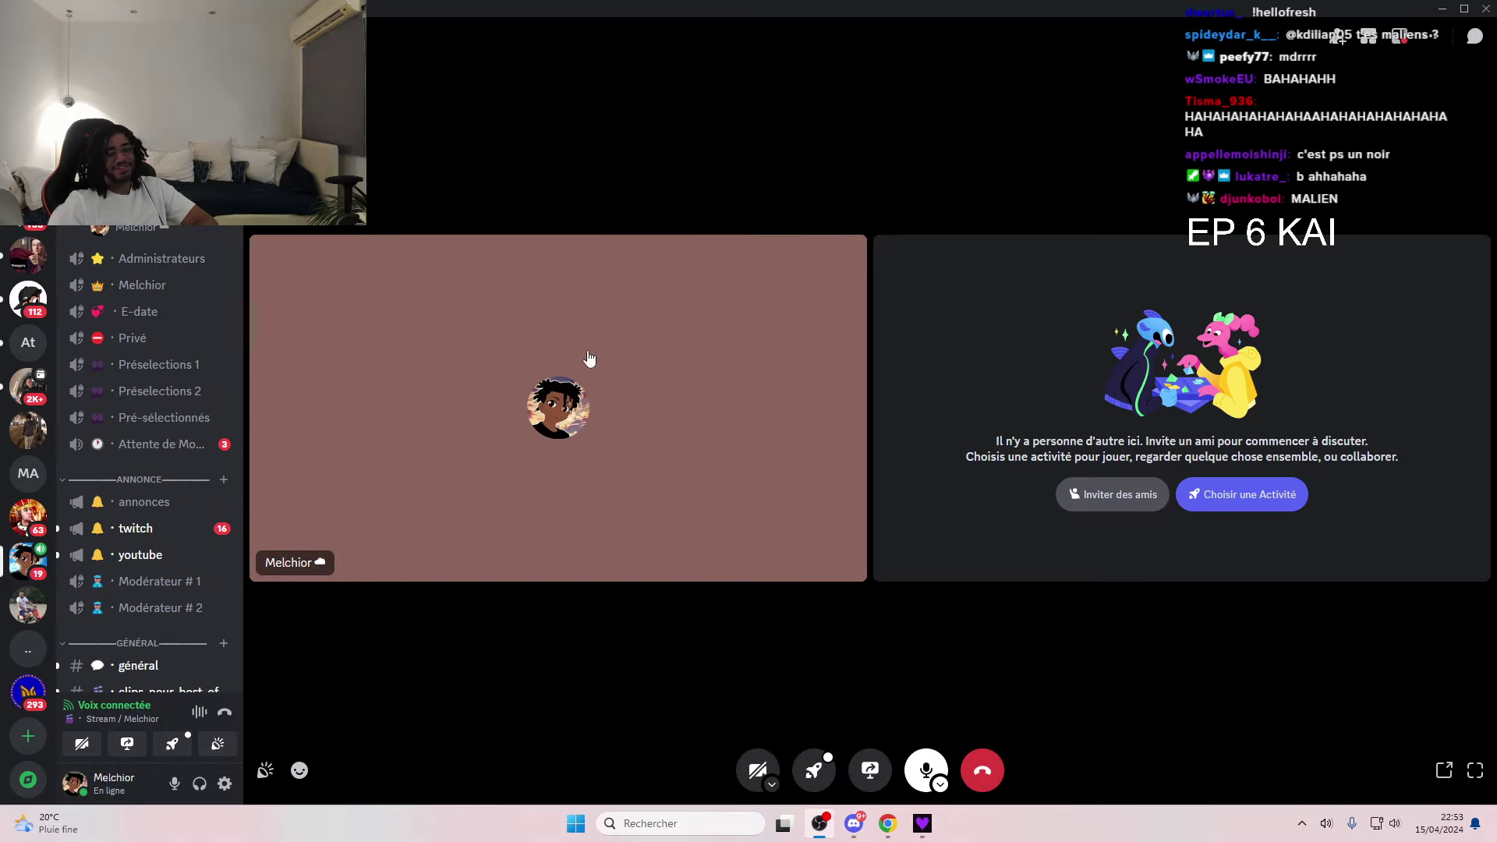
- Switch to BandLab and open the first "Nouveau projet" in the project list in the Studio
{"action": "left_click", "coordinate": [1442, 9]}
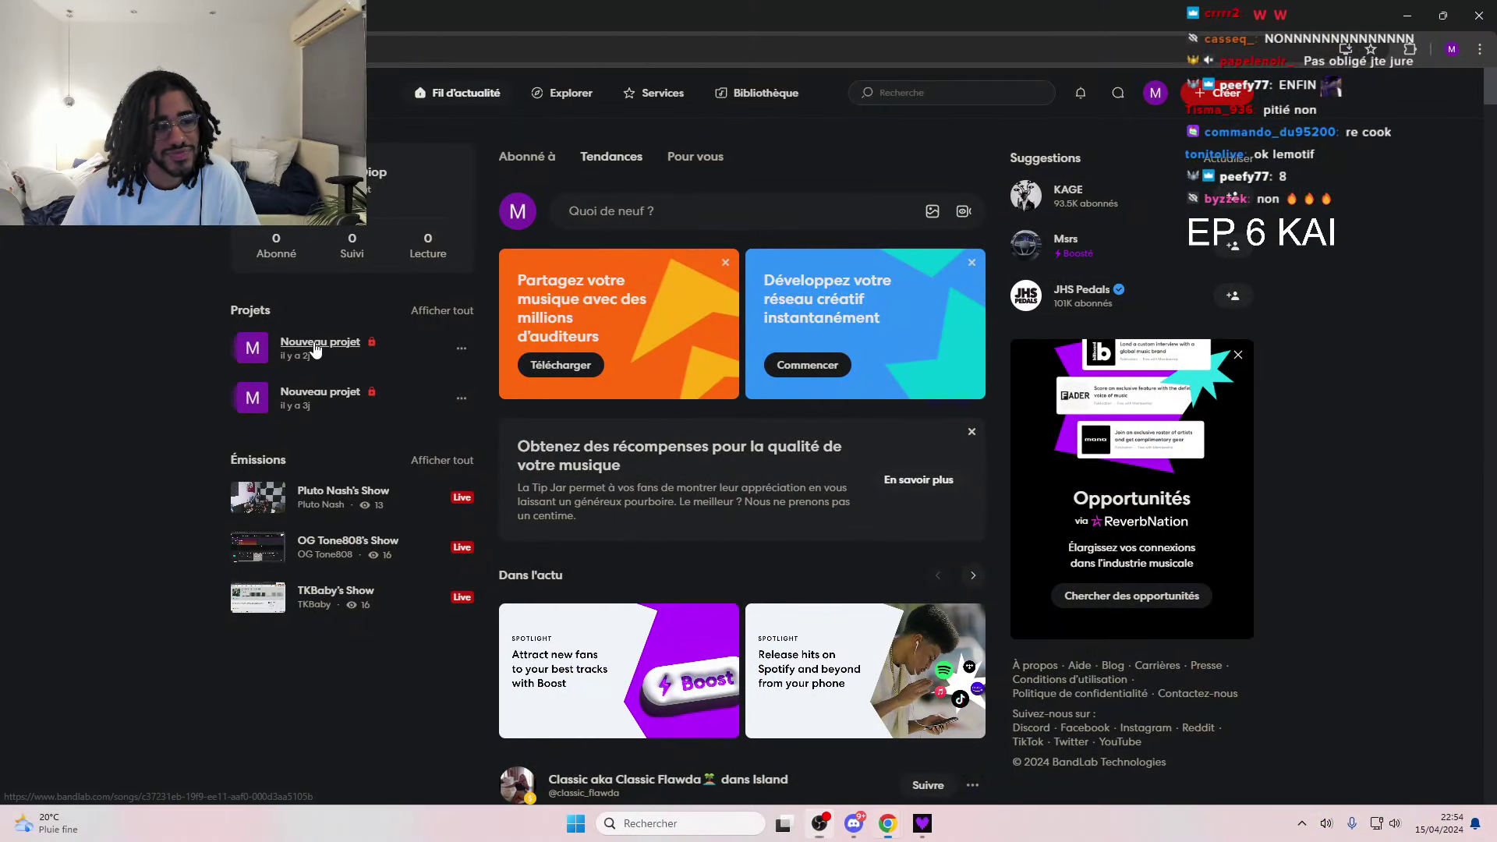
{"action": "left_click", "coordinate": [308, 359]}
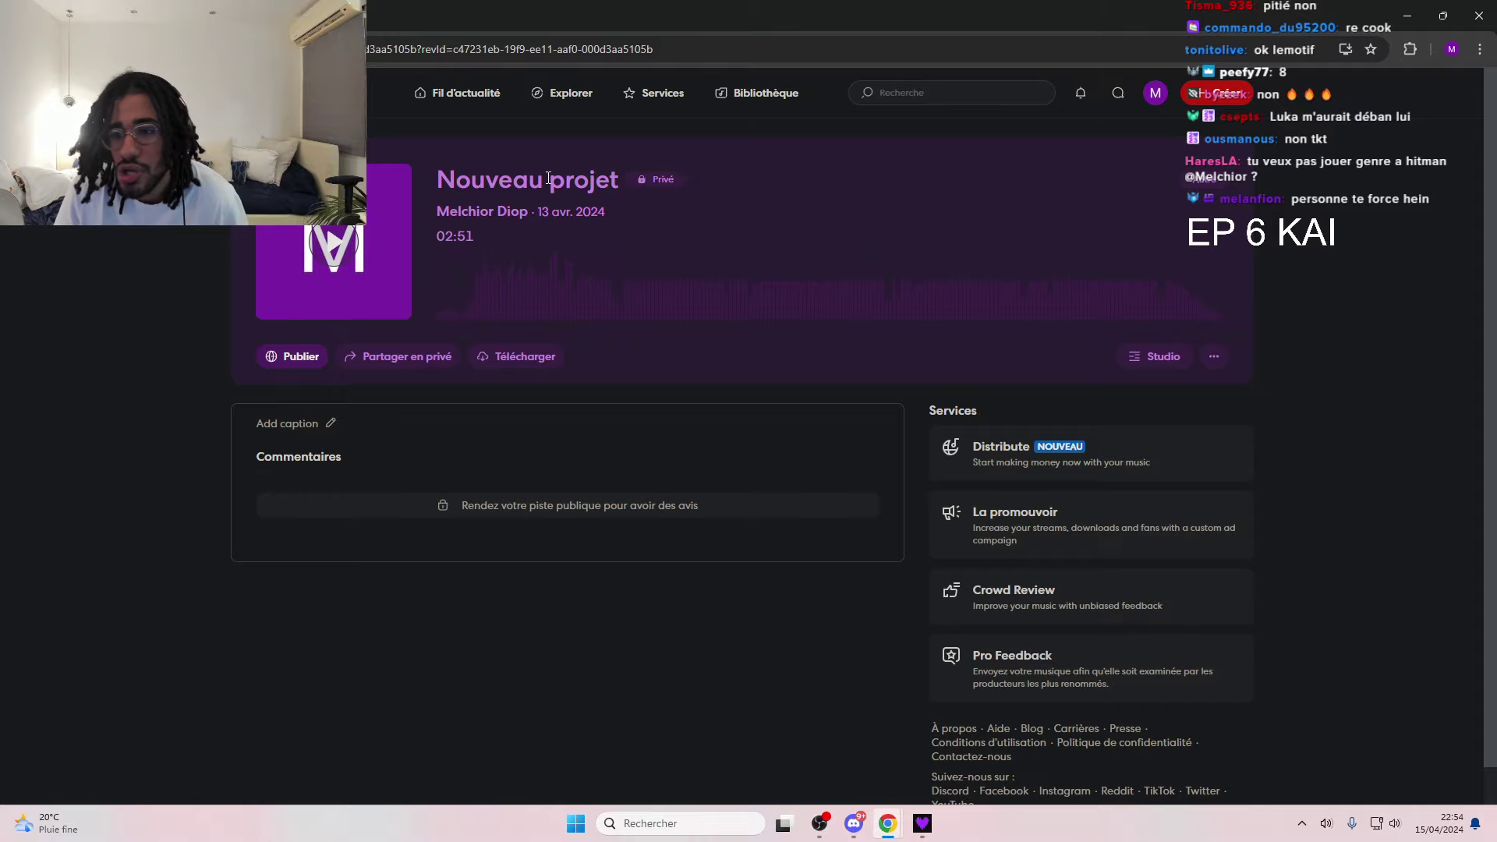
{"action": "left_click", "coordinate": [1131, 365]}
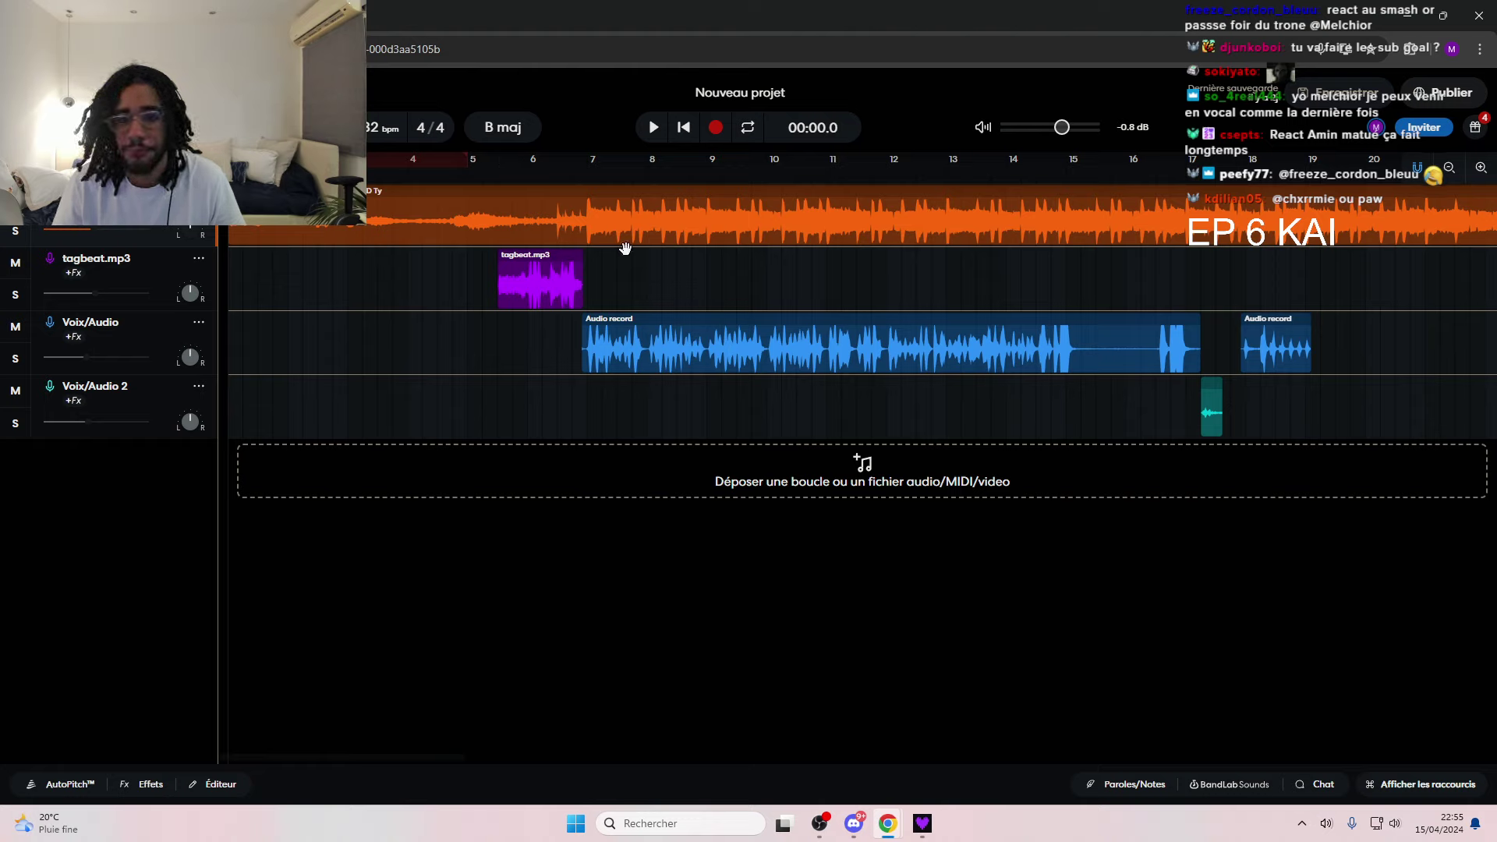
- Select the long vocal recording on the Voix/Audio track and turn on AutoPitch for it
{"action": "left_click", "coordinate": [620, 347]}
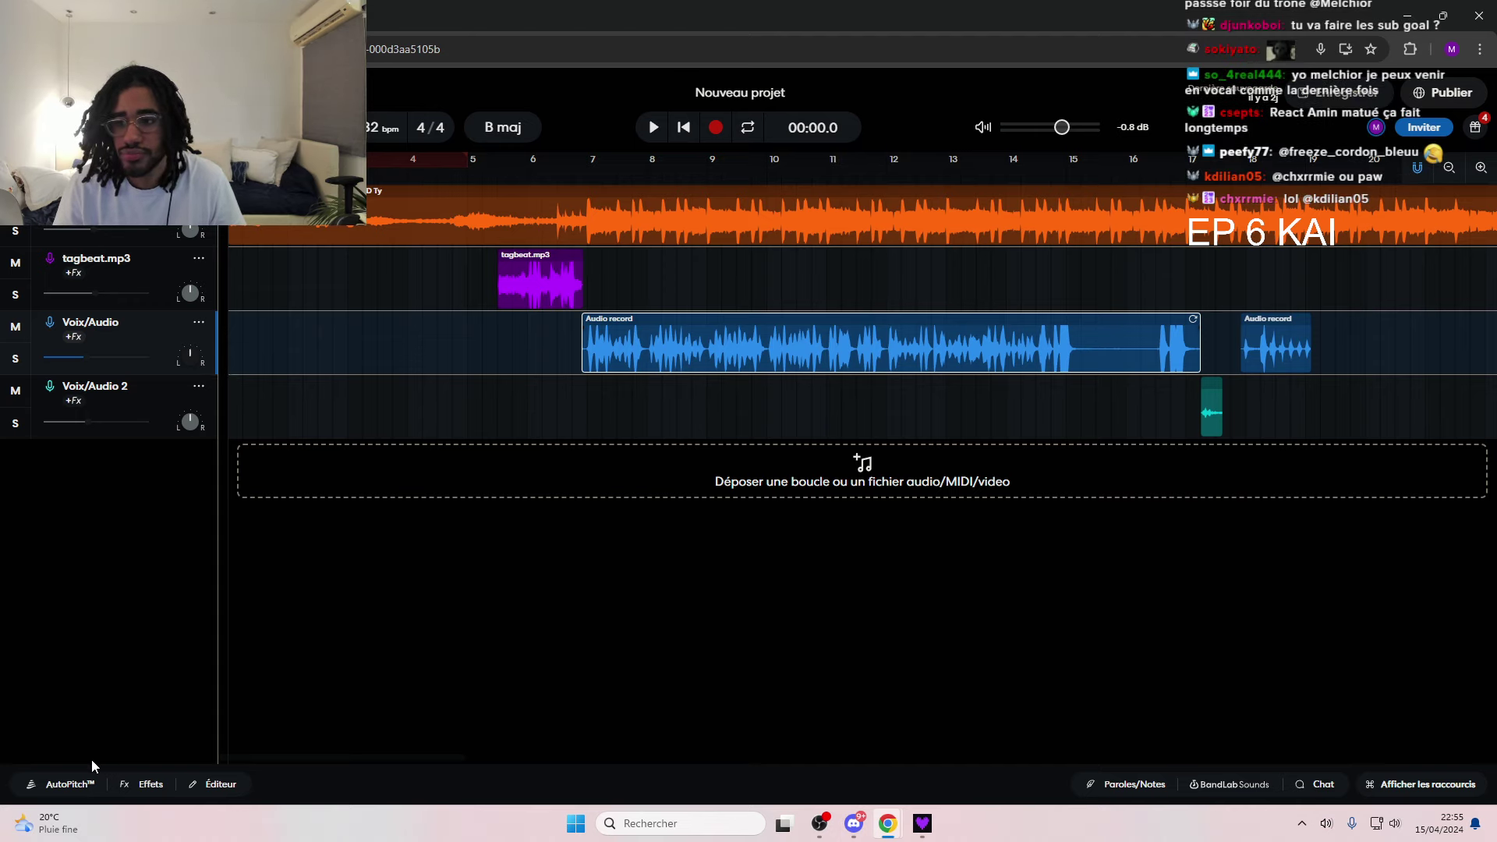
{"action": "left_click", "coordinate": [71, 782]}
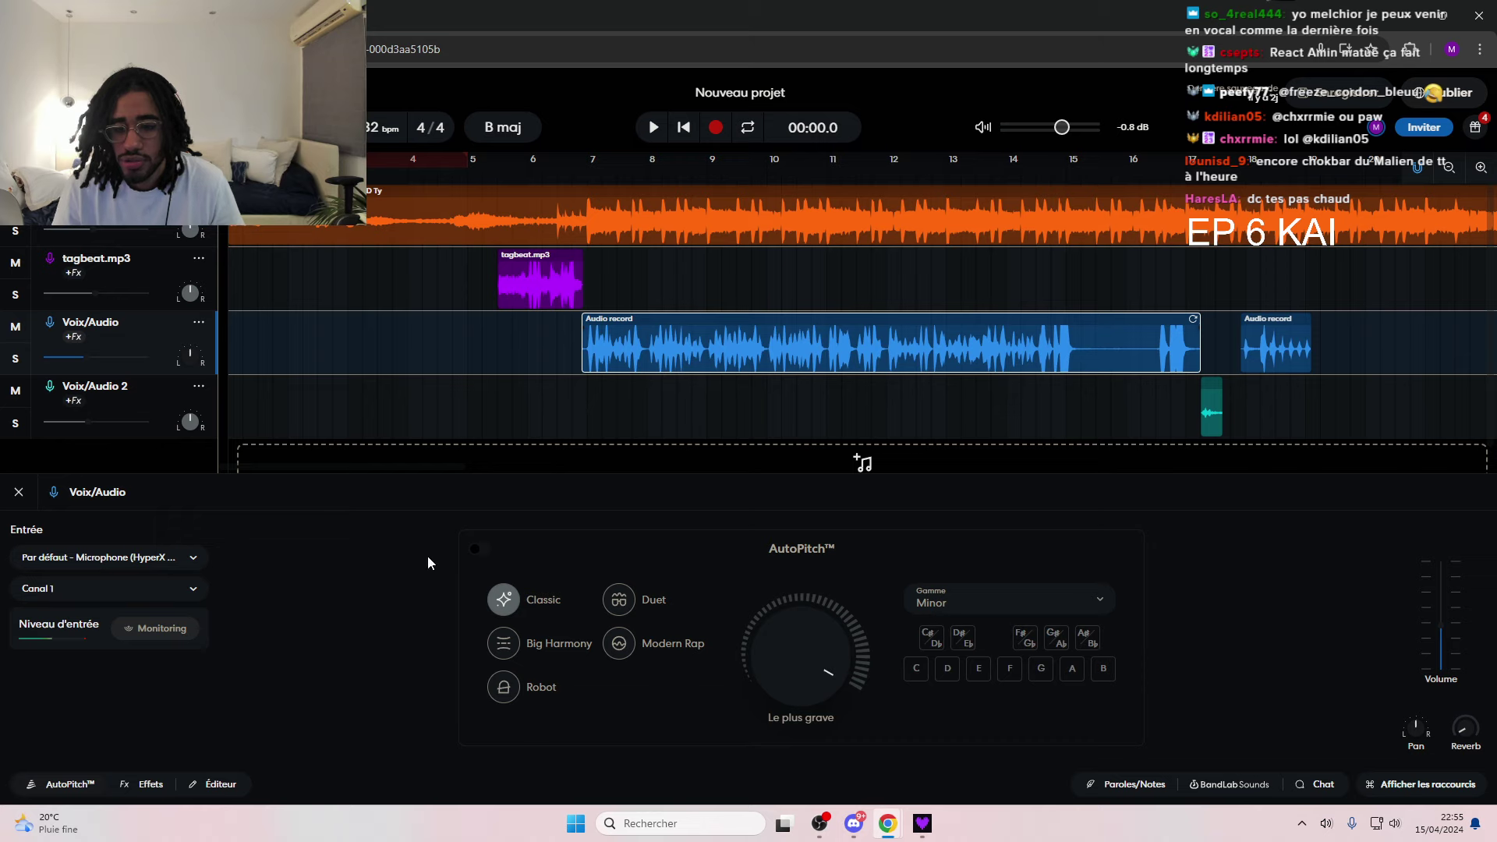
{"action": "left_click", "coordinate": [477, 549]}
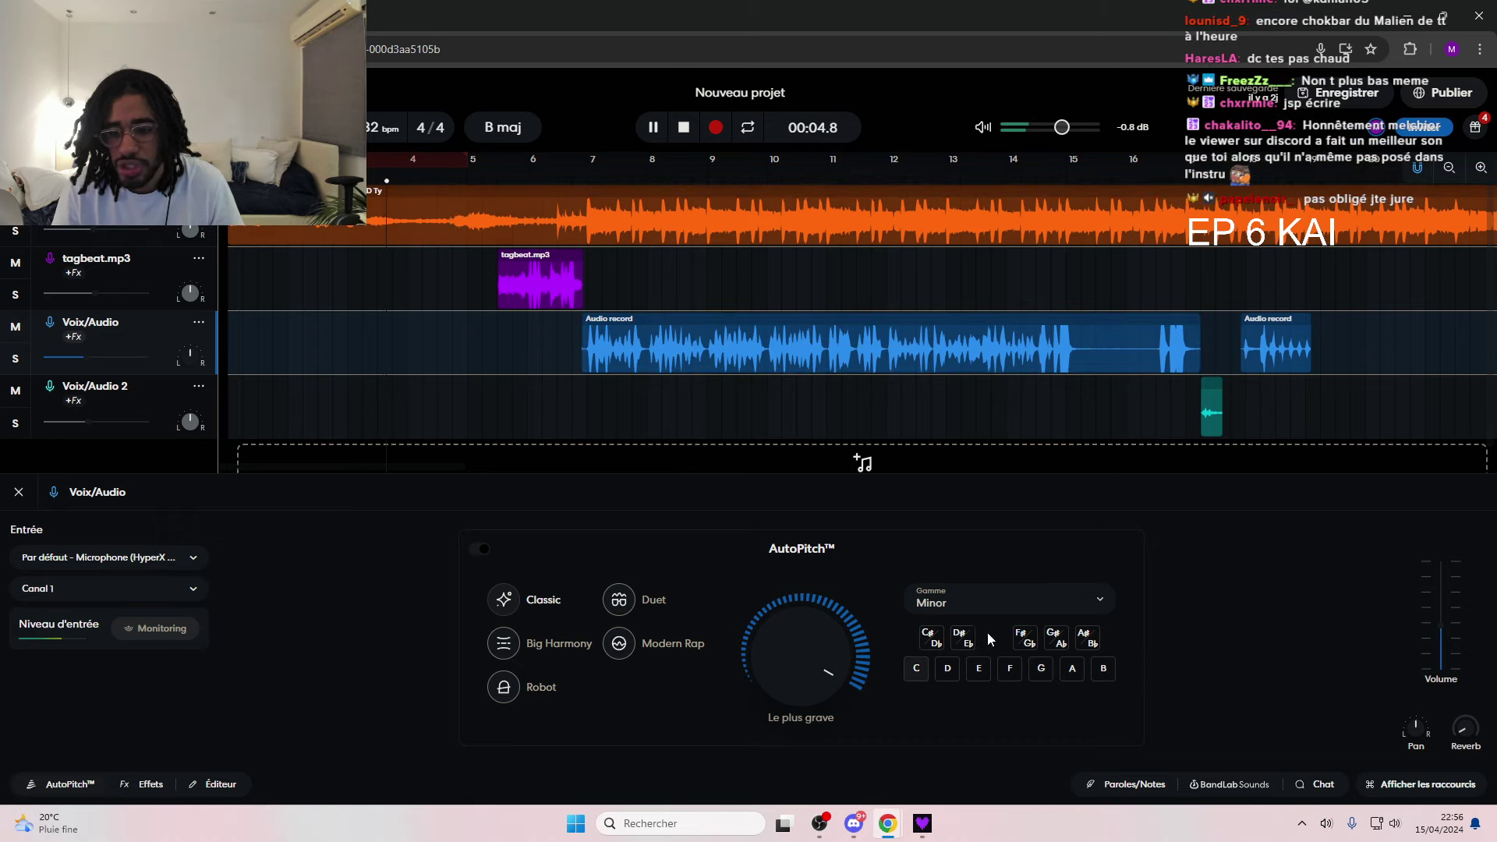
- Set the vocal's AutoPitch amount to 50 %, and lower it to 20 % after listening
{"action": "left_click", "coordinate": [621, 348]}
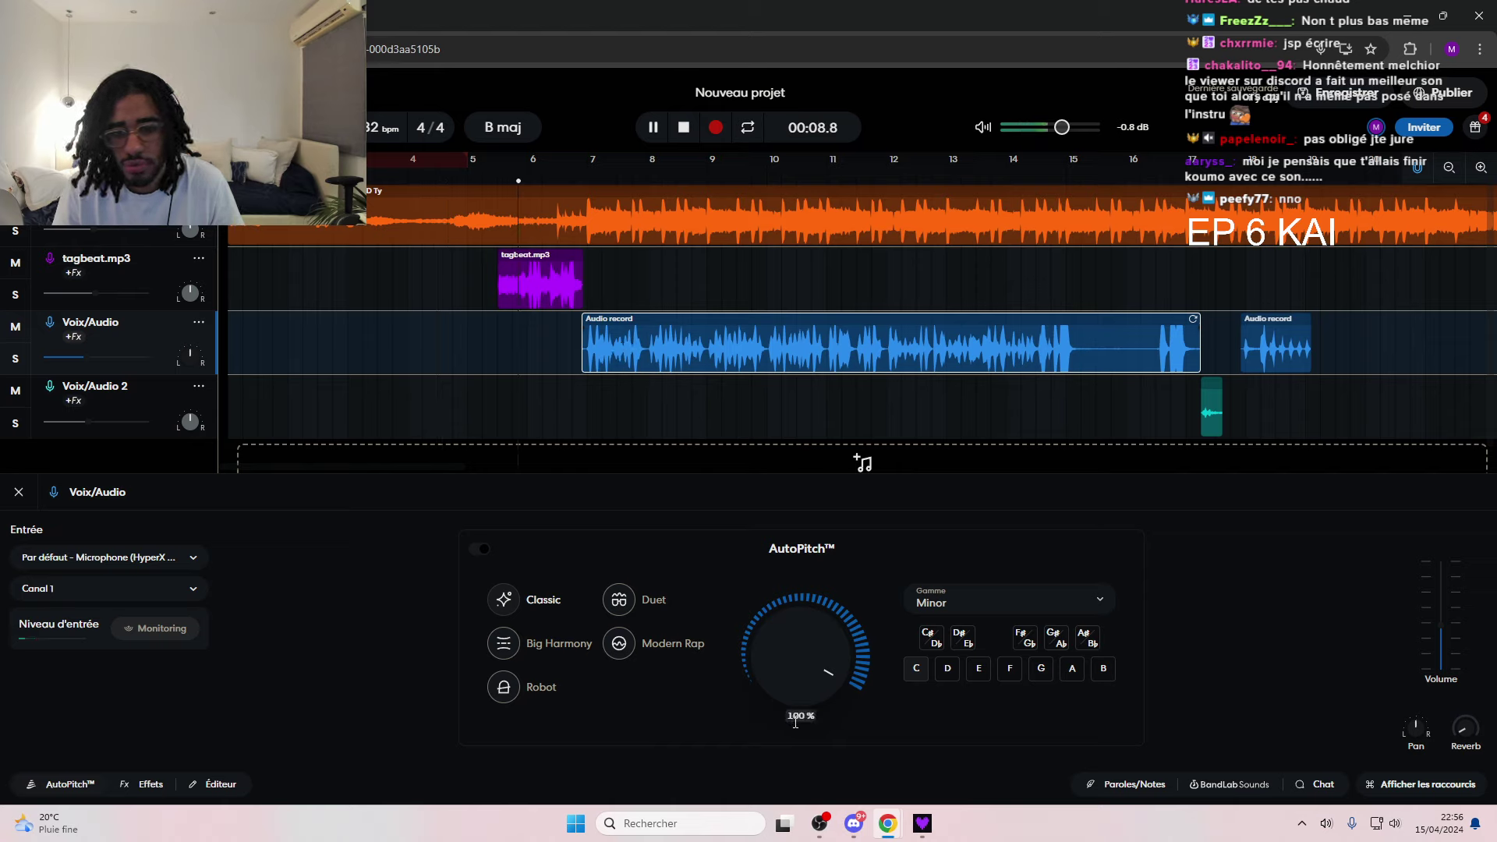
{"action": "type", "text": "50"}
{"action": "key", "text": "Return"}
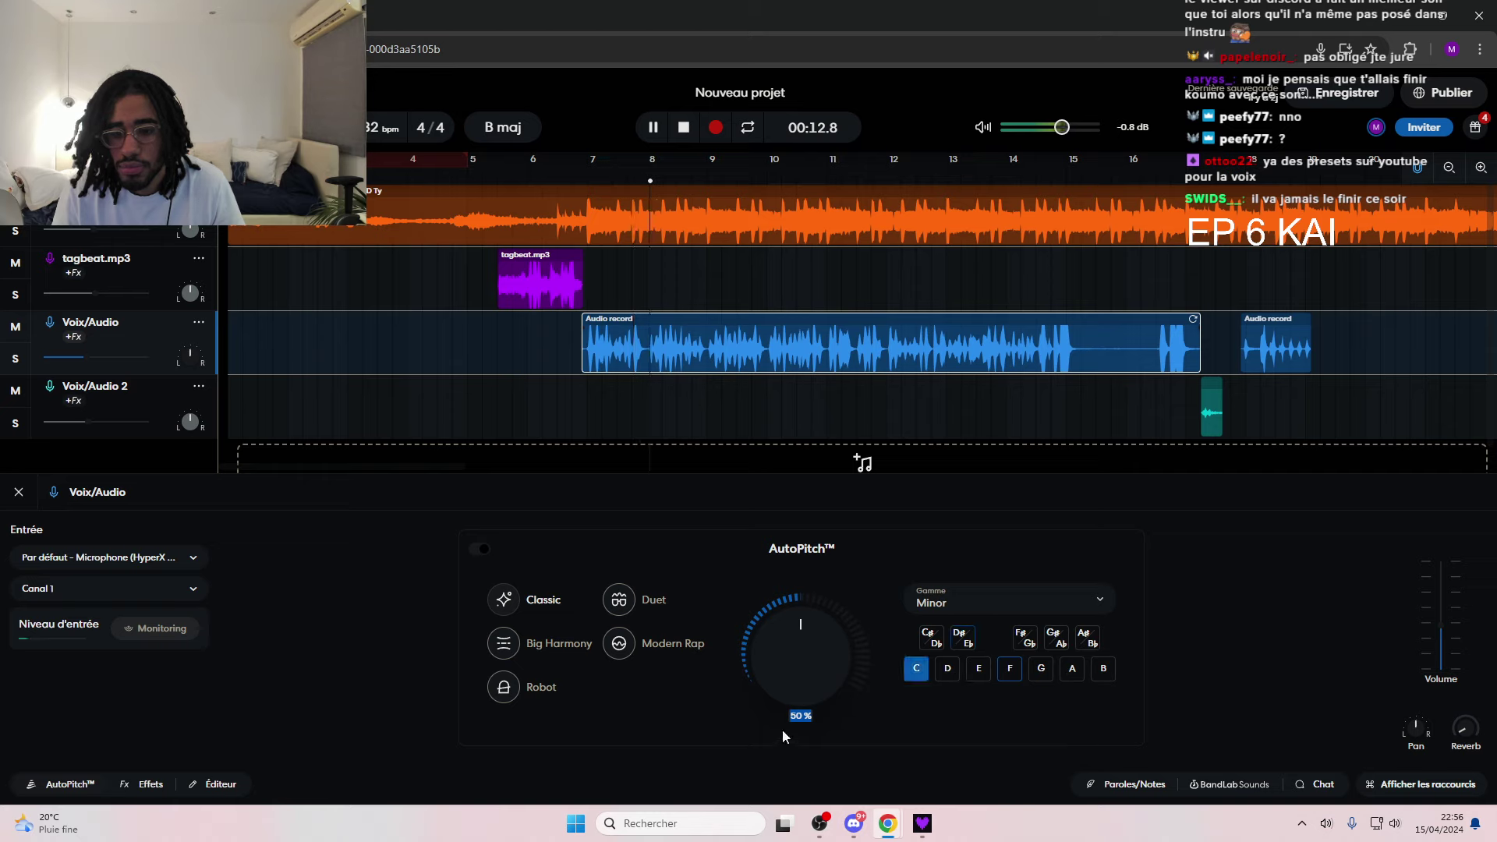
{"action": "key", "text": "BackSpace"}
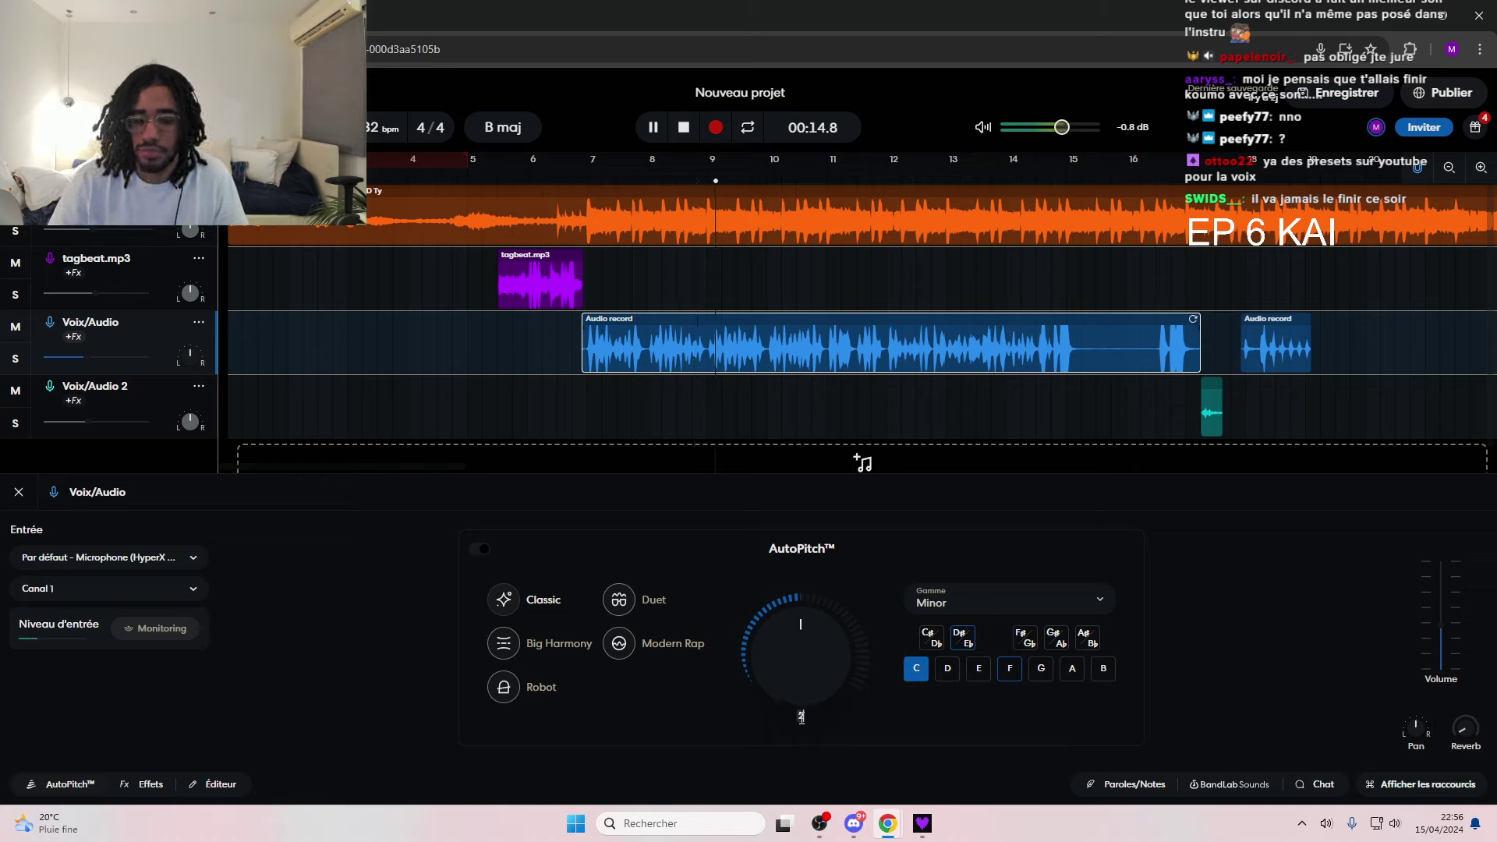
{"action": "key", "text": "Return"}
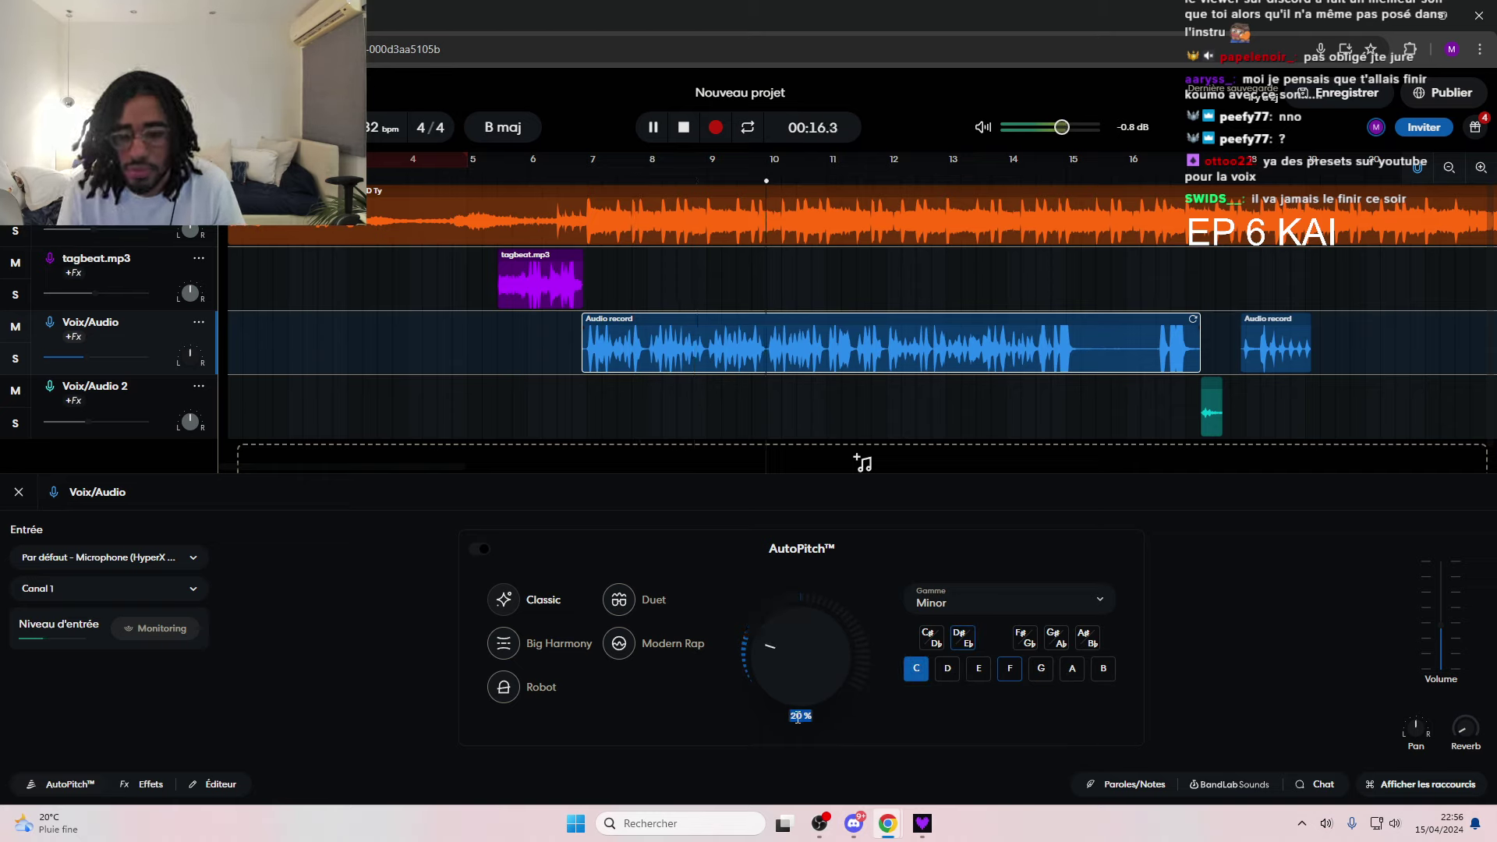
- Try the Duet and Big Harmony AutoPitch styles on the vocal during playback
{"action": "left_click", "coordinate": [621, 601]}
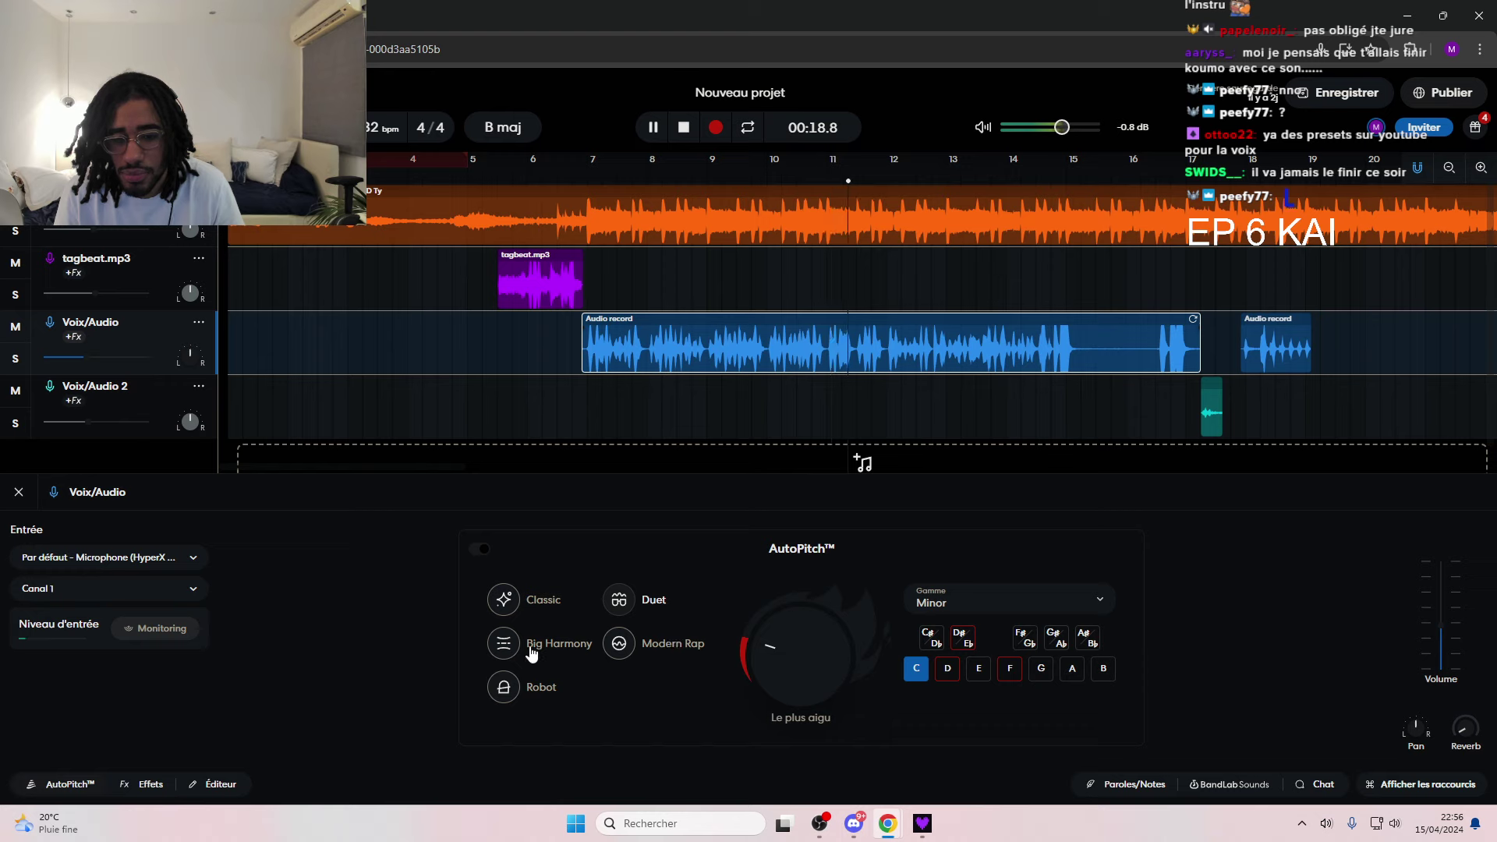
{"action": "left_click", "coordinate": [505, 646]}
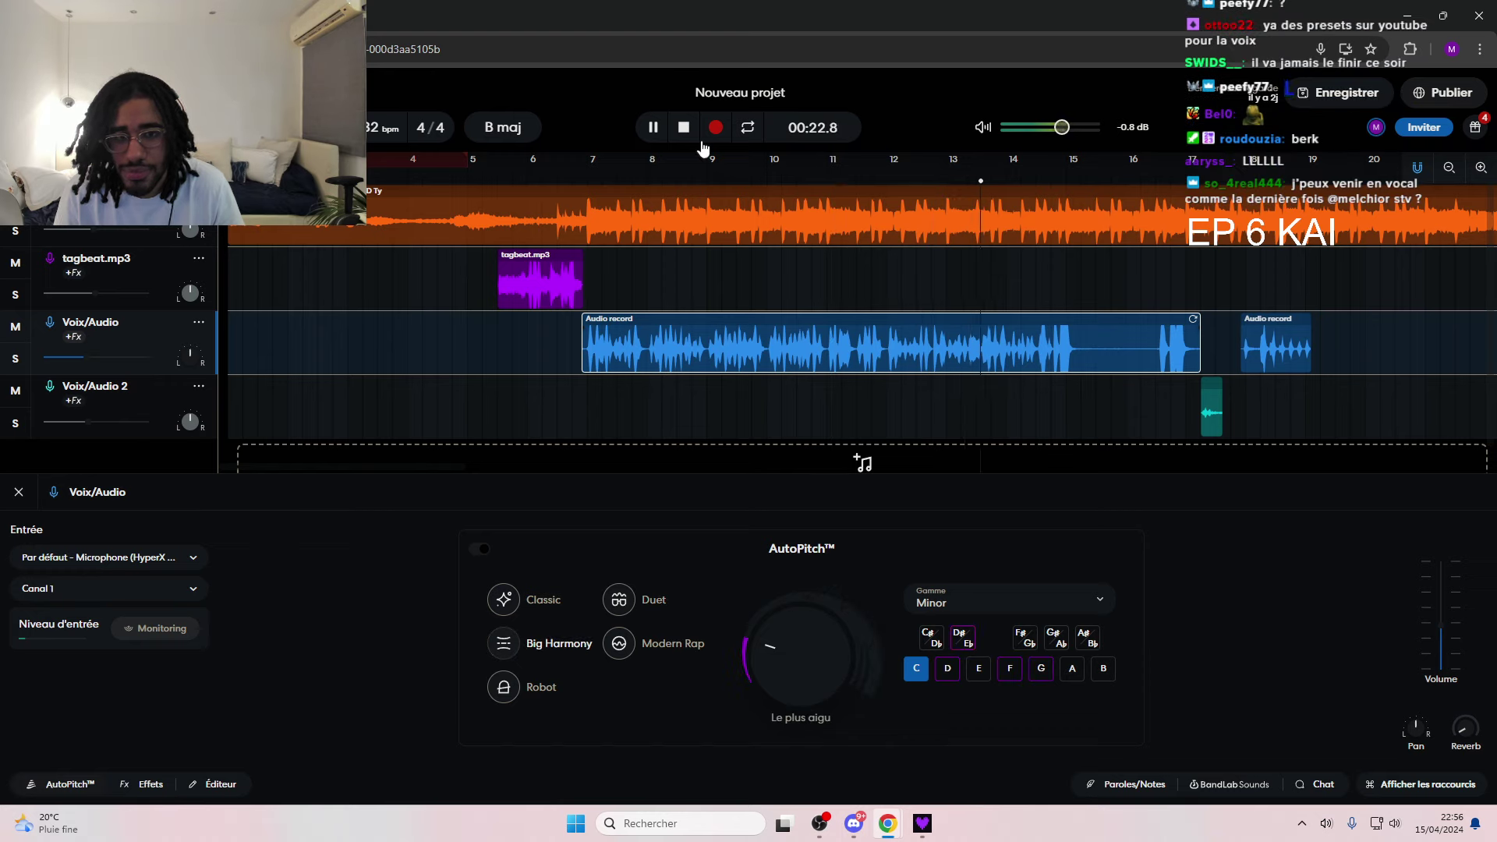
{"action": "mouse_move", "coordinate": [800, 711]}
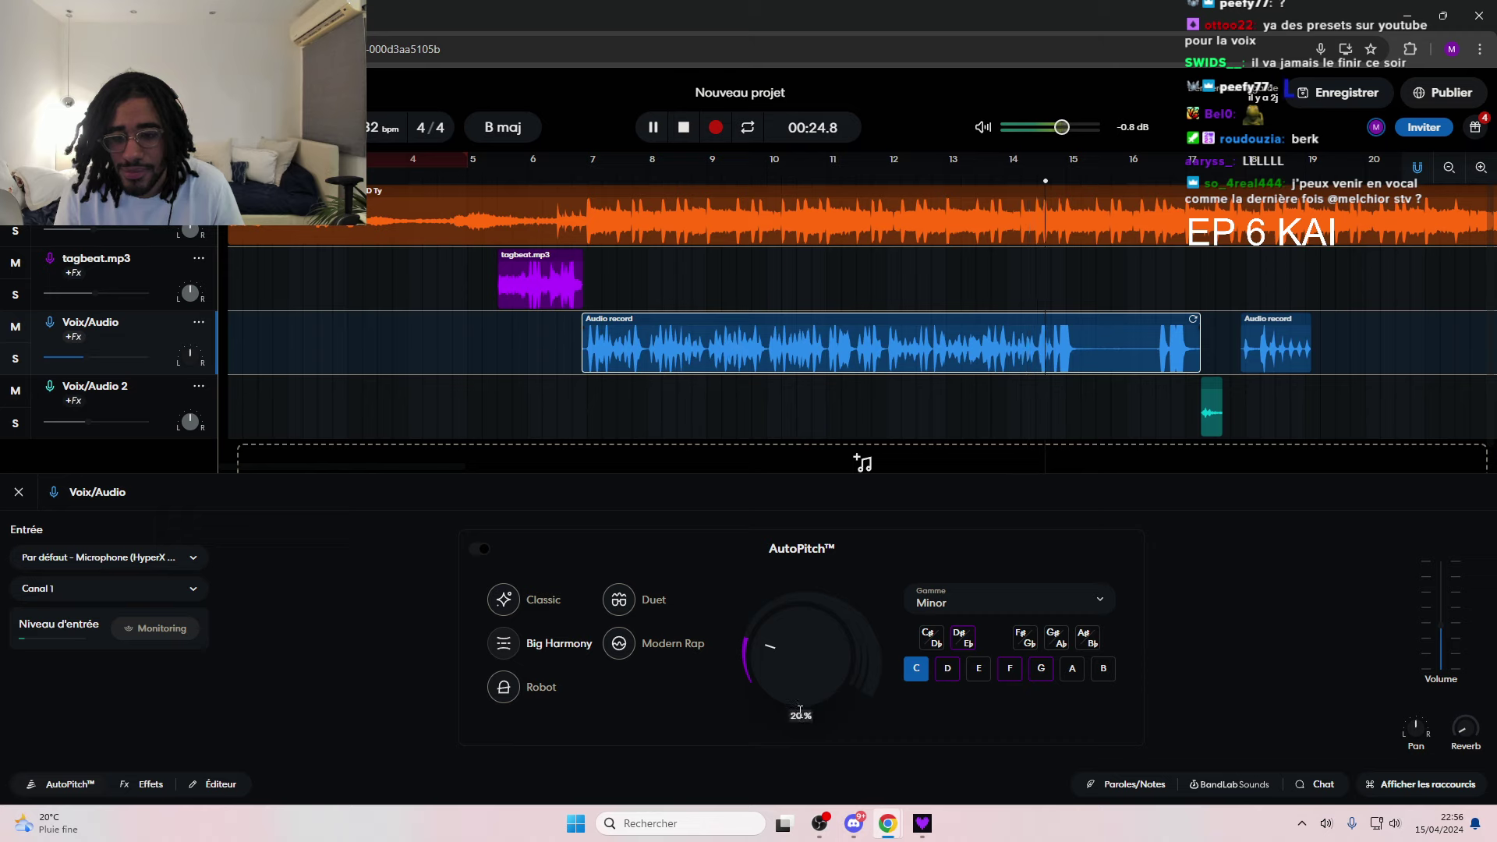
- Try the AutoPitch keys D and G, replay the vocal's start, and set the key back to C
{"action": "left_click", "coordinate": [947, 668]}
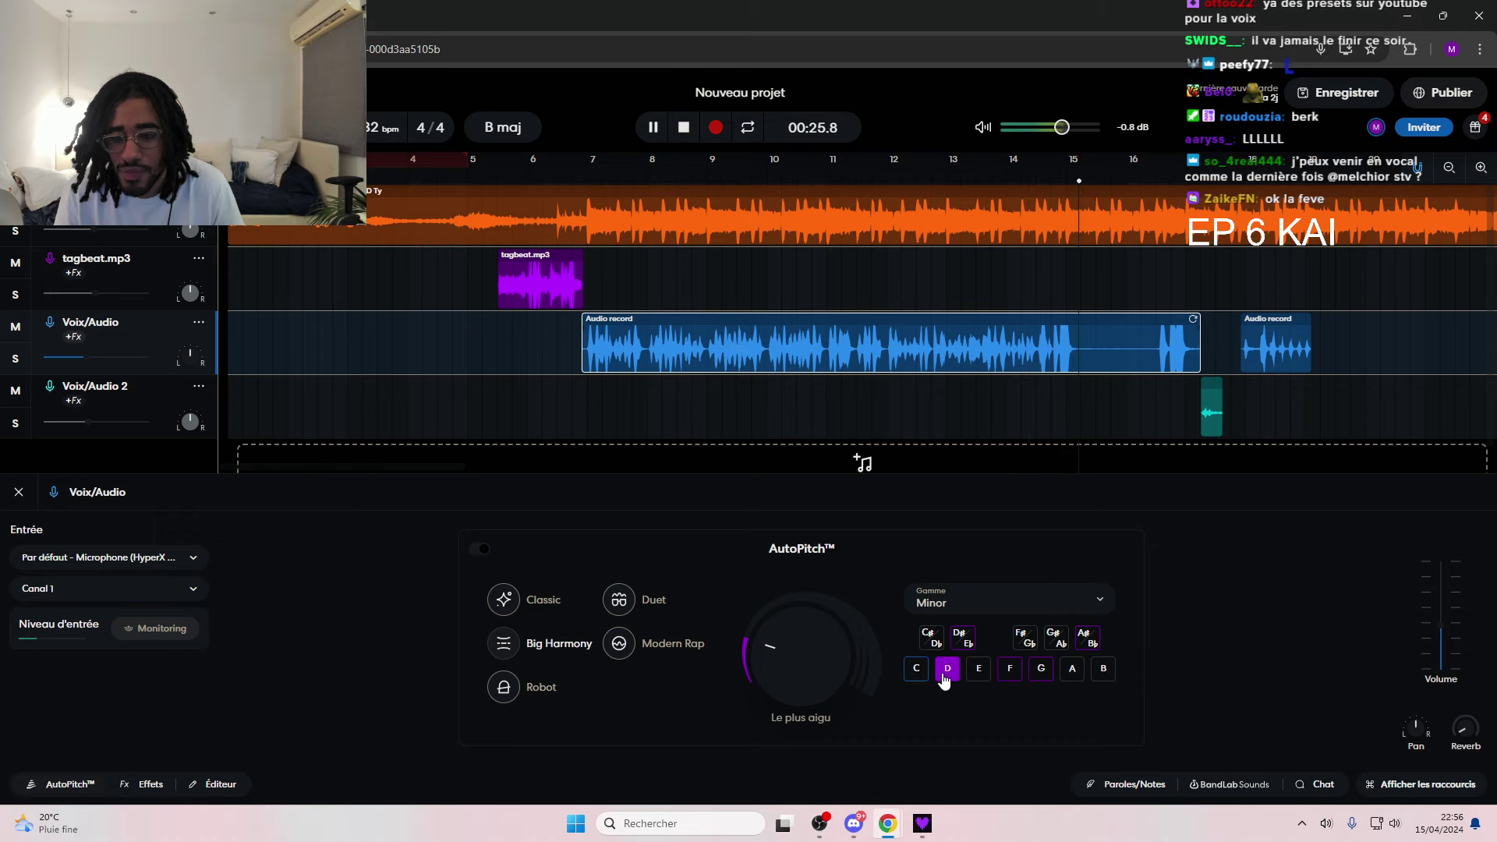
{"action": "left_click", "coordinate": [796, 715]}
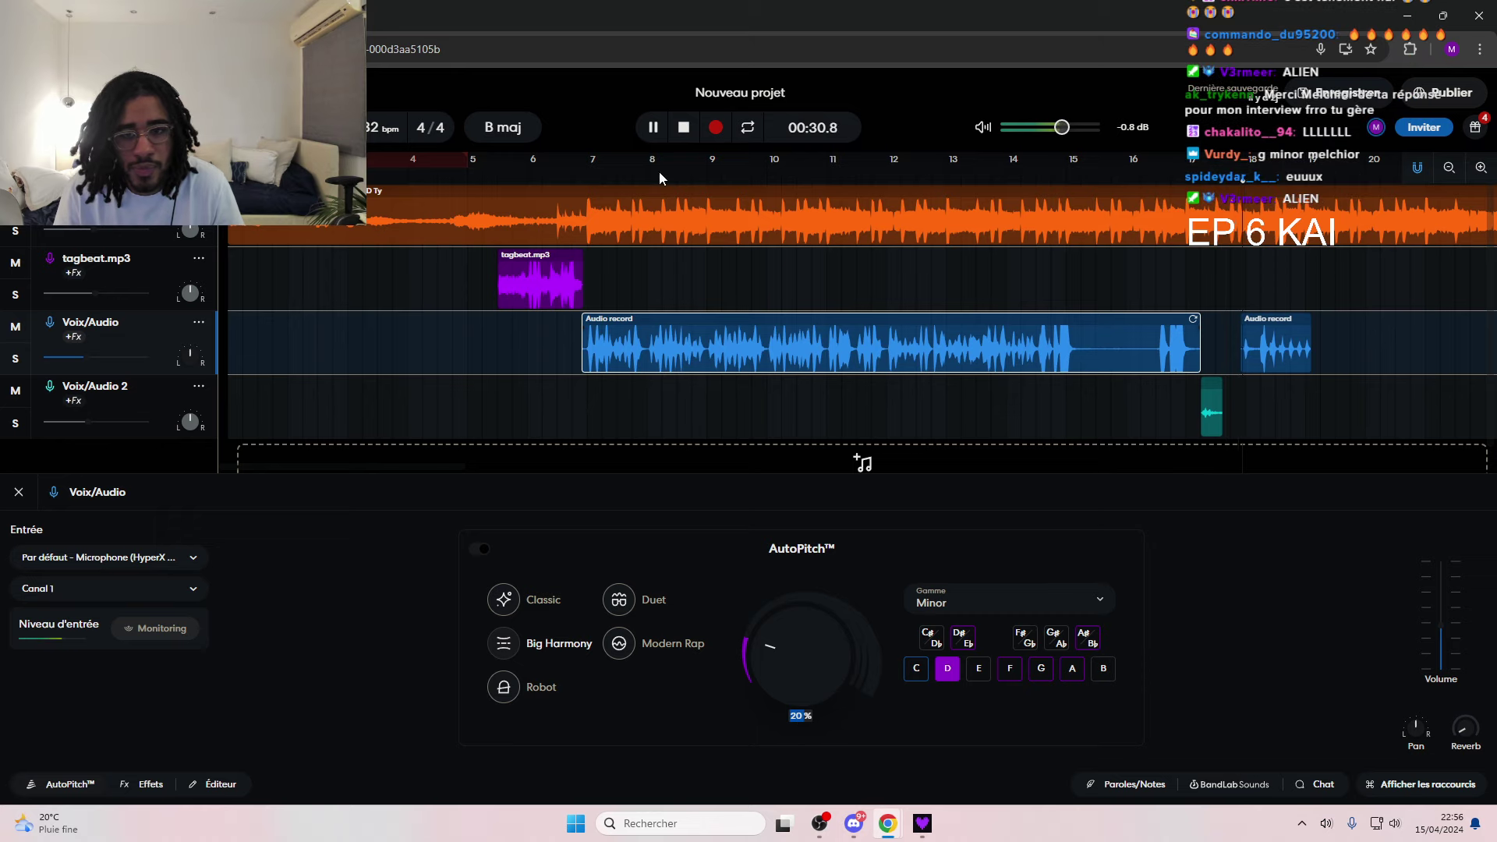
{"action": "left_click", "coordinate": [1041, 668]}
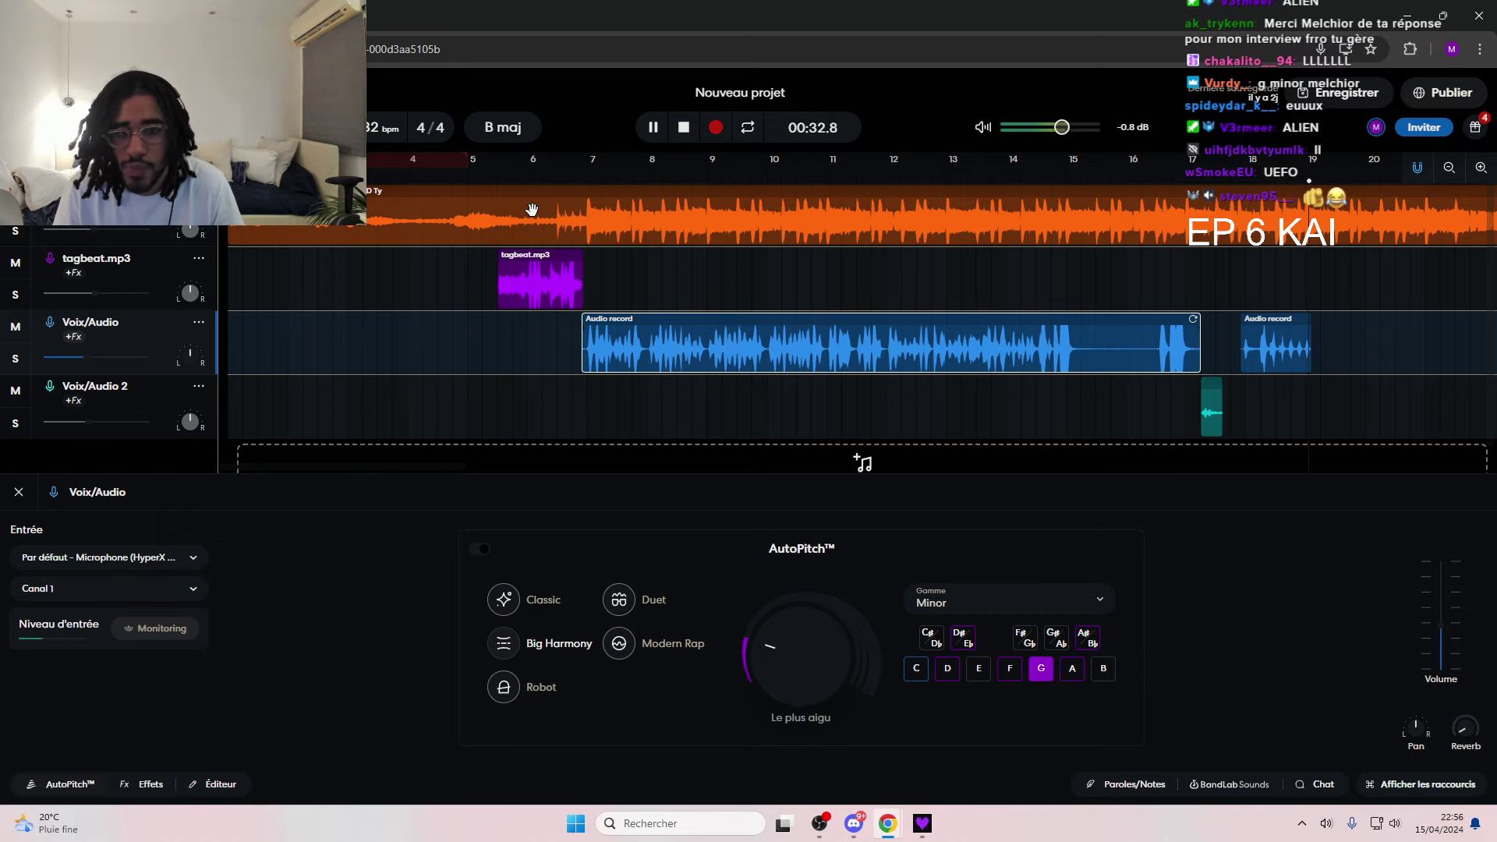
{"action": "left_click", "coordinate": [506, 170]}
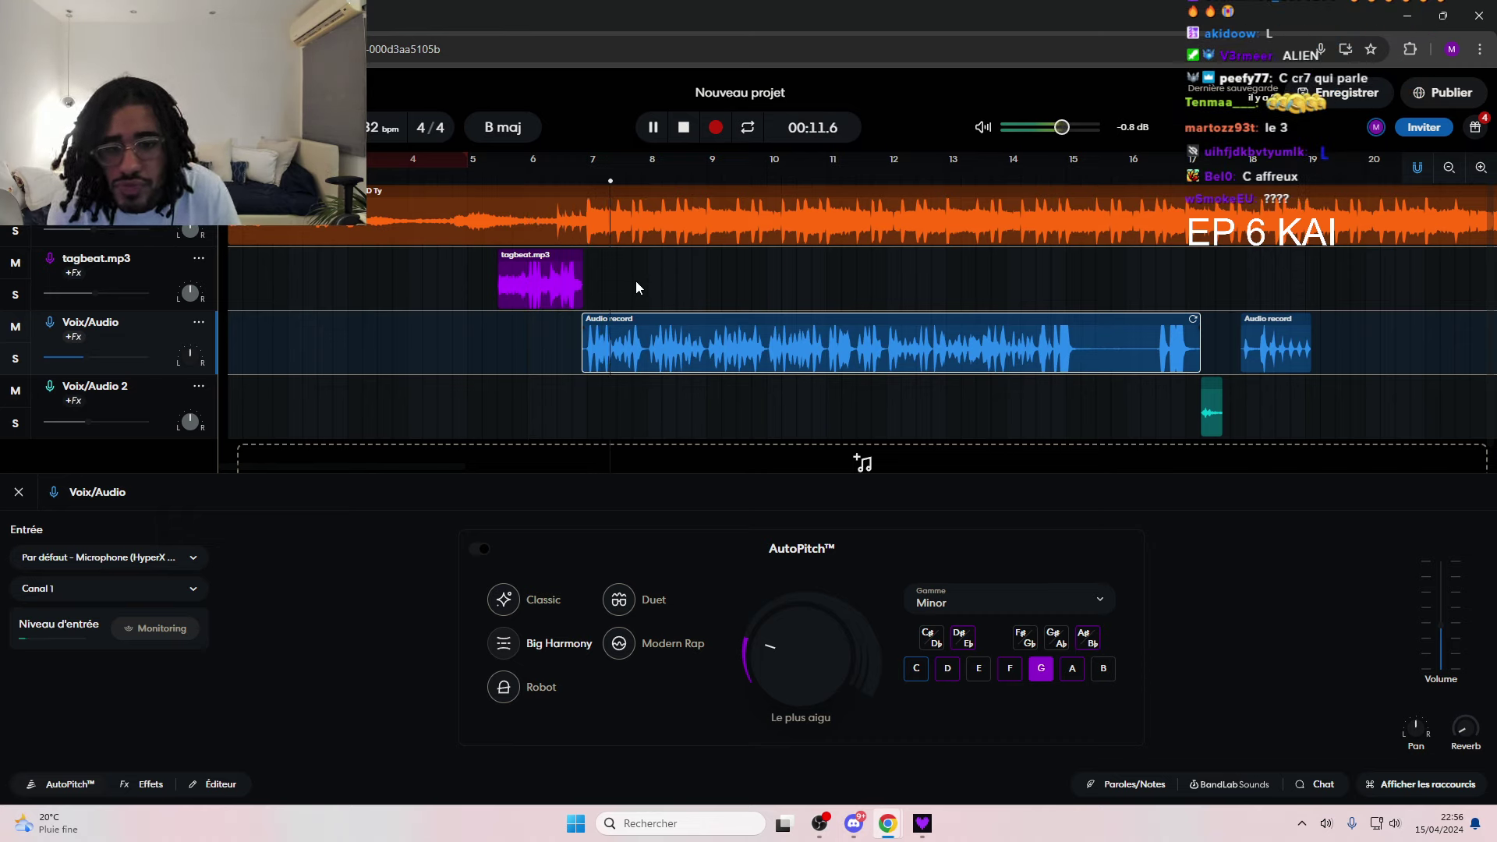
{"action": "left_click", "coordinate": [920, 669]}
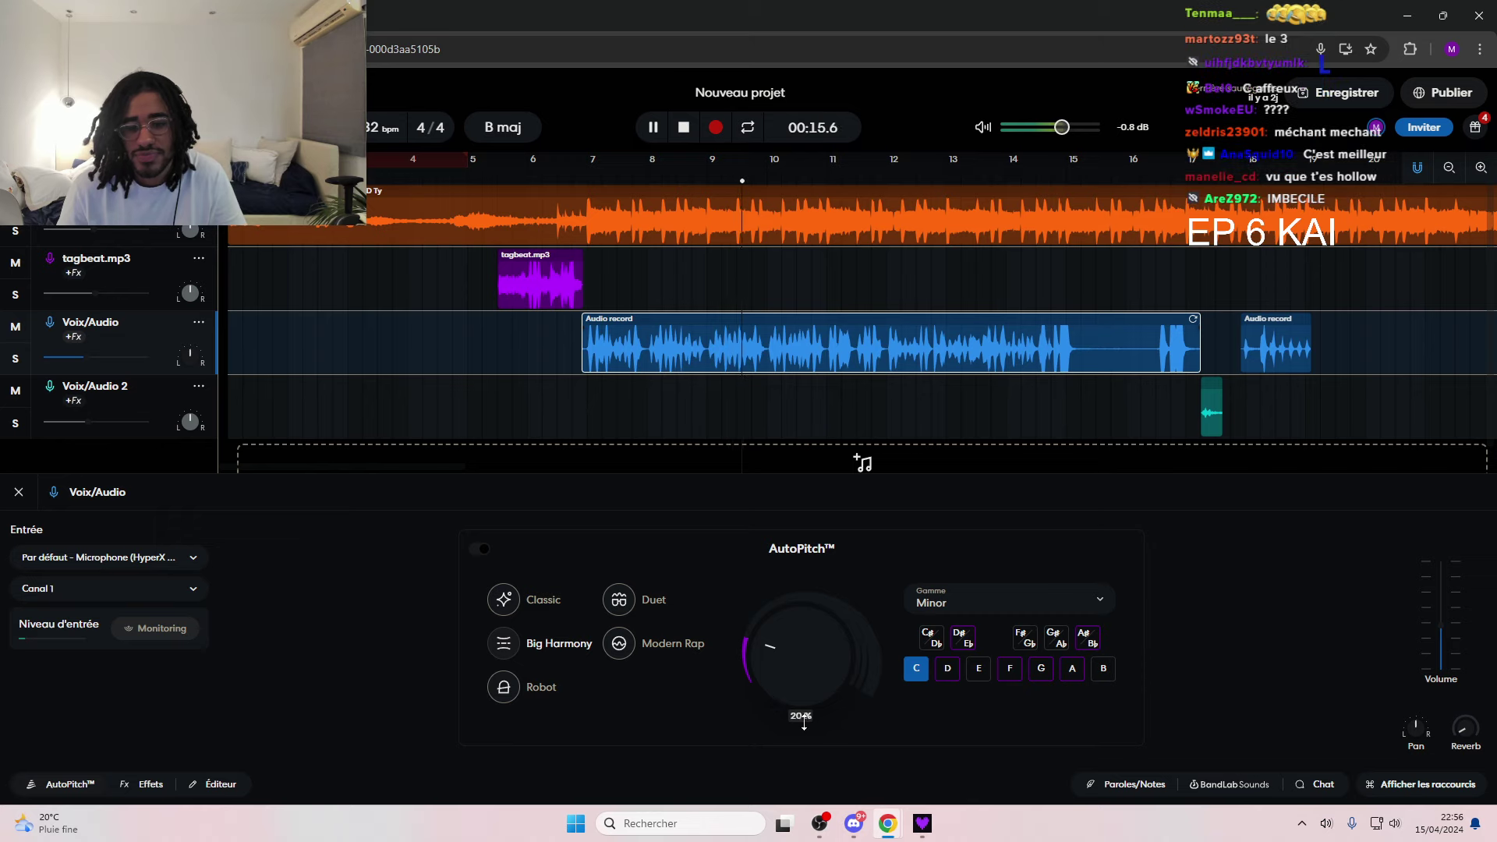
- Try the Modern Rap style, pause playback, and test key G before returning the AutoPitch key to C
{"action": "left_click", "coordinate": [617, 652]}
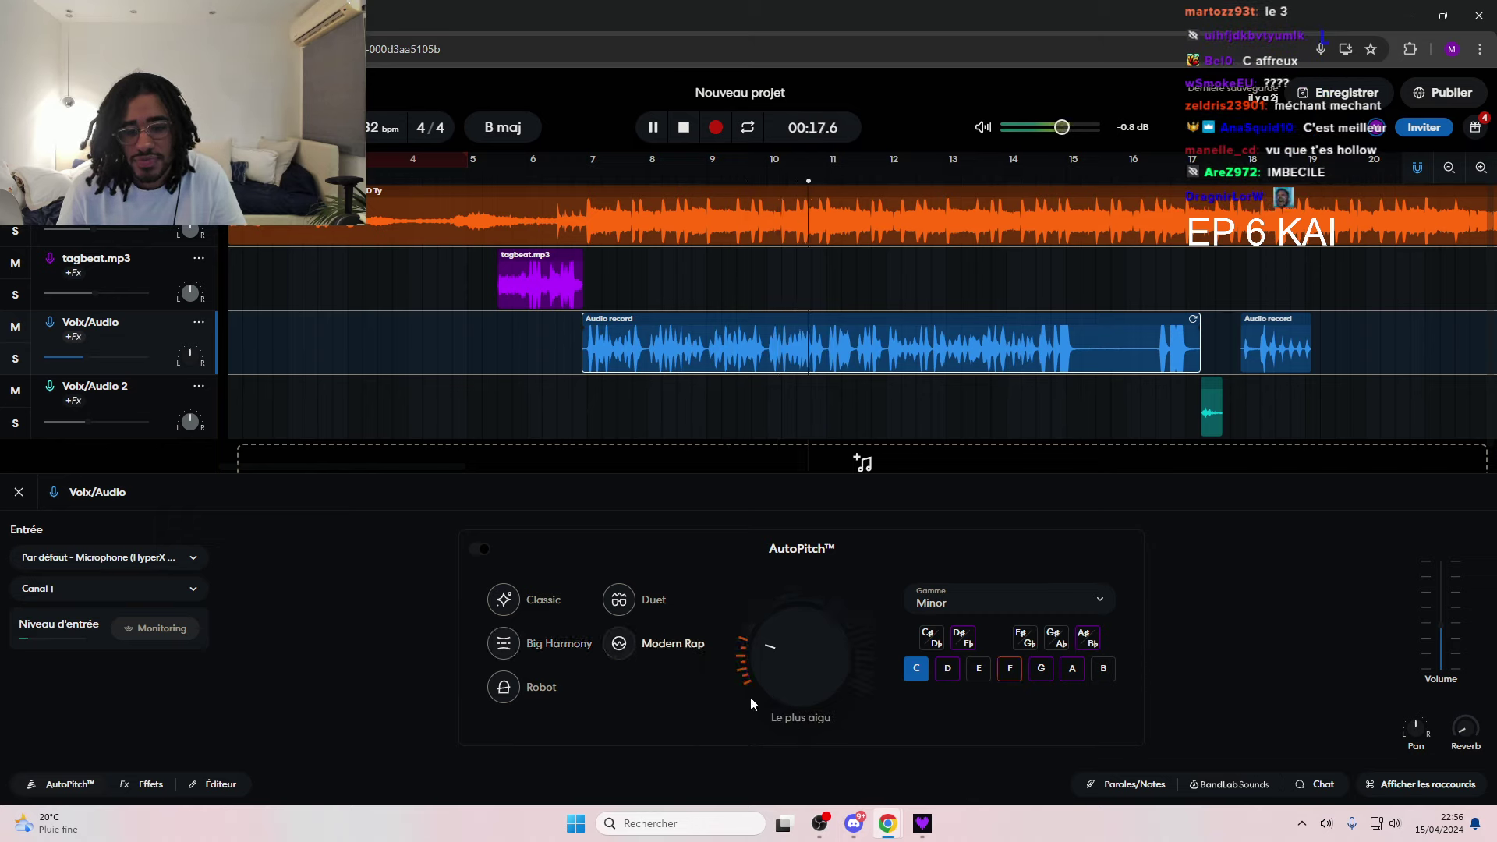
{"action": "mouse_move", "coordinate": [787, 719]}
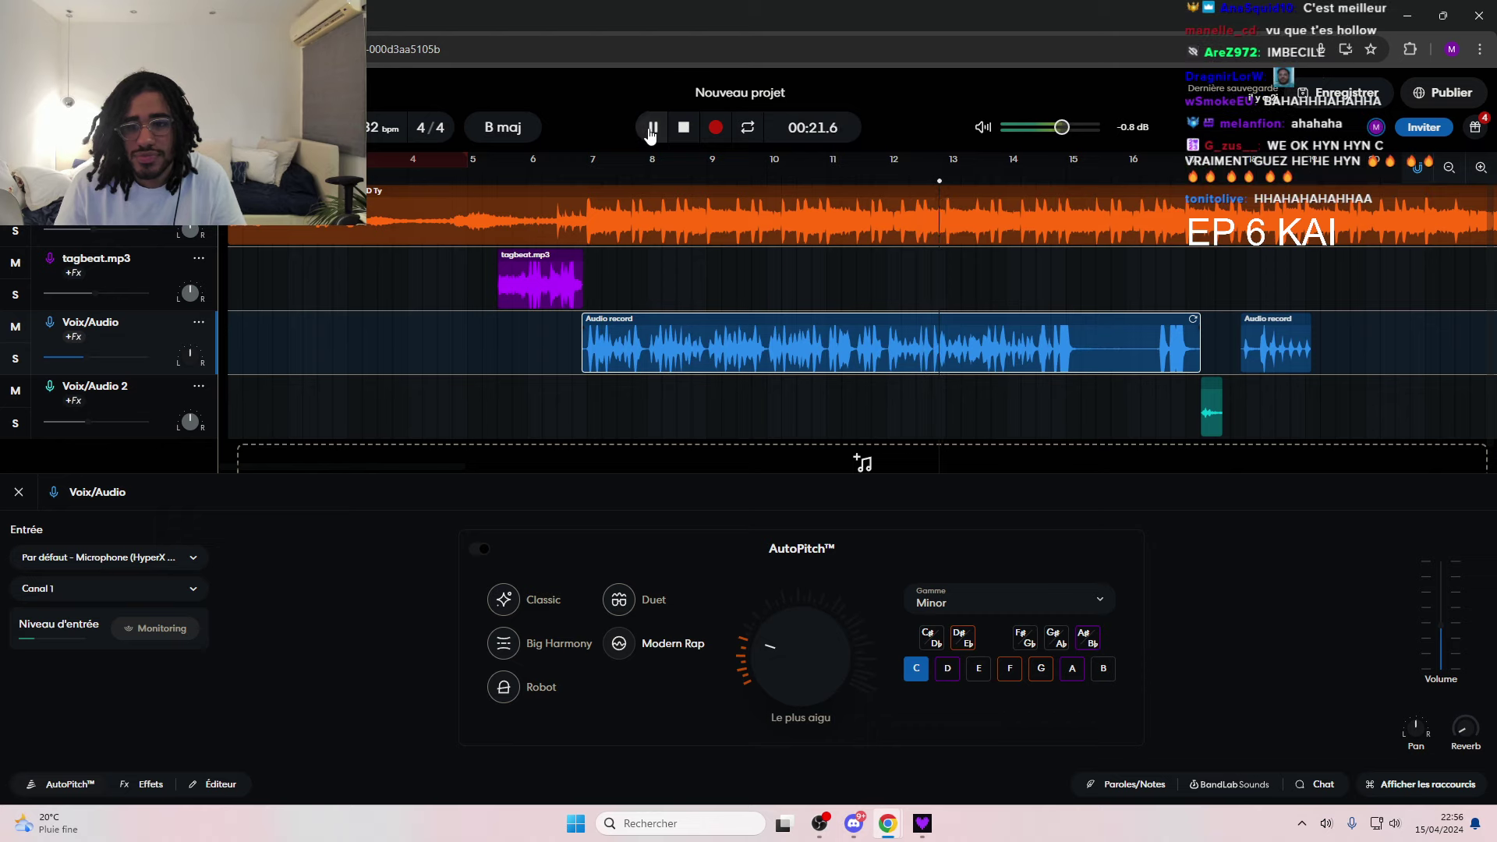
{"action": "key", "text": "space"}
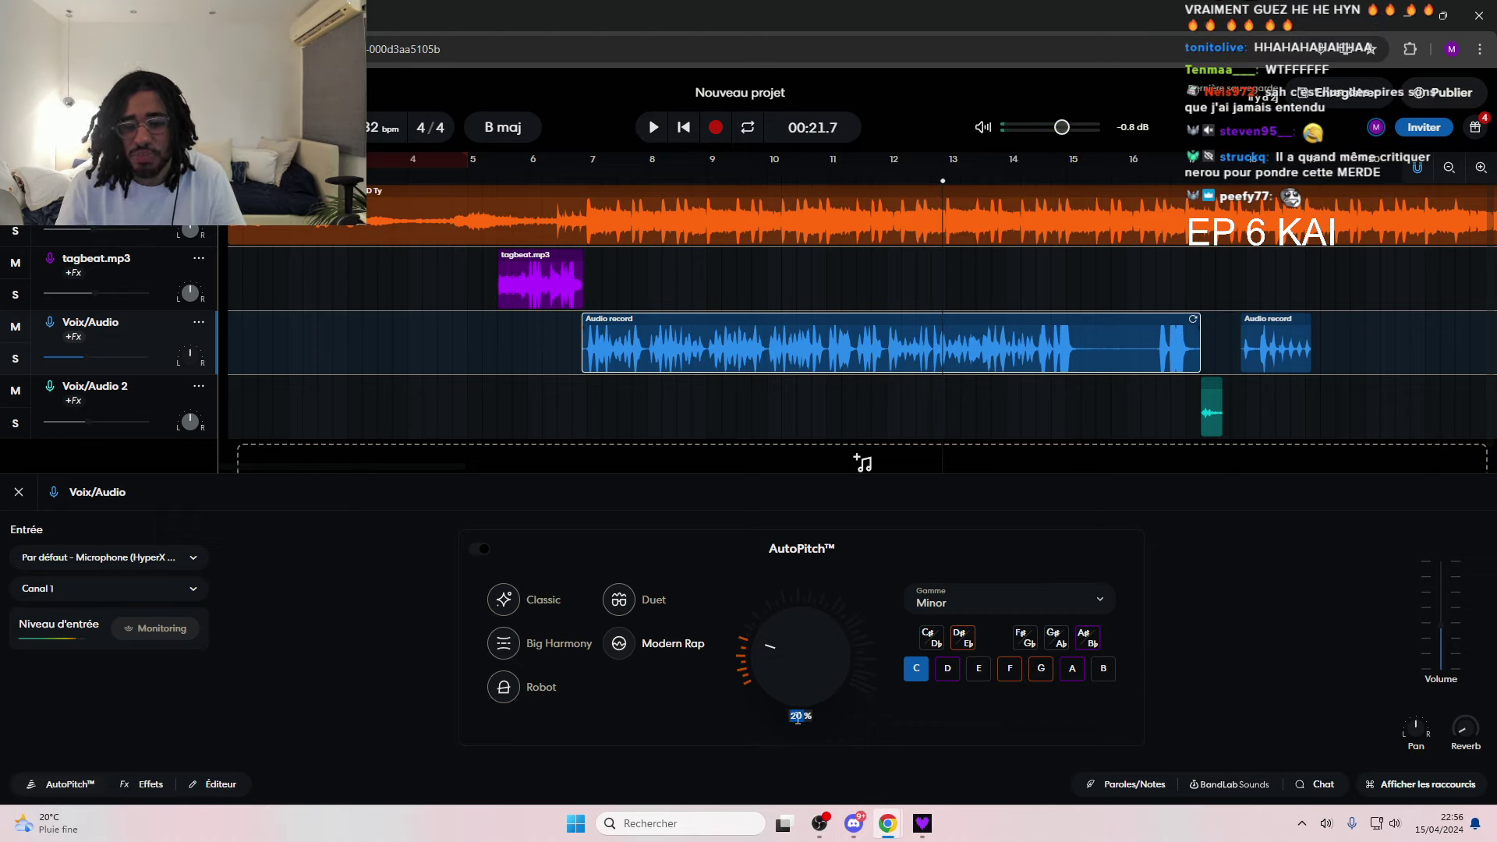
{"action": "left_click", "coordinate": [1040, 669]}
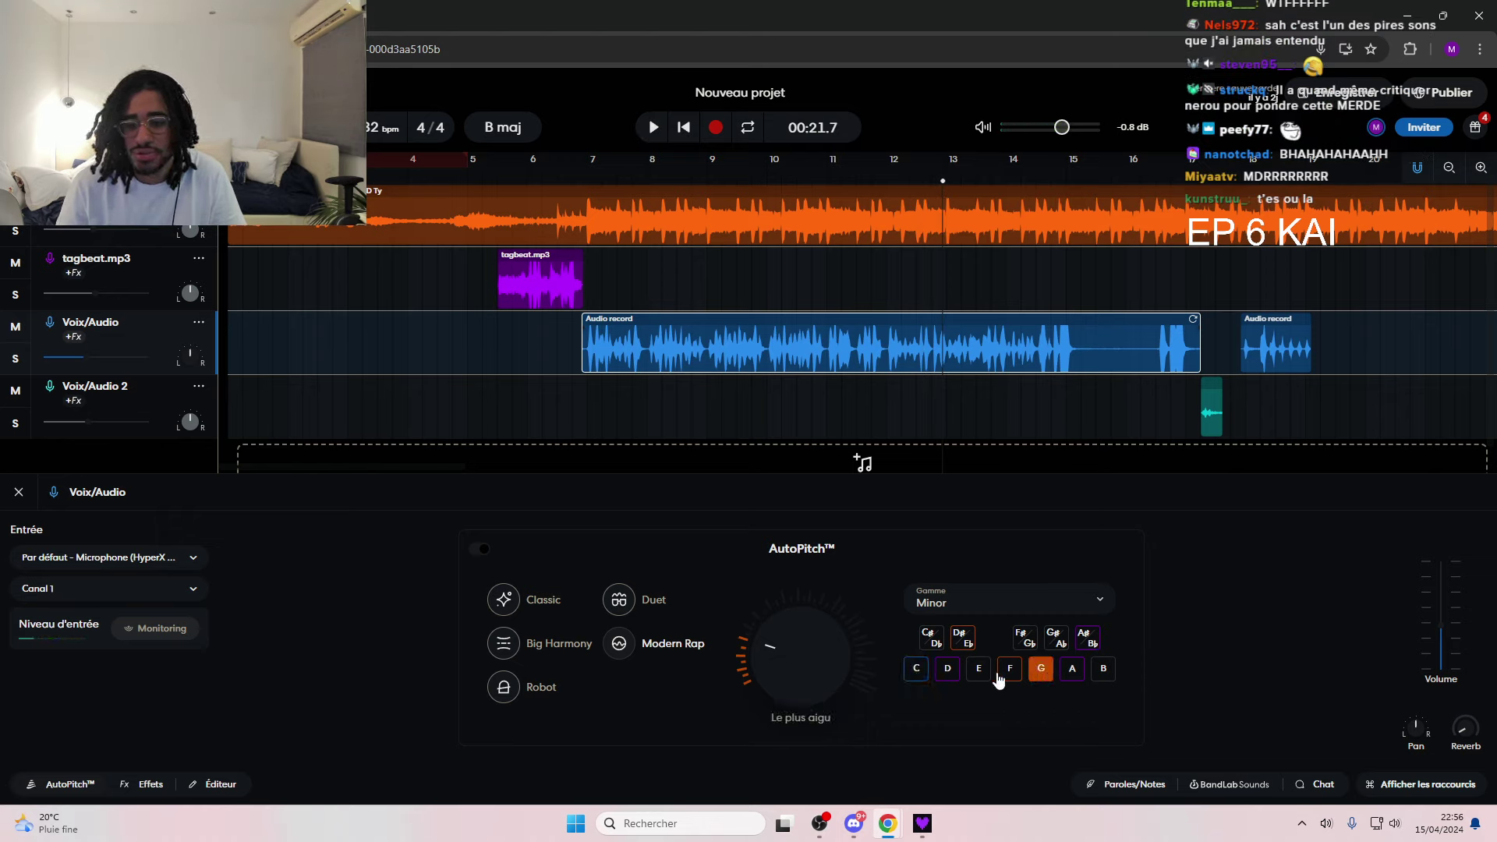
{"action": "left_click", "coordinate": [926, 673]}
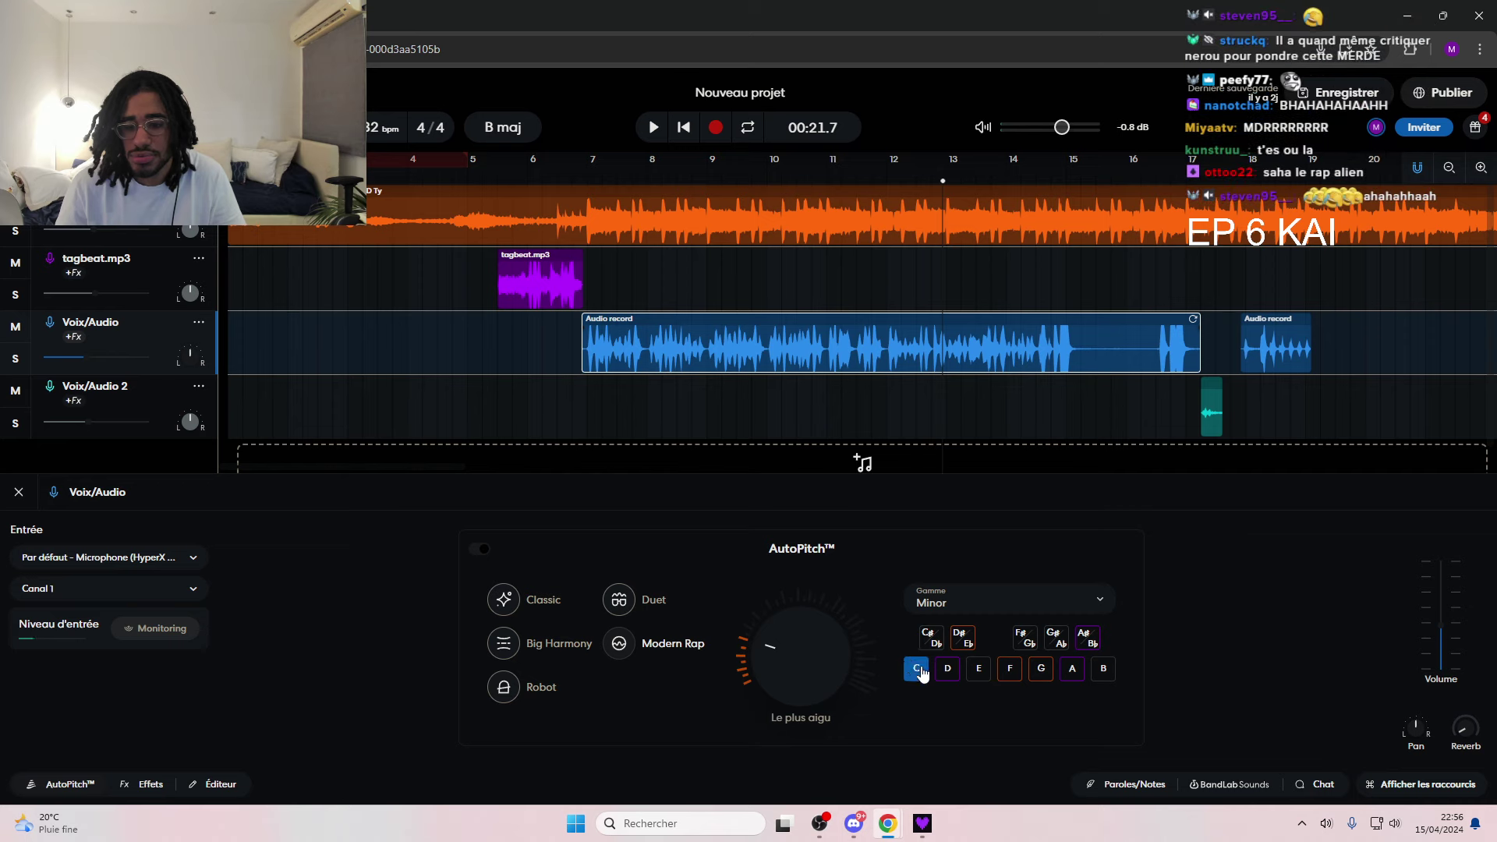
- Replay the start of the vocal from about 10.5 s to compare the Modern Rap, Big Harmony and Robot styles
{"action": "left_click", "coordinate": [574, 173]}
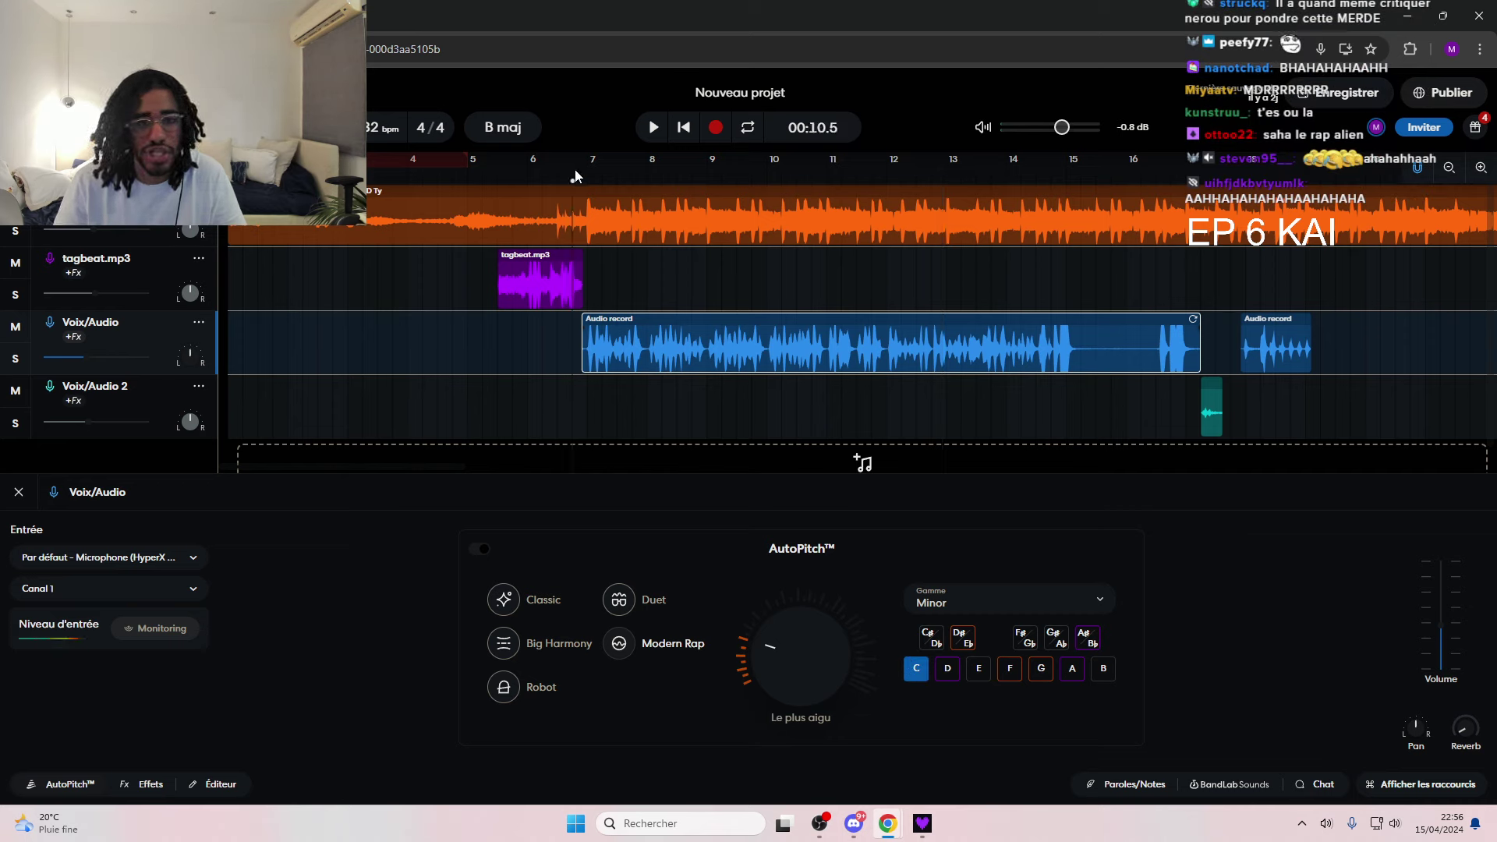
{"action": "left_click", "coordinate": [651, 127]}
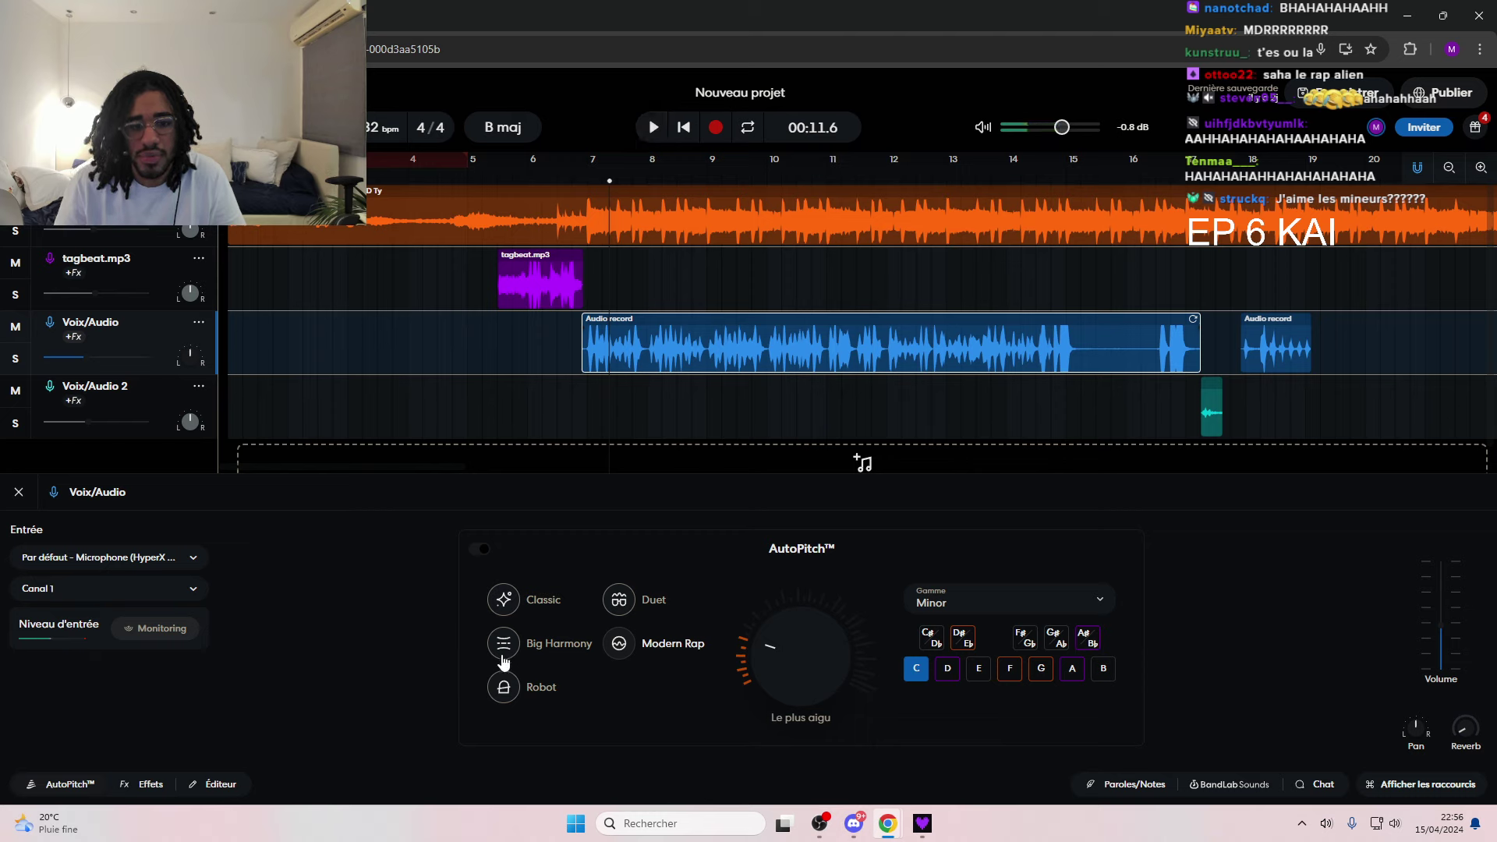
{"action": "left_click", "coordinate": [652, 127]}
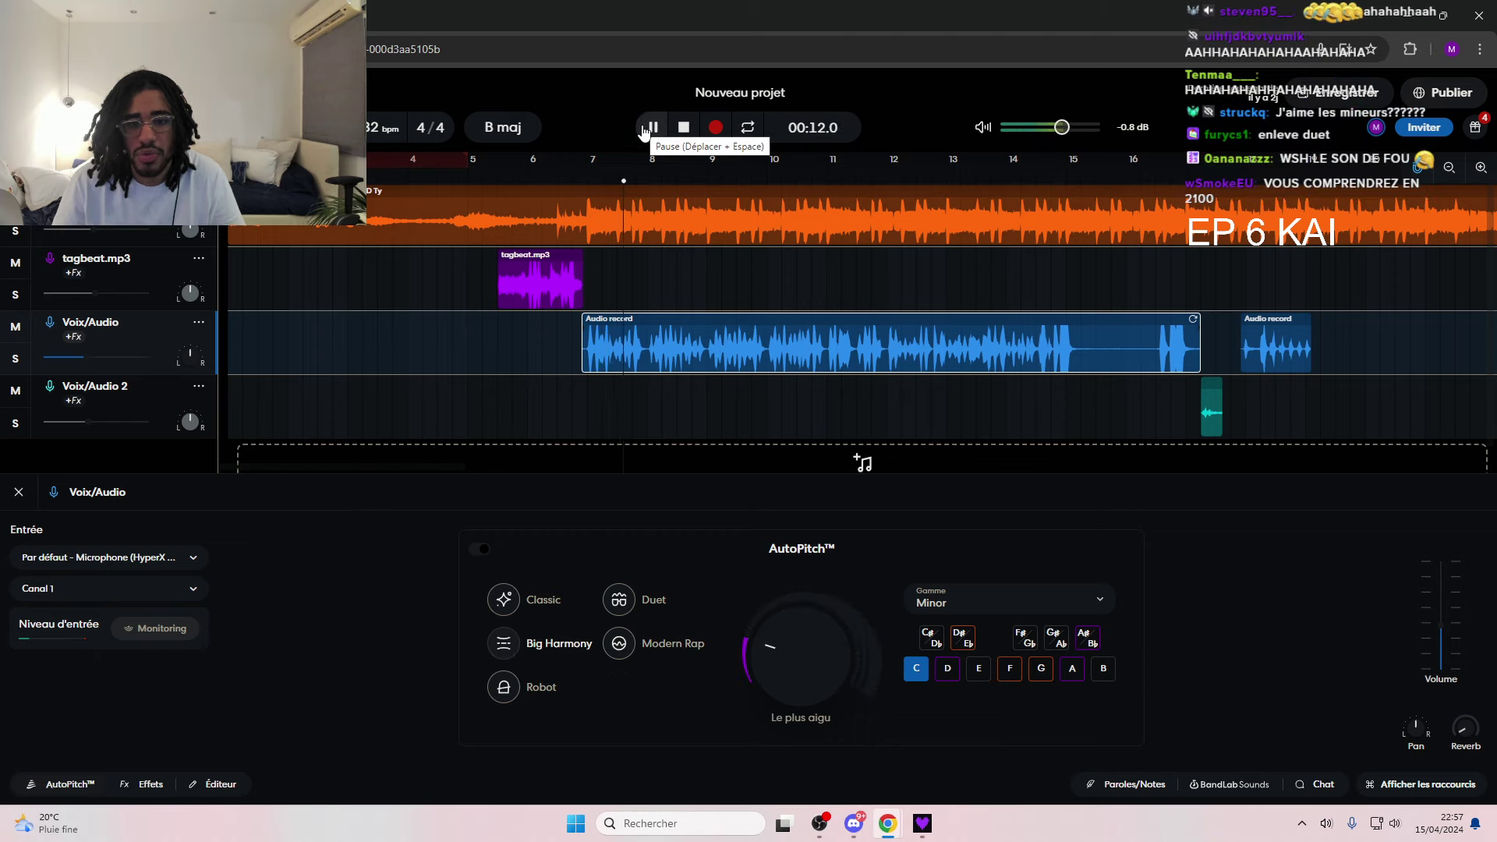
{"action": "left_click", "coordinate": [564, 182]}
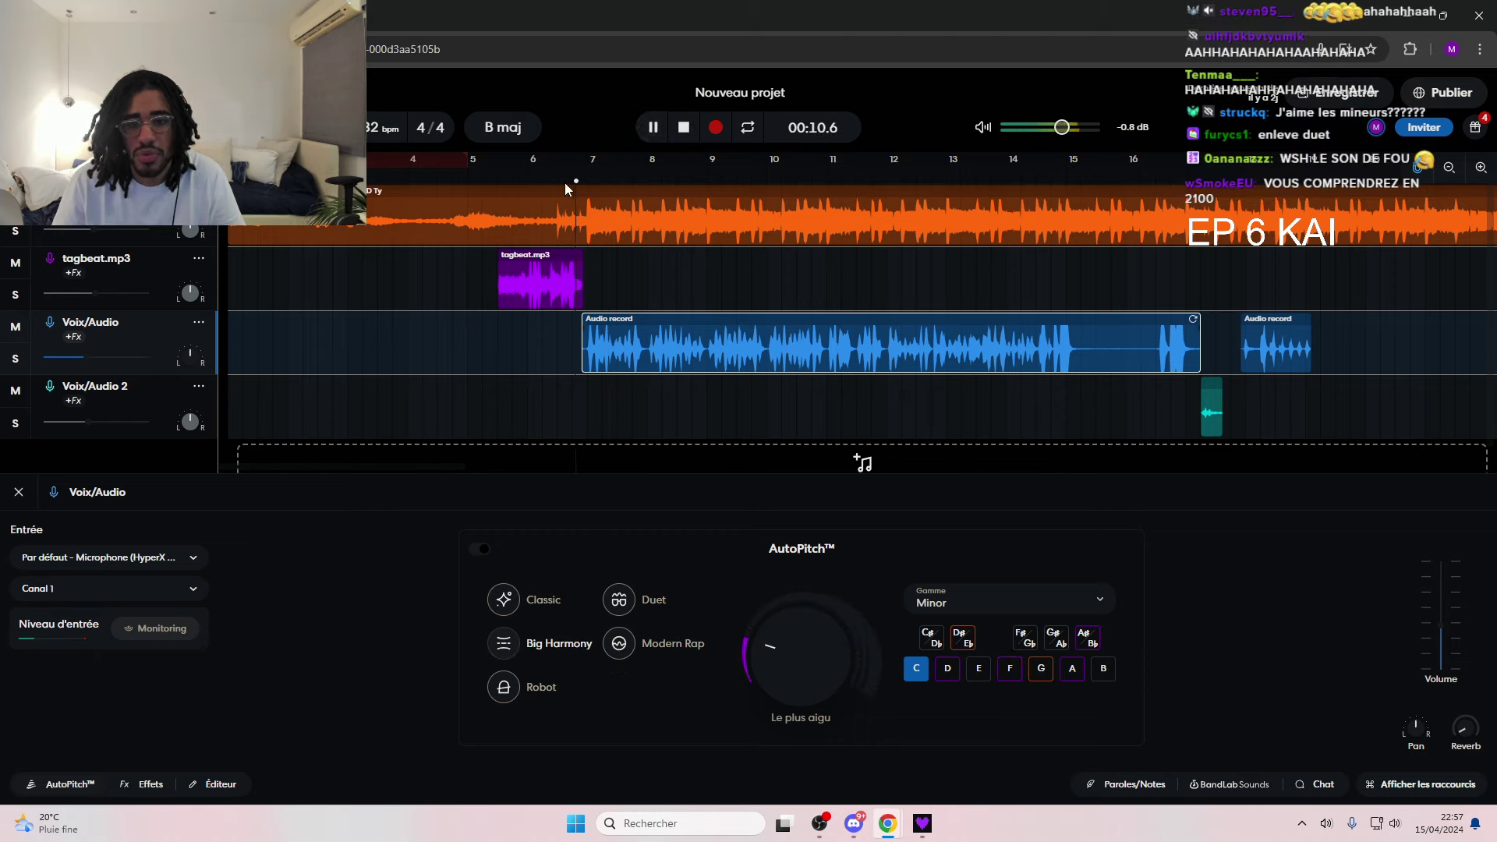
{"action": "left_click", "coordinate": [672, 140]}
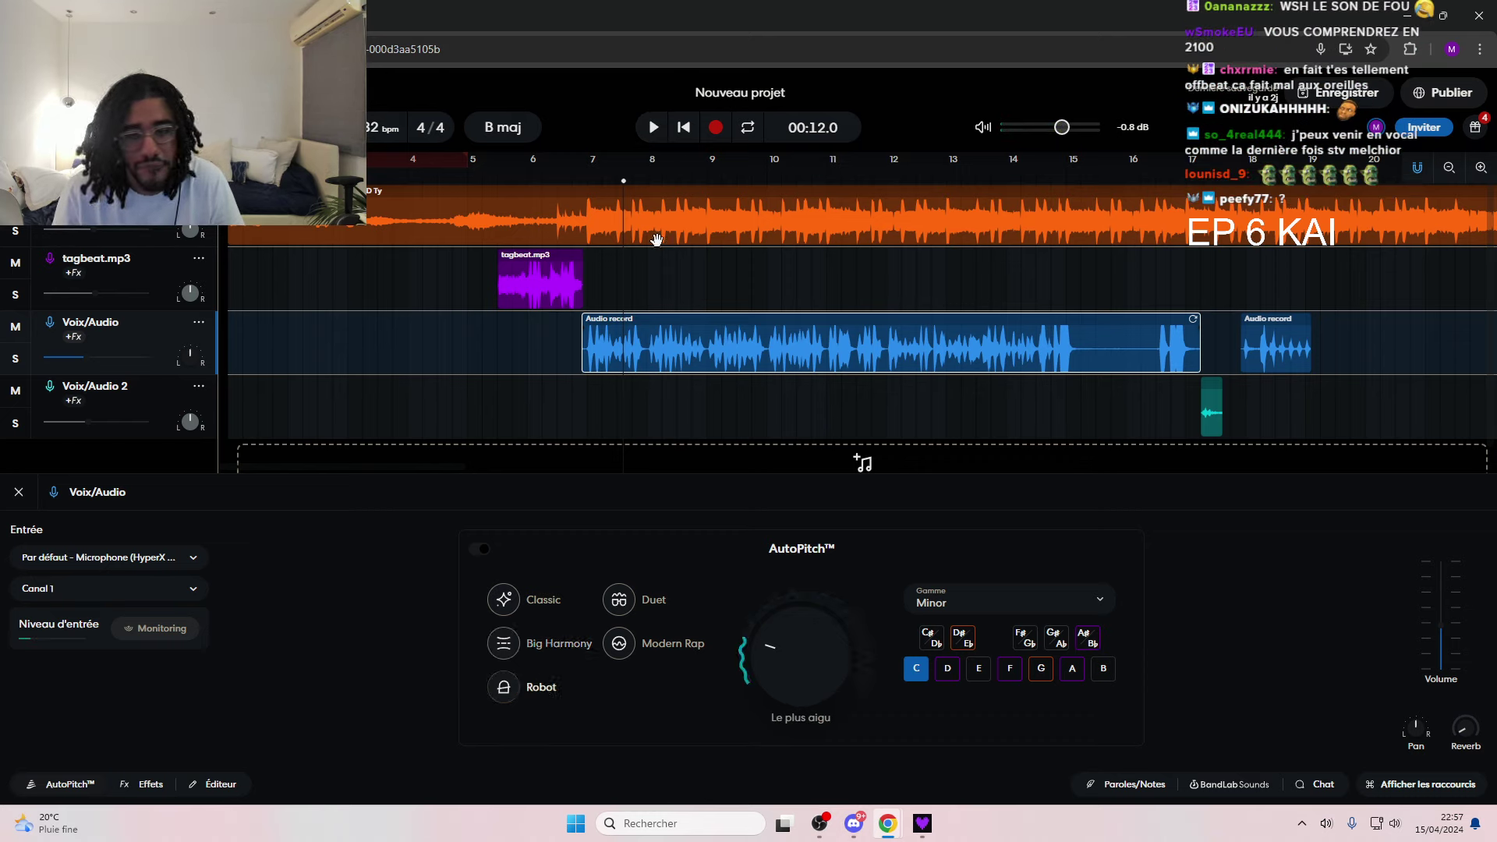
- Set the vocal's AutoPitch style to Classic and listen to it from about 10.9 s
{"action": "left_click", "coordinate": [514, 597]}
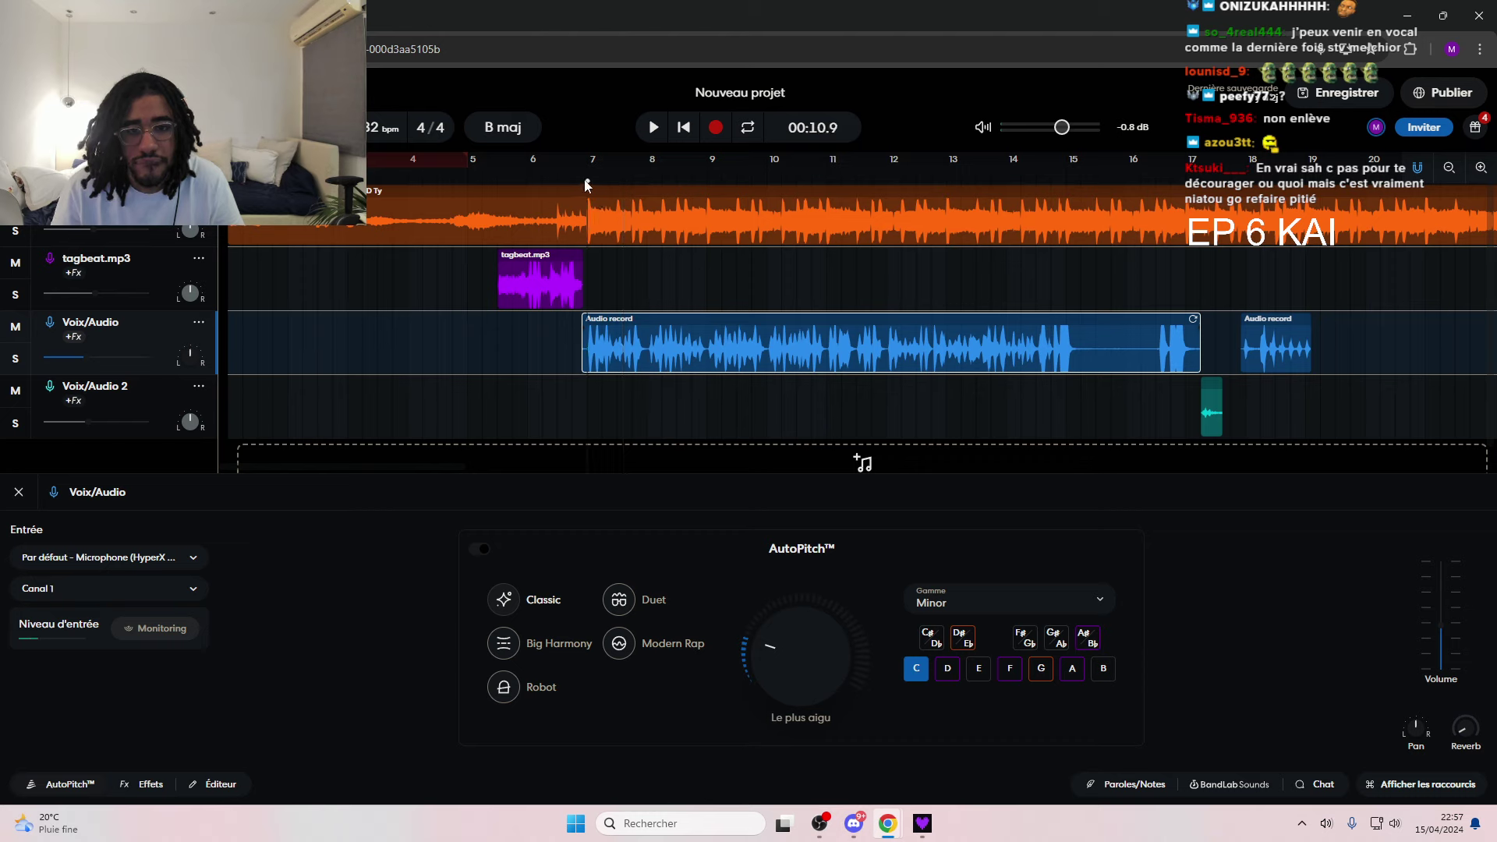
{"action": "left_click", "coordinate": [653, 129]}
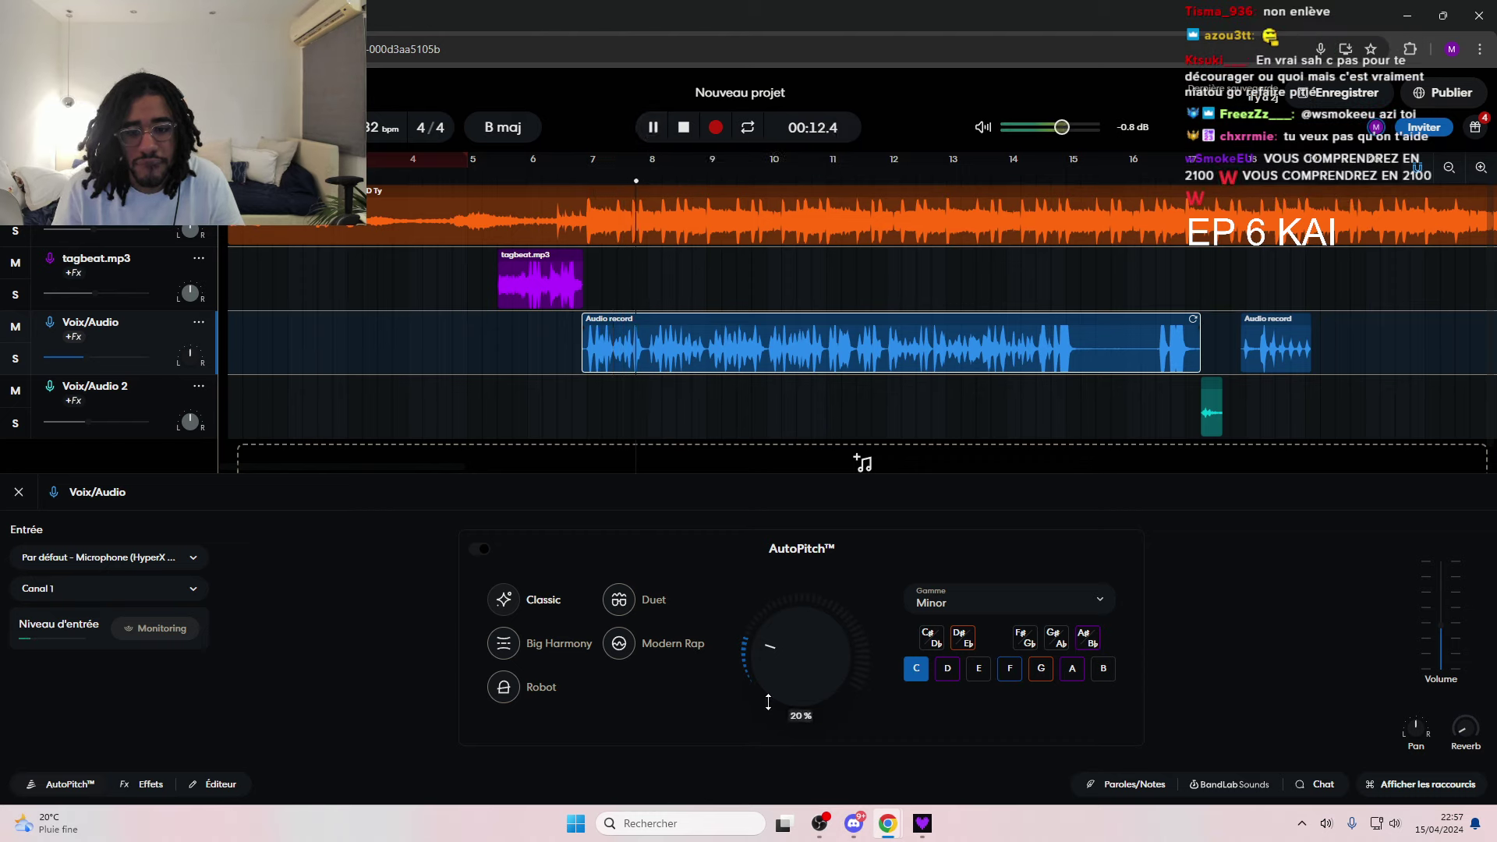
{"action": "left_click", "coordinate": [654, 127]}
- Turn off AutoPitch on the Voix/Audio track and replay the unprocessed vocal from about 10.9 s
{"action": "left_click", "coordinate": [480, 550]}
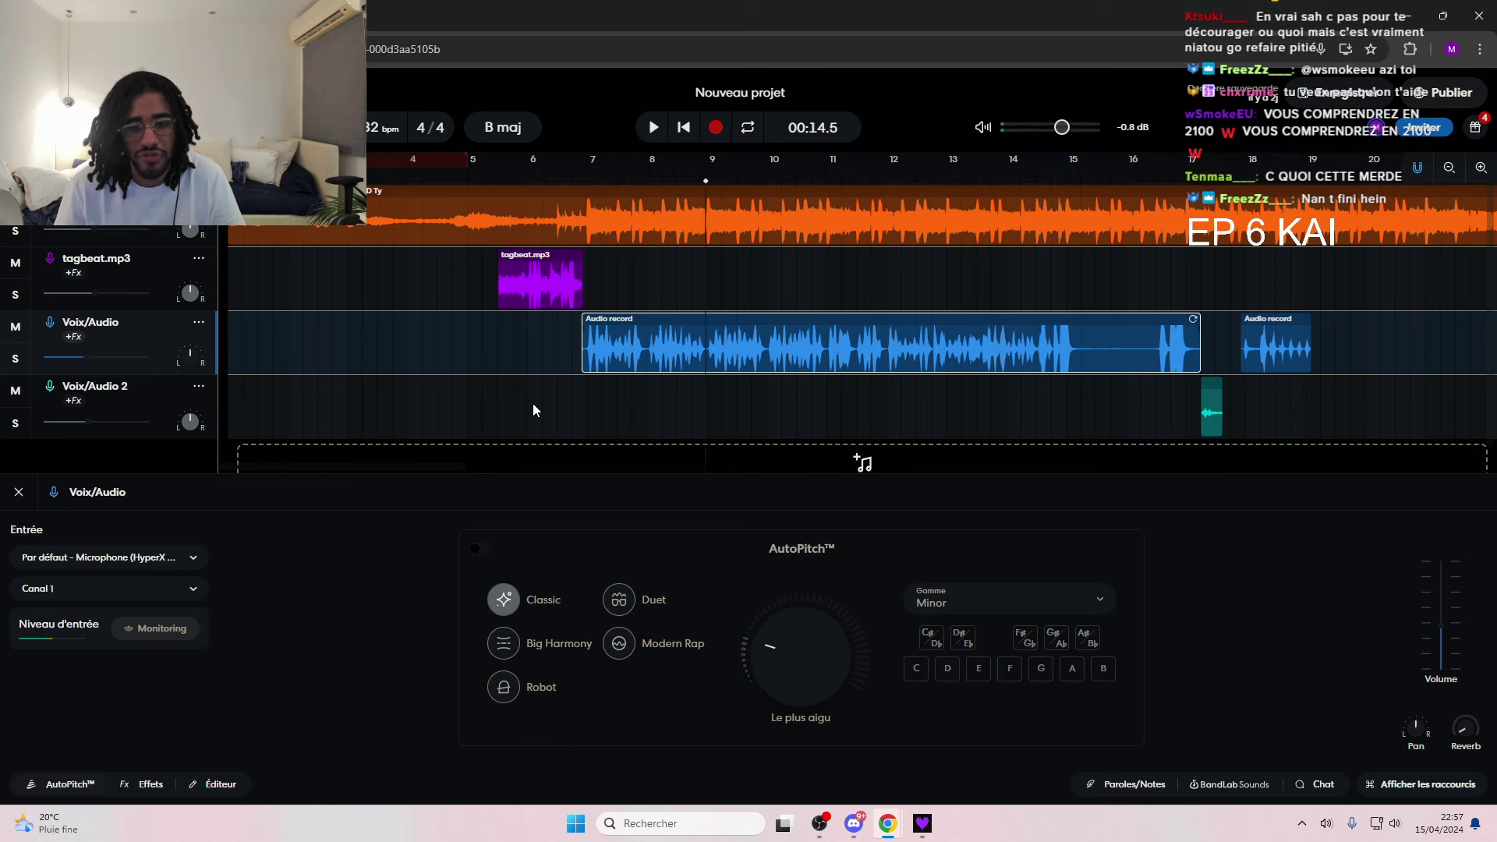
{"action": "left_click", "coordinate": [586, 164]}
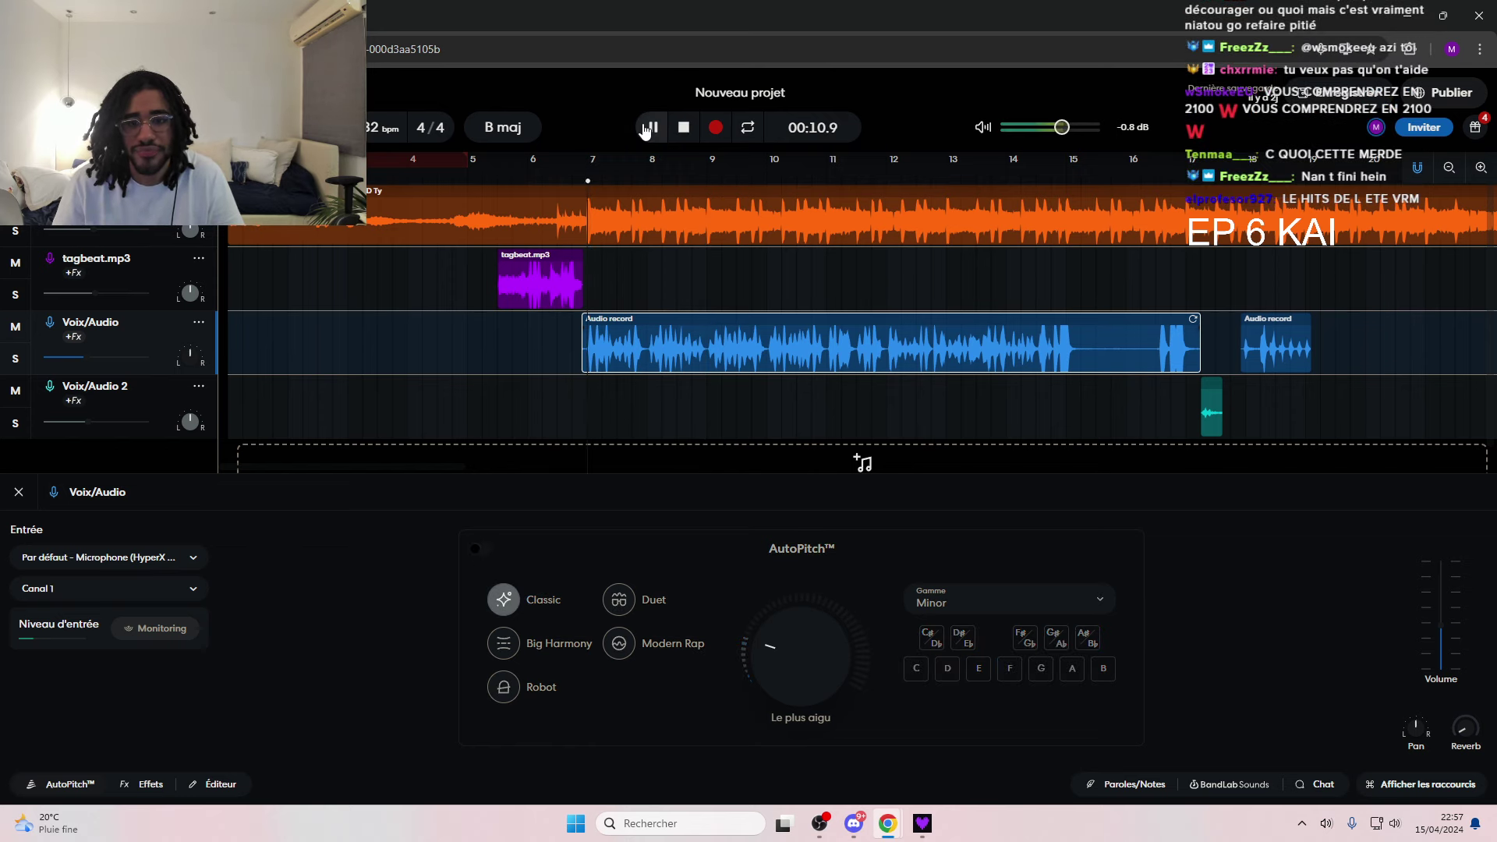
{"action": "key", "text": "space"}
{"action": "scroll", "coordinate": [747, 371], "scroll_direction": "down", "scroll_amount": 1}
{"action": "scroll", "coordinate": [769, 352], "scroll_direction": "up", "scroll_amount": 1}
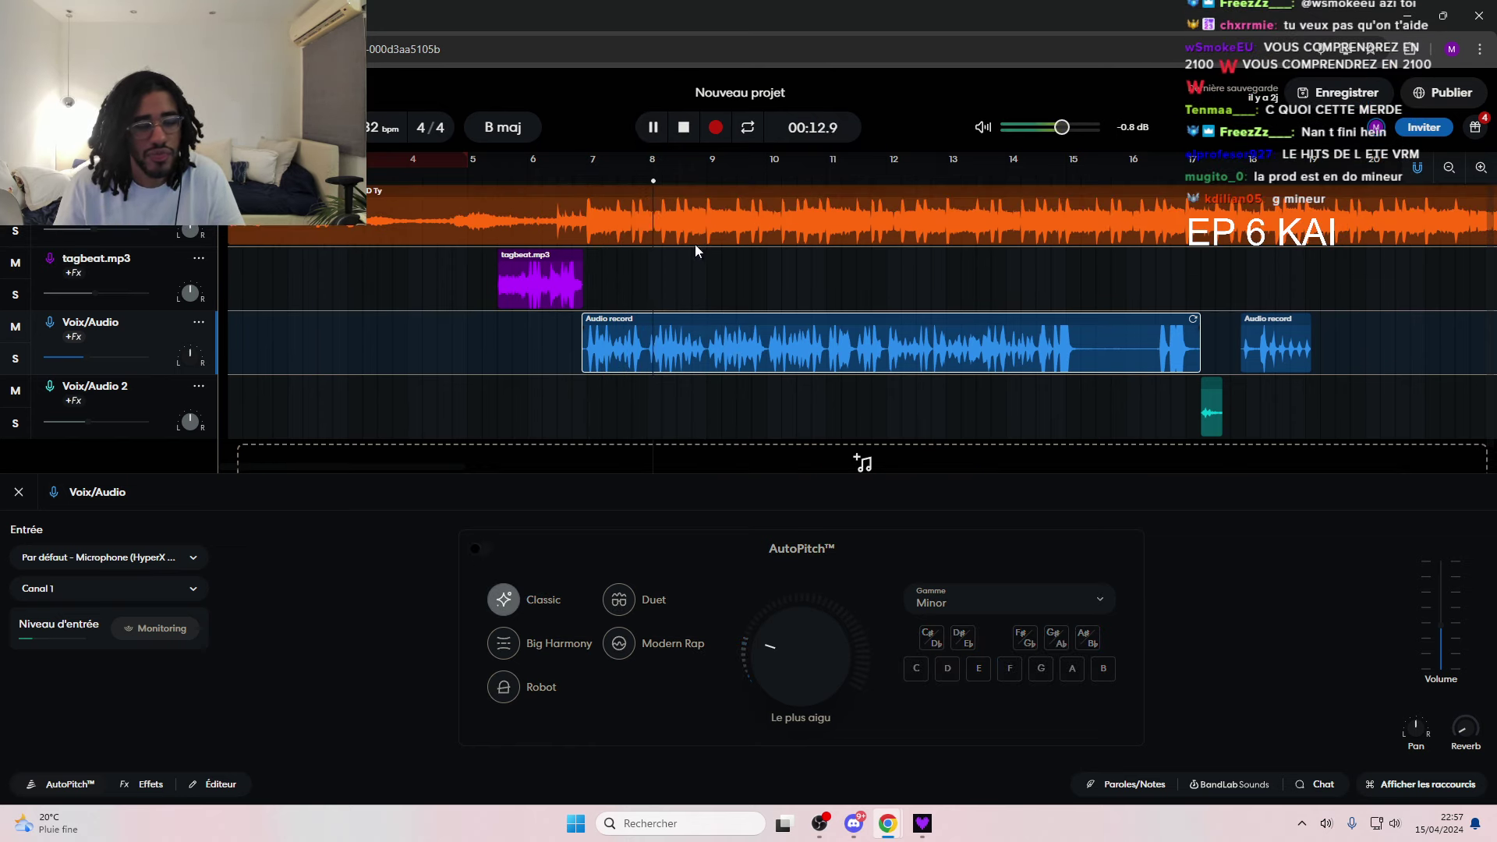
- Pause playback, move the playhead to about 25.9 s and close the AutoPitch settings
{"action": "left_click", "coordinate": [653, 127]}
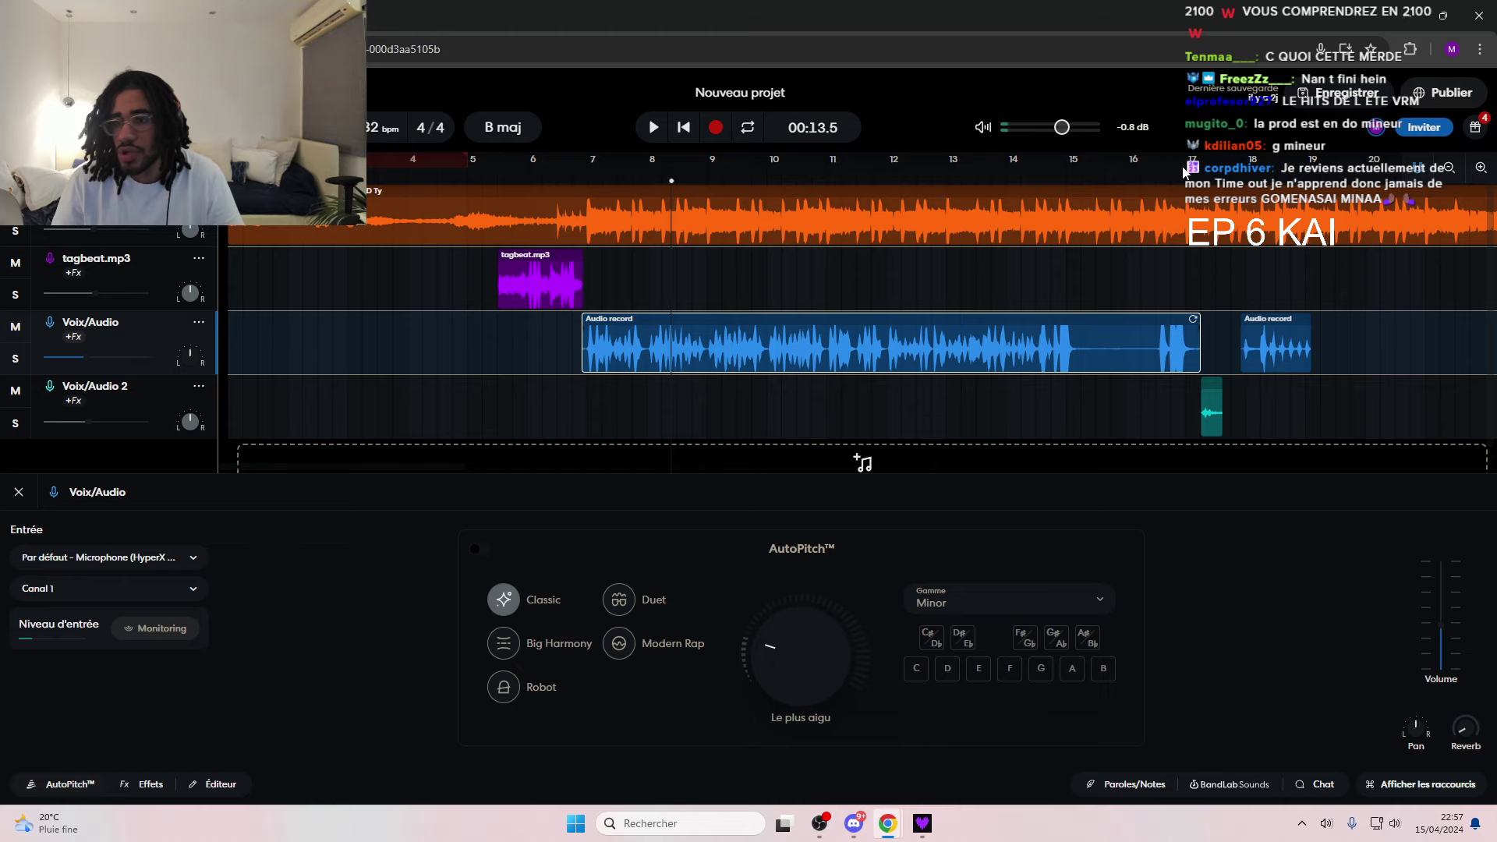
{"action": "left_click", "coordinate": [1081, 163]}
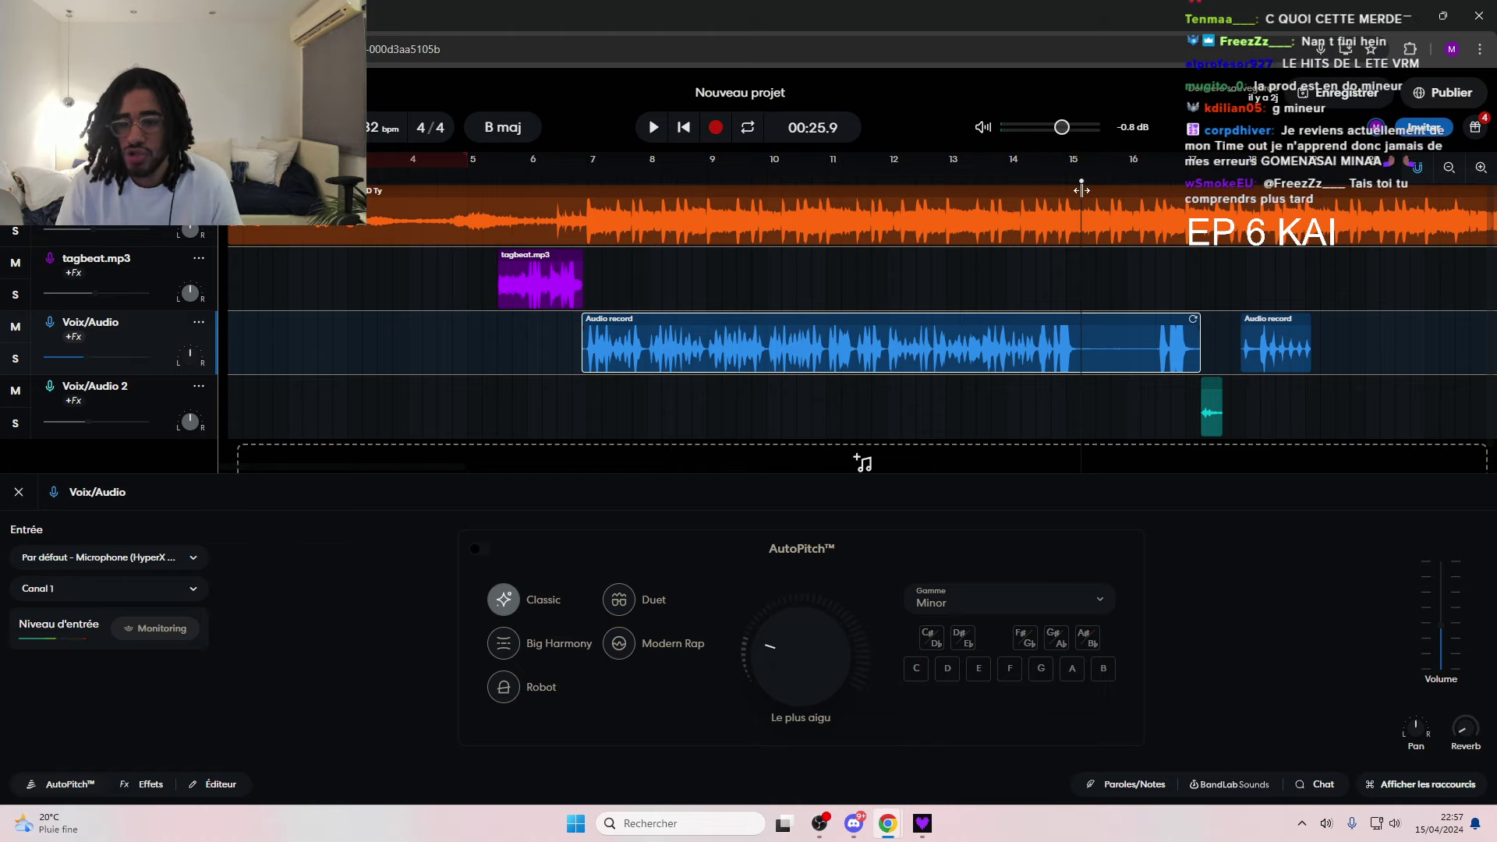
{"action": "scroll", "coordinate": [1087, 219], "scroll_direction": "down", "scroll_amount": 1}
{"action": "scroll", "coordinate": [1087, 219], "scroll_direction": "up", "scroll_amount": 1}
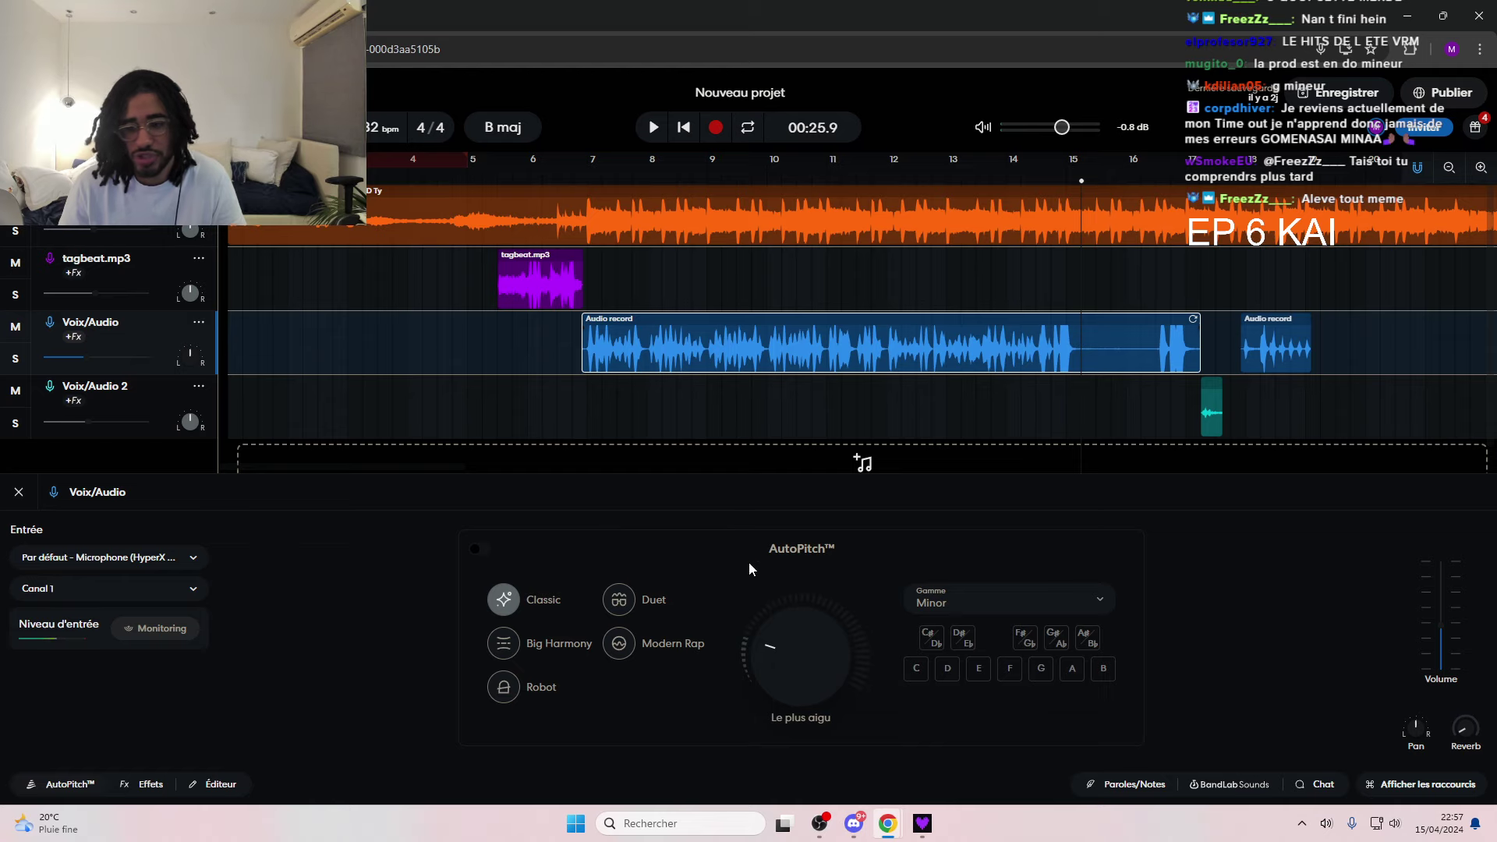
{"action": "left_click", "coordinate": [17, 494]}
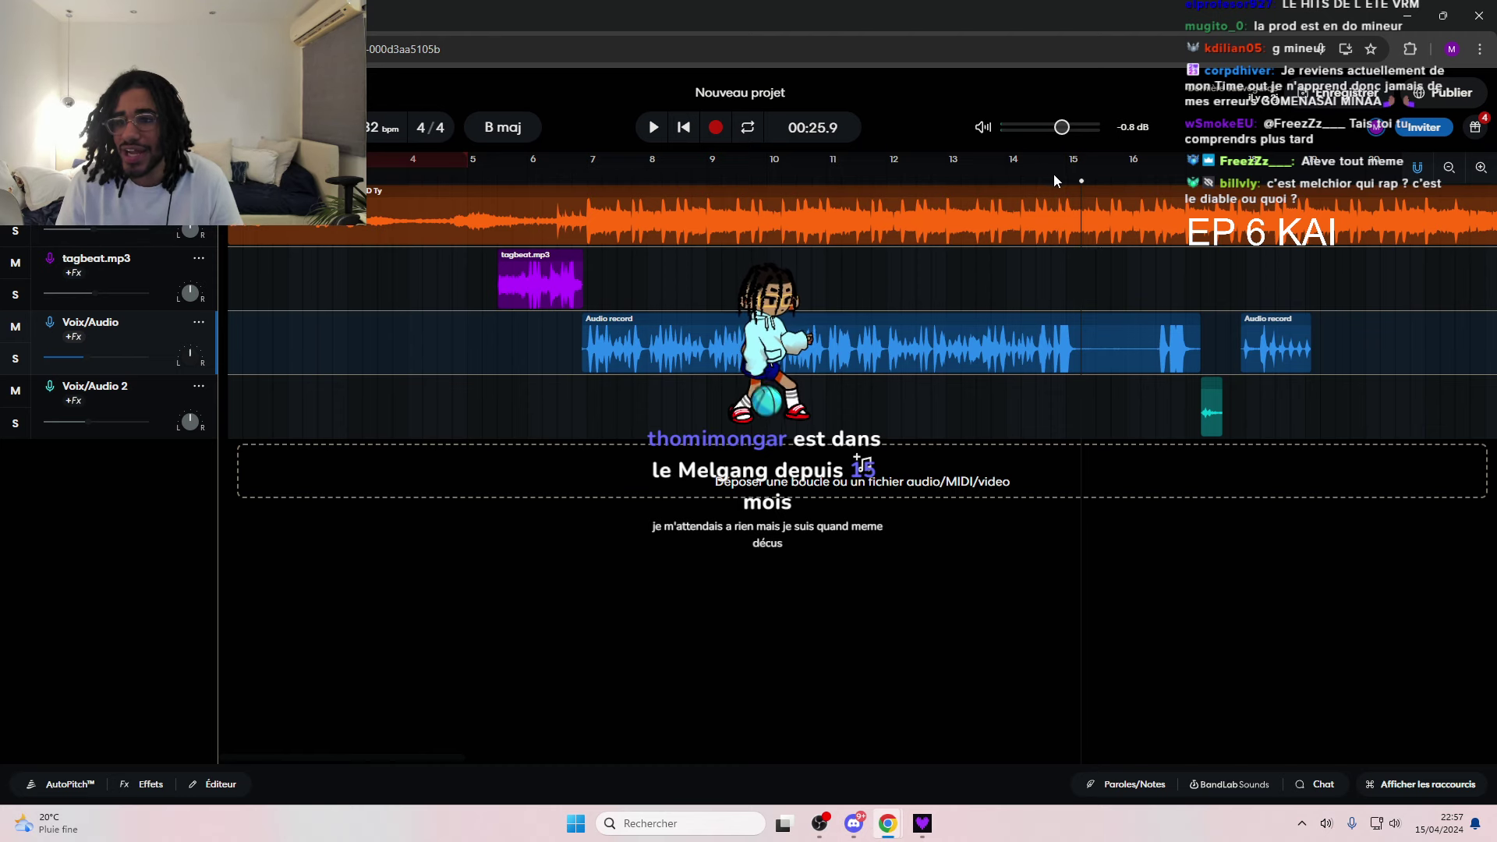
- Listen to the end of the long vocal recording from around 25 s and pause playback
{"action": "left_click_drag", "start_coordinate": [1082, 178], "coordinate": [1470, 165]}
{"action": "key", "text": "space"}
{"action": "left_click", "coordinate": [803, 257]}
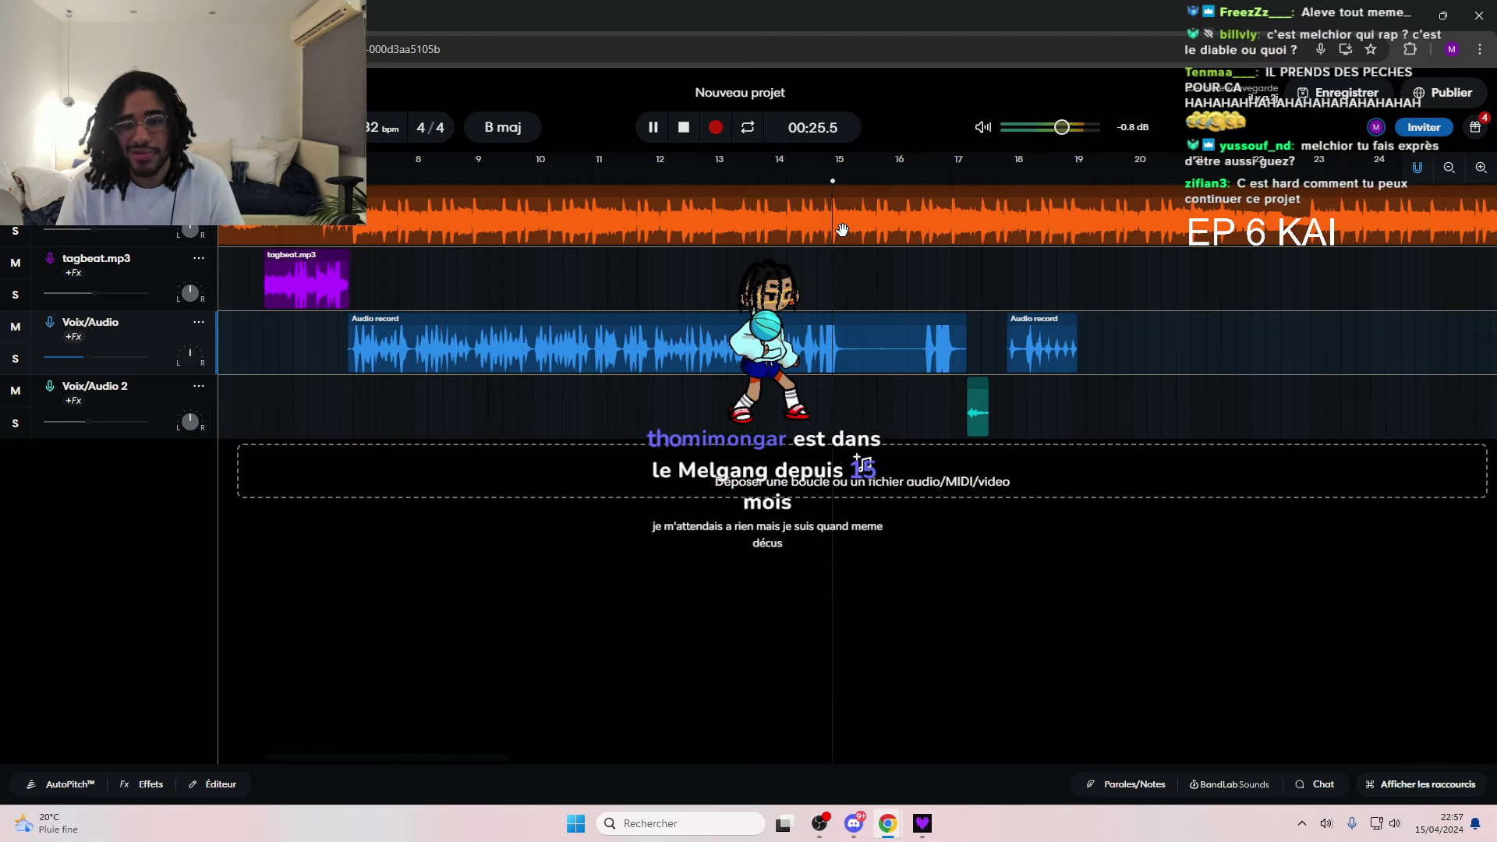
{"action": "left_click", "coordinate": [811, 194]}
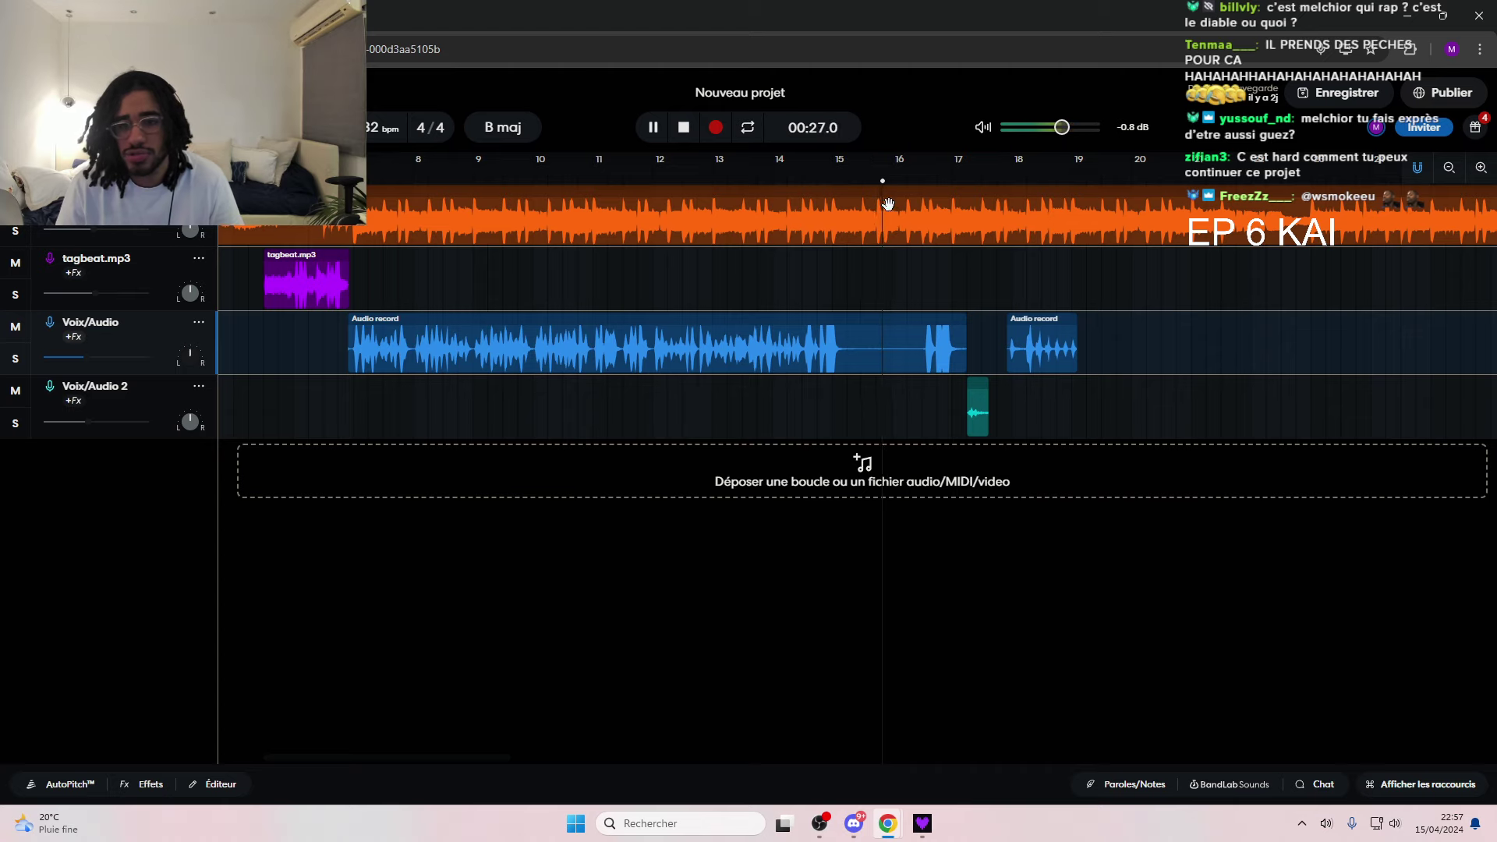
{"action": "key", "text": "space"}
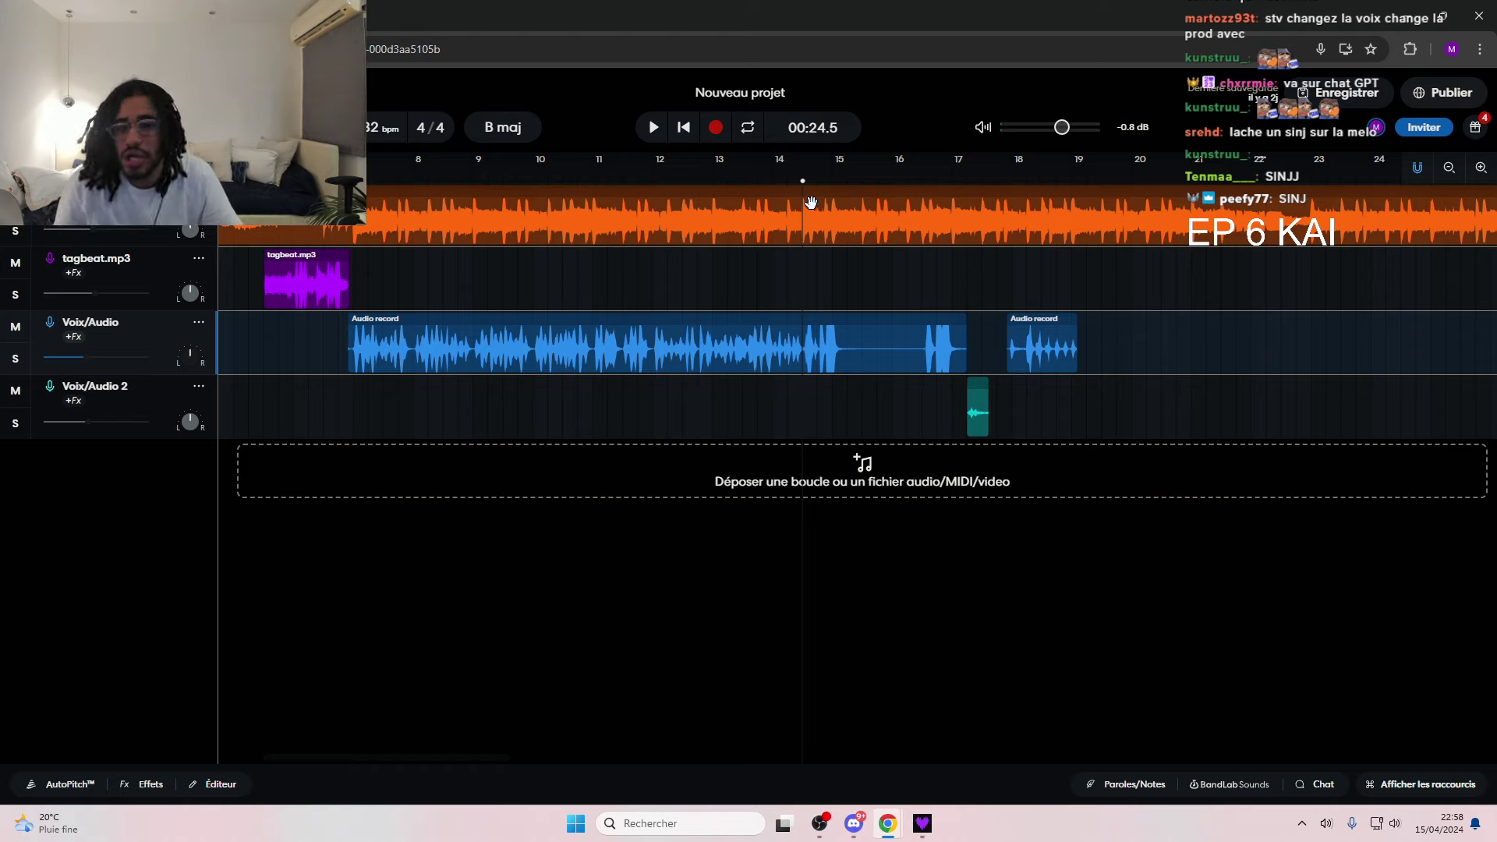
- Replay the vocal from about 23.6 s and move the paused playhead back to about 14.5 s
{"action": "key", "text": "space"}
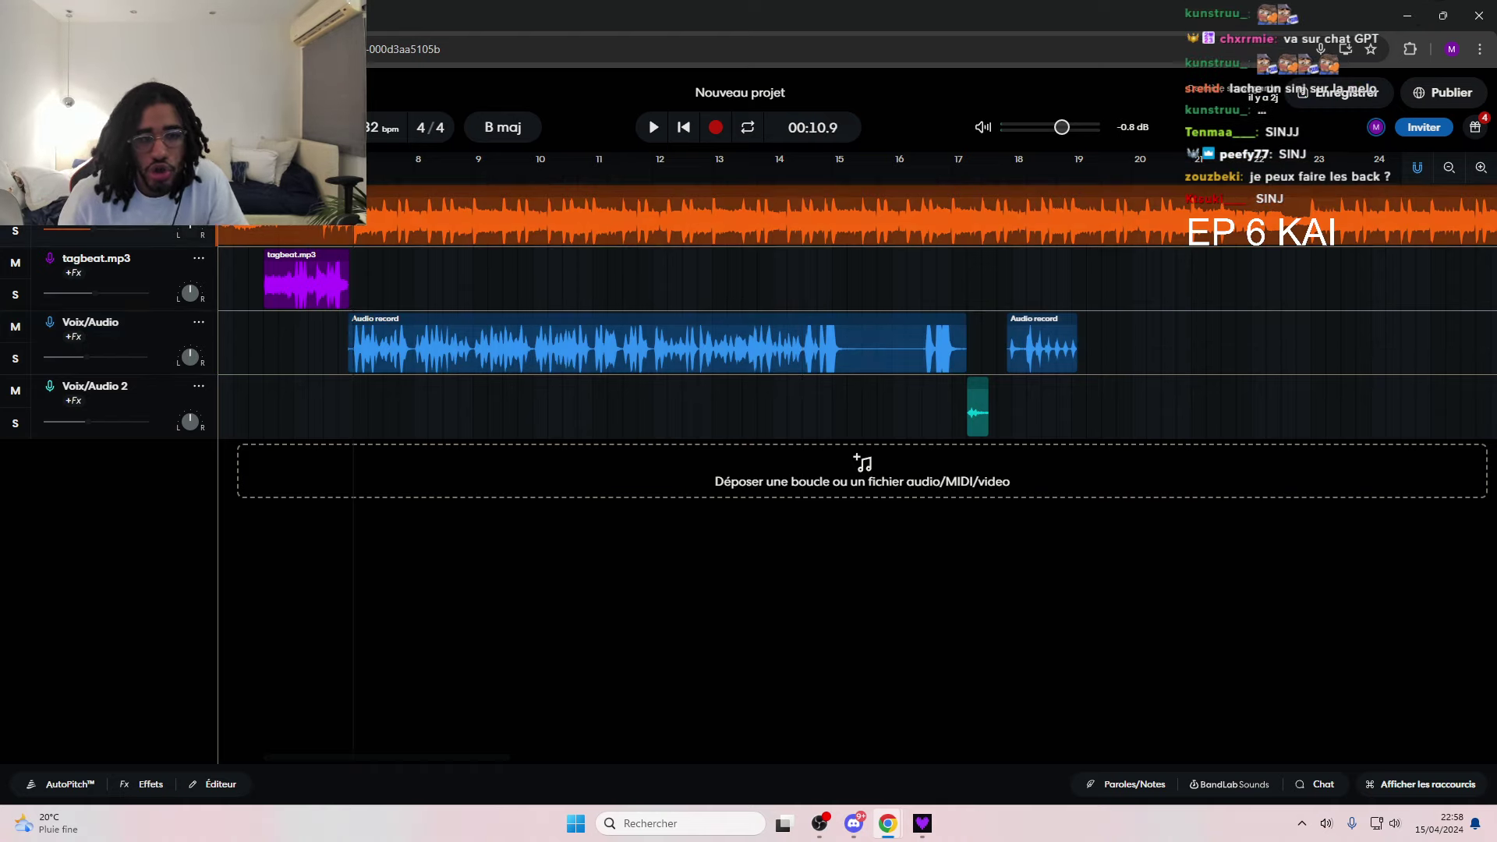
{"action": "left_click", "coordinate": [762, 226]}
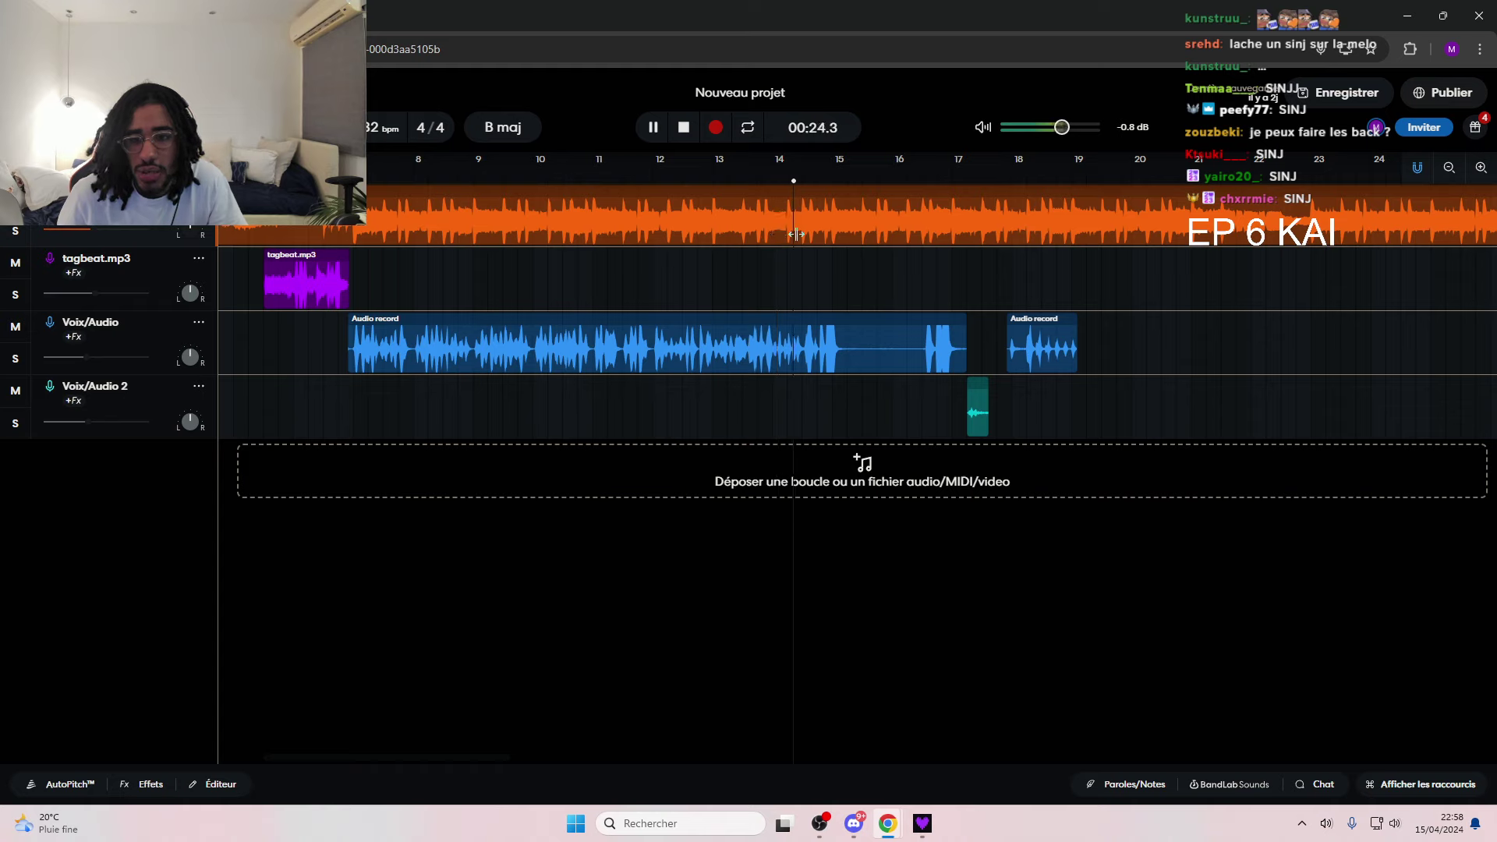
{"action": "key", "text": "space"}
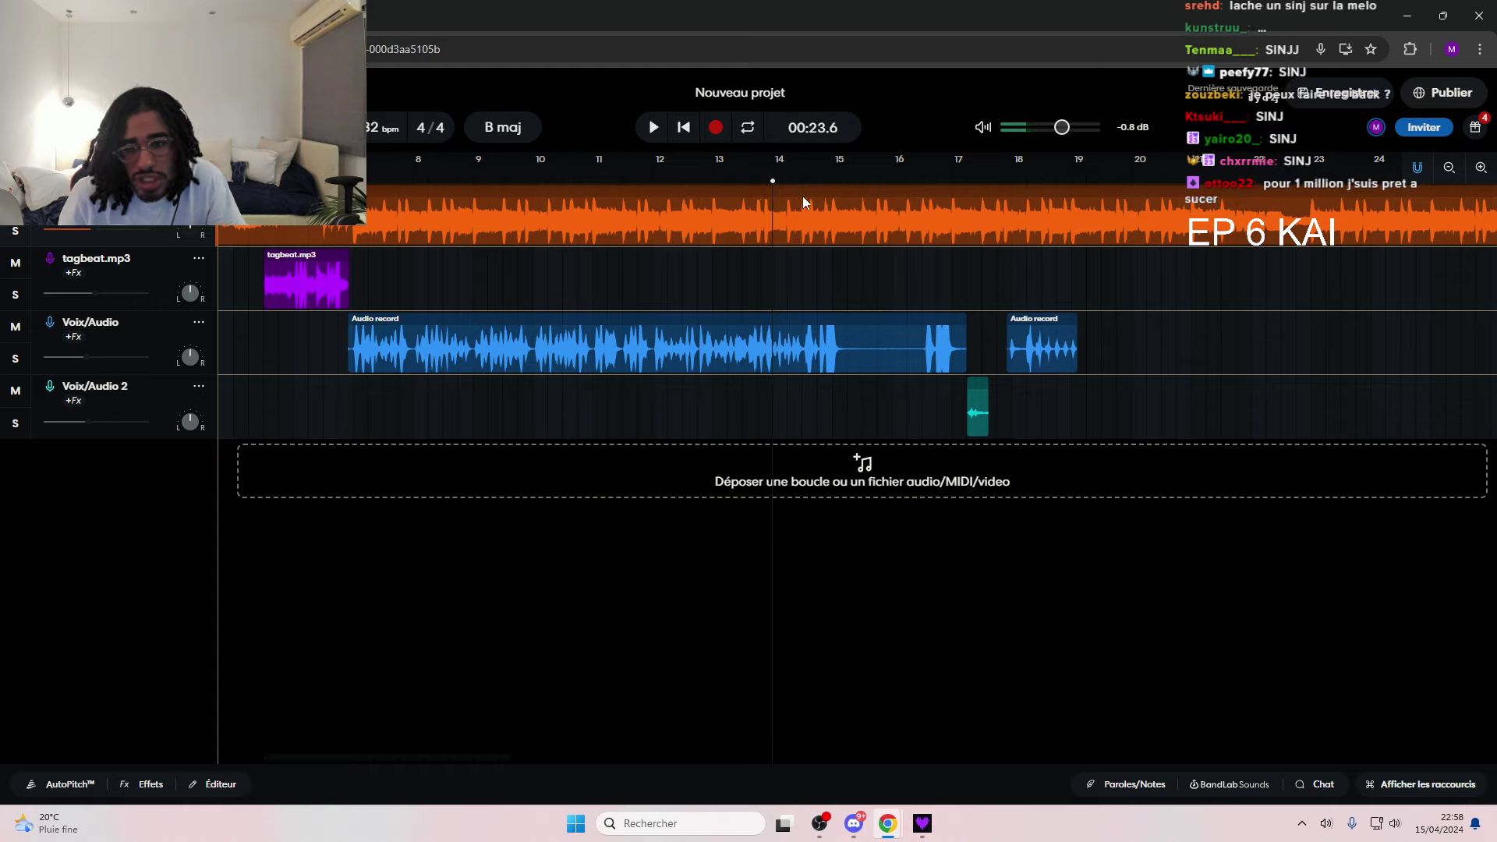
{"action": "left_click_drag", "start_coordinate": [776, 188], "coordinate": [467, 287]}
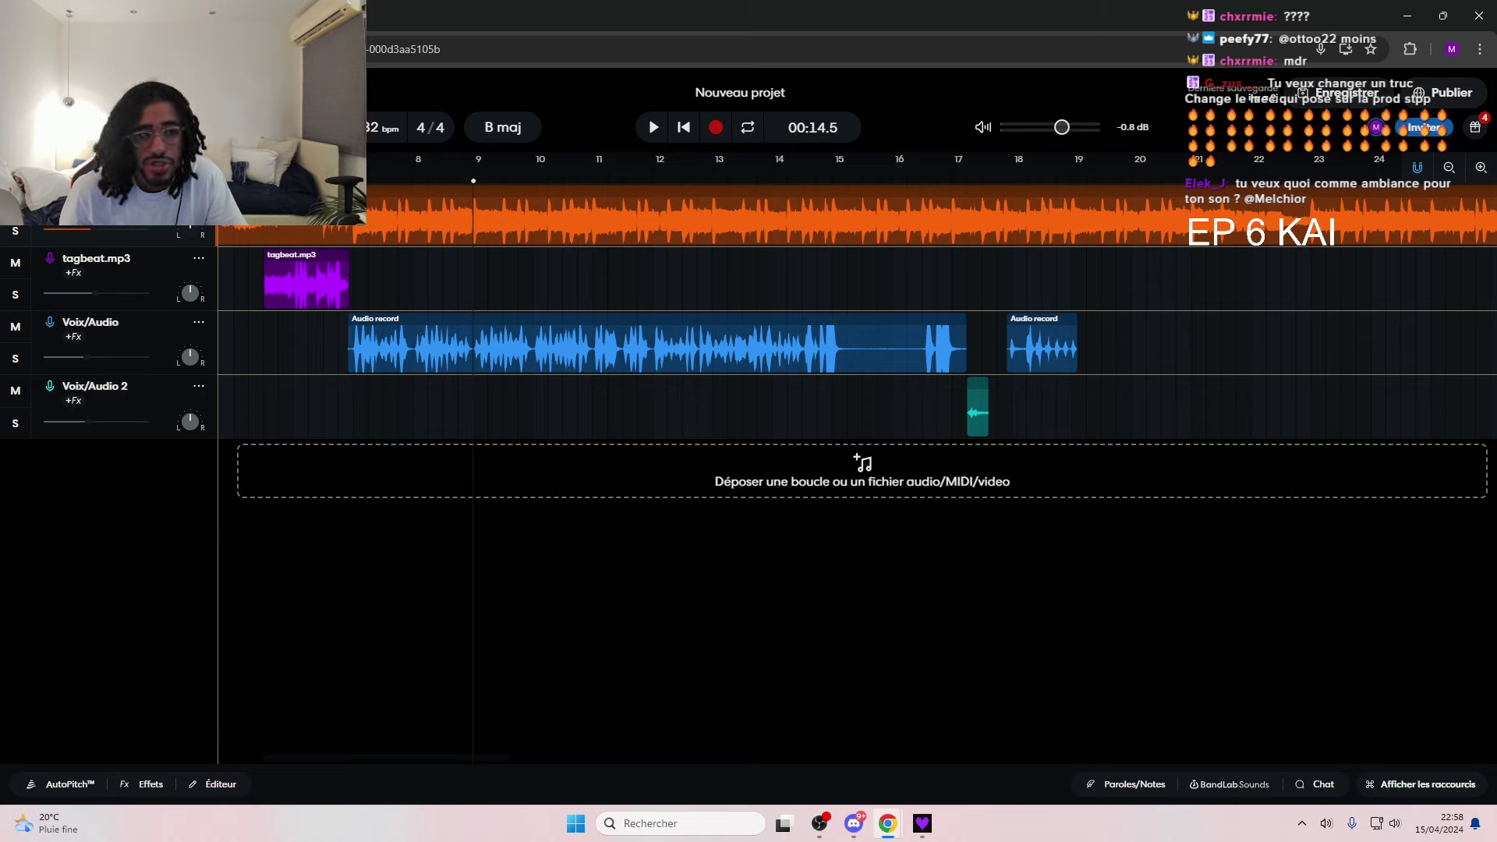
- Leave the project without saving and open the BandLab home feed
{"action": "left_click", "coordinate": [786, 41]}
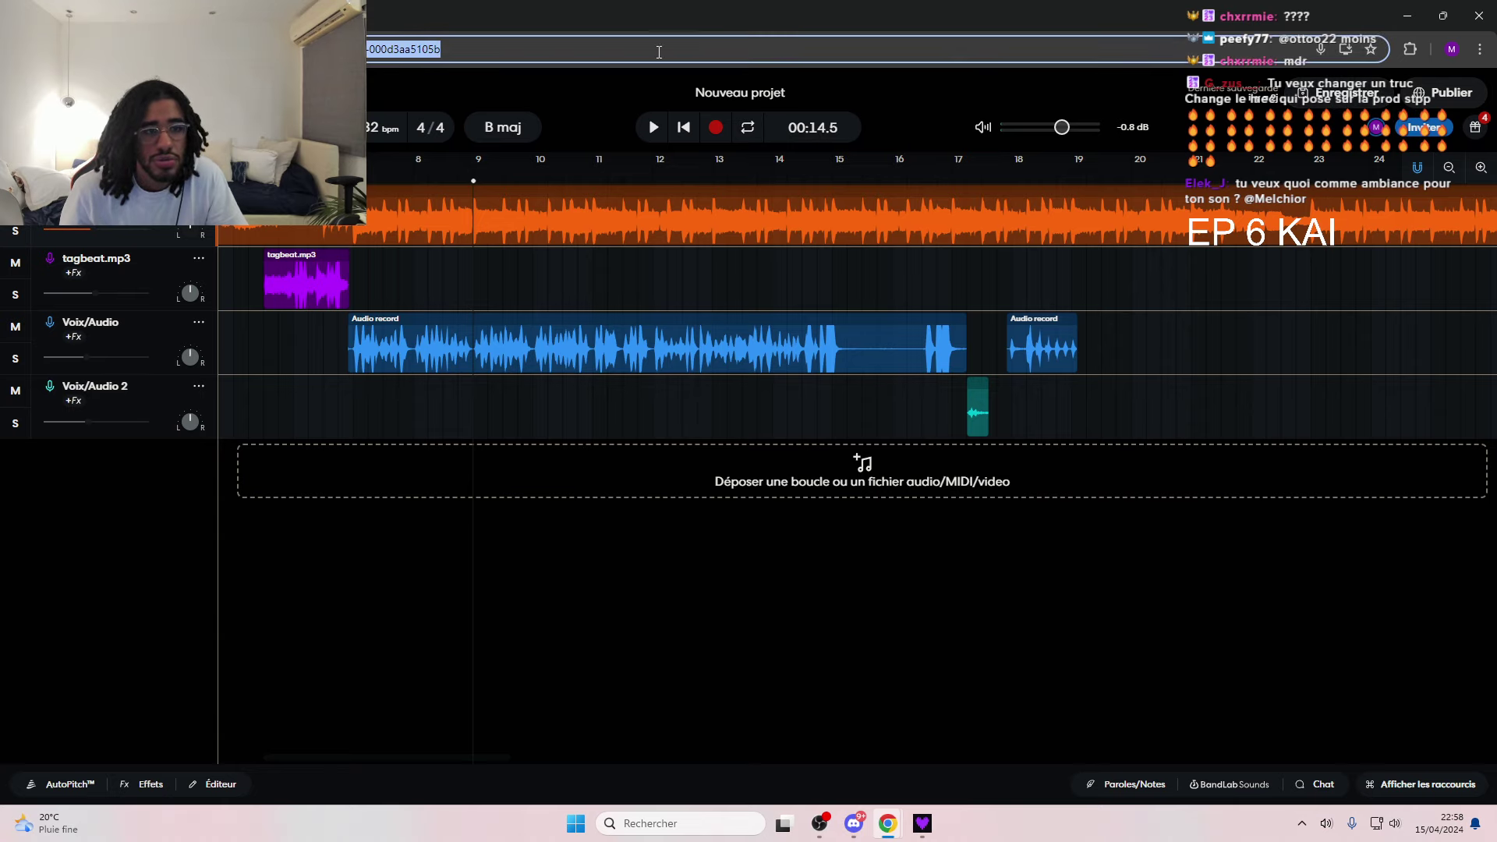
{"action": "key", "text": "ctrl+v"}
{"action": "key", "text": "Return"}
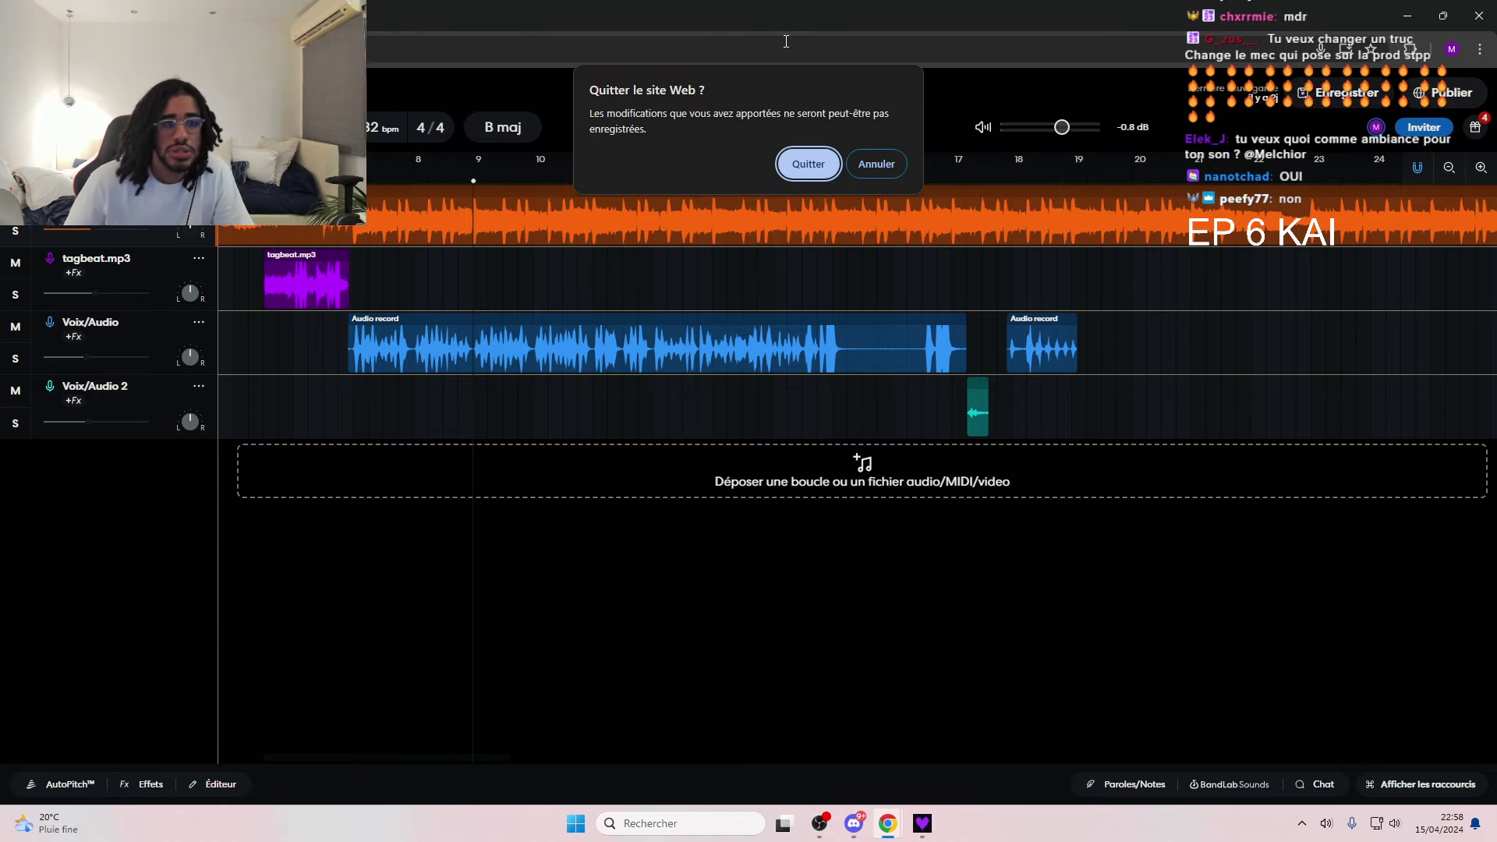
{"action": "left_click", "coordinate": [840, 163]}
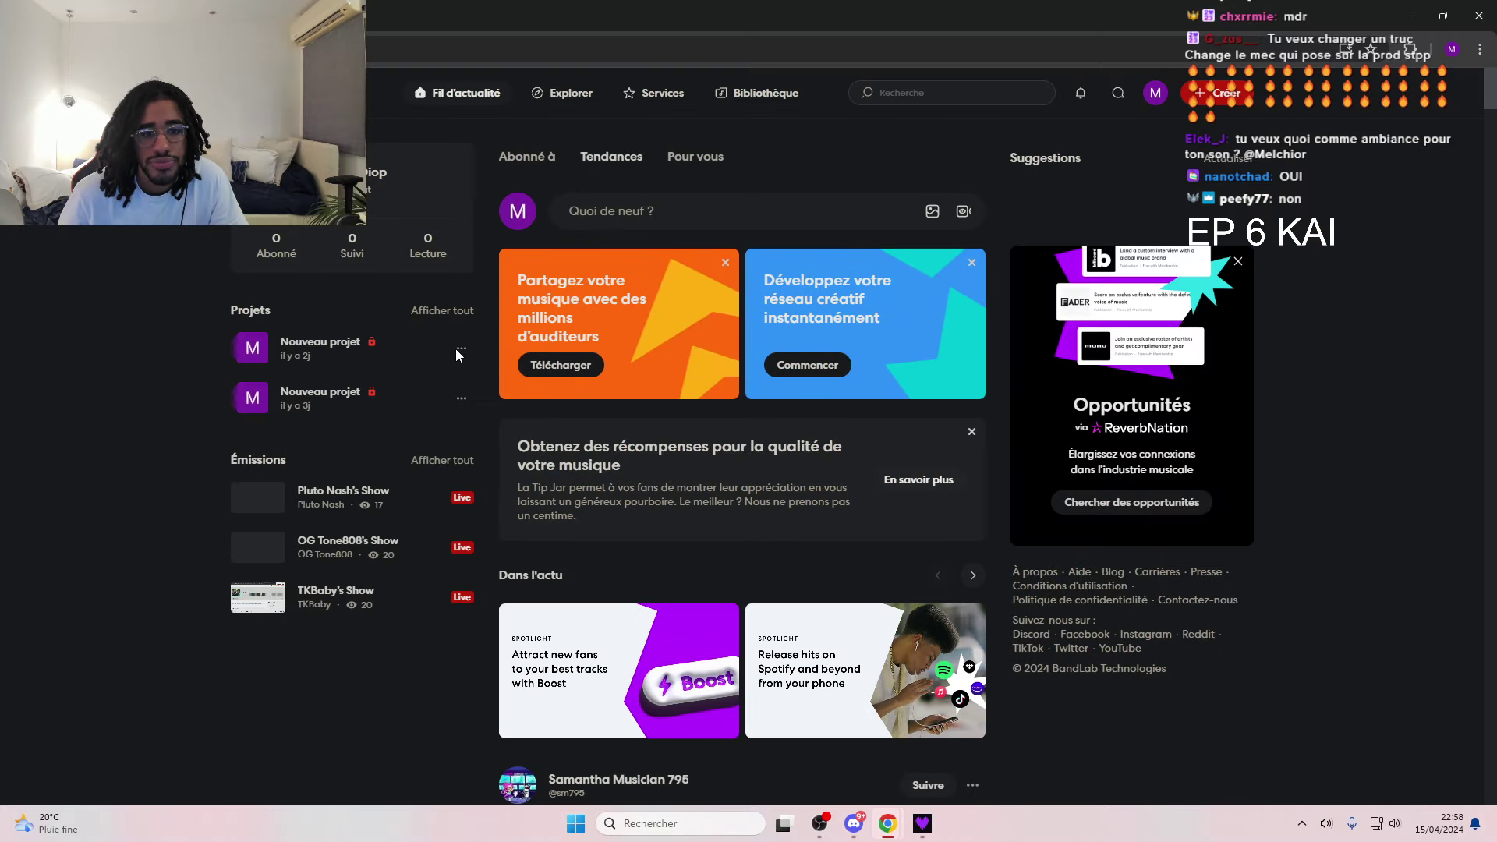
- Examine the options of the two-day-old project on the feed and its song page, and reopen it in Studio
{"action": "left_click", "coordinate": [461, 350]}
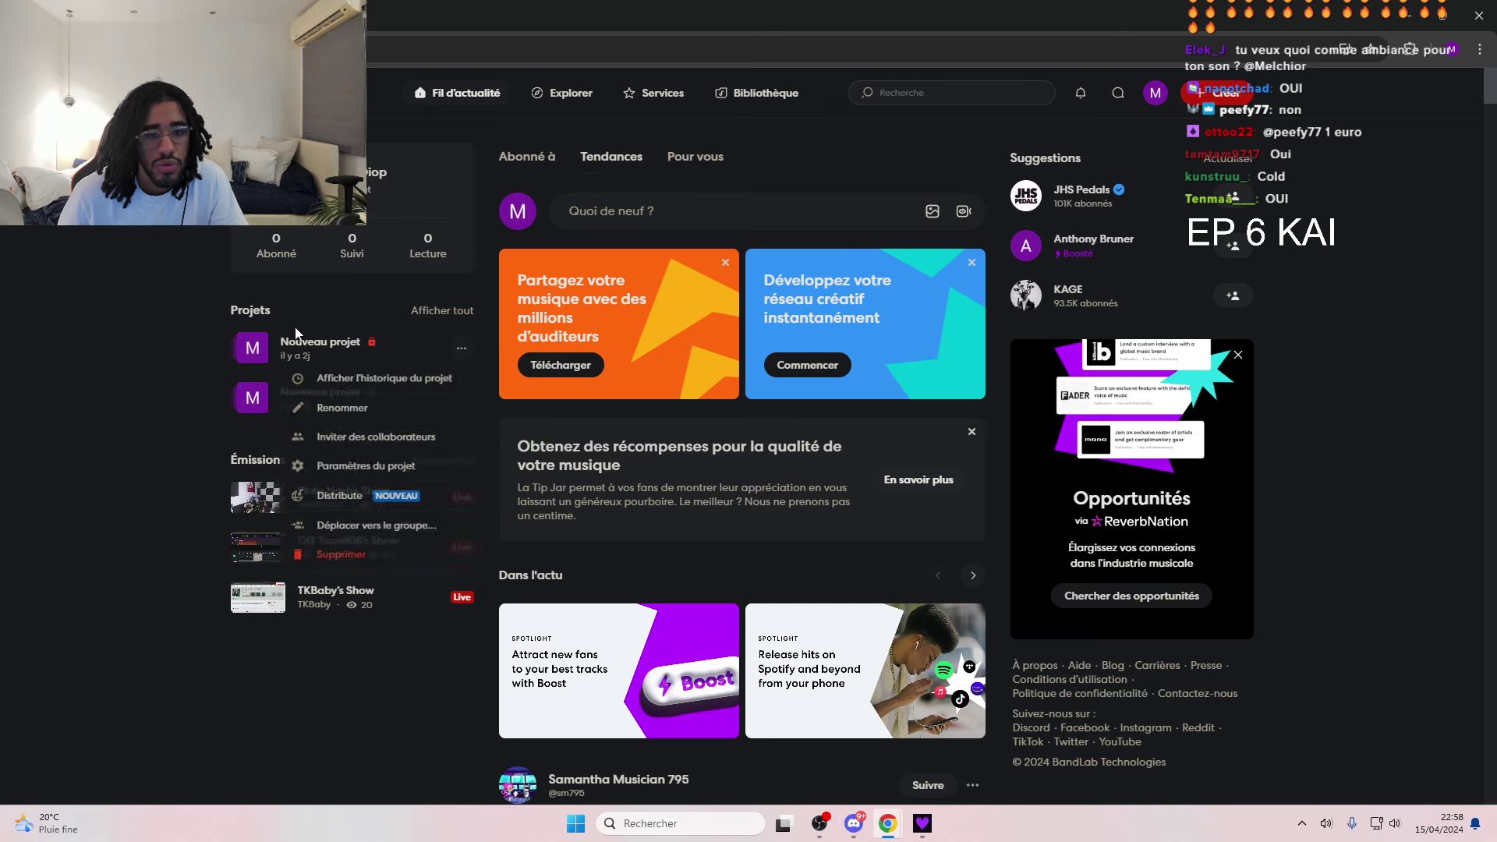
{"action": "left_click", "coordinate": [376, 300]}
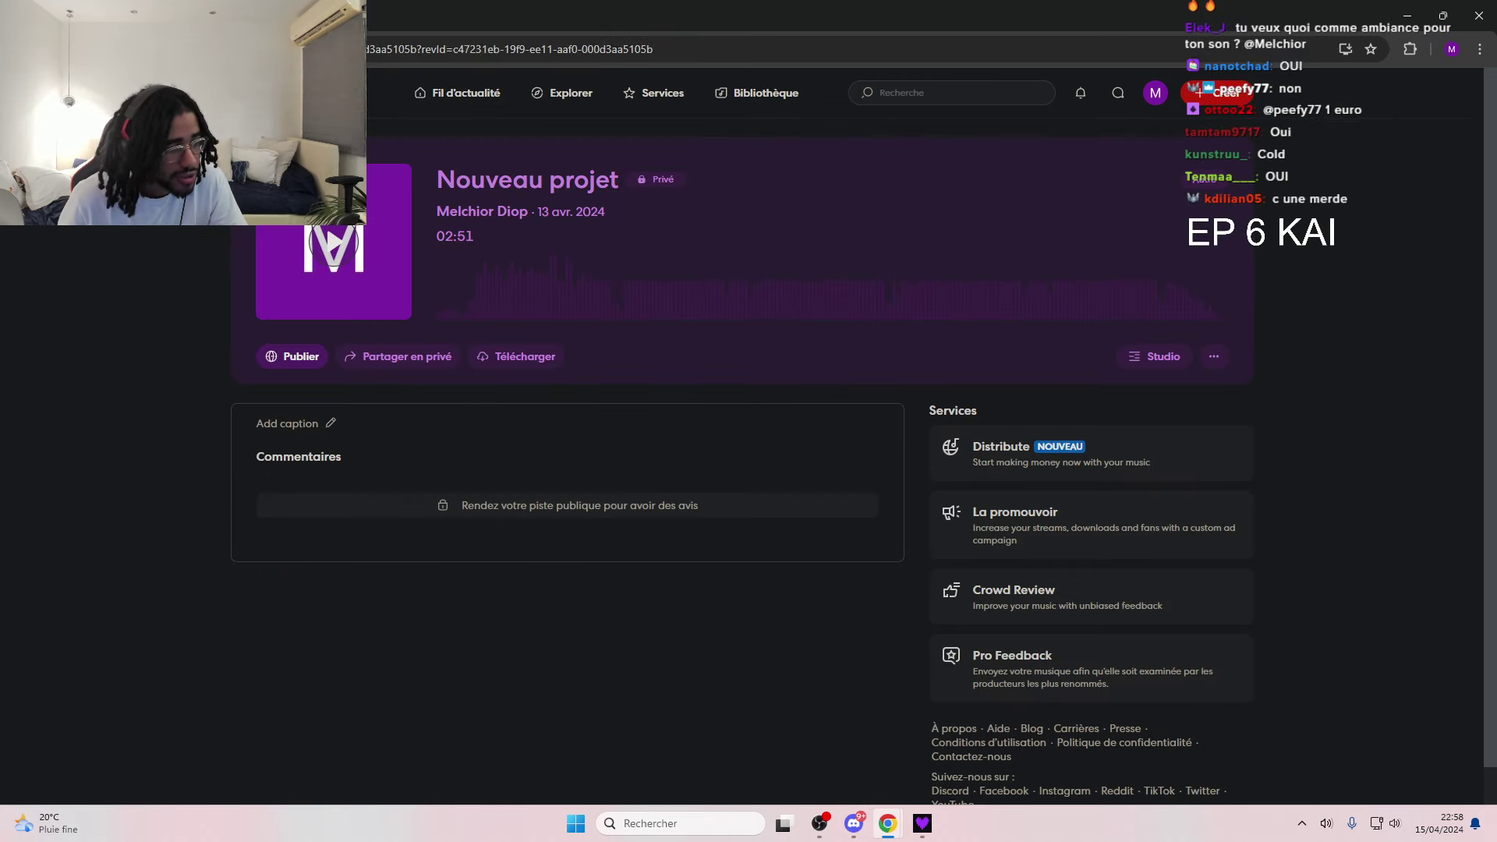
{"action": "left_click", "coordinate": [1218, 360]}
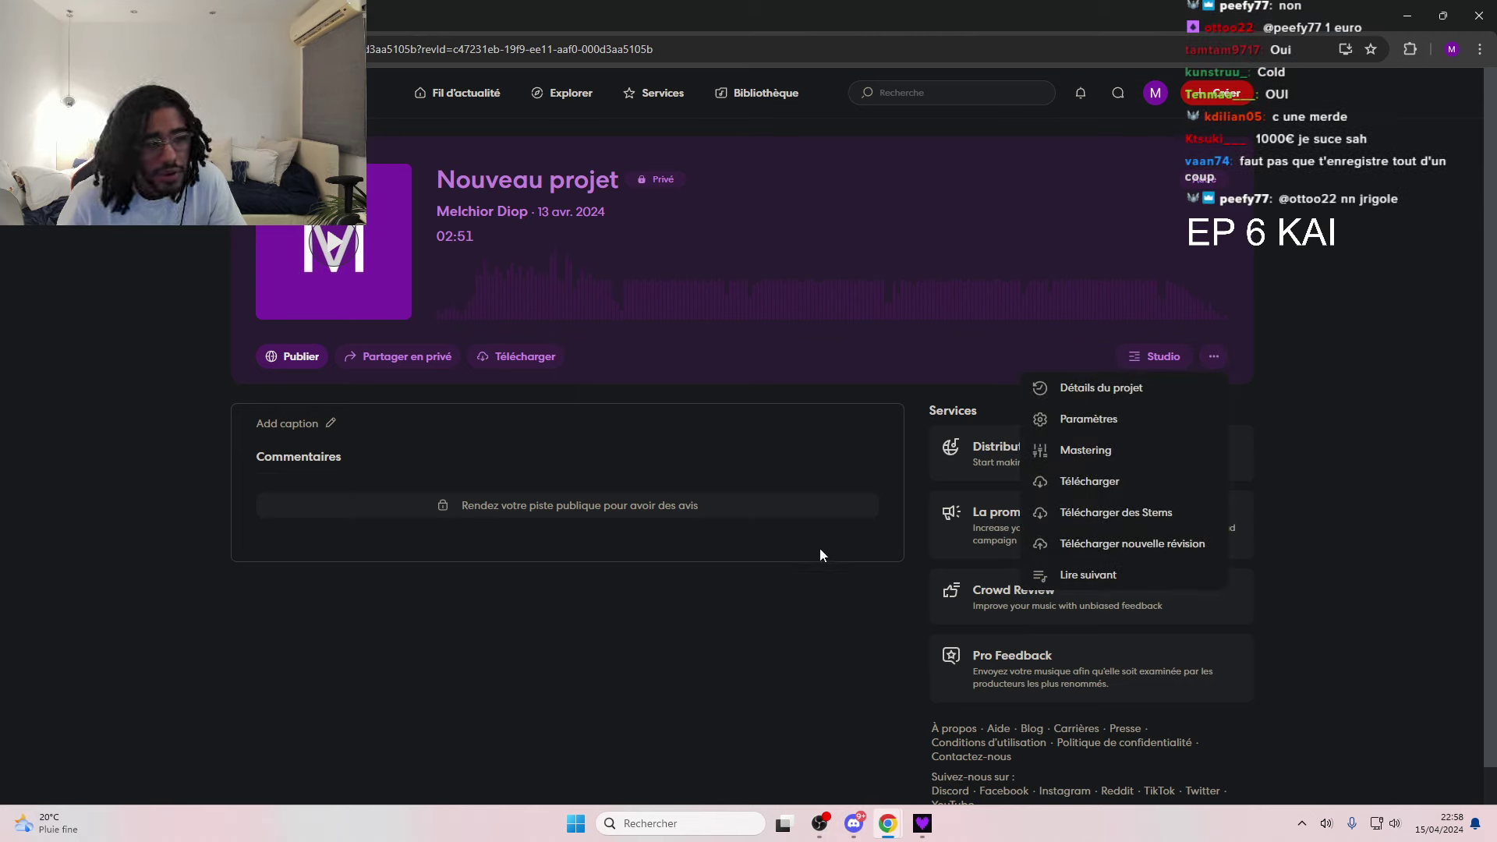
{"action": "left_click", "coordinate": [714, 613]}
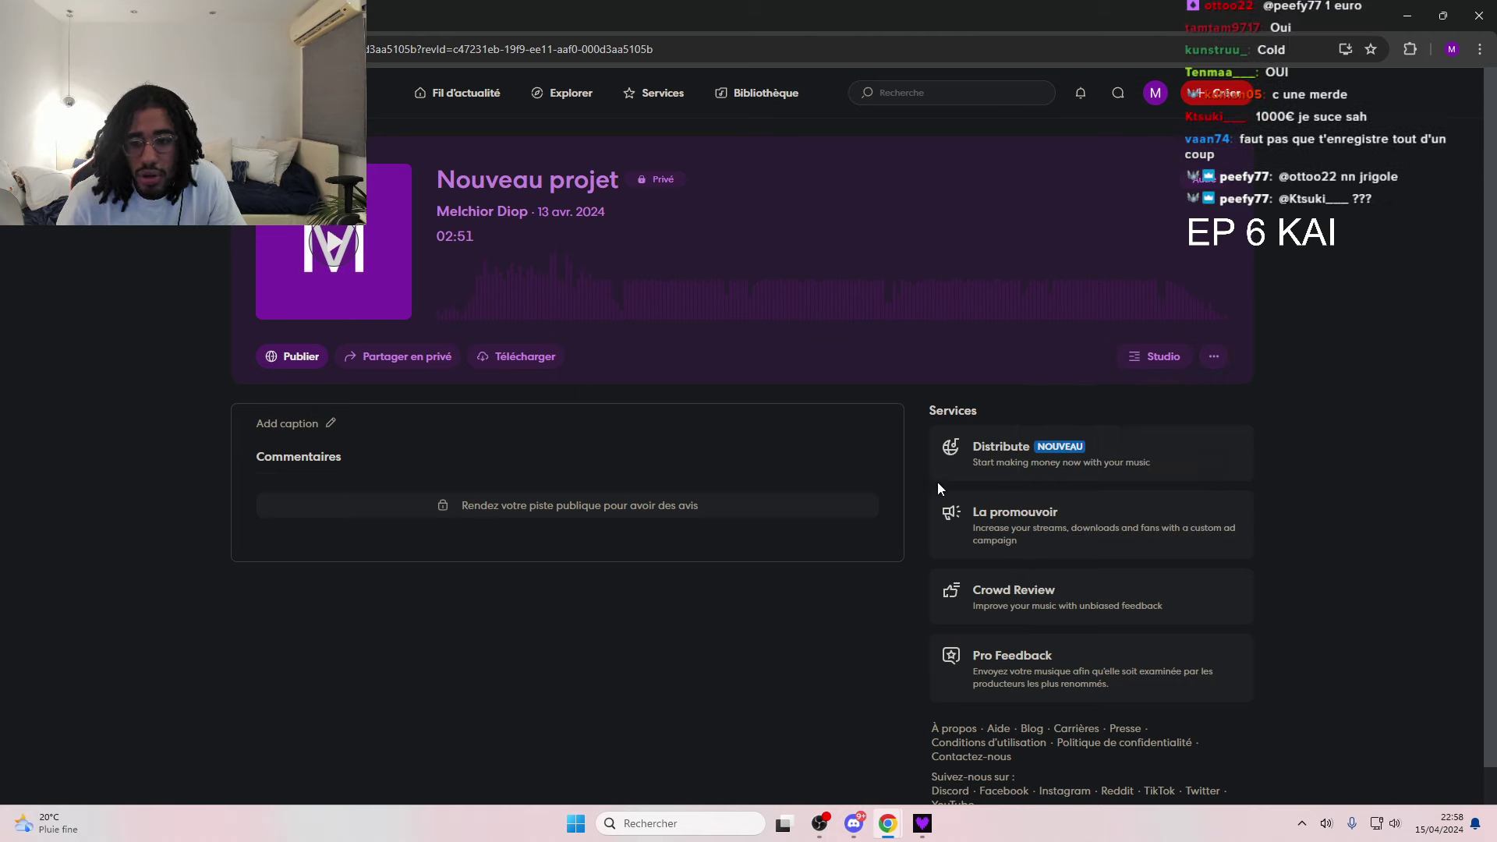
{"action": "left_click", "coordinate": [1136, 364]}
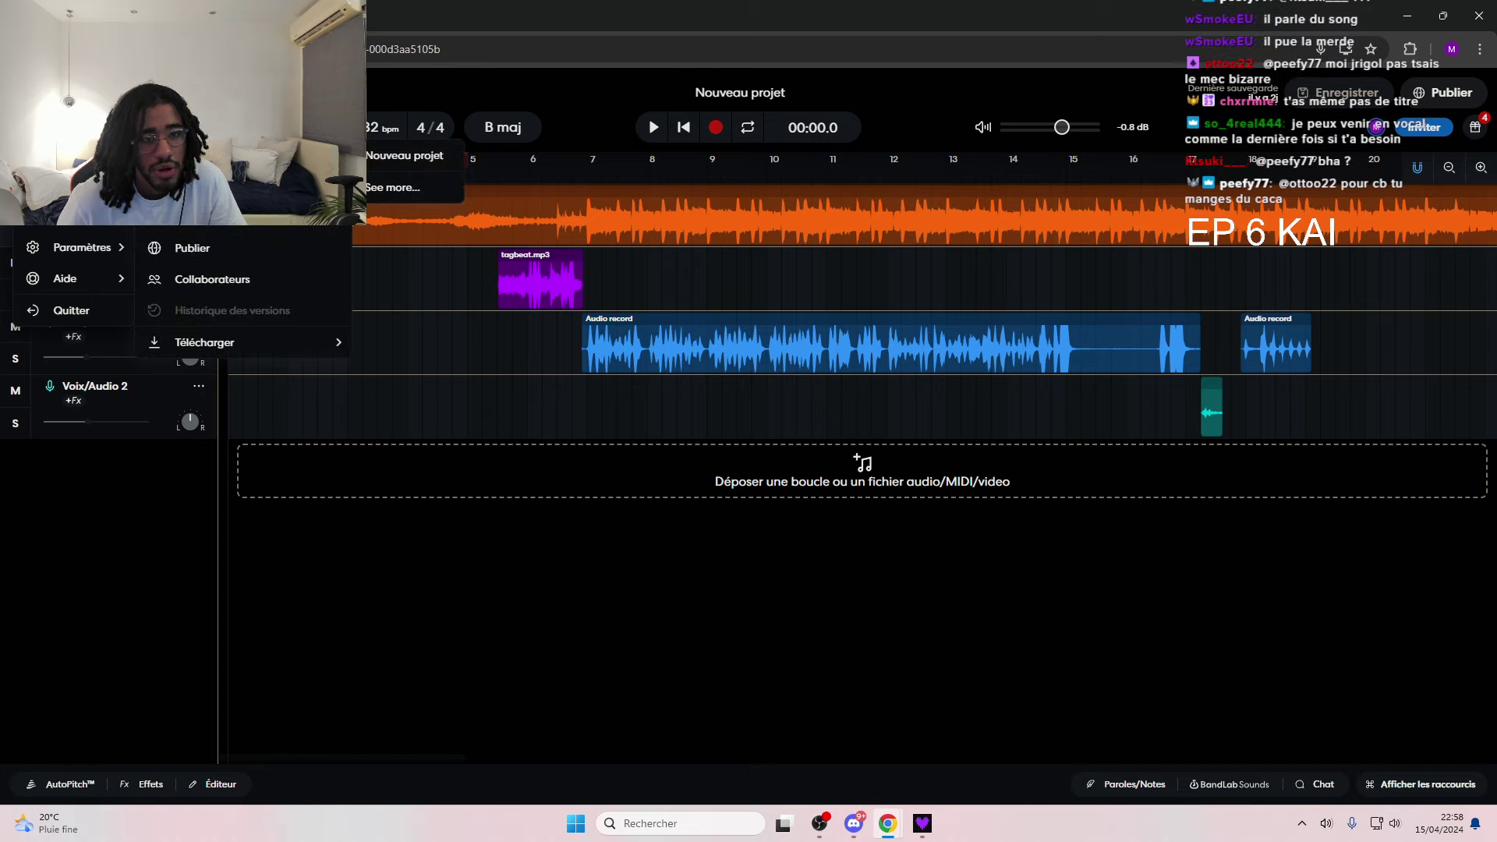
- Open the other recent project from within Studio and listen to its beat from the start and around 12.4 s
{"action": "left_click", "coordinate": [441, 160]}
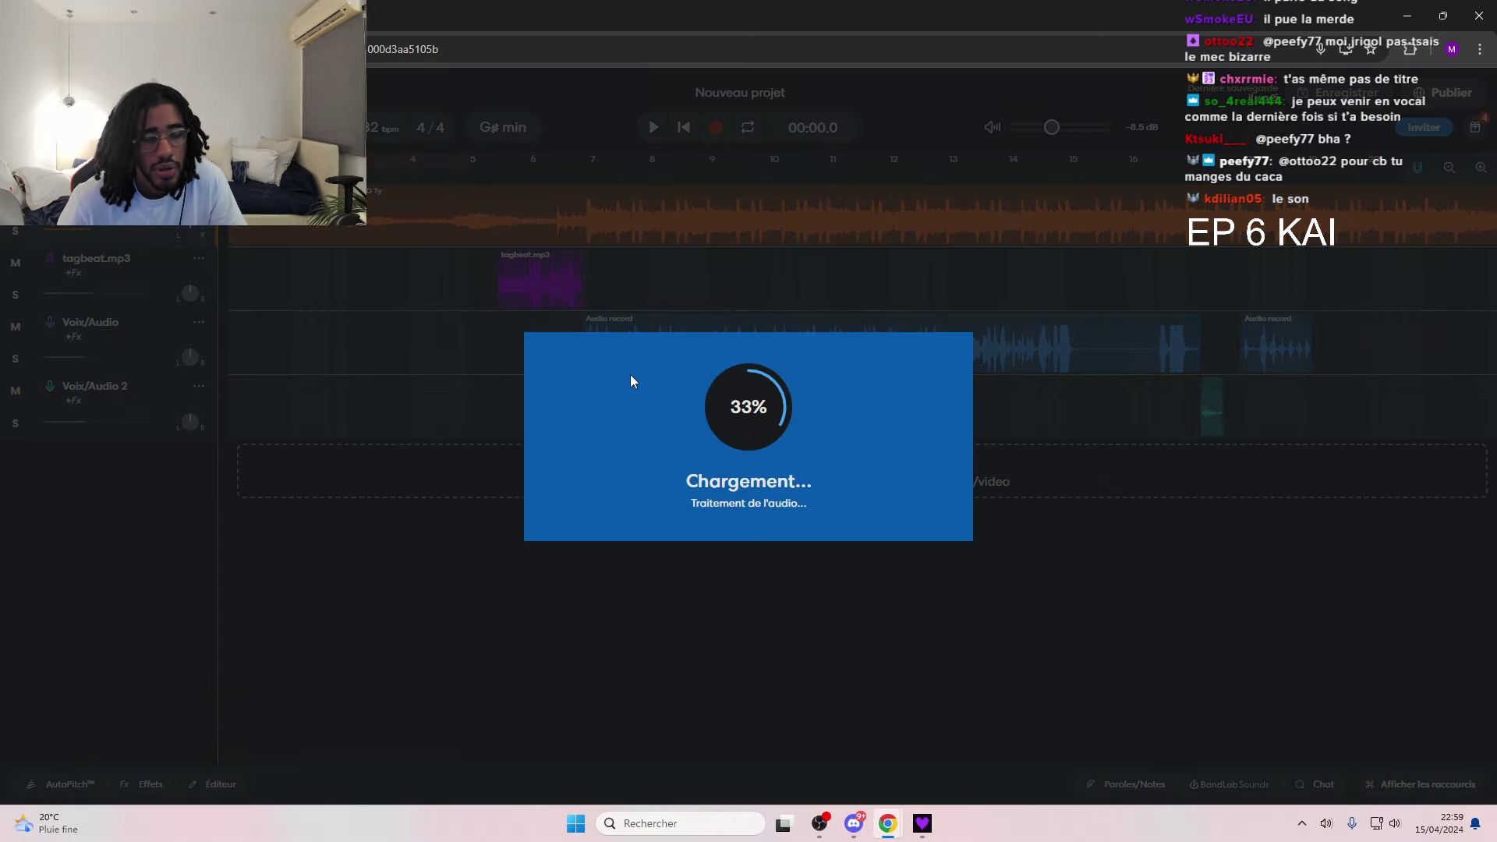
{"action": "key", "text": "space"}
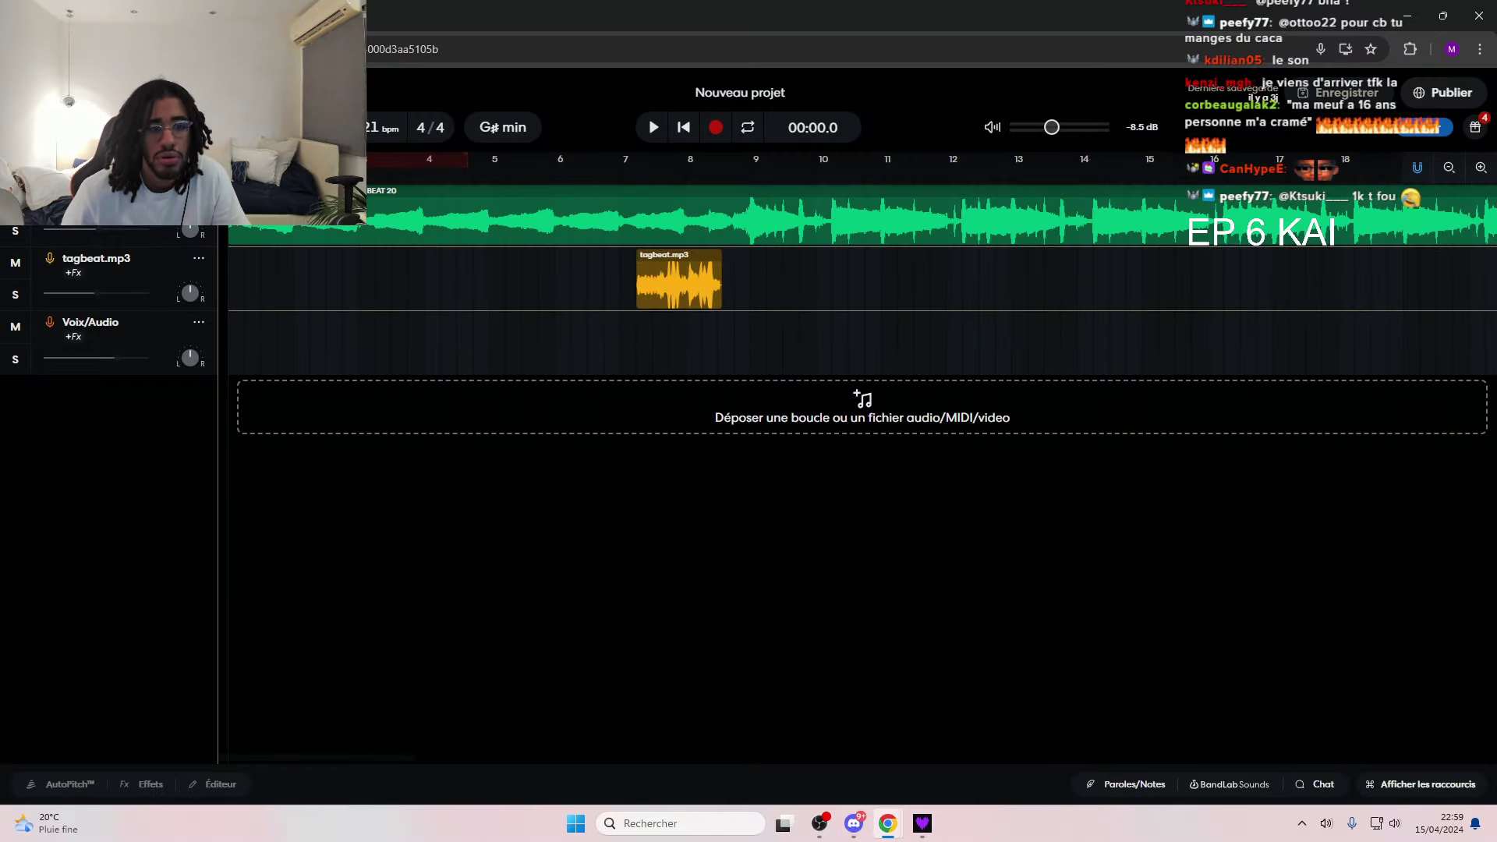
{"action": "key", "text": "space"}
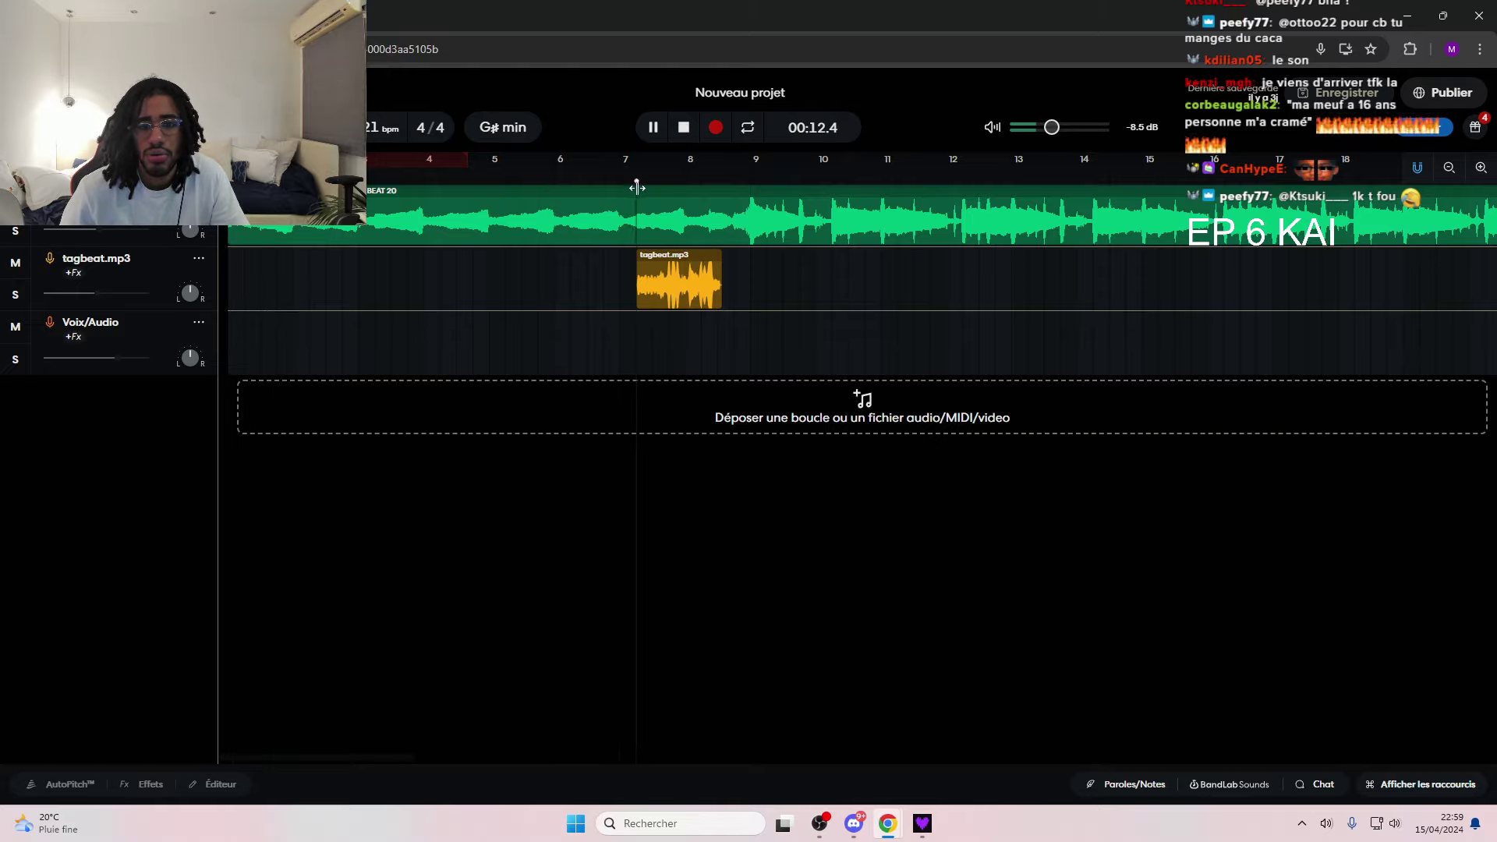
{"action": "key", "text": "space"}
{"action": "key", "text": "space"}
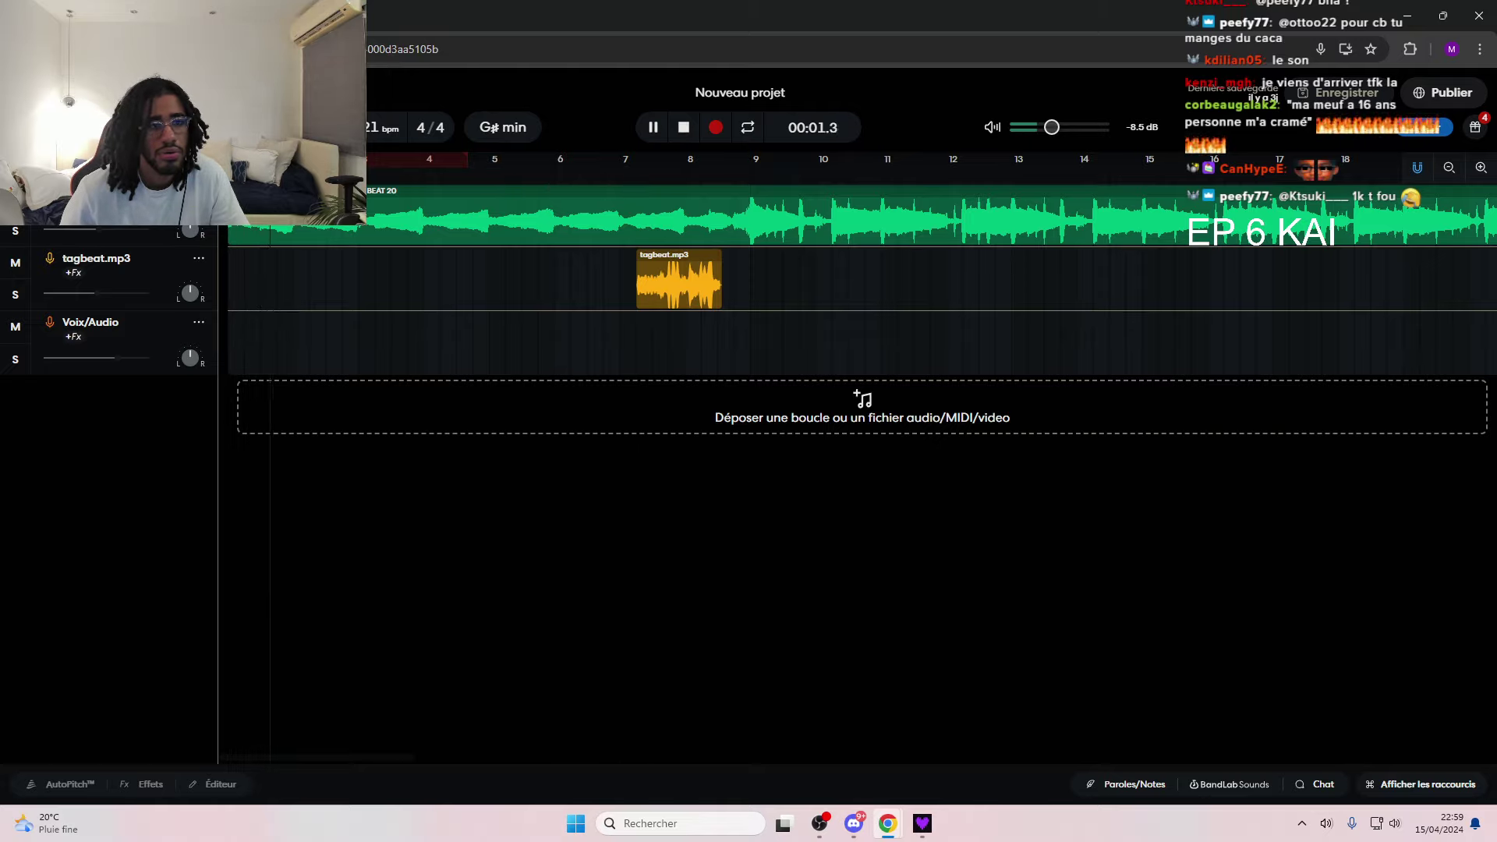
- Go back to the feed, preview the two-day-old project from about 8 s on its song page and open it in Studio
{"action": "key", "text": "alt+Left"}
{"action": "key", "text": "alt+Left"}
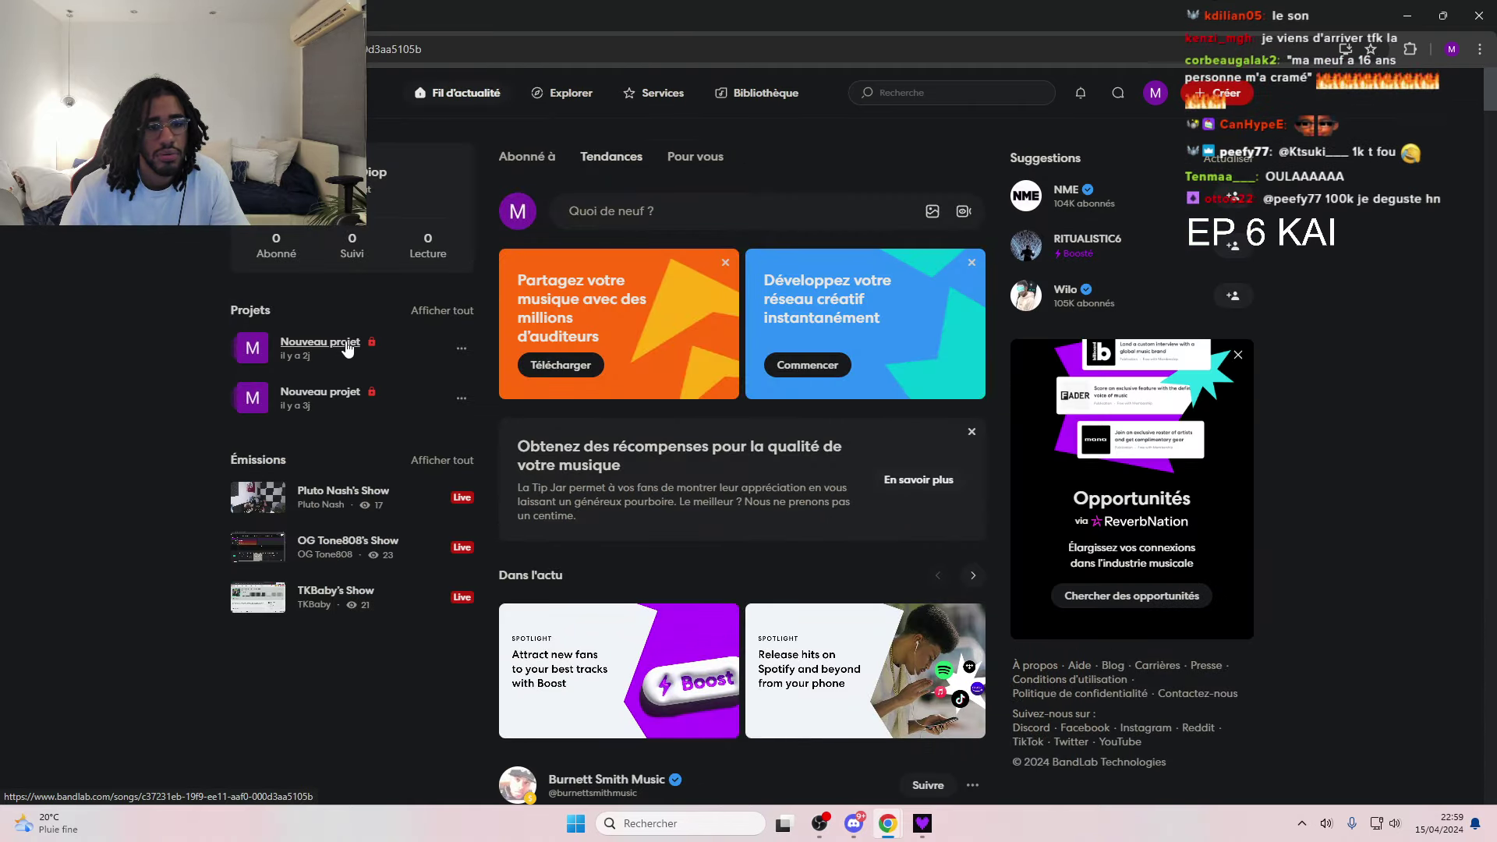
{"action": "left_click", "coordinate": [348, 345]}
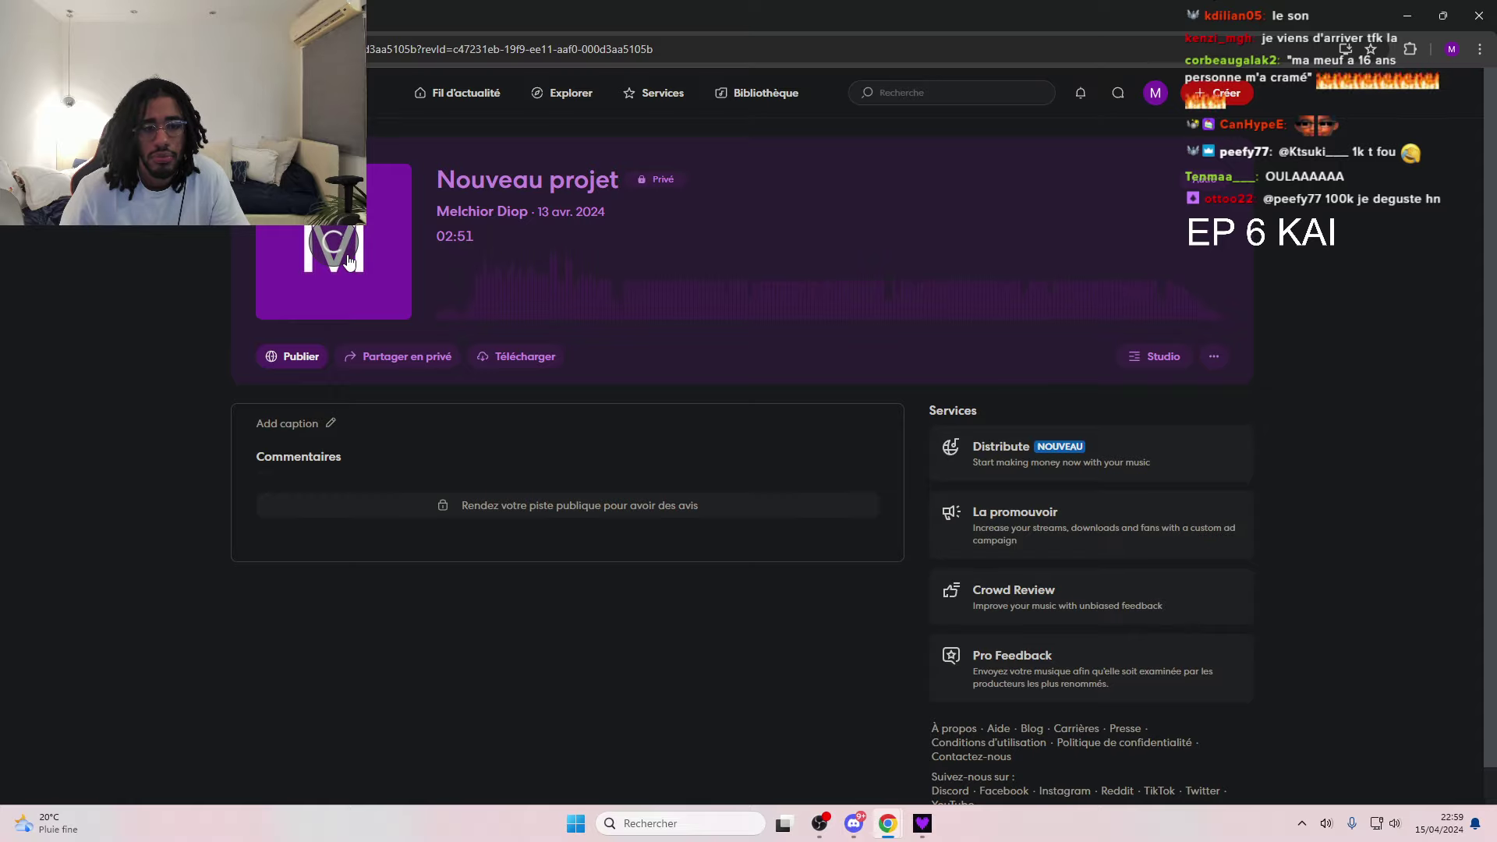
{"action": "left_click", "coordinate": [474, 301]}
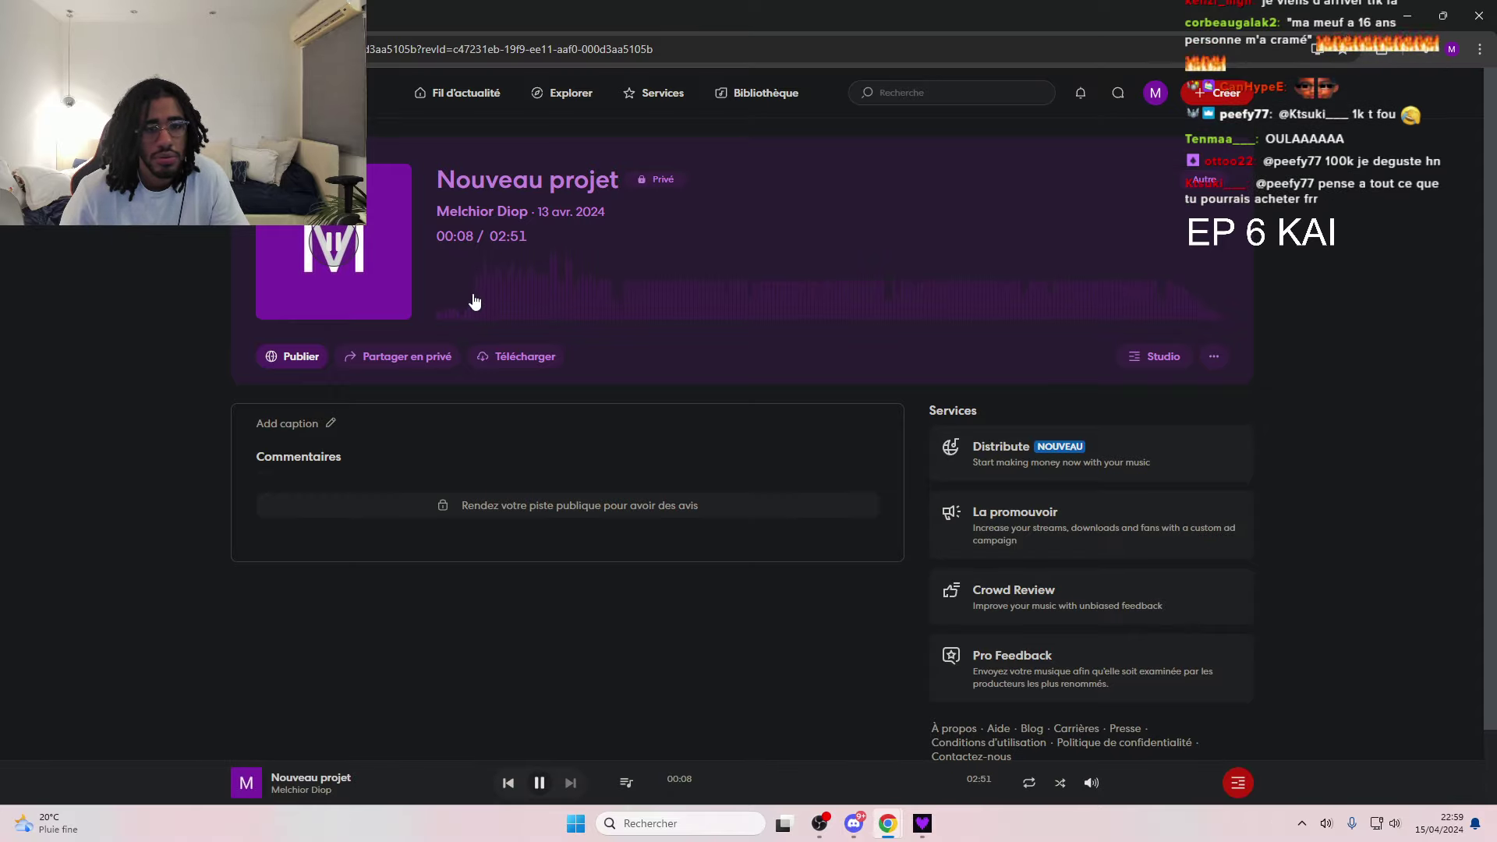
{"action": "left_click", "coordinate": [1157, 357]}
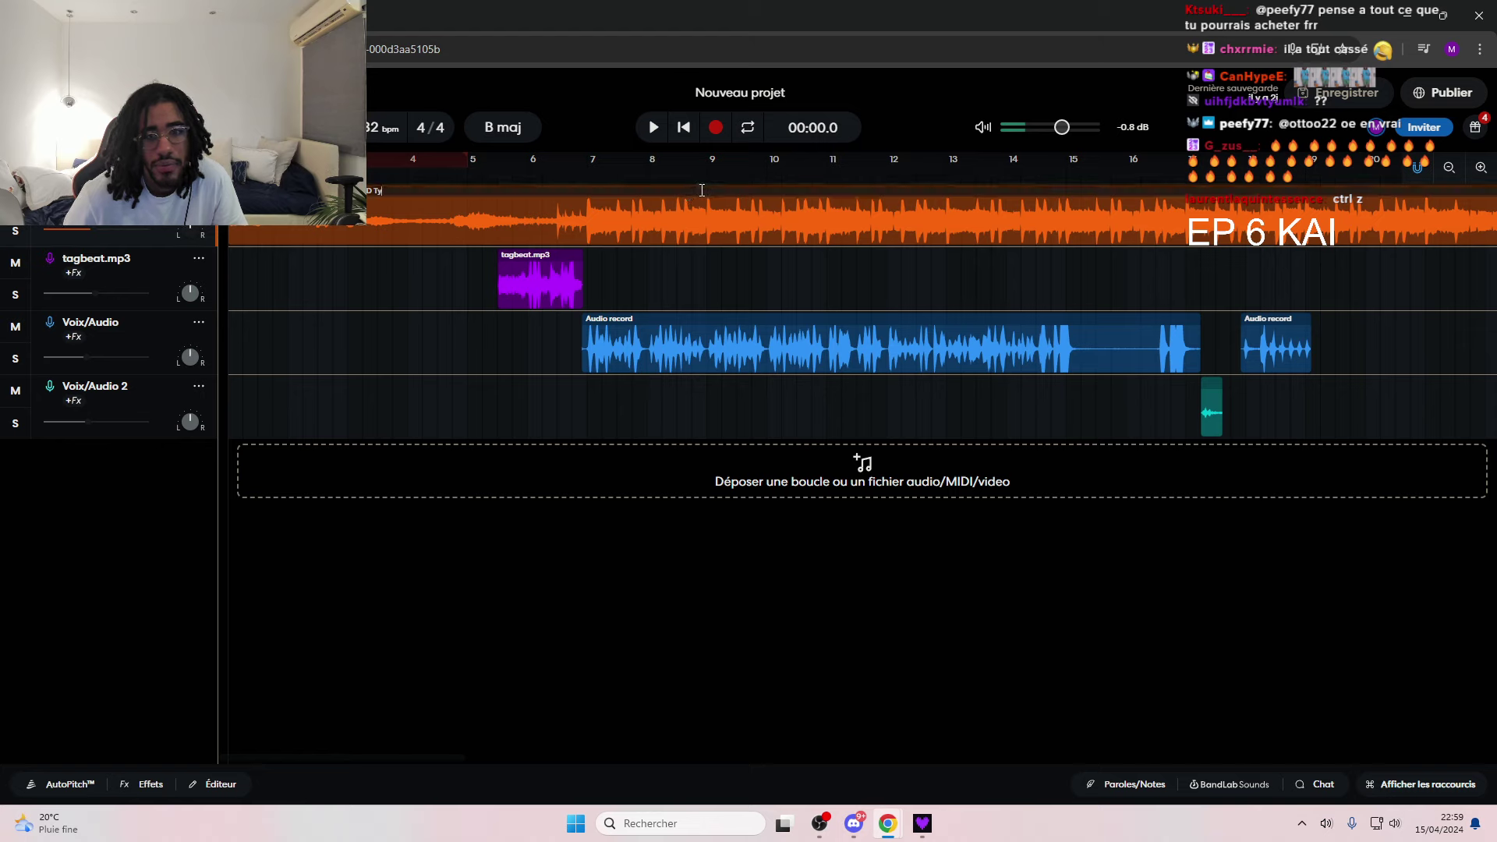
- Listen to the song from about 14.1 s, pause it and select the clips on all tracks
{"action": "left_click", "coordinate": [690, 185]}
{"action": "key", "text": "space"}
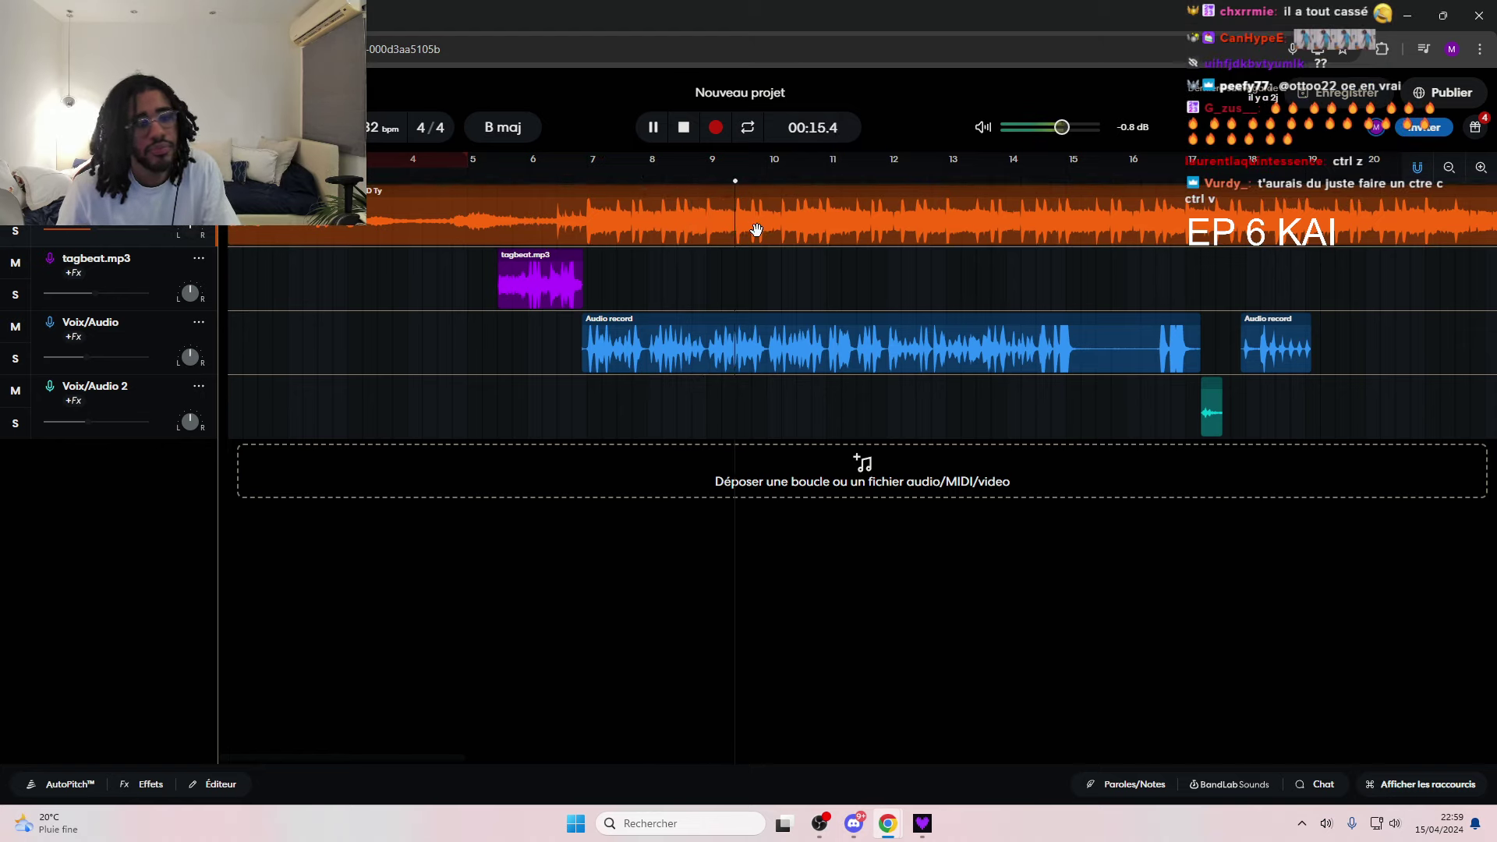
{"action": "key", "text": "space"}
{"action": "left_click_drag", "start_coordinate": [1291, 411], "coordinate": [485, 207]}
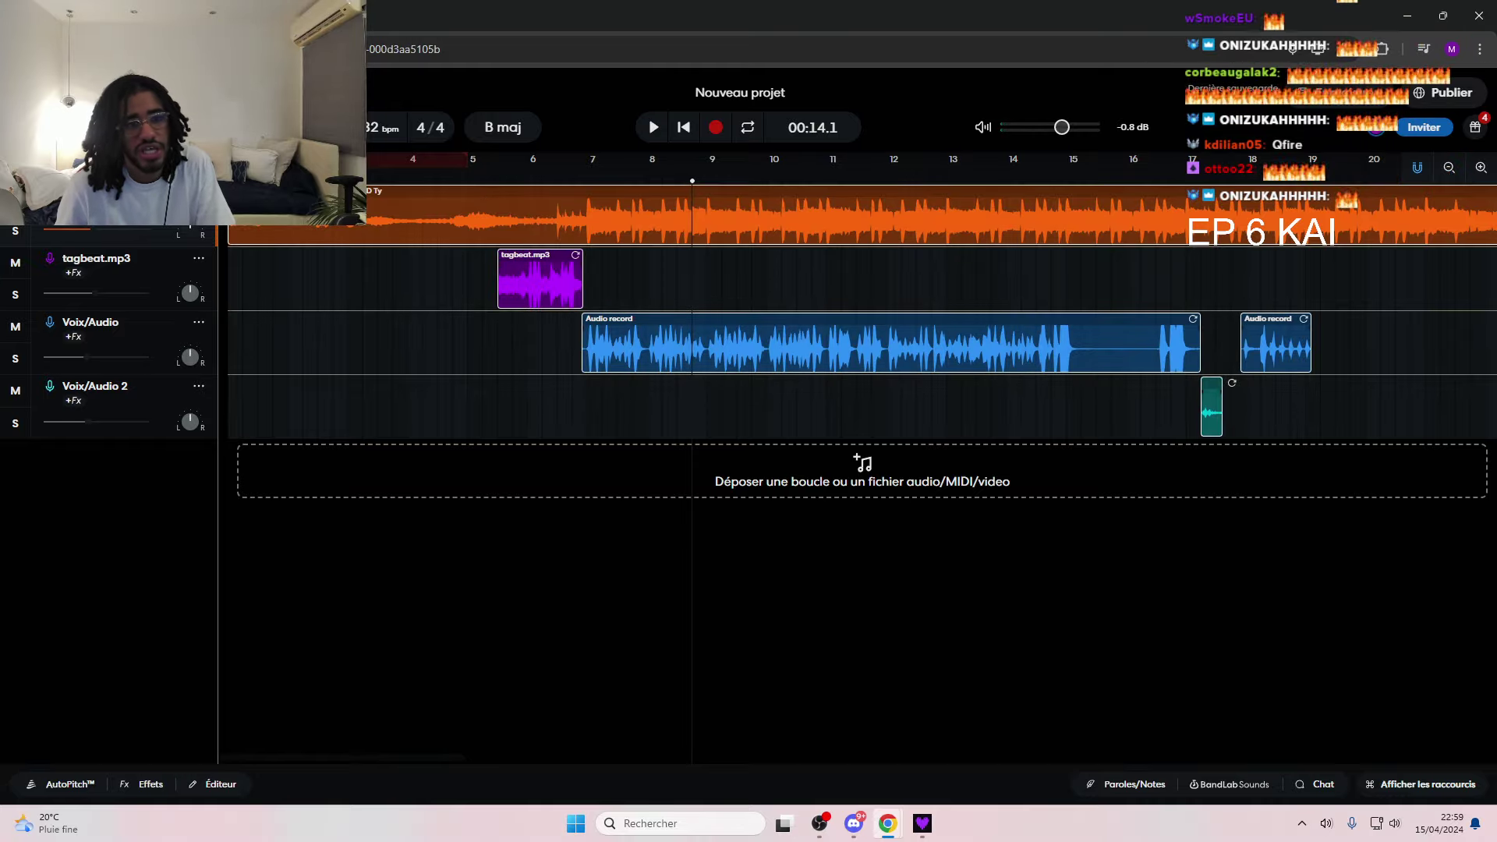
- Open BandLab in a new browser tab, create a new project and dismiss the Quick Start dialog
{"action": "key", "text": "ctrl+t"}
{"action": "type", "text": "bandlab"}
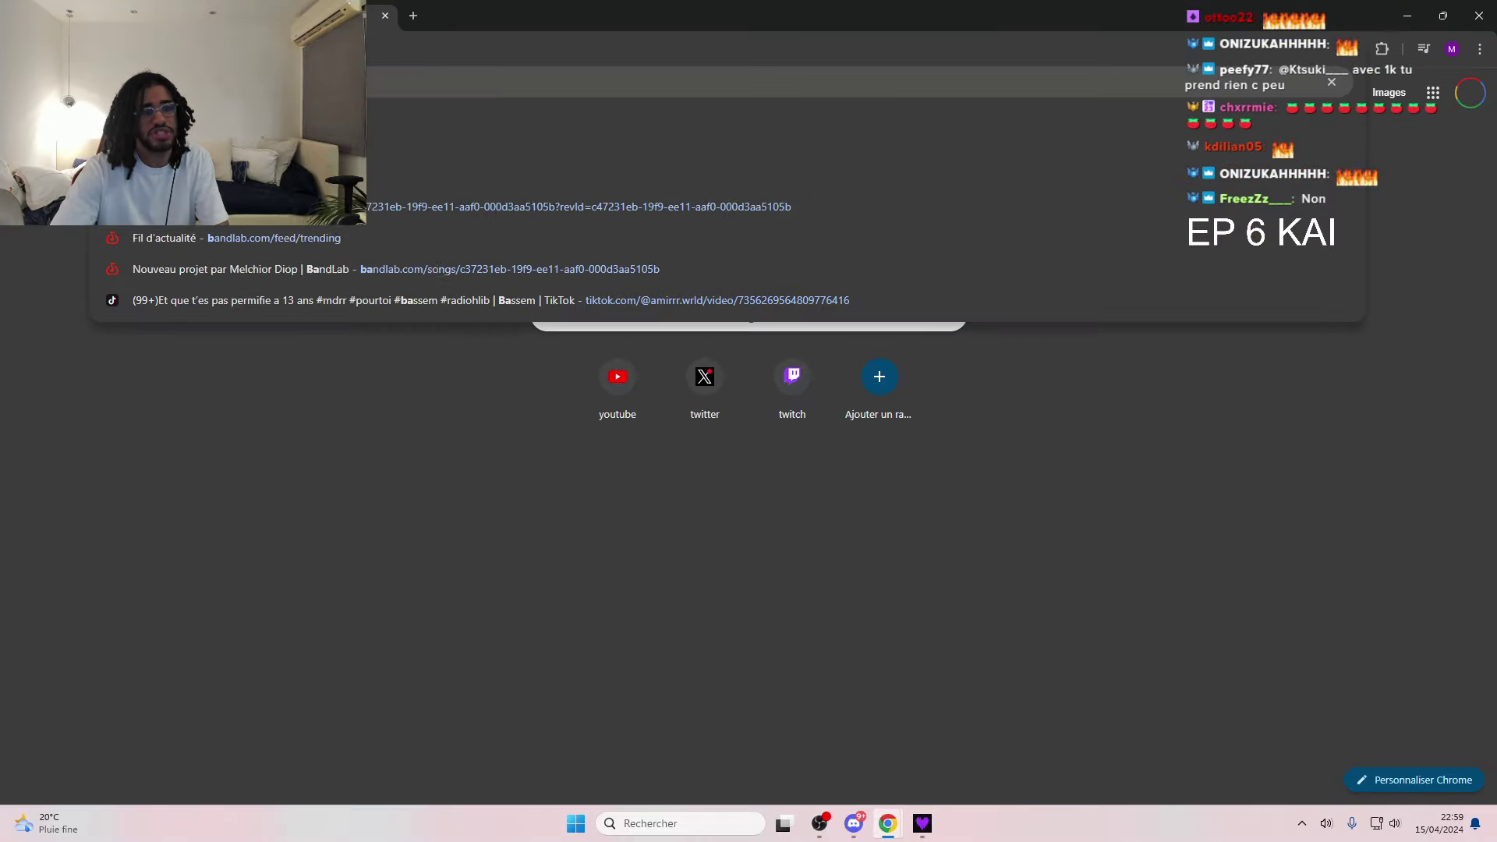
{"action": "key", "text": "Return"}
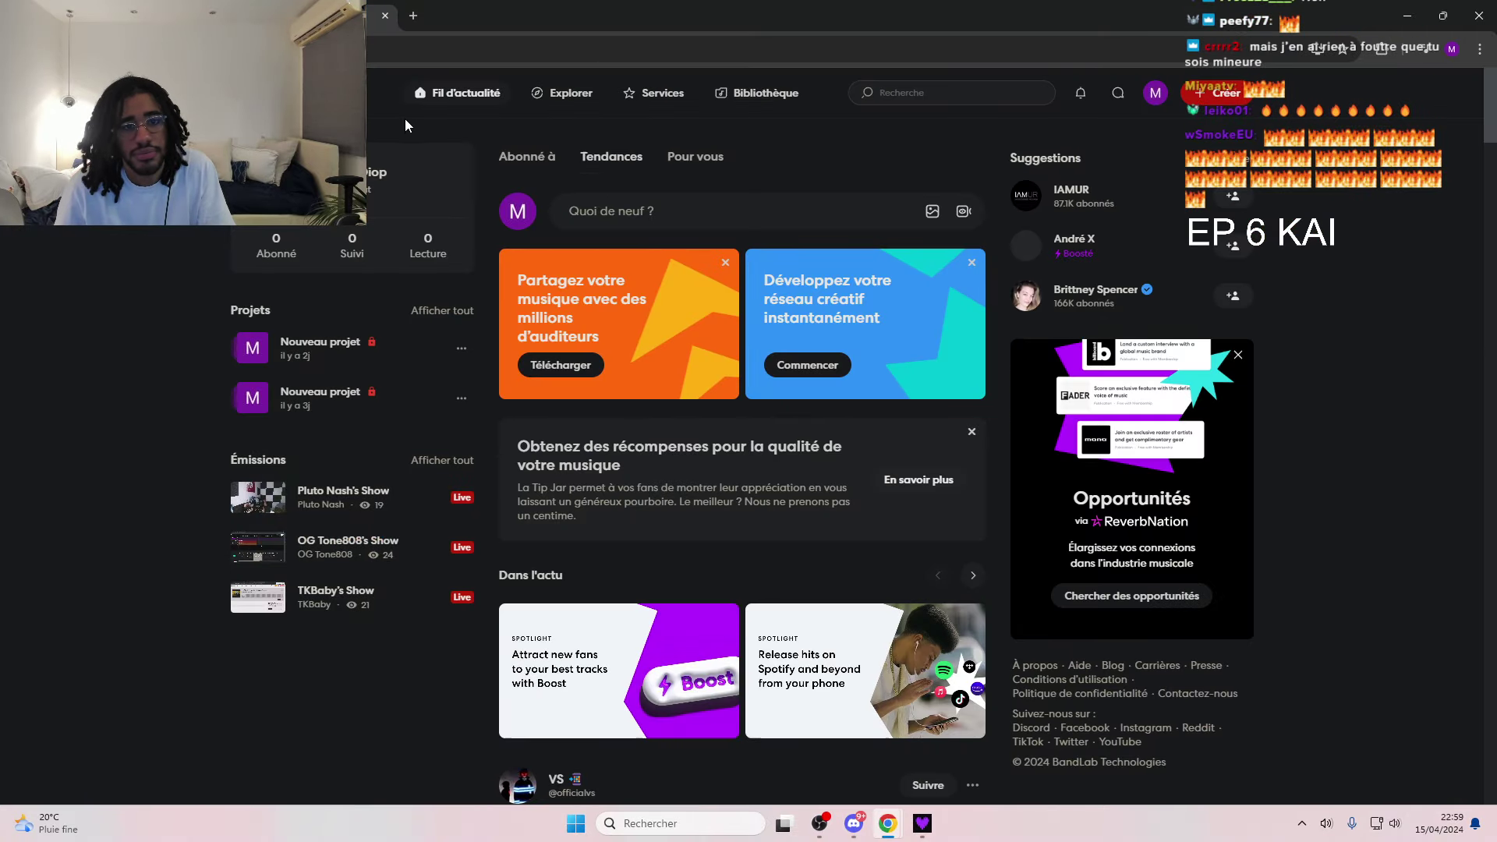
{"action": "left_click", "coordinate": [1216, 93]}
{"action": "left_click", "coordinate": [1104, 173]}
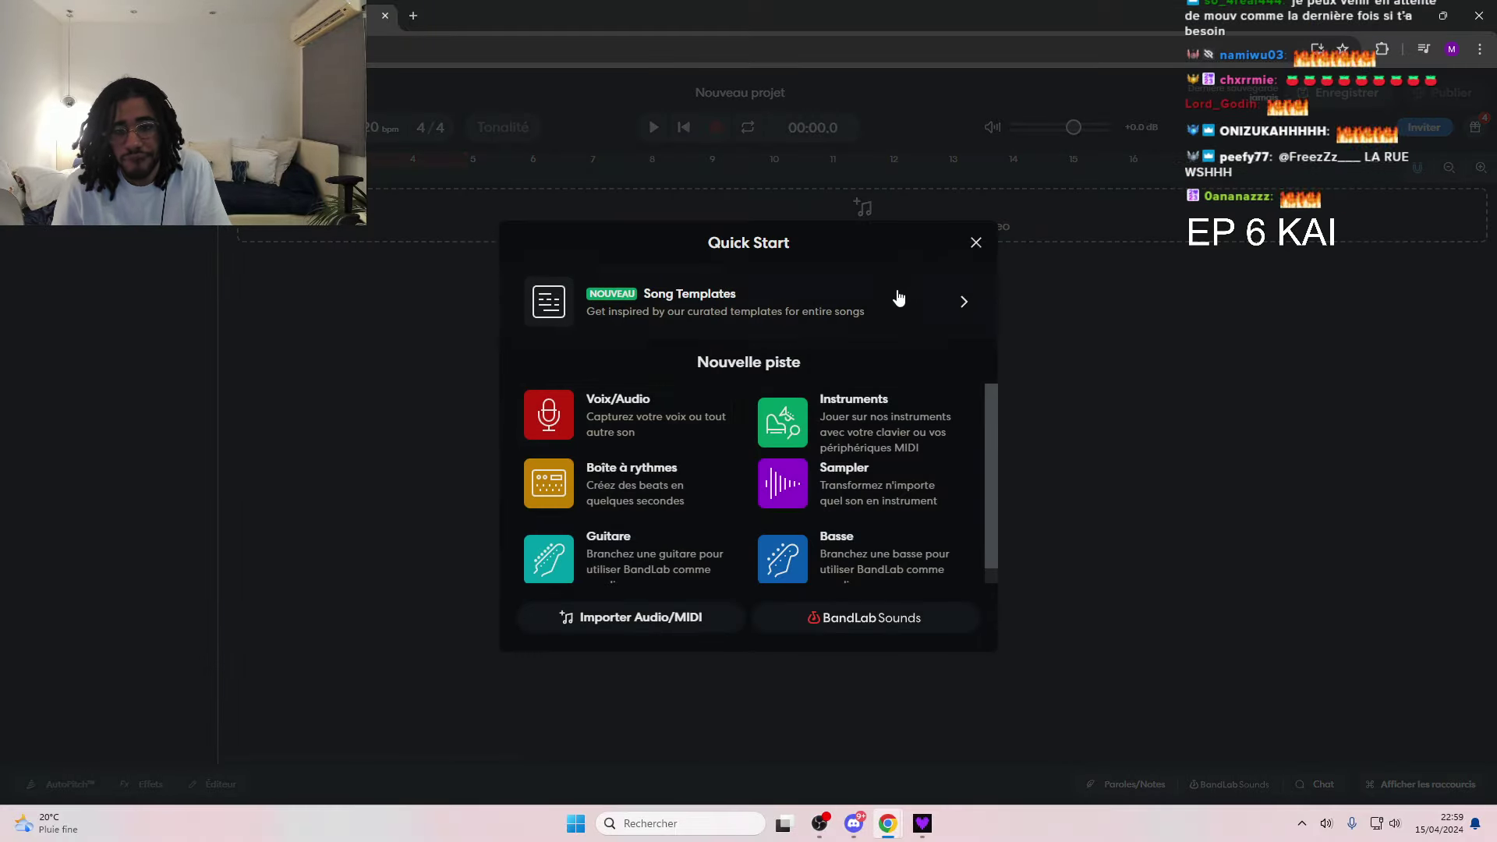
{"action": "left_click", "coordinate": [975, 243]}
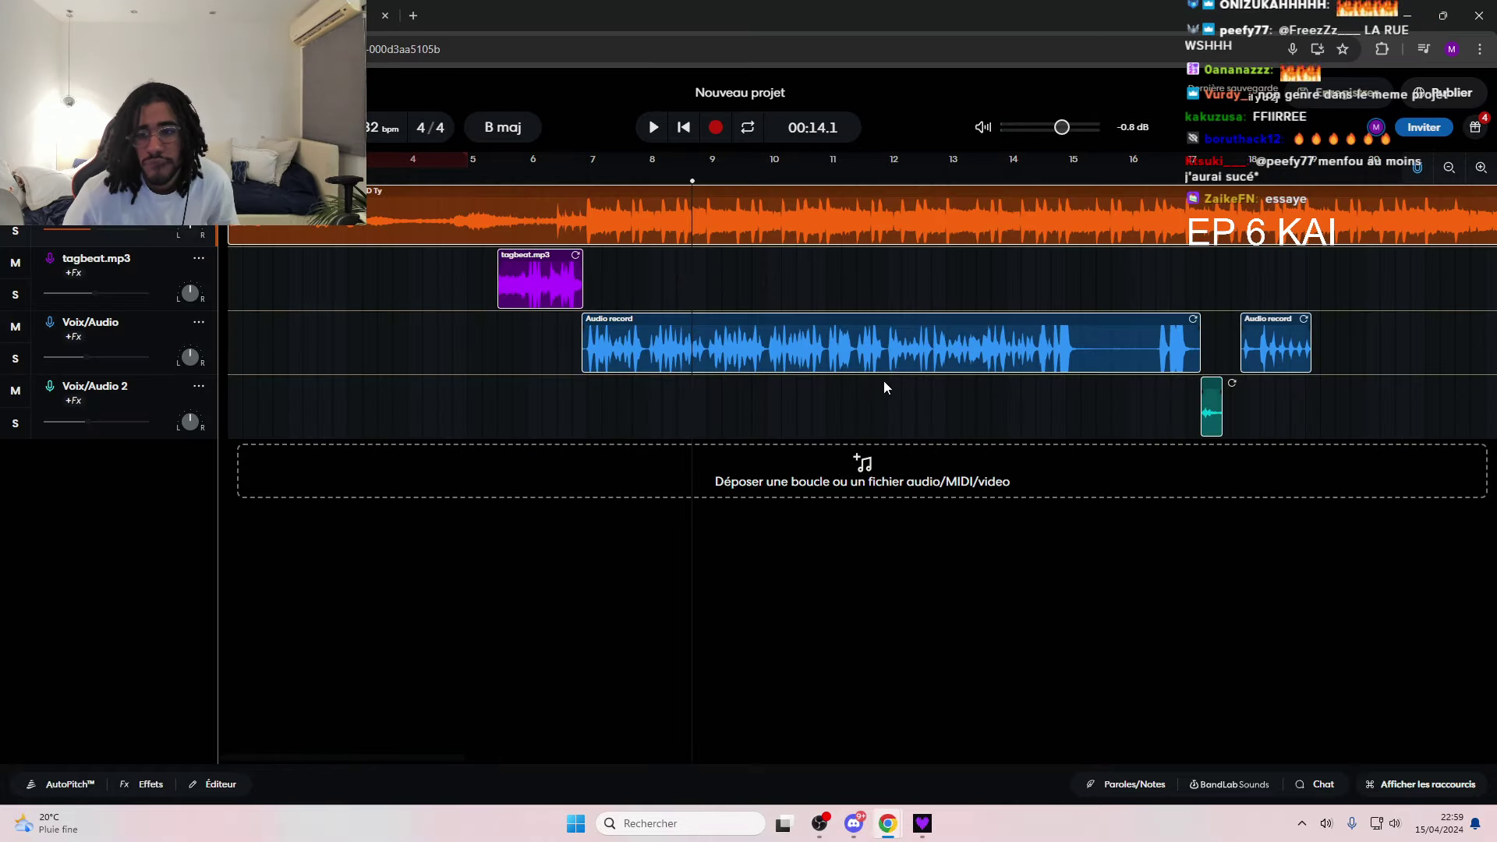
- Clear the clip selection in the existing project and play it from shortly before 30 s
{"action": "left_click", "coordinate": [918, 191]}
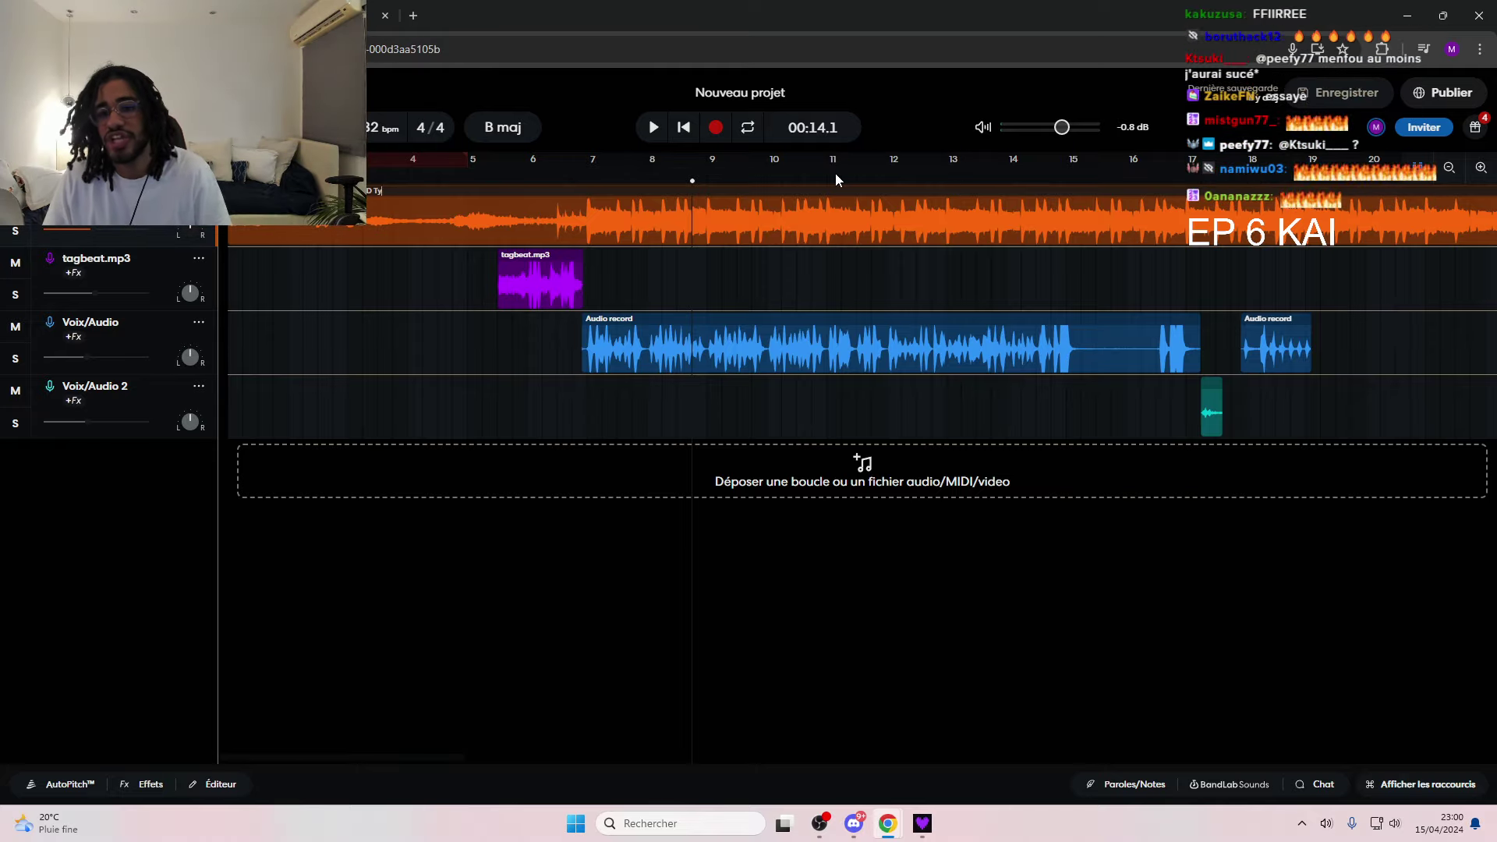
{"action": "left_click", "coordinate": [959, 184]}
{"action": "left_click_drag", "start_coordinate": [967, 186], "coordinate": [1186, 278]}
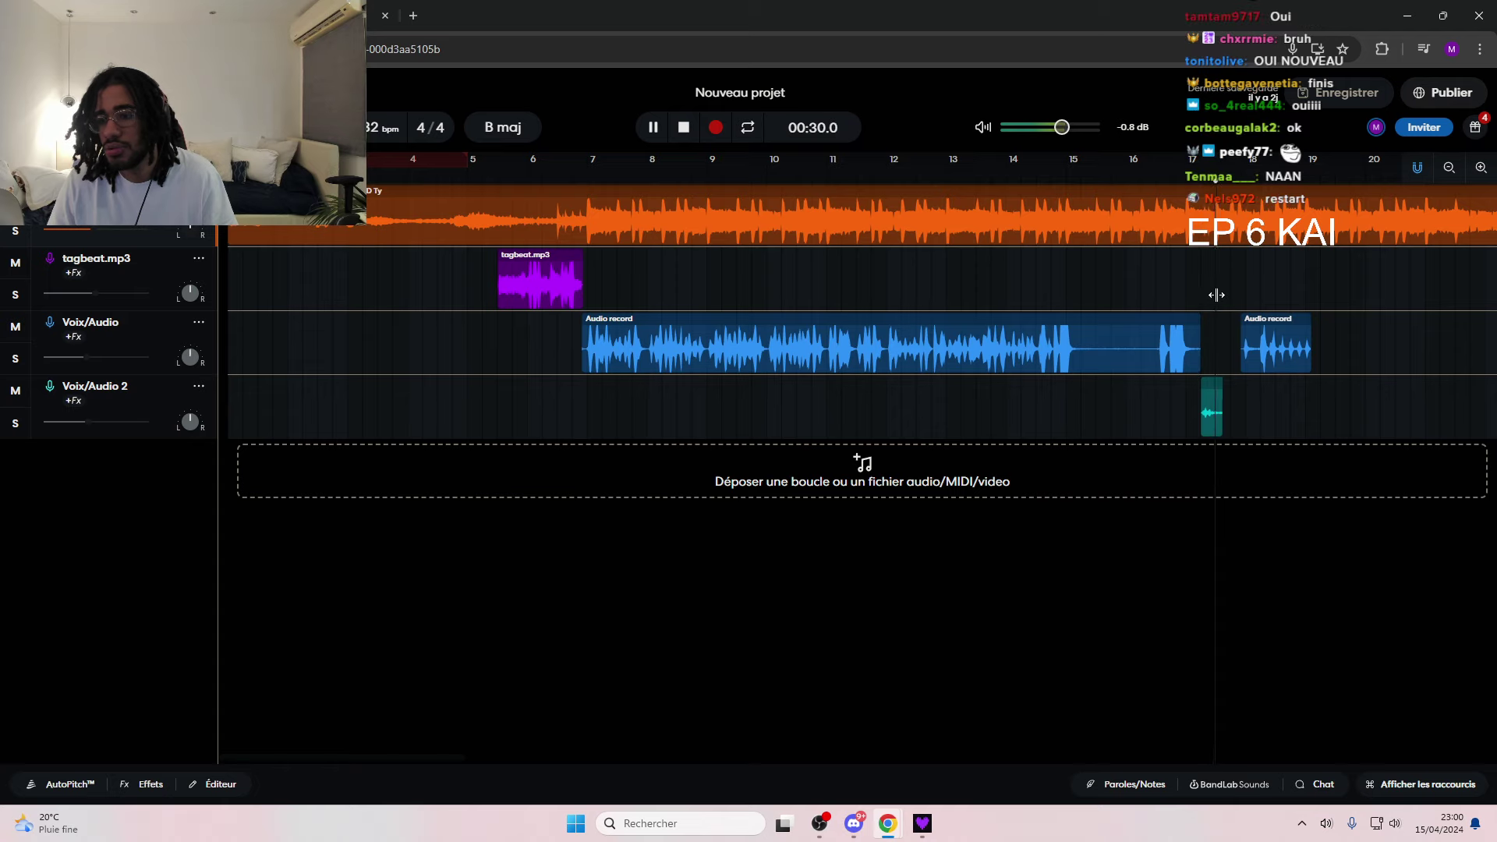
- Split the long vocal recording on the Voix/Audio track at 28.2 s, leaving the beat clip in one piece
{"action": "left_click", "coordinate": [1163, 182]}
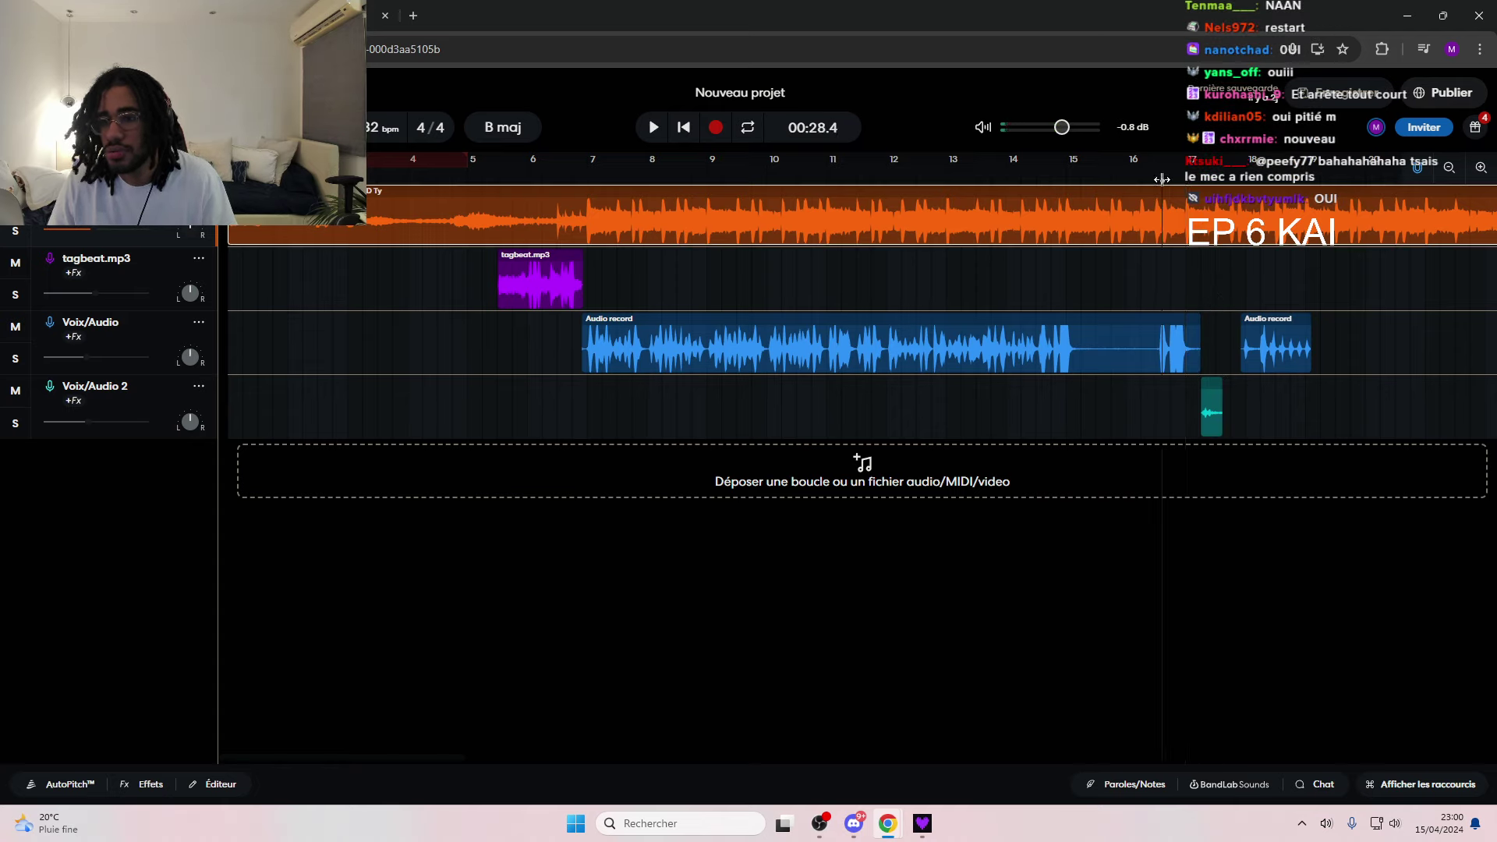
{"action": "key", "text": "space"}
{"action": "key", "text": "space"}
{"action": "left_click", "coordinate": [1158, 180]}
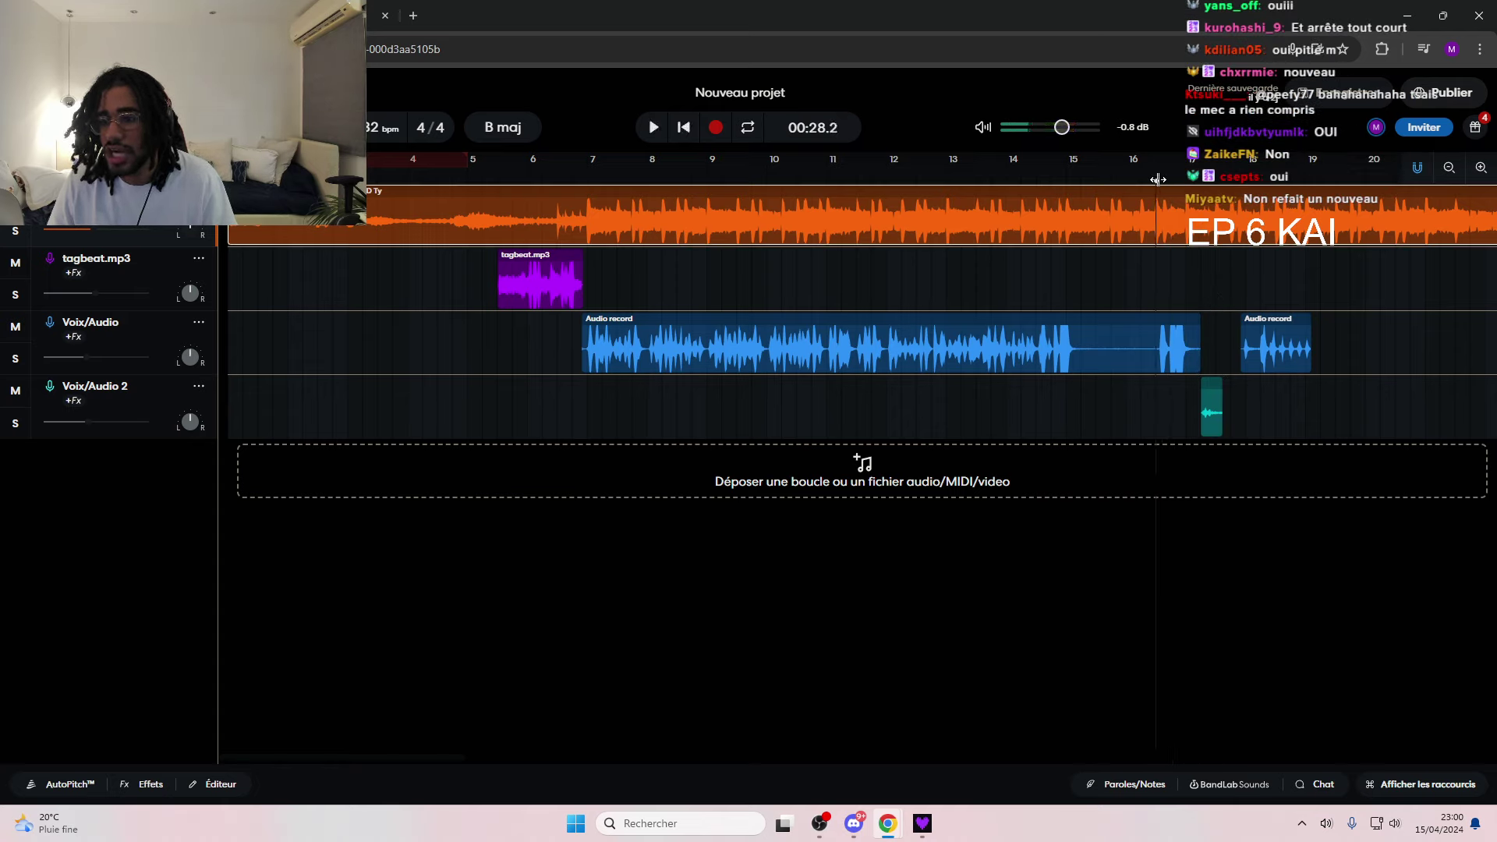
{"action": "left_click_drag", "start_coordinate": [1161, 184], "coordinate": [1157, 184]}
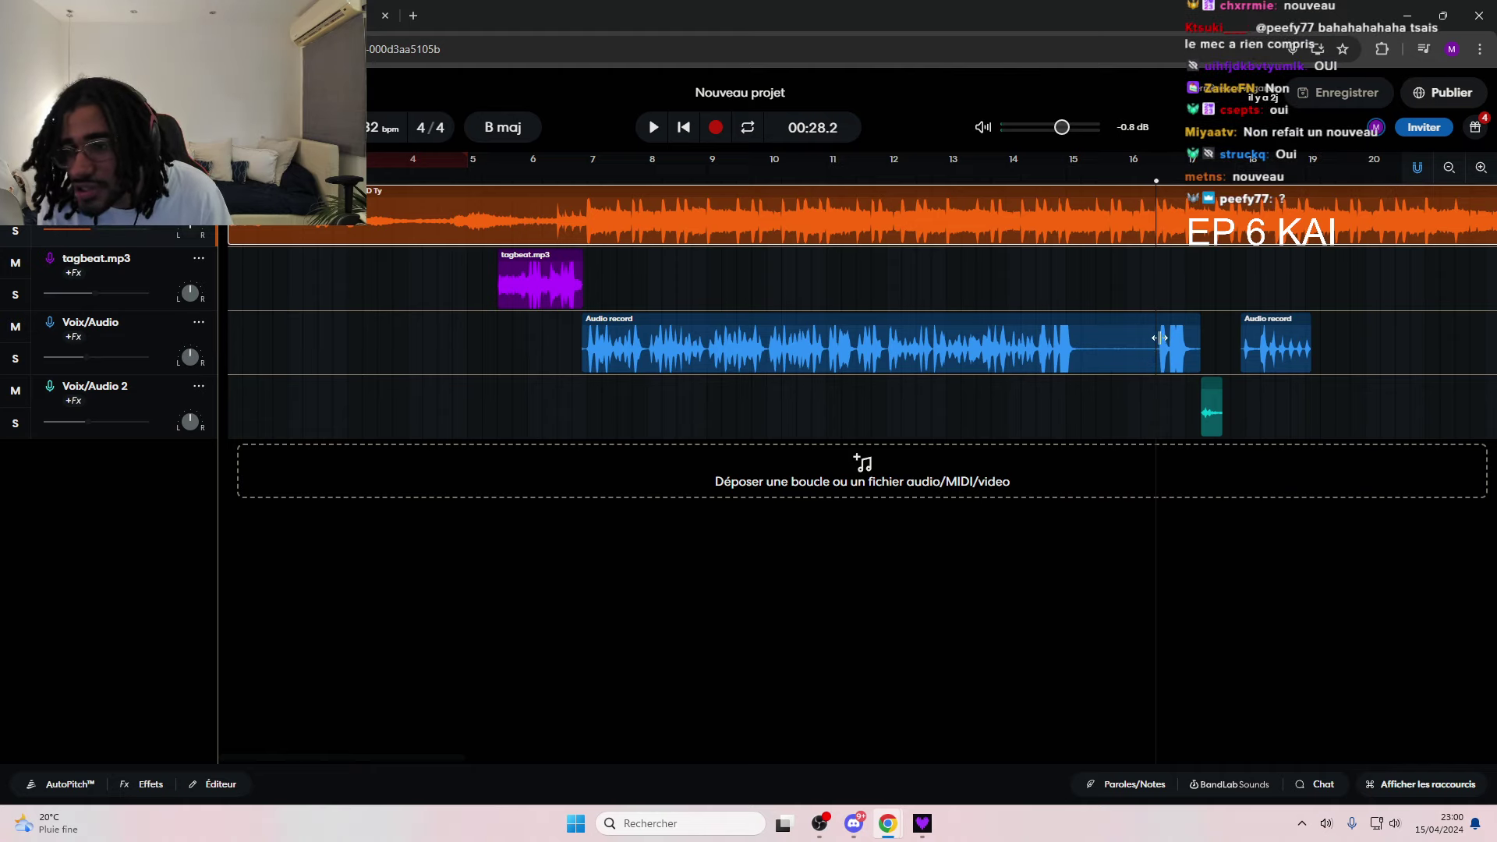
{"action": "key", "text": "ctrl+e"}
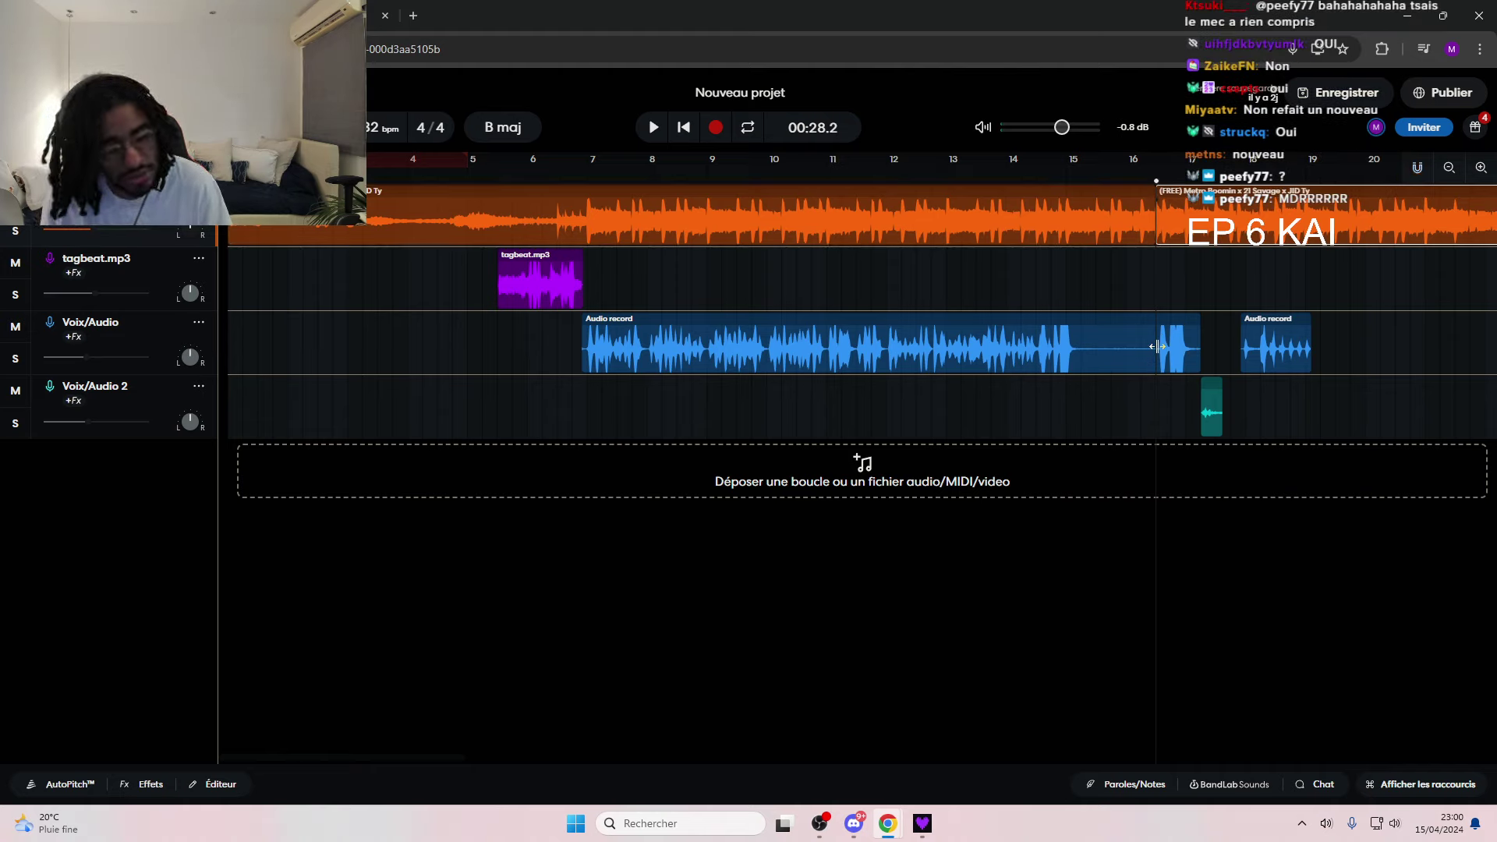
{"action": "left_click", "coordinate": [1166, 335]}
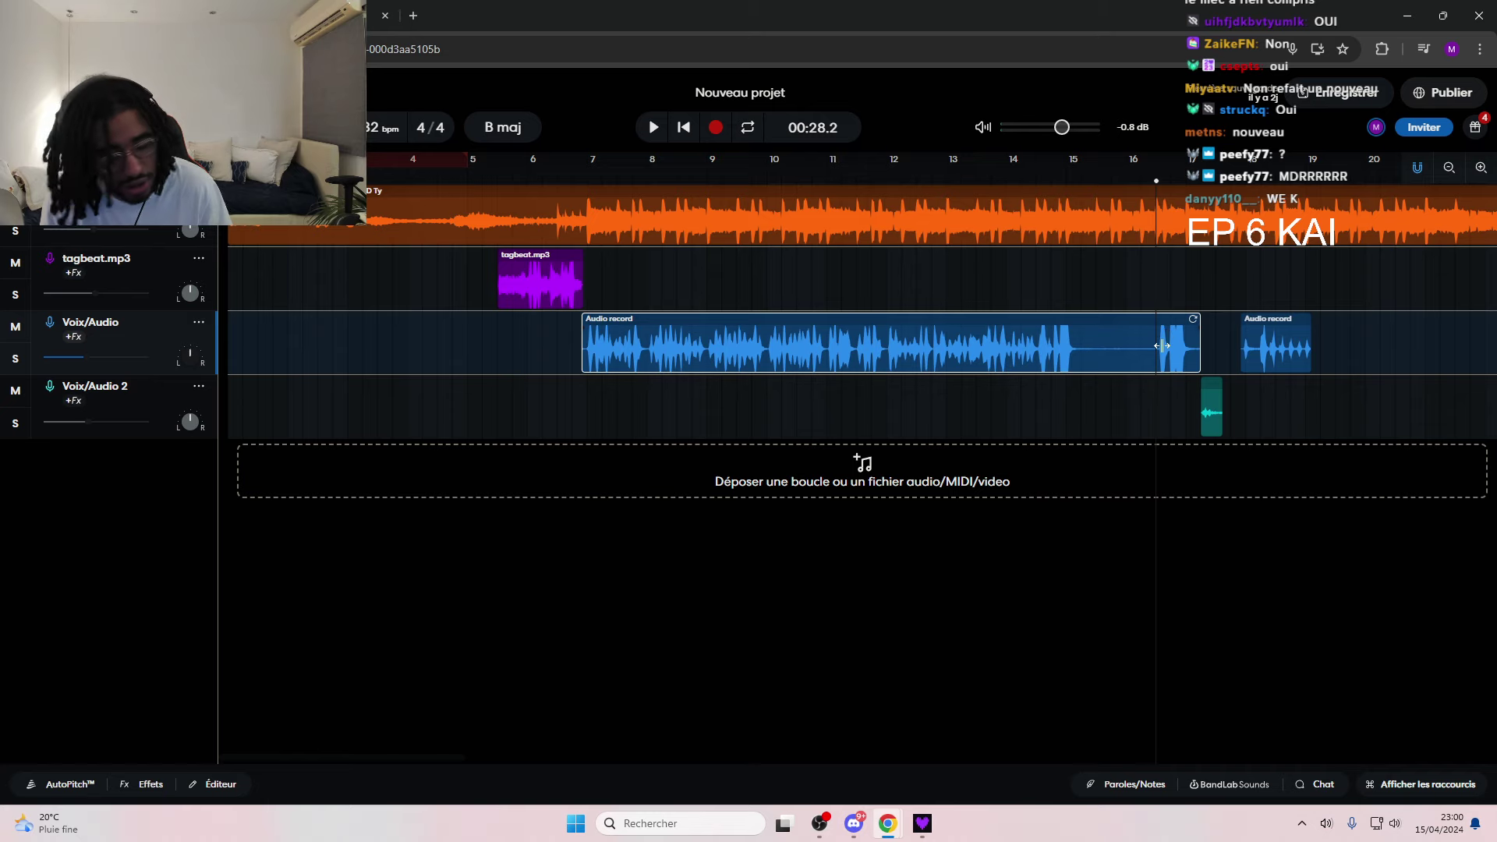
{"action": "key", "text": "ctrl+e"}
- Move the split-off vocal fragment to the Voix/Audio 2 track, ending at about 28.2 s, and play from 26.6 s
{"action": "left_click_drag", "start_coordinate": [1156, 181], "coordinate": [1186, 180]}
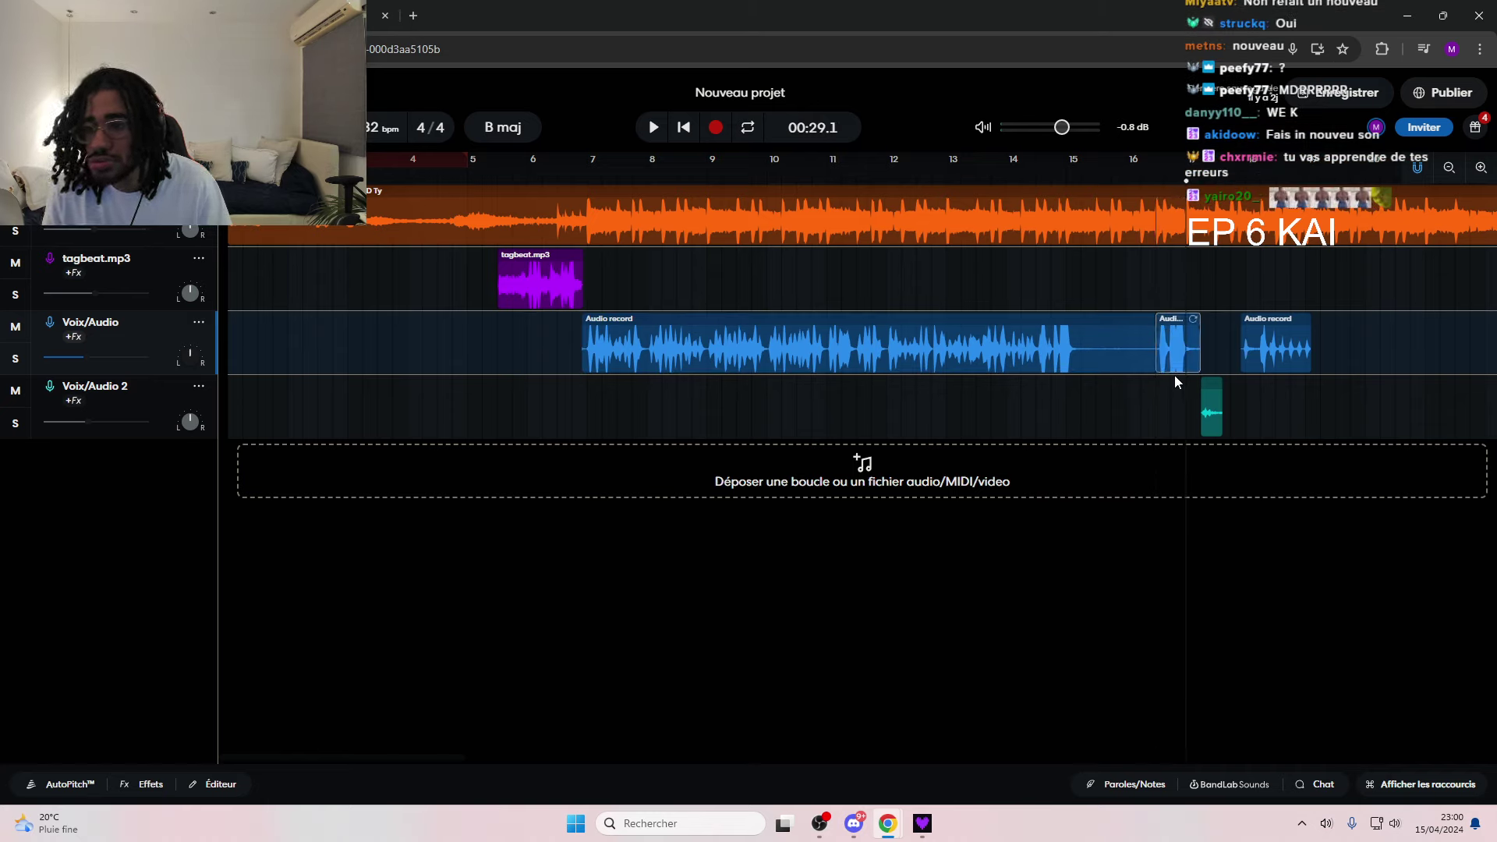
{"action": "left_click_drag", "start_coordinate": [1177, 372], "coordinate": [1165, 407]}
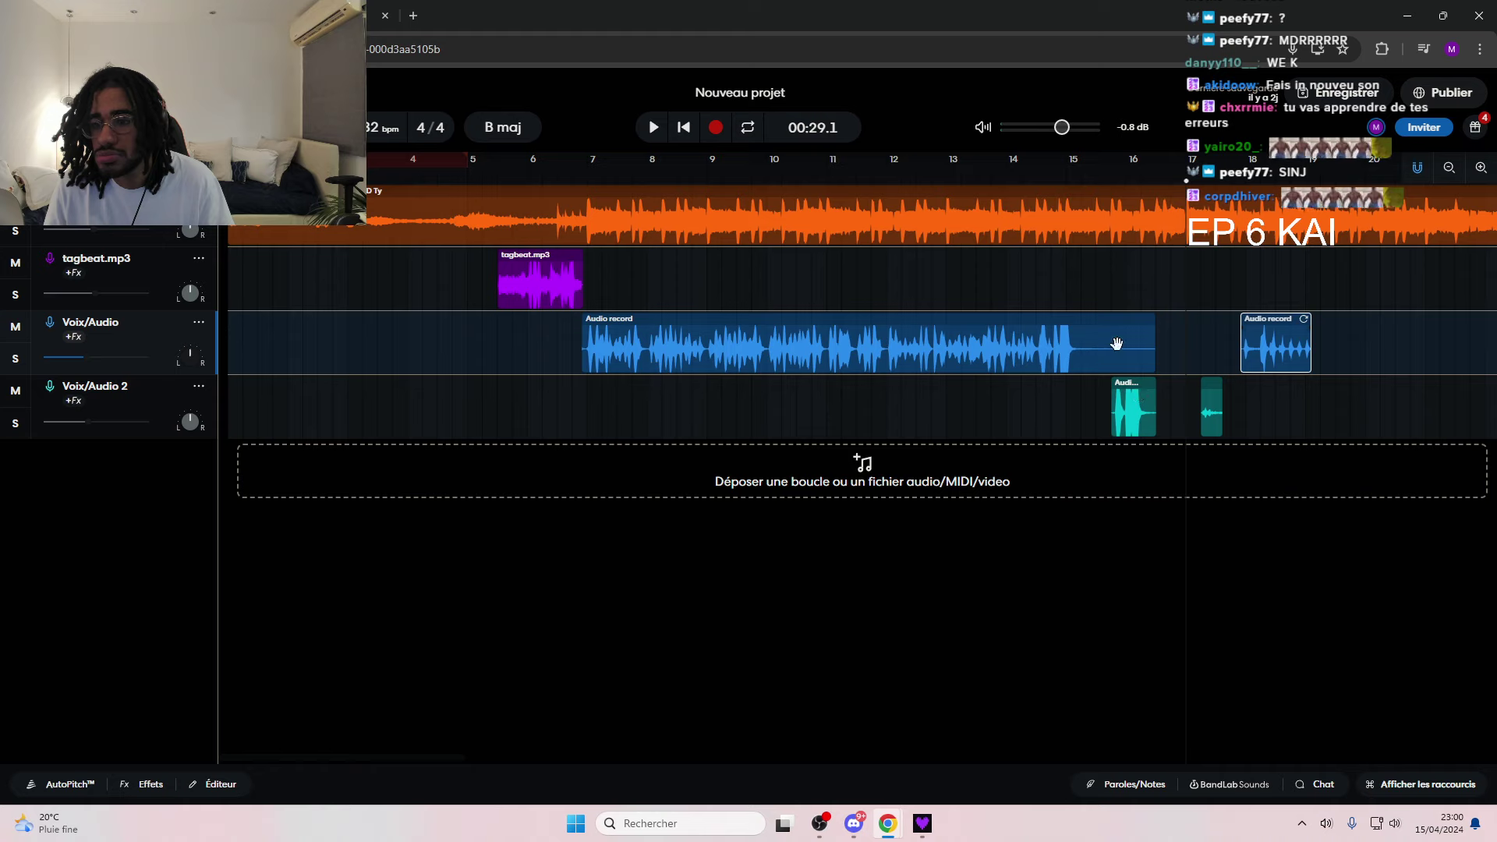
{"action": "left_click", "coordinate": [1105, 182]}
{"action": "key", "text": "space"}
{"action": "key", "text": "space"}
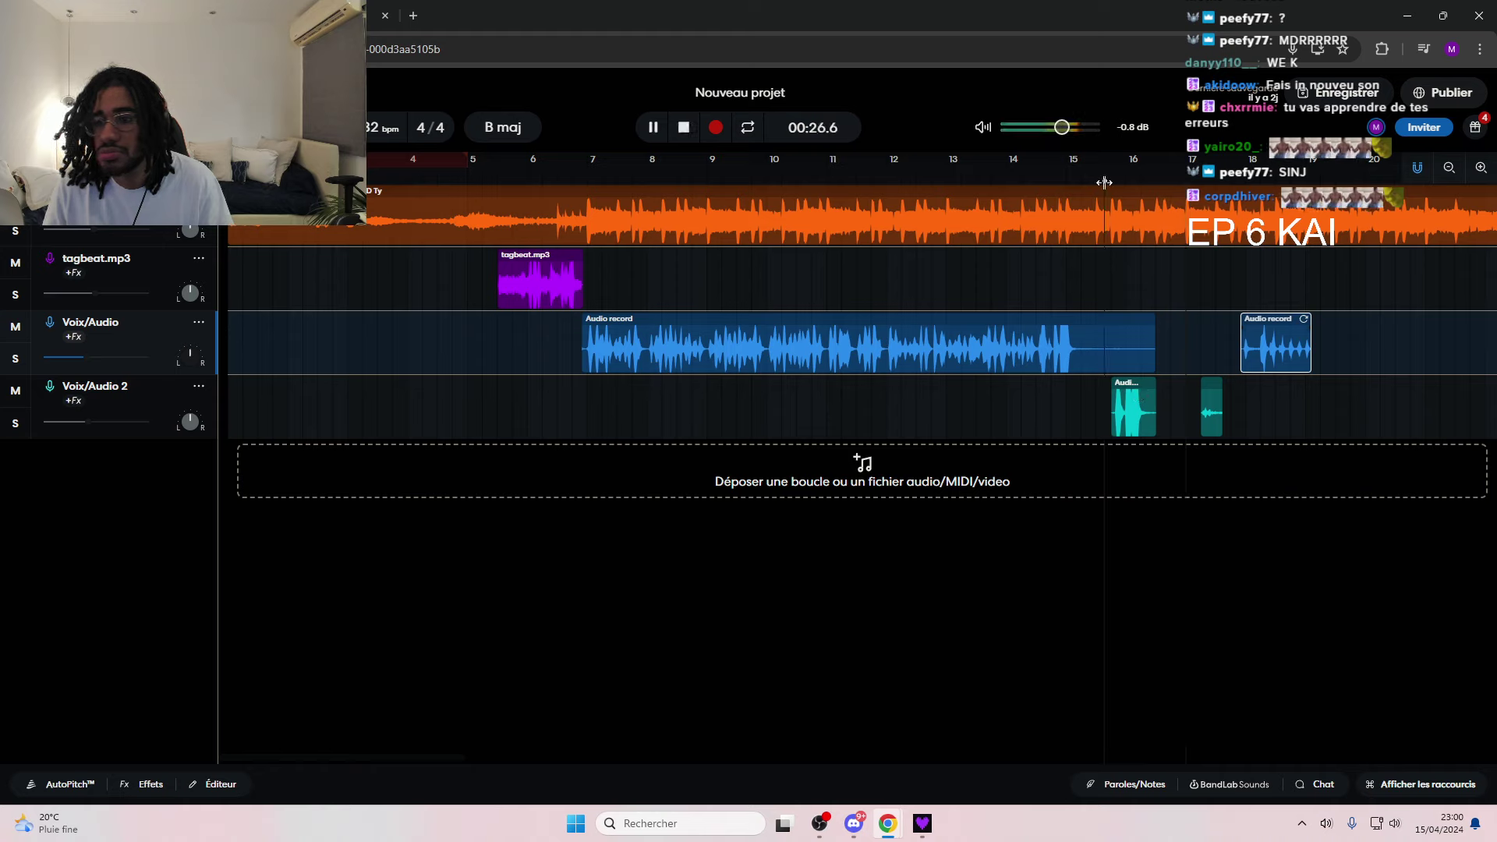
- Reposition the vocal fragment on Voix/Audio 2 directly after the long recording, shorten its end slightly and play the passage
{"action": "left_click", "coordinate": [1141, 407]}
{"action": "left_click_drag", "start_coordinate": [1141, 408], "coordinate": [1186, 350]}
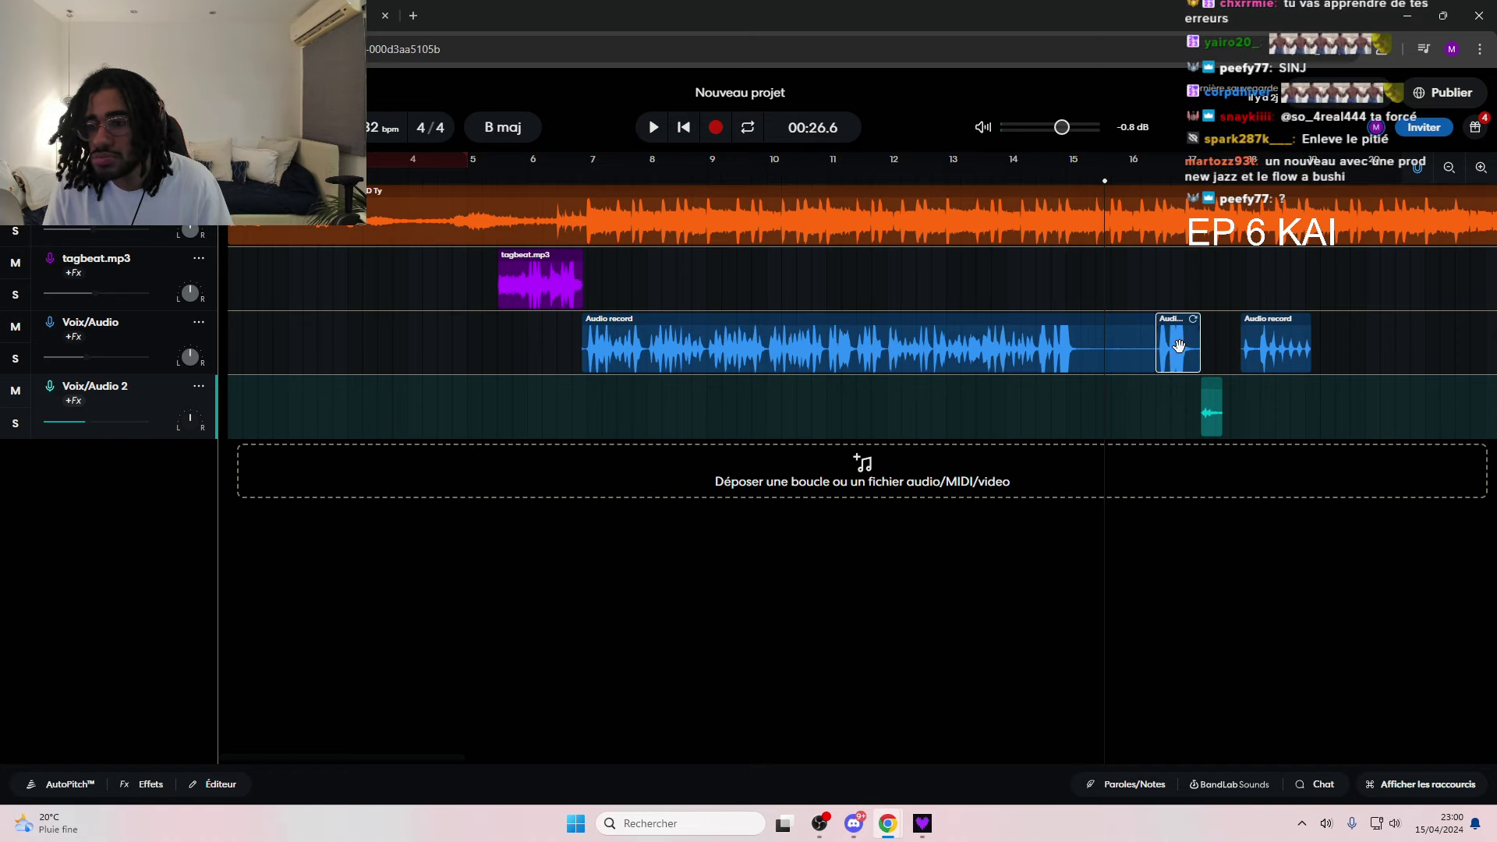
{"action": "left_click_drag", "start_coordinate": [1187, 351], "coordinate": [1194, 401]}
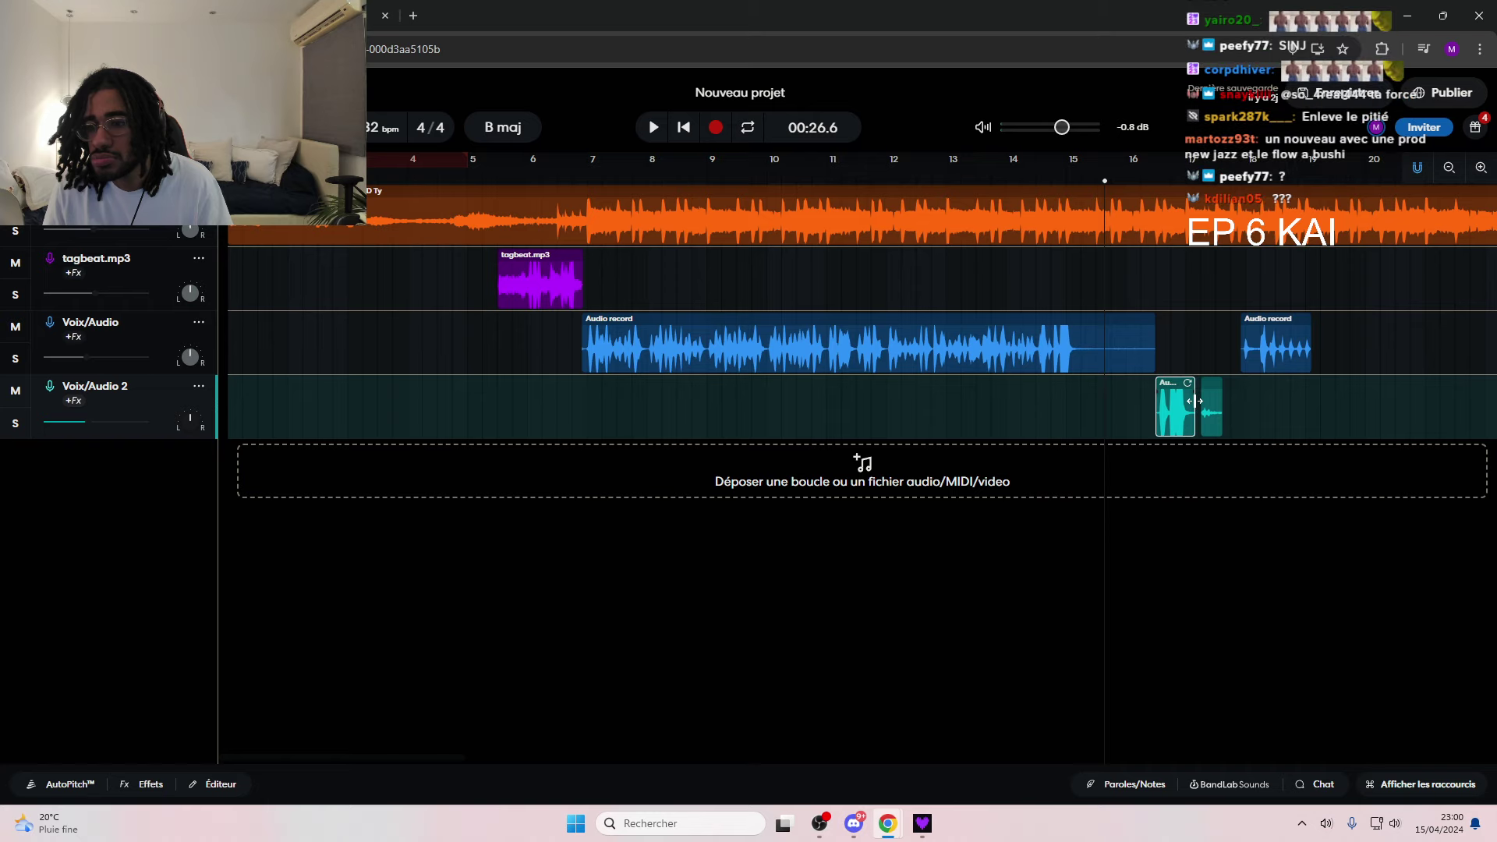
{"action": "left_click_drag", "start_coordinate": [1104, 180], "coordinate": [1121, 180]}
{"action": "key", "text": "space"}
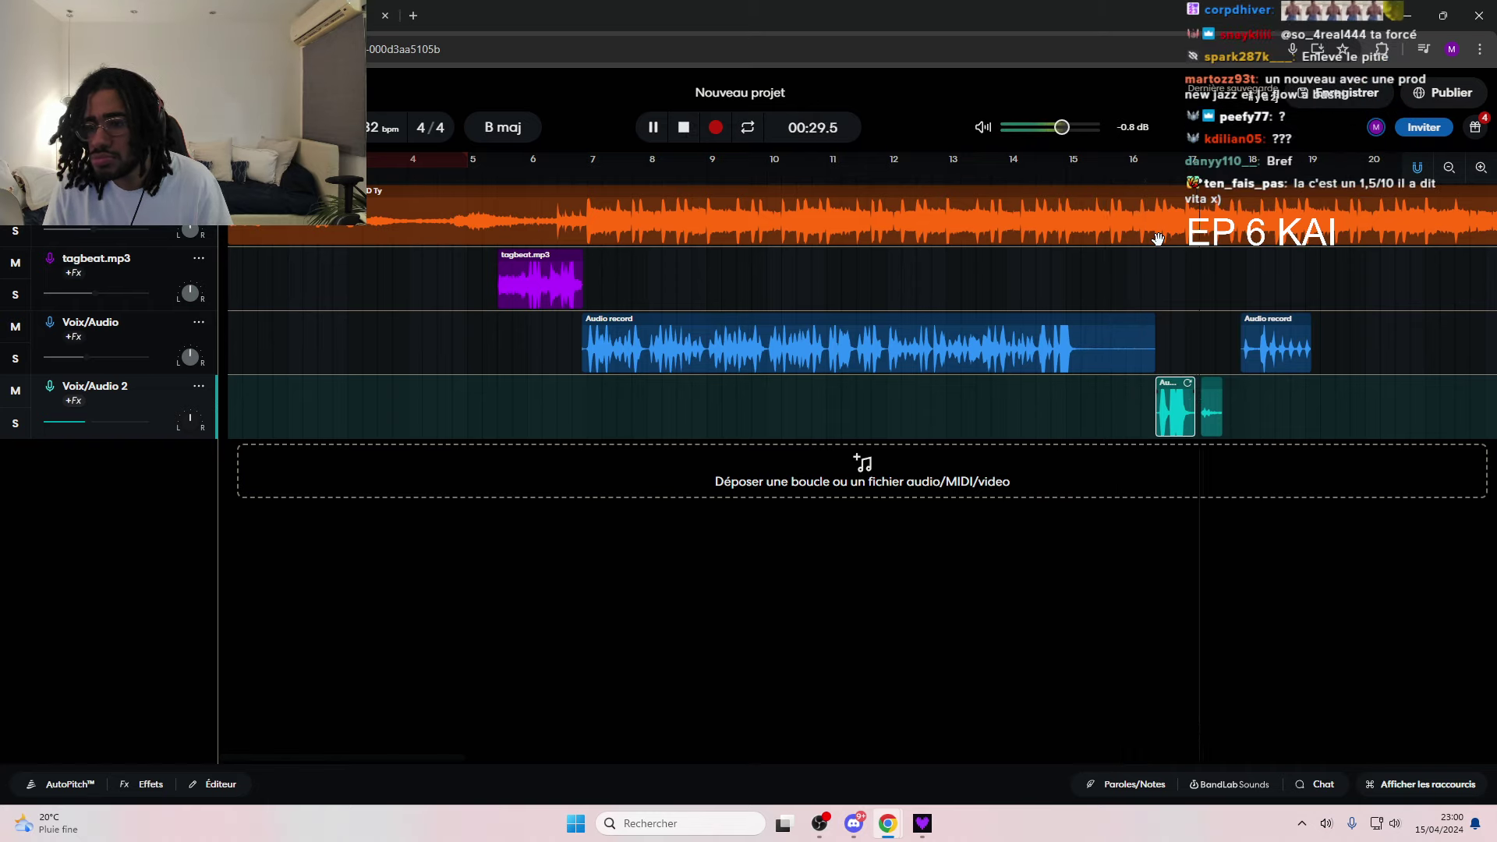
- Undo the fragment's repositioning, delete the short clip on Voix/Audio 2 and move the full fragment straight down onto that track
{"action": "left_click", "coordinate": [1214, 420]}
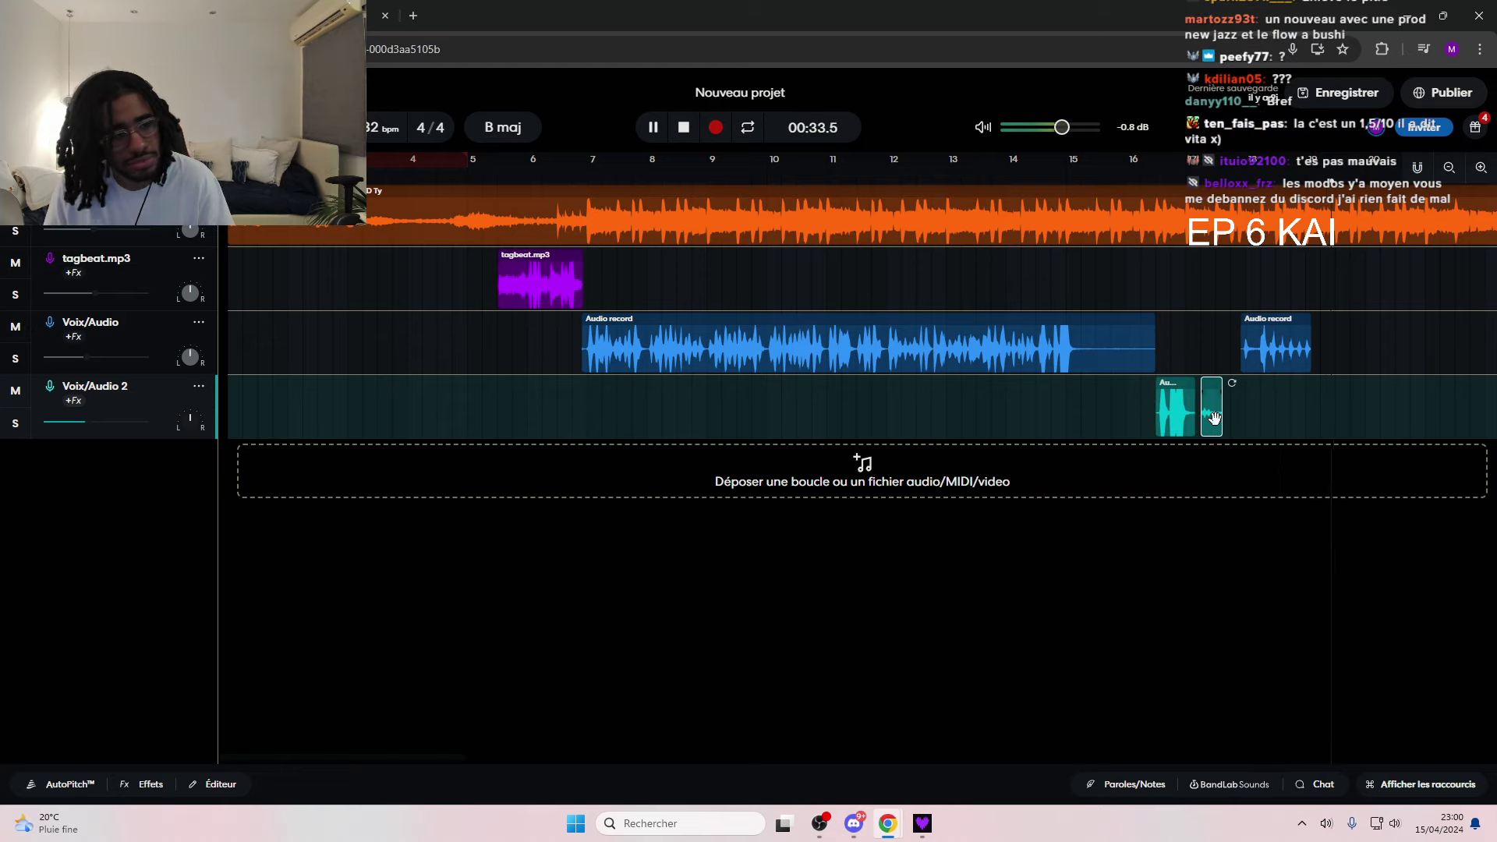
{"action": "key", "text": "ctrl+z"}
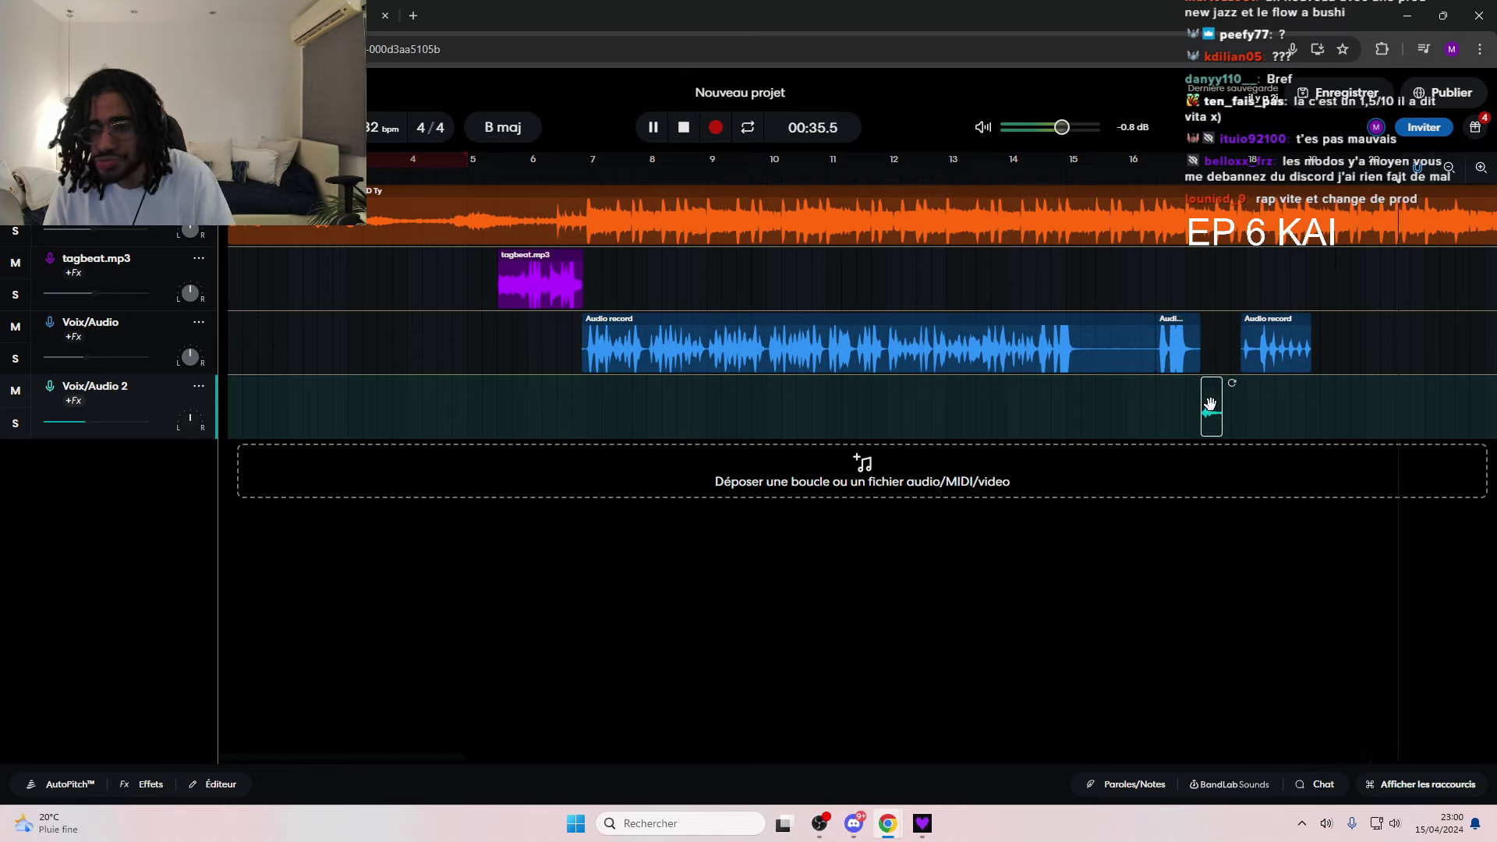
{"action": "key", "text": "Delete"}
{"action": "left_click_drag", "start_coordinate": [1177, 351], "coordinate": [1177, 407]}
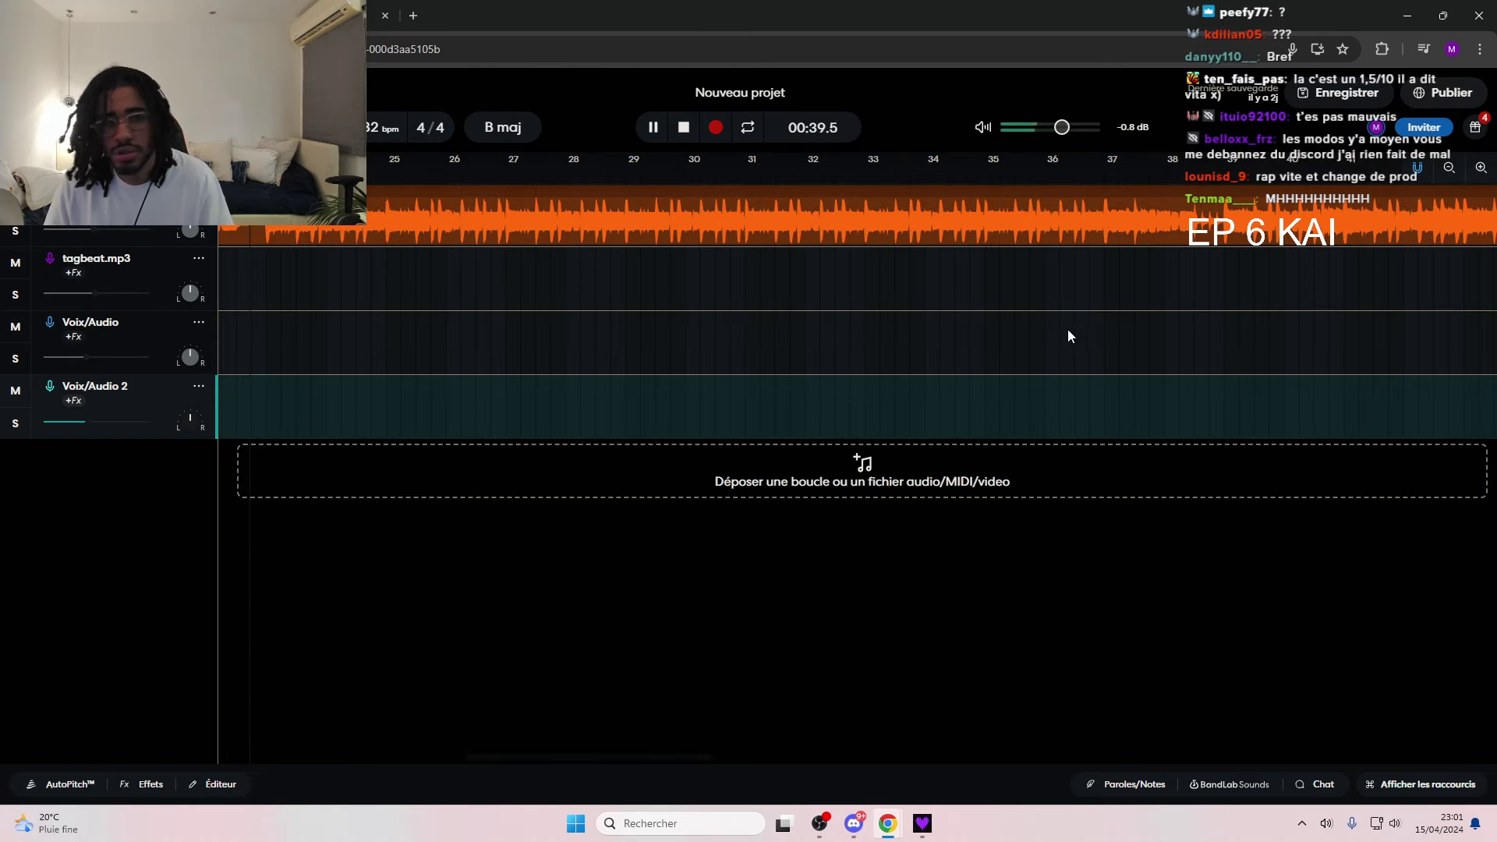
- Stop playback, step the playhead back to 24.8 s and listen through the moved fragment and the following vocal clip
{"action": "left_click", "coordinate": [681, 131]}
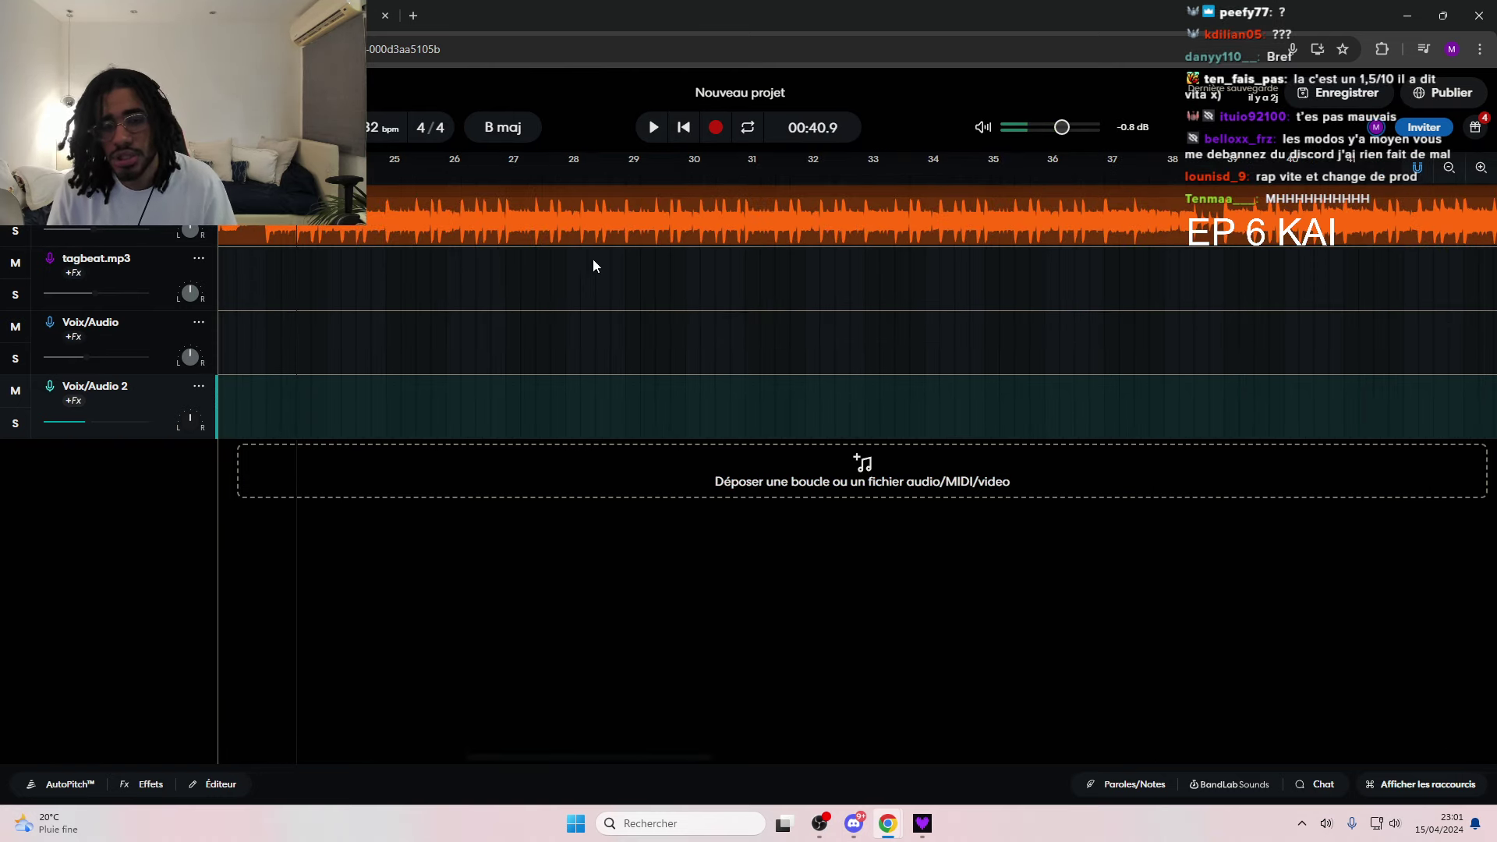
{"action": "key", "text": "Left"}
{"action": "key", "text": "Left"}
{"action": "key", "text": "Left"}
{"action": "key", "text": "Left"}
{"action": "key", "text": "Left"}
{"action": "key", "text": "Left"}
{"action": "key", "text": "Left"}
{"action": "key", "text": "Left"}
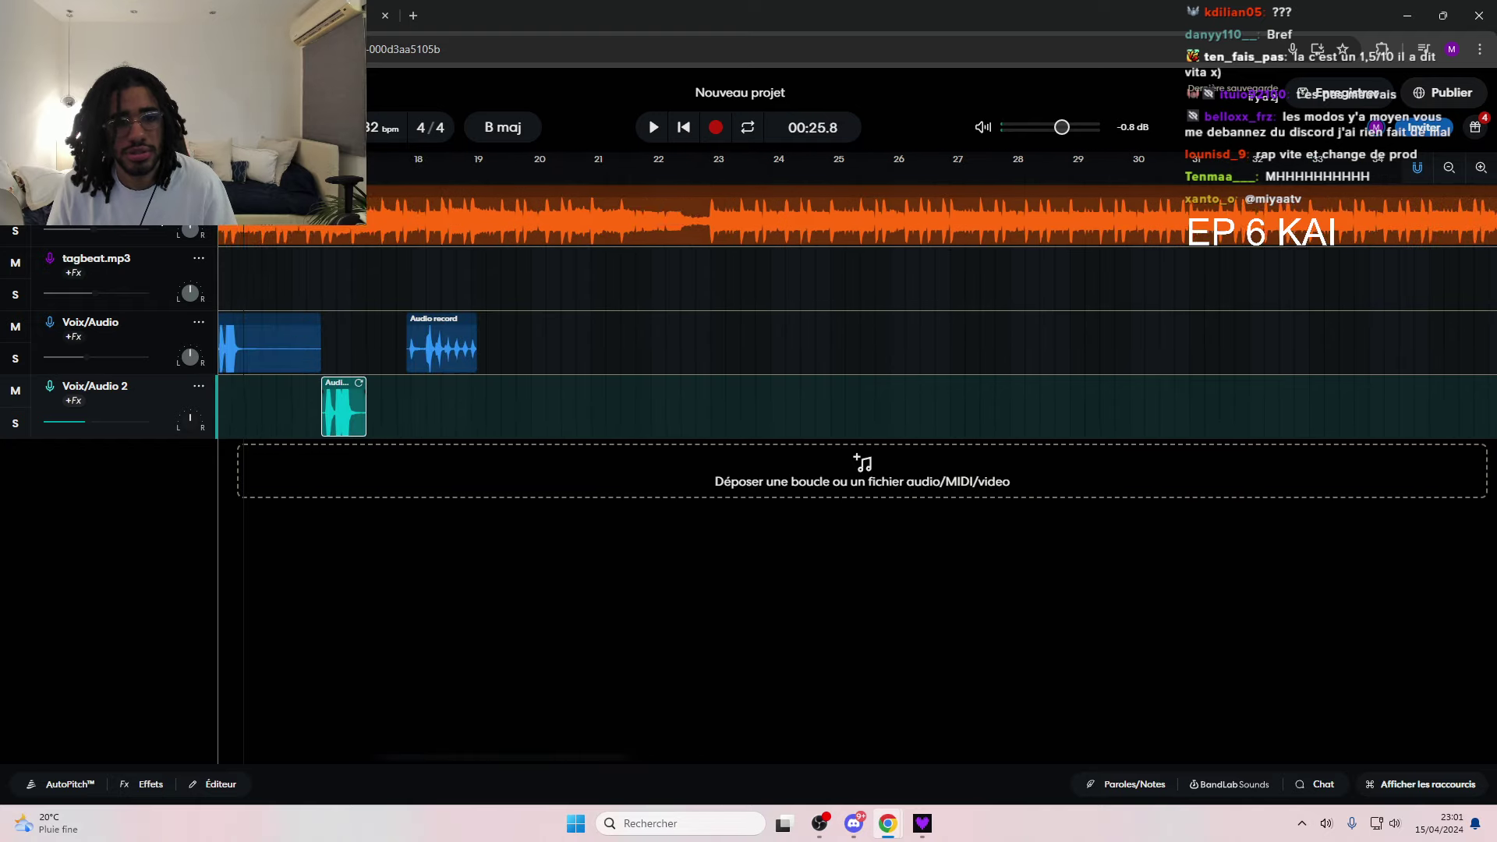
{"action": "key", "text": "Left"}
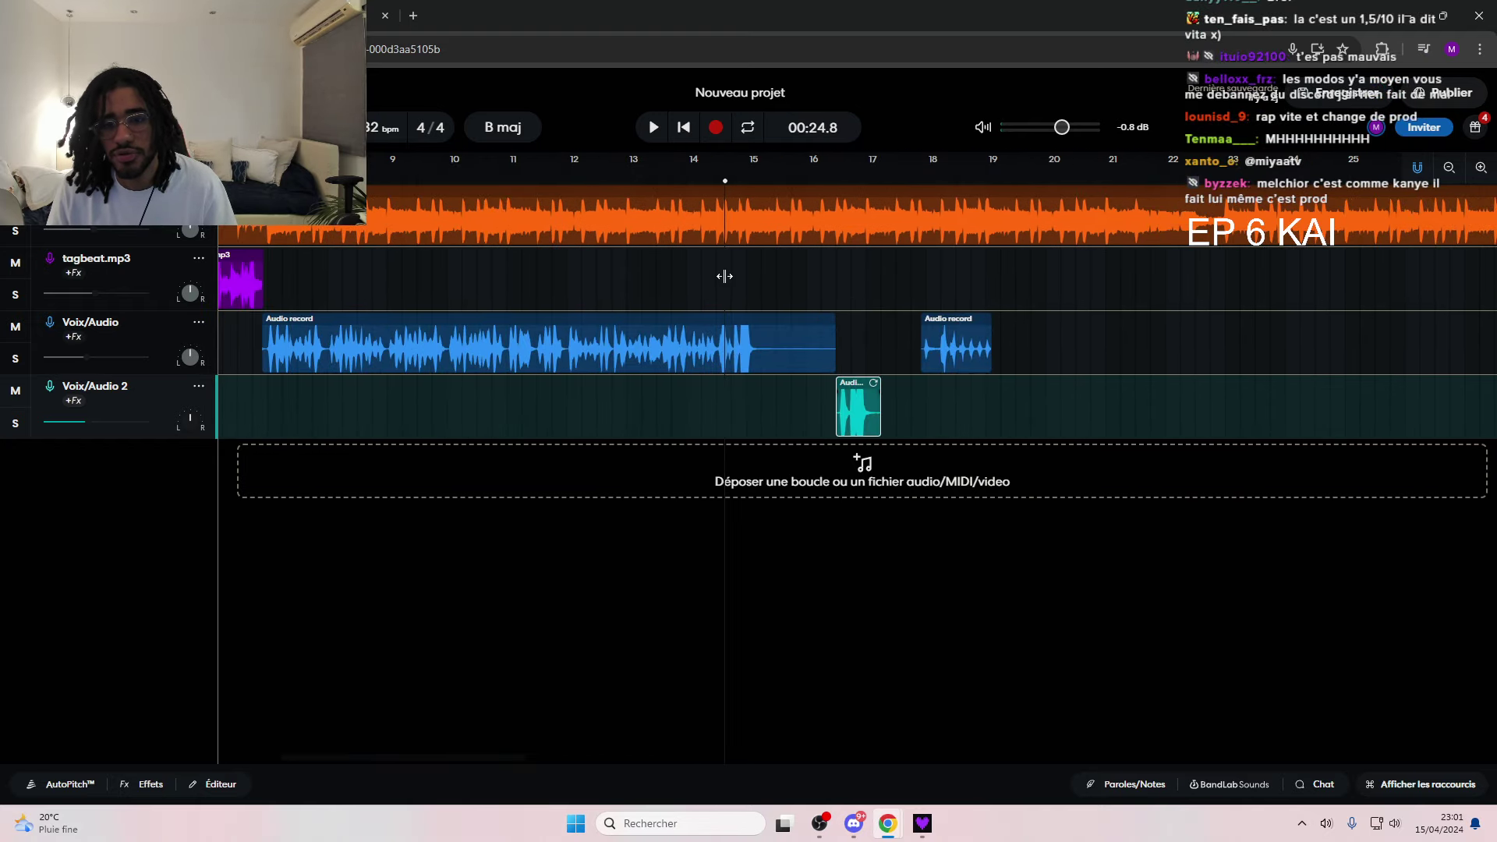
{"action": "key", "text": "space"}
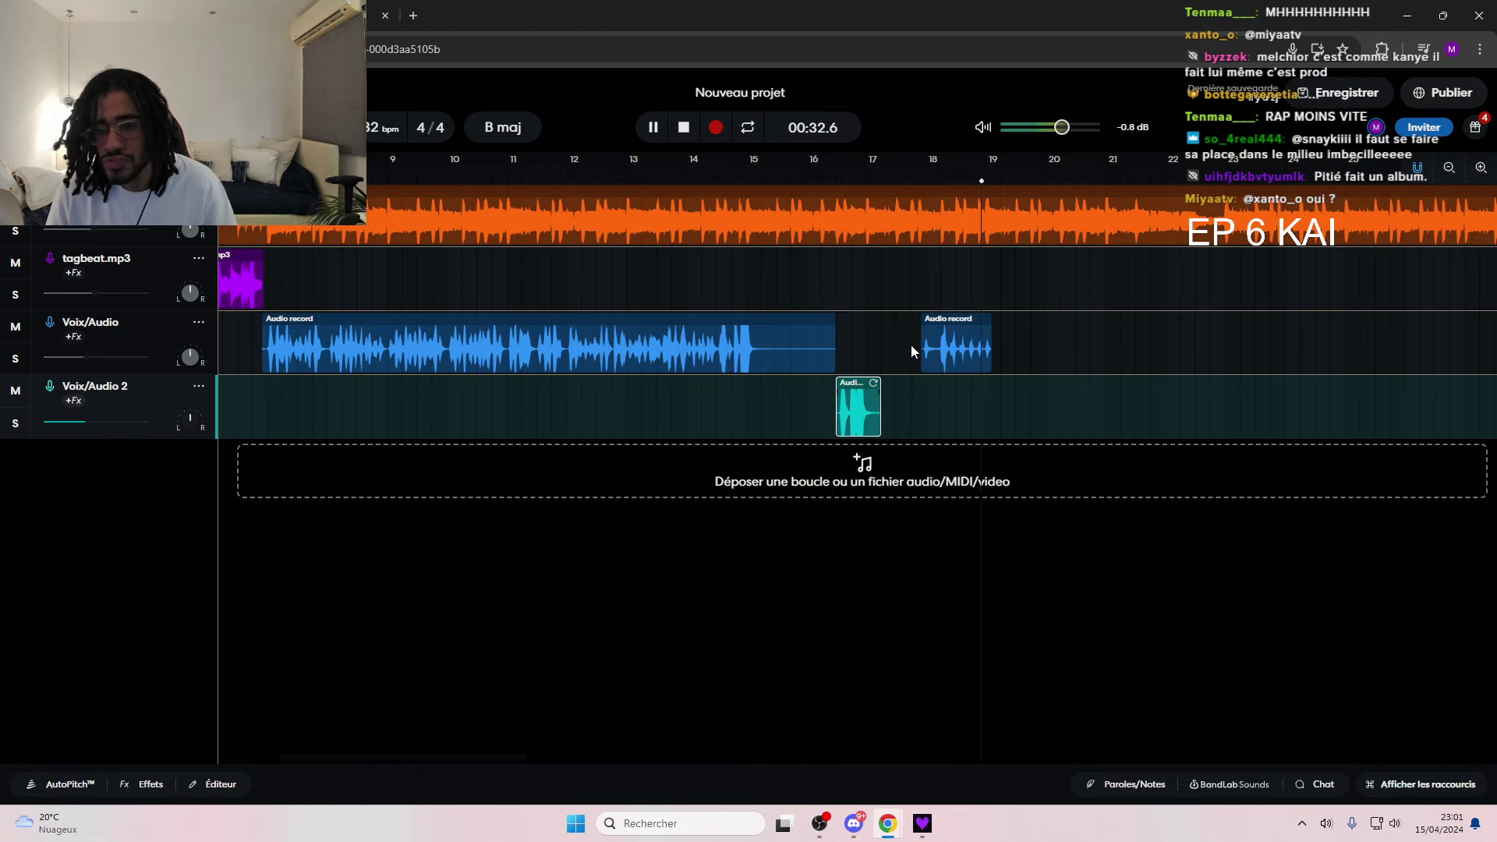
{"action": "key", "text": "space"}
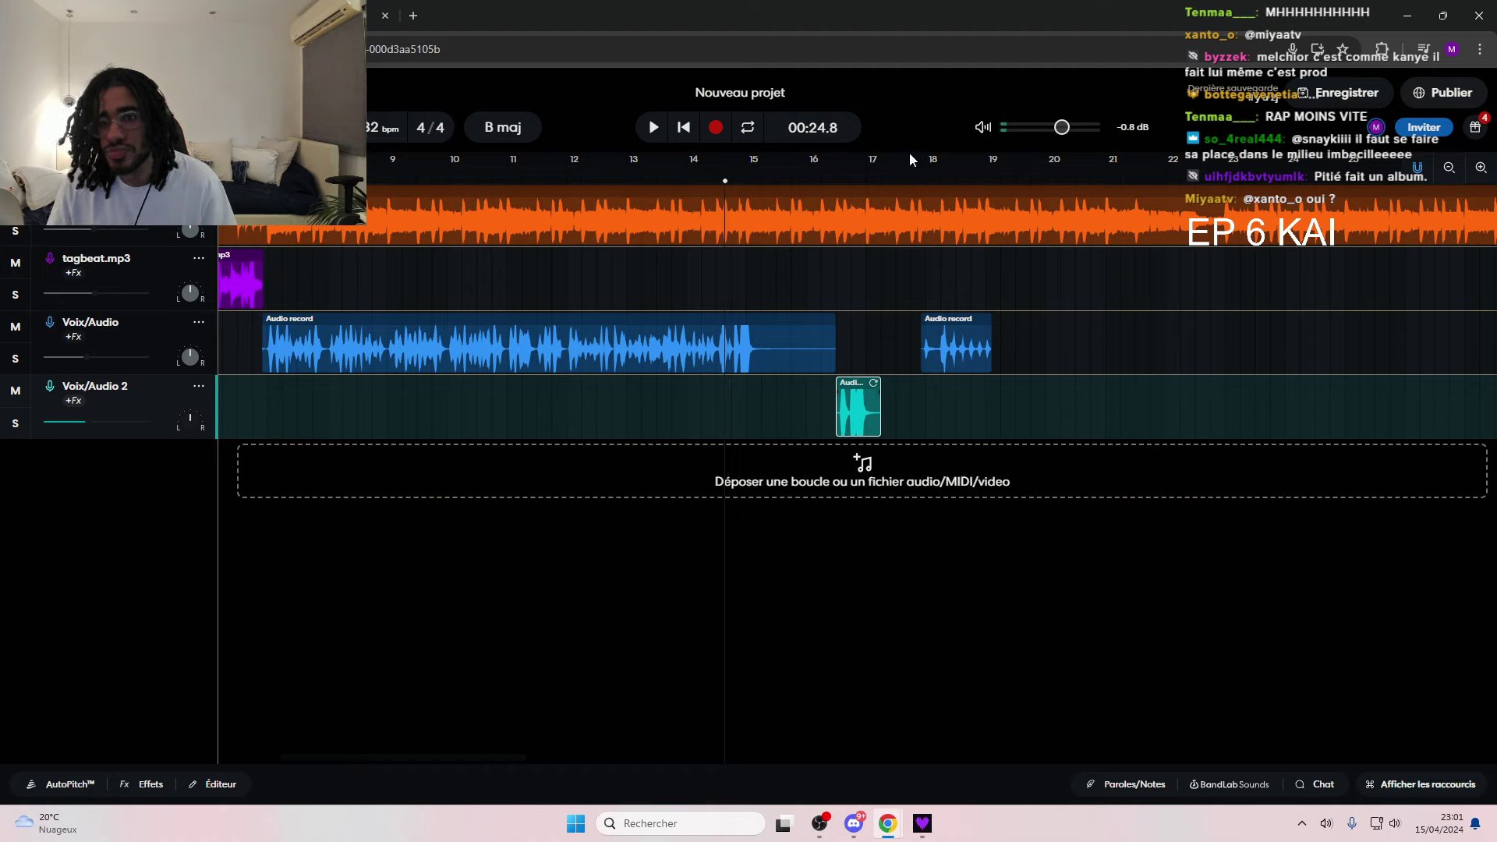
- Replay the passage from 24.8 s and again from about 32 s, pausing after the last vocal clip
{"action": "key", "text": "space"}
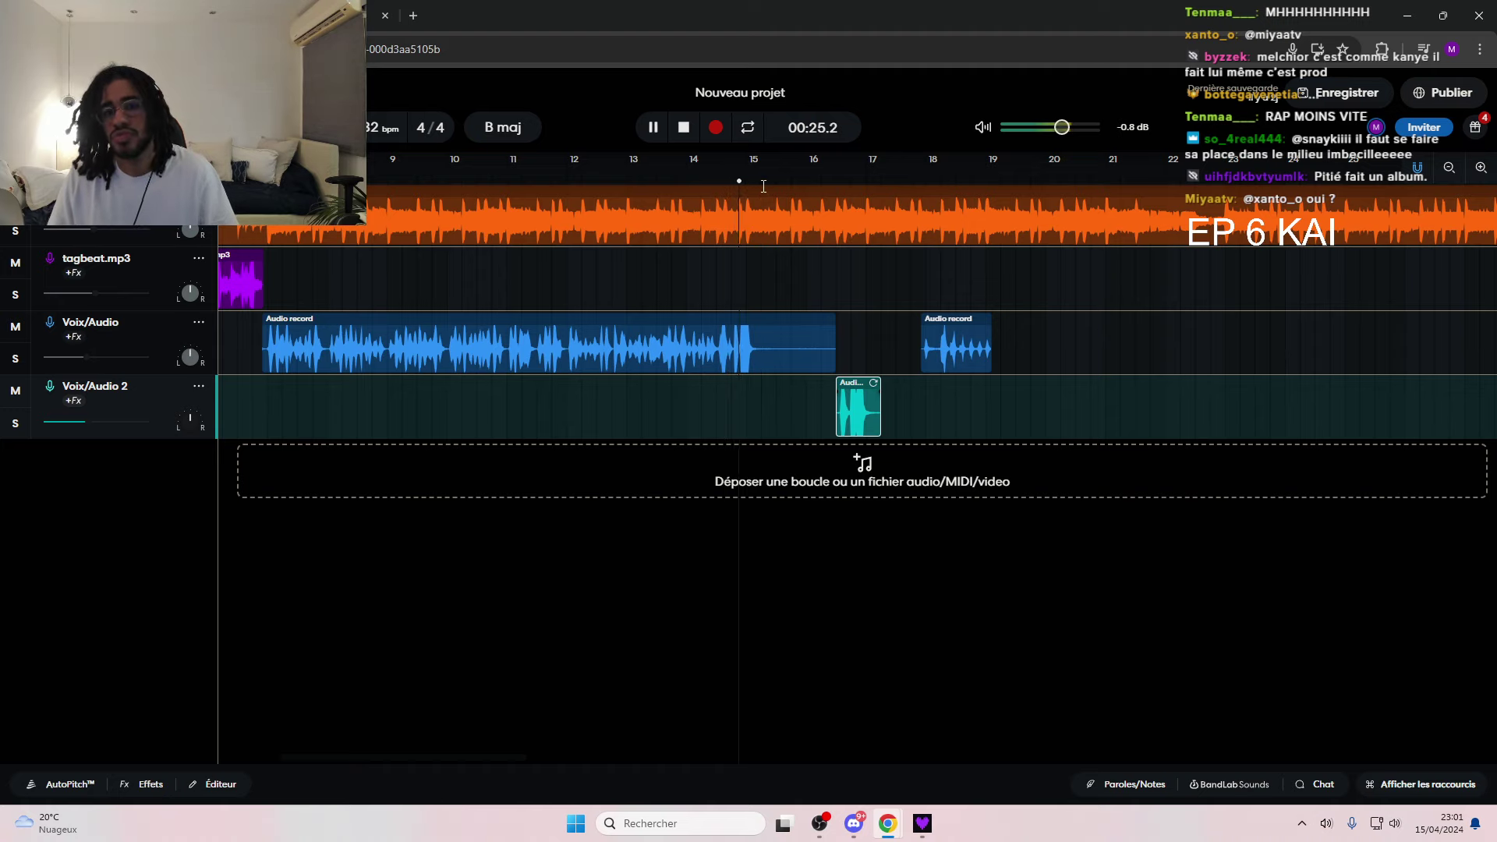
{"action": "left_click_drag", "start_coordinate": [754, 183], "coordinate": [881, 188]}
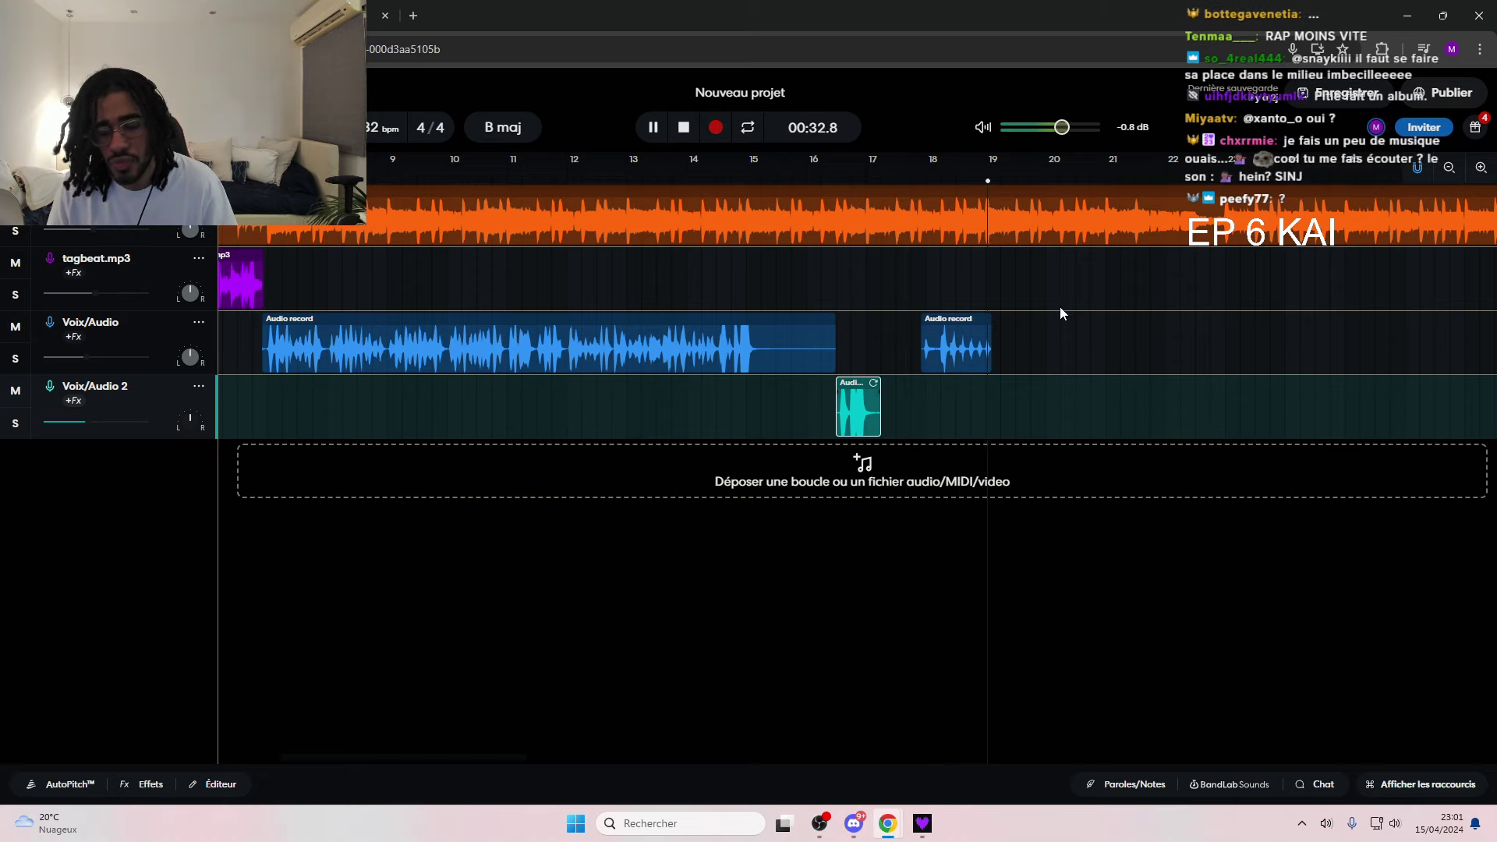
{"action": "left_click", "coordinate": [655, 128]}
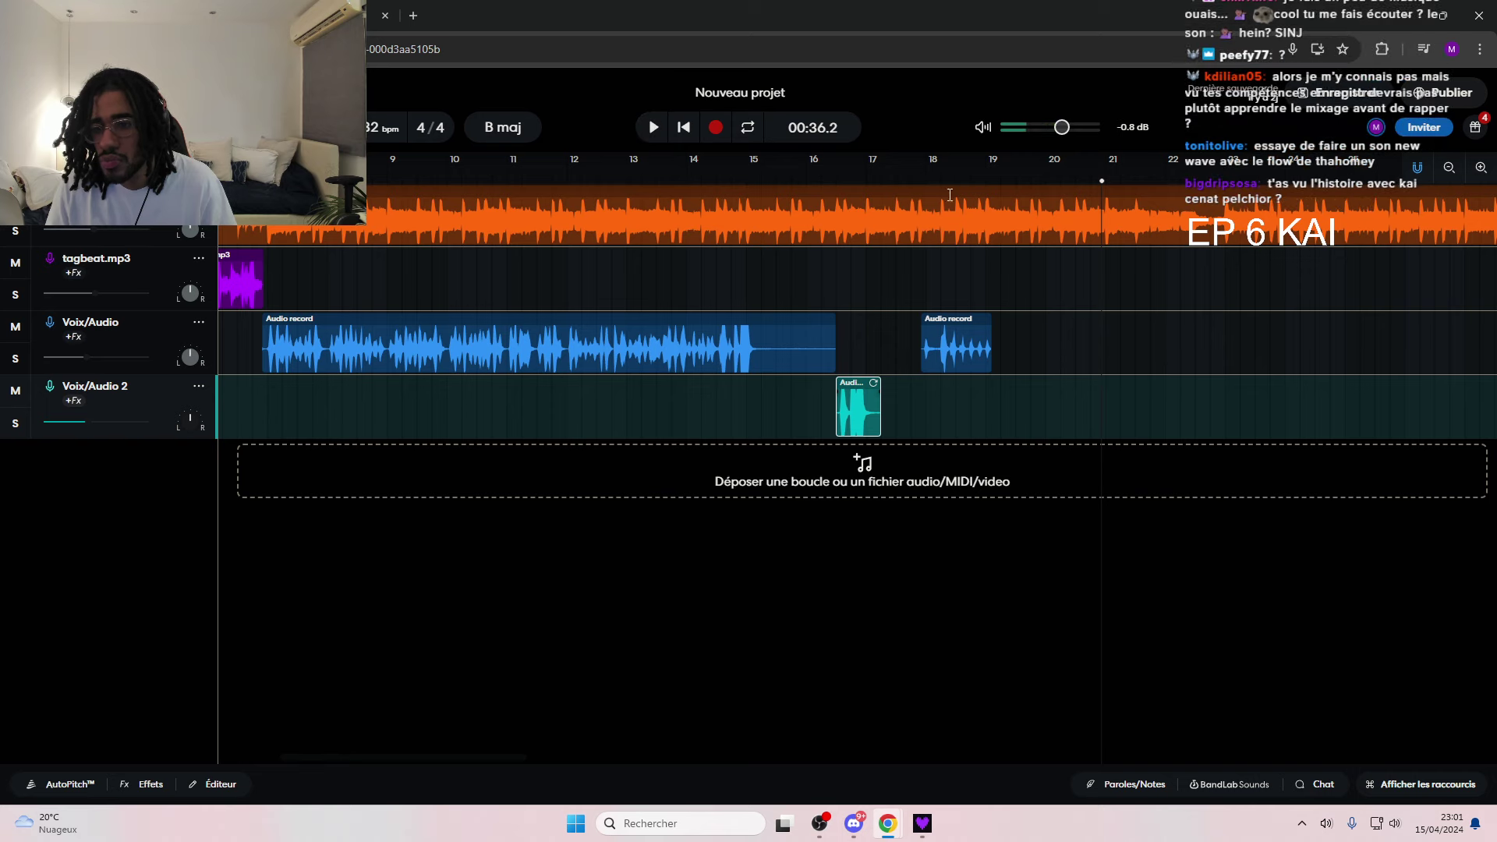
{"action": "key", "text": "space"}
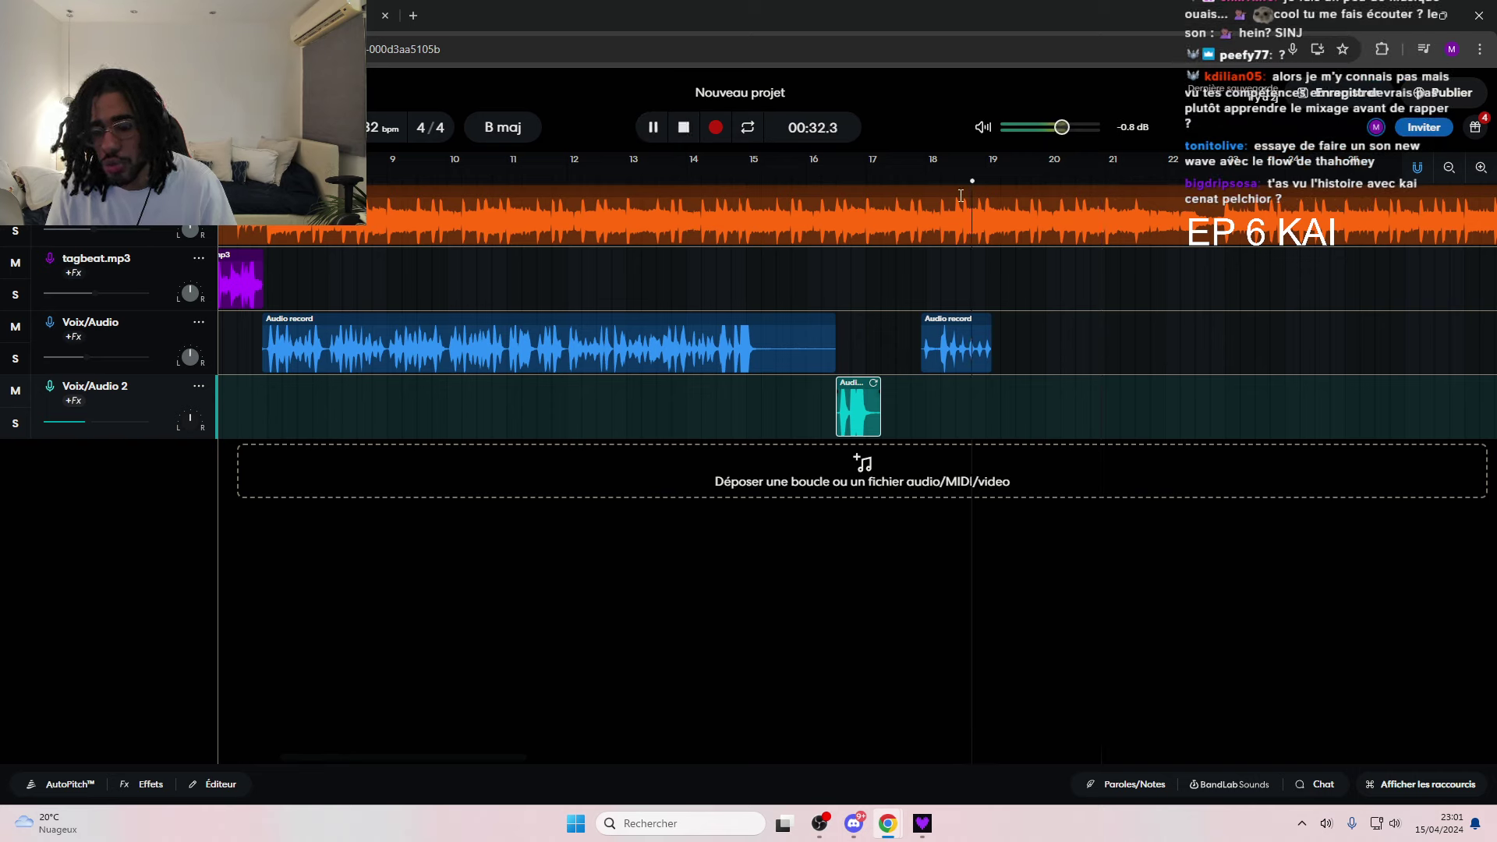
{"action": "key", "text": "space"}
{"action": "key", "text": "space"}
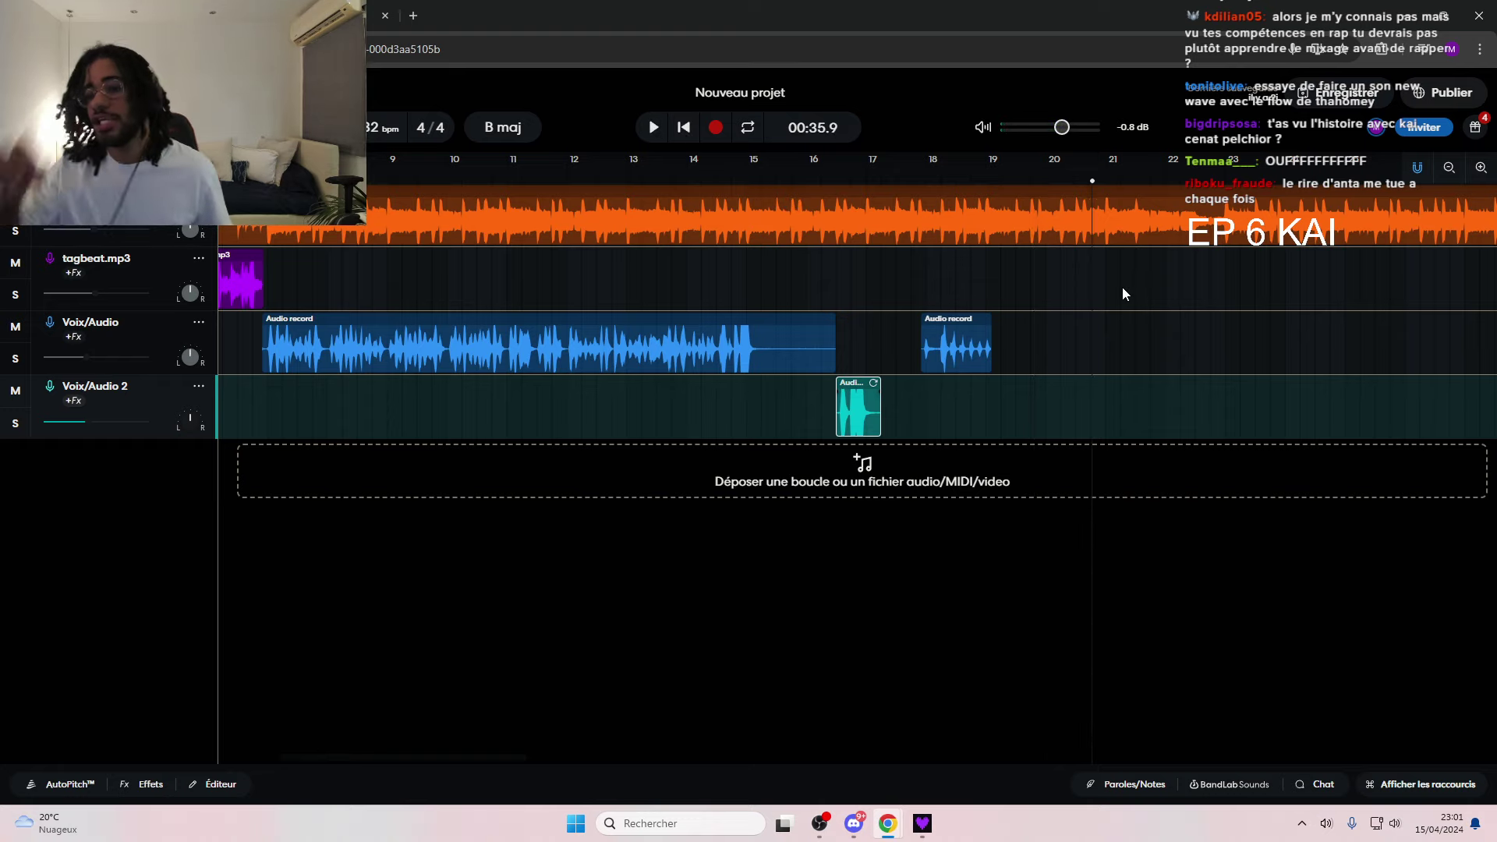
- Record a new vocal take on the Voix/Audio track from about 35.9 s to 52.6 s
{"action": "left_click", "coordinate": [1111, 354]}
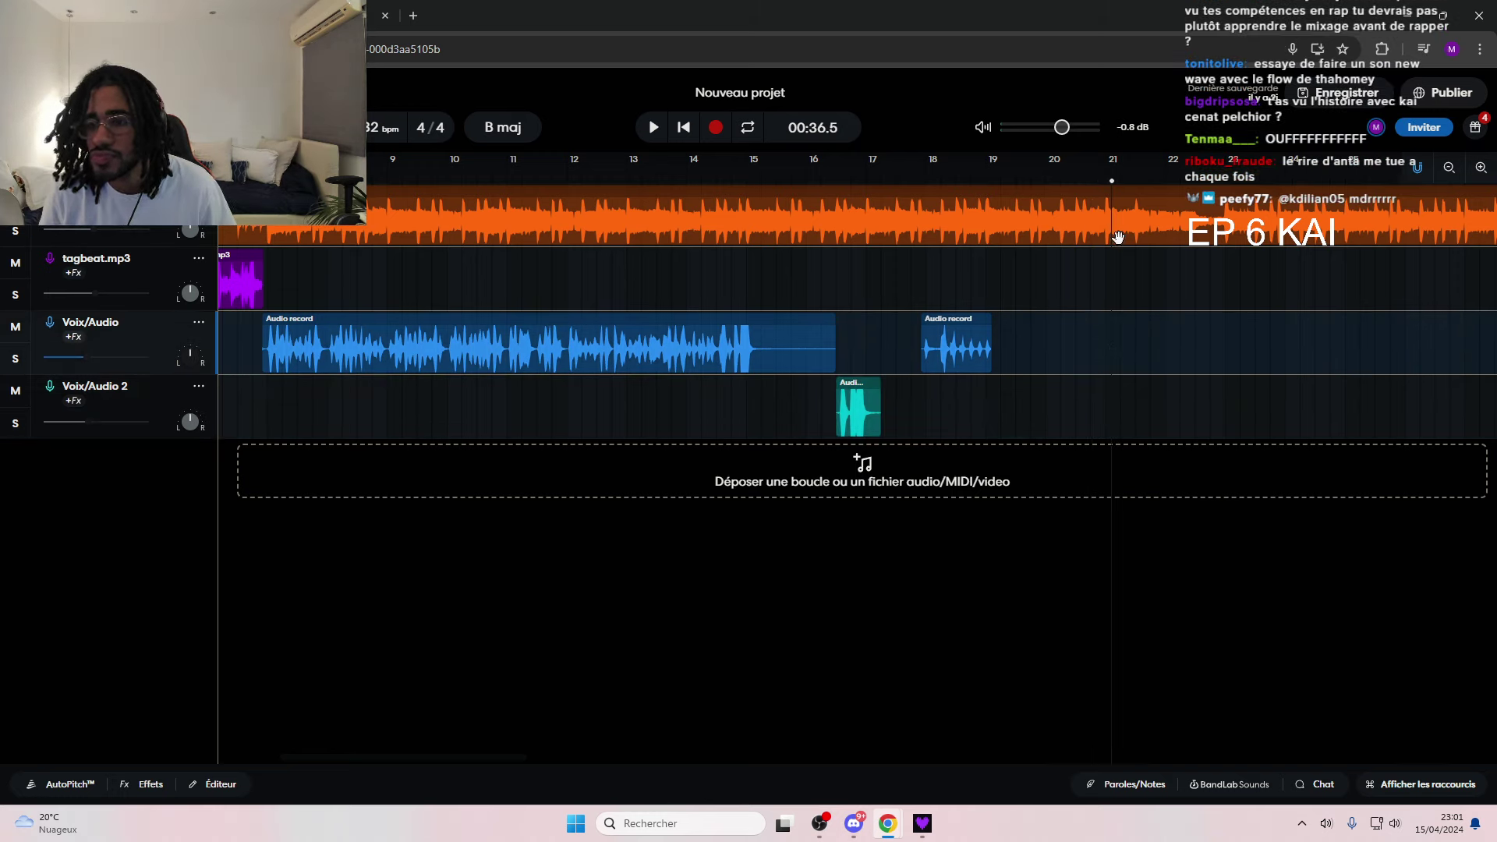
{"action": "left_click", "coordinate": [654, 129]}
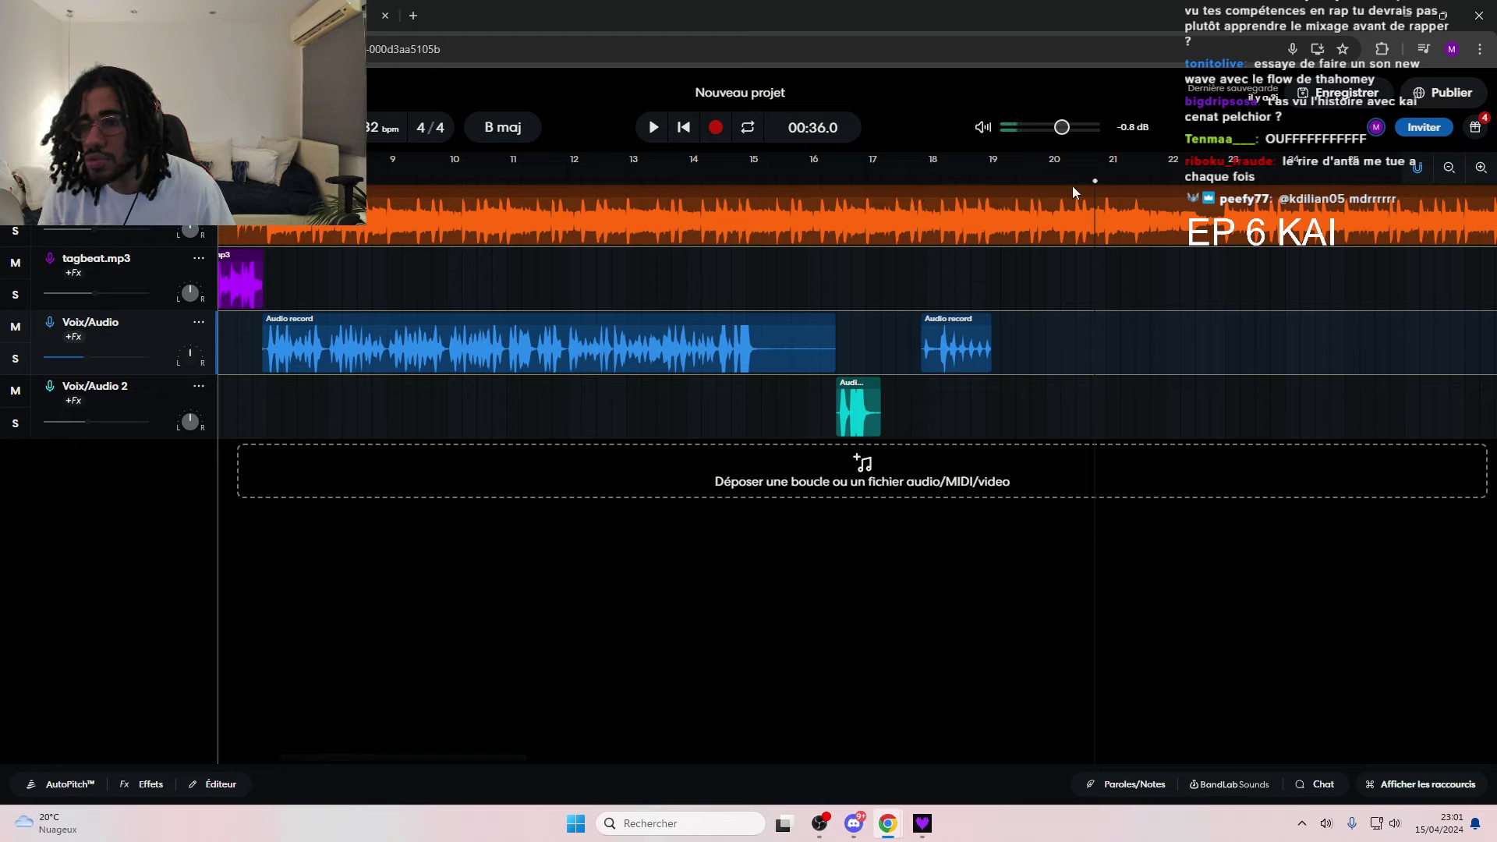
{"action": "left_click", "coordinate": [653, 130]}
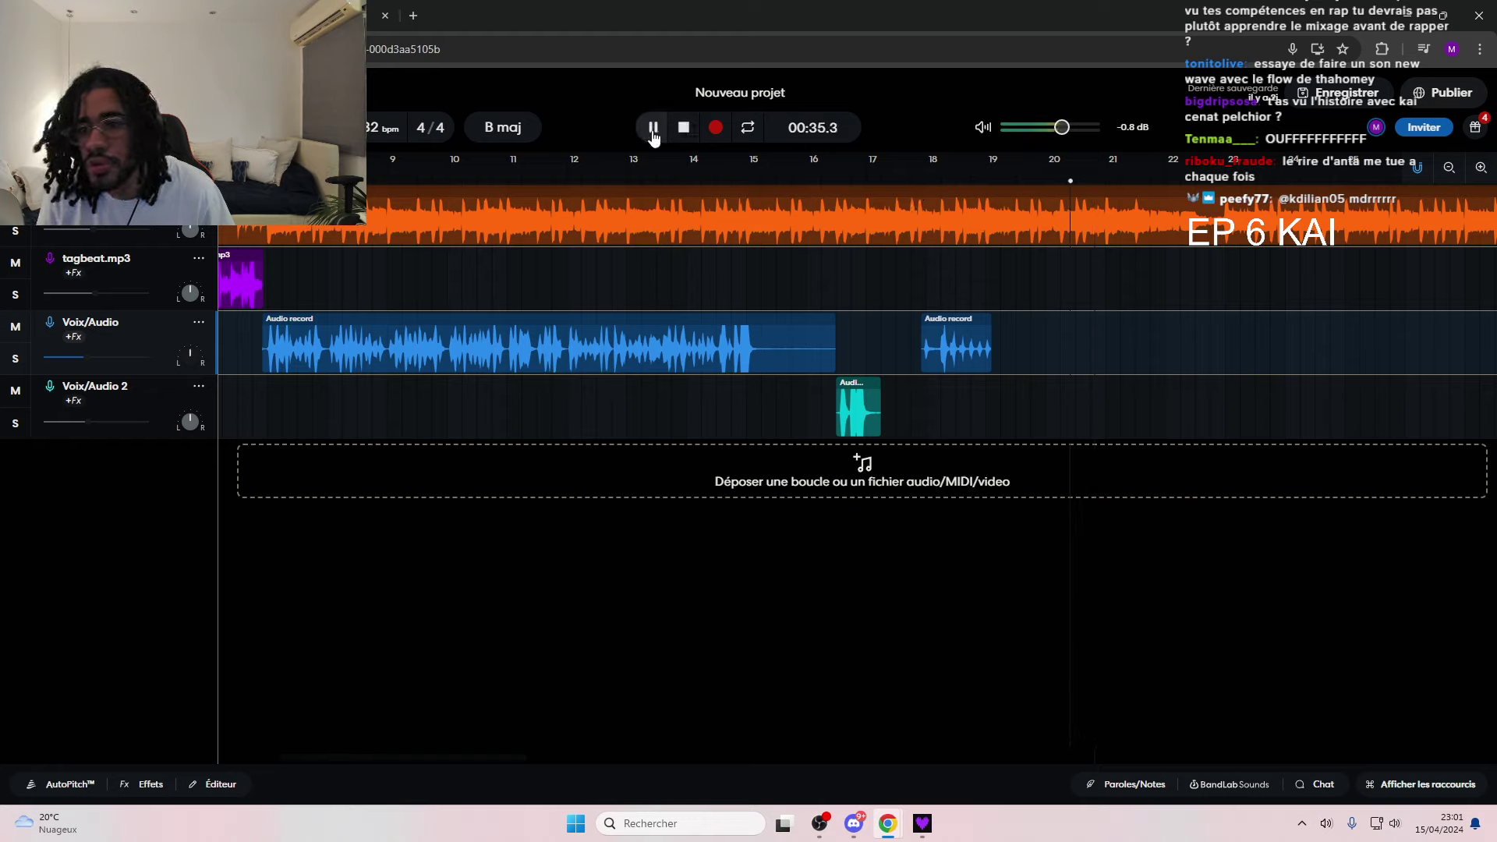
{"action": "left_click", "coordinate": [654, 133]}
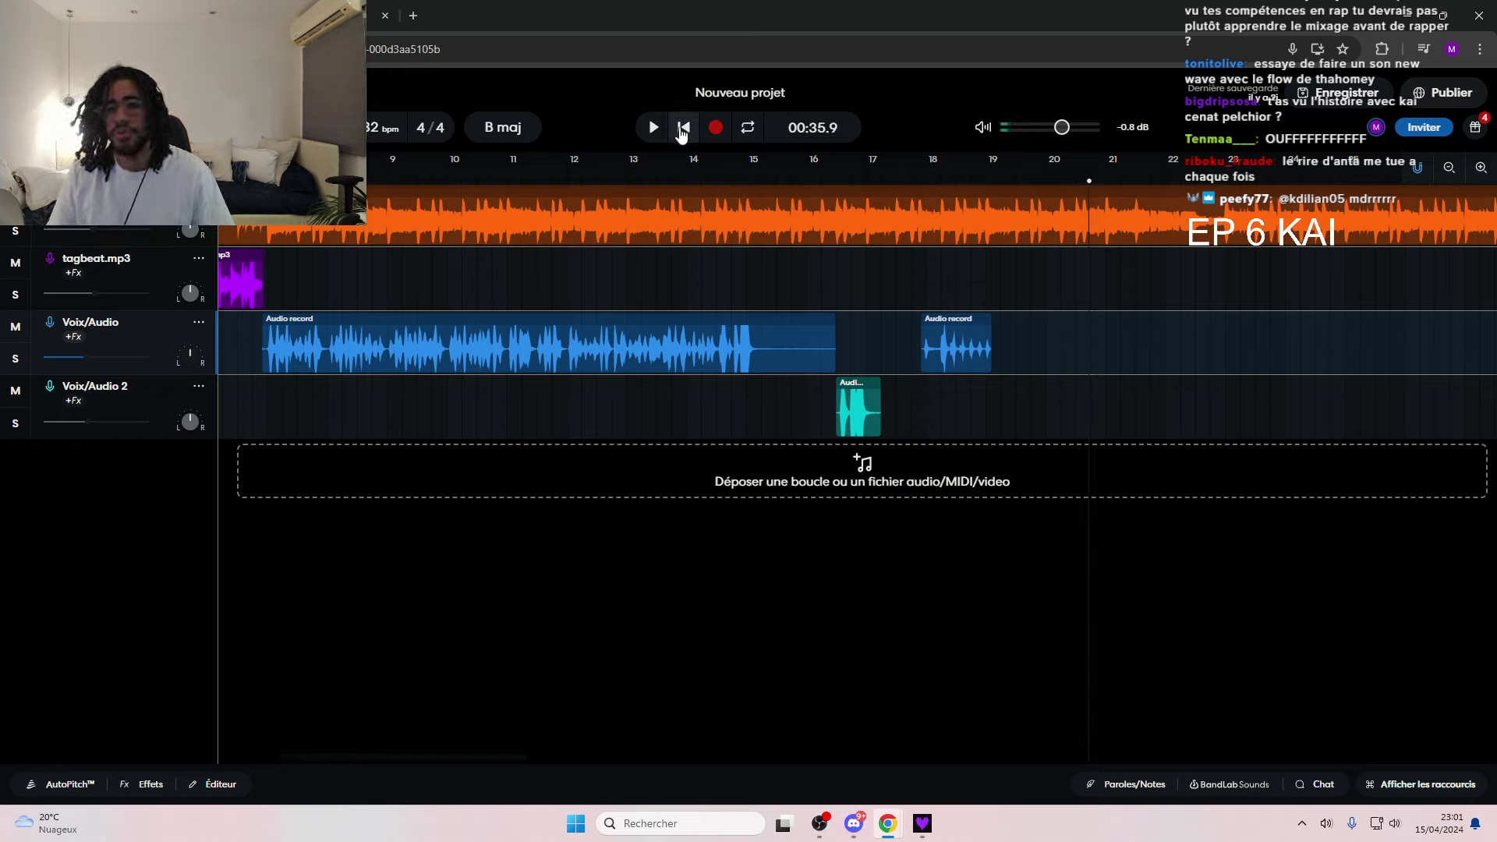
{"action": "left_click", "coordinate": [653, 127]}
{"action": "left_click", "coordinate": [653, 128]}
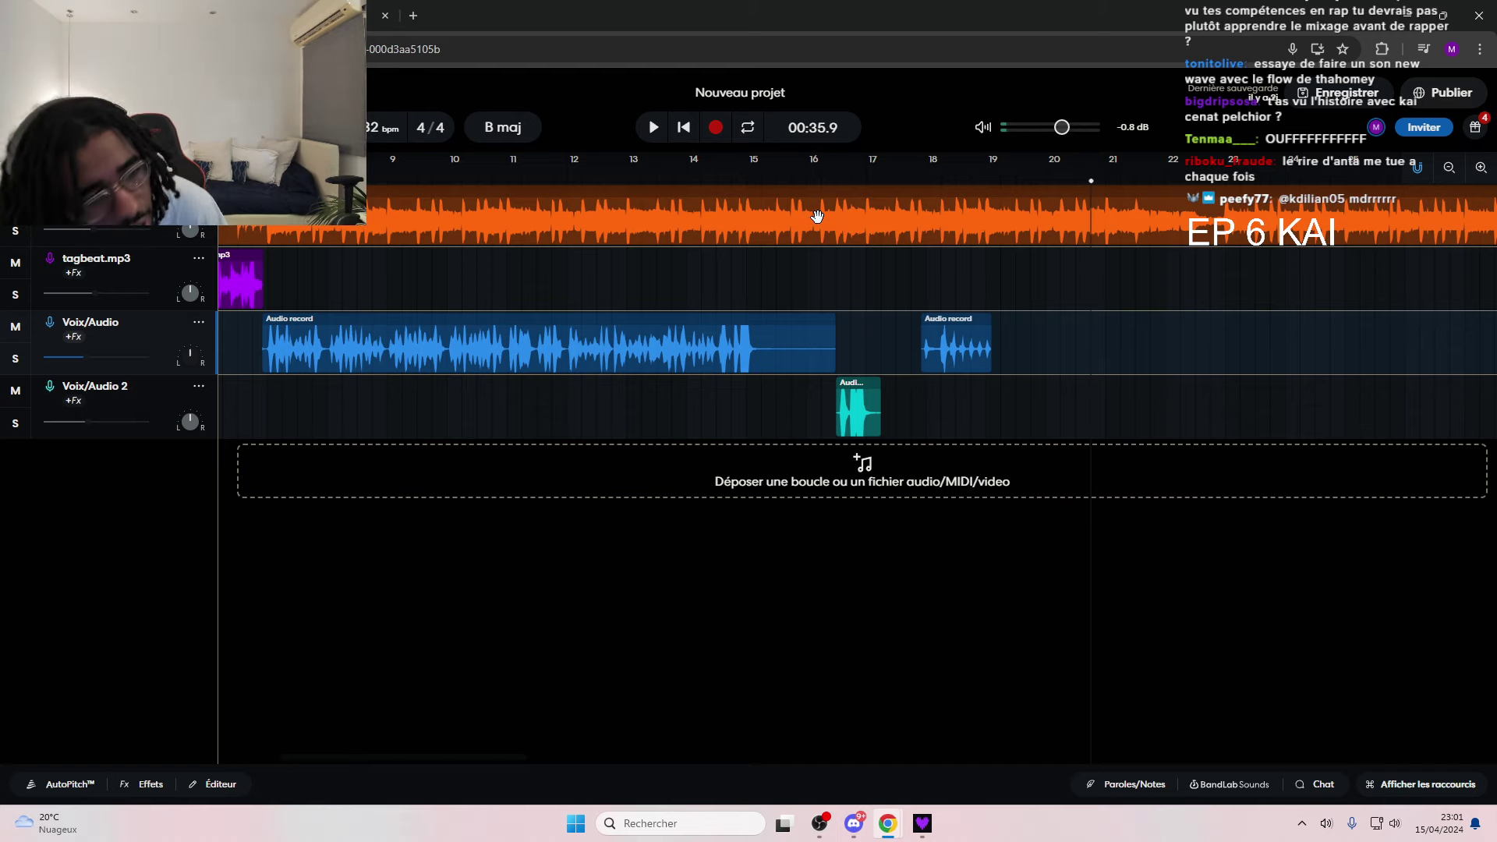
{"action": "left_click", "coordinate": [709, 131]}
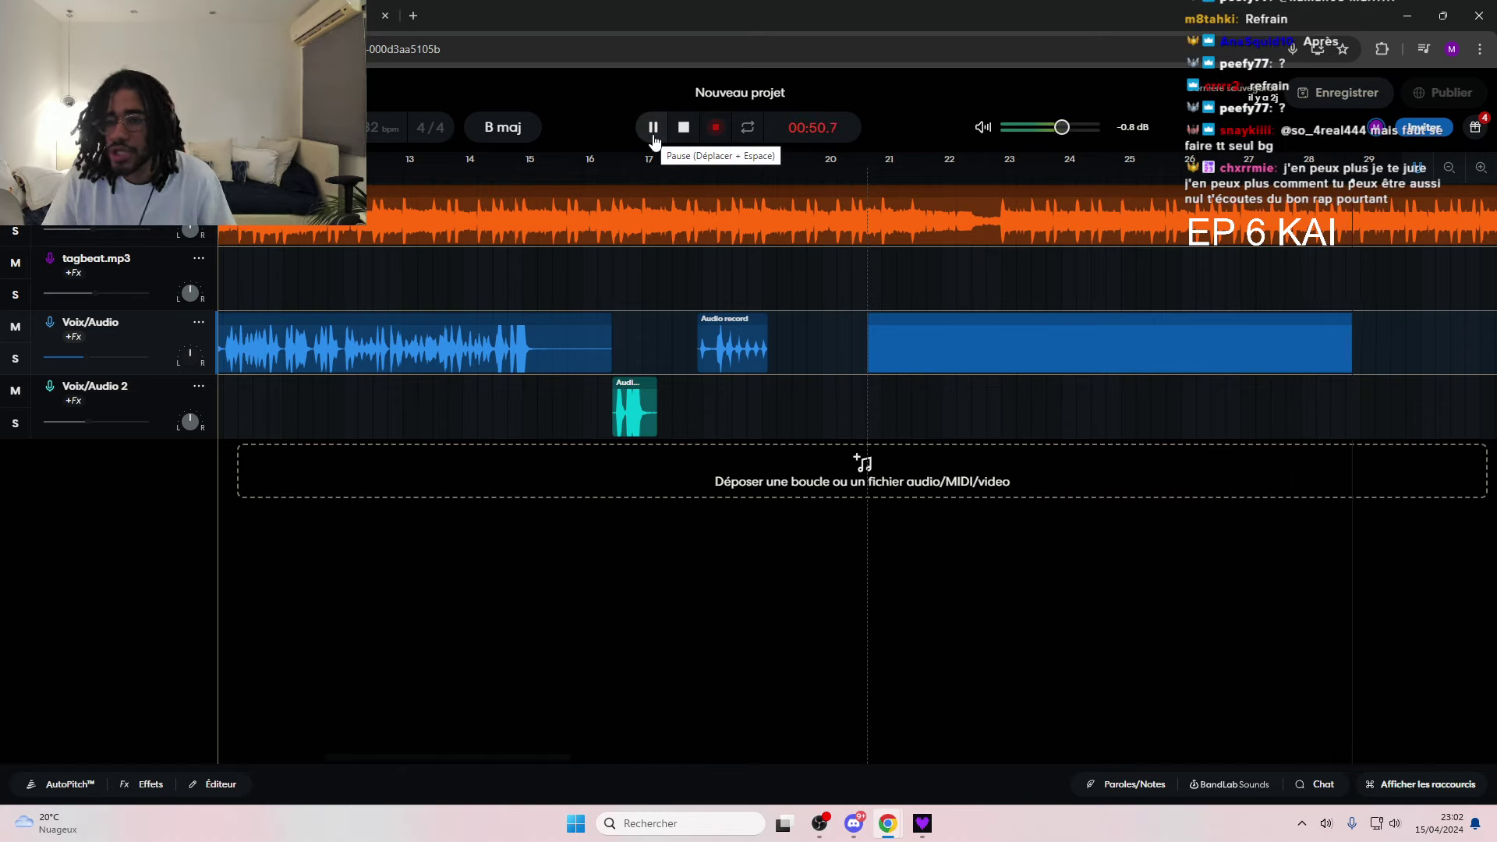
{"action": "left_click", "coordinate": [684, 128]}
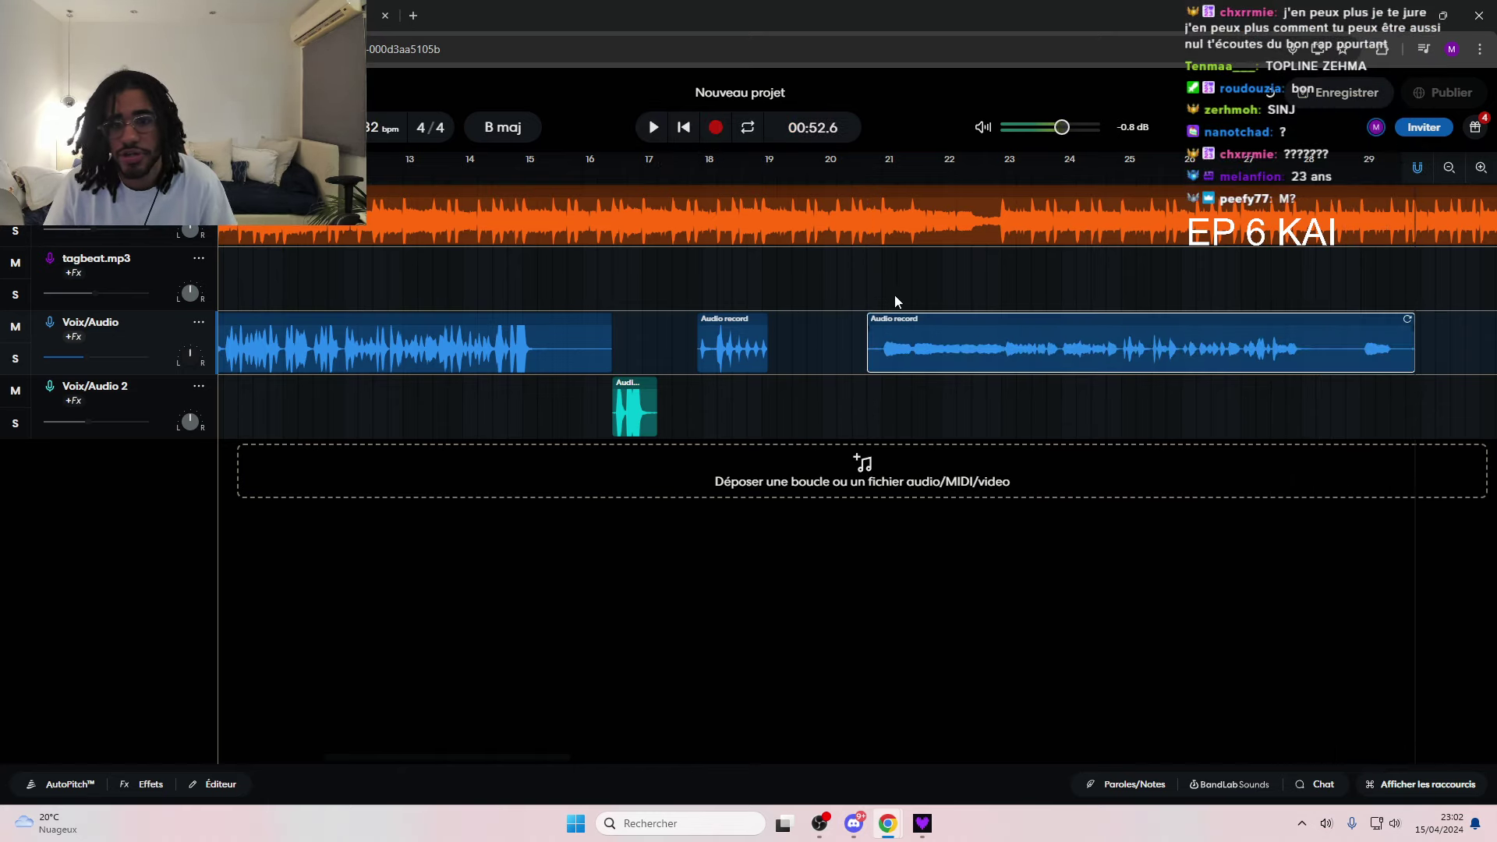
- Move the new vocal take down to the Voix/Audio 2 track, keeping its 35.9 s start, and play it
{"action": "left_click", "coordinate": [867, 180]}
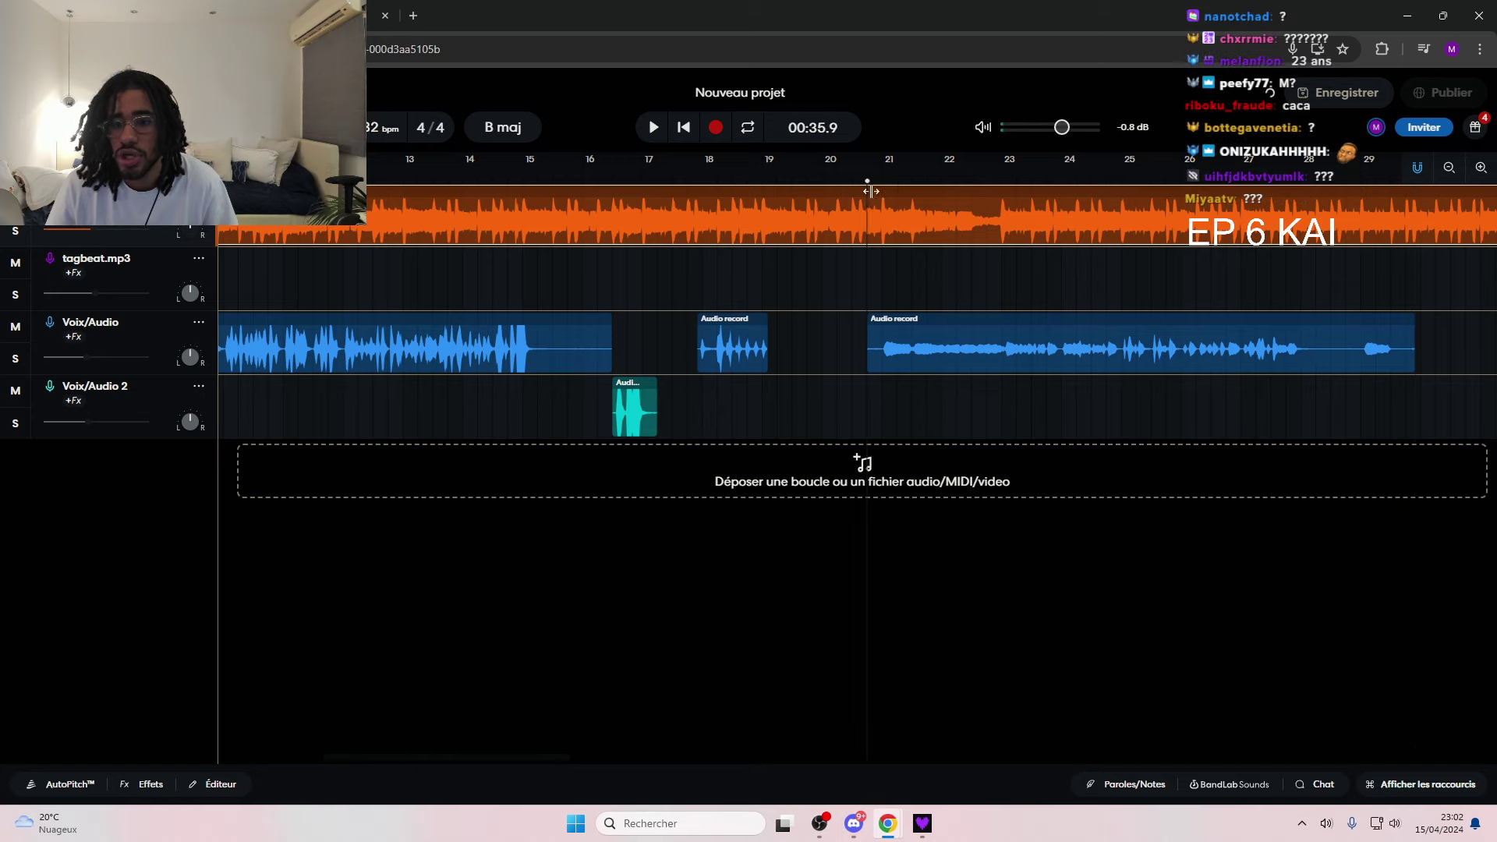
{"action": "left_click", "coordinate": [1020, 350]}
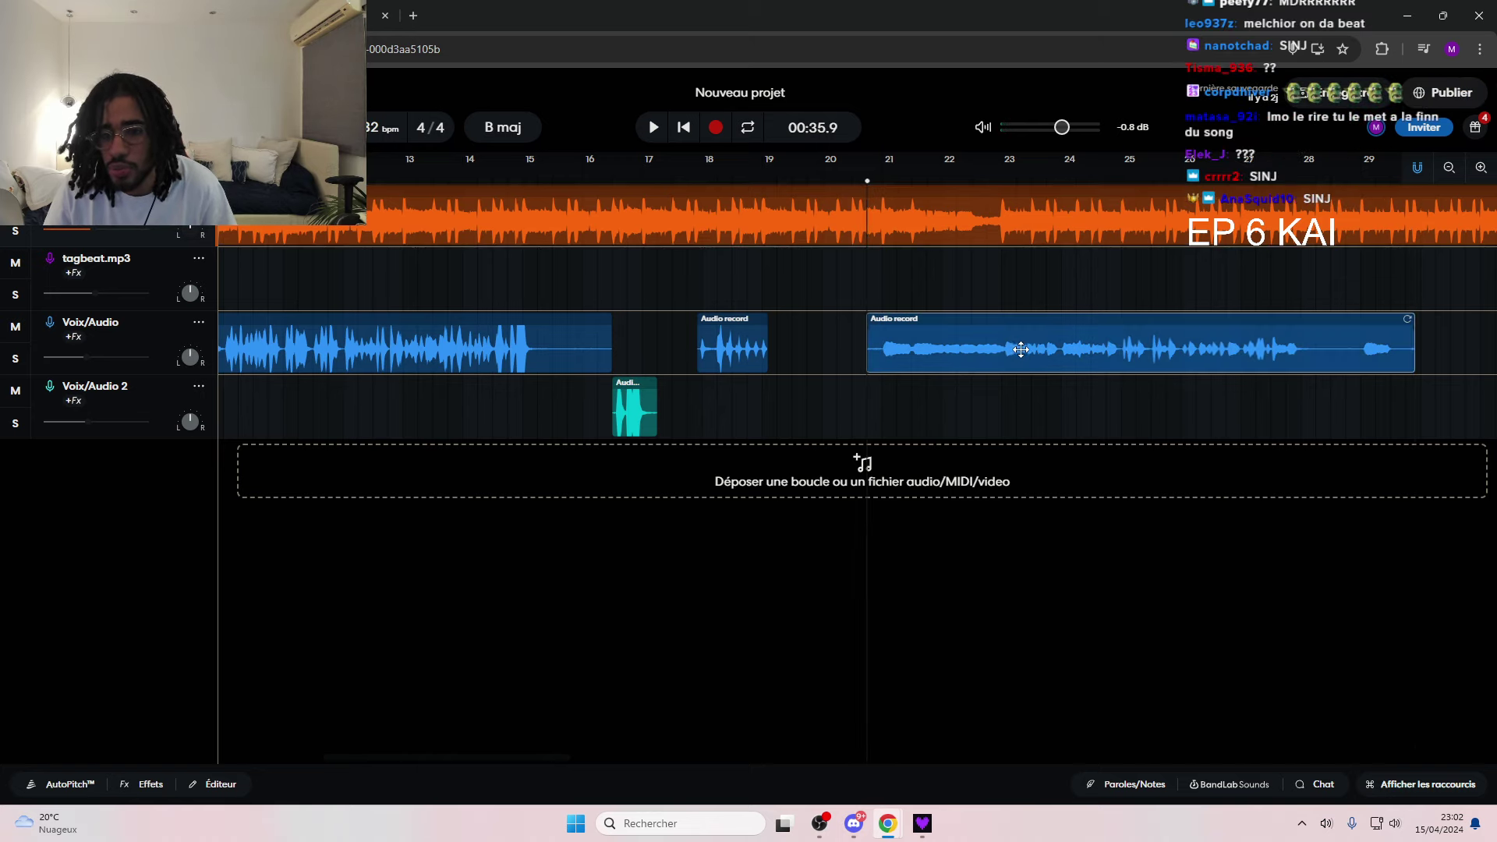
{"action": "left_click_drag", "start_coordinate": [1020, 370], "coordinate": [1019, 433]}
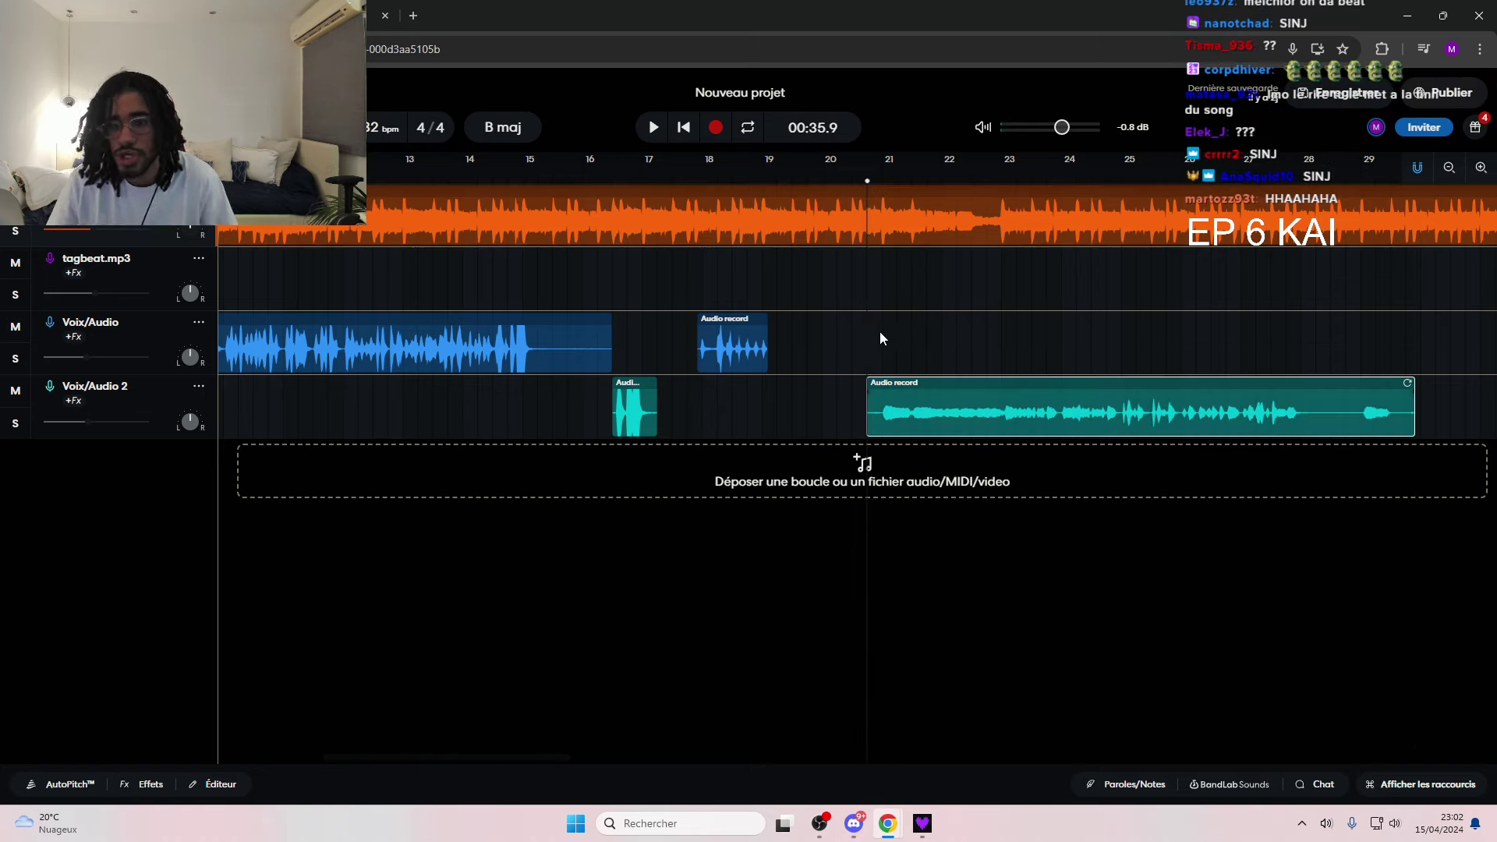
{"action": "left_click", "coordinate": [655, 126]}
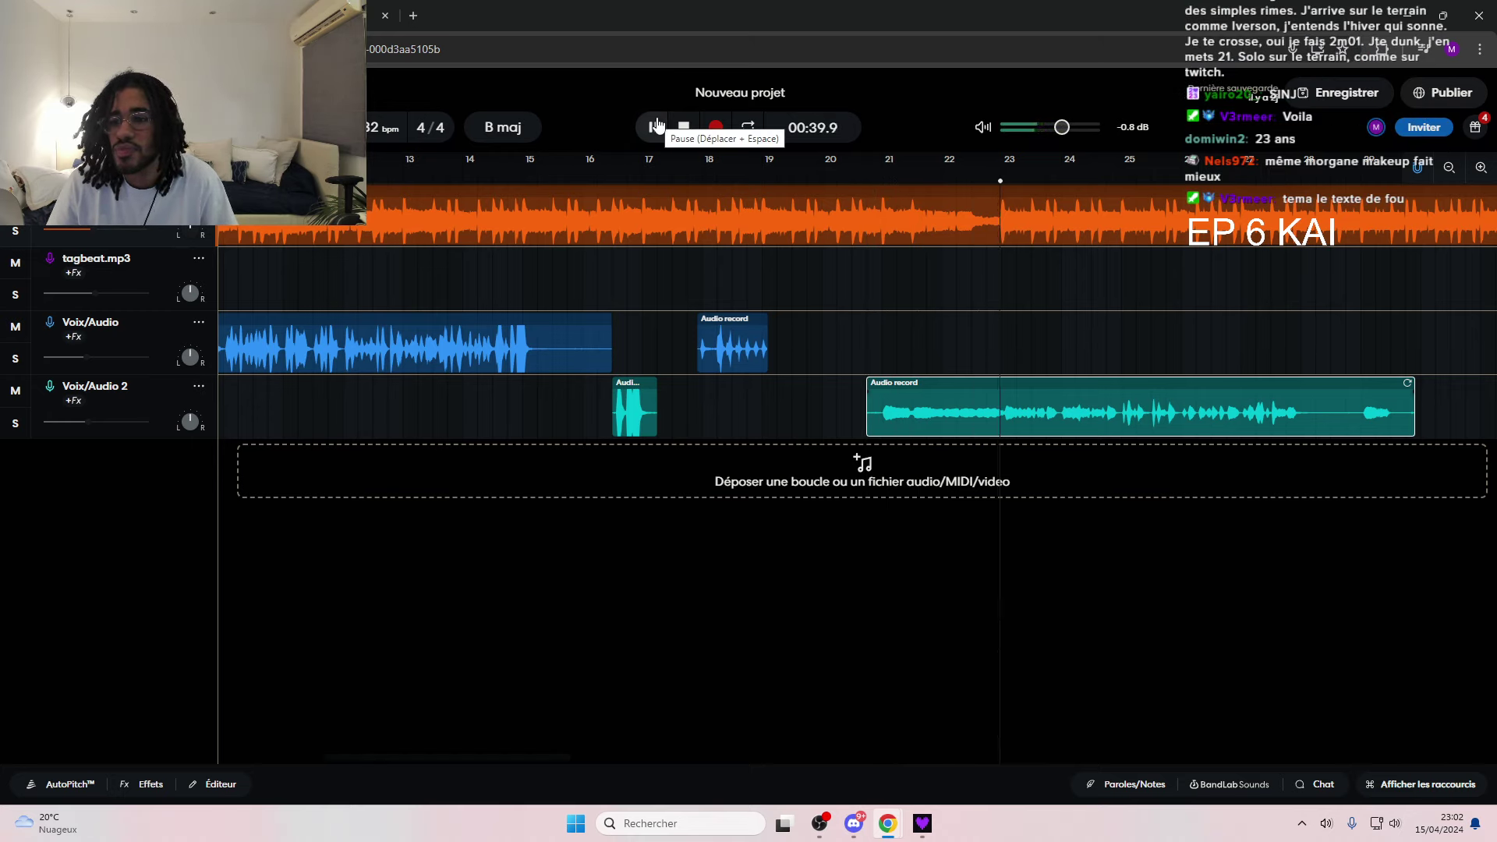
- Pause playback and return the playhead to 35.9 s, at the start of the long vocal take
{"action": "left_click", "coordinate": [655, 126]}
{"action": "left_click", "coordinate": [853, 315]}
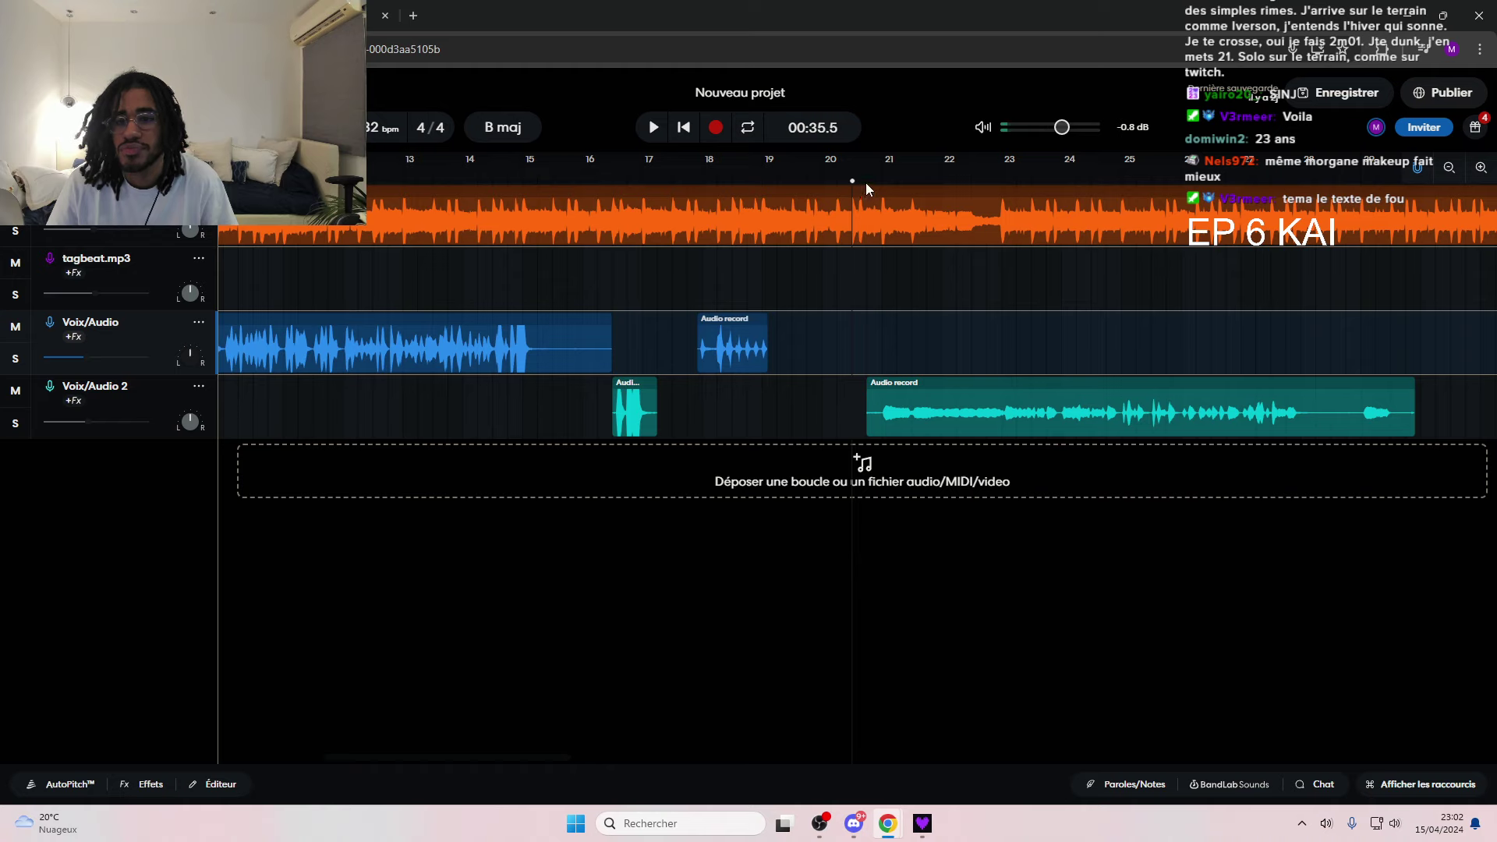
{"action": "left_click_drag", "start_coordinate": [865, 180], "coordinate": [873, 180]}
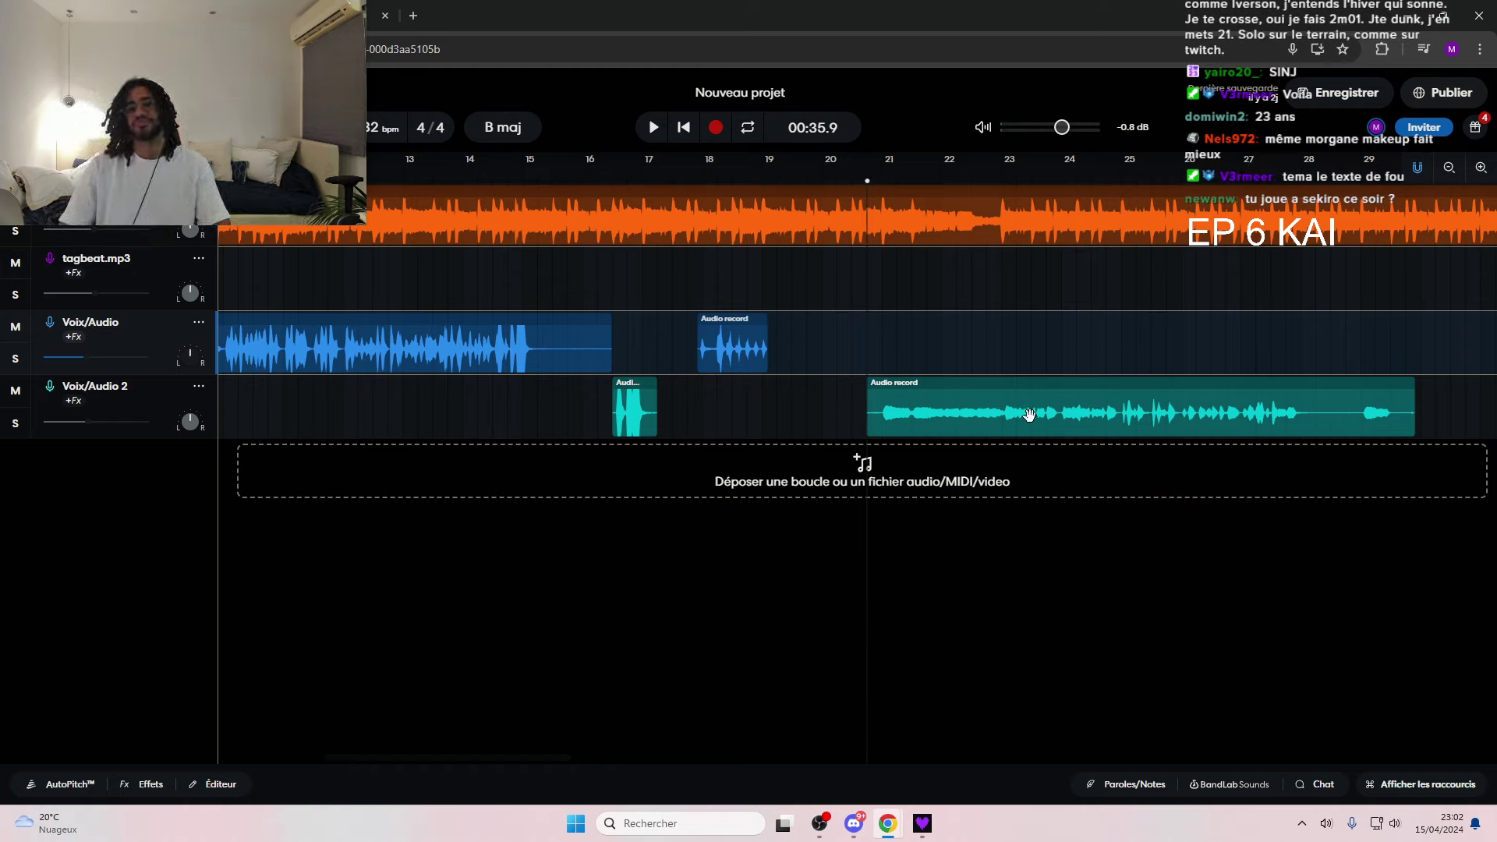
{"action": "left_click", "coordinate": [910, 343]}
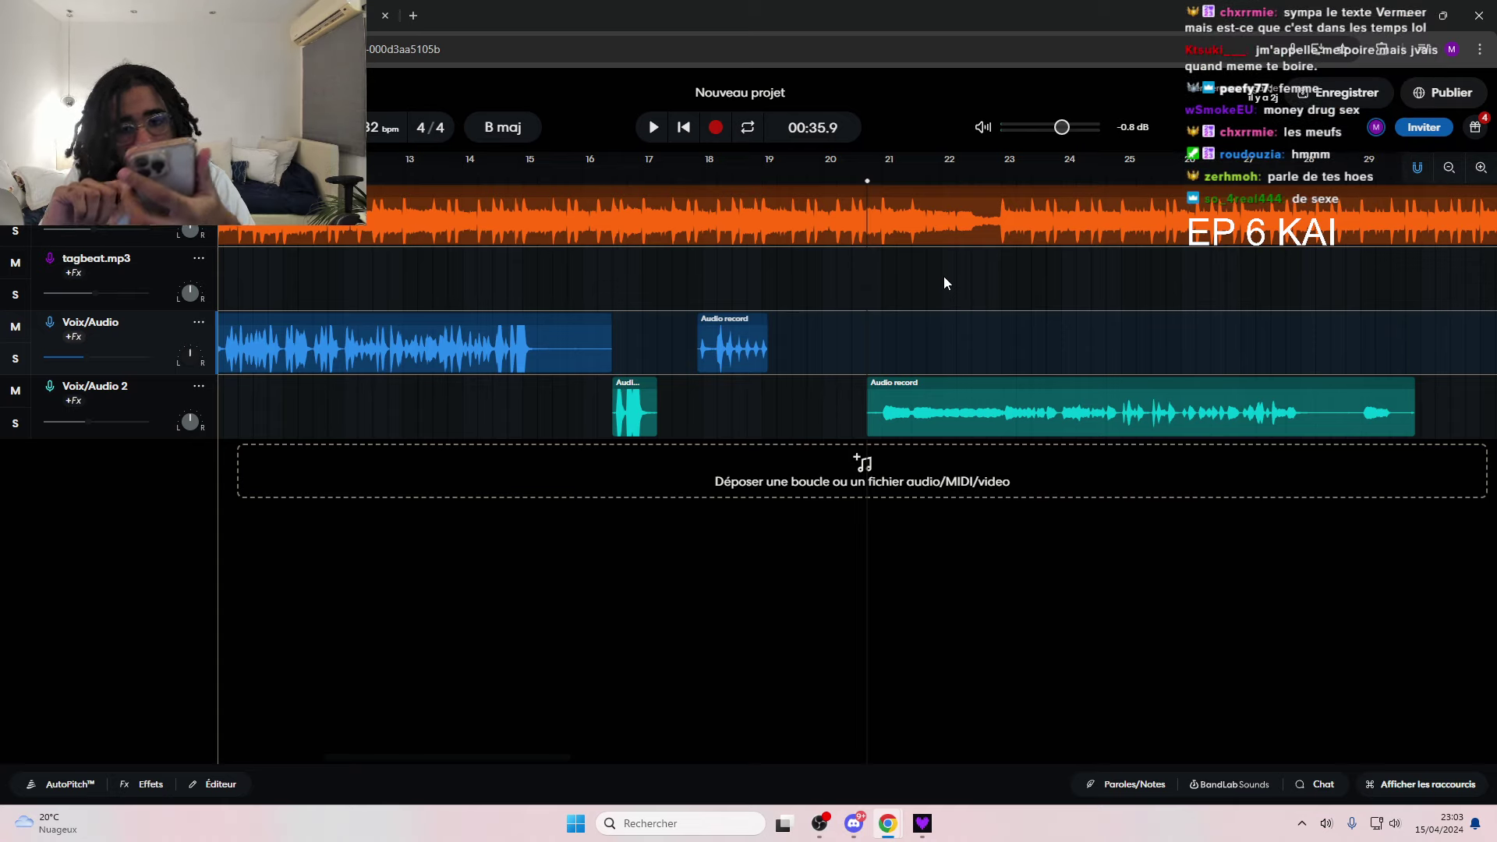
- Listen to the passage from 32.1 s to 40.0 s and bring the playhead back to about 35.9 s
{"action": "left_click", "coordinate": [396, 184]}
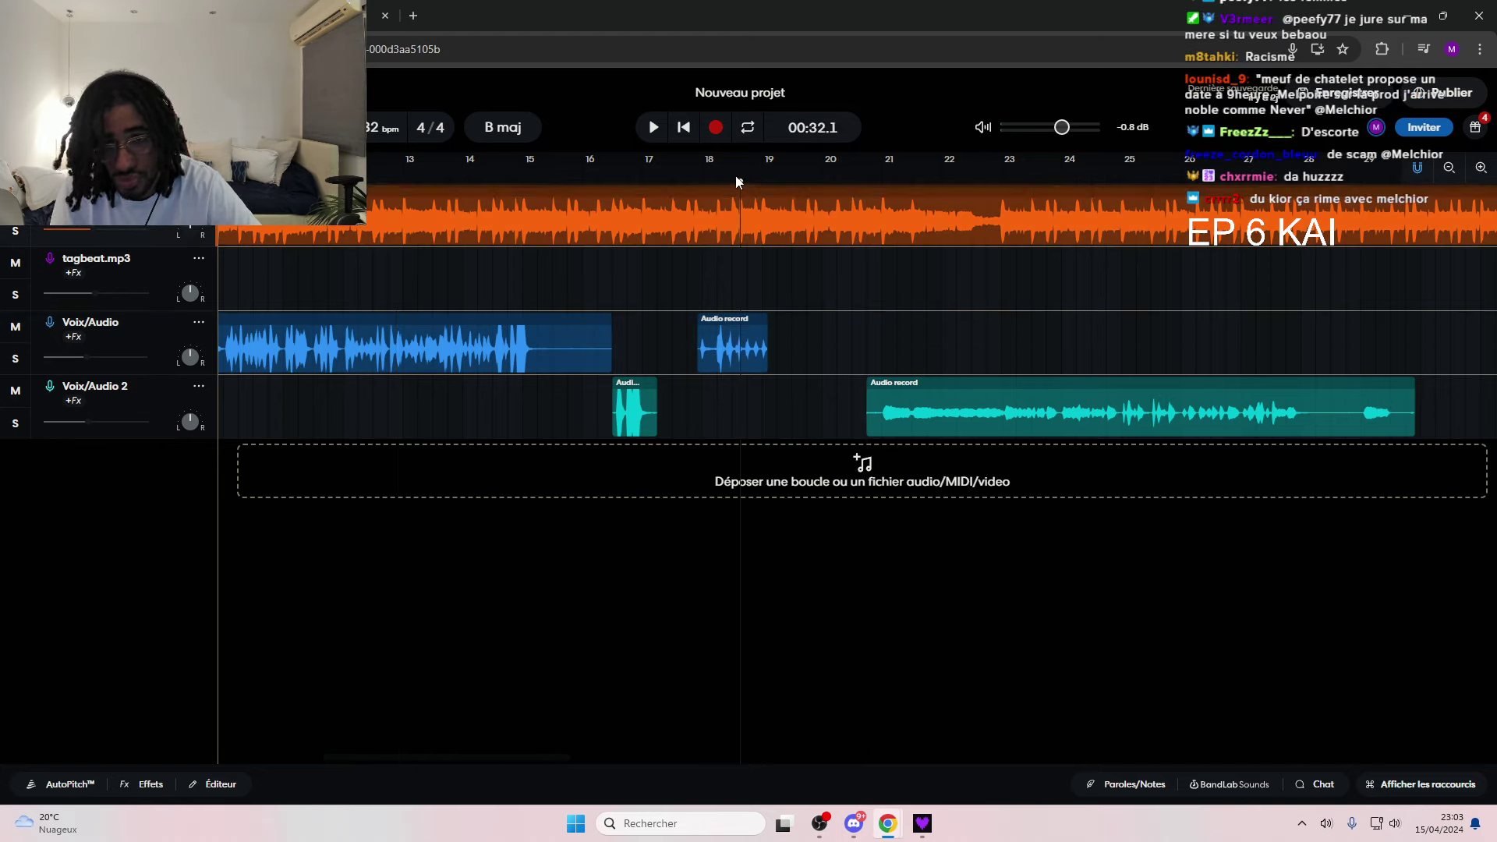
{"action": "left_click", "coordinate": [654, 128]}
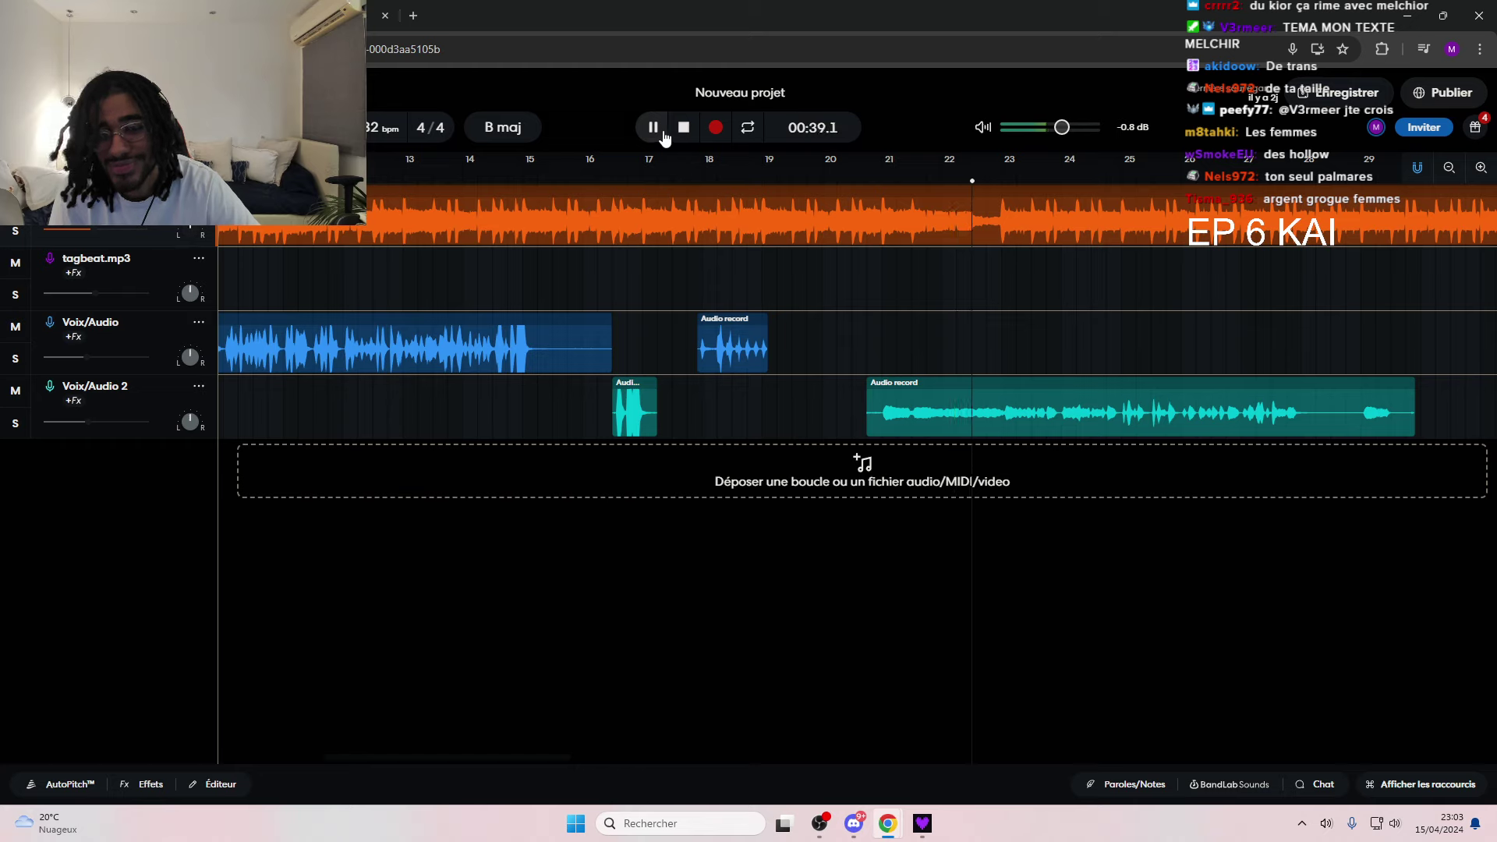
{"action": "left_click", "coordinate": [655, 127]}
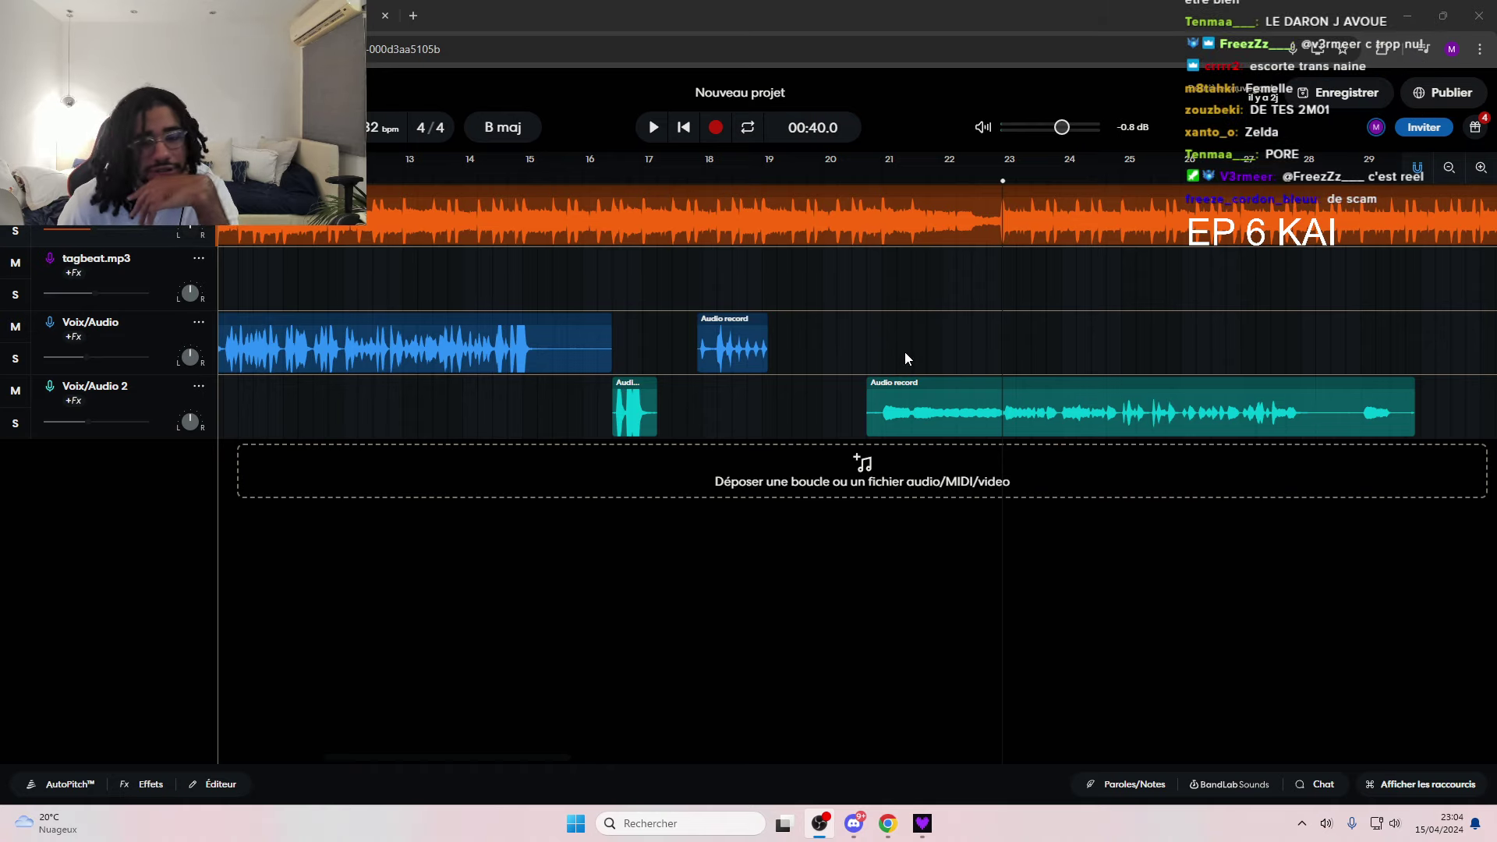
{"action": "left_click", "coordinate": [865, 181]}
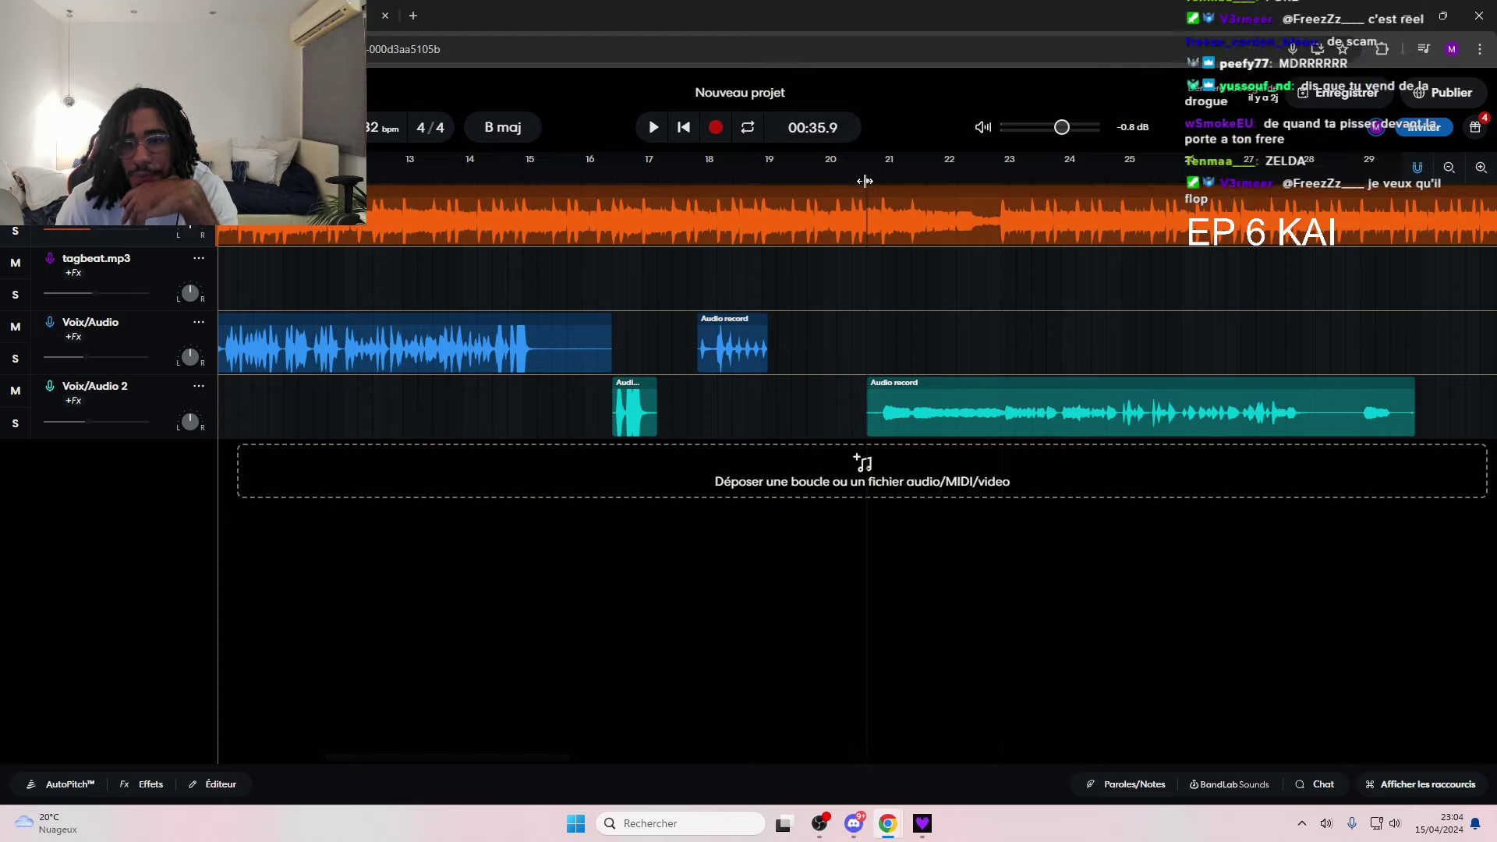
{"action": "left_click", "coordinate": [857, 183]}
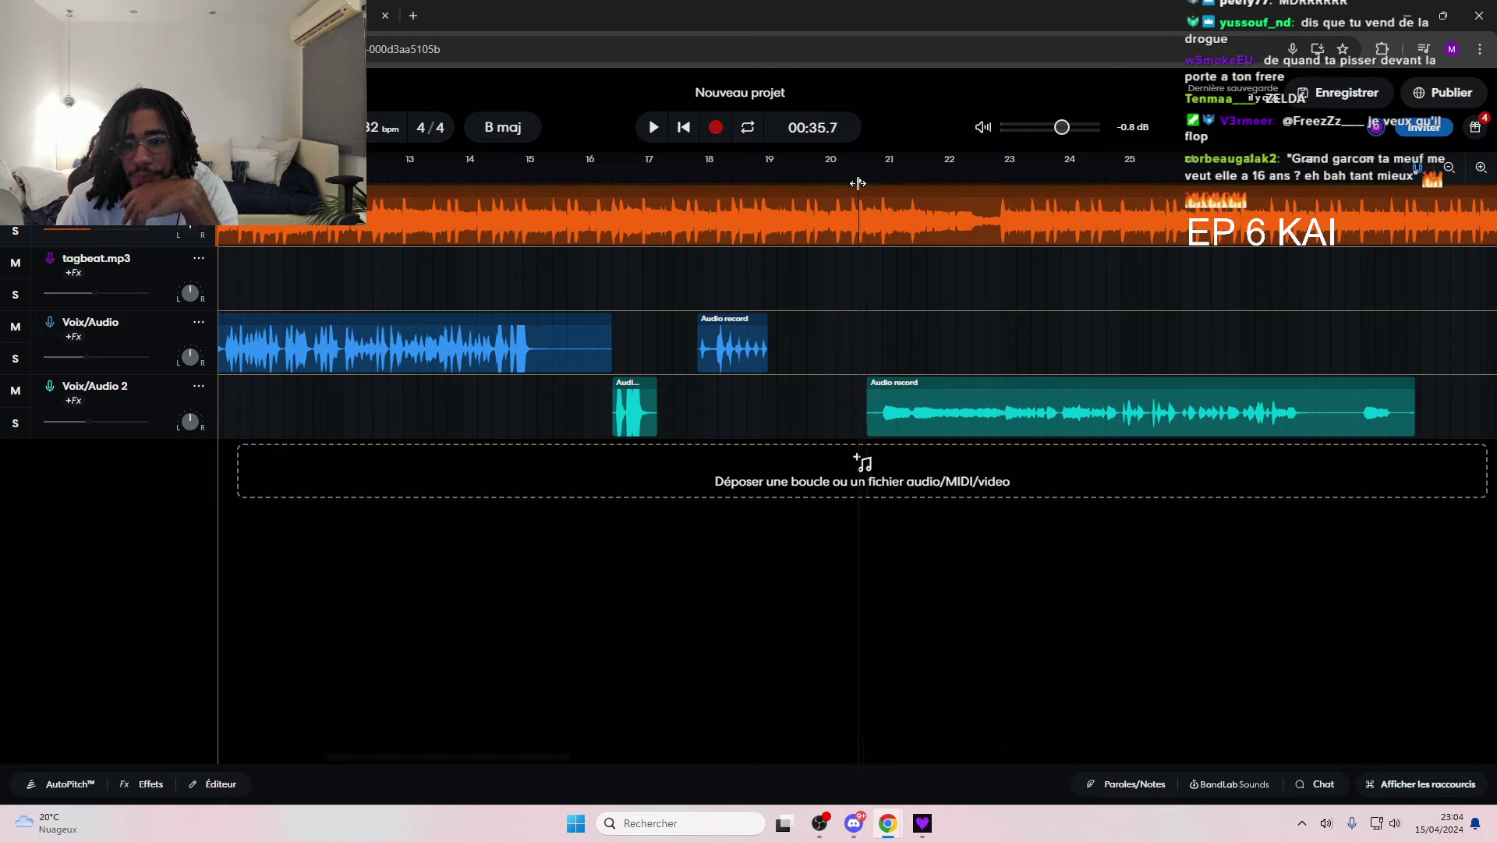
{"action": "left_click", "coordinate": [867, 181]}
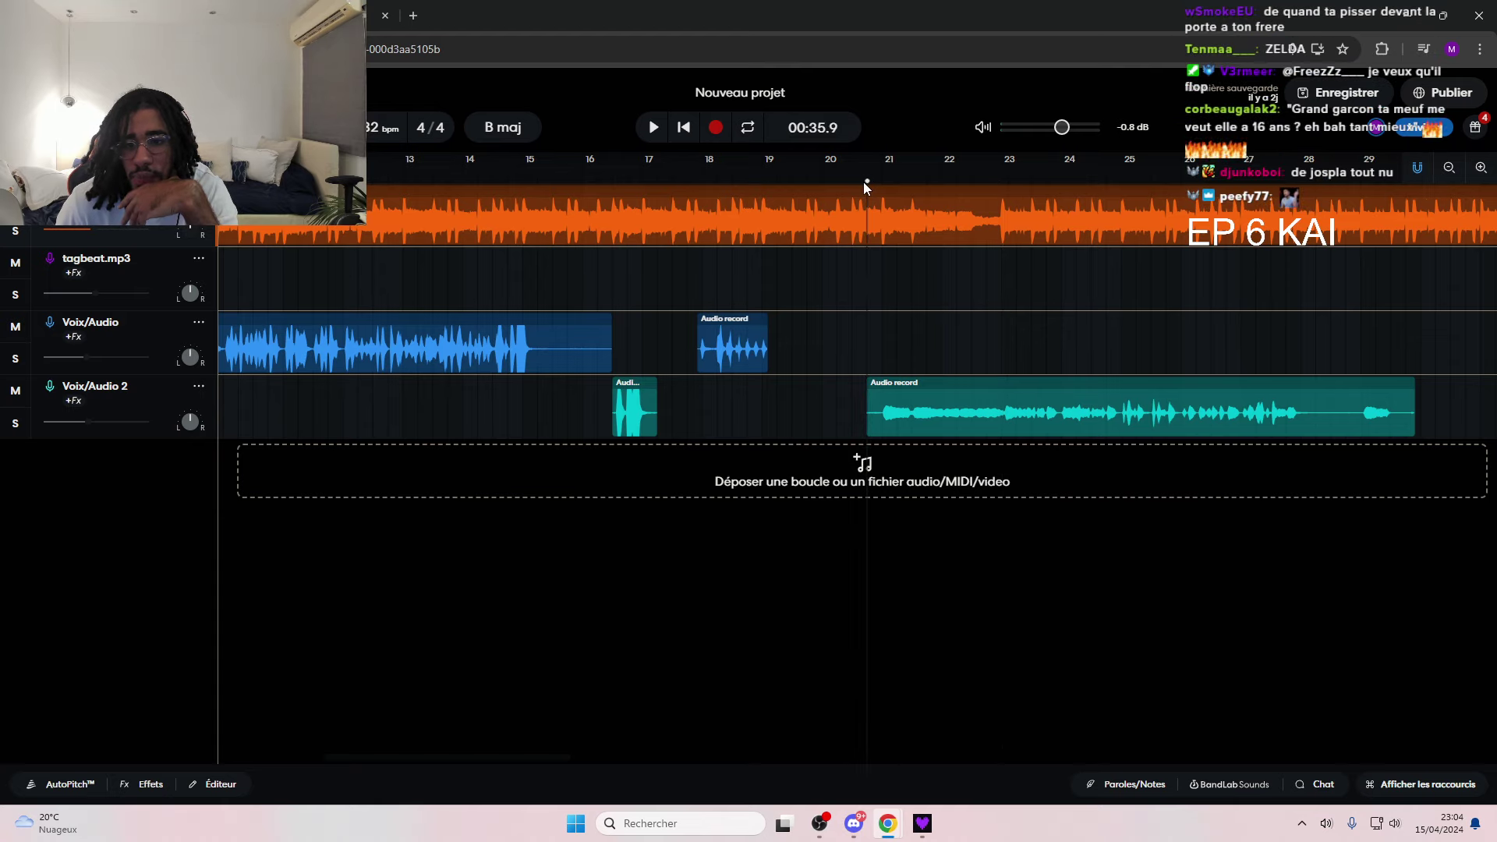
{"action": "left_click", "coordinate": [883, 342]}
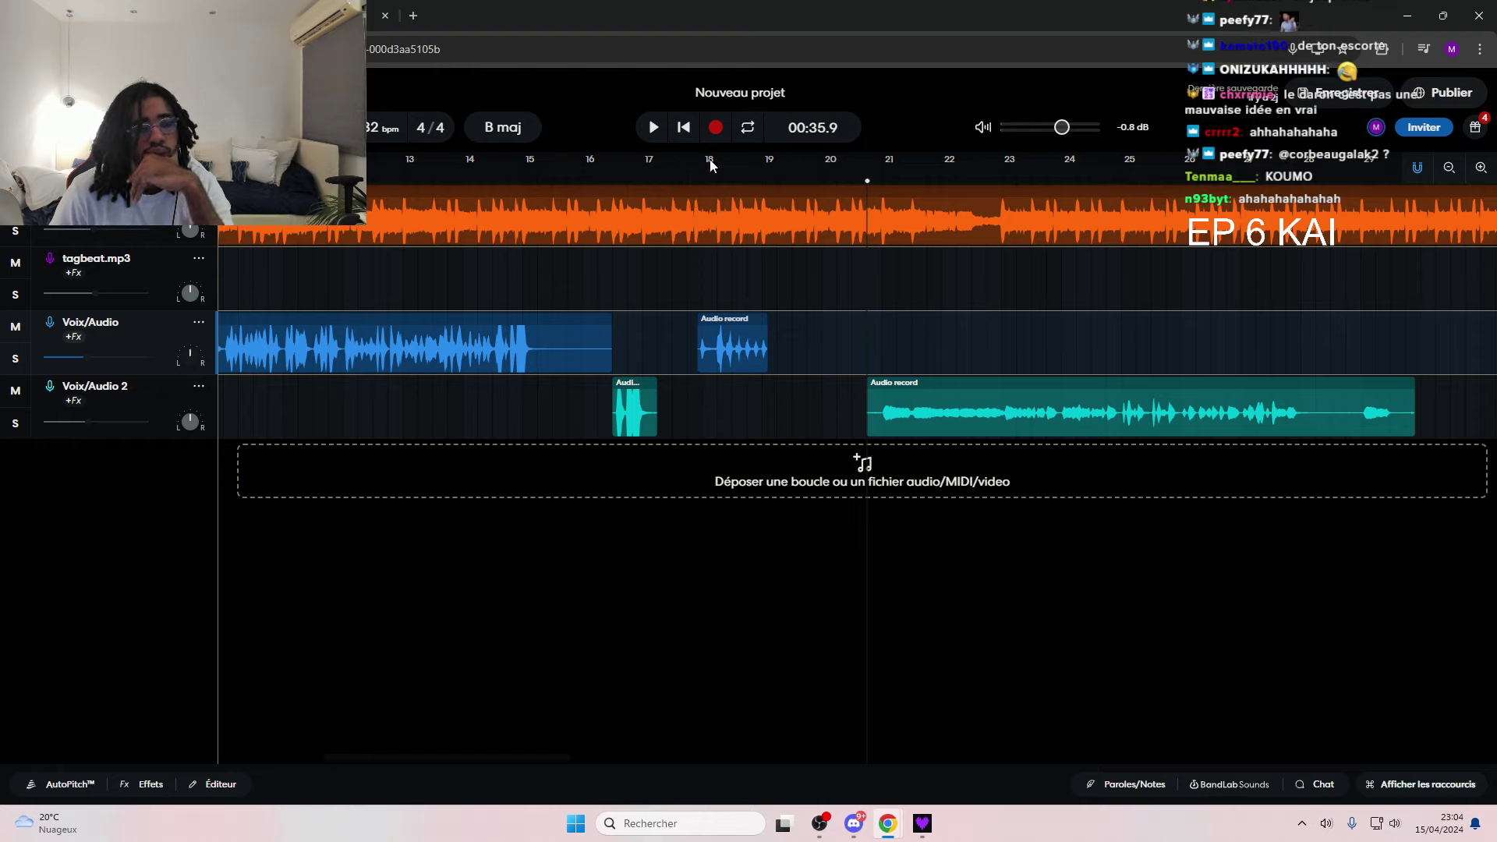
{"action": "left_click_drag", "start_coordinate": [633, 173], "coordinate": [871, 221]}
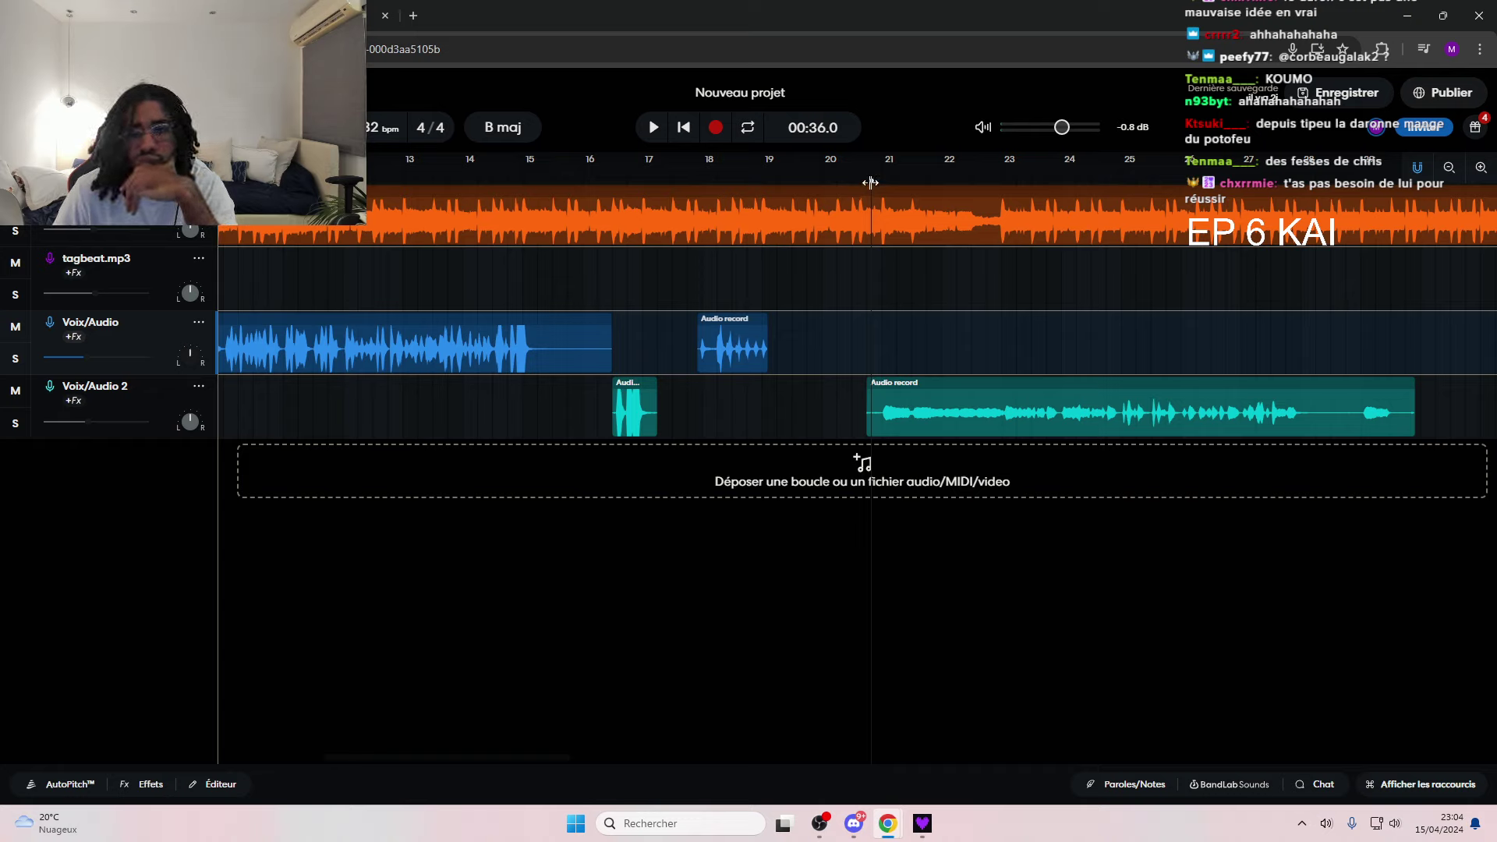
- Mute the Voix/Audio 2 track, keeping the playhead at 35.9 s
{"action": "left_click", "coordinate": [939, 401]}
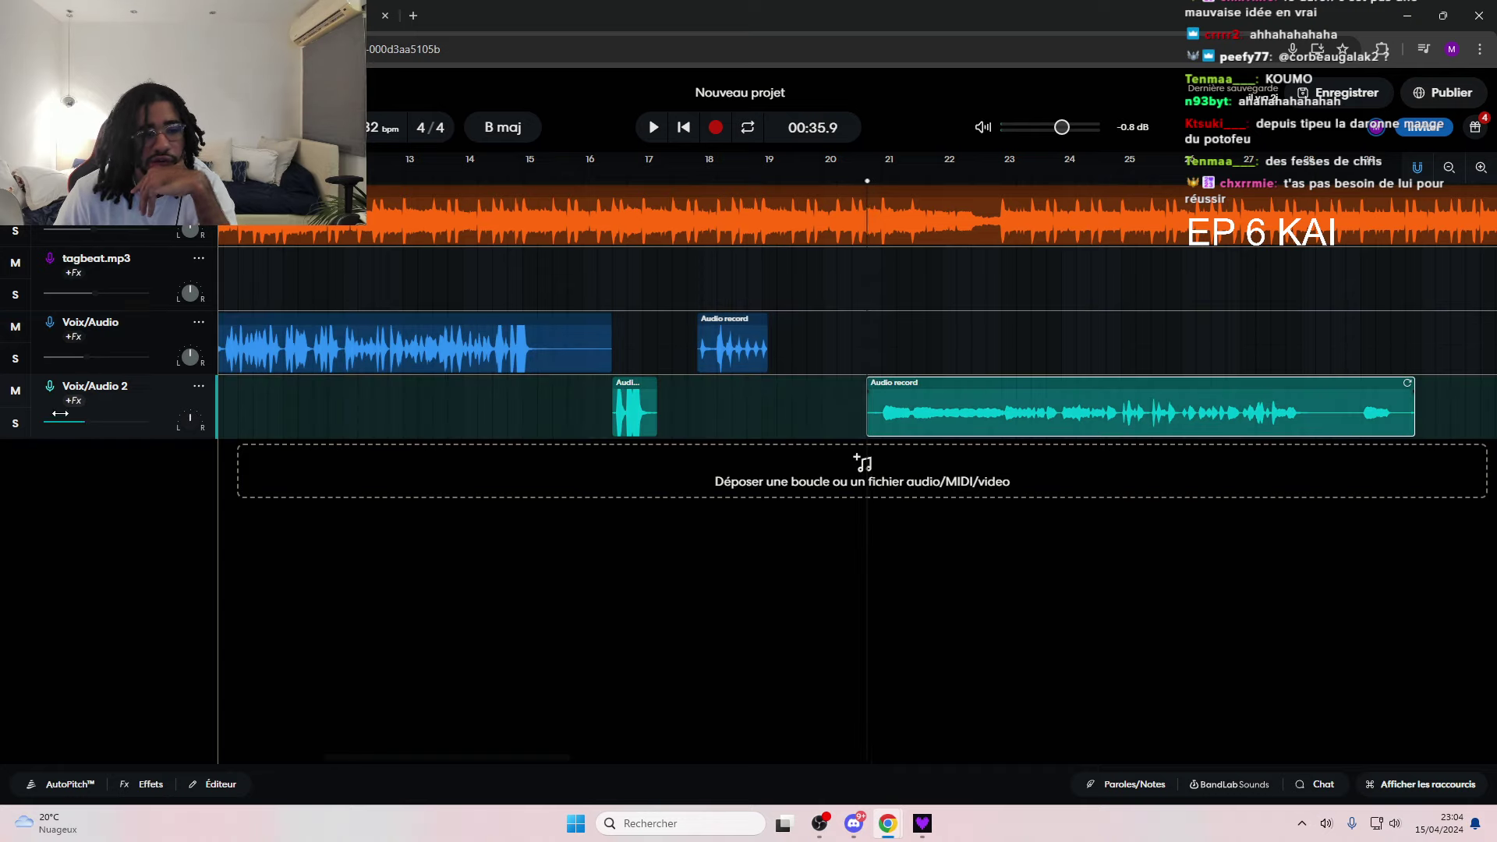
{"action": "left_click", "coordinate": [9, 423]}
{"action": "left_click", "coordinate": [11, 423]}
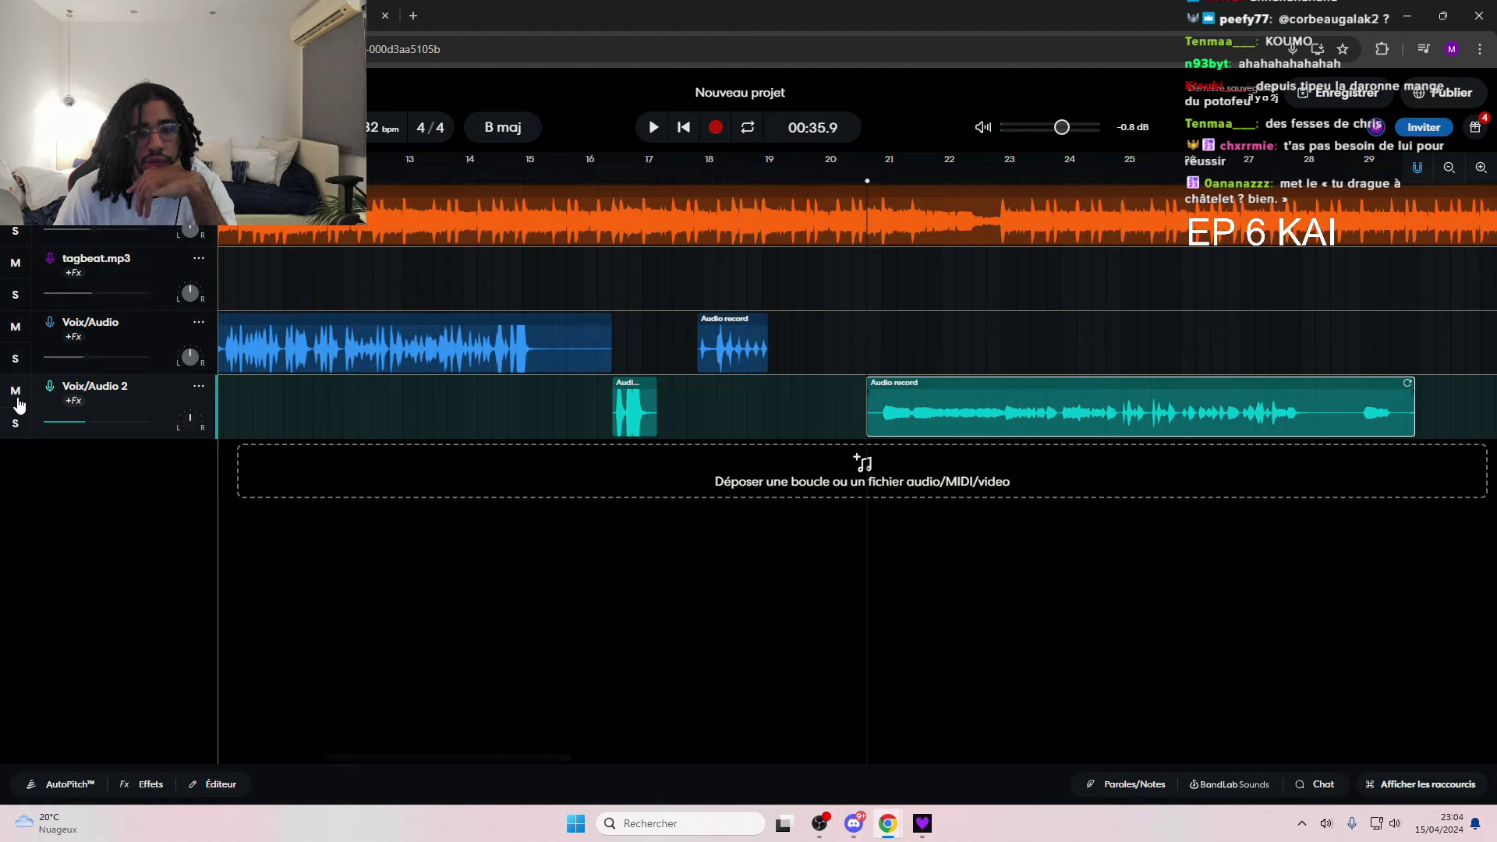
{"action": "left_click", "coordinate": [17, 391]}
- Record a take from 35.9 s on the muted Voix/Audio 2 track, over its existing long clip, and pause
{"action": "left_click", "coordinate": [625, 402]}
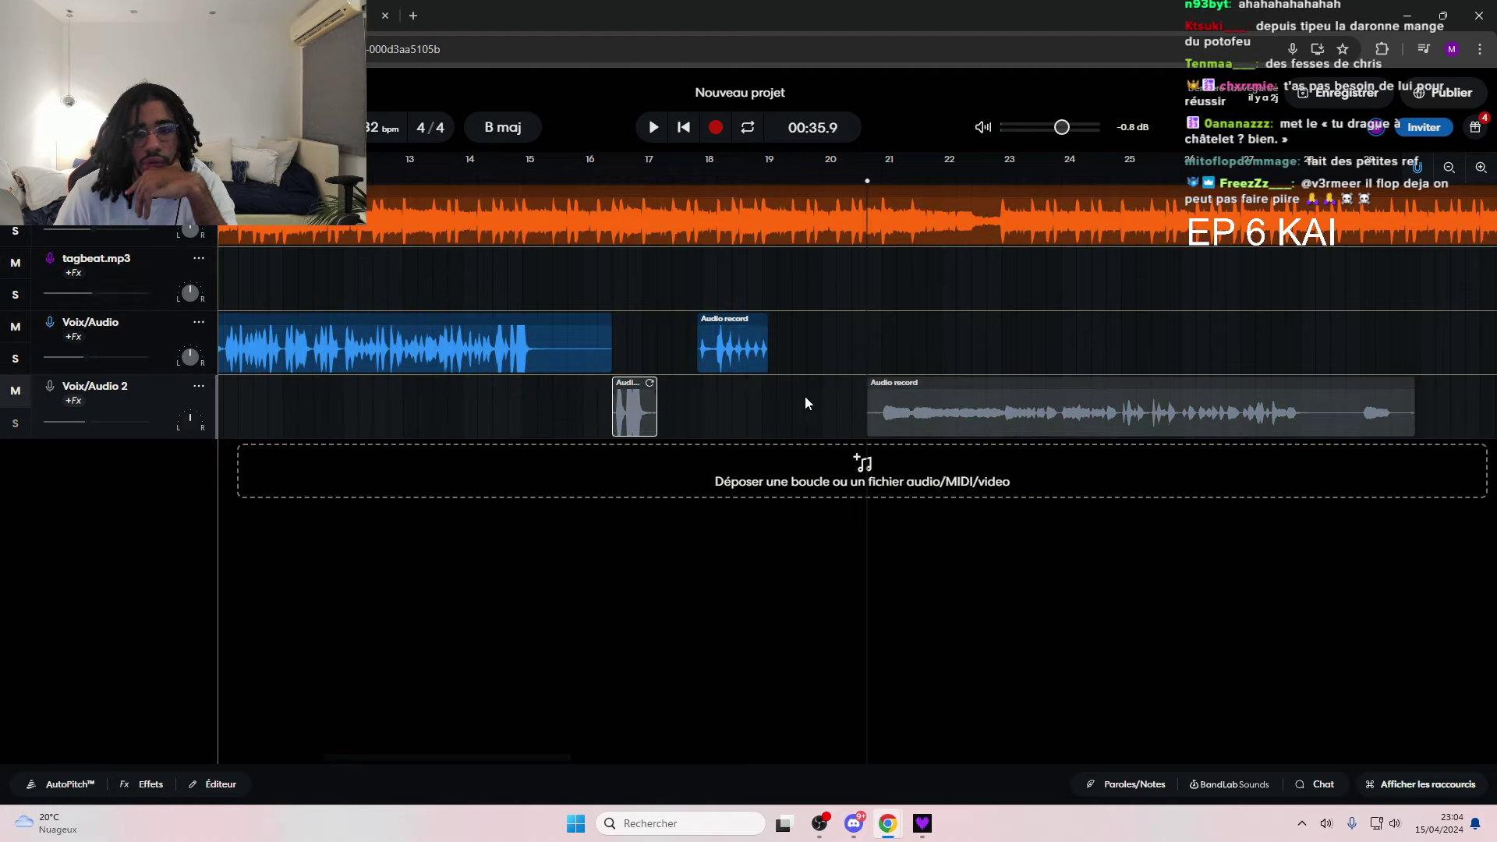
{"action": "left_click", "coordinate": [715, 127]}
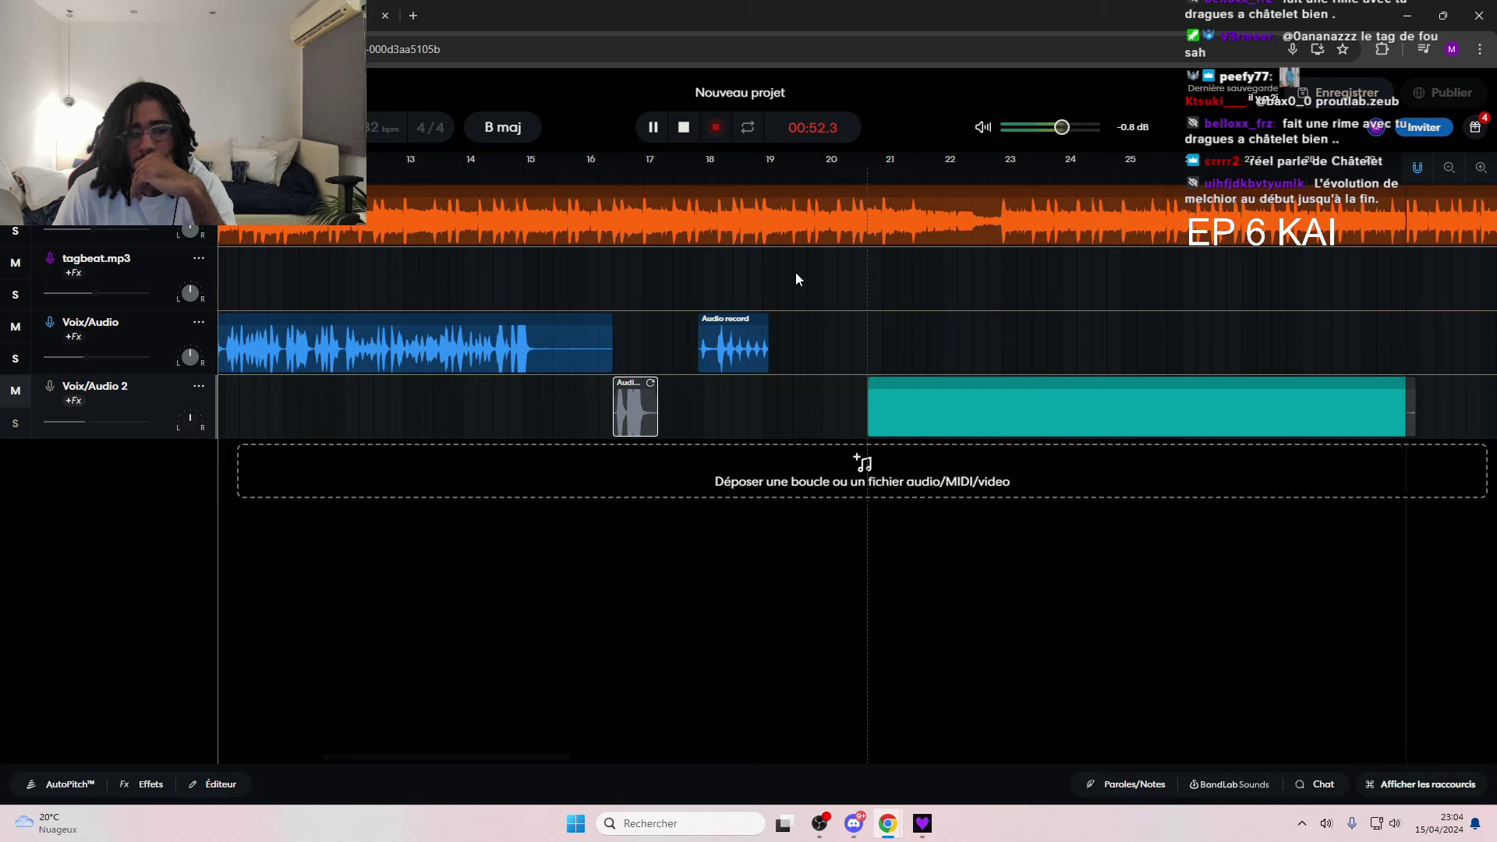
{"action": "left_click", "coordinate": [717, 128]}
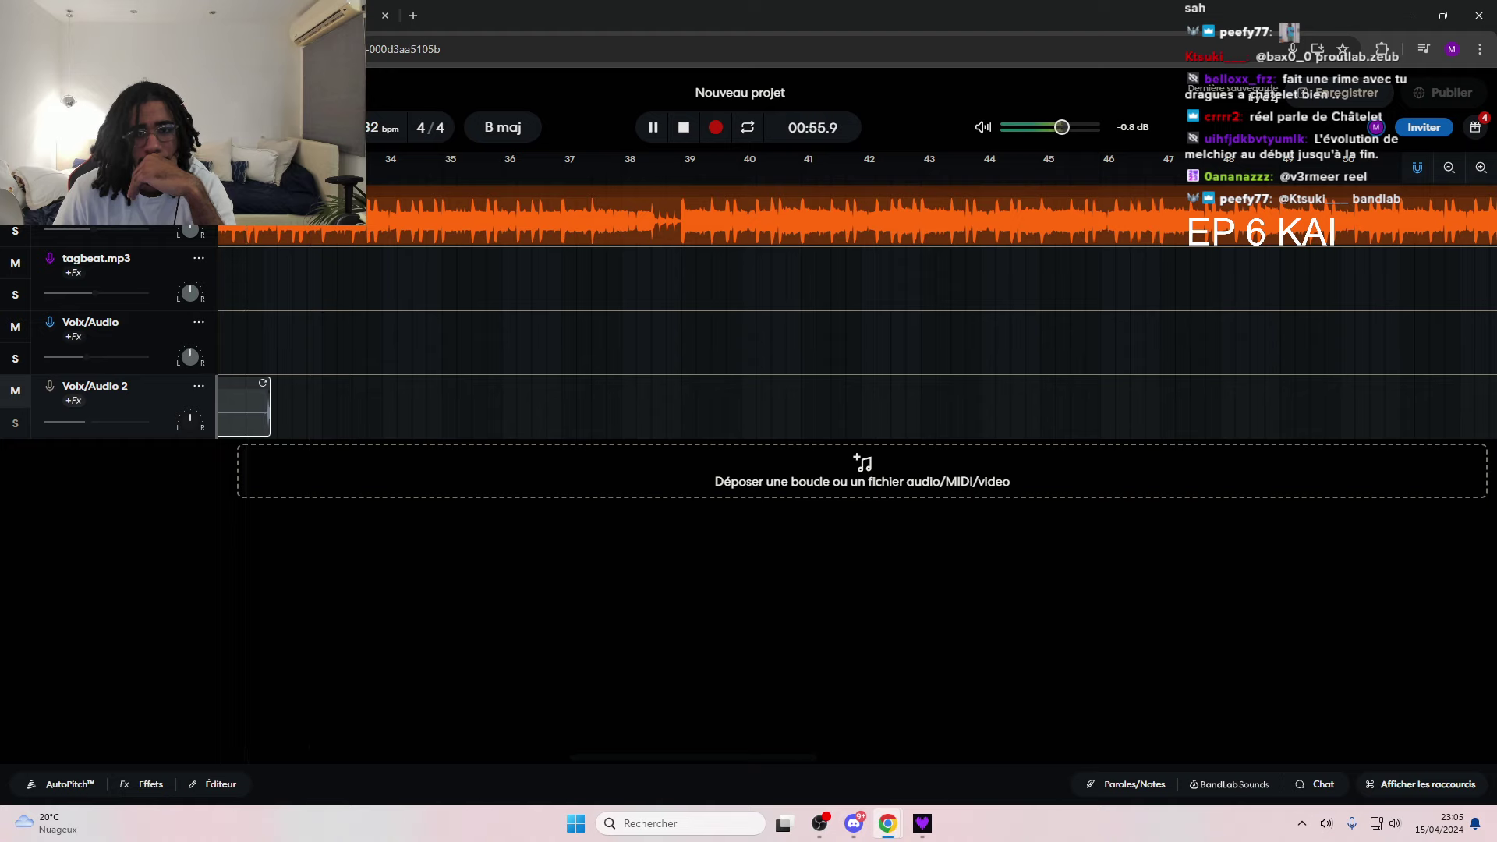
{"action": "left_click", "coordinate": [652, 128]}
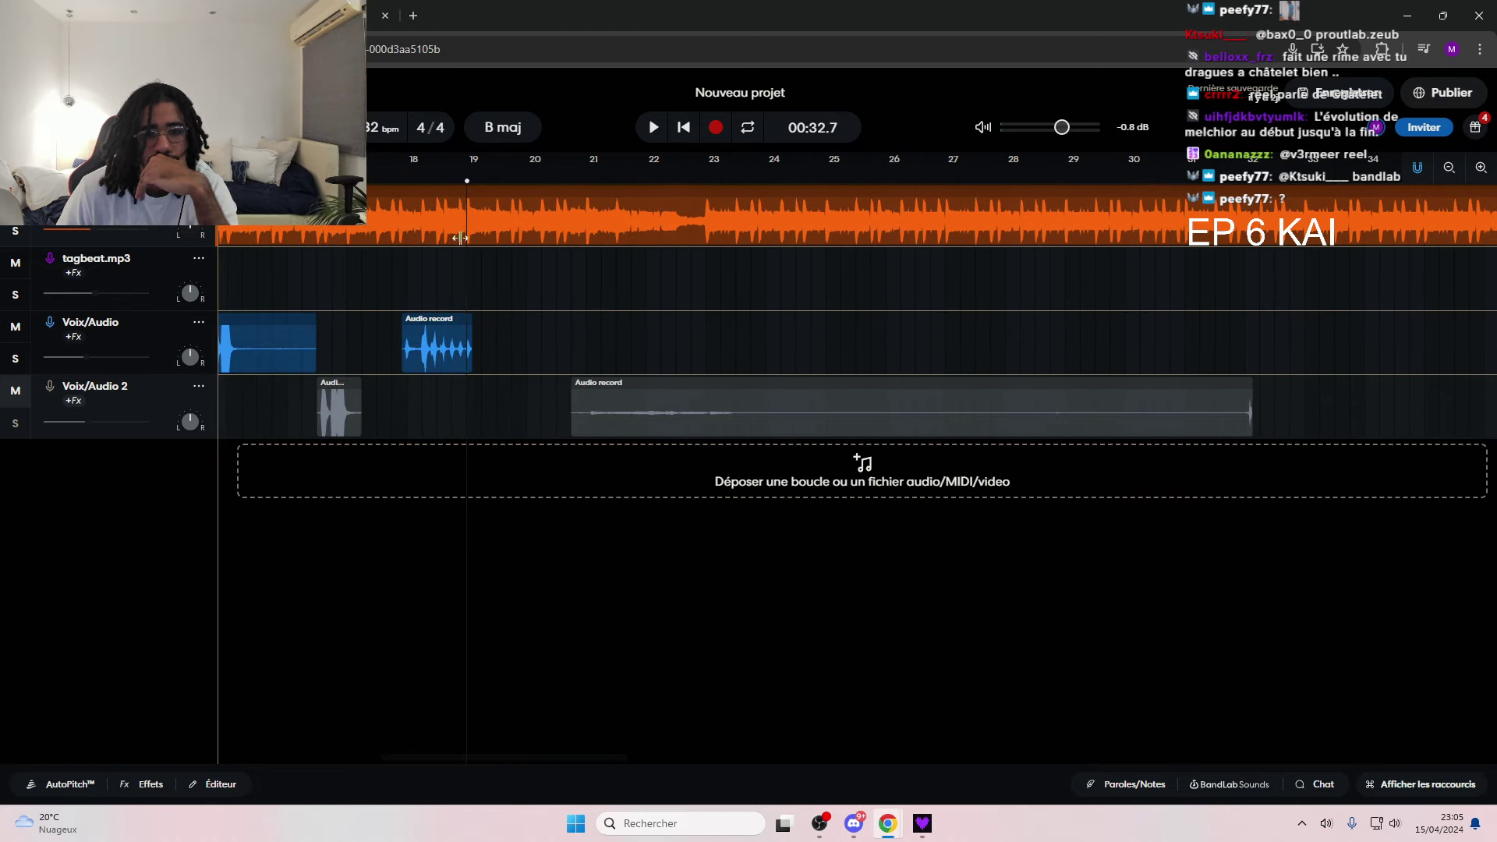
- Replay the passage from 32.7 s and reposition the playhead at 35.9 s, the start of the long clip
{"action": "left_click", "coordinate": [654, 129]}
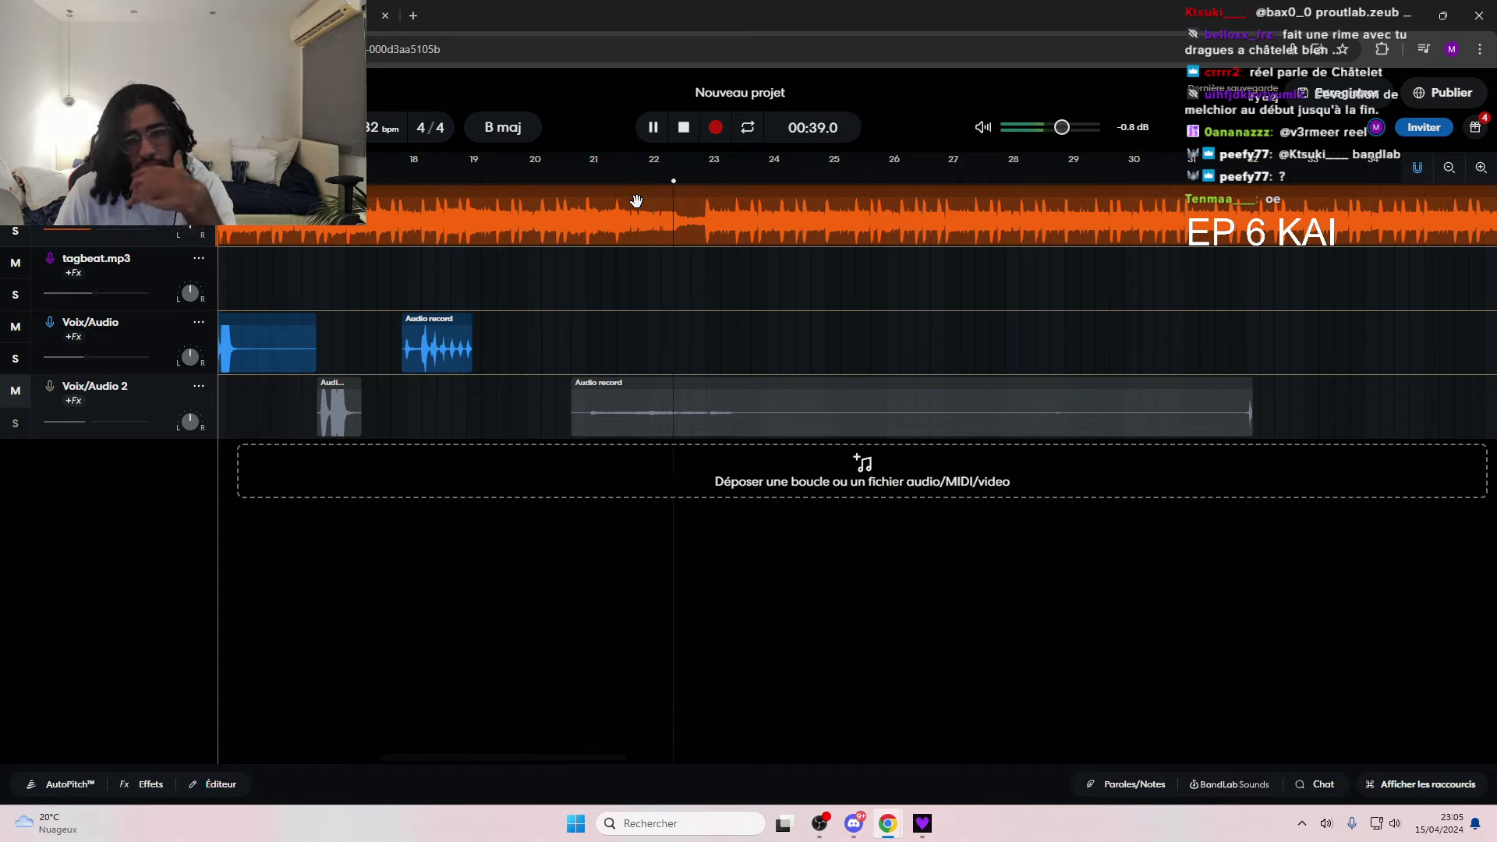
{"action": "left_click", "coordinate": [572, 172]}
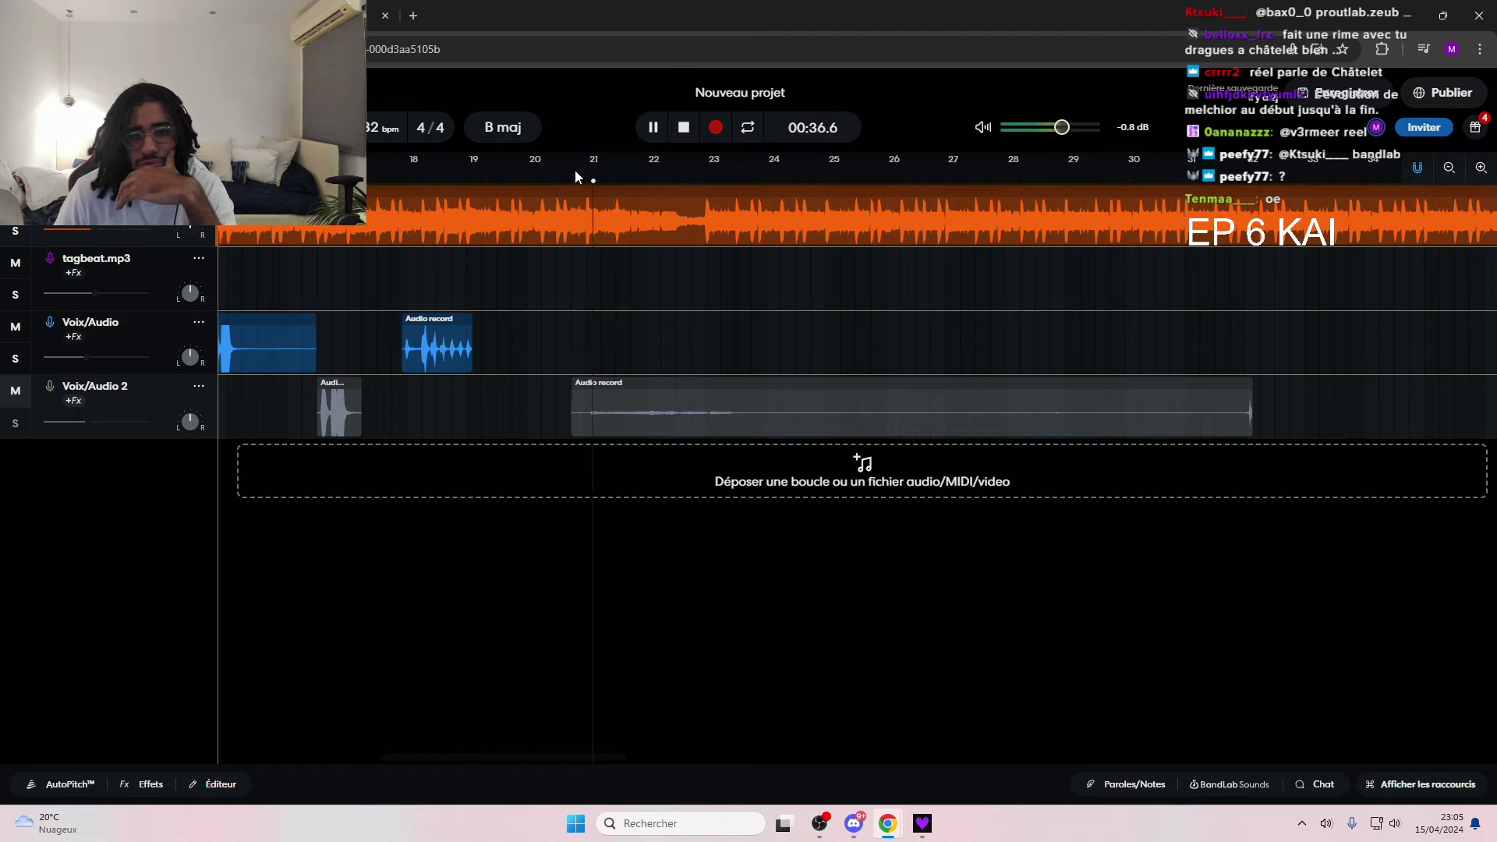
{"action": "left_click", "coordinate": [574, 170]}
{"action": "key", "text": "space"}
{"action": "left_click", "coordinate": [580, 173]}
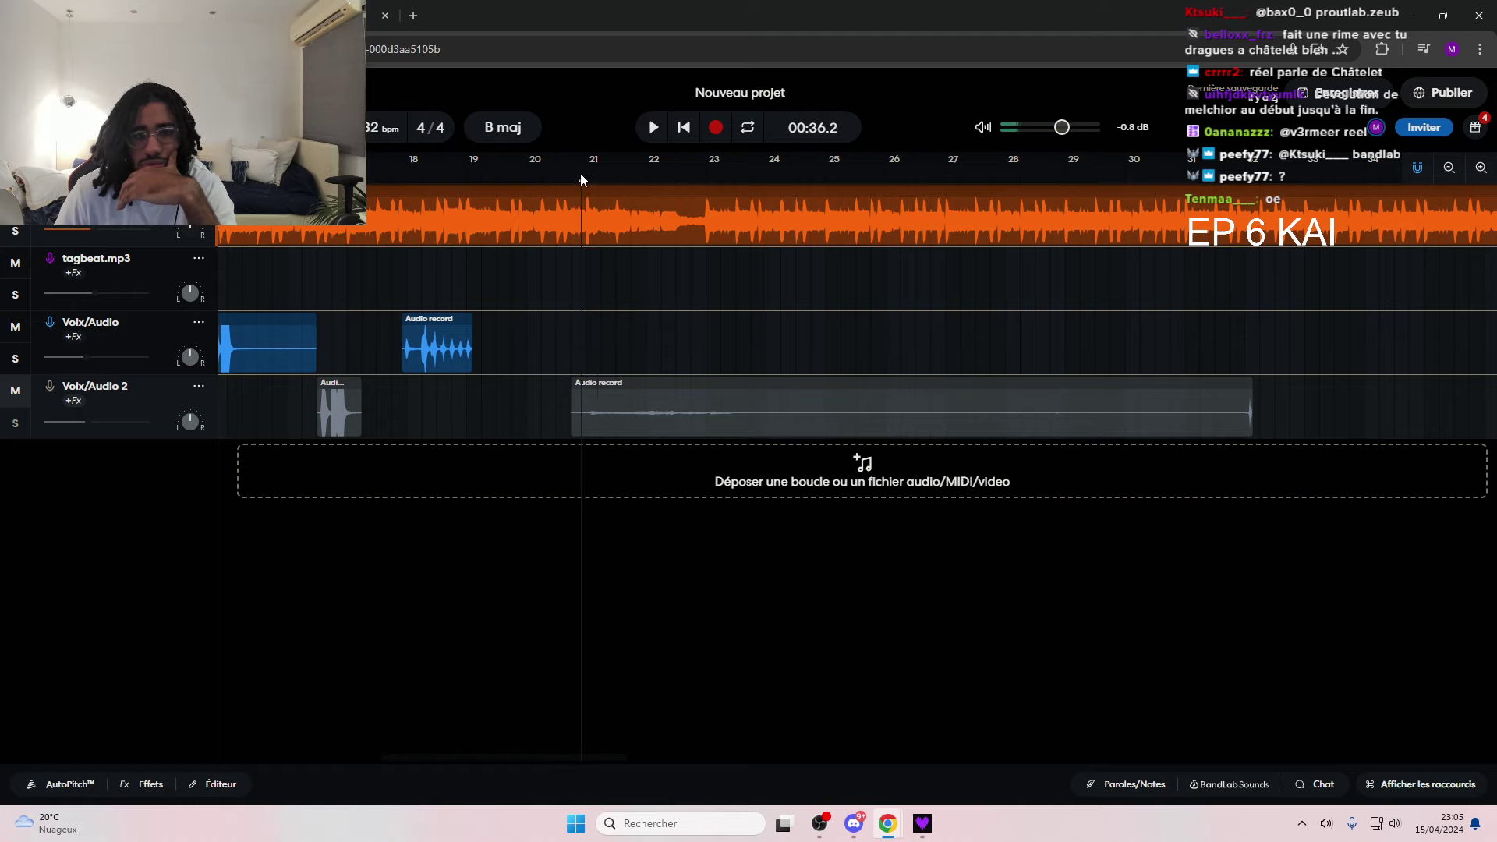
{"action": "left_click", "coordinate": [577, 180]}
{"action": "left_click", "coordinate": [716, 127]}
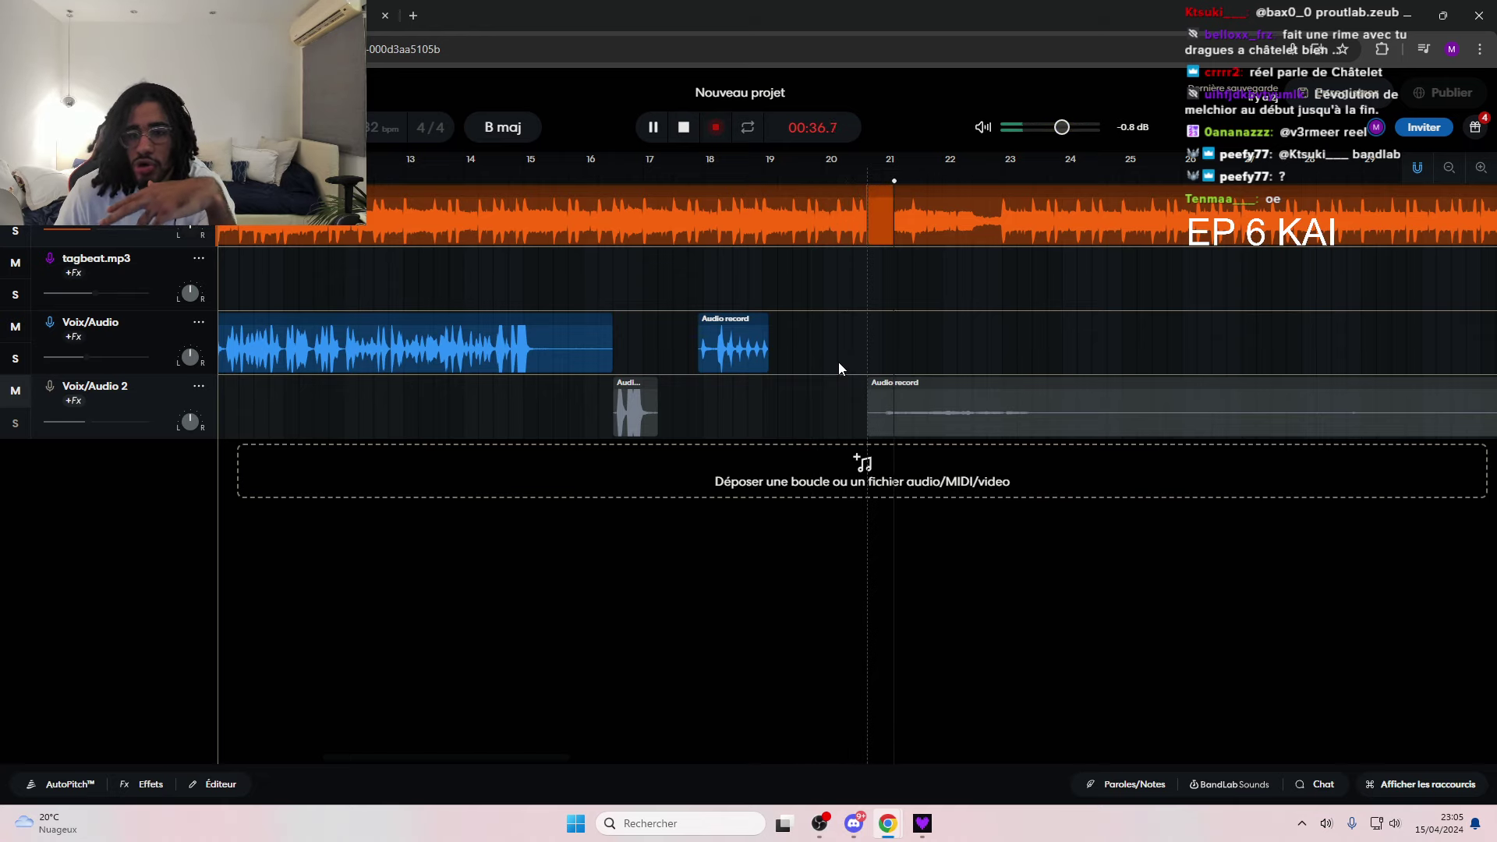
{"action": "key", "text": "space"}
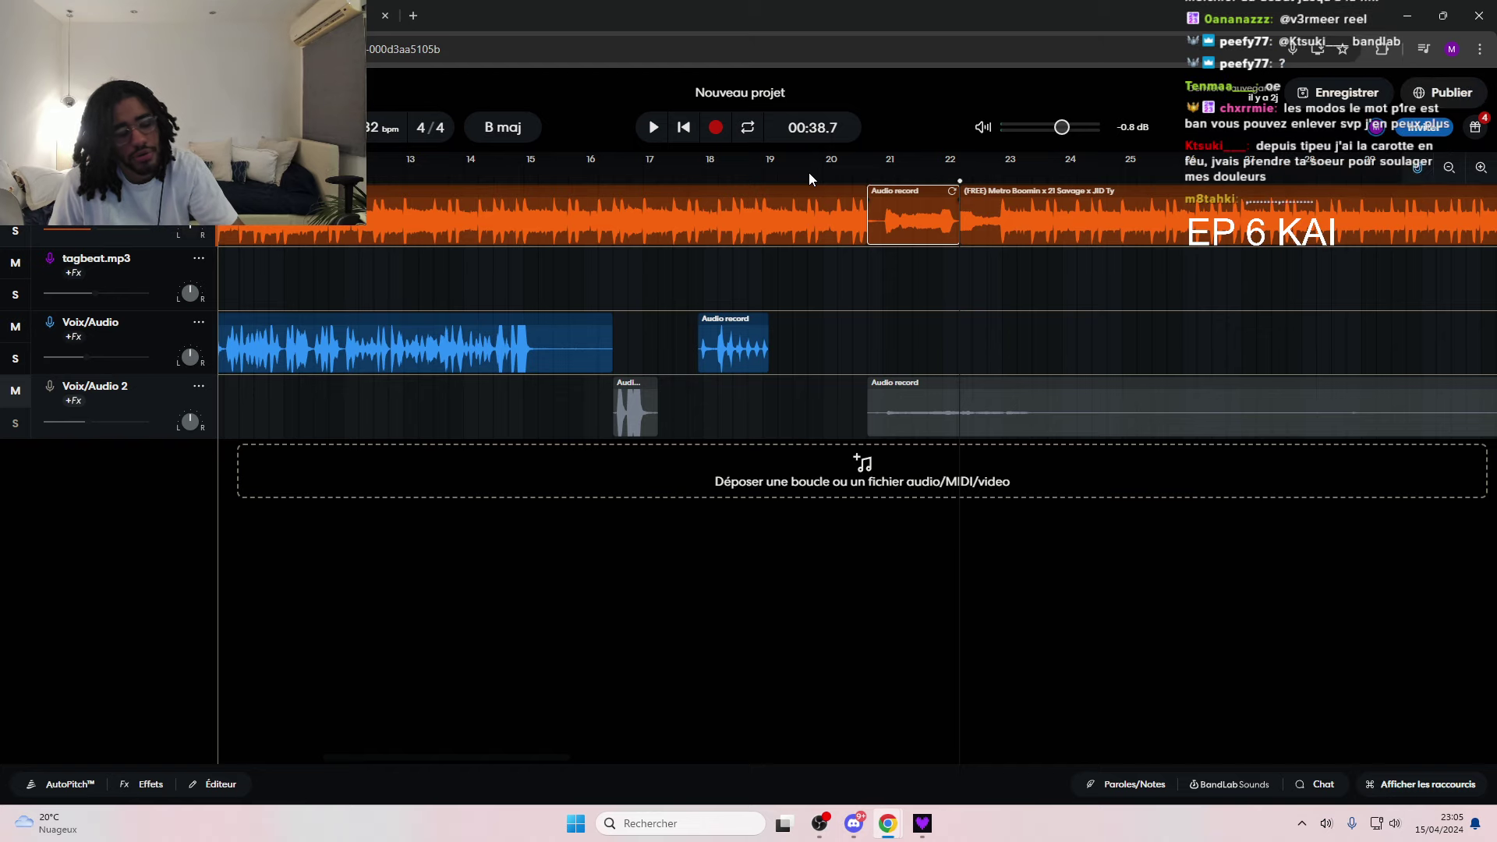
{"action": "key", "text": "ctrl+z"}
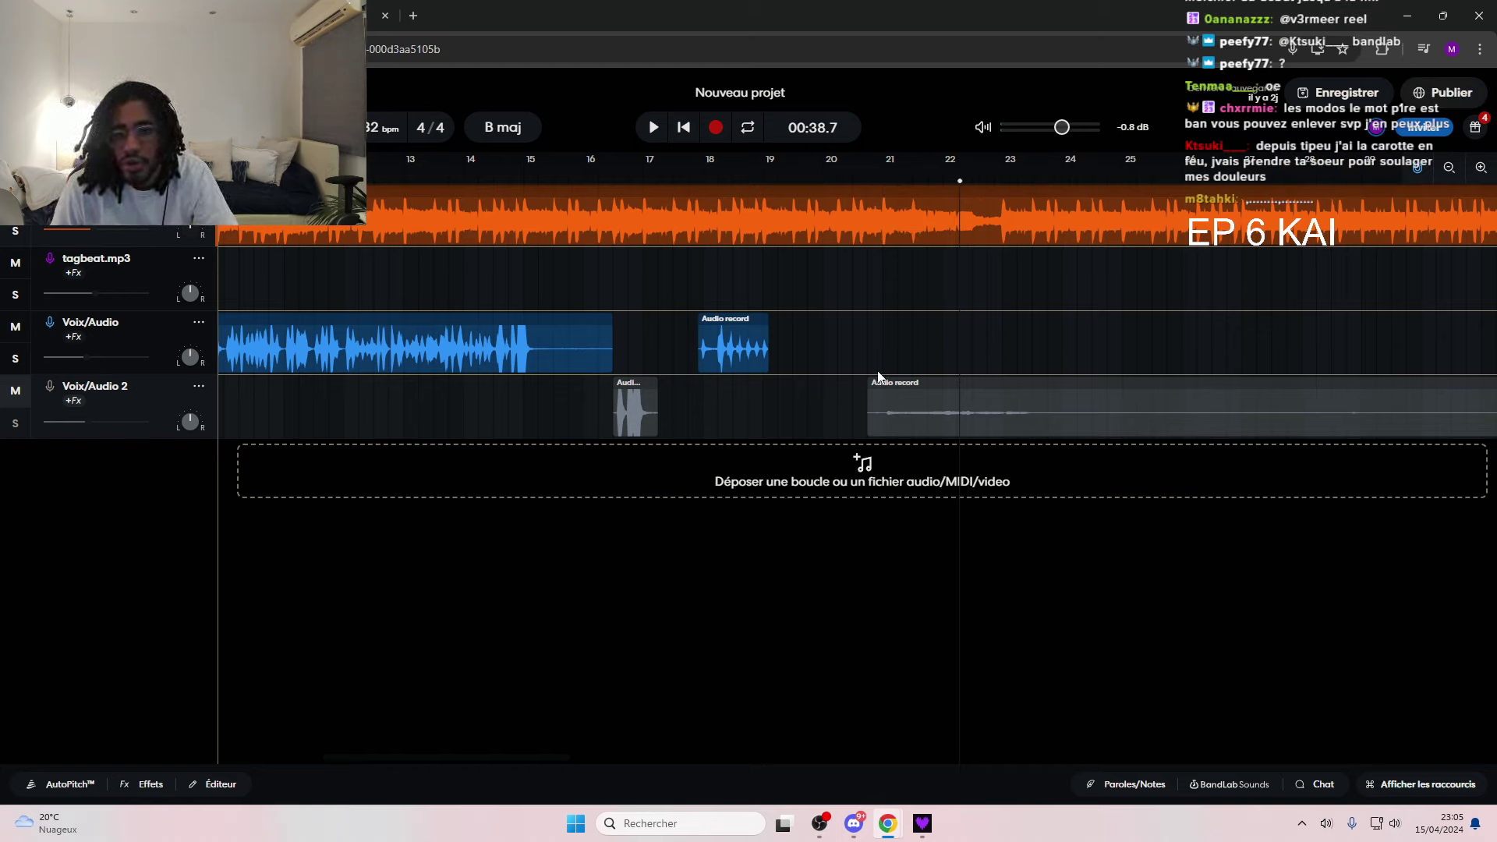
- Record a trial vocal take on the Voix/Audio track from 35.9 s to about 43.9 s, and delete it after a short listen
{"action": "left_click", "coordinate": [869, 338]}
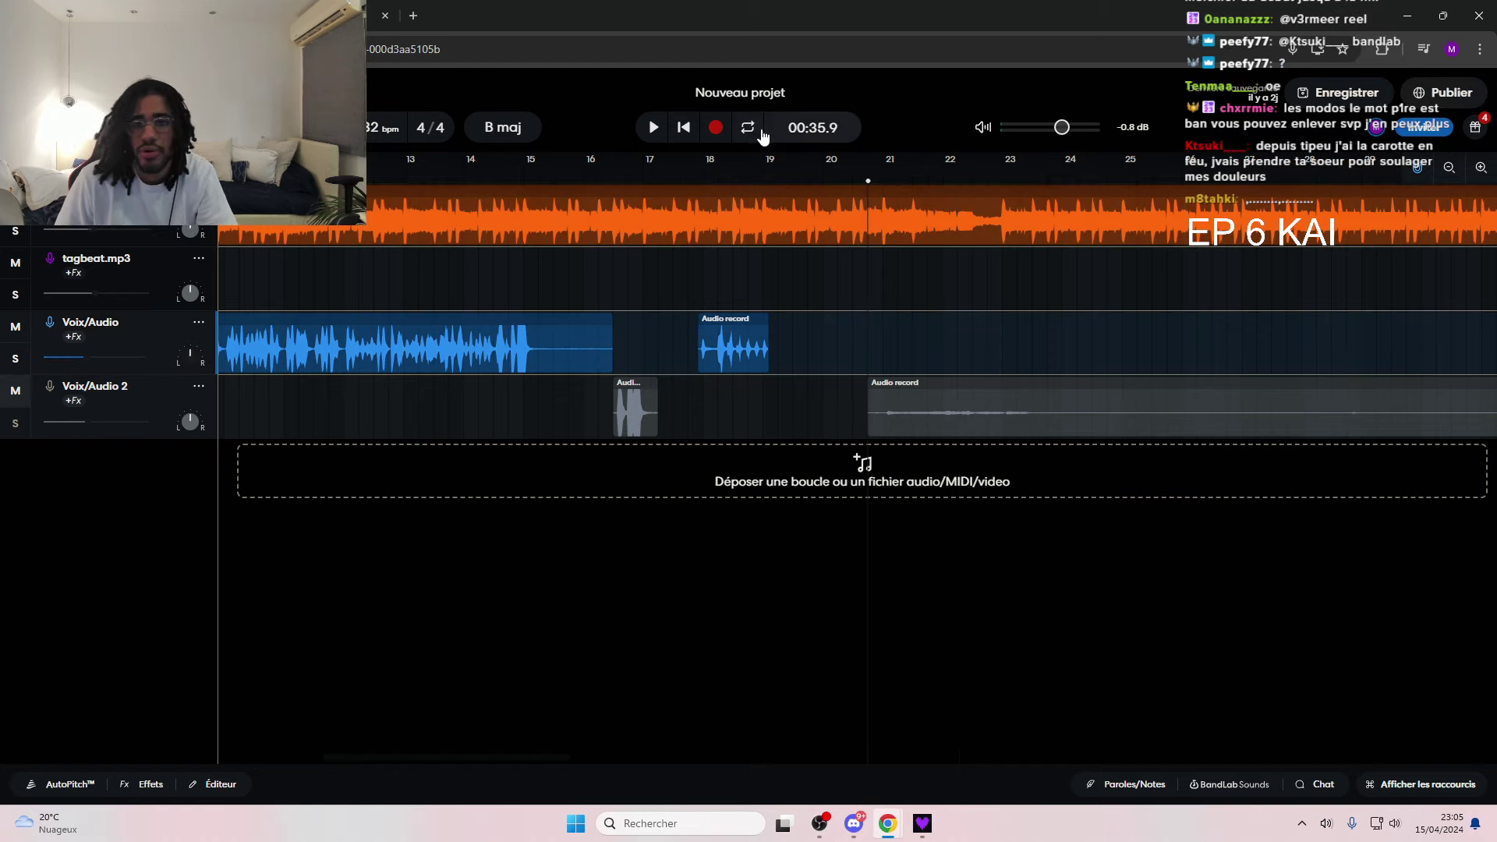
{"action": "left_click", "coordinate": [715, 127]}
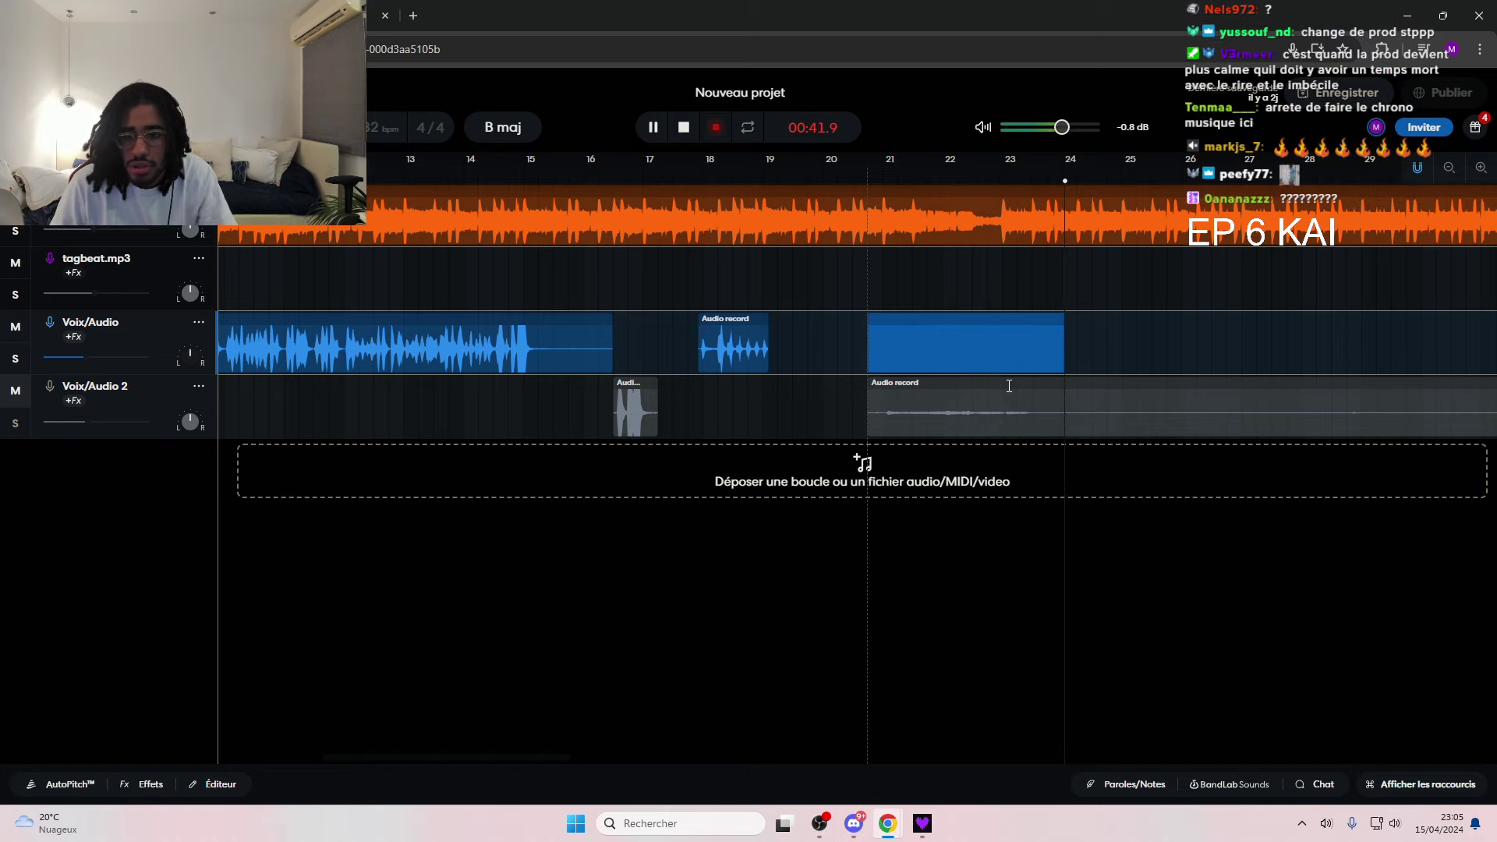
{"action": "left_click", "coordinate": [715, 127]}
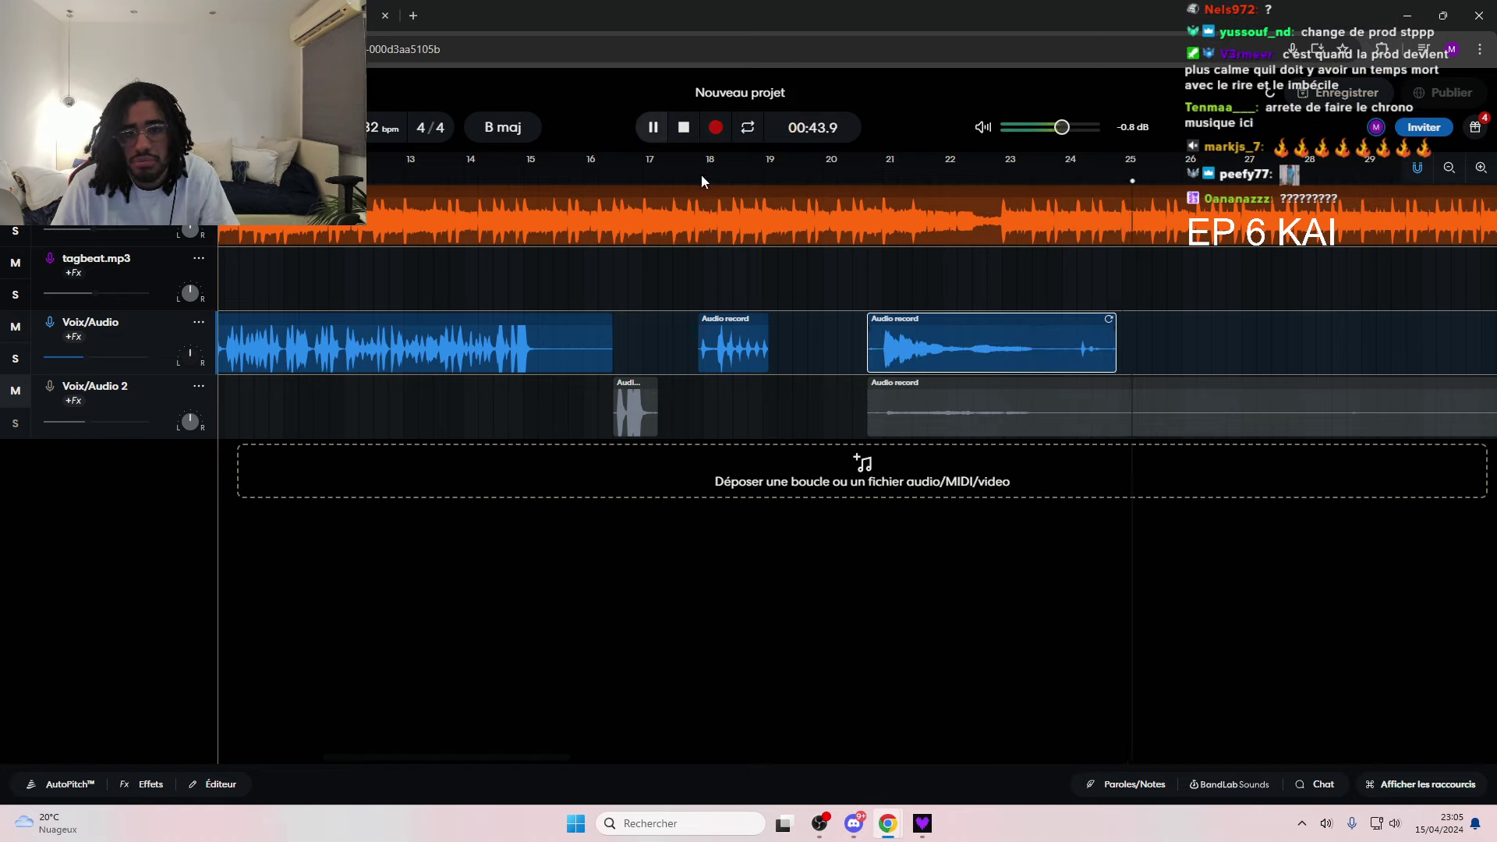
{"action": "left_click", "coordinate": [869, 269]}
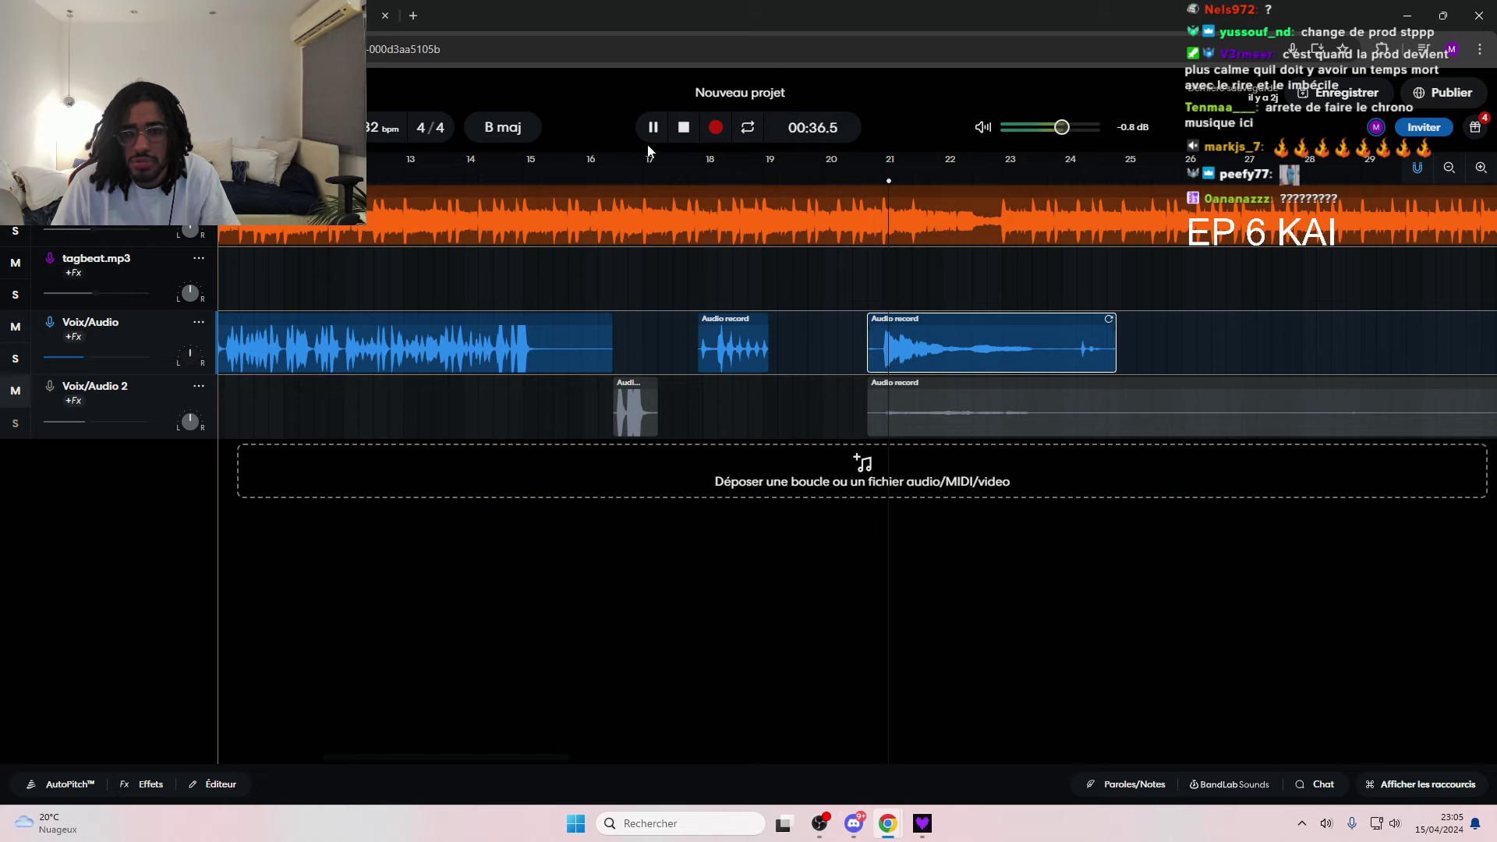
{"action": "key", "text": "space"}
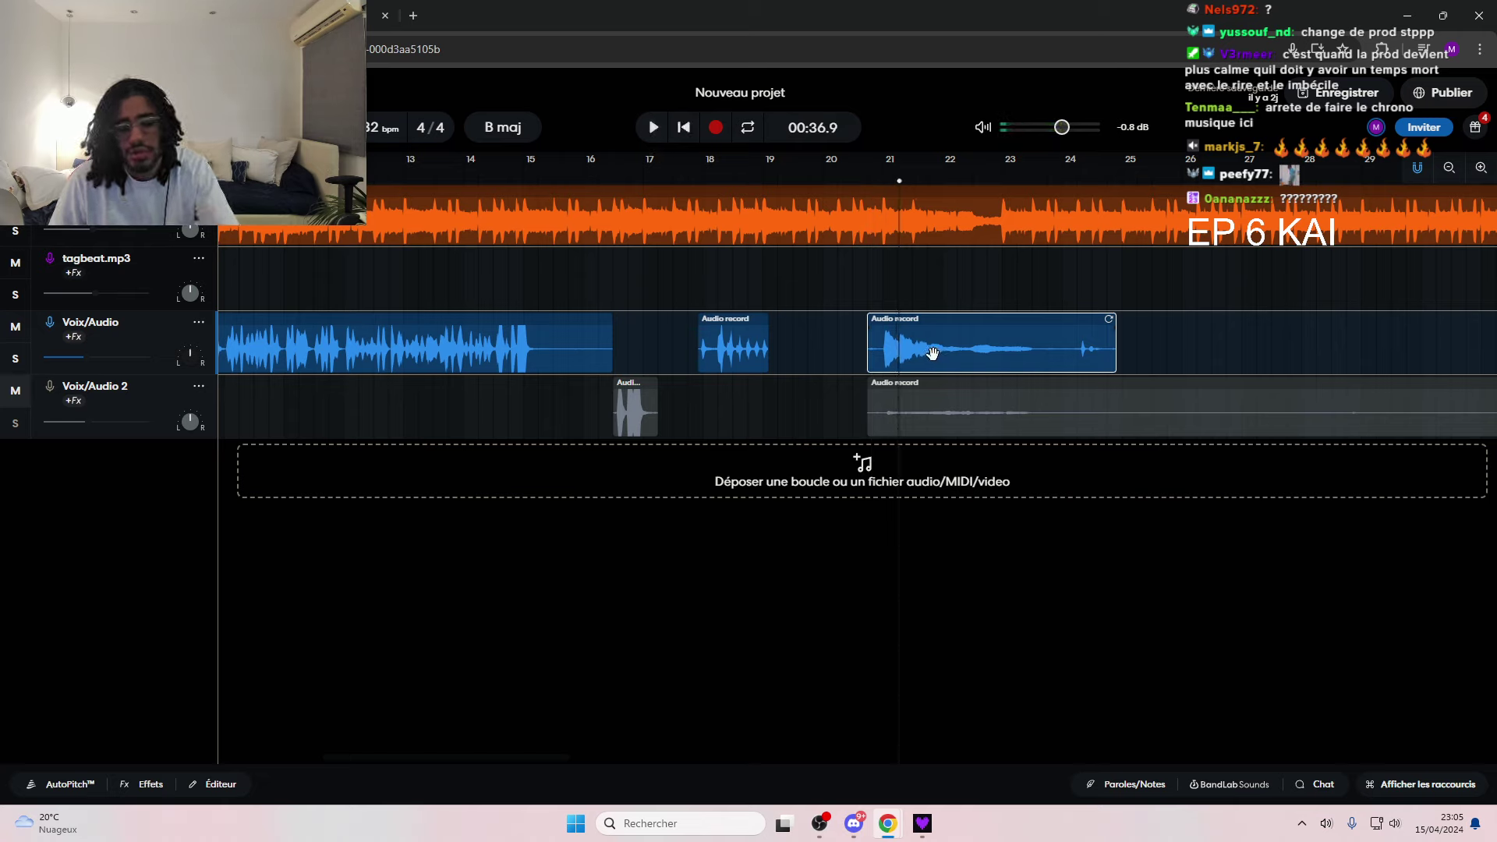
{"action": "key", "text": "Delete"}
- Try another vocal take on the Voix/Audio track from 35.9 s to about 54.7 s, and delete it
{"action": "left_click_drag", "start_coordinate": [874, 182], "coordinate": [868, 183]}
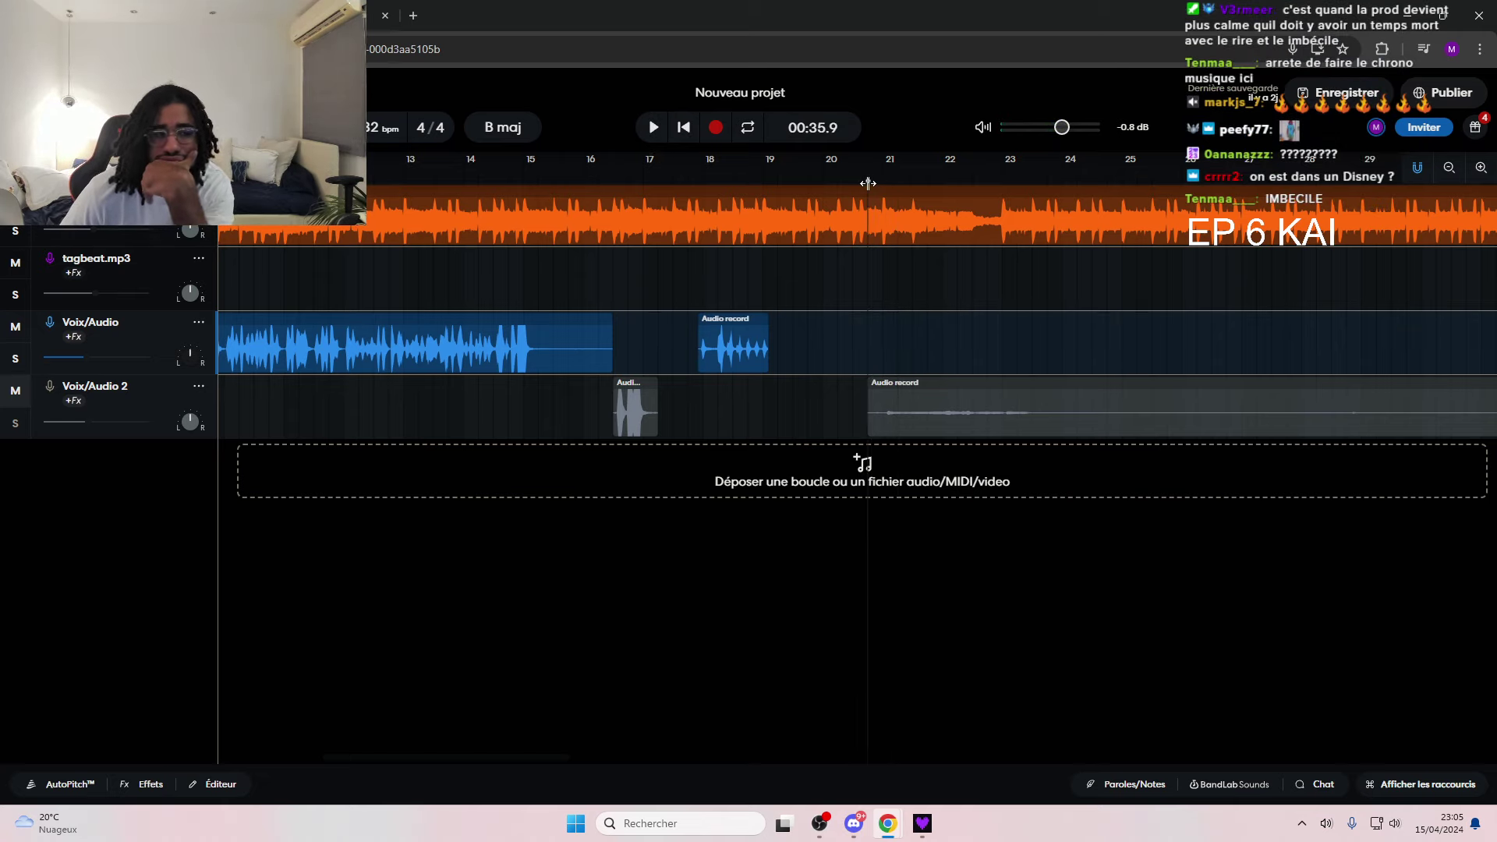
{"action": "key", "text": "r"}
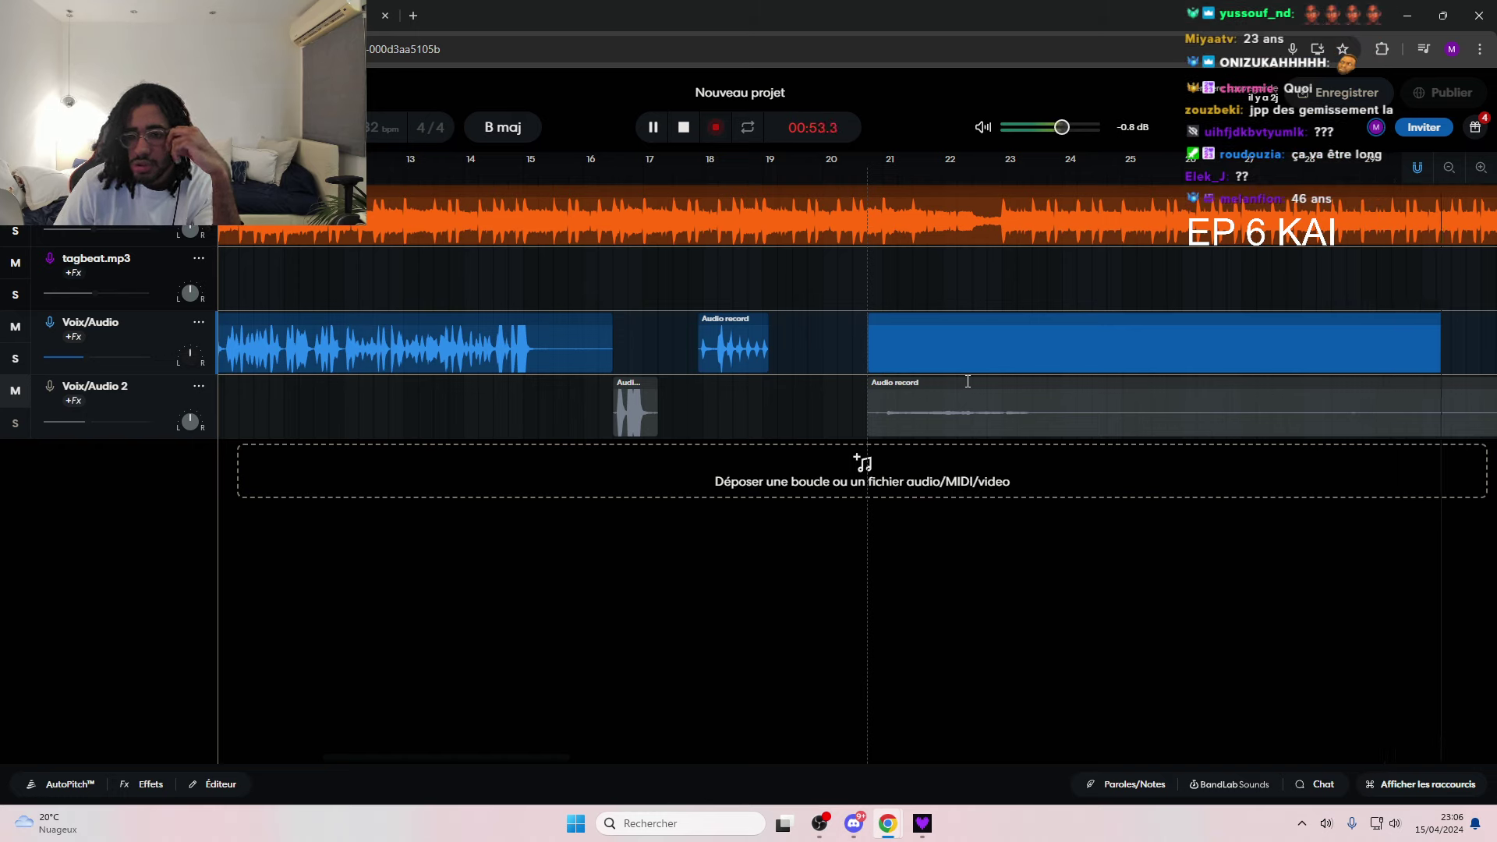
{"action": "key", "text": "space"}
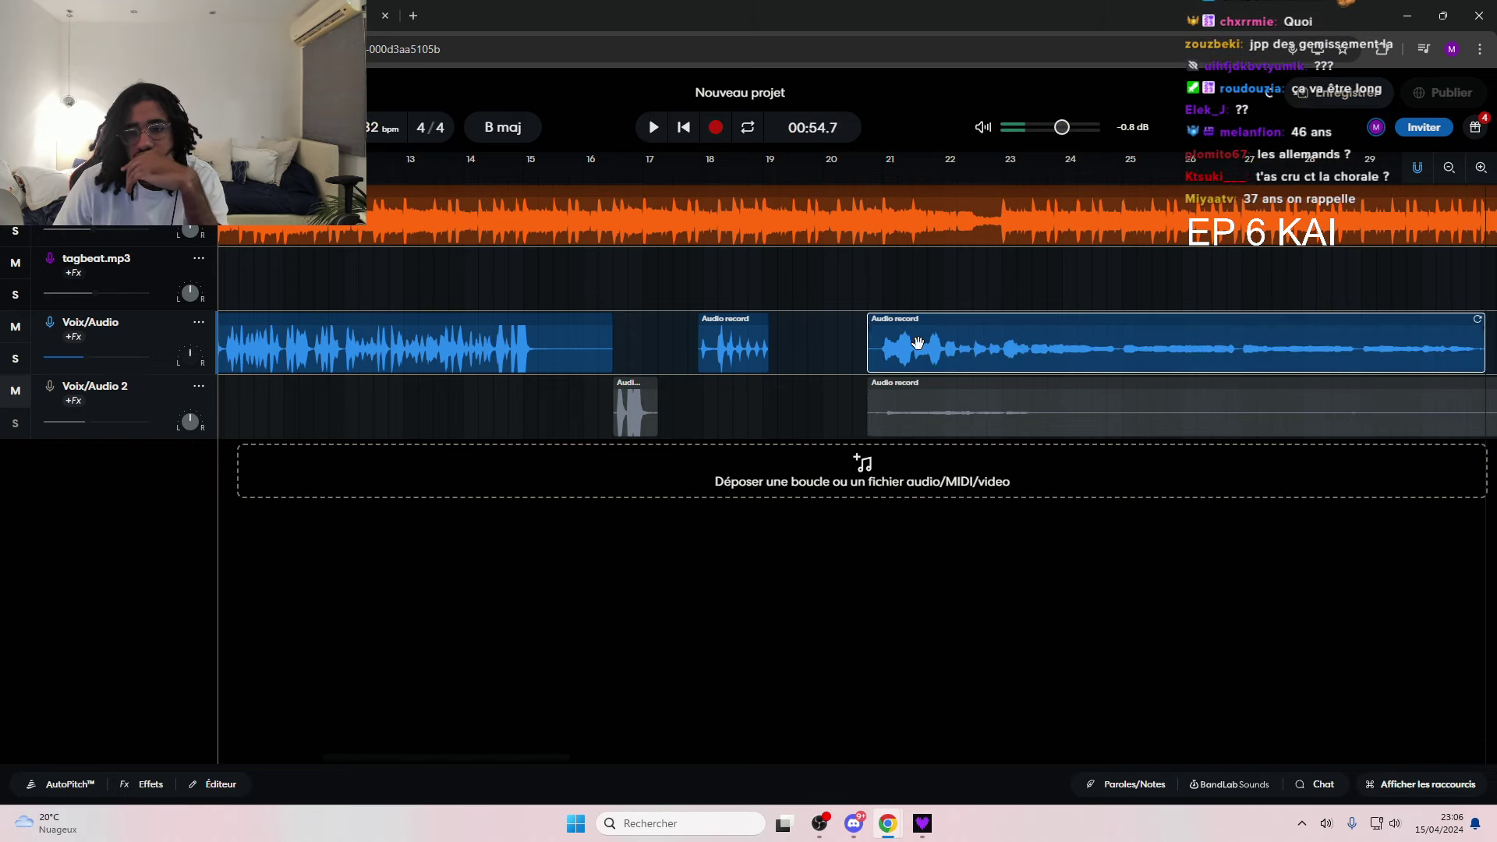
{"action": "key", "text": "Delete"}
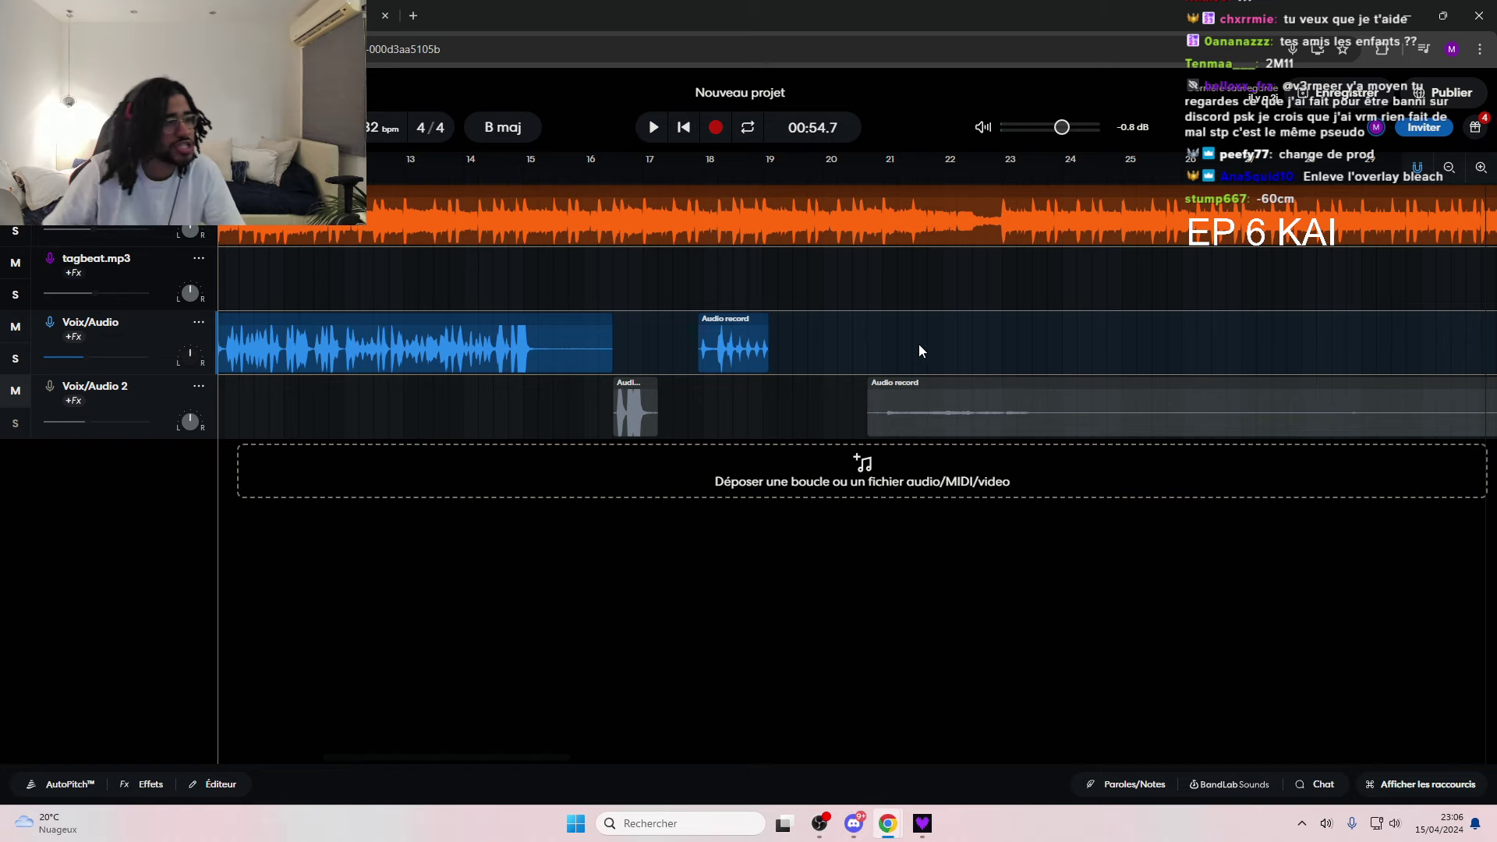
- Play the beat from 35.9 s with the Voix/Audio 2 track muted
{"action": "key", "text": "alt+Tab"}
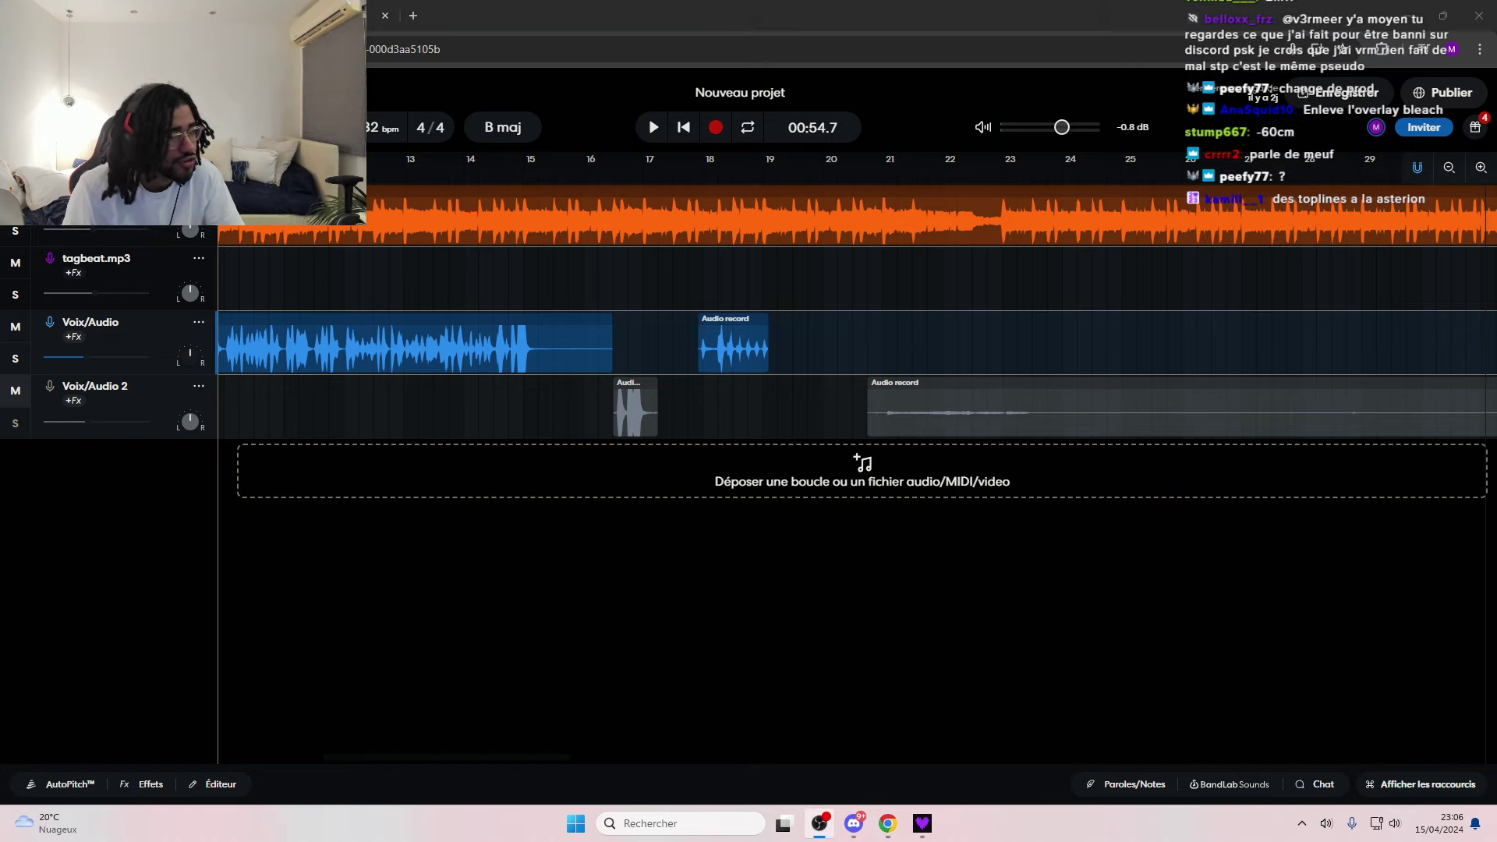
{"action": "left_click", "coordinate": [869, 178]}
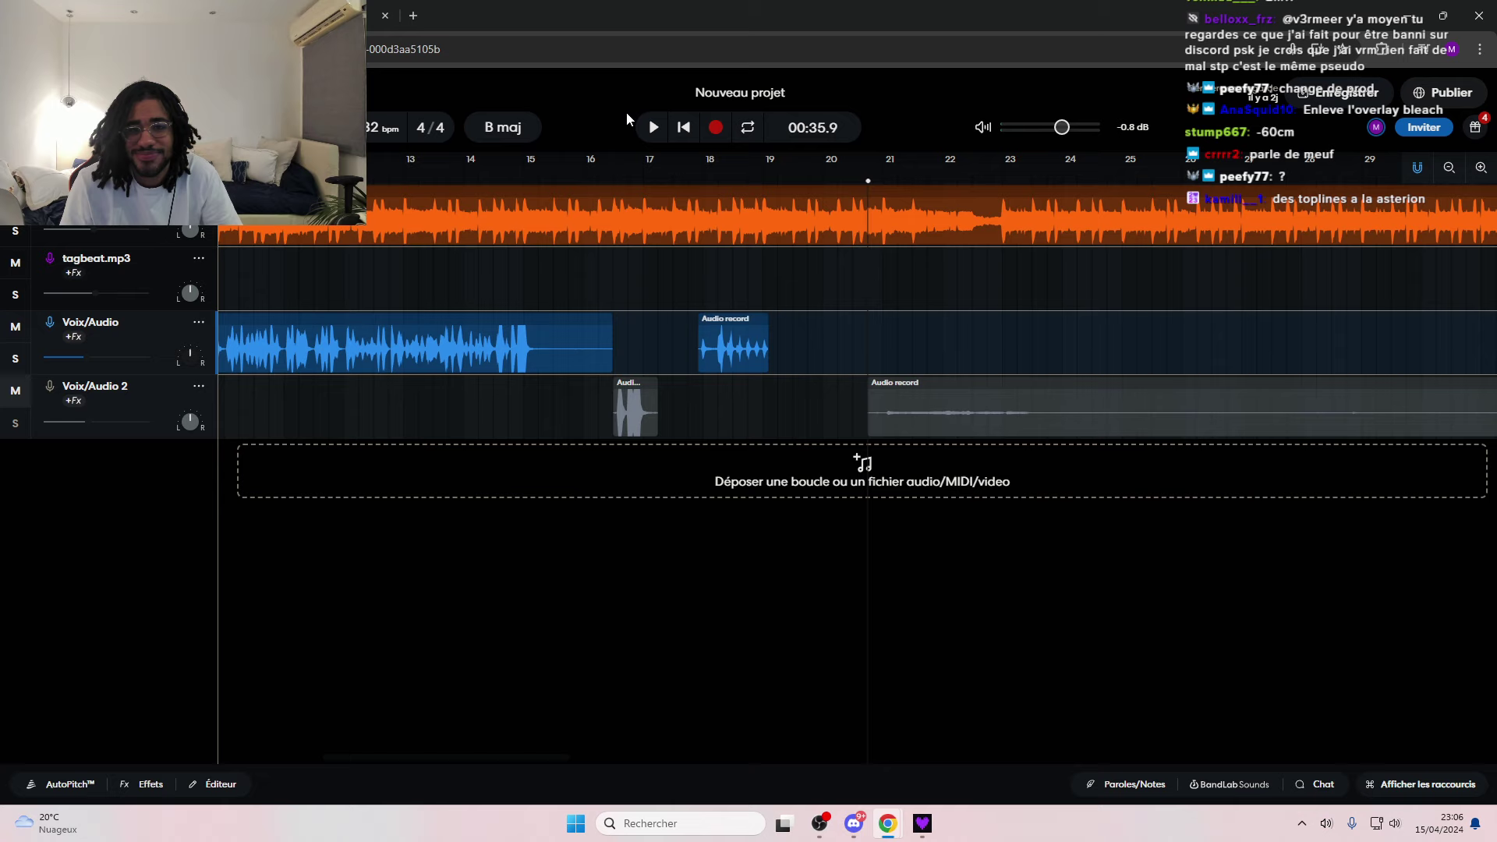
{"action": "left_click", "coordinate": [654, 127]}
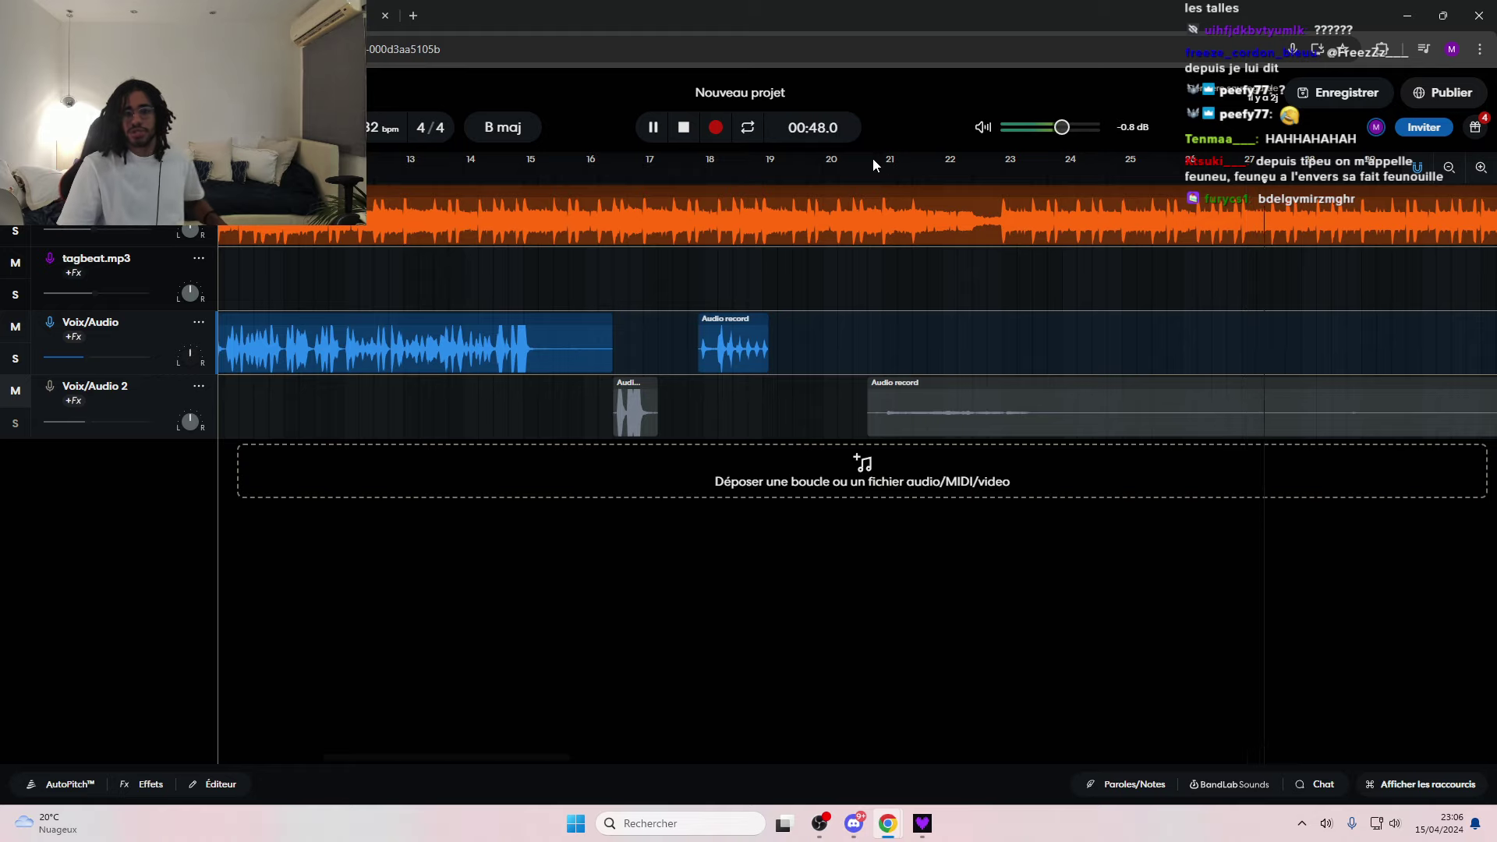
- Stop the beat playback, record a trial vocal take on the Voix/Audio track from 35.9 s to about 47 s, and delete it
{"action": "left_click", "coordinate": [664, 132]}
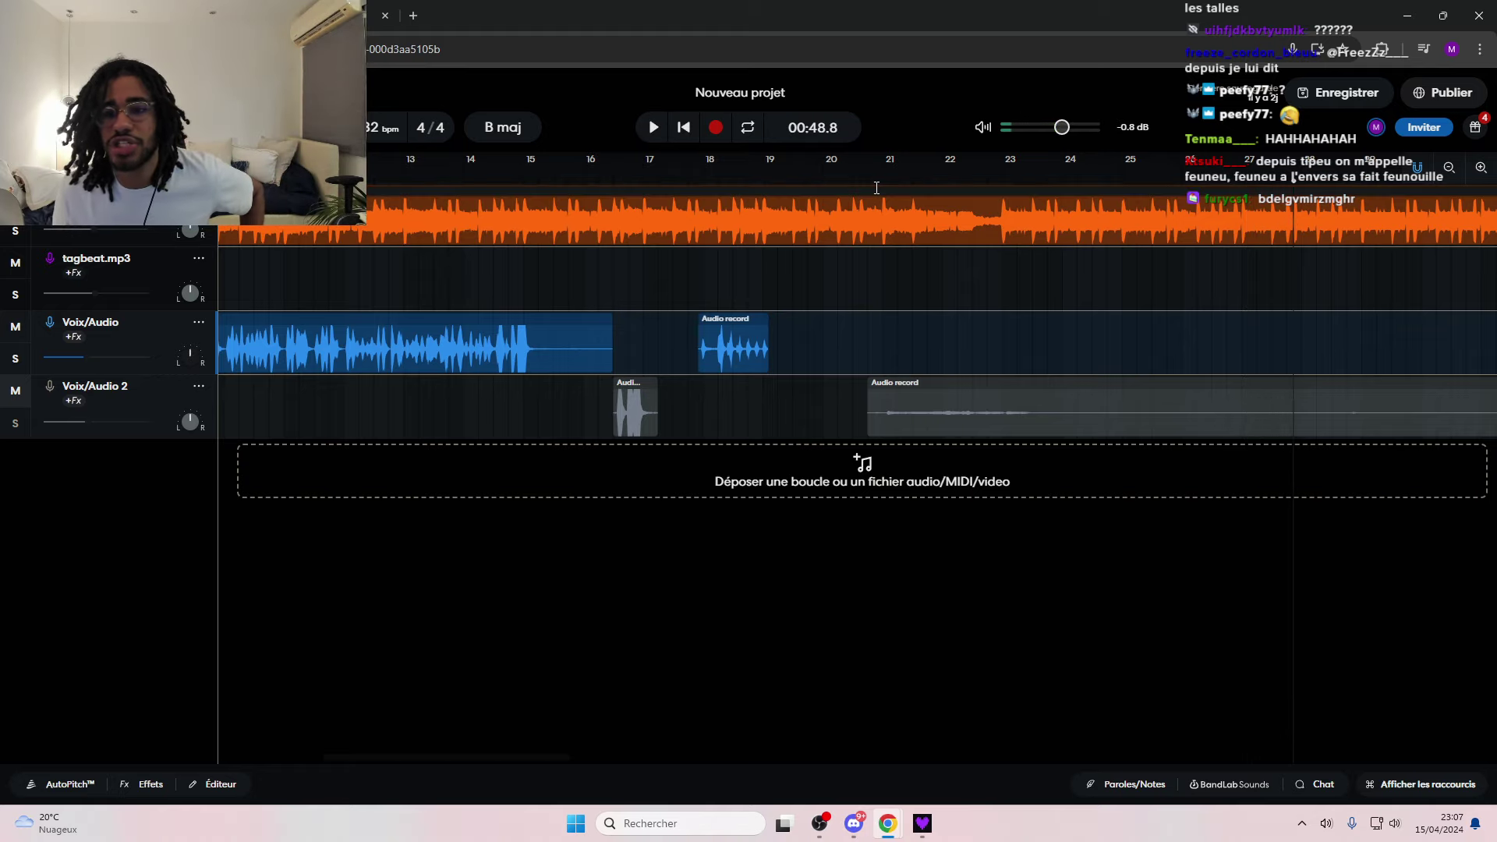
{"action": "left_click", "coordinate": [869, 180]}
{"action": "left_click", "coordinate": [715, 127]}
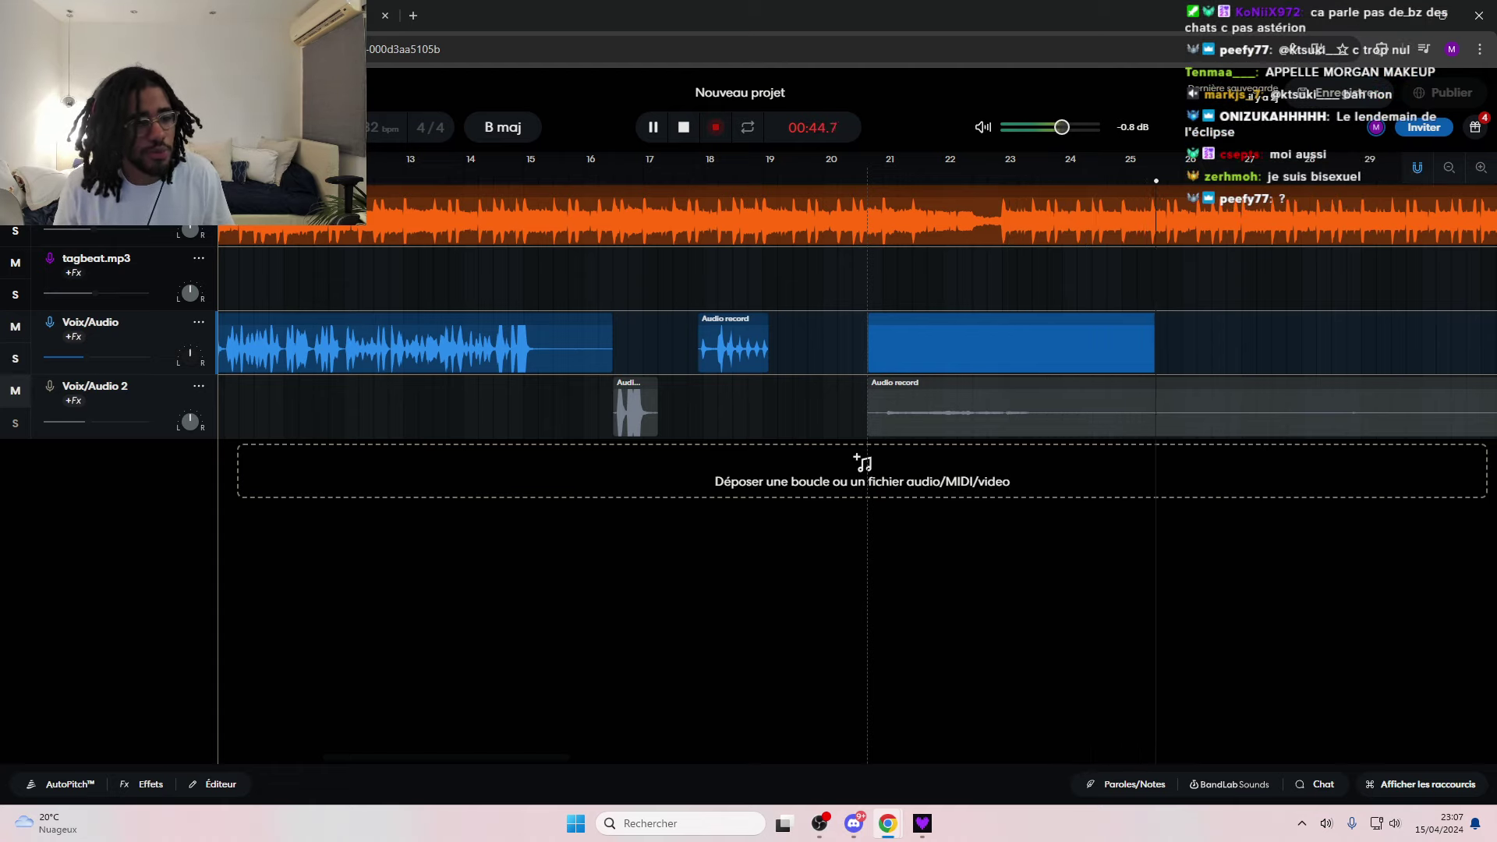
{"action": "left_click", "coordinate": [716, 127]}
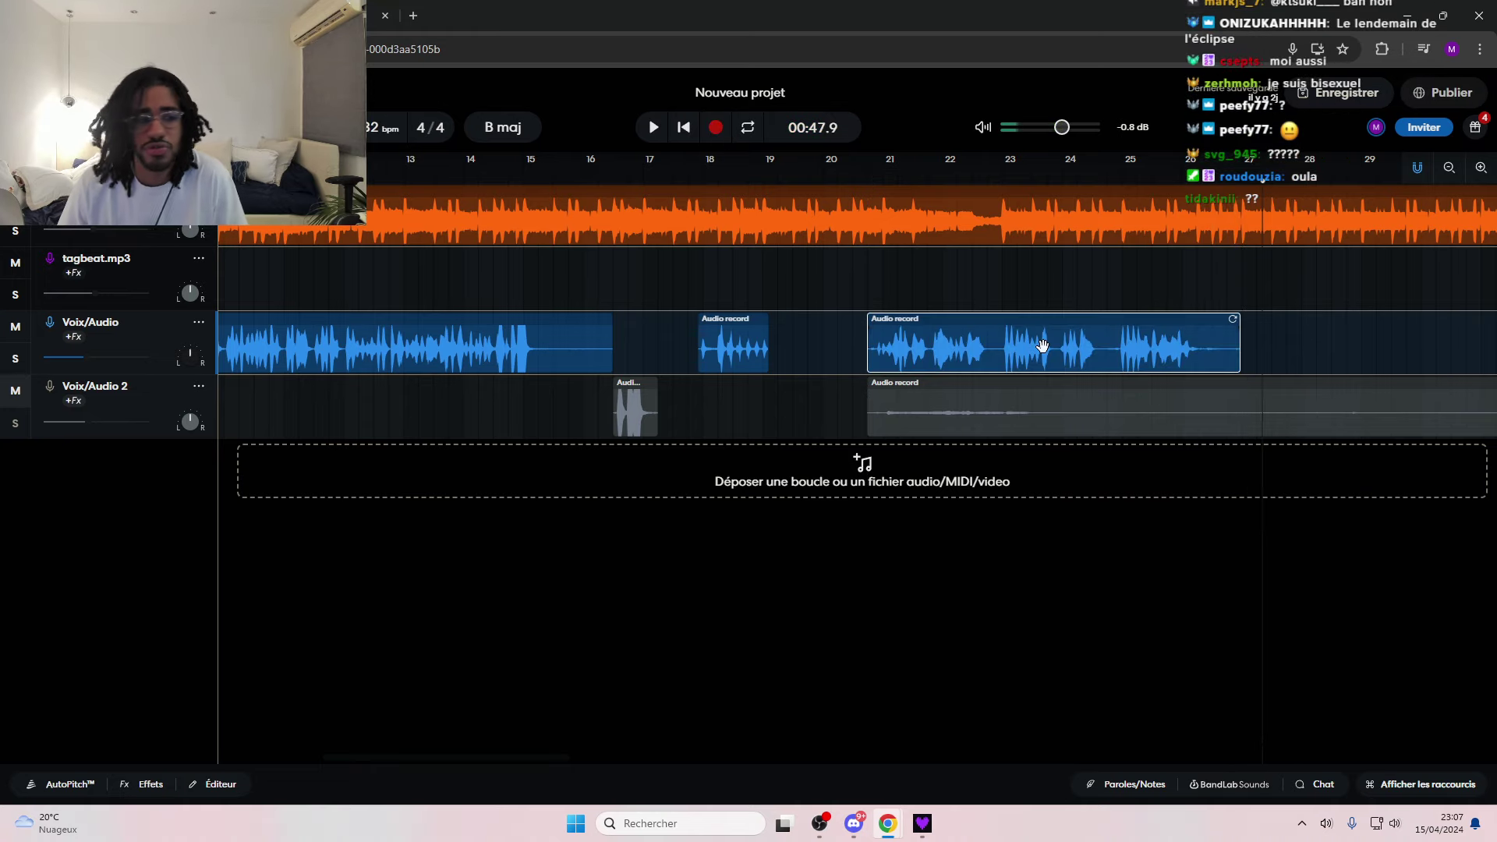
{"action": "key", "text": "Delete"}
{"action": "right_click", "coordinate": [1043, 347]}
- Record a new vocal take on the Voix/Audio track from 35.9 s to about 57.3 s and spot-check its ending
{"action": "left_click", "coordinate": [874, 181]}
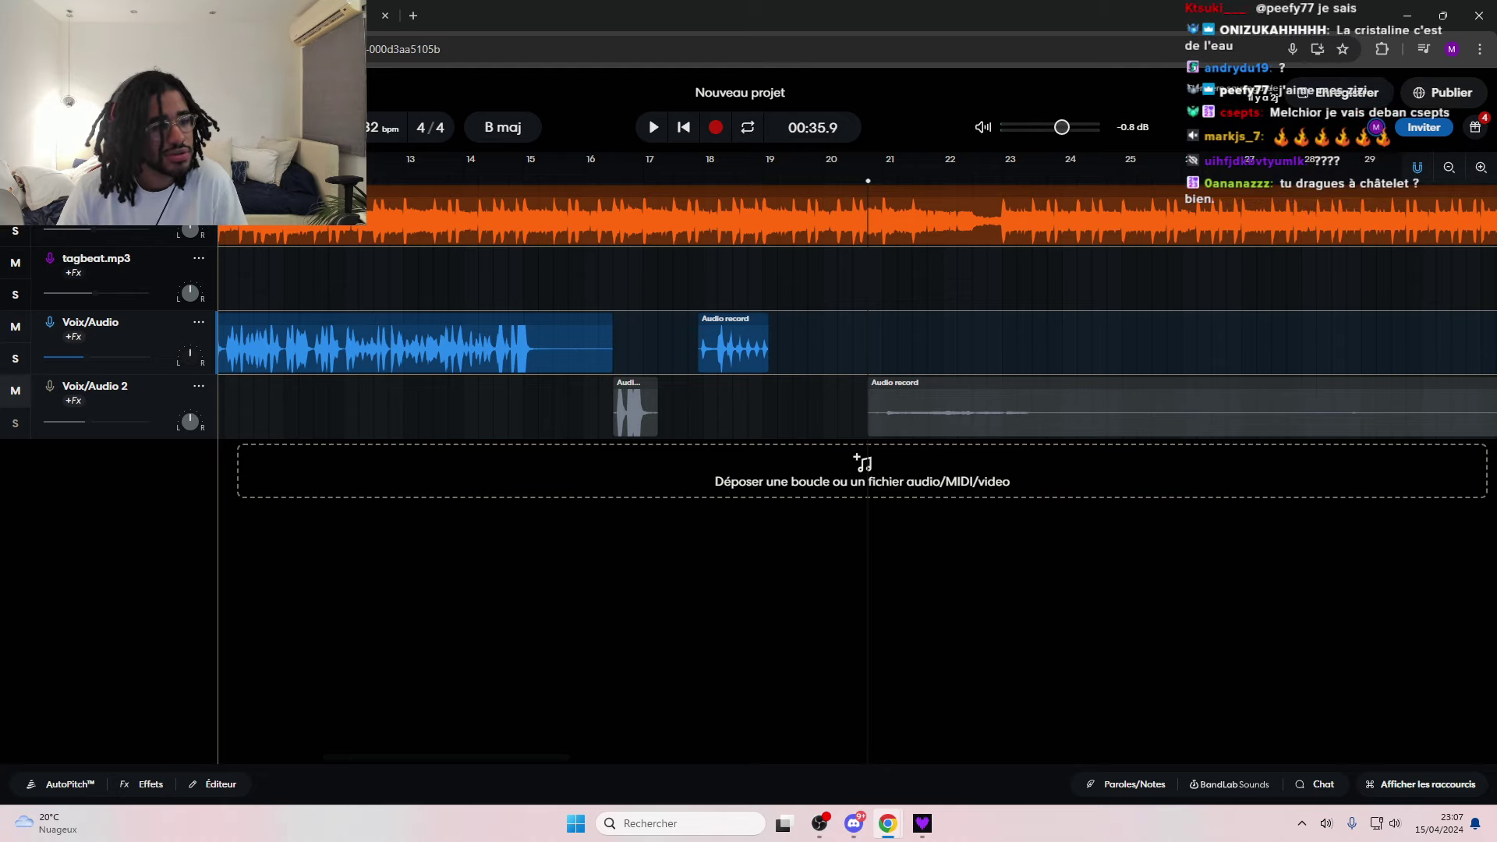
{"action": "left_click", "coordinate": [716, 129]}
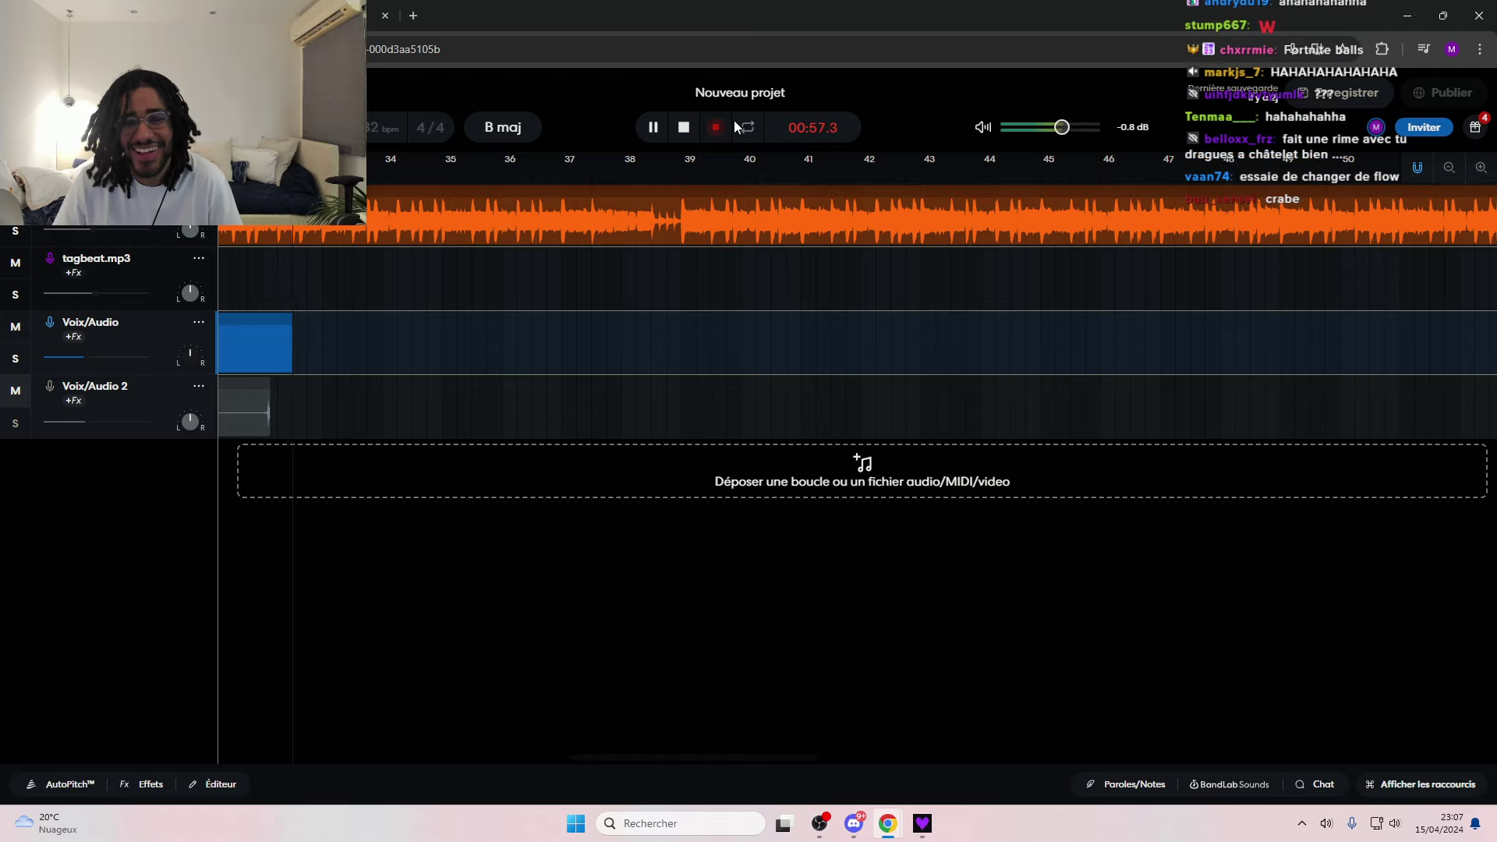
{"action": "key", "text": "r"}
{"action": "left_click", "coordinate": [285, 279]}
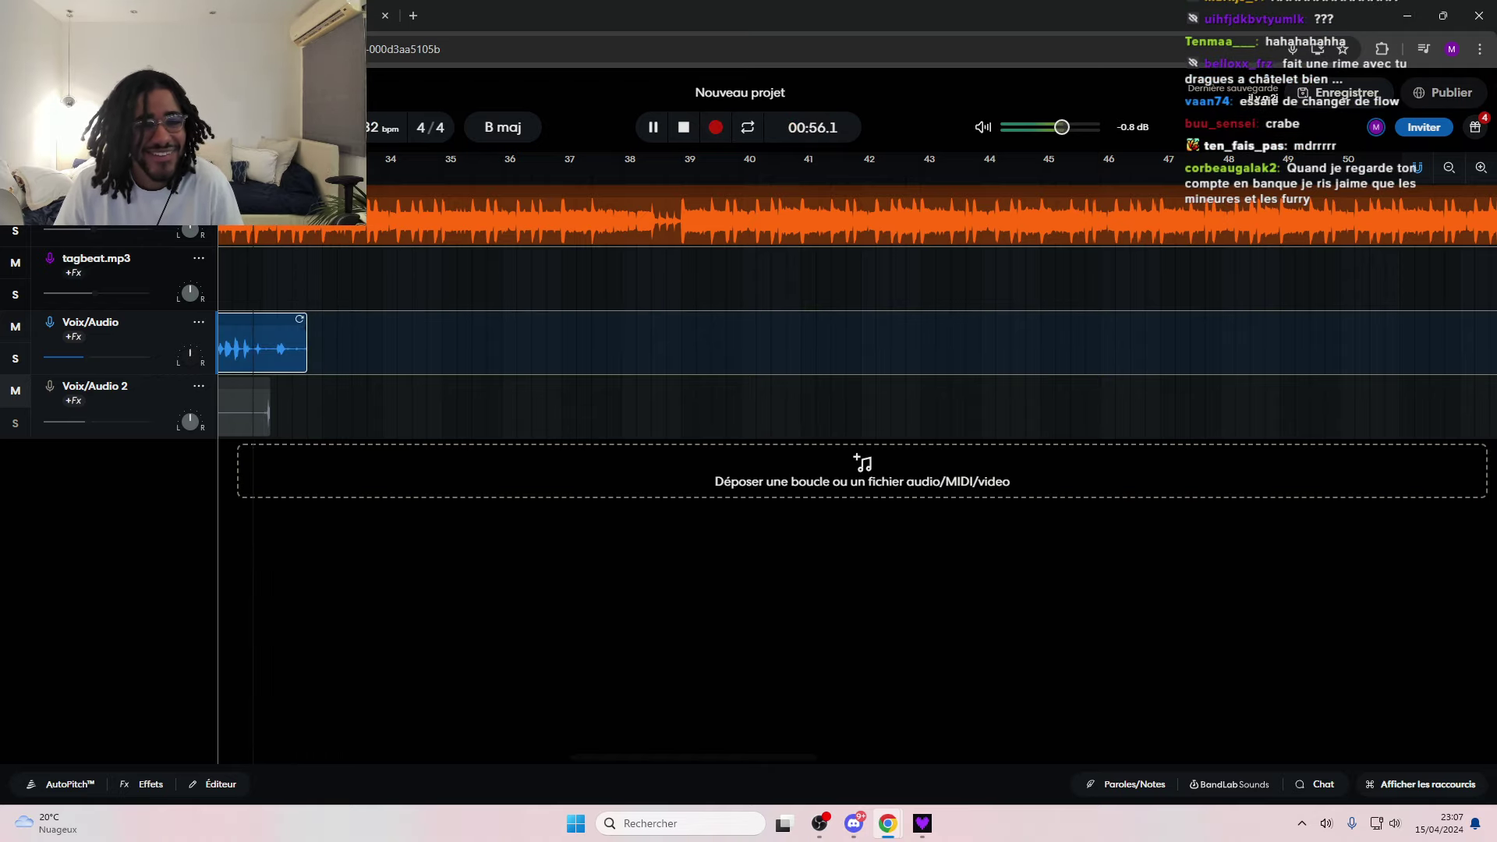
{"action": "key", "text": "space"}
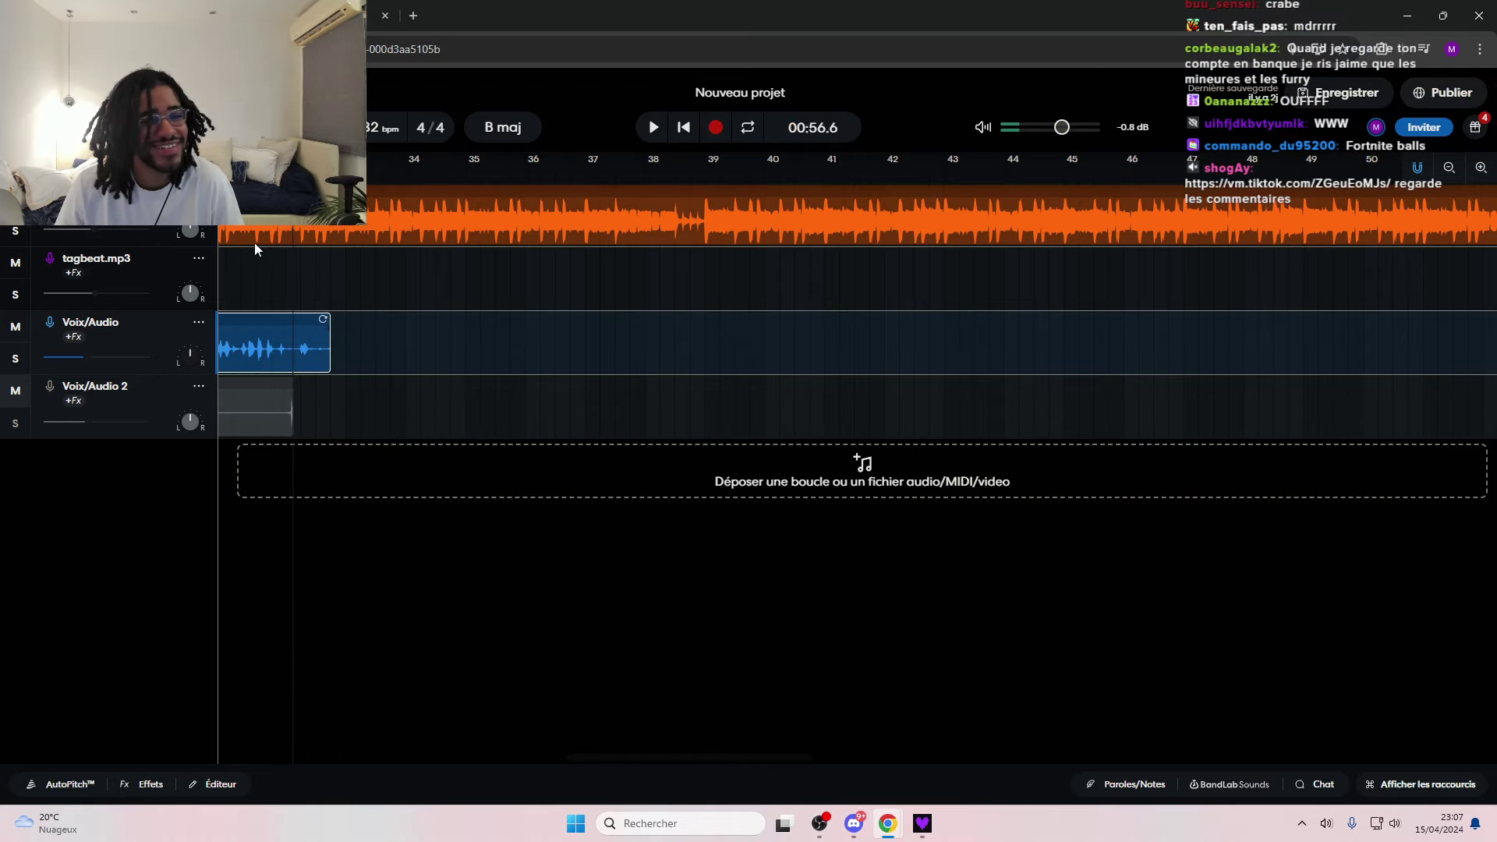
{"action": "left_click", "coordinate": [780, 218]}
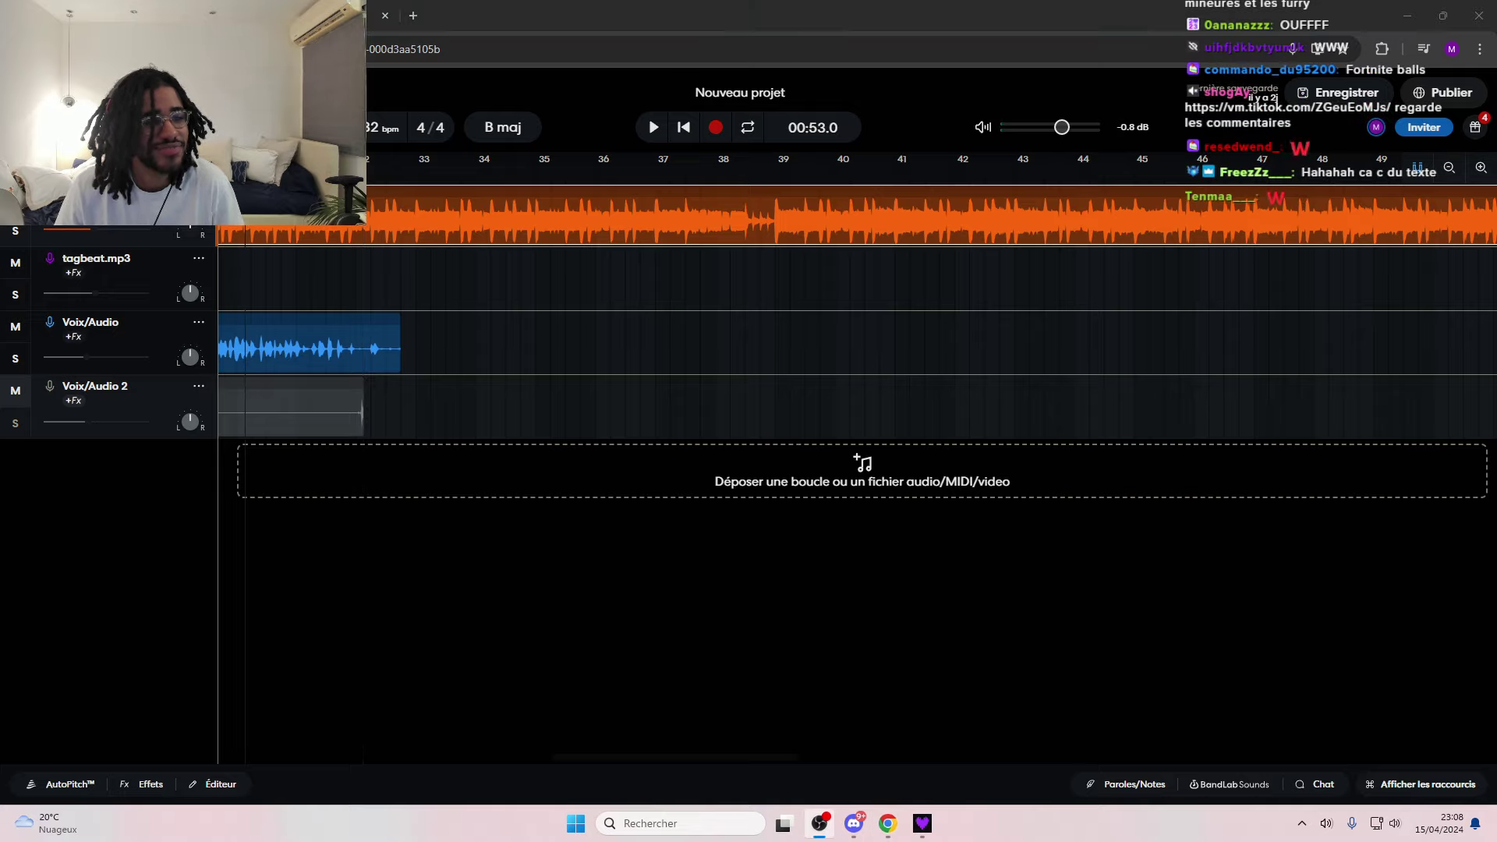
- Open the TikTok meme video in a new browser tab and read through its comments
{"action": "key", "text": "ctrl+t"}
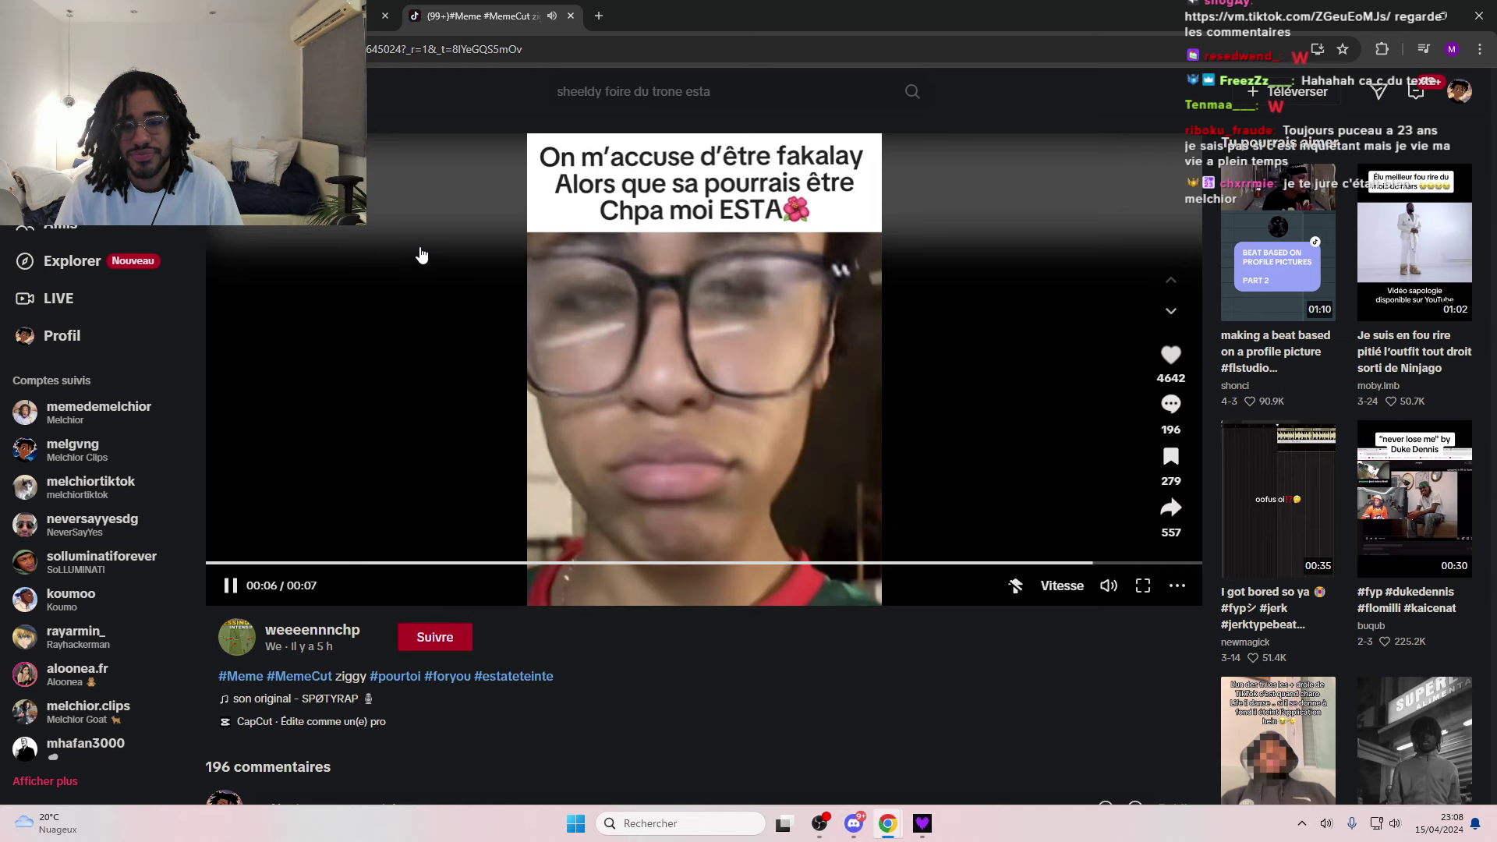
{"action": "scroll", "coordinate": [417, 253], "scroll_direction": "down", "scroll_amount": 6}
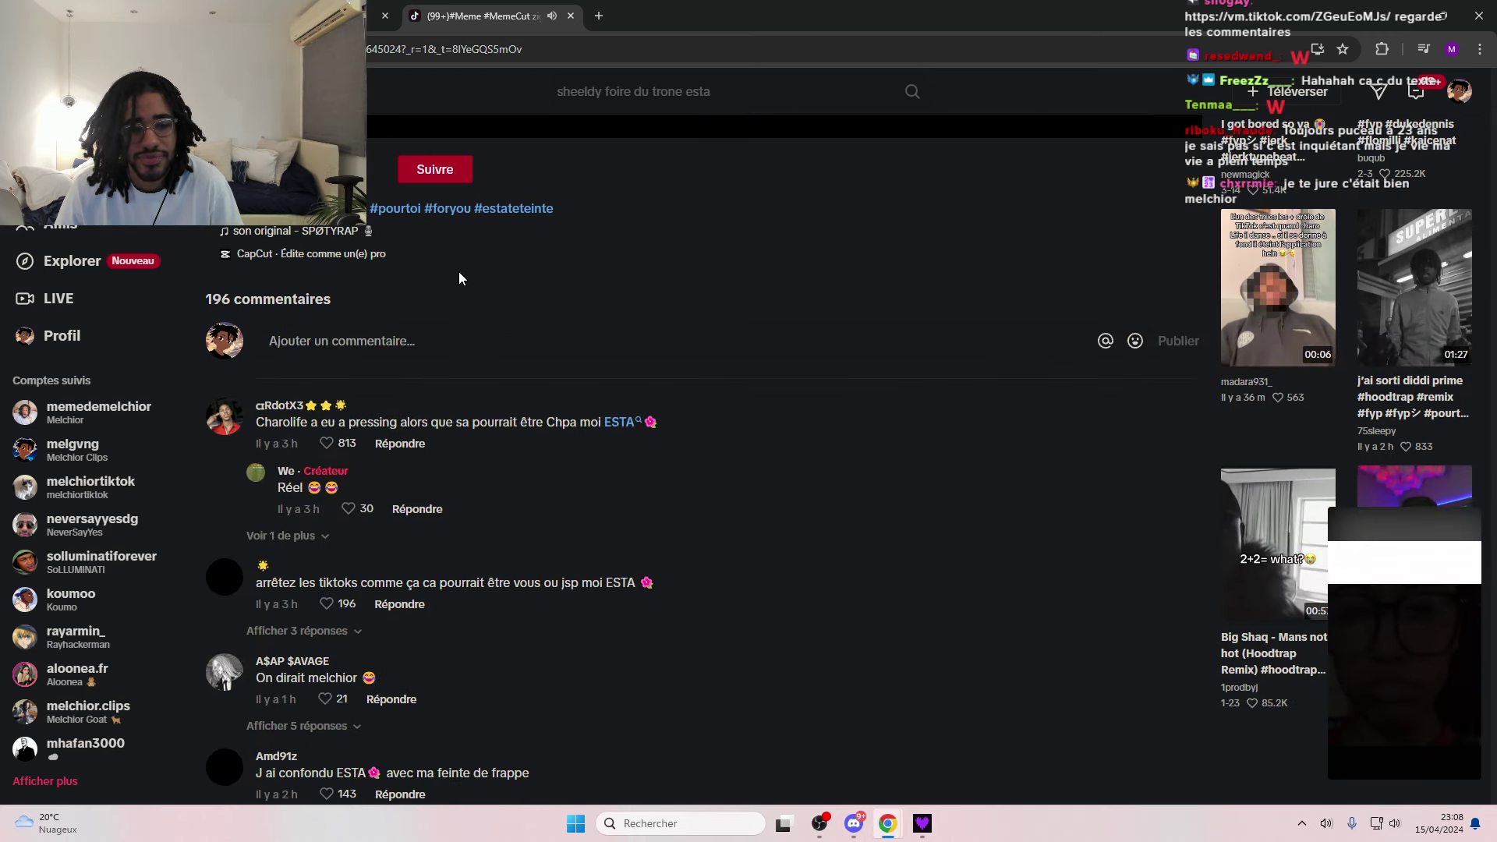
{"action": "scroll", "coordinate": [460, 275], "scroll_direction": "down", "scroll_amount": 3}
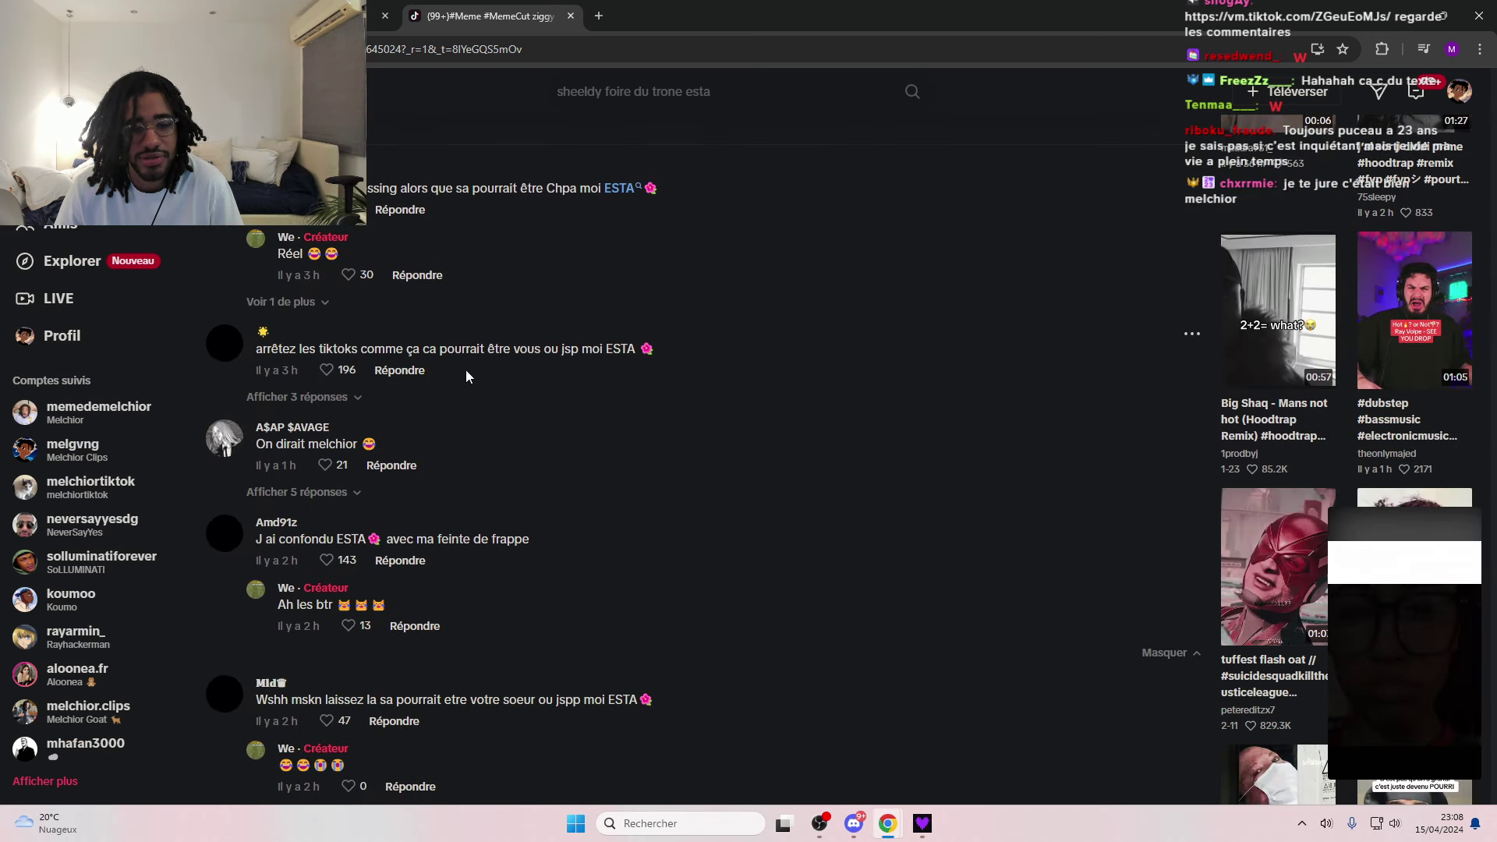
{"action": "scroll", "coordinate": [504, 299], "scroll_direction": "down", "scroll_amount": 7}
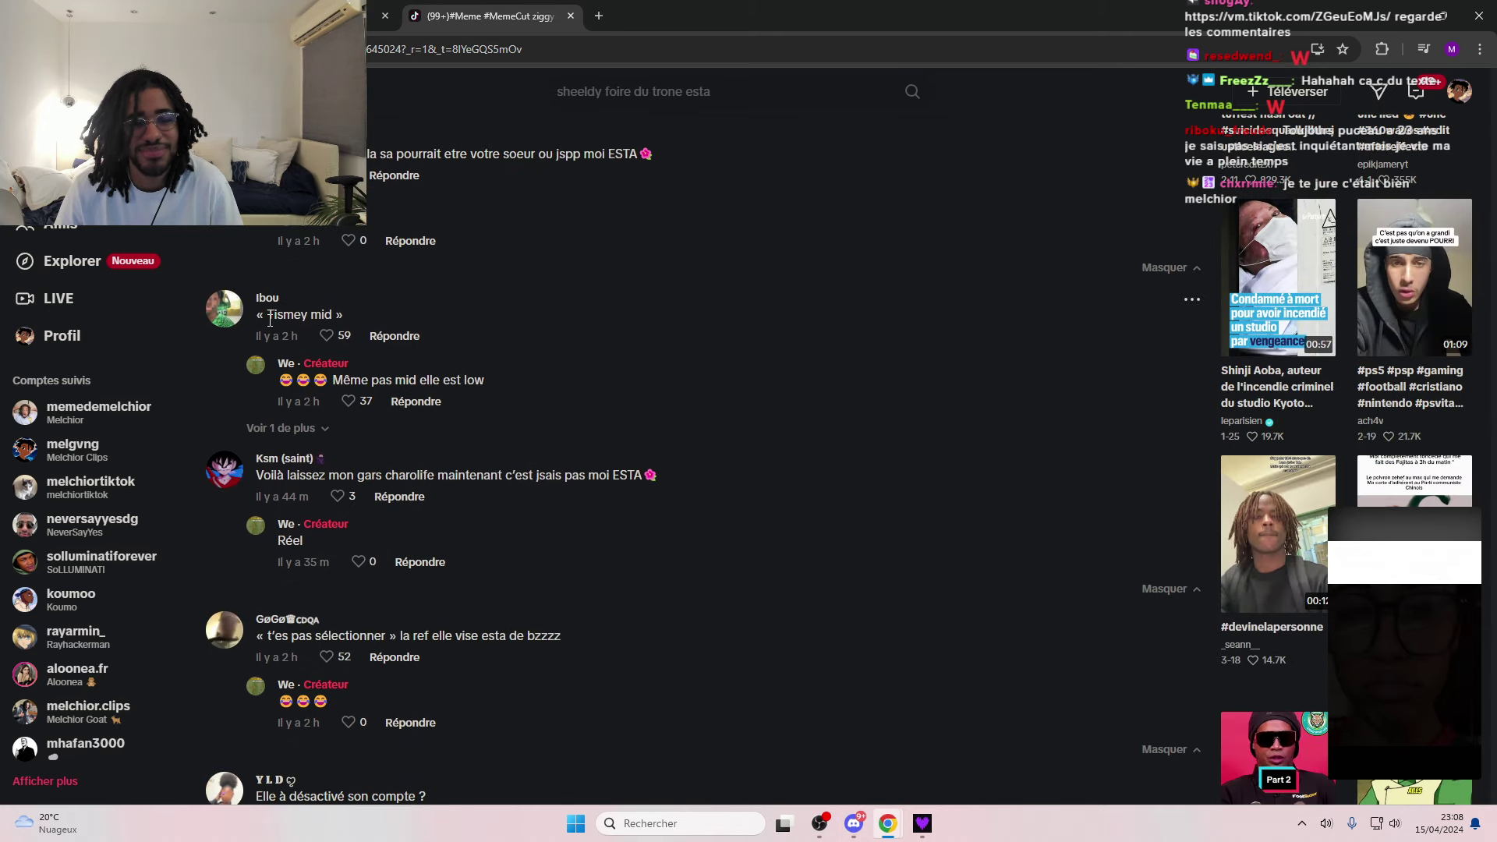
{"action": "scroll", "coordinate": [338, 315], "scroll_direction": "down", "scroll_amount": 6}
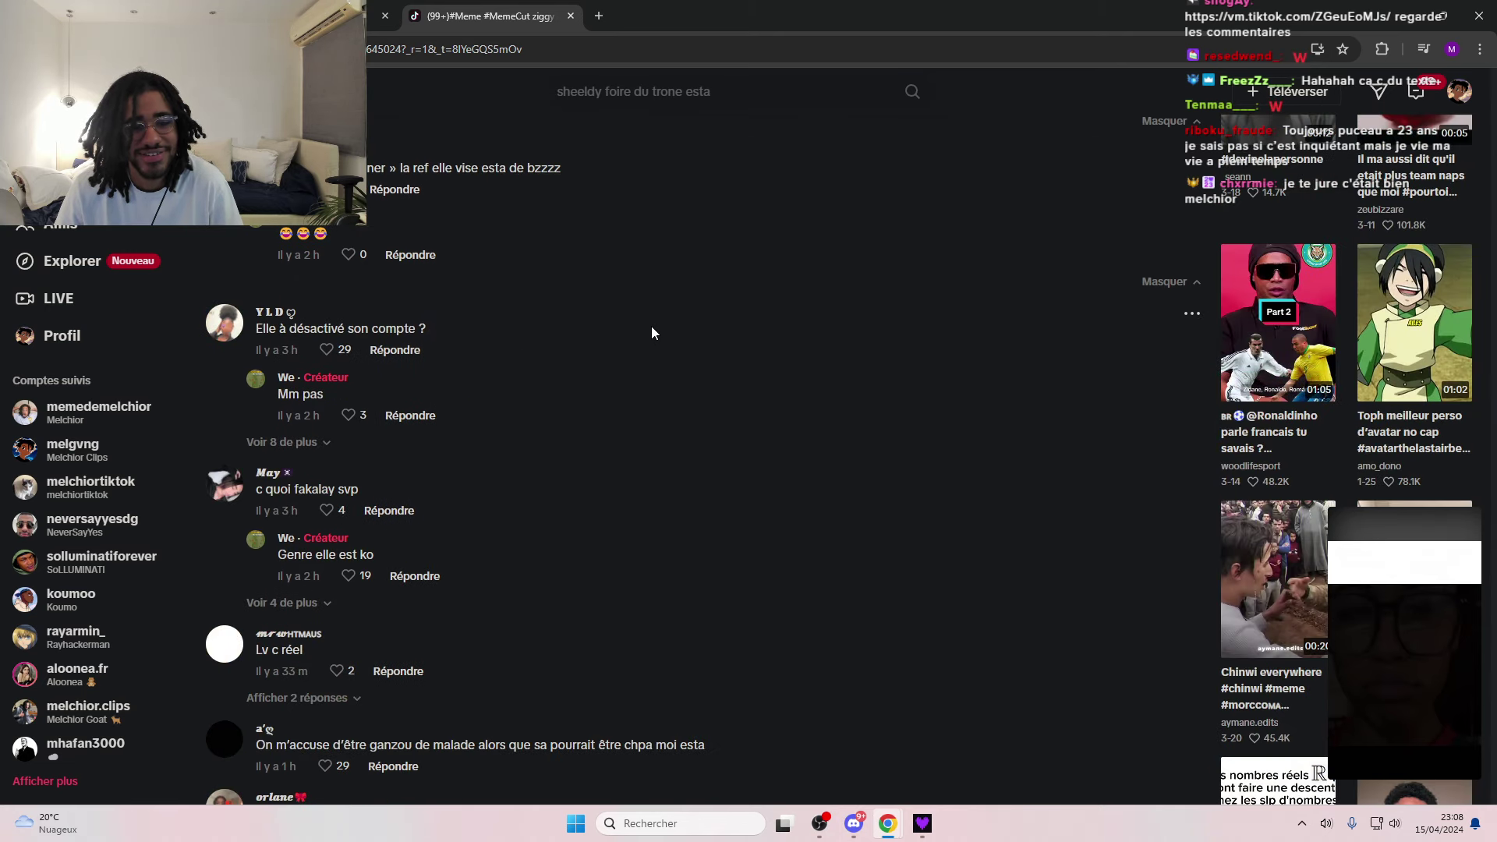
{"action": "scroll", "coordinate": [647, 328], "scroll_direction": "down", "scroll_amount": 6}
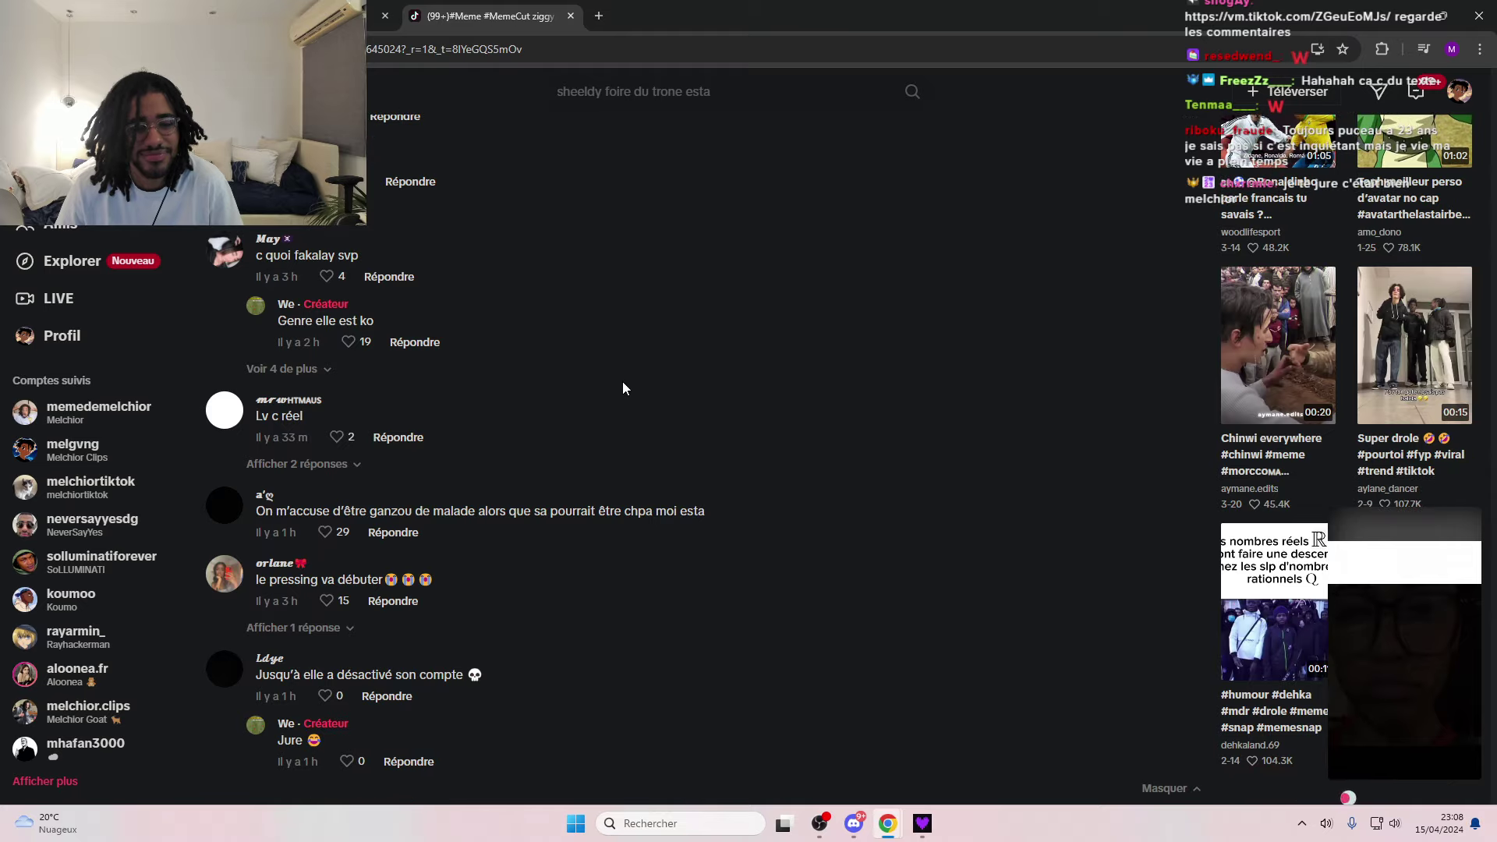
{"action": "scroll", "coordinate": [622, 388], "scroll_direction": "down", "scroll_amount": 3}
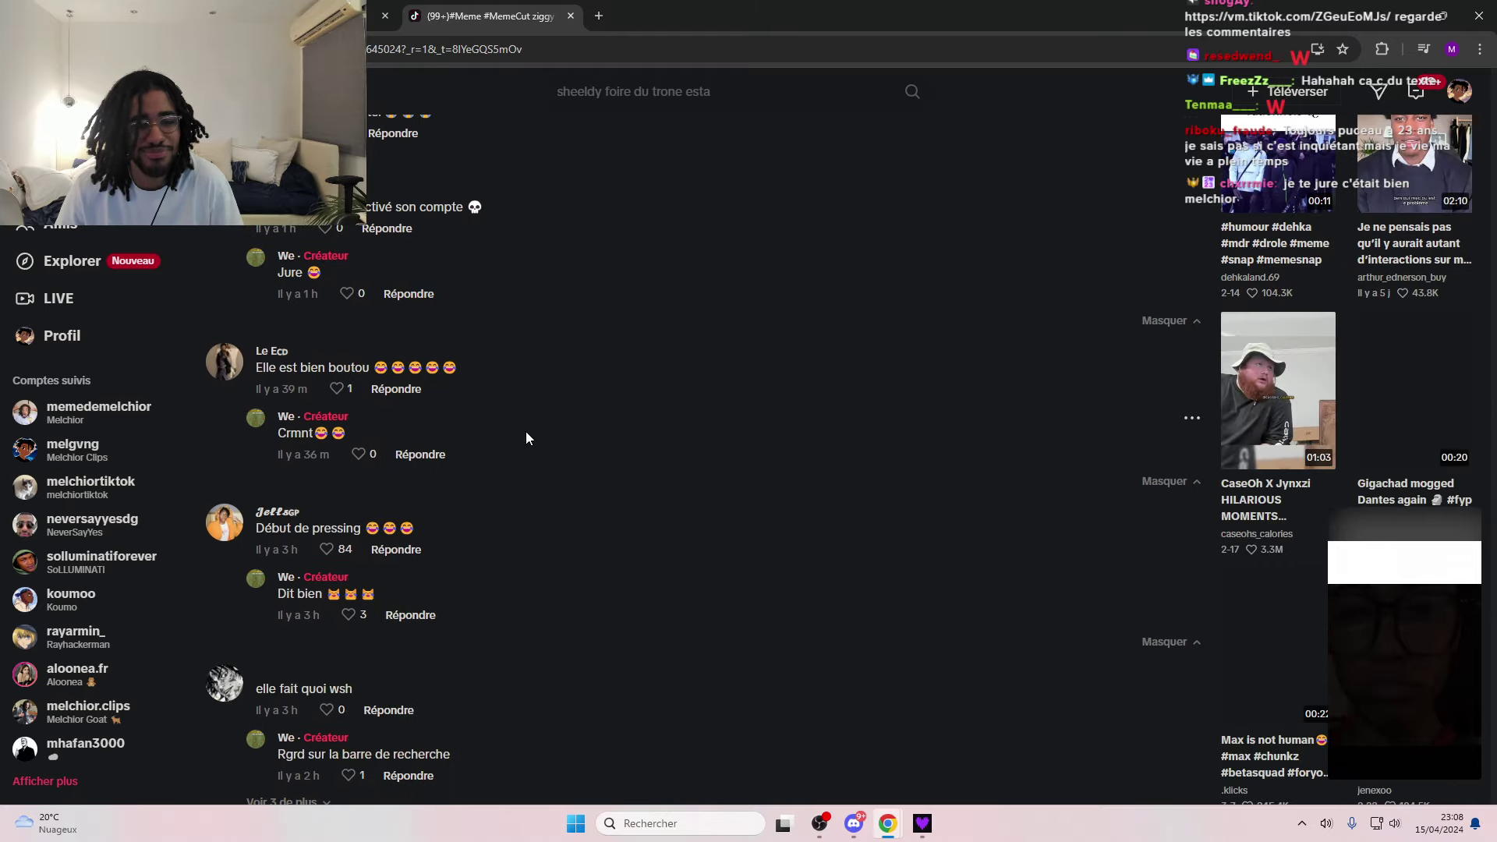
{"action": "scroll", "coordinate": [525, 434], "scroll_direction": "down", "scroll_amount": 6}
- Switch back to the BandLab song and play the new vocal take from its start at 35.9 s
{"action": "key", "text": "alt+Left"}
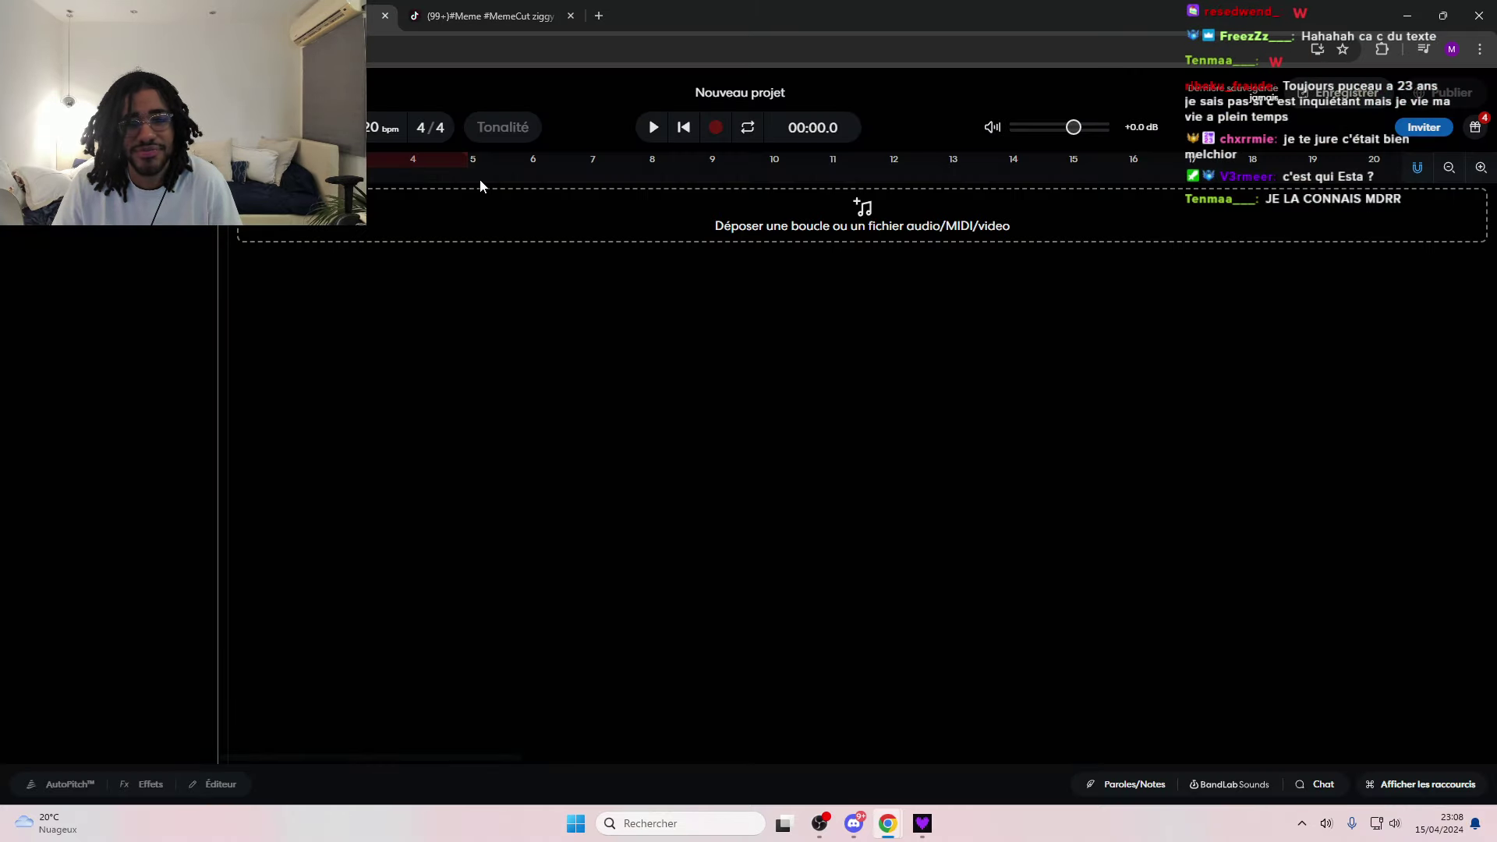
{"action": "key", "text": "Left"}
{"action": "key", "text": "Left"}
{"action": "key", "text": "Left"}
{"action": "key", "text": "Left"}
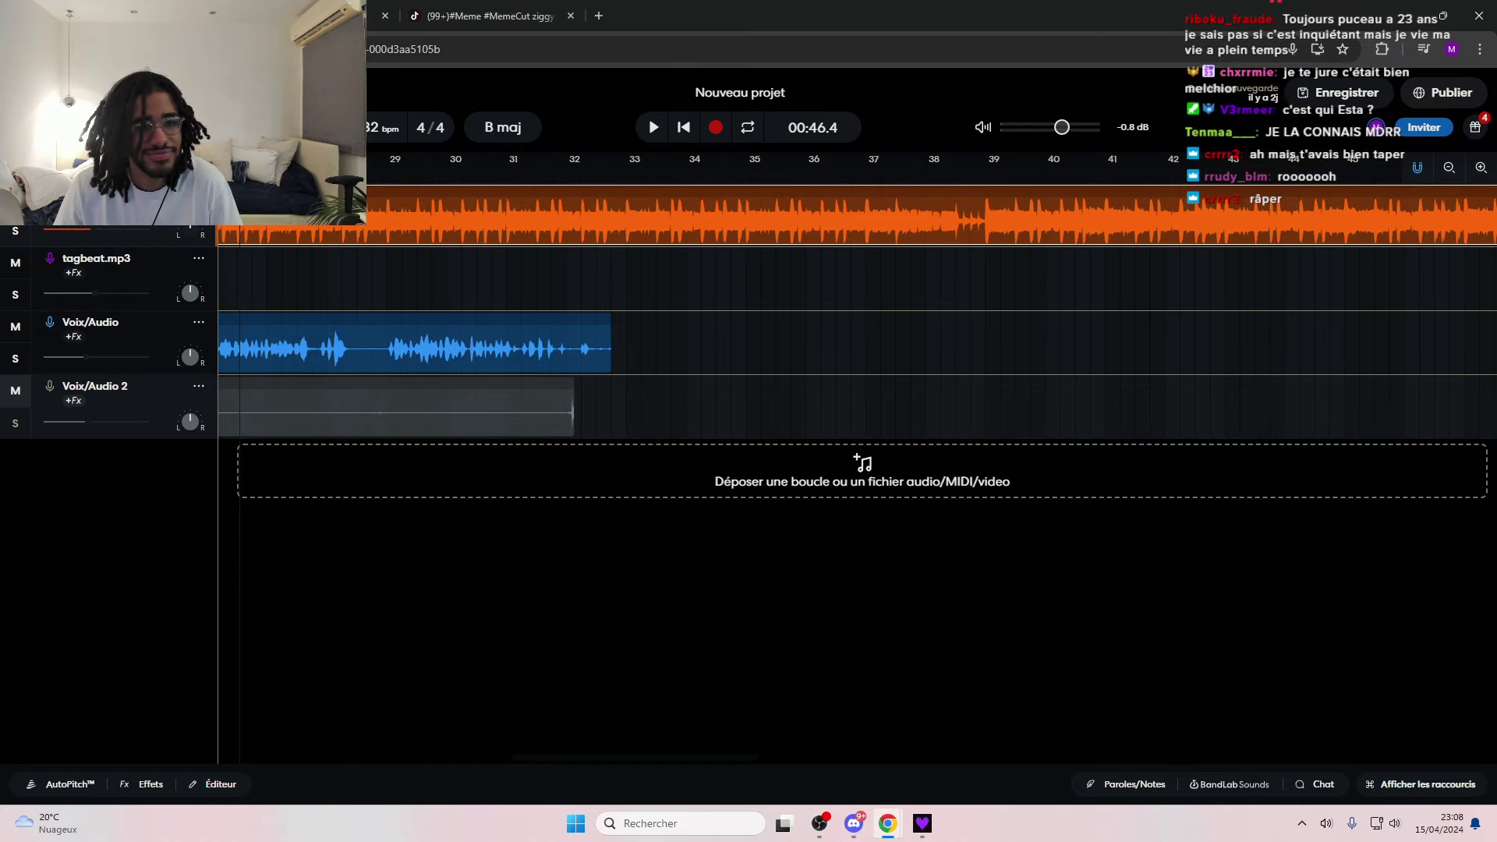
{"action": "key", "text": "Left"}
{"action": "key", "text": "Left"}
{"action": "key", "text": "Left"}
{"action": "key", "text": "Left"}
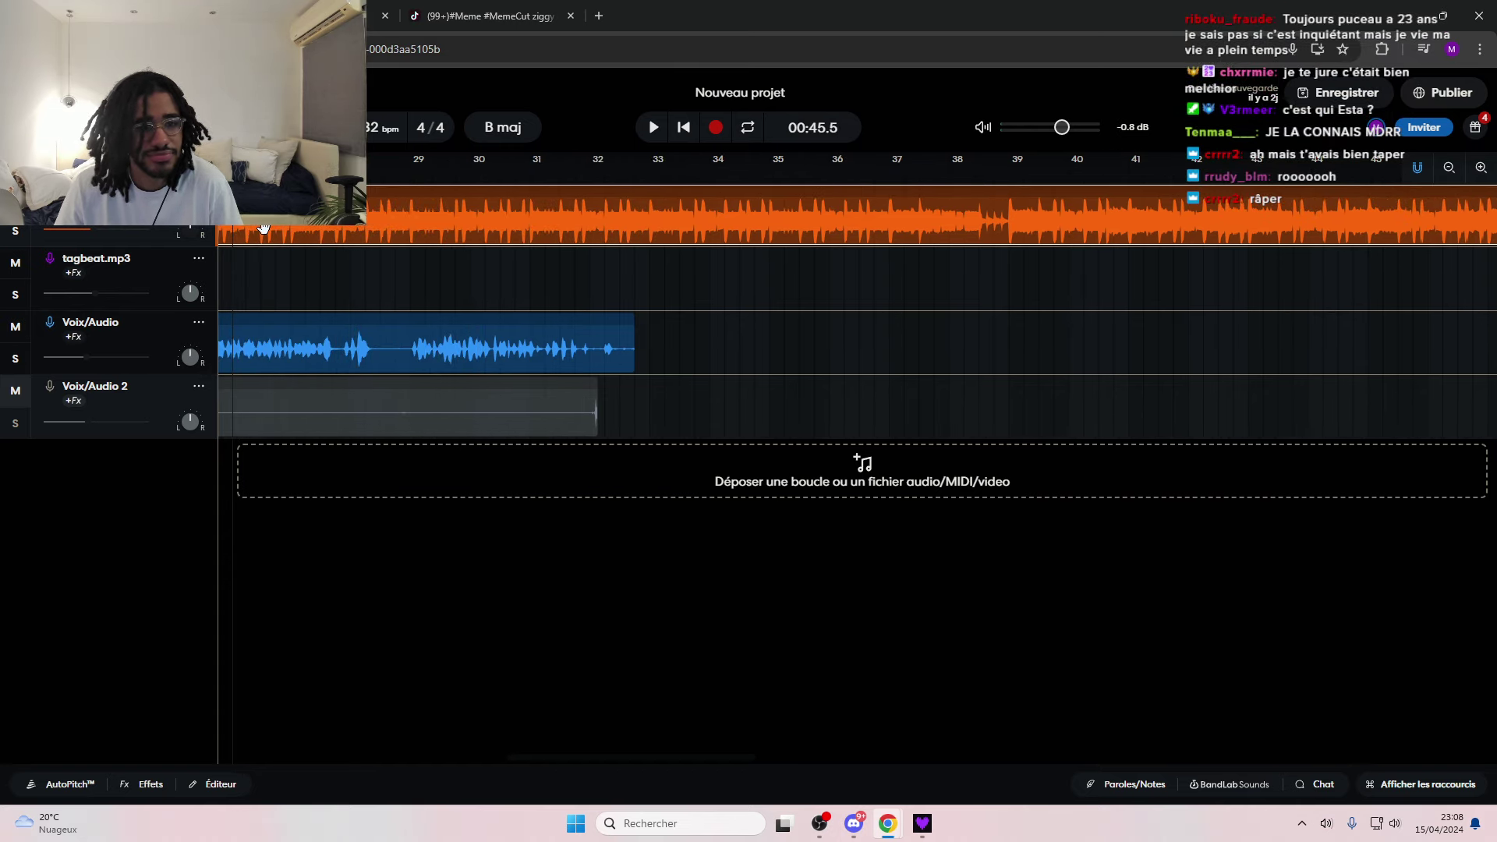
{"action": "key", "text": "Left"}
{"action": "key", "text": "Left"}
{"action": "key", "text": "Left"}
{"action": "key", "text": "Left"}
{"action": "key", "text": "Left"}
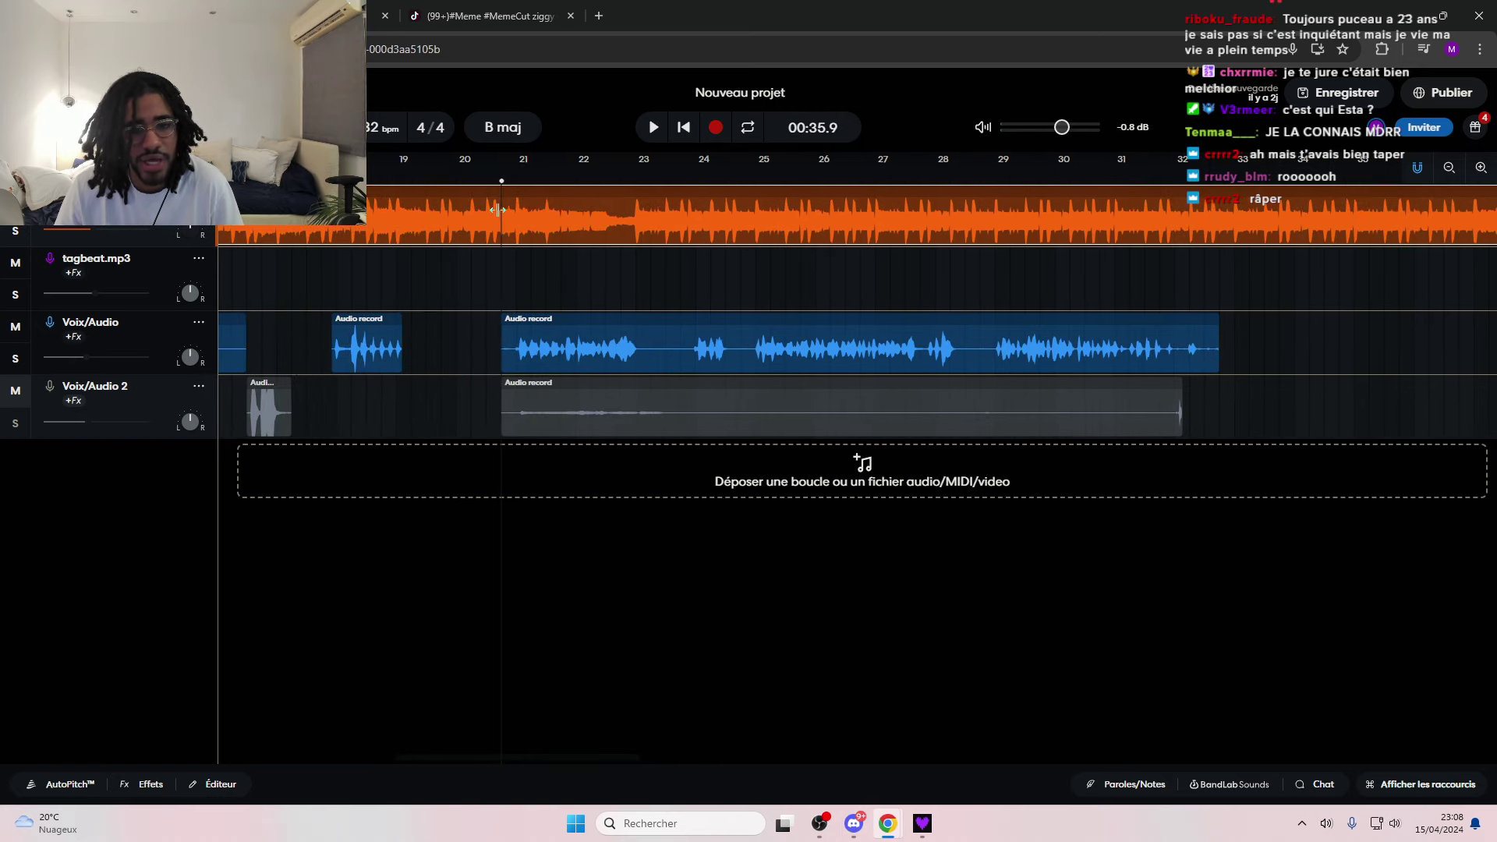
{"action": "left_click", "coordinate": [653, 127]}
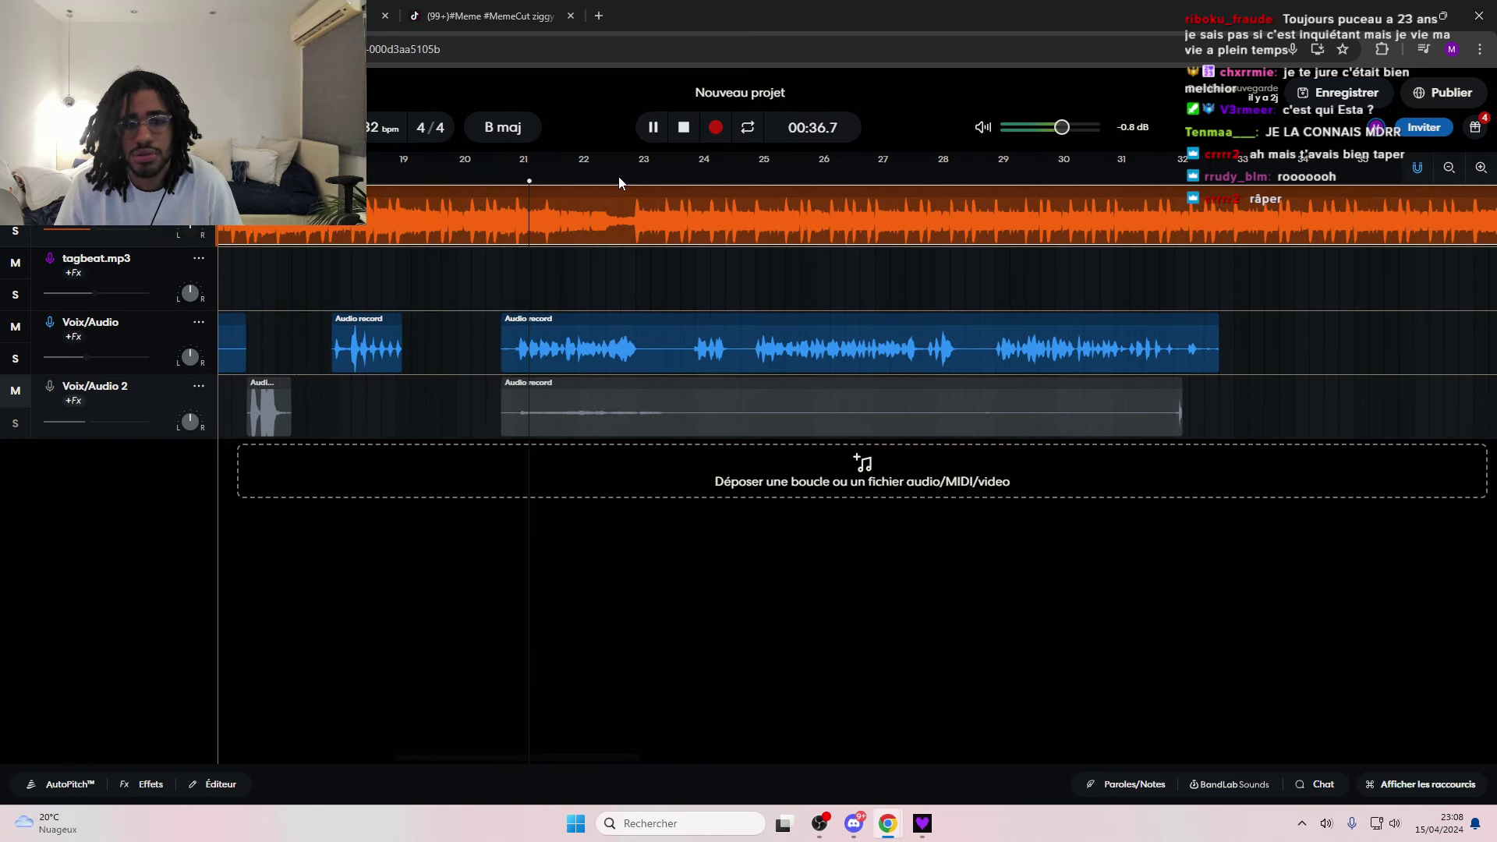
- Adjust the master volume while replaying the opening of the new take, settling on -3.1 dB
{"action": "left_click", "coordinate": [602, 333]}
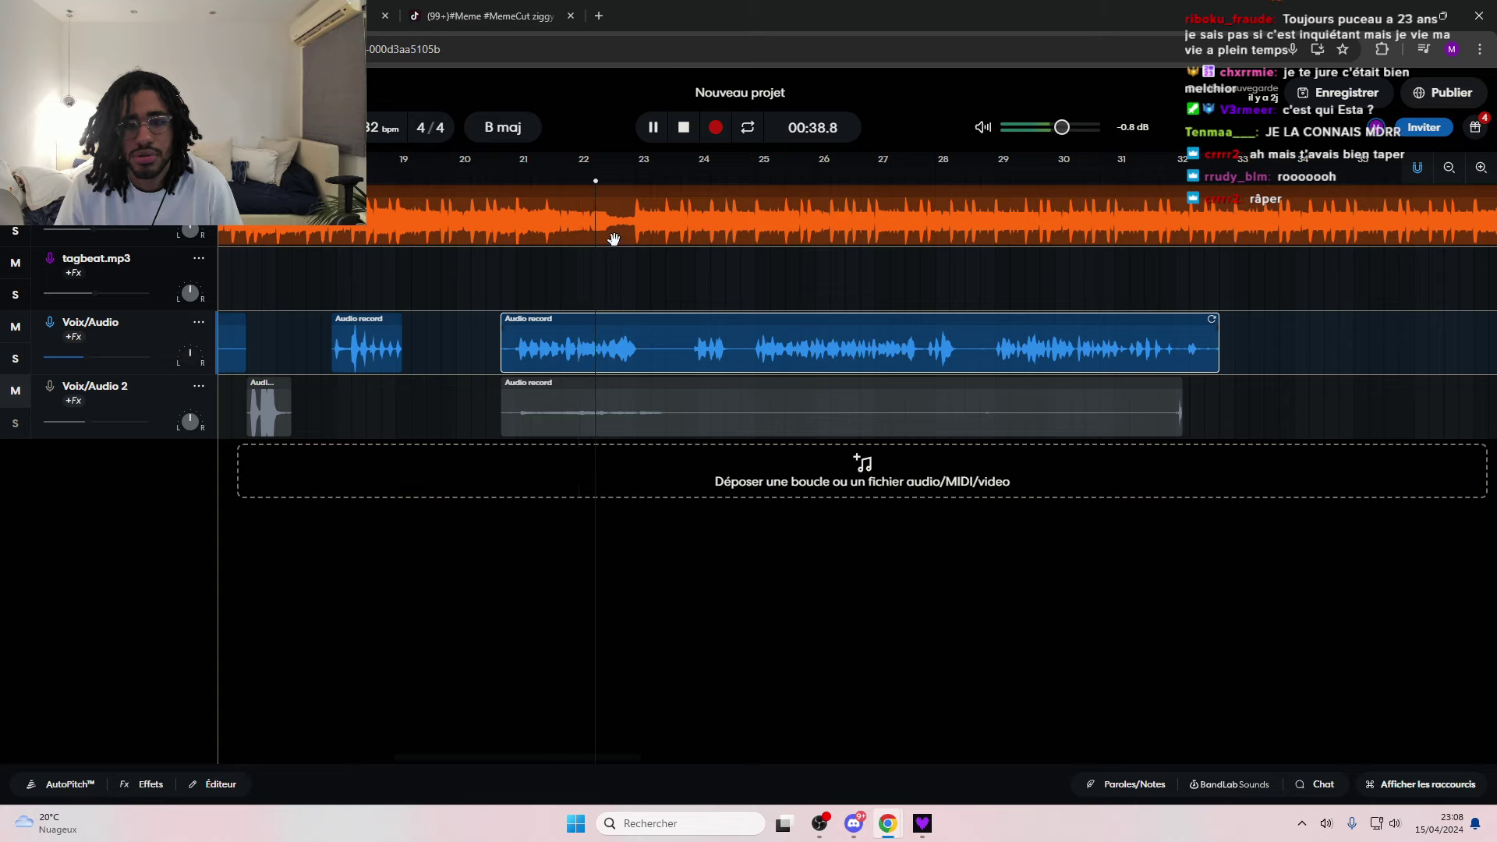
{"action": "left_click", "coordinate": [612, 206]}
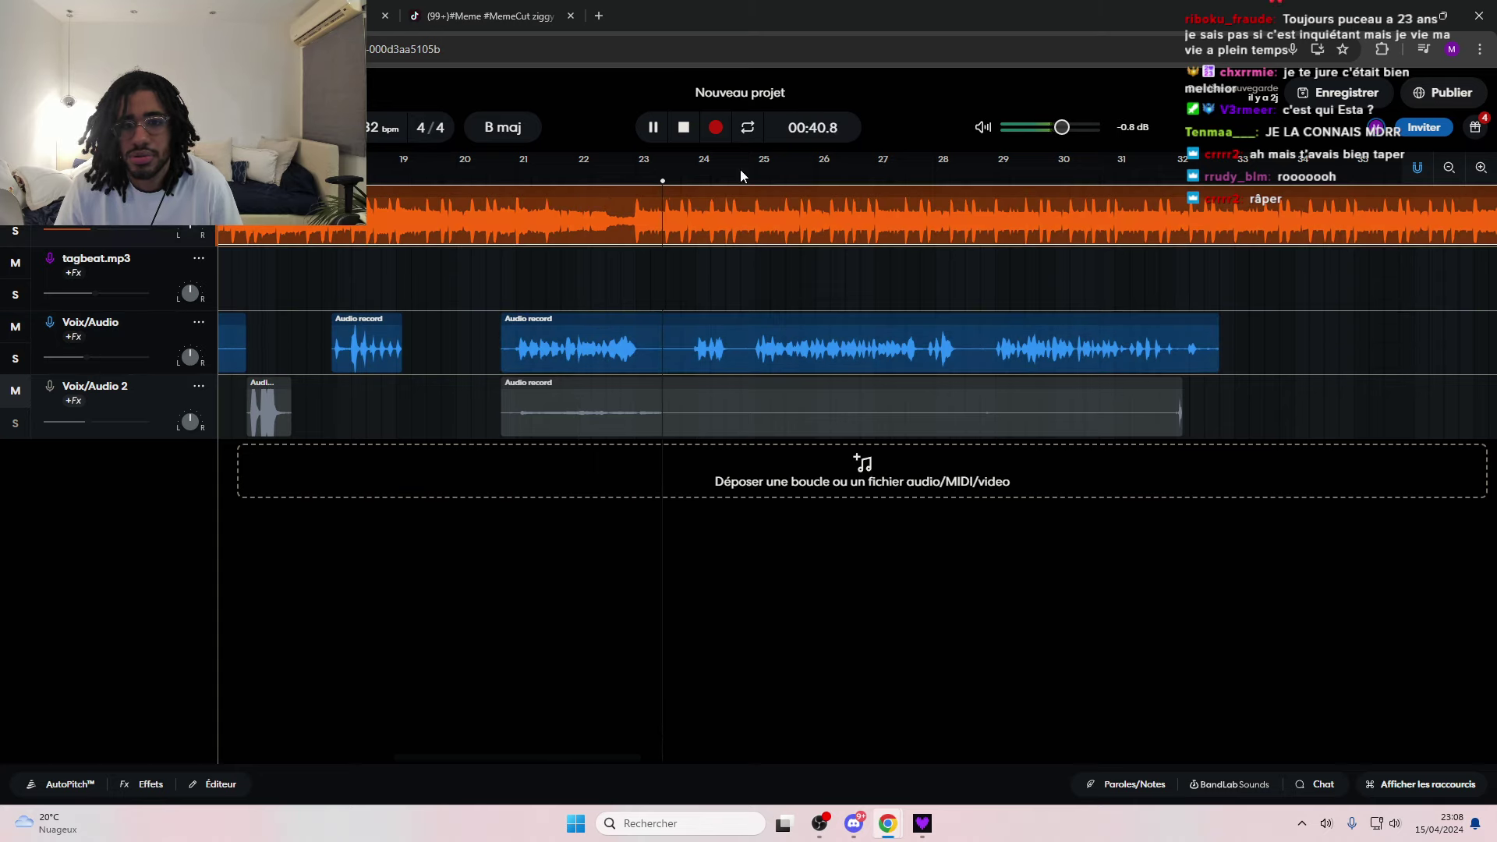
{"action": "mouse_move", "coordinate": [1029, 129]}
{"action": "left_mouse_down"}
{"action": "mouse_move", "coordinate": [1014, 128]}
{"action": "mouse_move", "coordinate": [1029, 129]}
{"action": "left_mouse_up"}
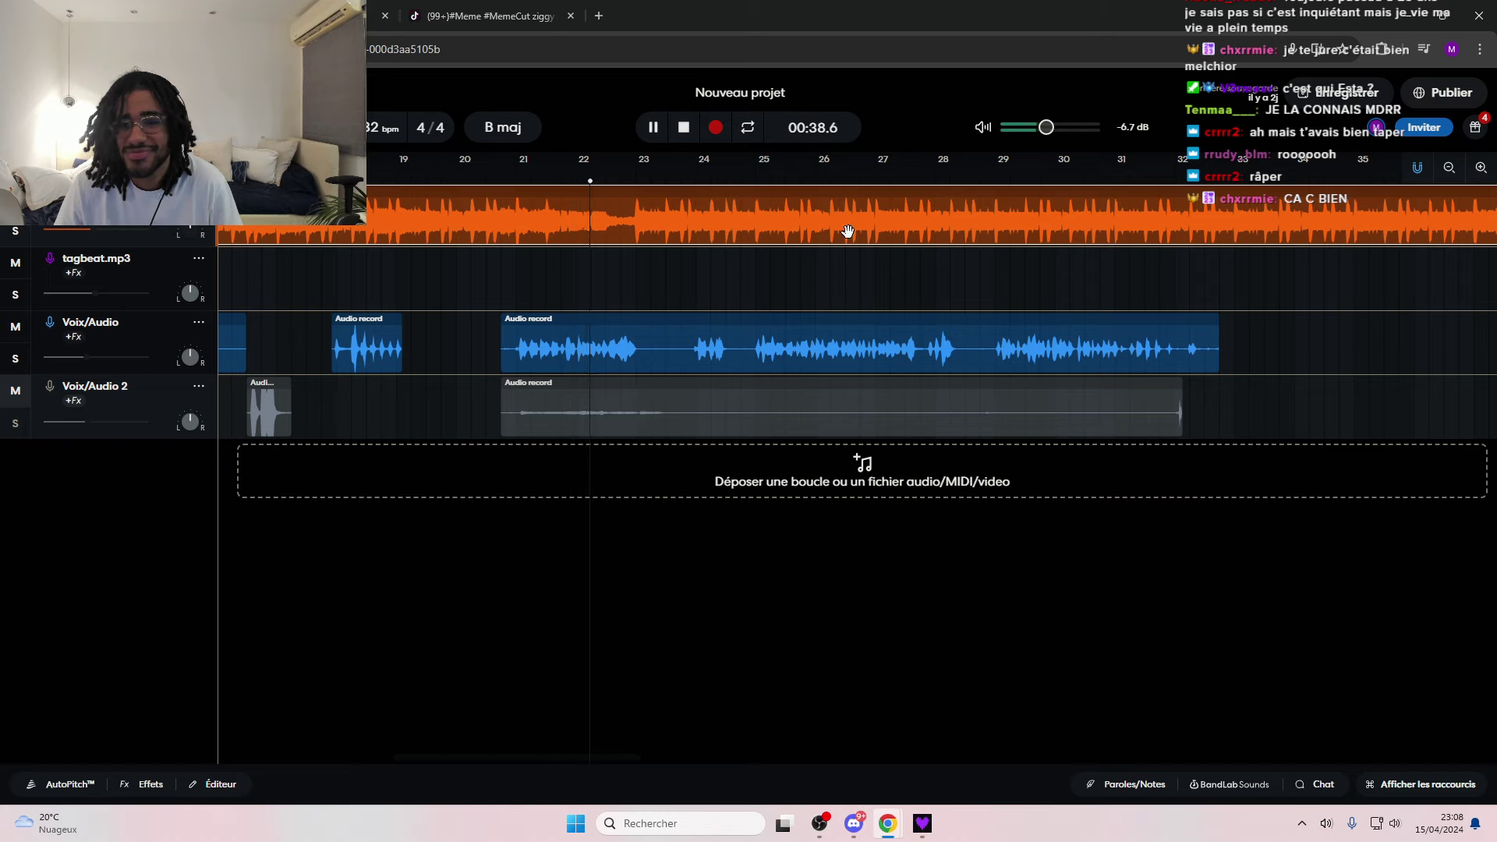
{"action": "left_click", "coordinate": [642, 334]}
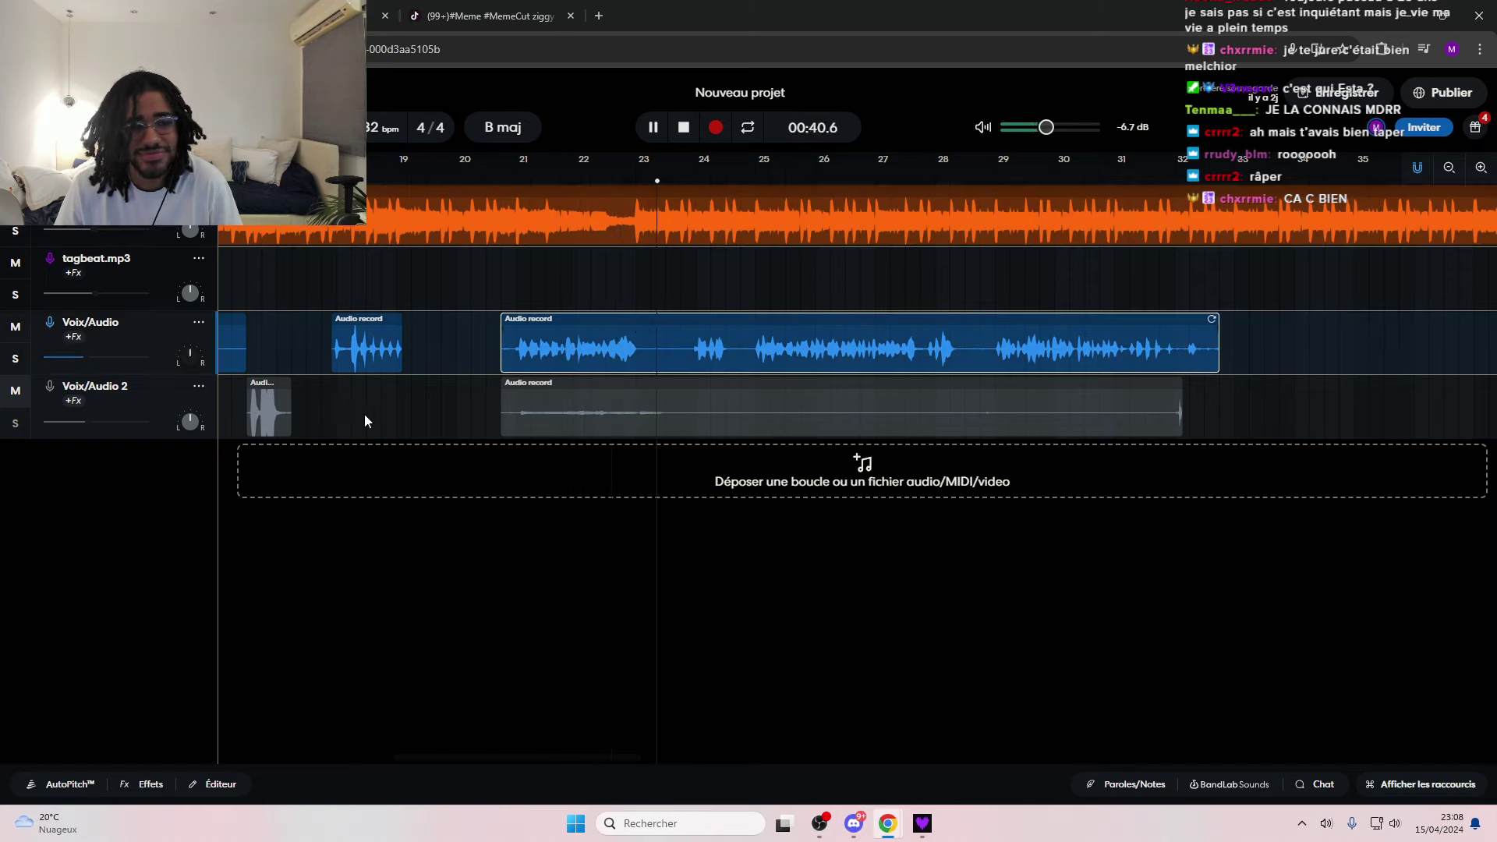
{"action": "left_click", "coordinate": [712, 221]}
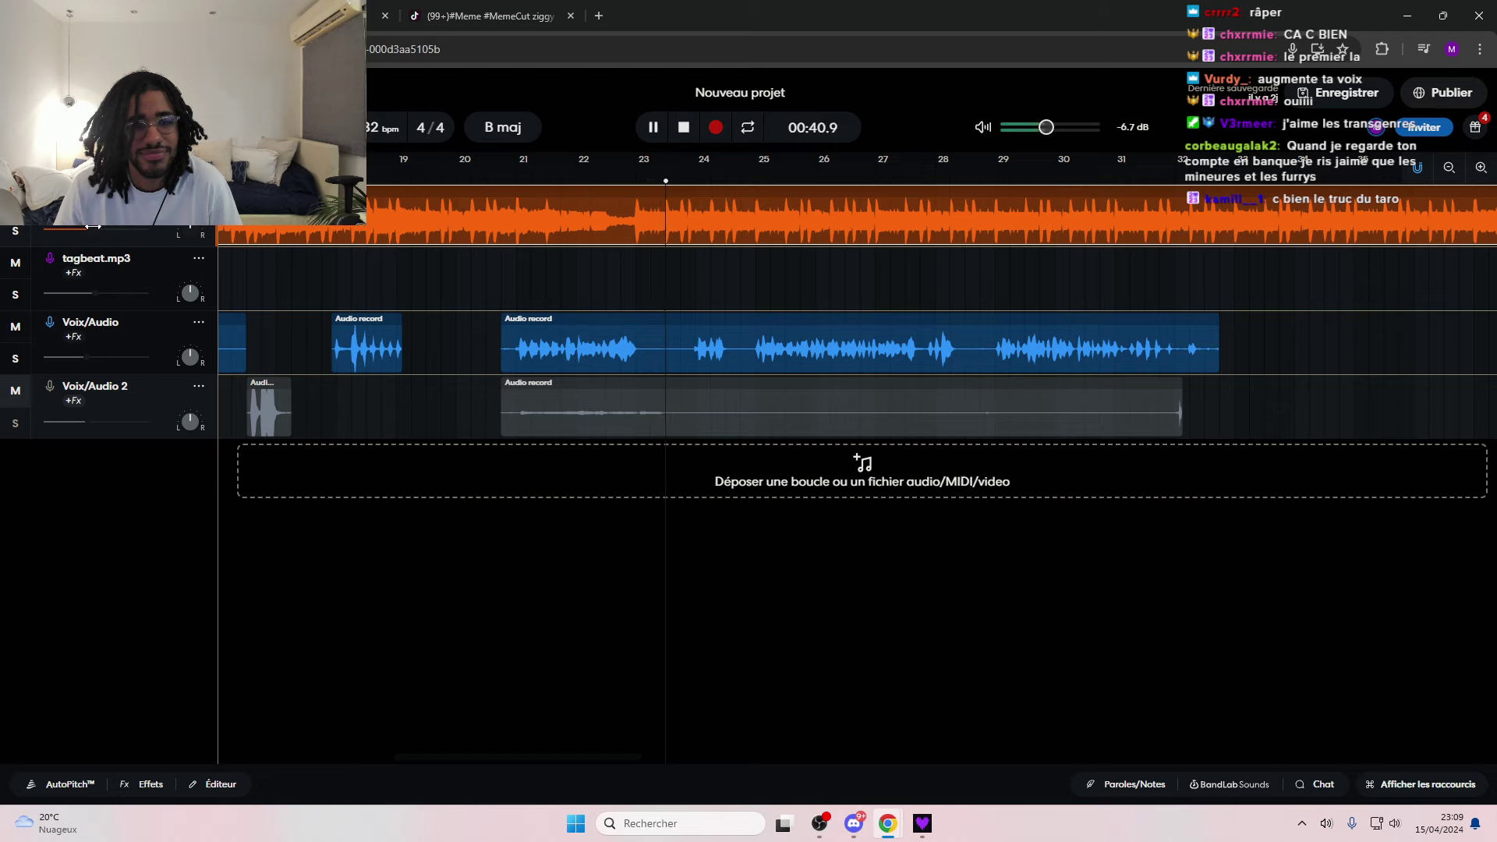
{"action": "left_click", "coordinate": [515, 180]}
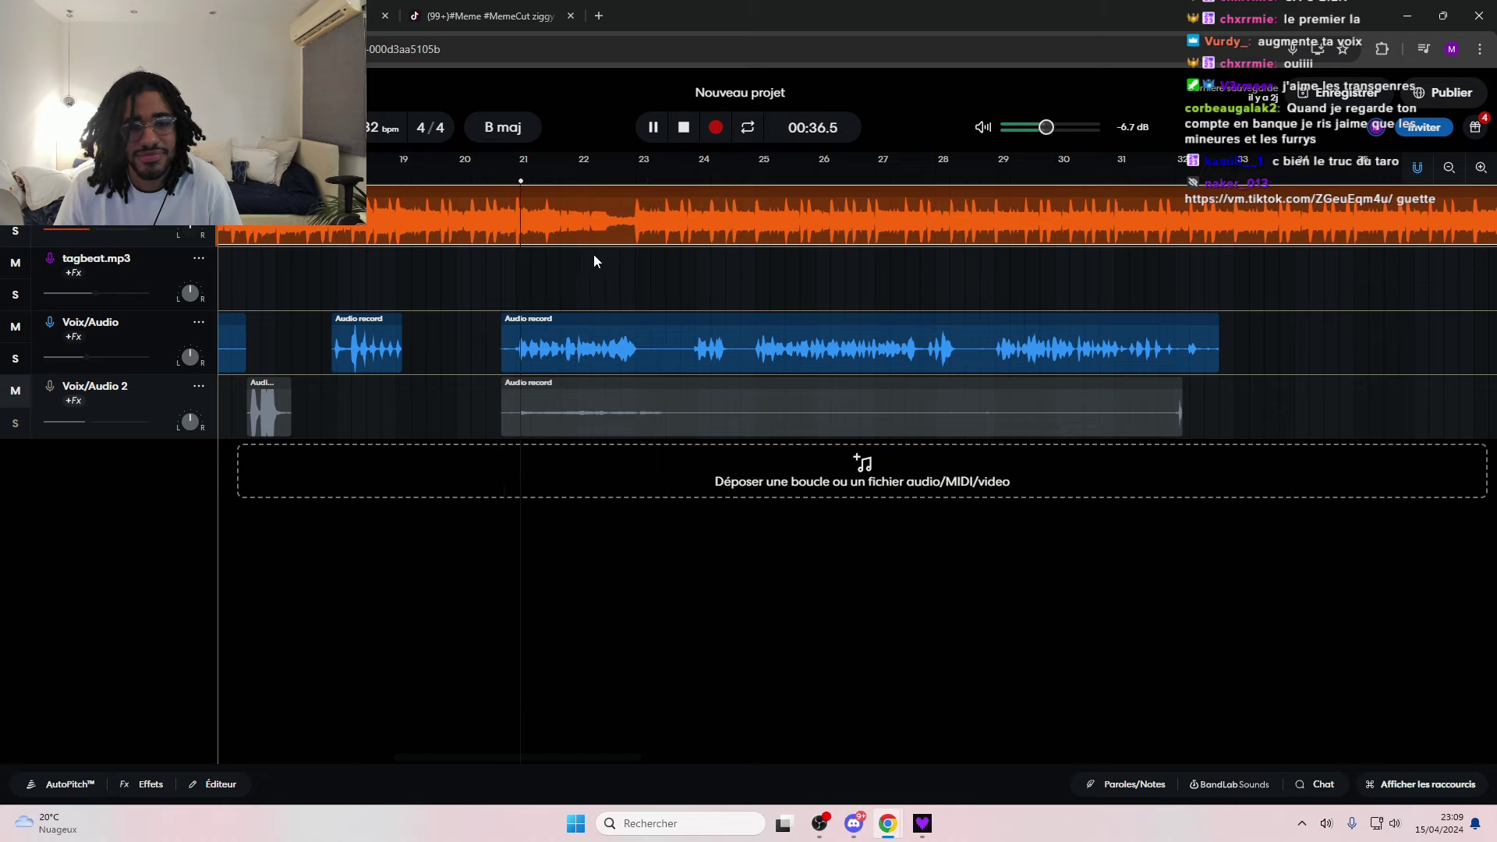
{"action": "left_click_drag", "start_coordinate": [1046, 127], "coordinate": [1056, 127]}
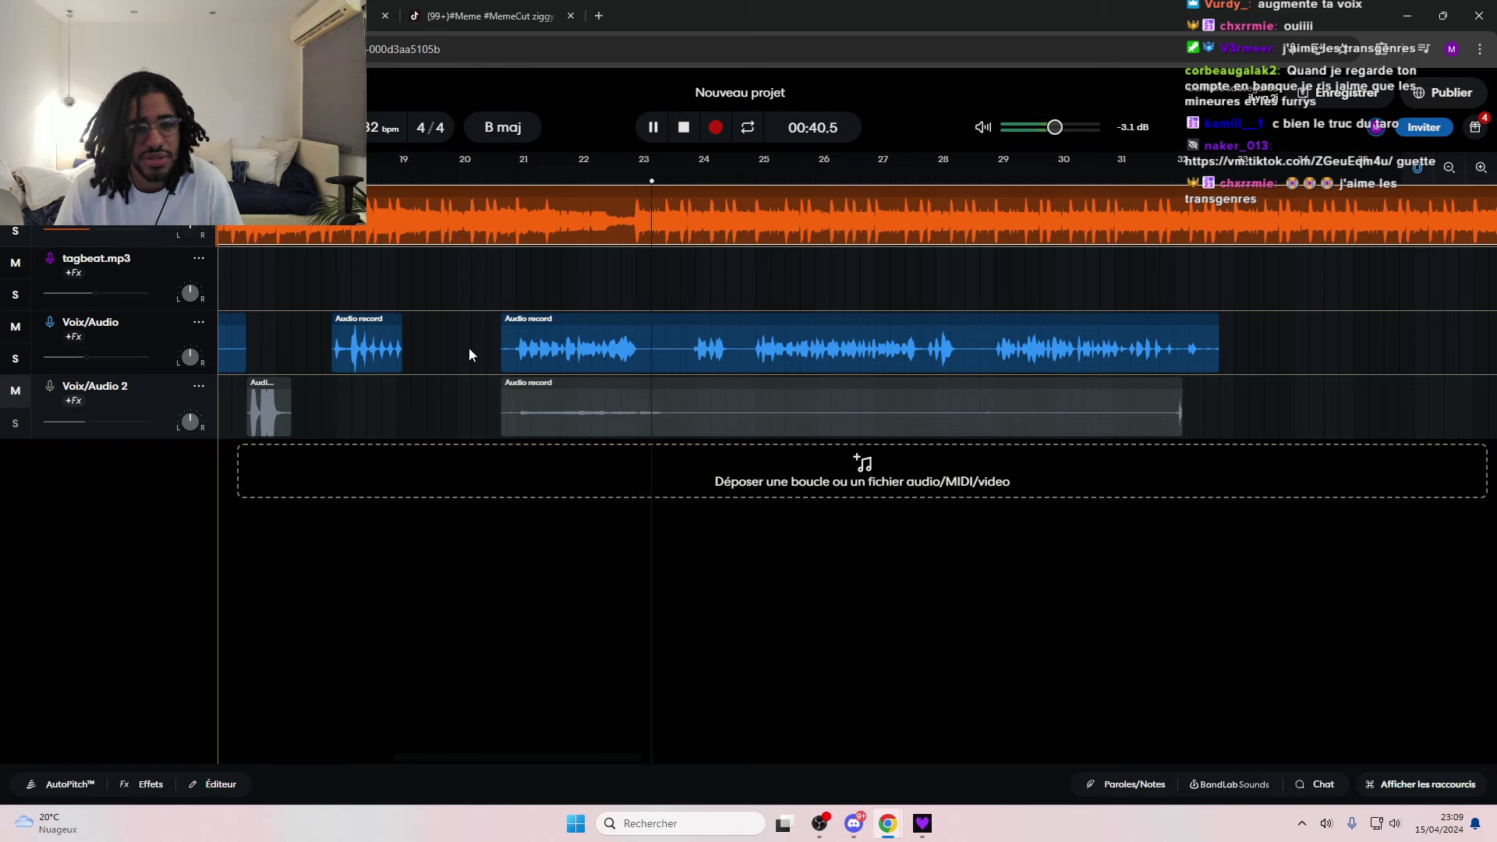
- Pause playback and return the playhead to 35.9 s, the start of the new take
{"action": "left_click", "coordinate": [653, 127]}
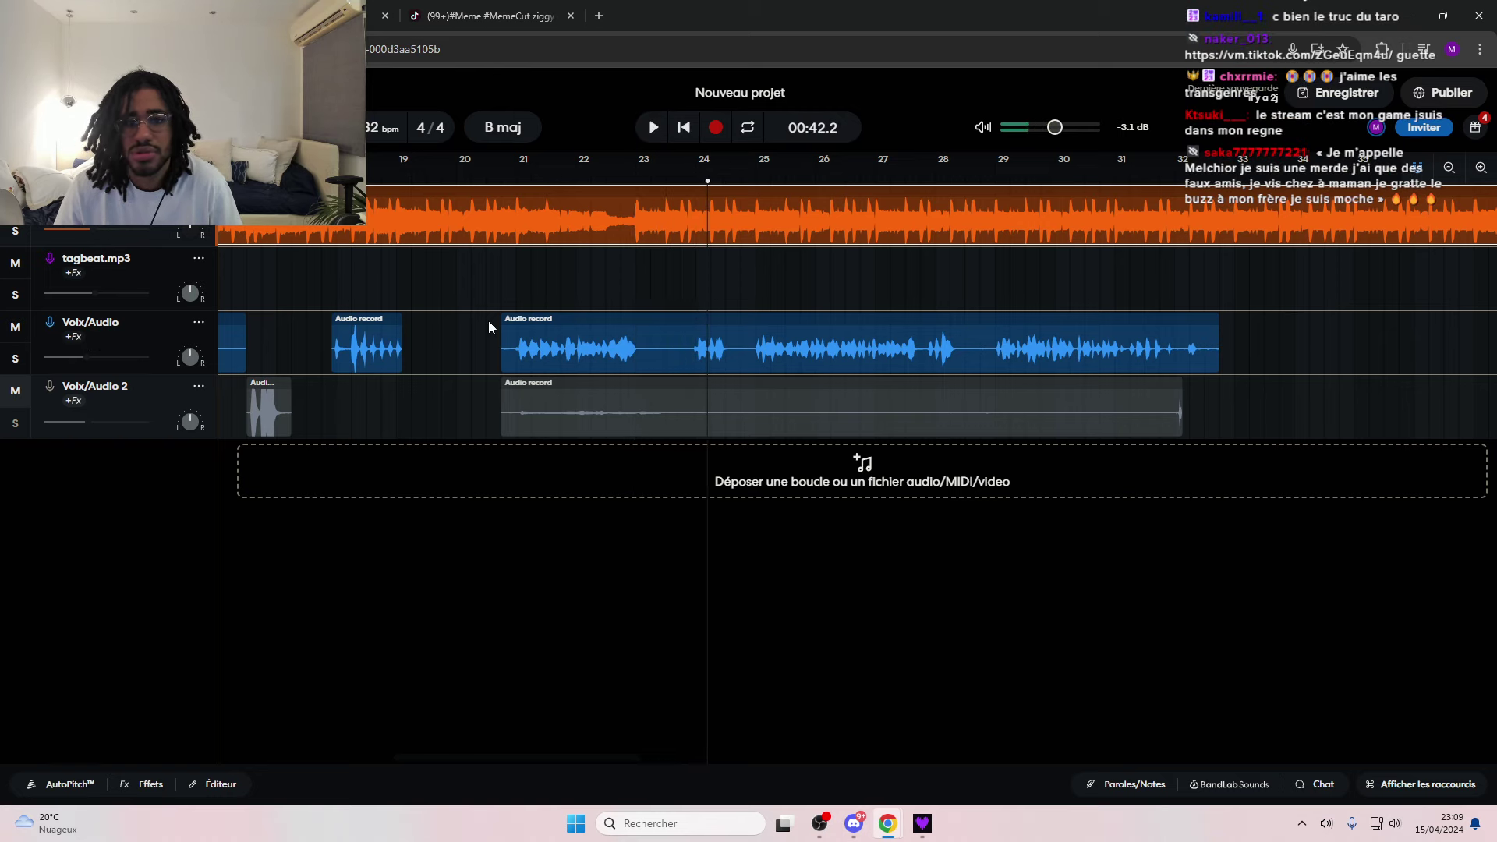
{"action": "left_click_drag", "start_coordinate": [709, 187], "coordinate": [618, 252]}
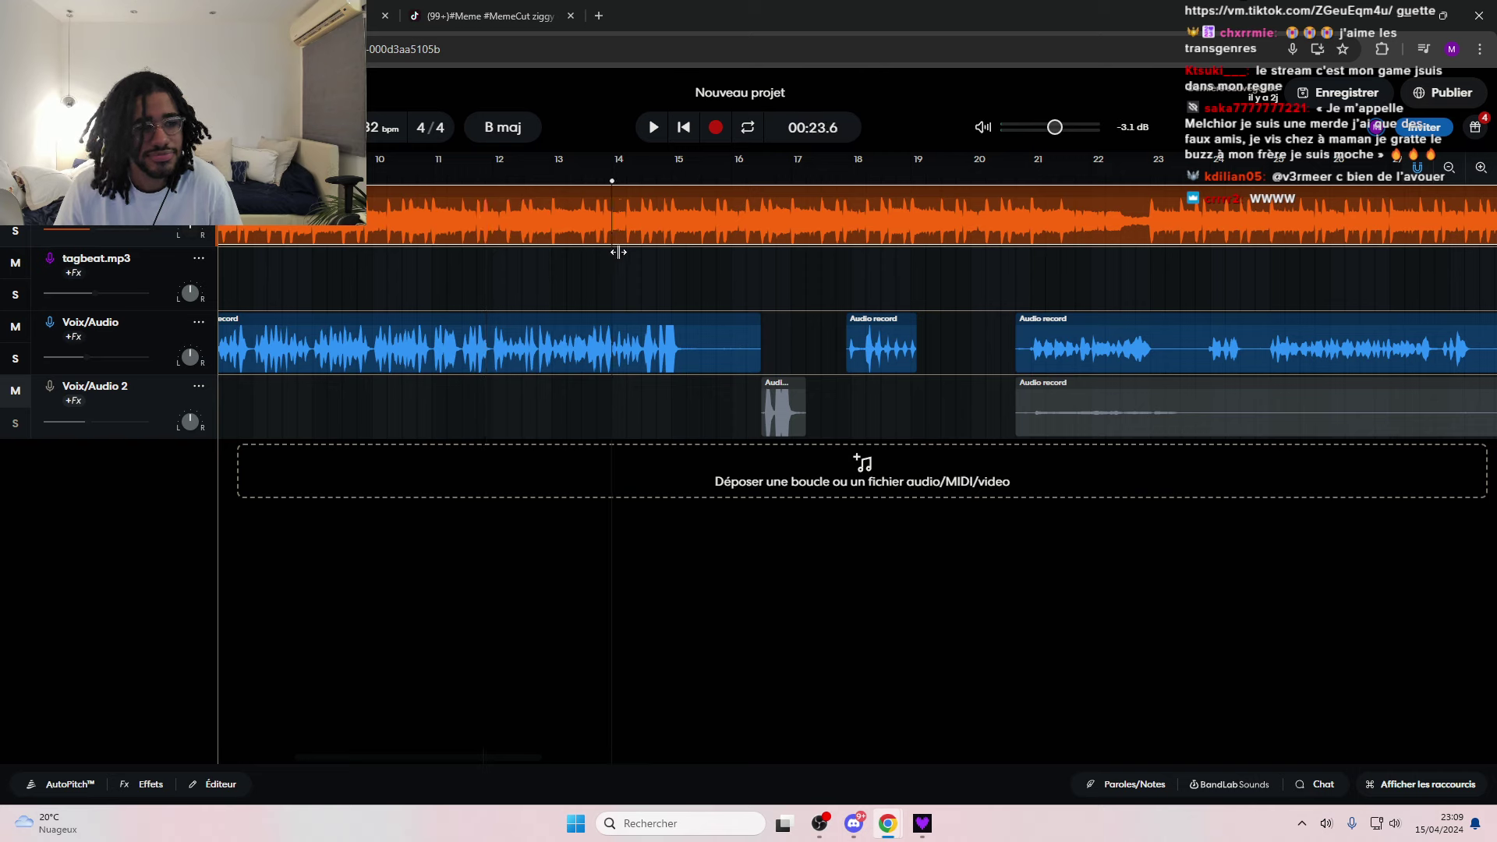
{"action": "left_click_drag", "start_coordinate": [748, 262], "coordinate": [1019, 264]}
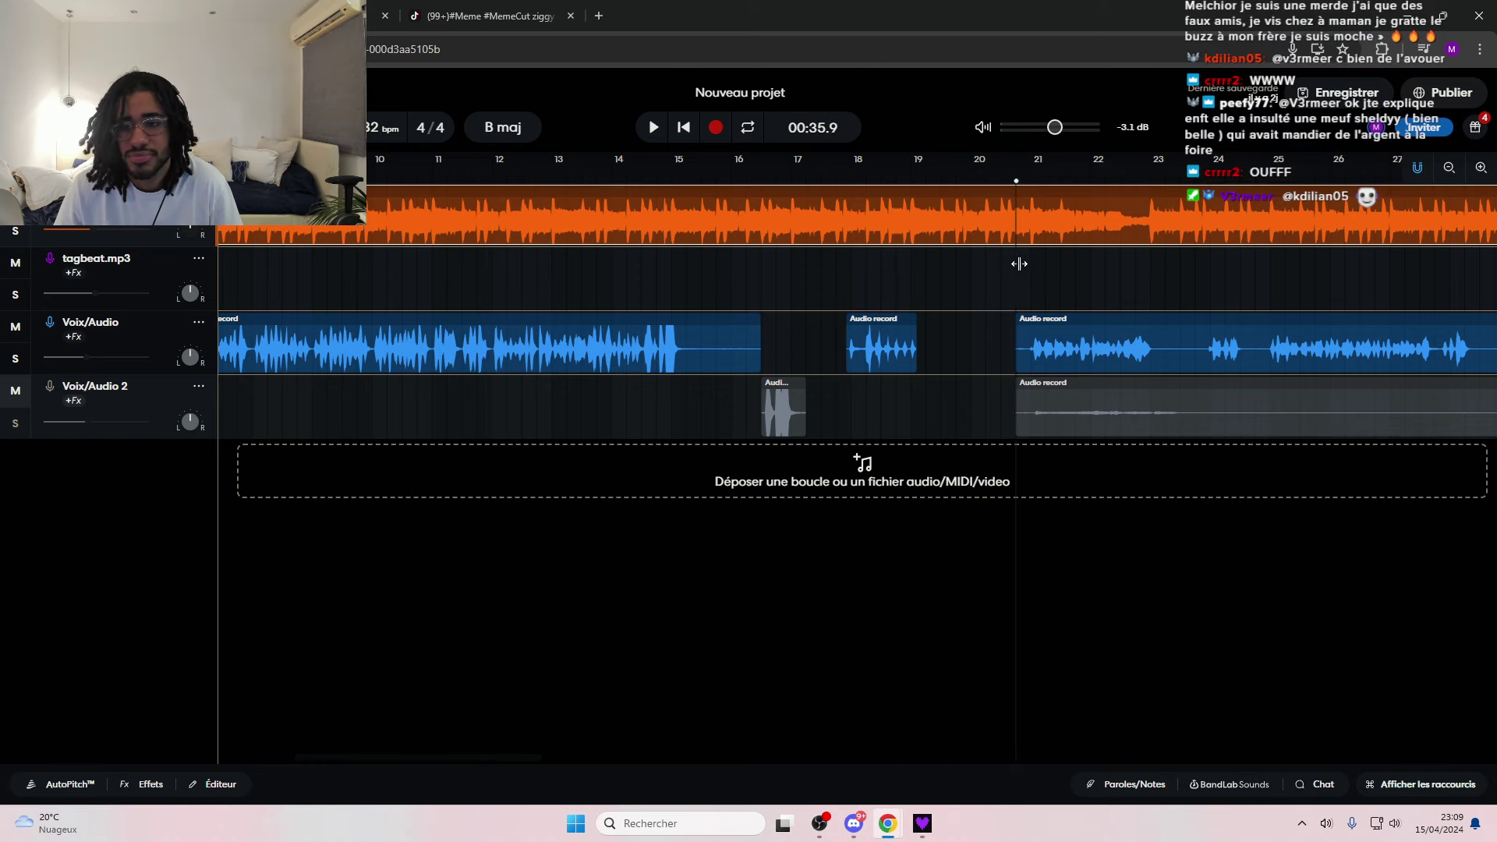
- Try to move the new vocal take from the Voix/Audio track onto the Voix/Audio 2 track
{"action": "left_click", "coordinate": [1070, 322]}
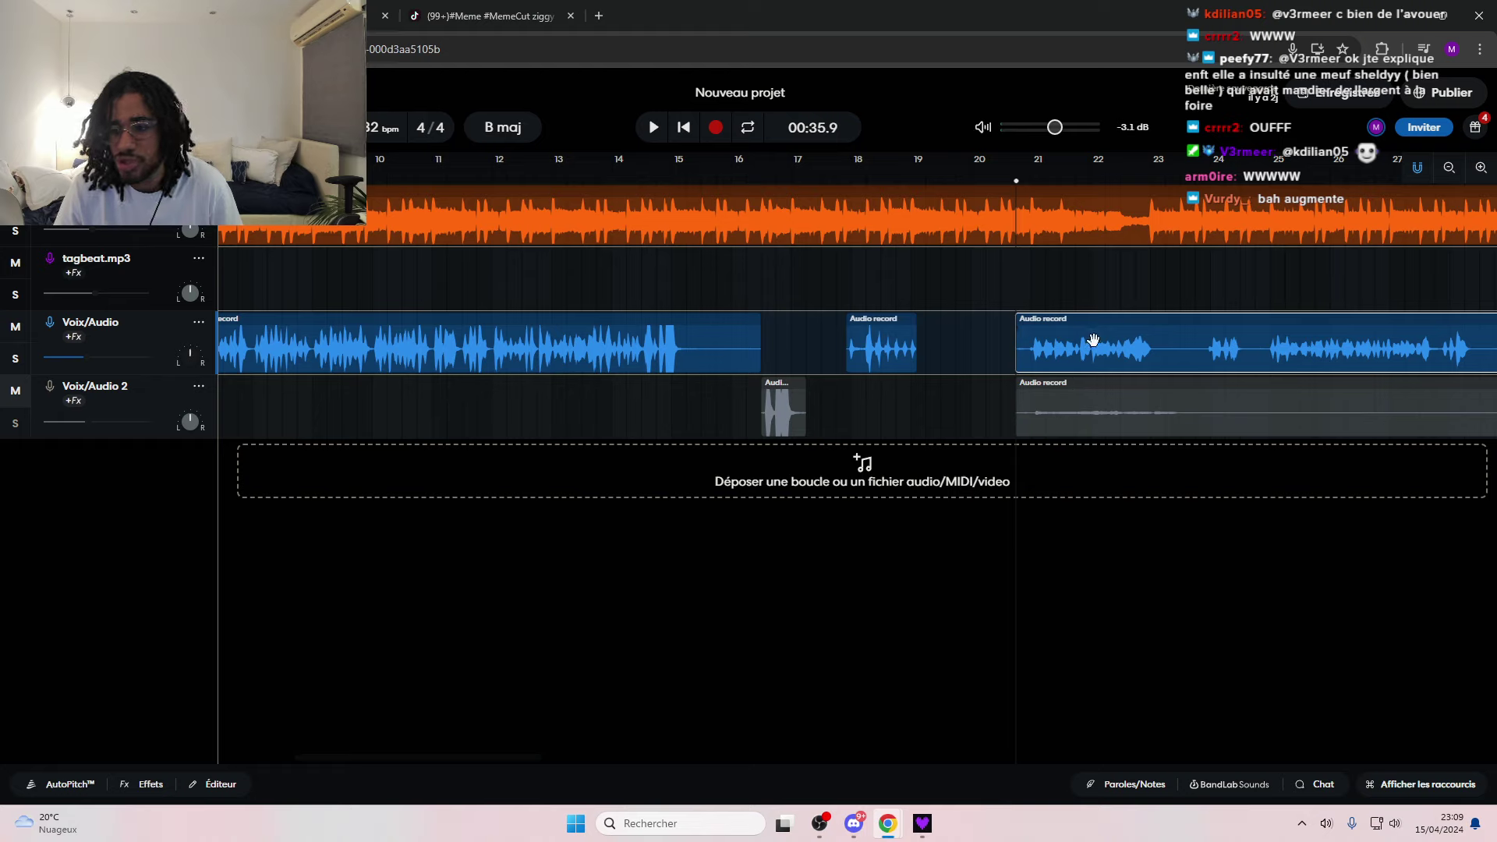
{"action": "left_click_drag", "start_coordinate": [1083, 333], "coordinate": [1080, 448]}
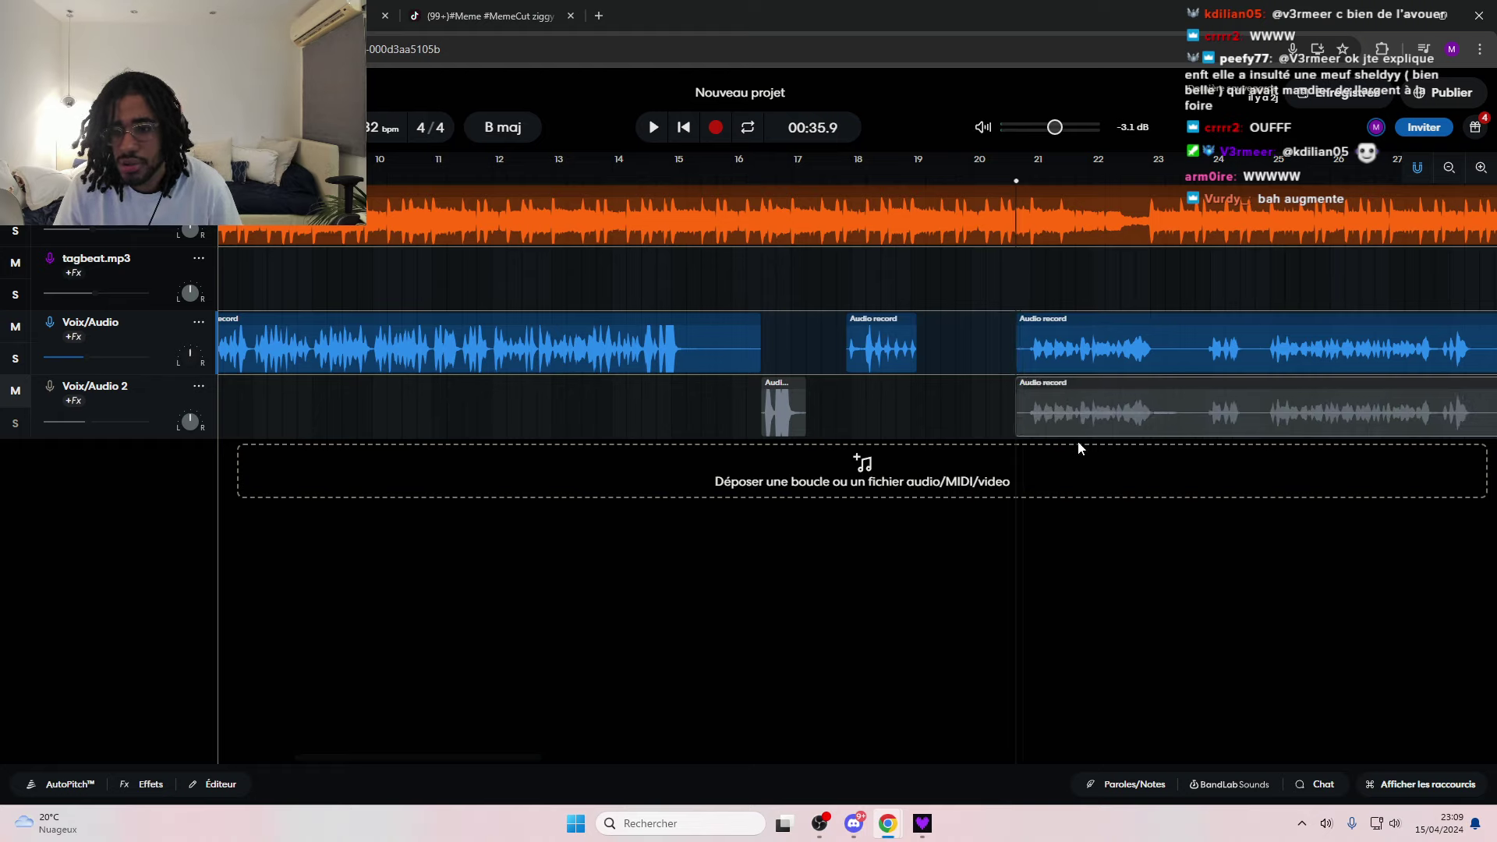
{"action": "left_click_drag", "start_coordinate": [1067, 499], "coordinate": [1063, 352]}
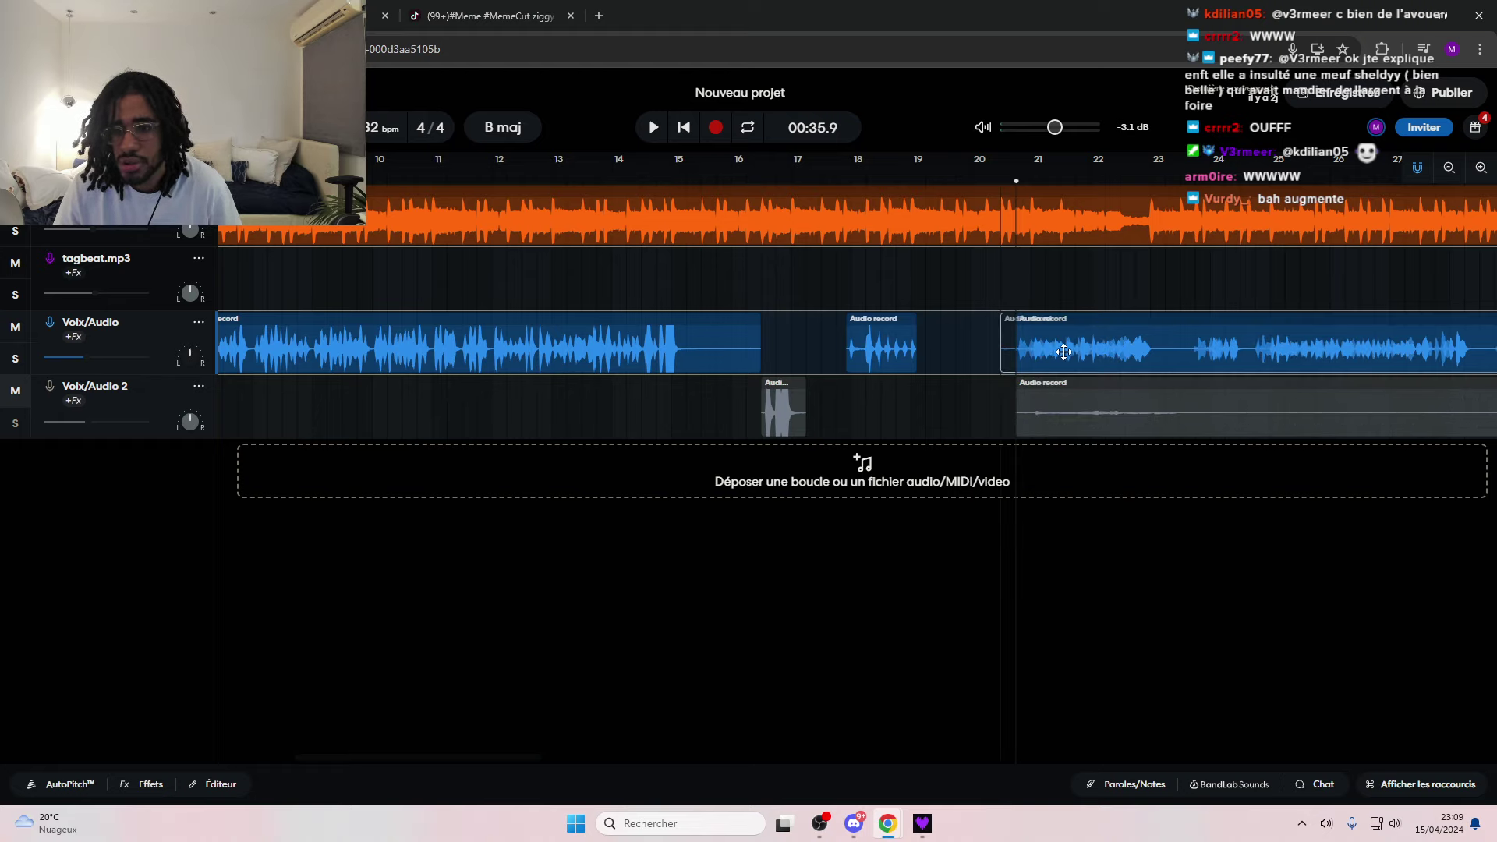
{"action": "left_click", "coordinate": [985, 478]}
{"action": "key", "text": "Escape"}
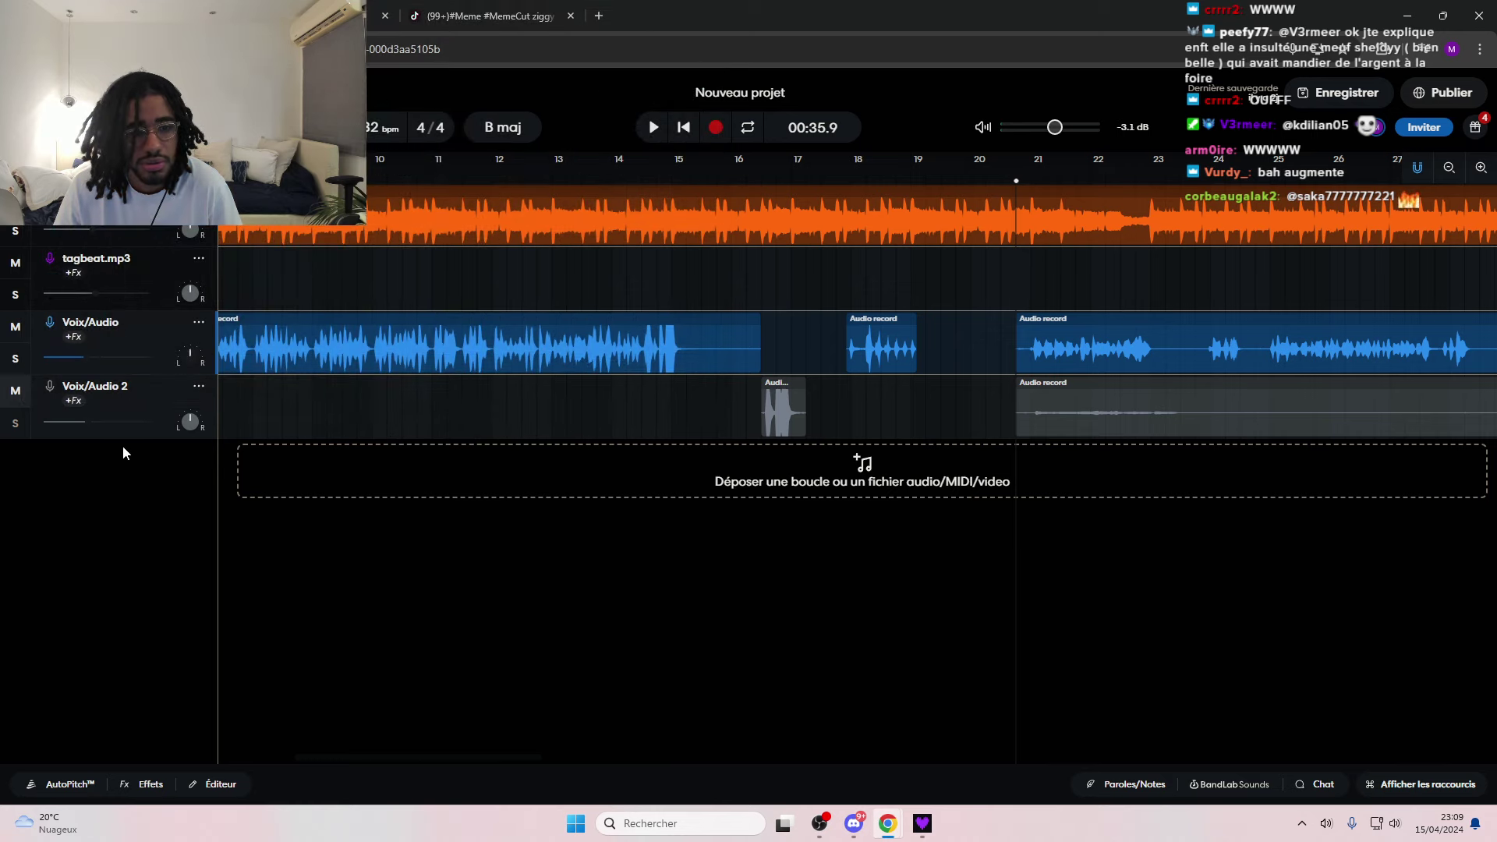
{"action": "right_click", "coordinate": [131, 466]}
{"action": "left_click", "coordinate": [522, 554]}
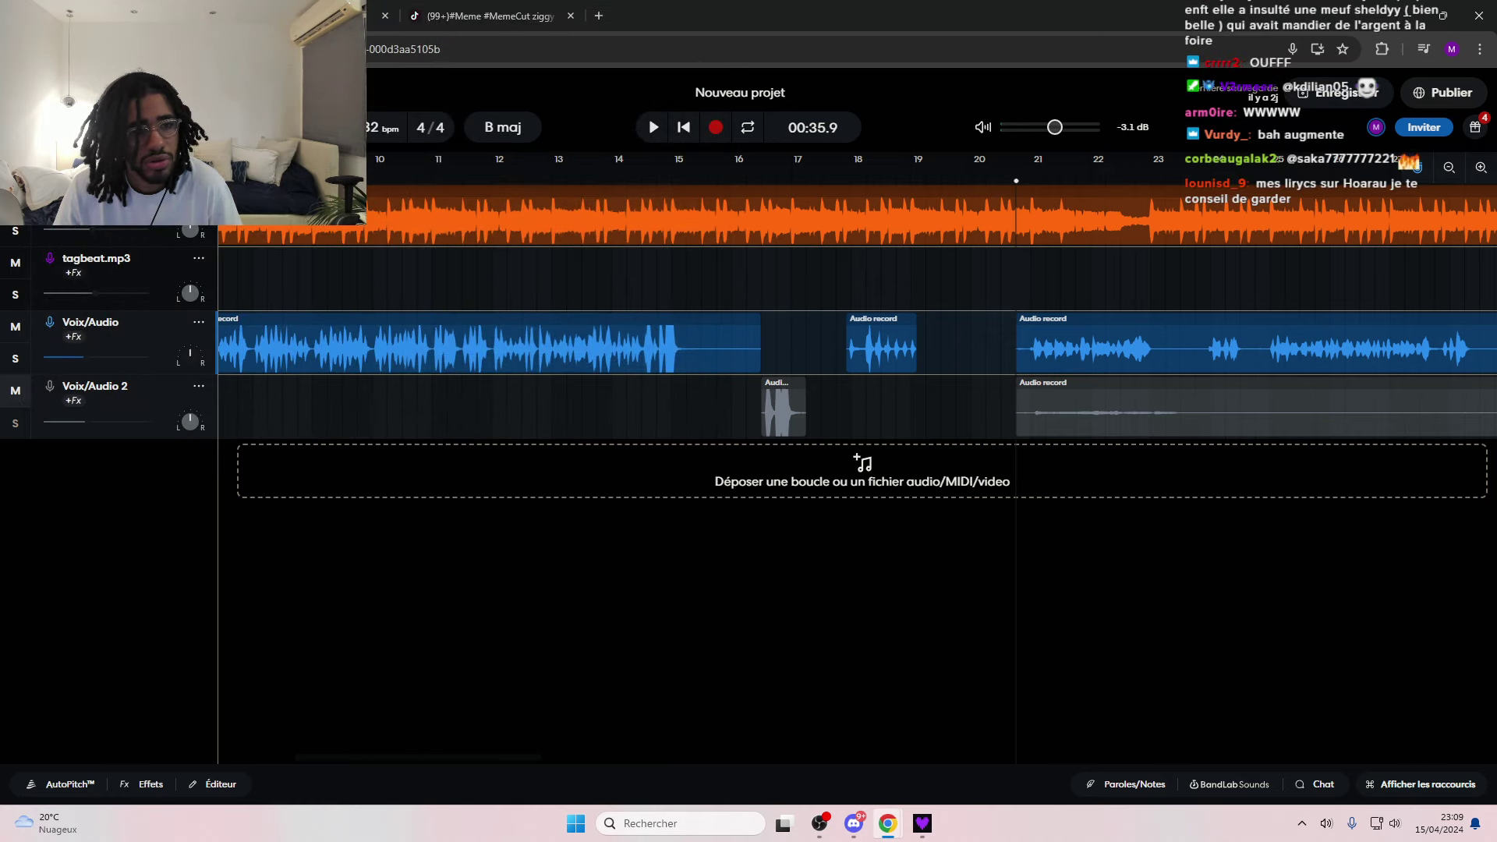
- Add a third voice/audio track and move the new vocal take from Voix/Audio onto it, keeping its start at 35.9 s
{"action": "left_click", "coordinate": [109, 466]}
{"action": "left_click", "coordinate": [78, 248]}
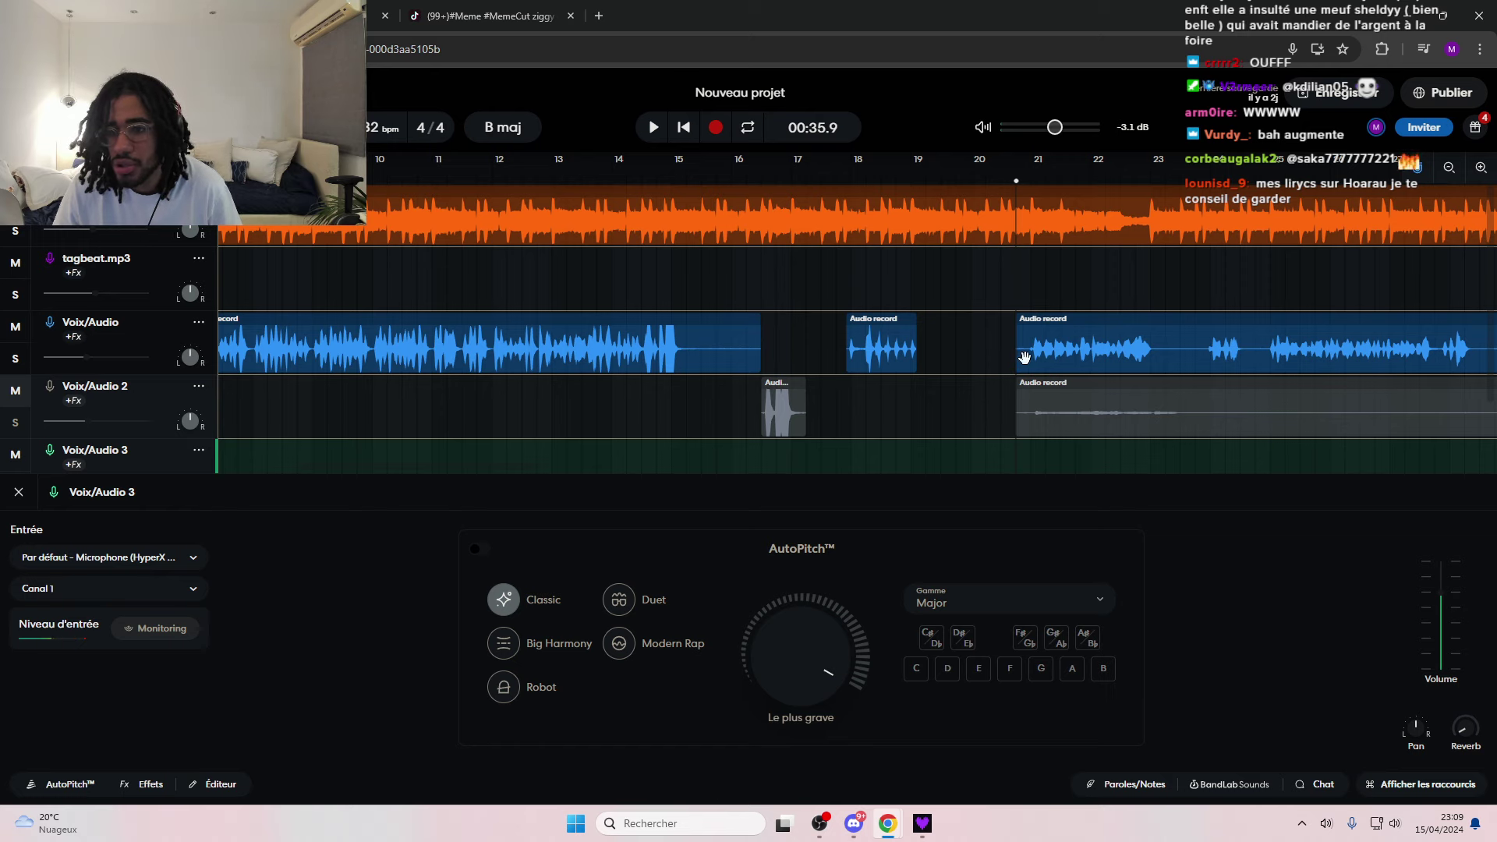
{"action": "left_click_drag", "start_coordinate": [1024, 357], "coordinate": [1050, 453]}
{"action": "scroll", "coordinate": [976, 357], "scroll_direction": "down", "scroll_amount": 2}
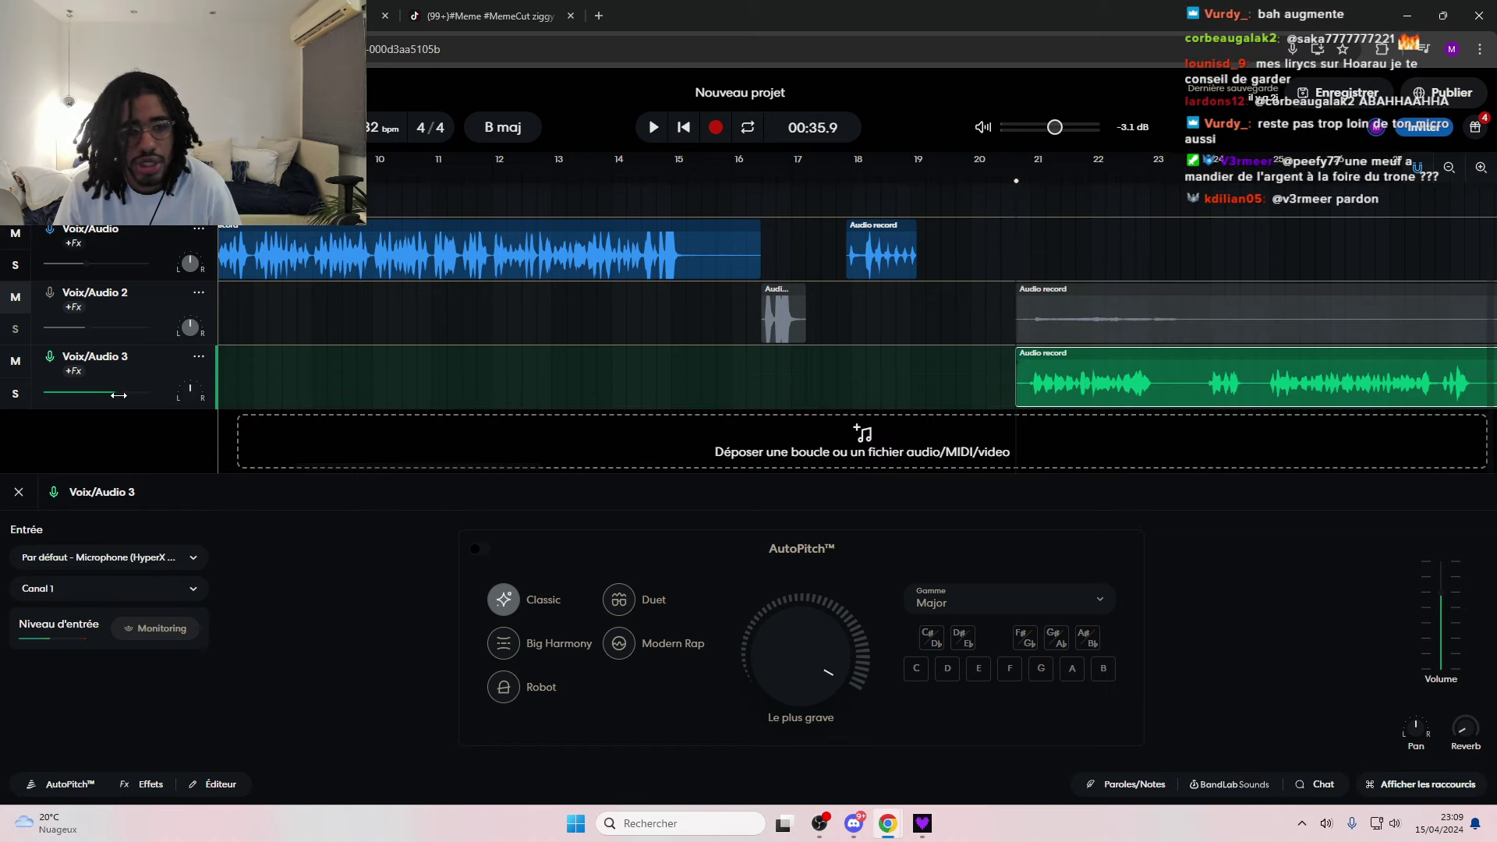
- Try the Voix/Audio 3 track at maximum volume while playing the take from 35.9 s, bring the volume back down, and pause
{"action": "left_click_drag", "start_coordinate": [116, 394], "coordinate": [165, 394]}
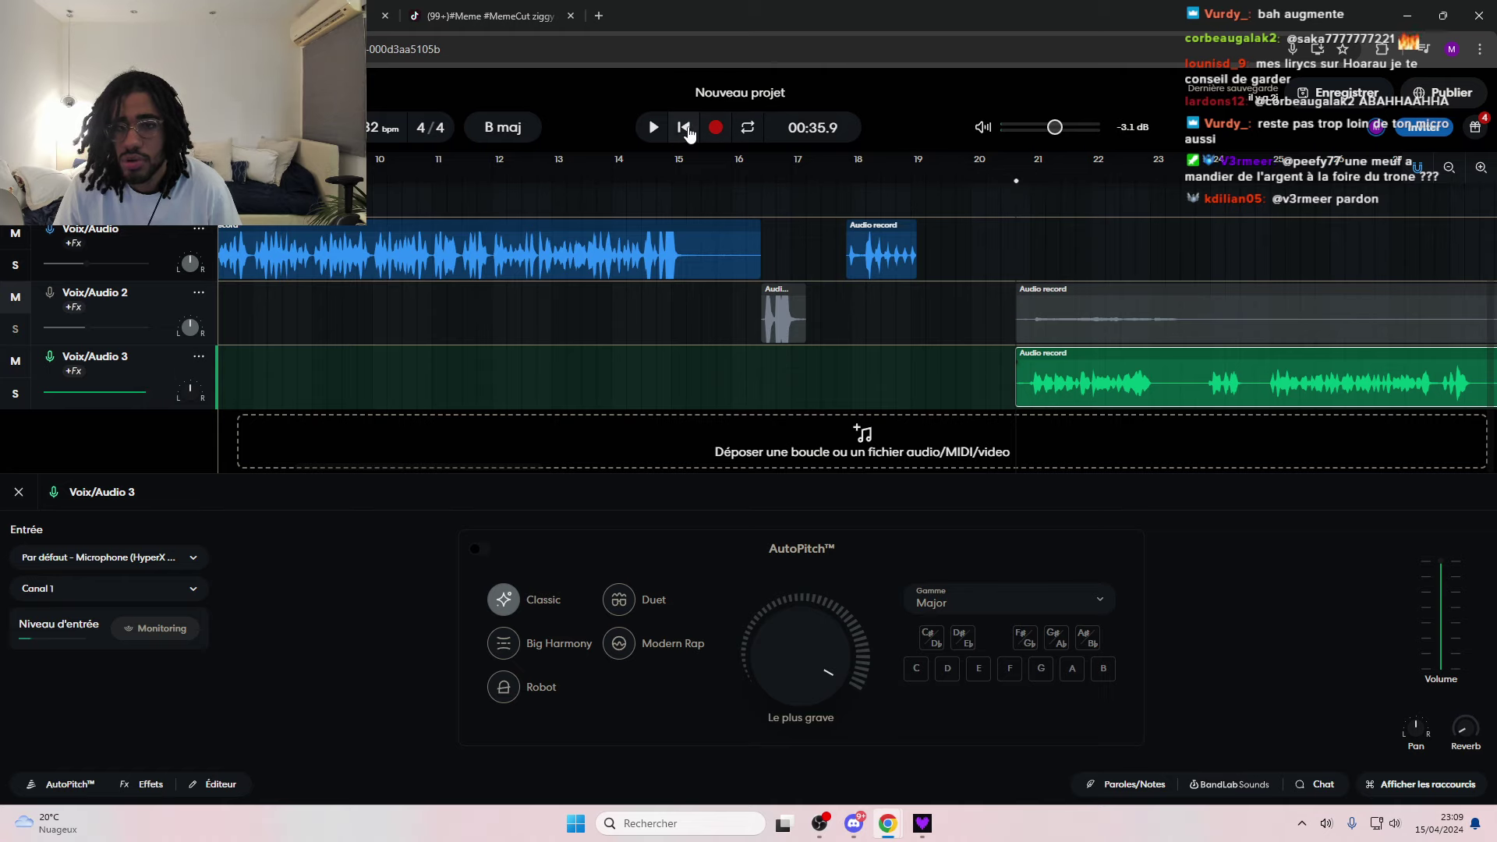
{"action": "left_click", "coordinate": [653, 127]}
{"action": "scroll", "coordinate": [946, 278], "scroll_direction": "up", "scroll_amount": 2}
{"action": "scroll", "coordinate": [947, 278], "scroll_direction": "down", "scroll_amount": 2}
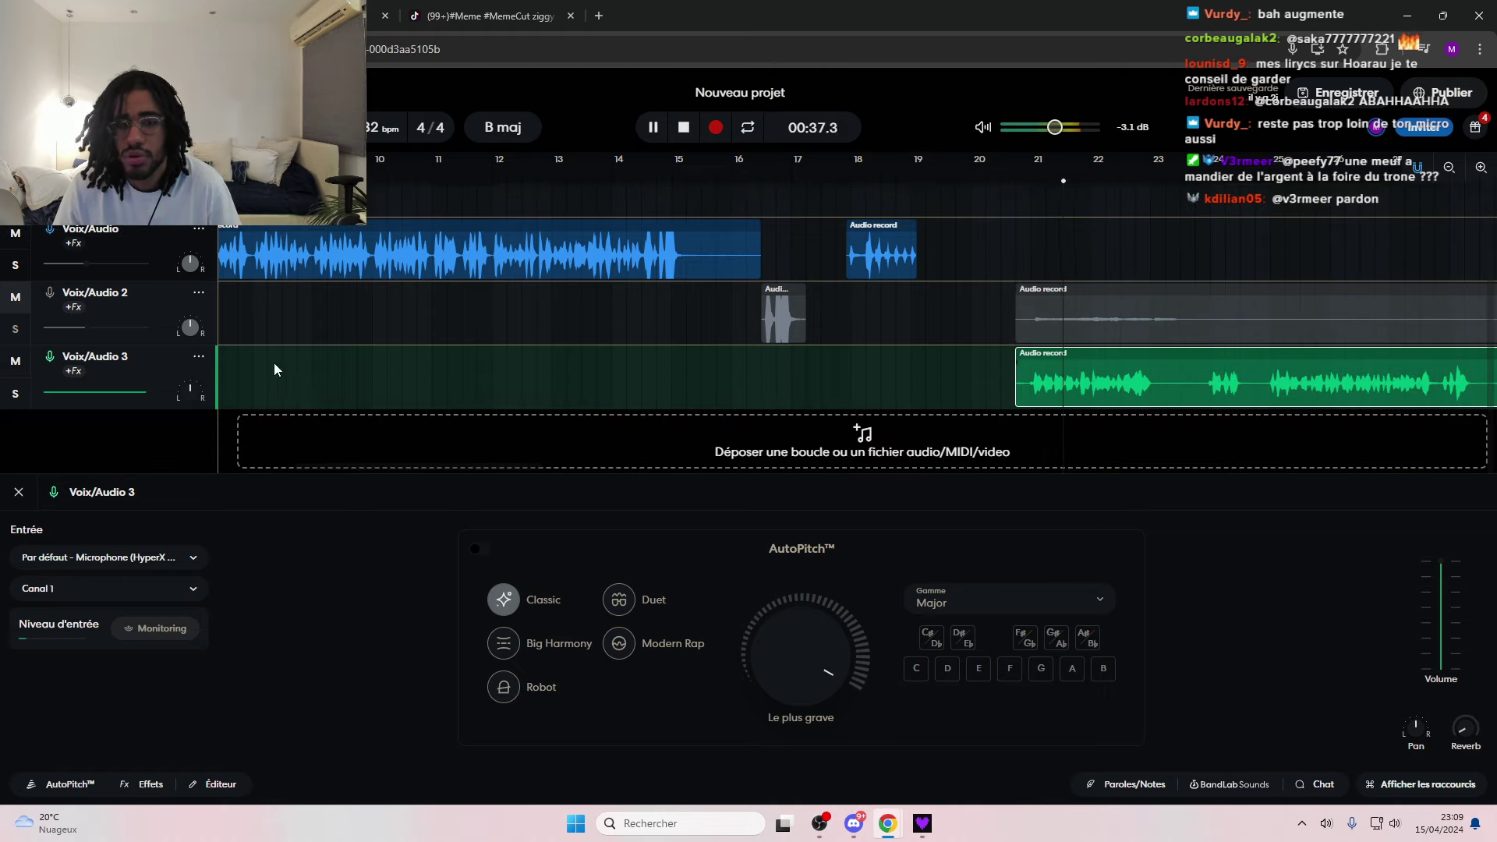
{"action": "left_click_drag", "start_coordinate": [150, 394], "coordinate": [110, 396]}
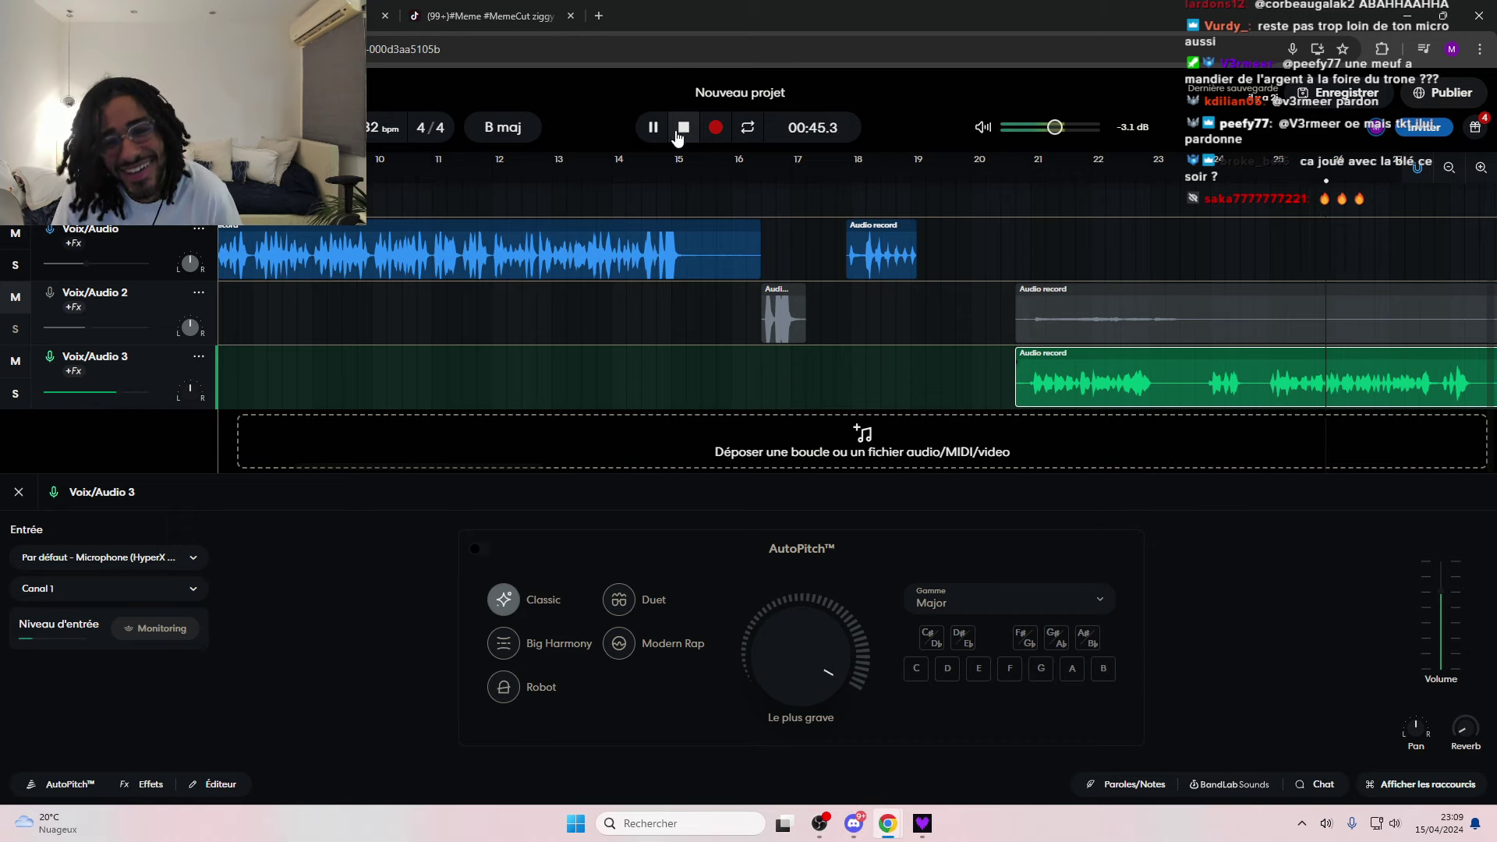
{"action": "key", "text": "space"}
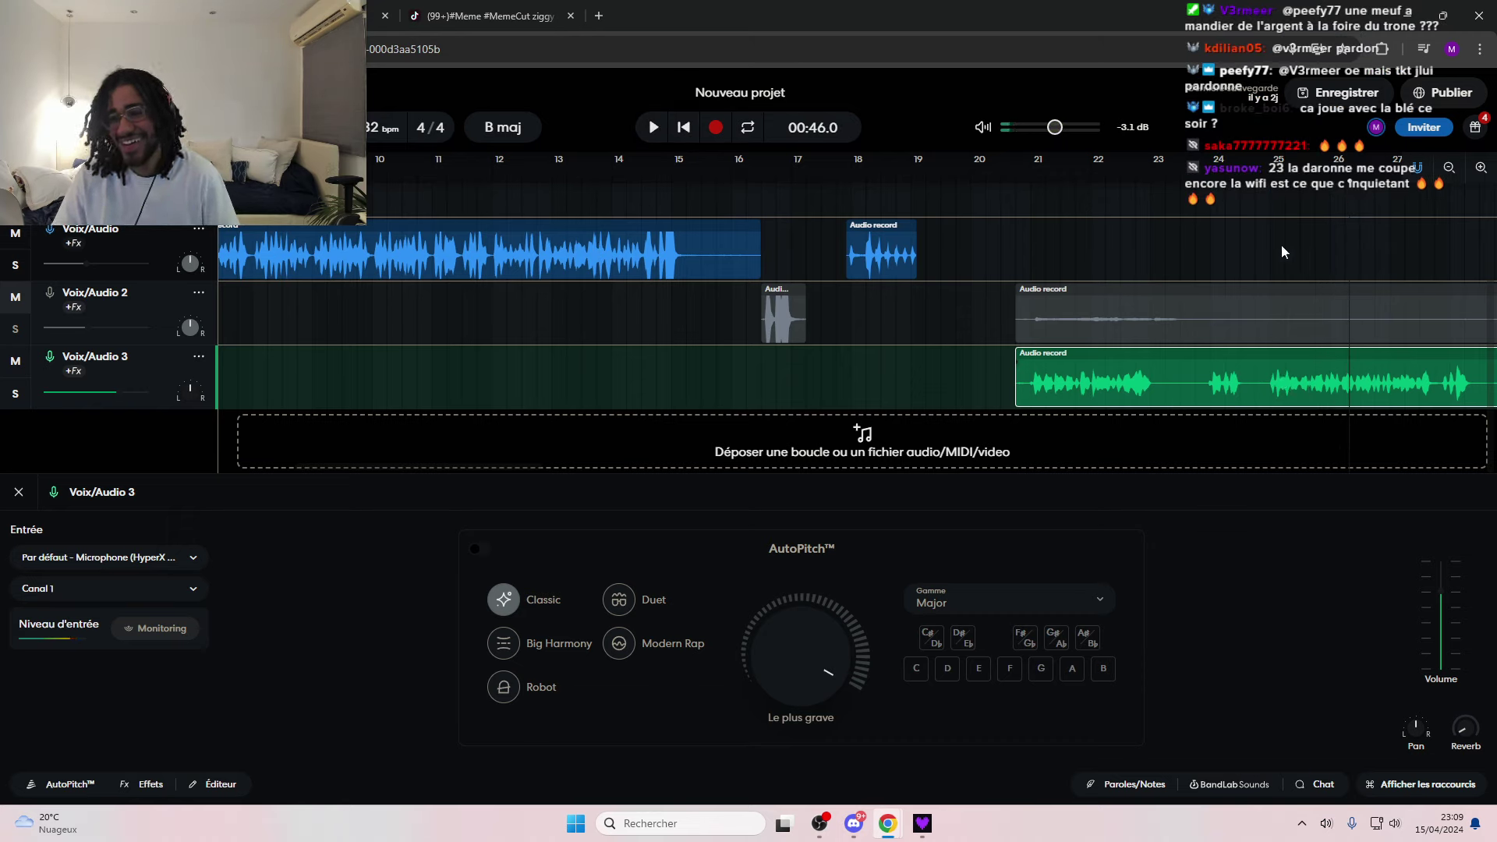
- Split the Voix/Audio 3 take at 43.8 s and 49.7 s and delete everything after 43.8 s
{"action": "left_click_drag", "start_coordinate": [1324, 245], "coordinate": [1277, 246]}
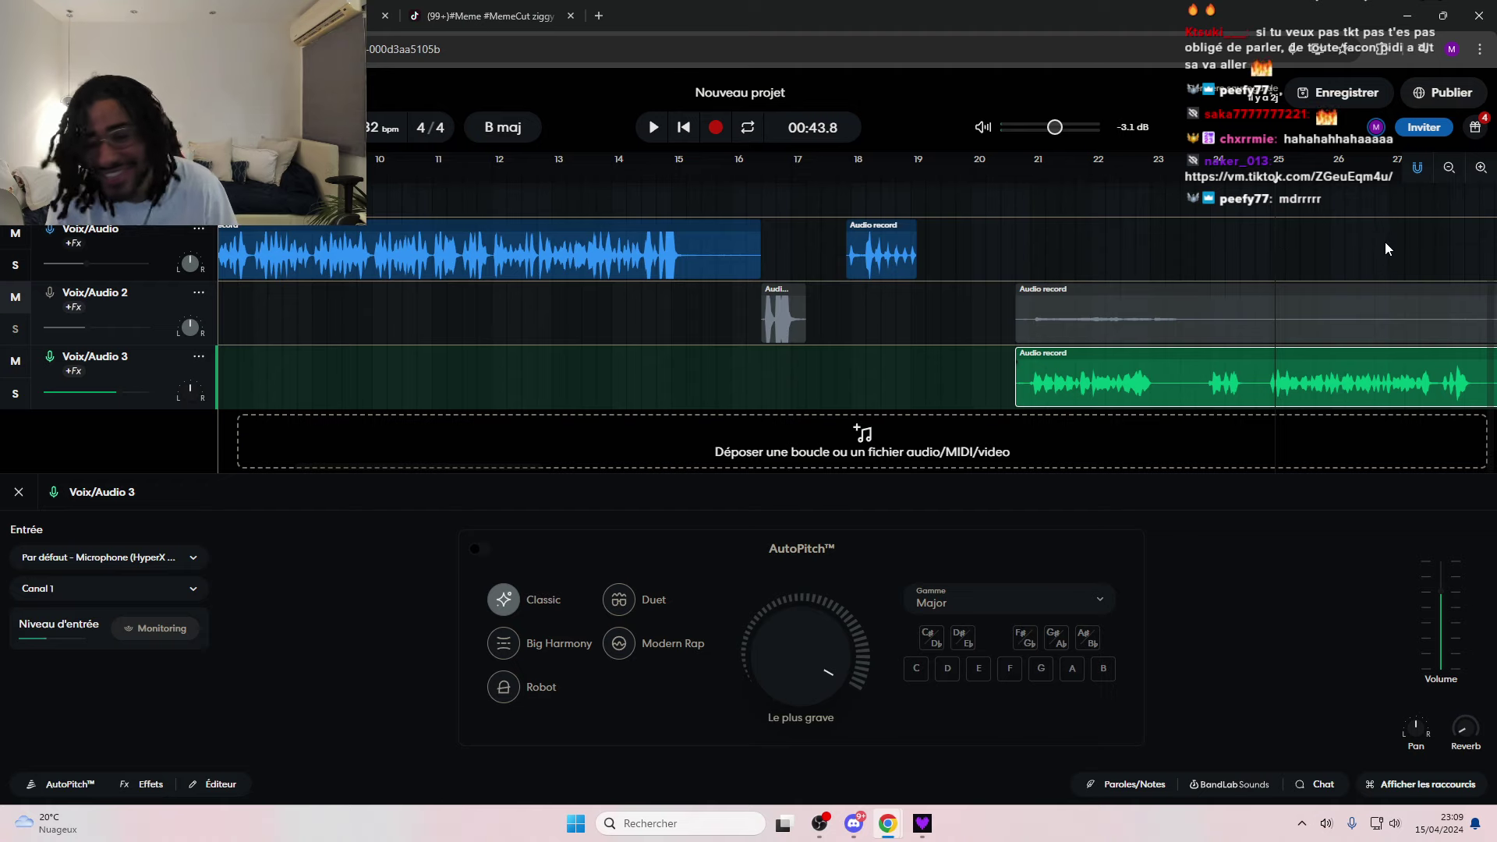
{"action": "key", "text": "s"}
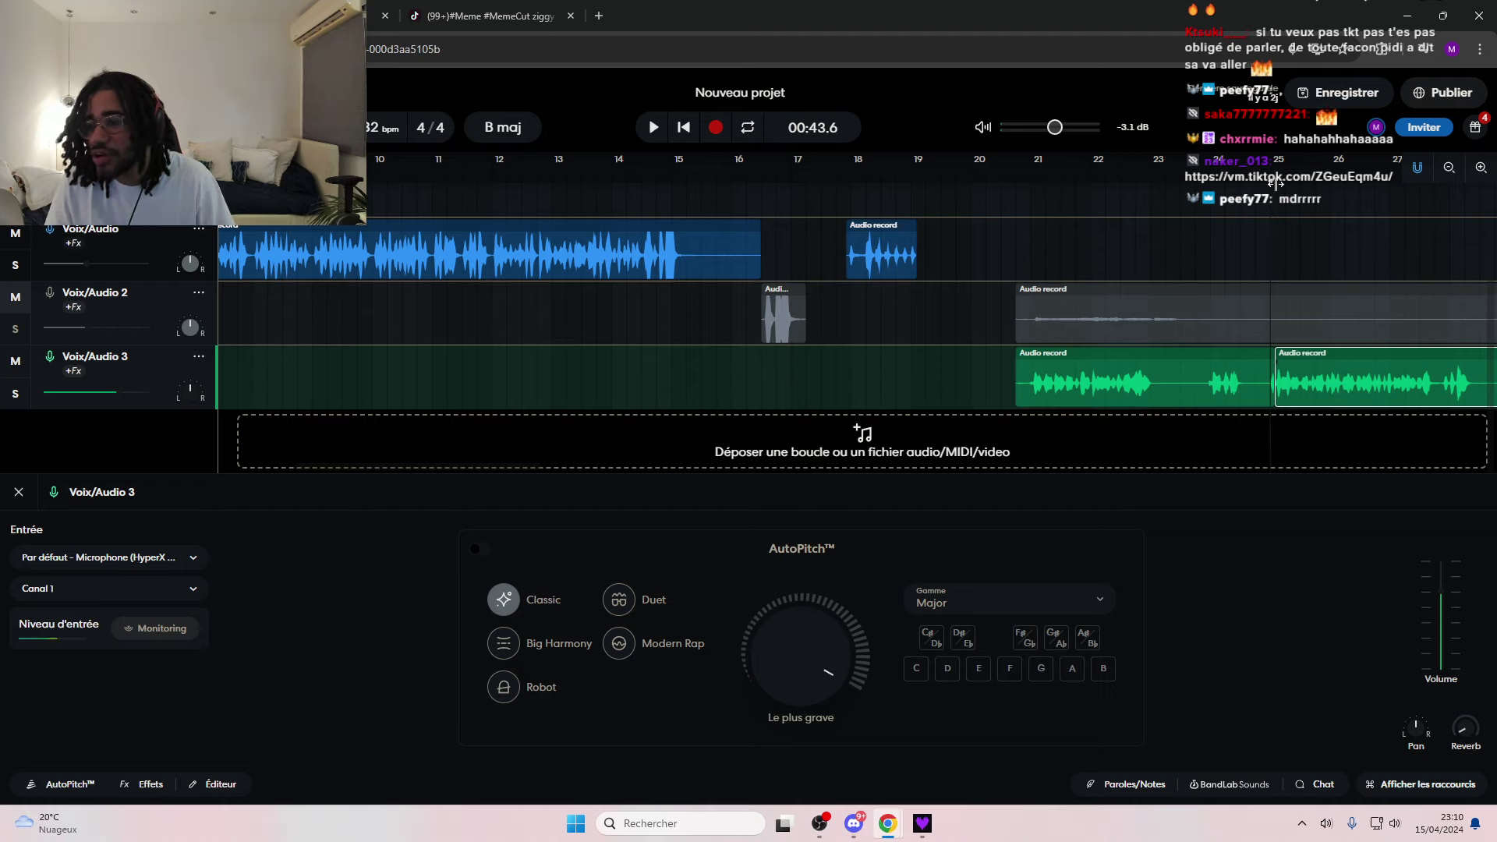
{"action": "left_click_drag", "start_coordinate": [1276, 183], "coordinate": [1470, 226]}
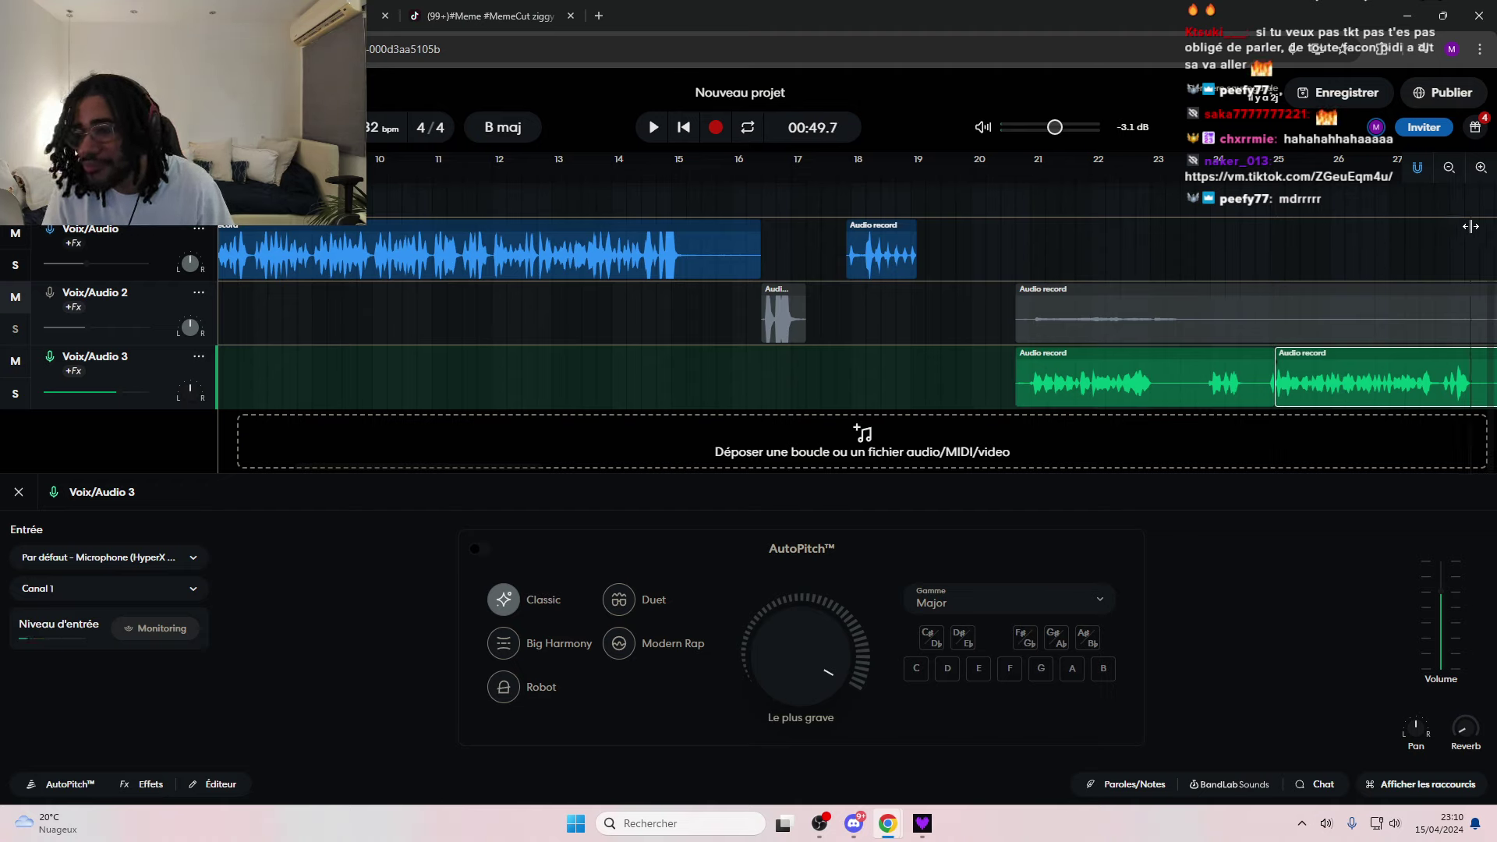
{"action": "key", "text": "s"}
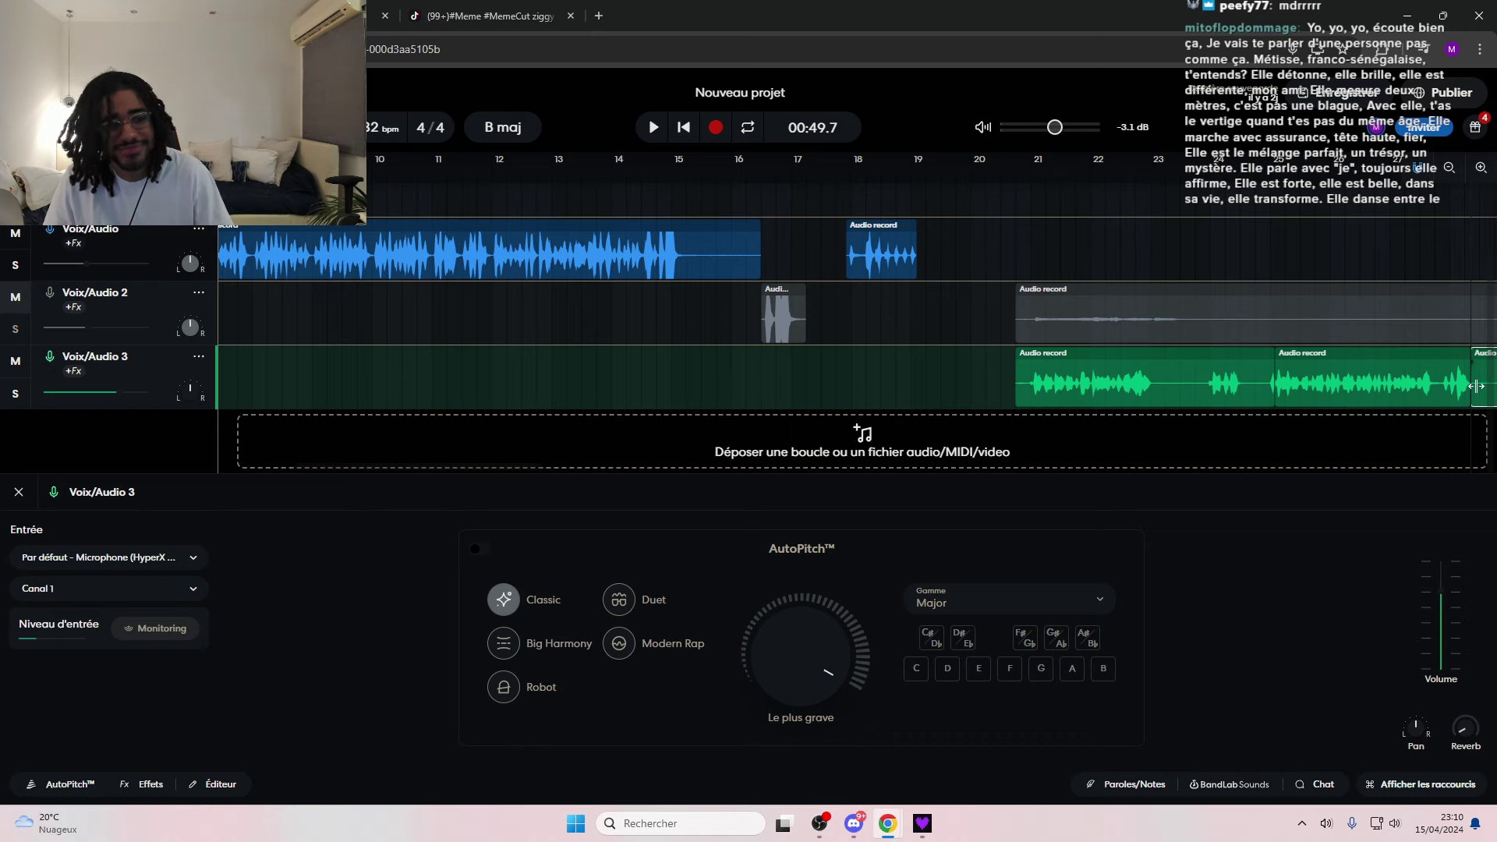
{"action": "key", "text": "Delete"}
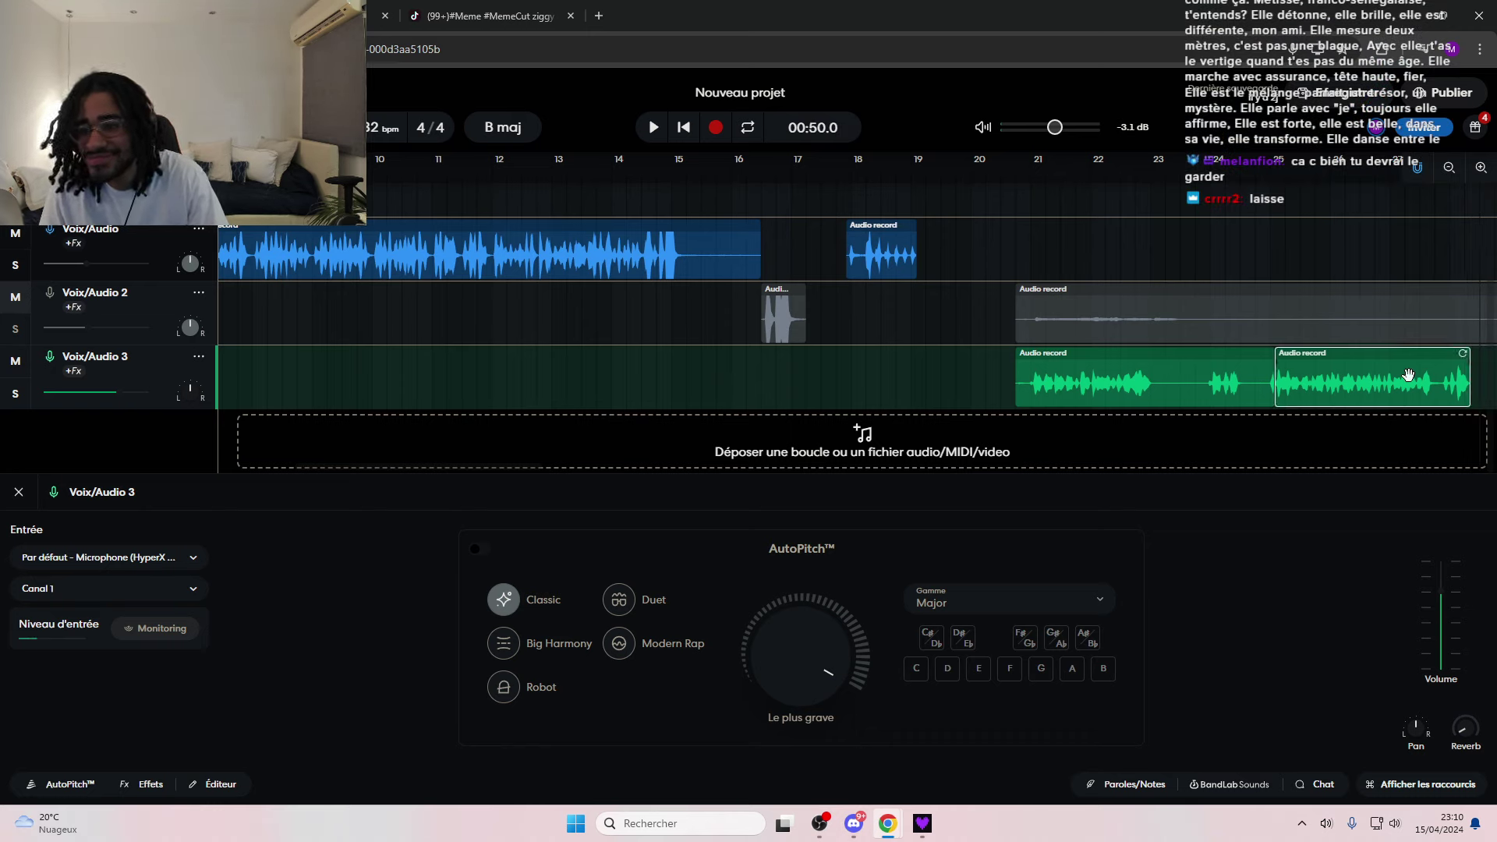
{"action": "left_click_drag", "start_coordinate": [1471, 386], "coordinate": [1275, 381]}
- Split the remaining take just before its last short phrase and again at 42.7 s, and delete the part after 42.7 s
{"action": "left_click", "coordinate": [1210, 173]}
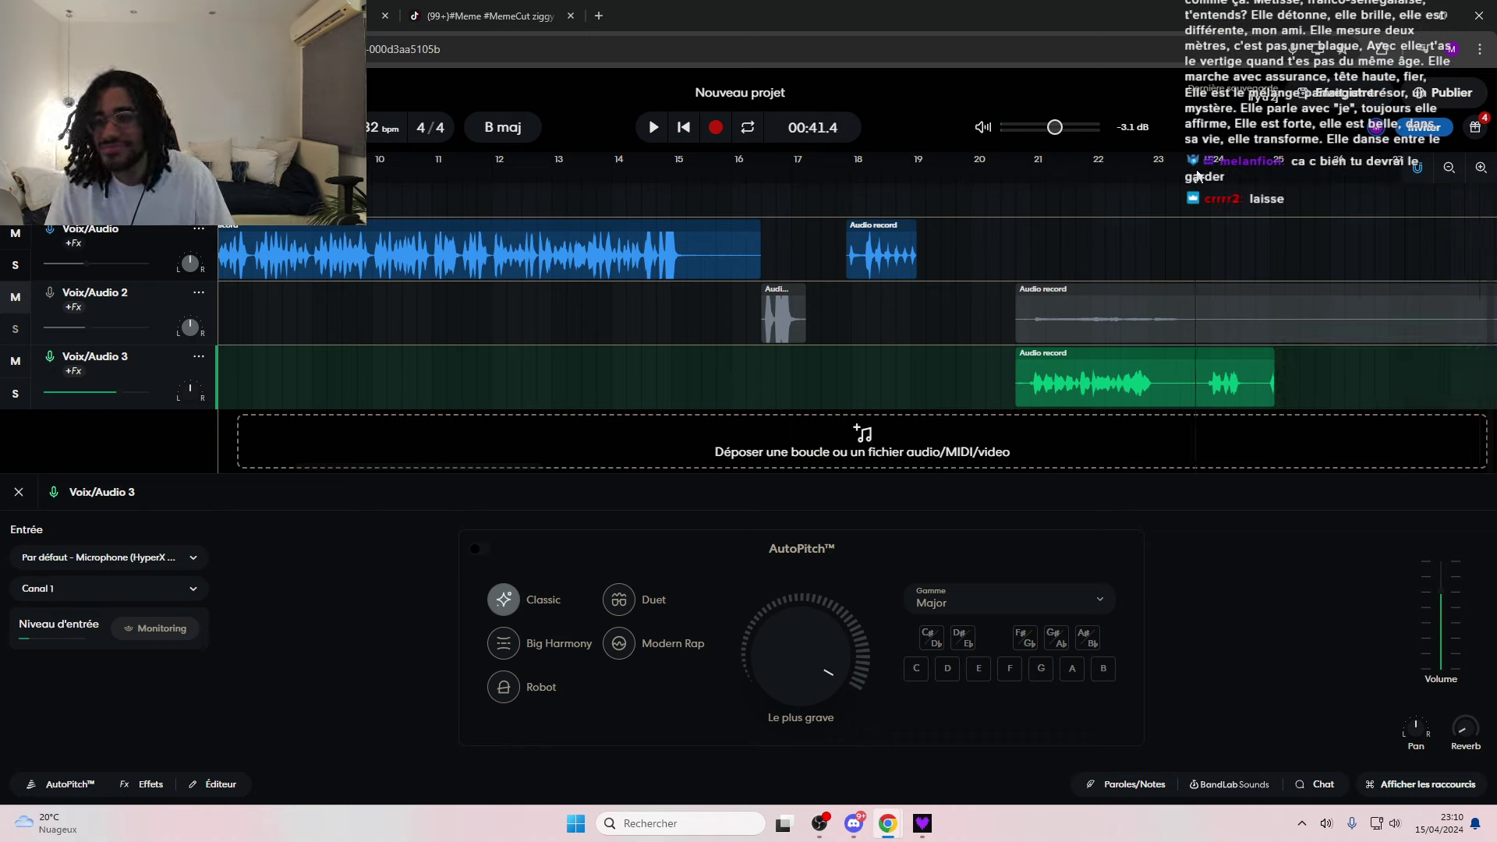
{"action": "key", "text": "space"}
{"action": "key", "text": "space"}
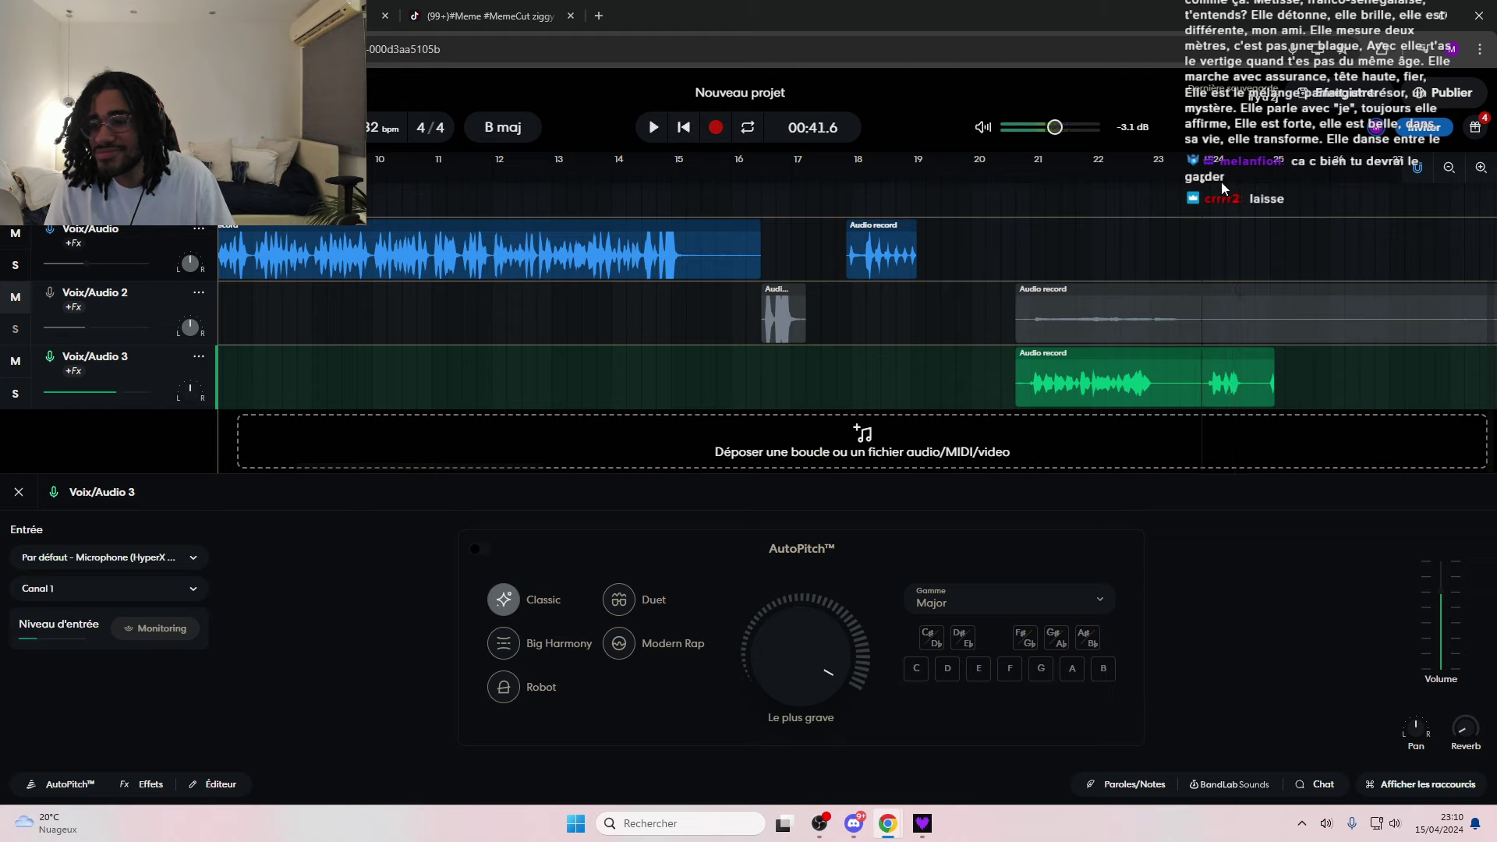
{"action": "left_click", "coordinate": [1206, 184]}
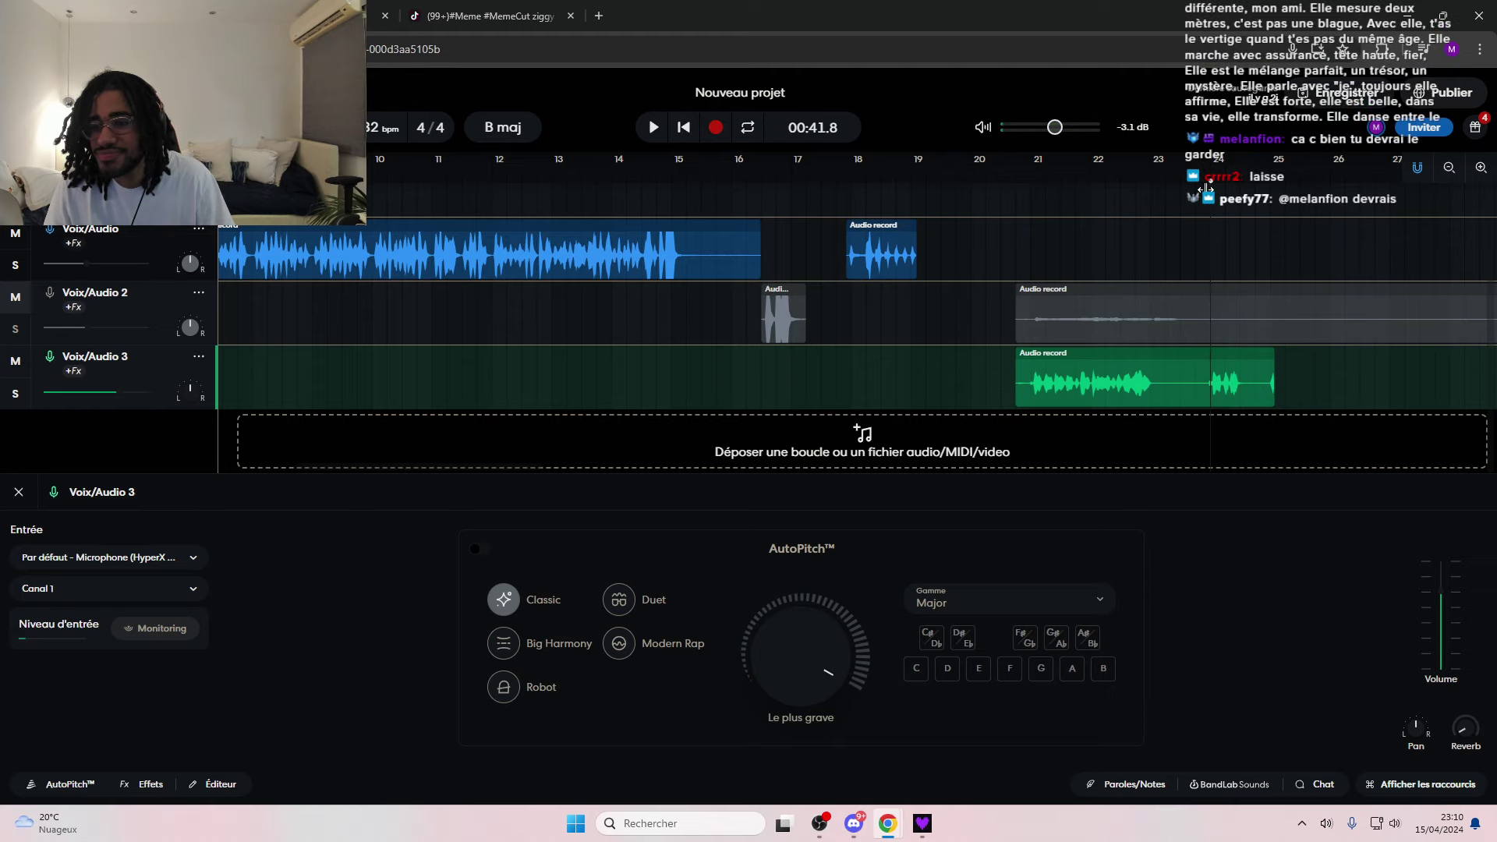
{"action": "key", "text": "ctrl+e"}
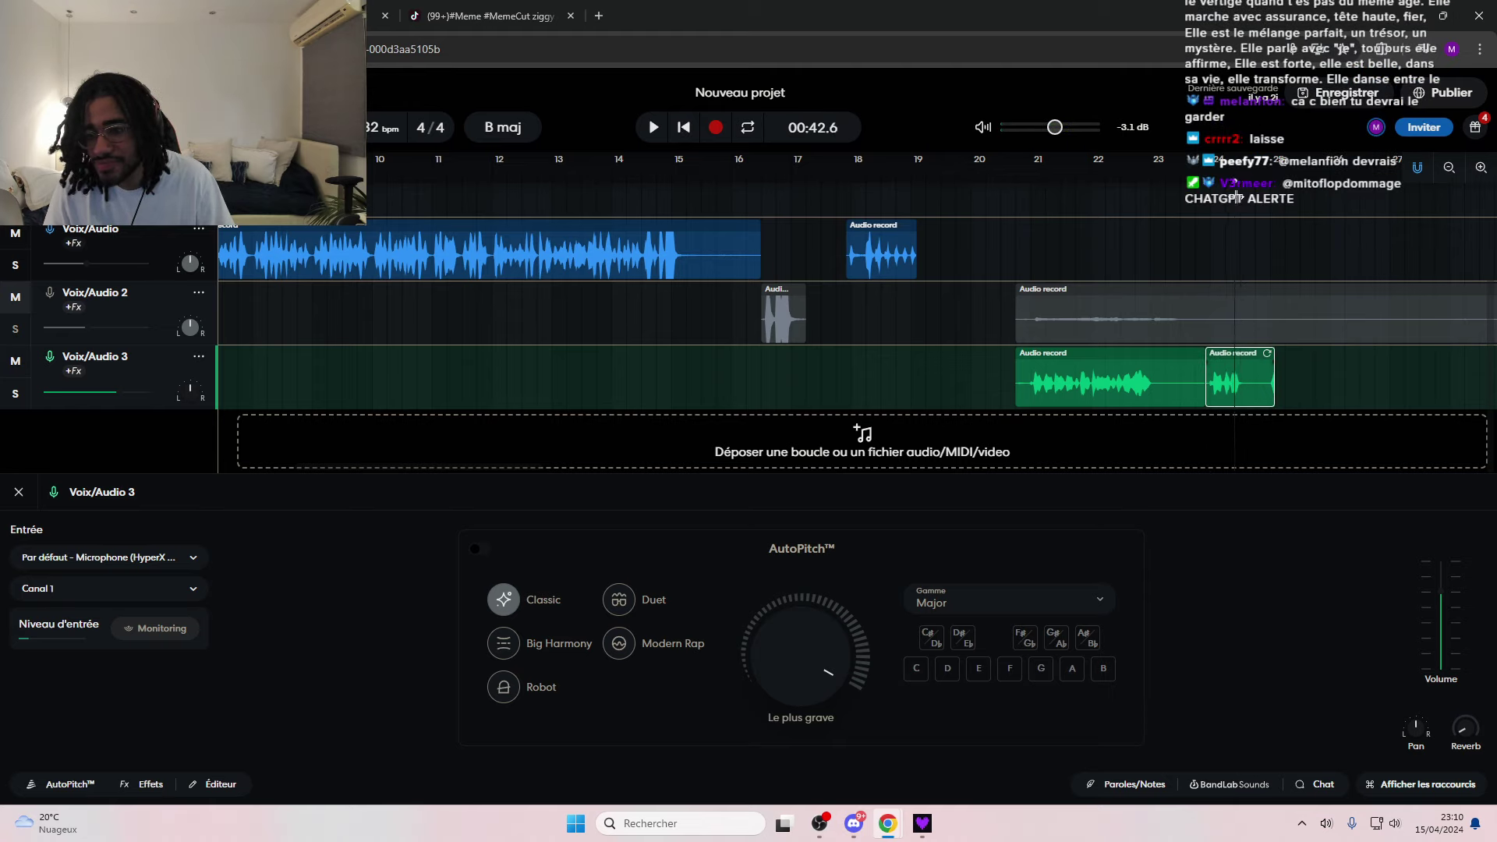
{"action": "left_click_drag", "start_coordinate": [1207, 195], "coordinate": [1240, 202]}
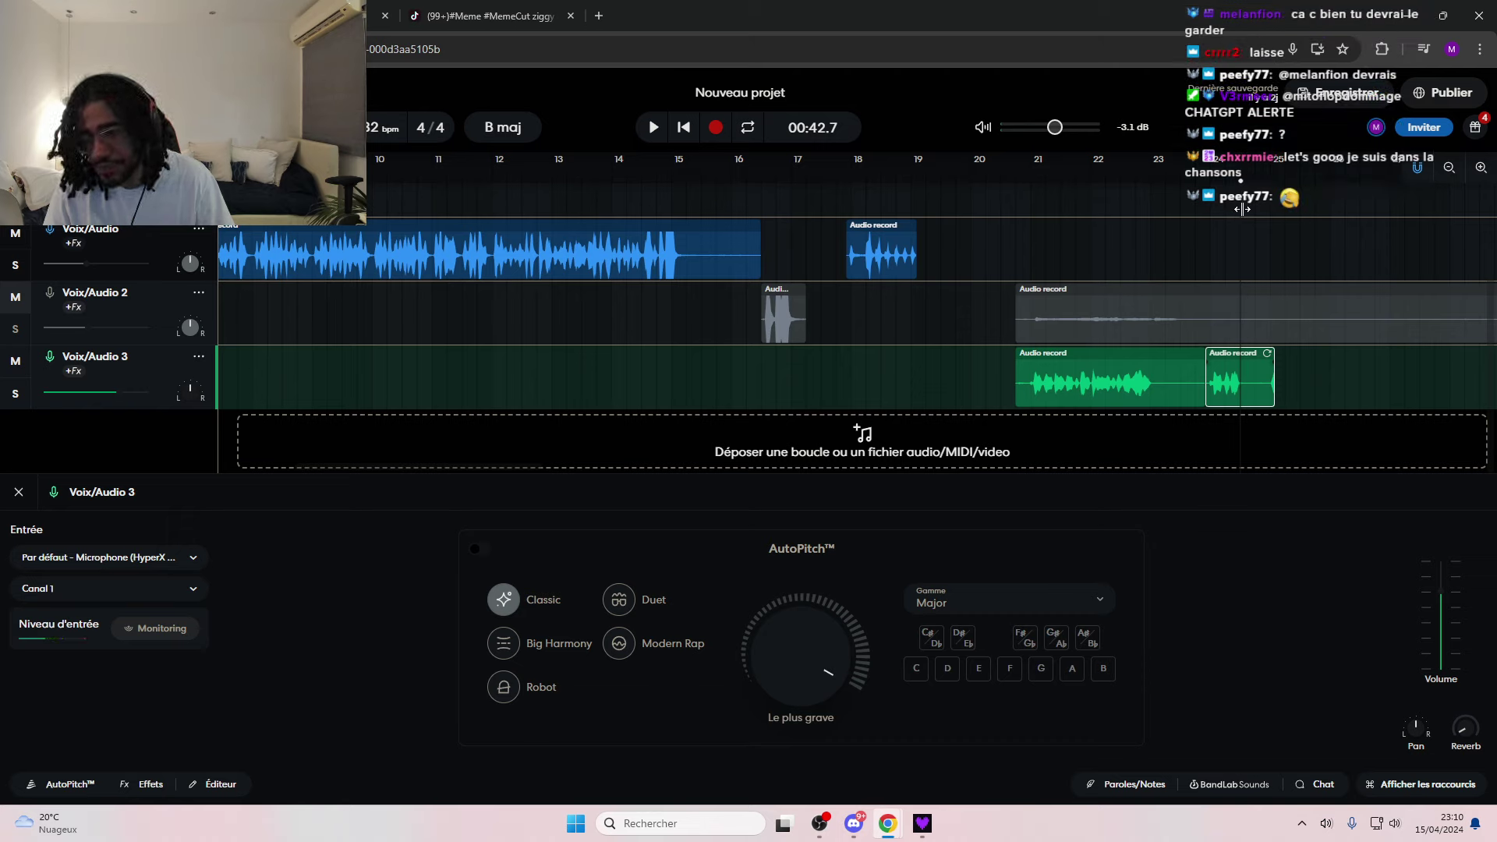
{"action": "key", "text": "ctrl+e"}
{"action": "key", "text": "Delete"}
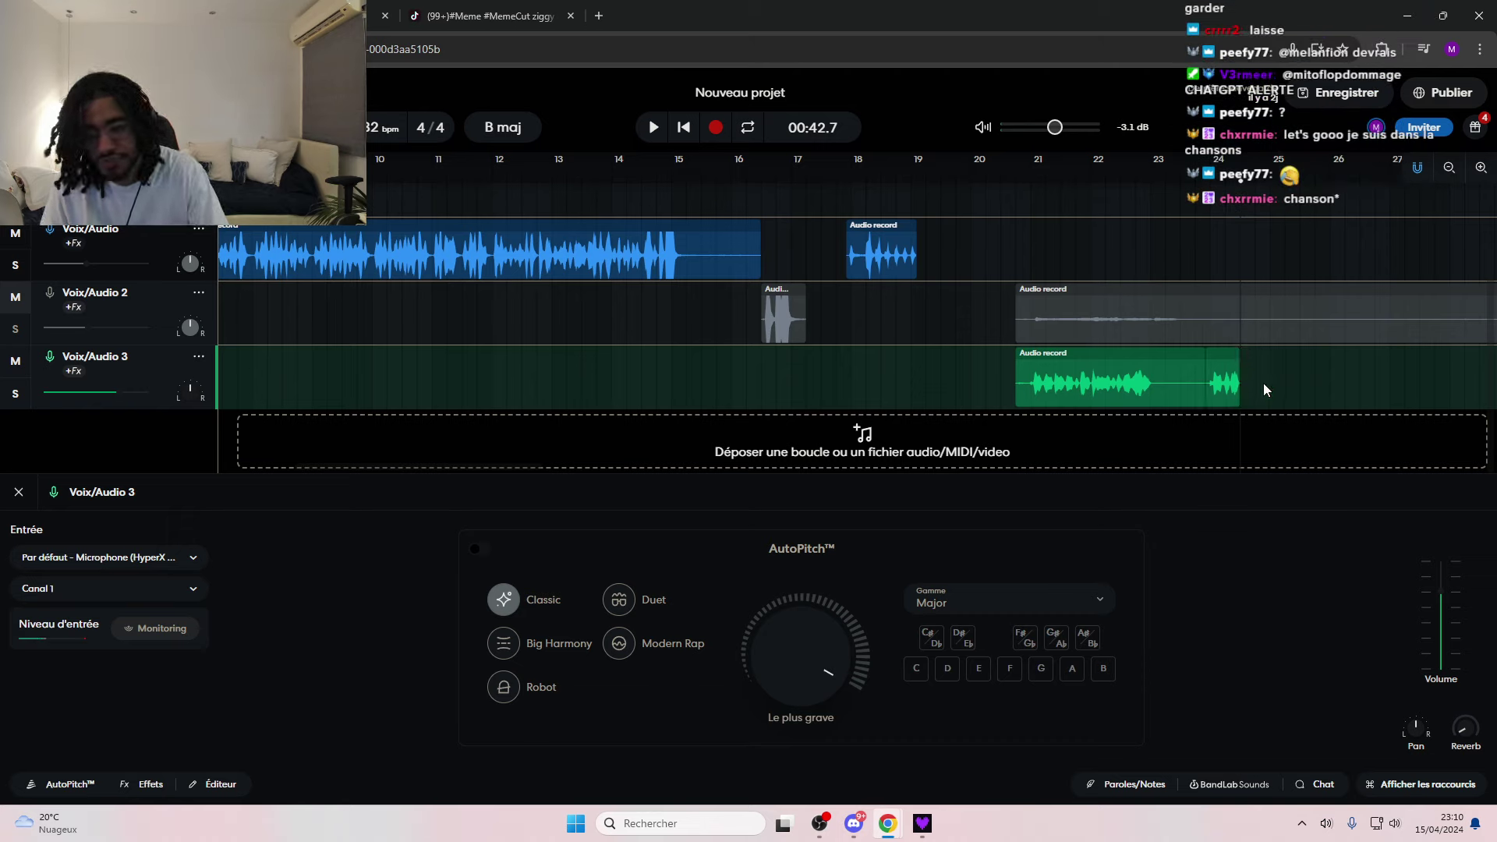
- Move the short phrase ending at 42.7 s from Voix/Audio 3 up to the Voix/Audio track at the same time position
{"action": "left_click_drag", "start_coordinate": [1217, 382], "coordinate": [1222, 249]}
{"action": "scroll", "coordinate": [1065, 270], "scroll_direction": "up", "scroll_amount": 2}
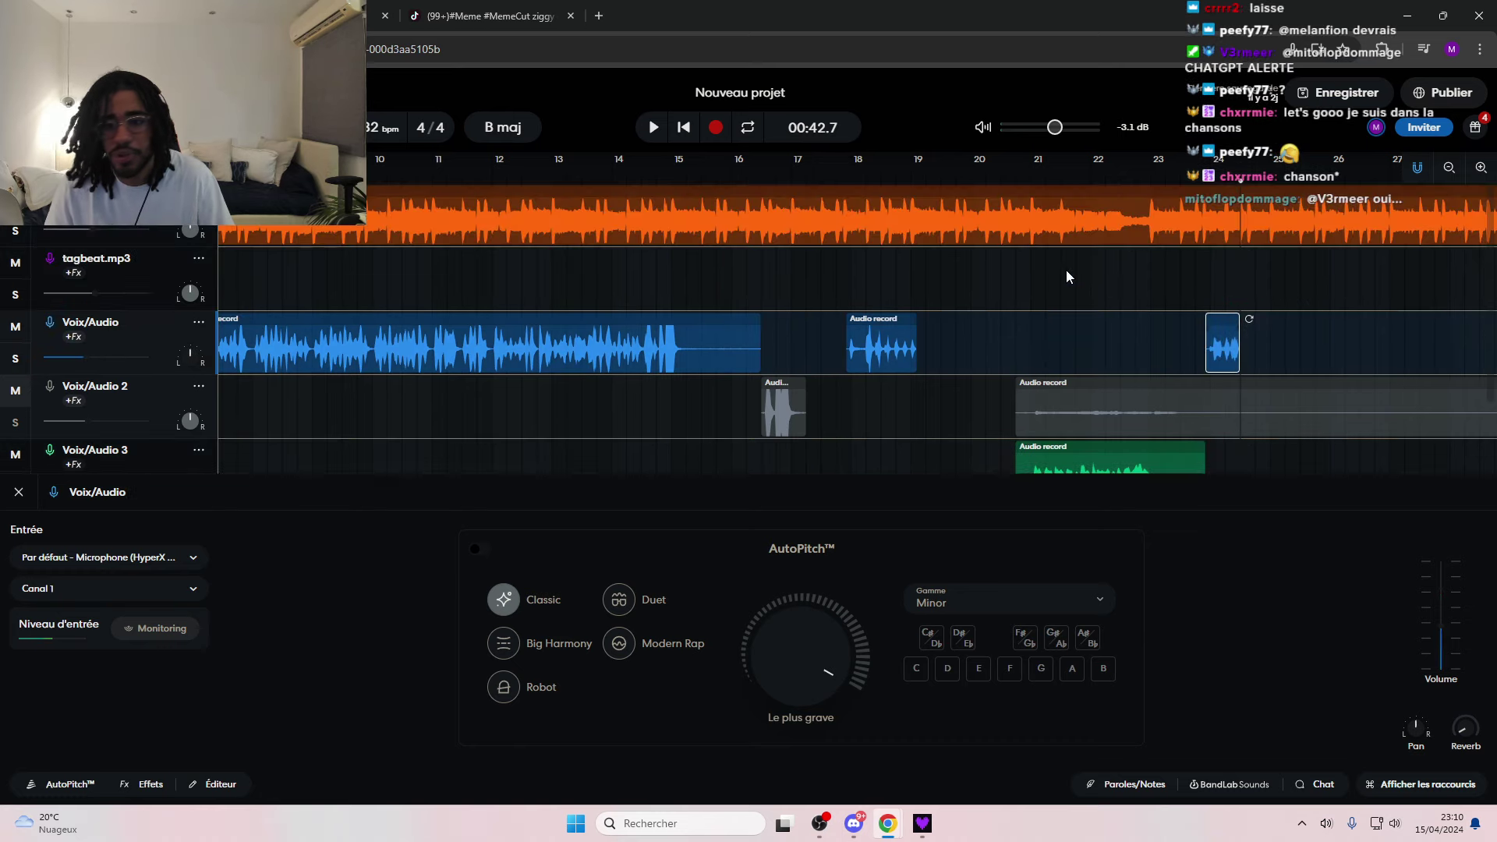
{"action": "scroll", "coordinate": [1073, 279], "scroll_direction": "down", "scroll_amount": 2}
{"action": "scroll", "coordinate": [980, 251], "scroll_direction": "up", "scroll_amount": 2}
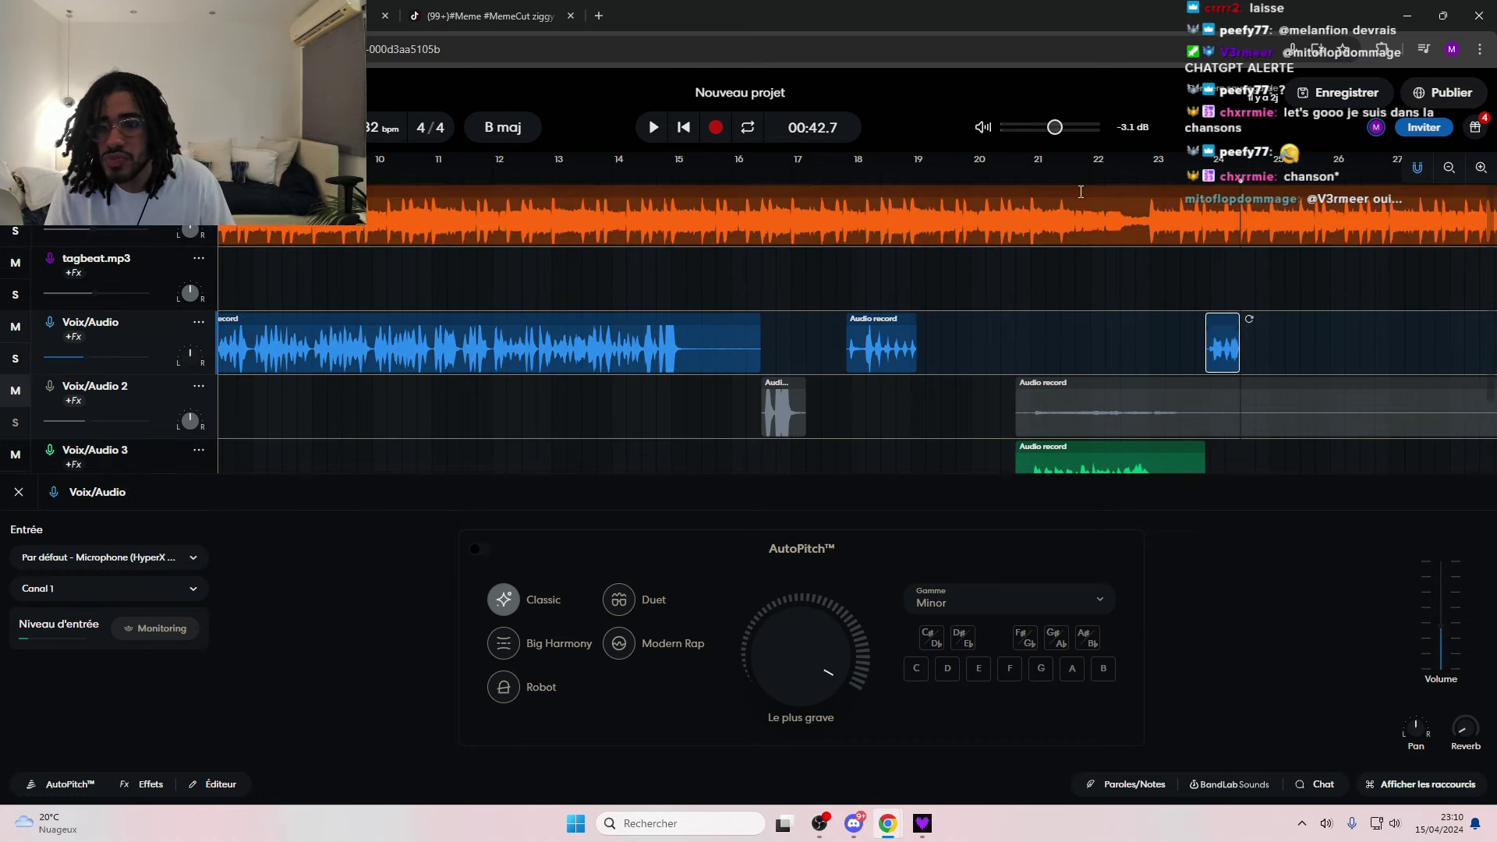
{"action": "scroll", "coordinate": [1075, 257], "scroll_direction": "down", "scroll_amount": 2}
{"action": "scroll", "coordinate": [1003, 292], "scroll_direction": "up", "scroll_amount": 2}
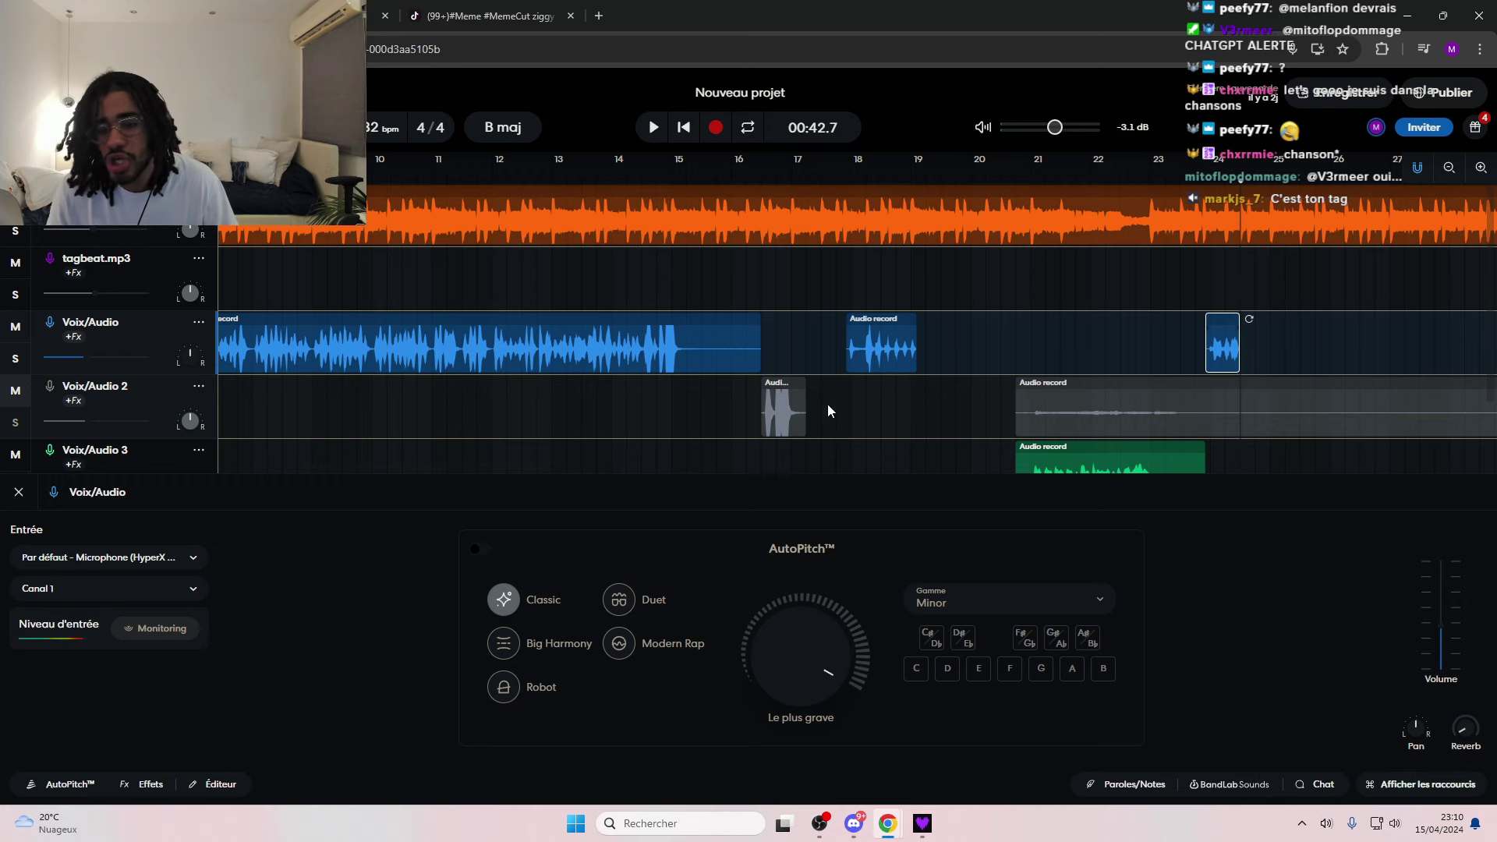
{"action": "scroll", "coordinate": [826, 412], "scroll_direction": "down", "scroll_amount": 2}
- Play the trimmed Voix/Audio 3 clip with the beat from 35.2 s and stop before the moved phrase
{"action": "left_click", "coordinate": [1070, 386]}
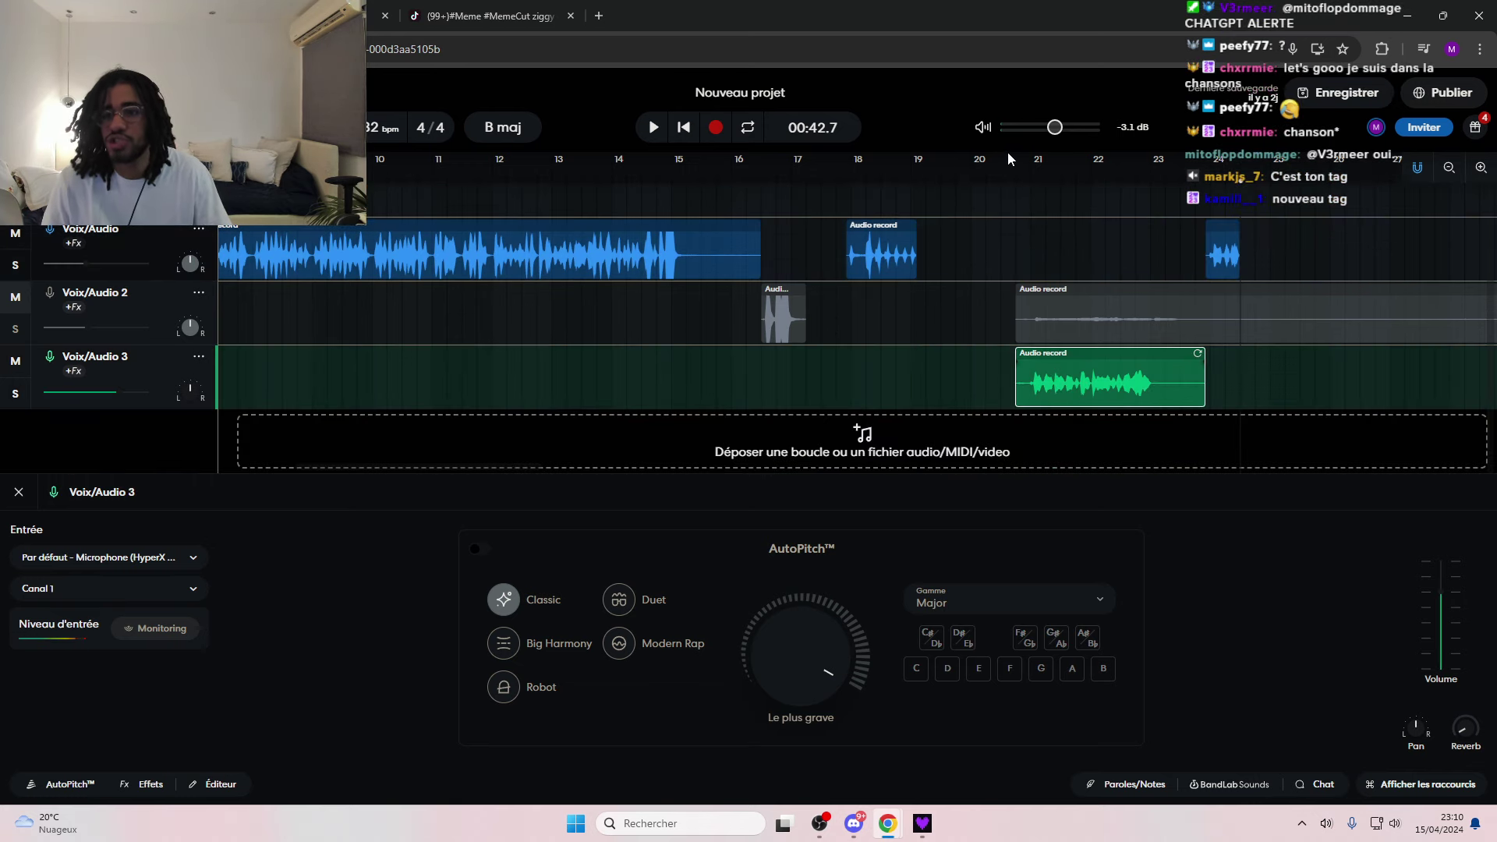
{"action": "left_click", "coordinate": [984, 173]}
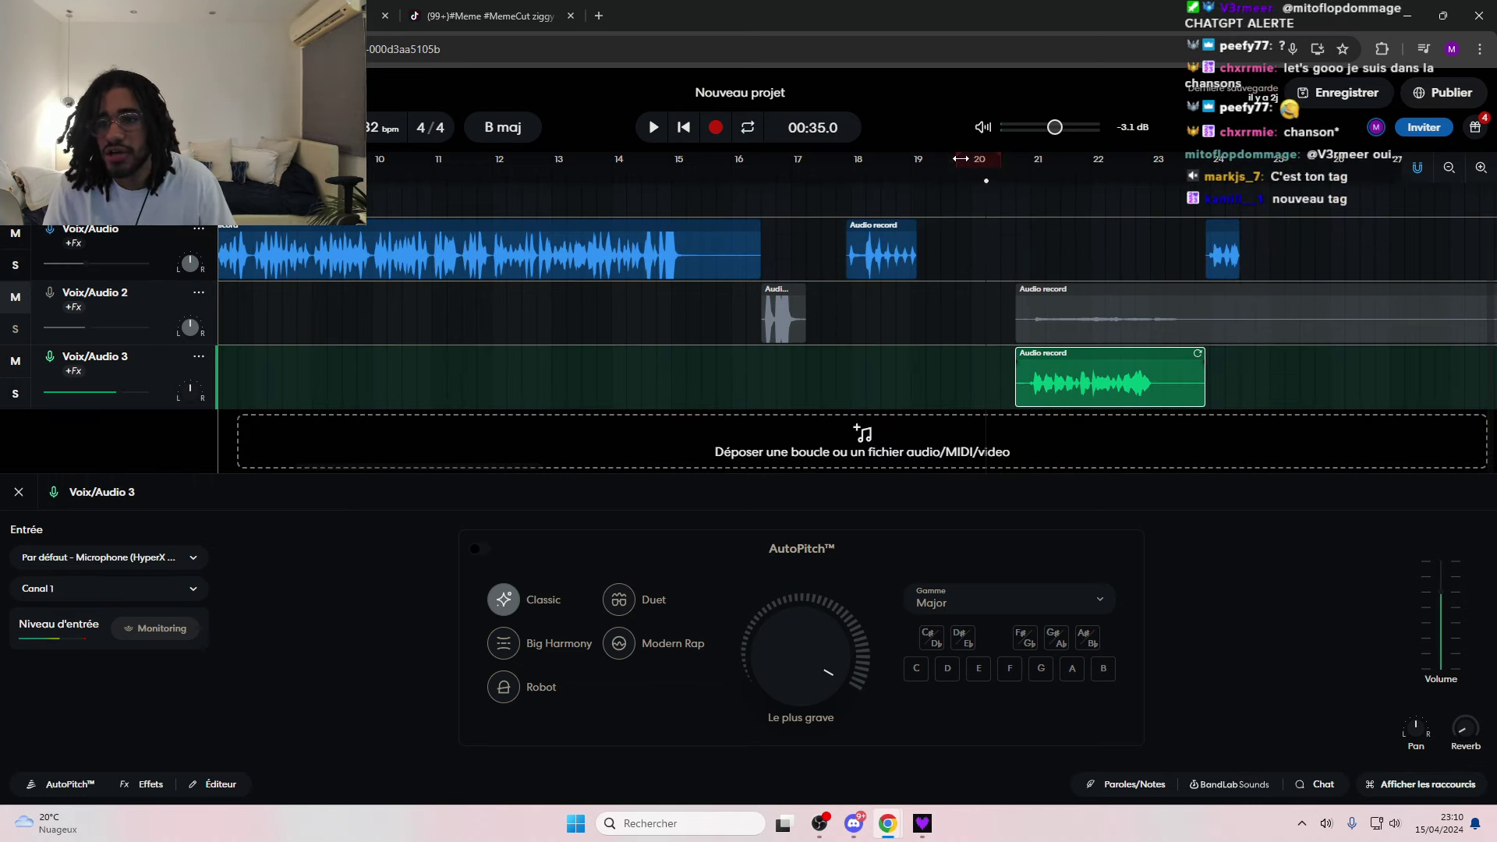
{"action": "scroll", "coordinate": [967, 187], "scroll_direction": "up", "scroll_amount": 2}
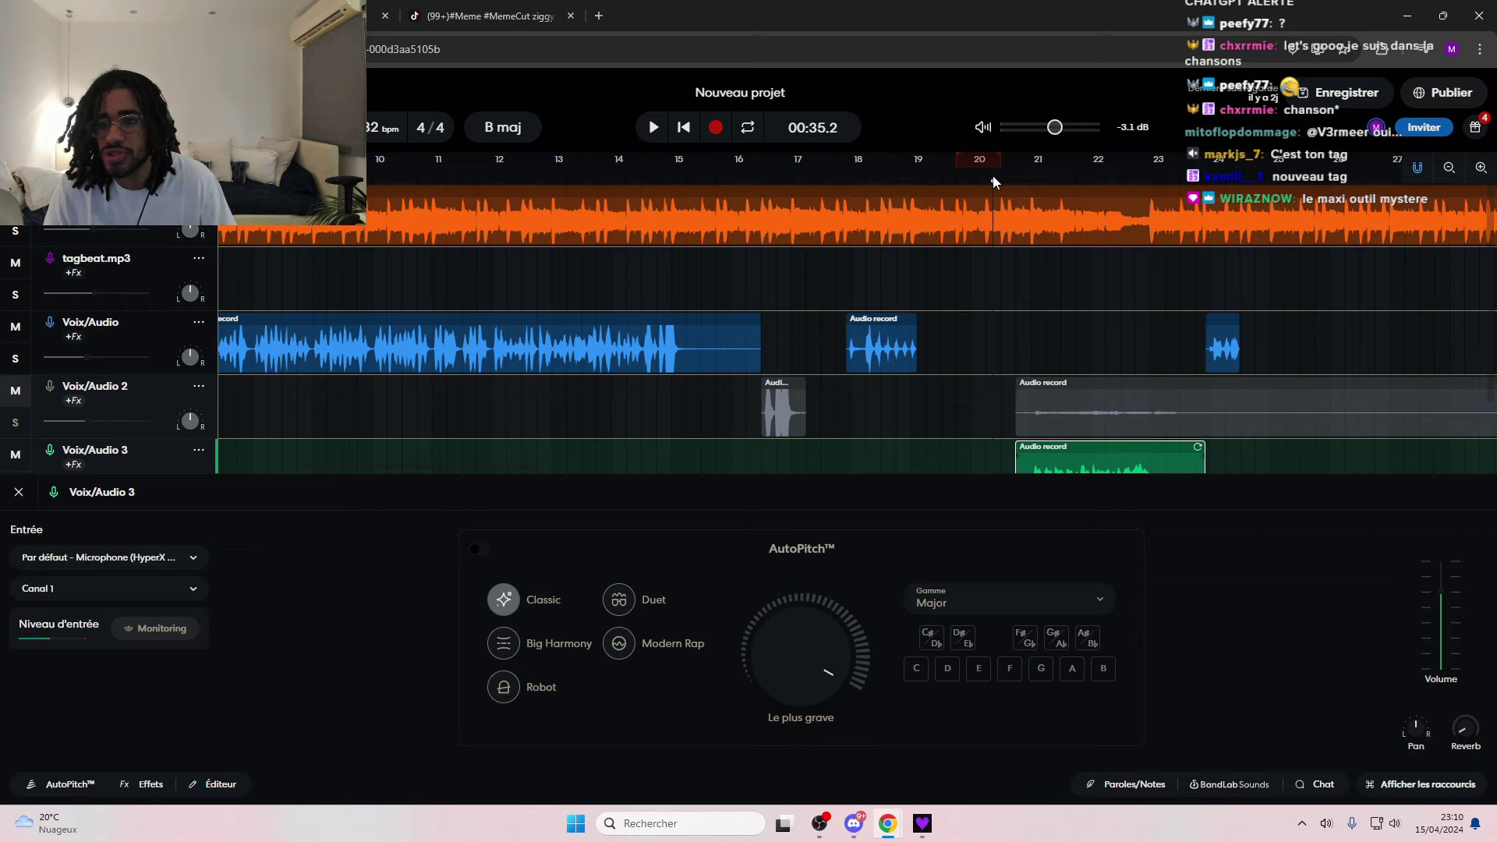
{"action": "key", "text": "space"}
{"action": "scroll", "coordinate": [1007, 194], "scroll_direction": "down", "scroll_amount": 2}
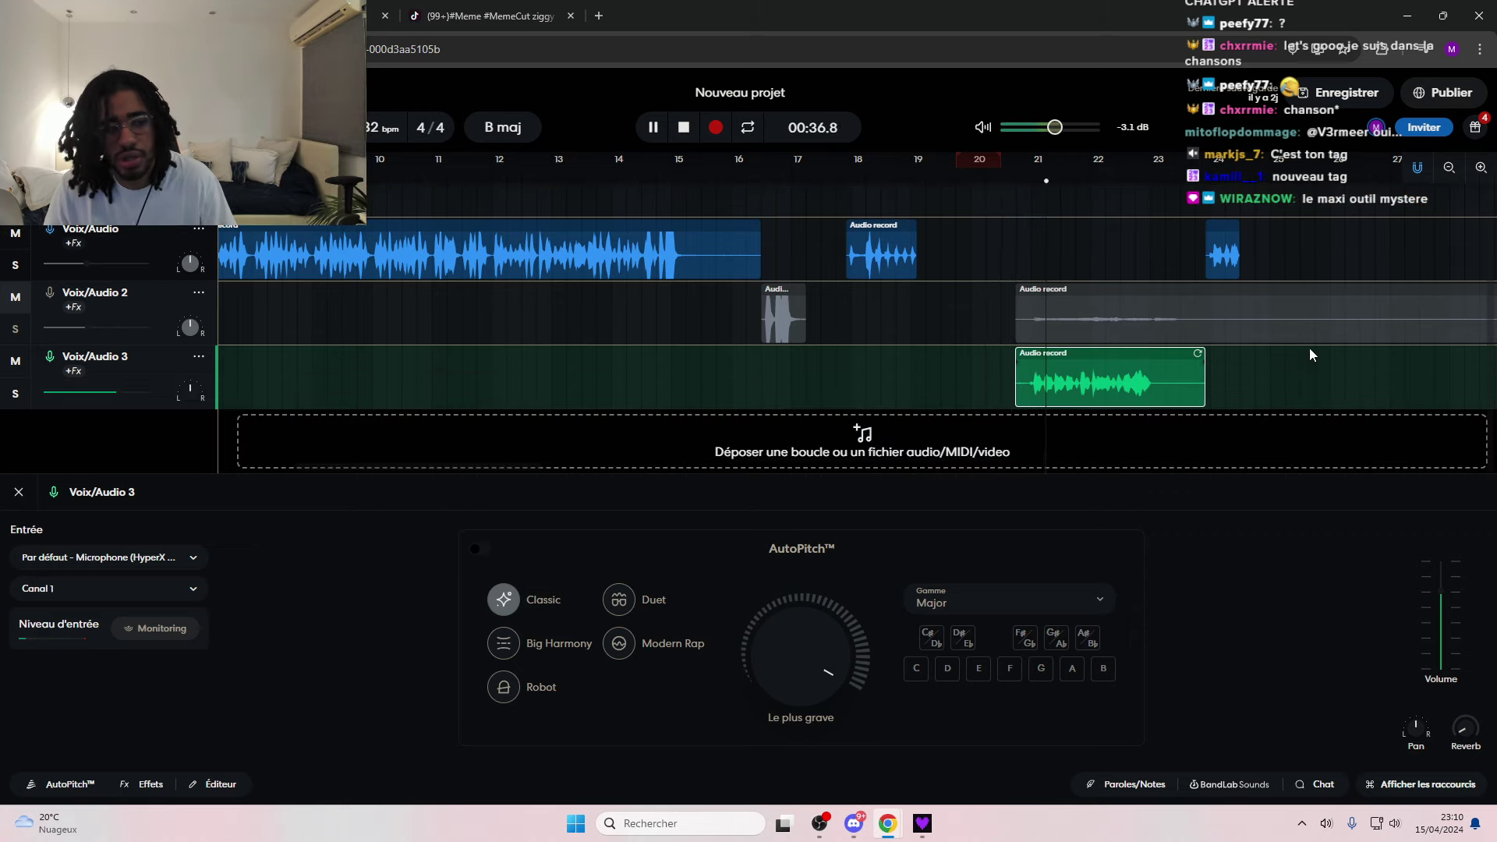
{"action": "scroll", "coordinate": [1308, 347], "scroll_direction": "up", "scroll_amount": 2}
{"action": "scroll", "coordinate": [1308, 348], "scroll_direction": "down", "scroll_amount": 2}
{"action": "scroll", "coordinate": [1308, 347], "scroll_direction": "up", "scroll_amount": 2}
{"action": "scroll", "coordinate": [1308, 348], "scroll_direction": "down", "scroll_amount": 2}
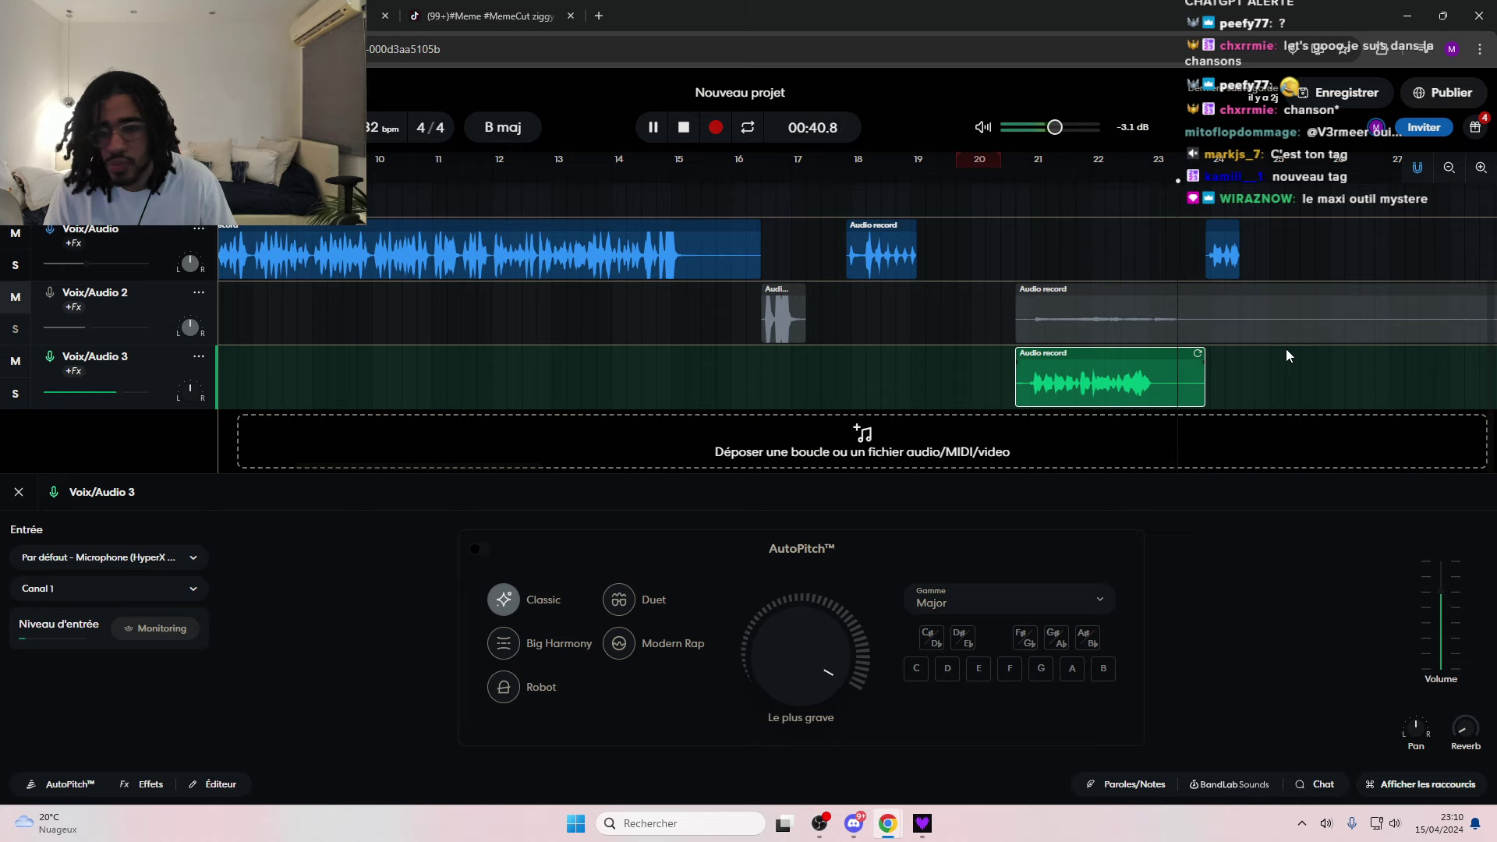
{"action": "key", "text": "space"}
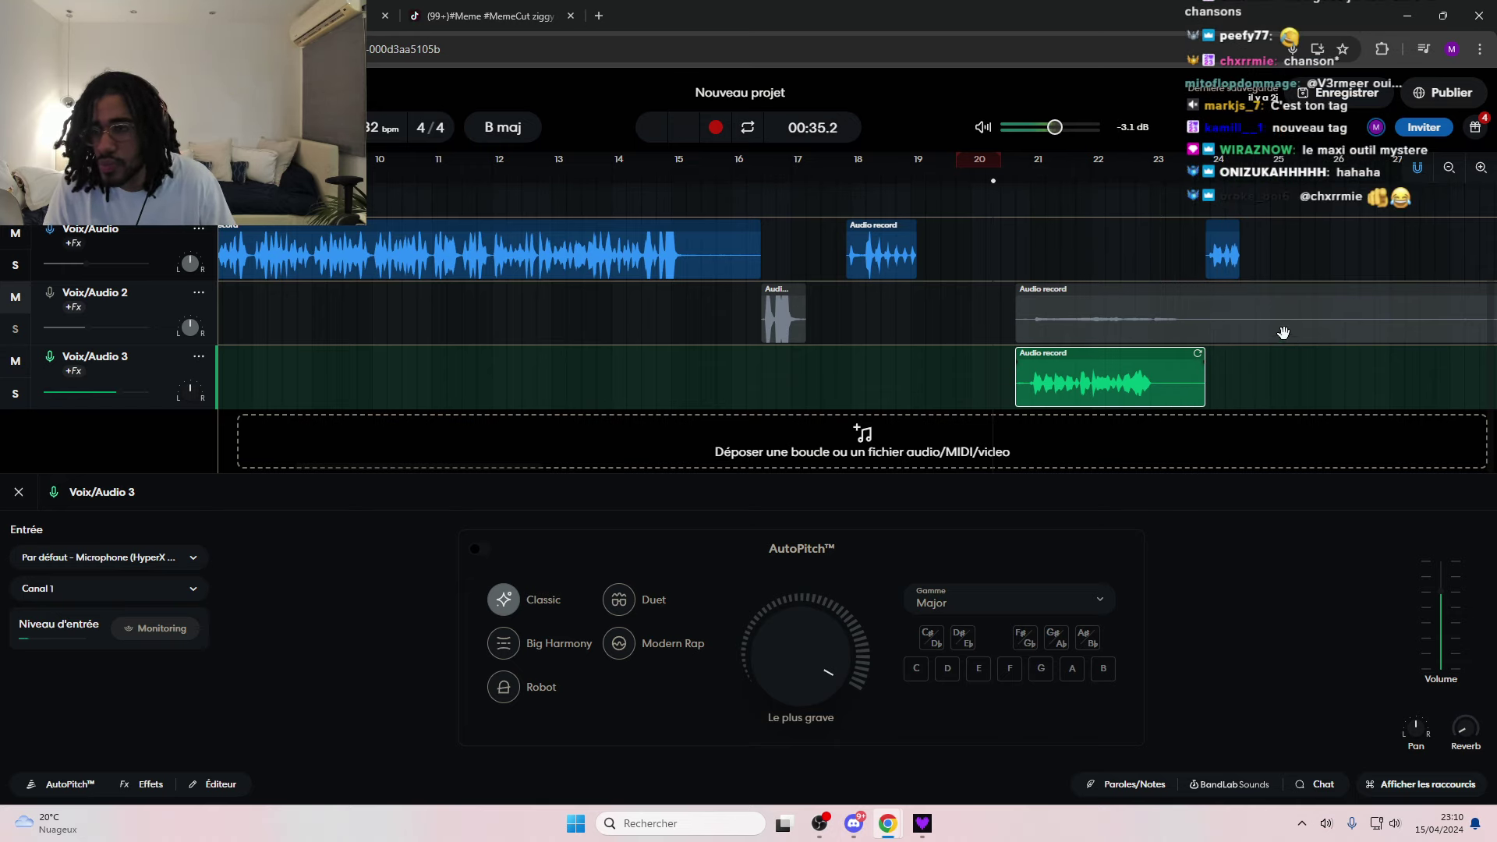
{"action": "scroll", "coordinate": [1244, 290], "scroll_direction": "up", "scroll_amount": 2}
{"action": "scroll", "coordinate": [1244, 289], "scroll_direction": "down", "scroll_amount": 2}
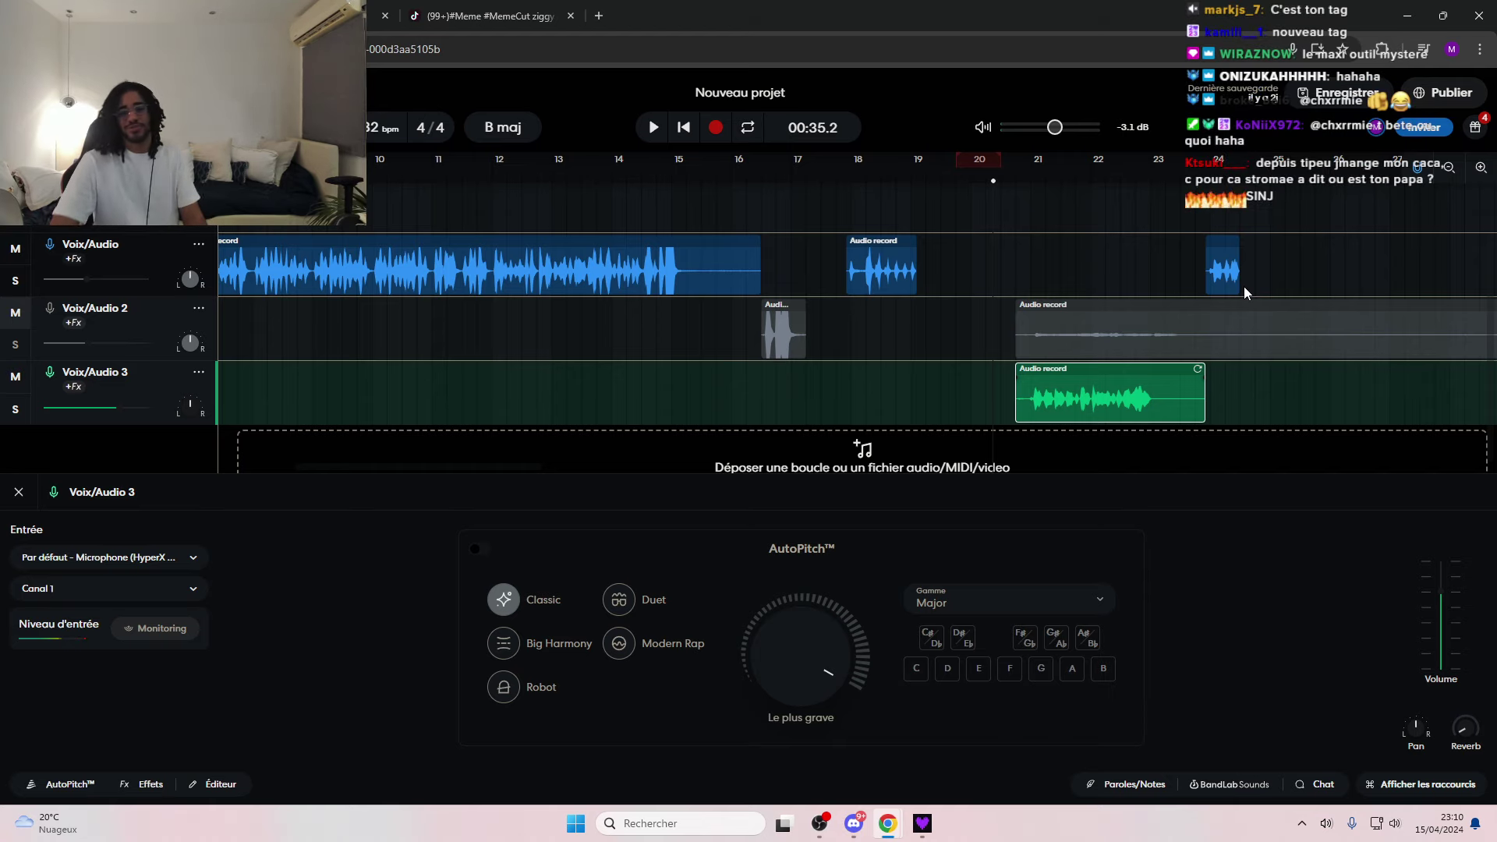
{"action": "scroll", "coordinate": [1260, 297], "scroll_direction": "up", "scroll_amount": 2}
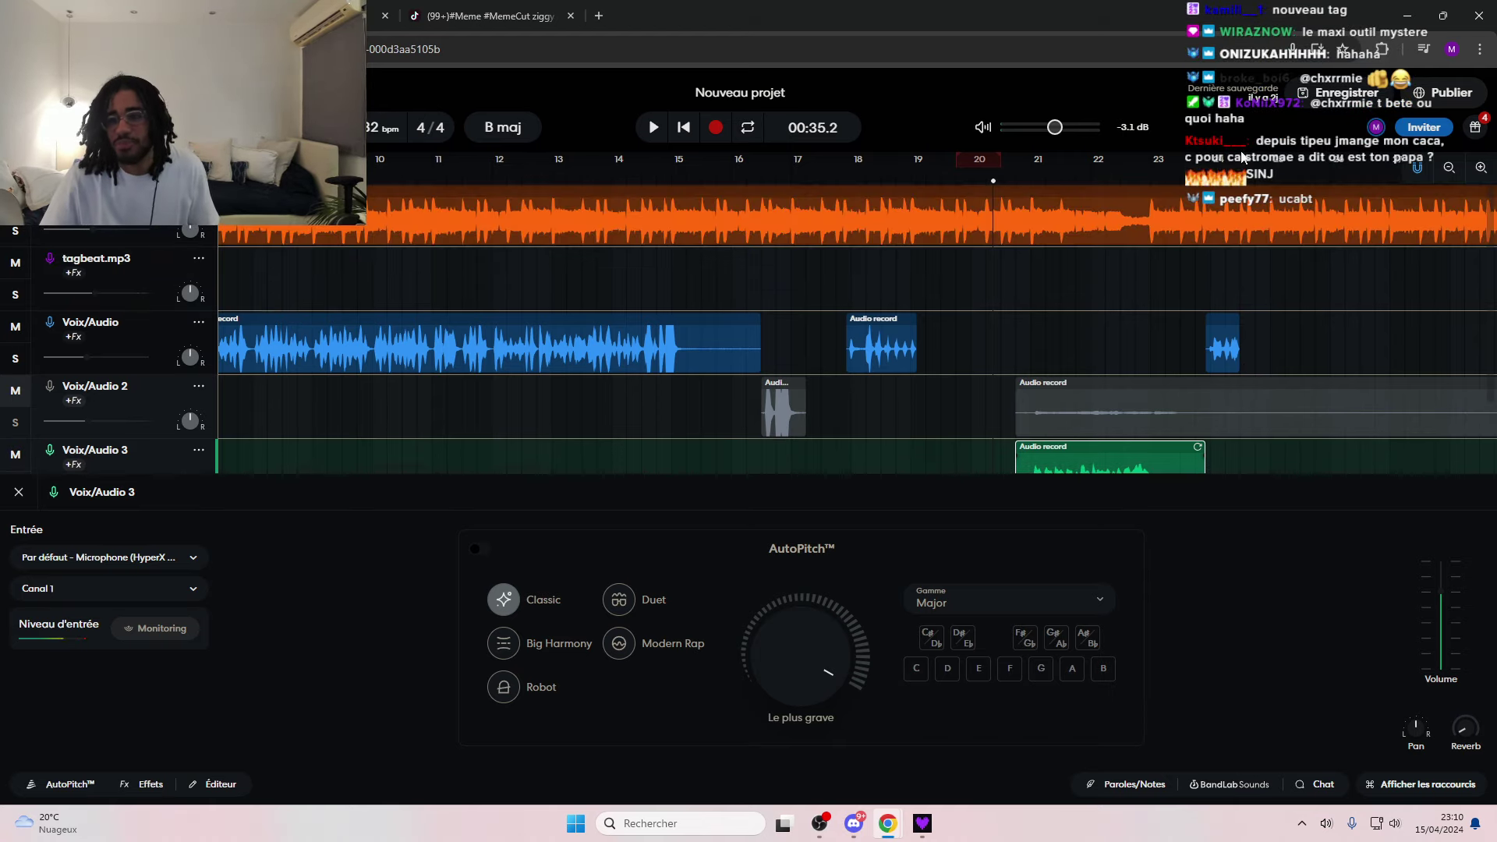
{"action": "scroll", "coordinate": [1242, 155], "scroll_direction": "down", "scroll_amount": 2}
{"action": "scroll", "coordinate": [1263, 180], "scroll_direction": "up", "scroll_amount": 2}
{"action": "scroll", "coordinate": [1285, 199], "scroll_direction": "down", "scroll_amount": 2}
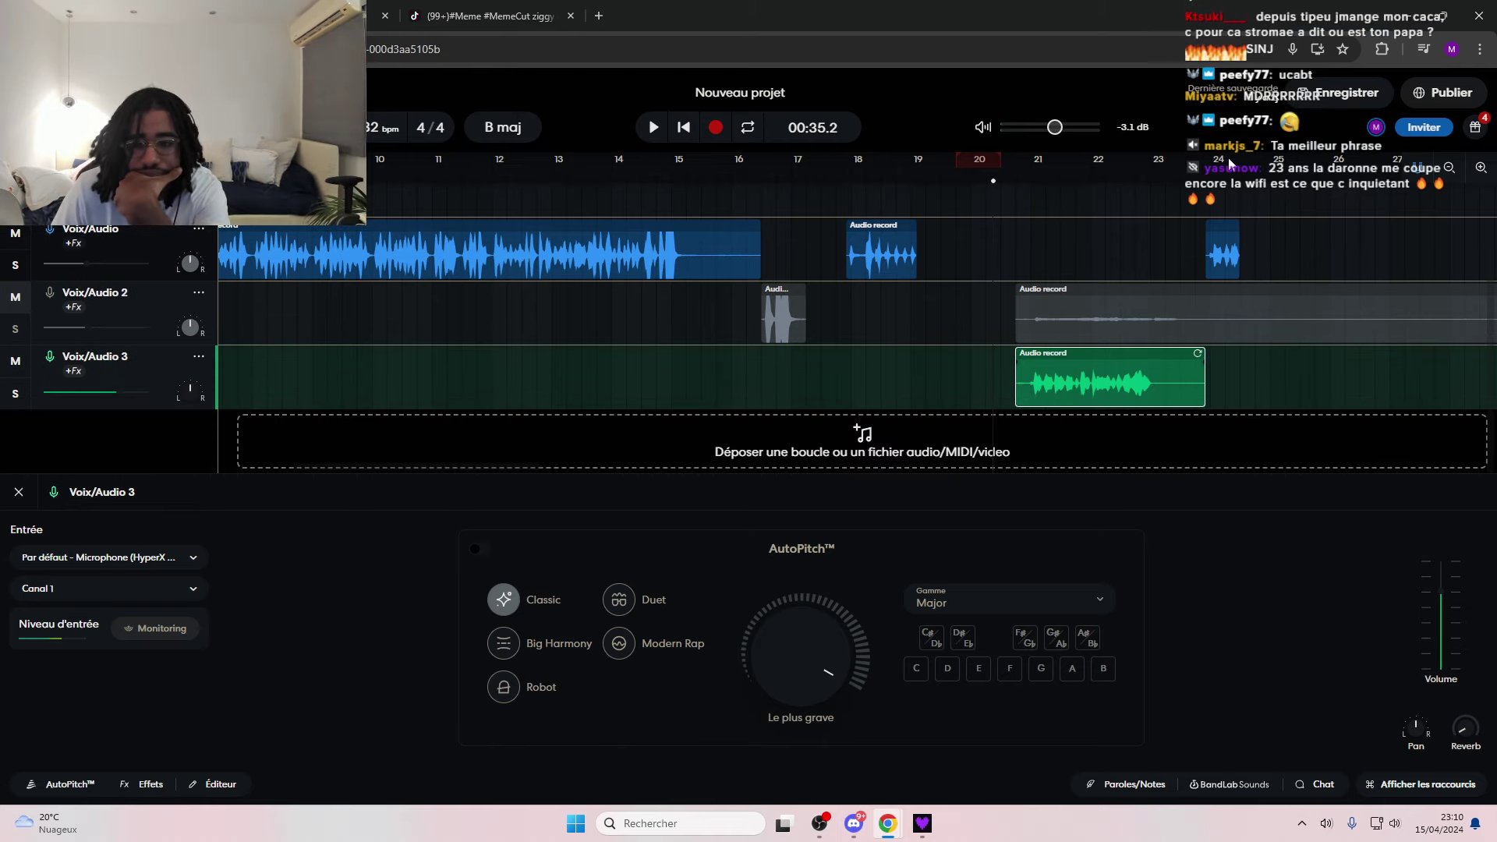
{"action": "scroll", "coordinate": [1230, 234], "scroll_direction": "up", "scroll_amount": 2}
{"action": "scroll", "coordinate": [1224, 351], "scroll_direction": "down", "scroll_amount": 2}
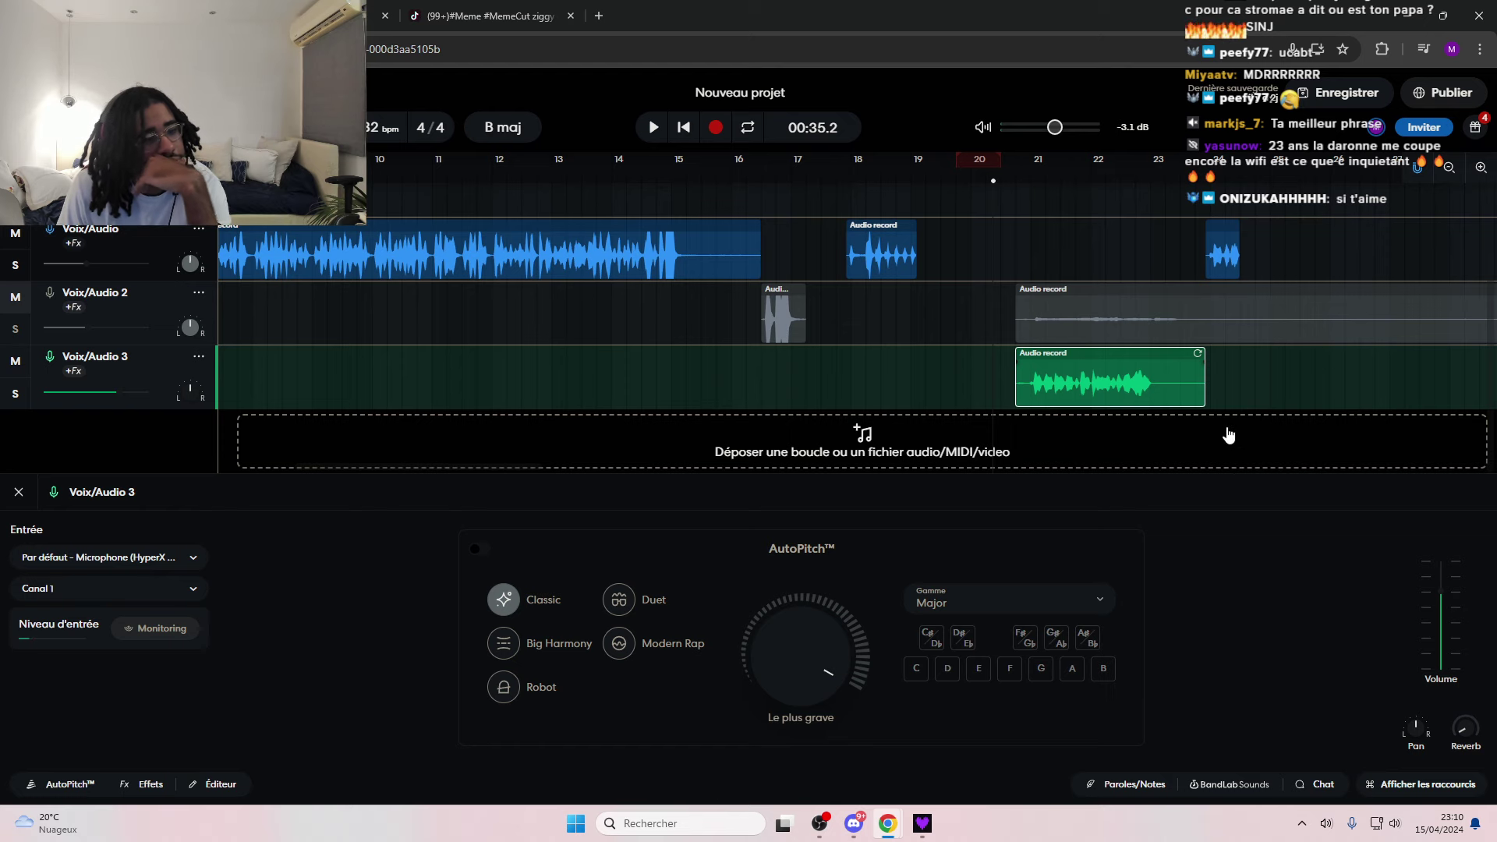
{"action": "scroll", "coordinate": [1217, 436], "scroll_direction": "up", "scroll_amount": 2}
{"action": "scroll", "coordinate": [1213, 432], "scroll_direction": "down", "scroll_amount": 2}
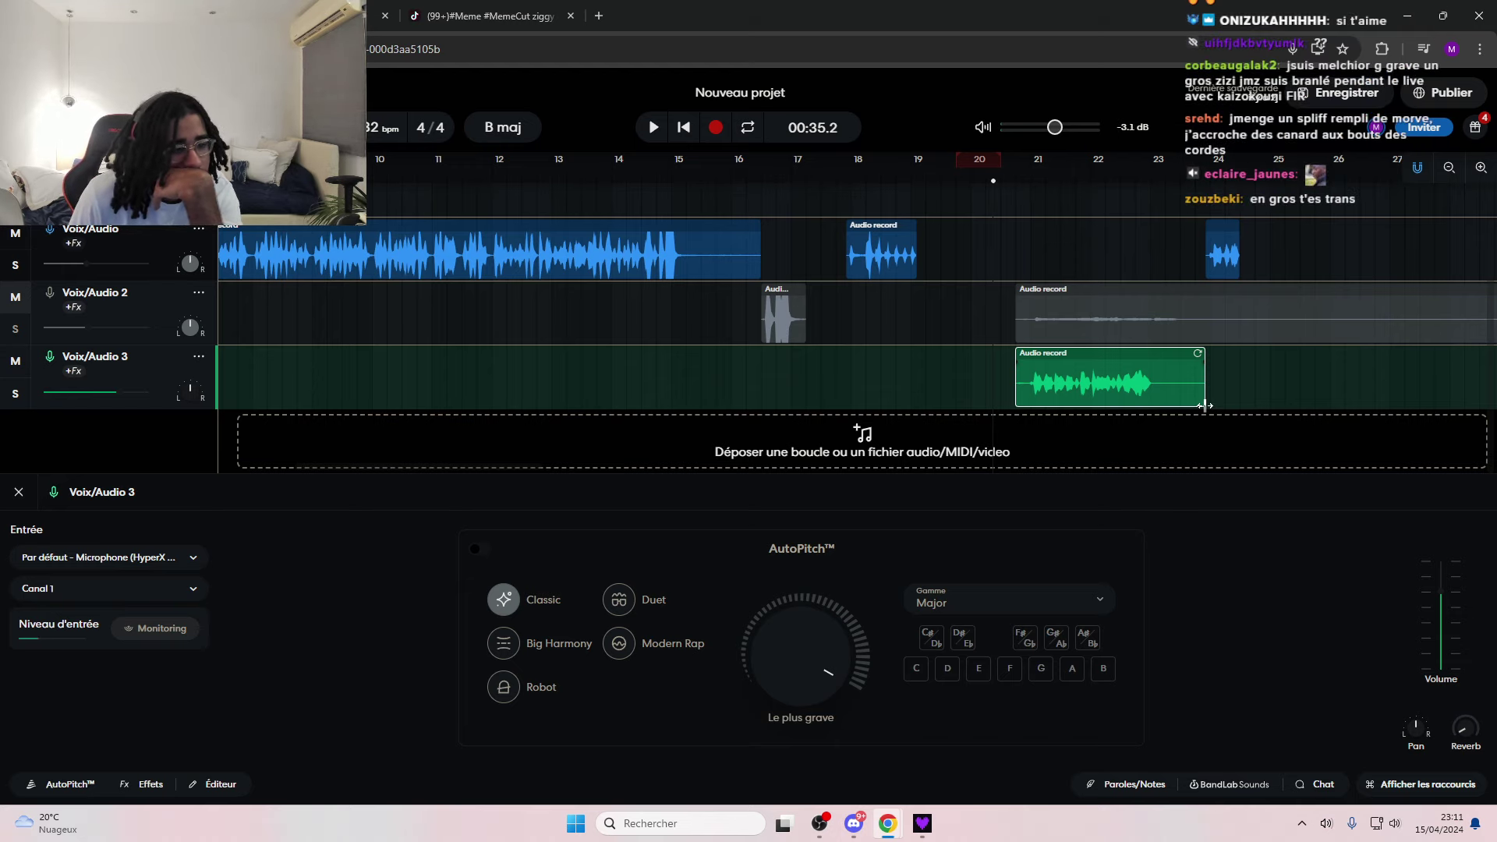
{"action": "scroll", "coordinate": [1200, 419], "scroll_direction": "up", "scroll_amount": 2}
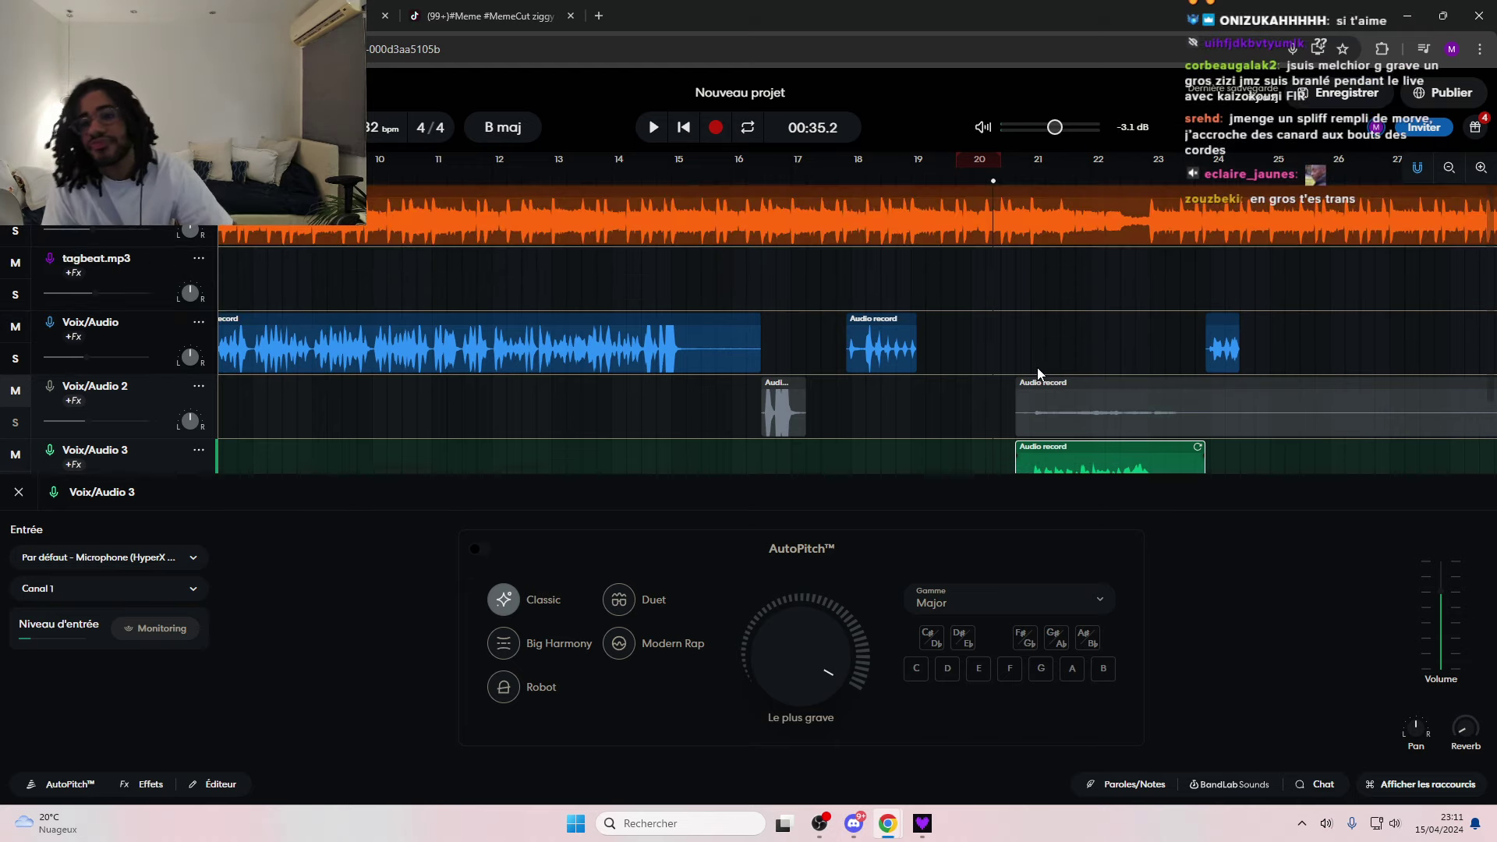
- Replay the opening of the Voix/Audio 3 clip from 35.9 s and pause playback
{"action": "key", "text": "space"}
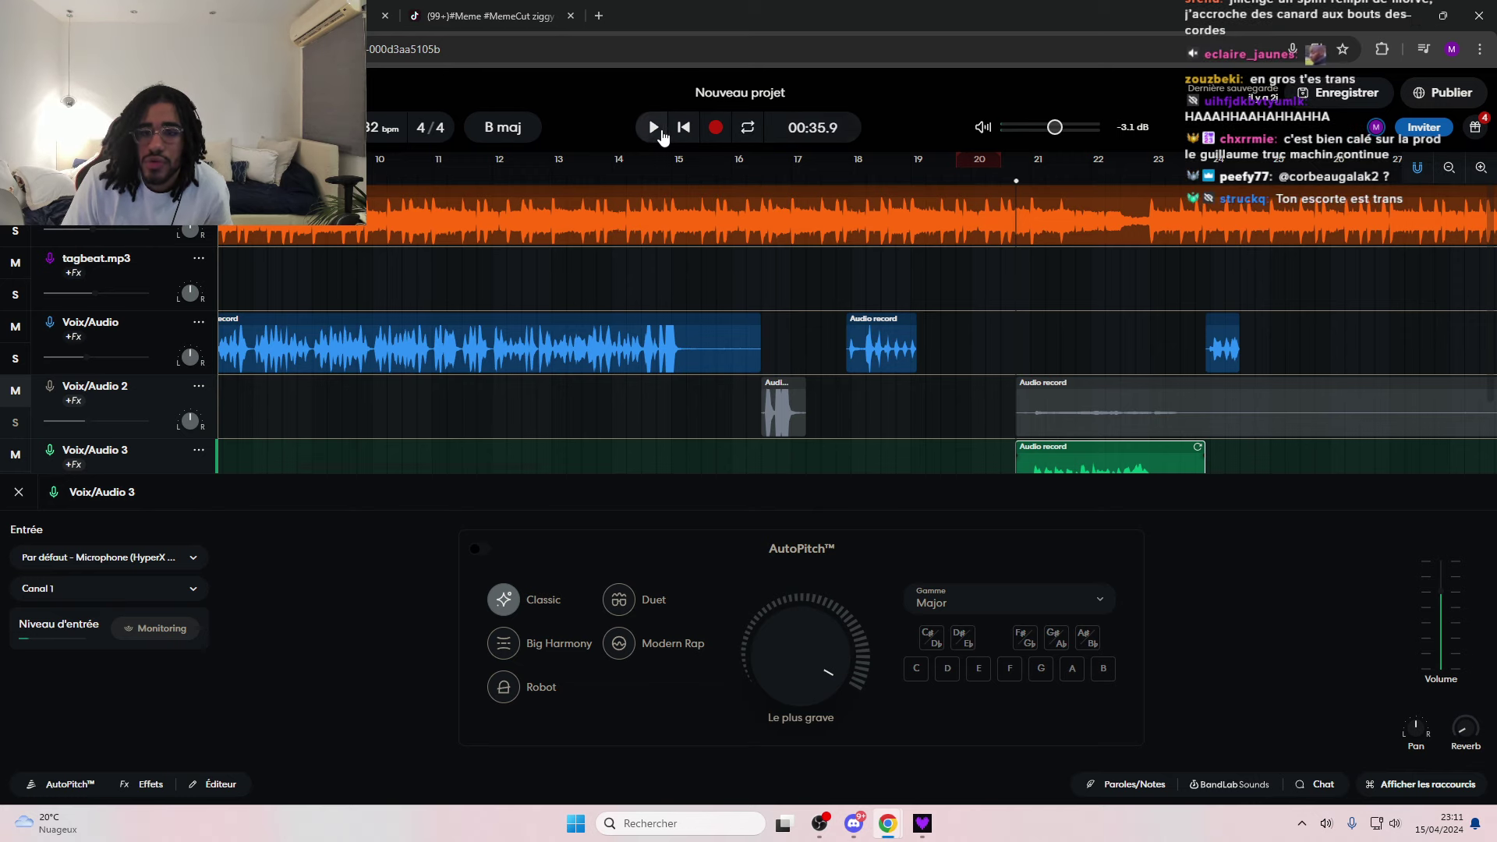
{"action": "scroll", "coordinate": [809, 231], "scroll_direction": "down", "scroll_amount": 2}
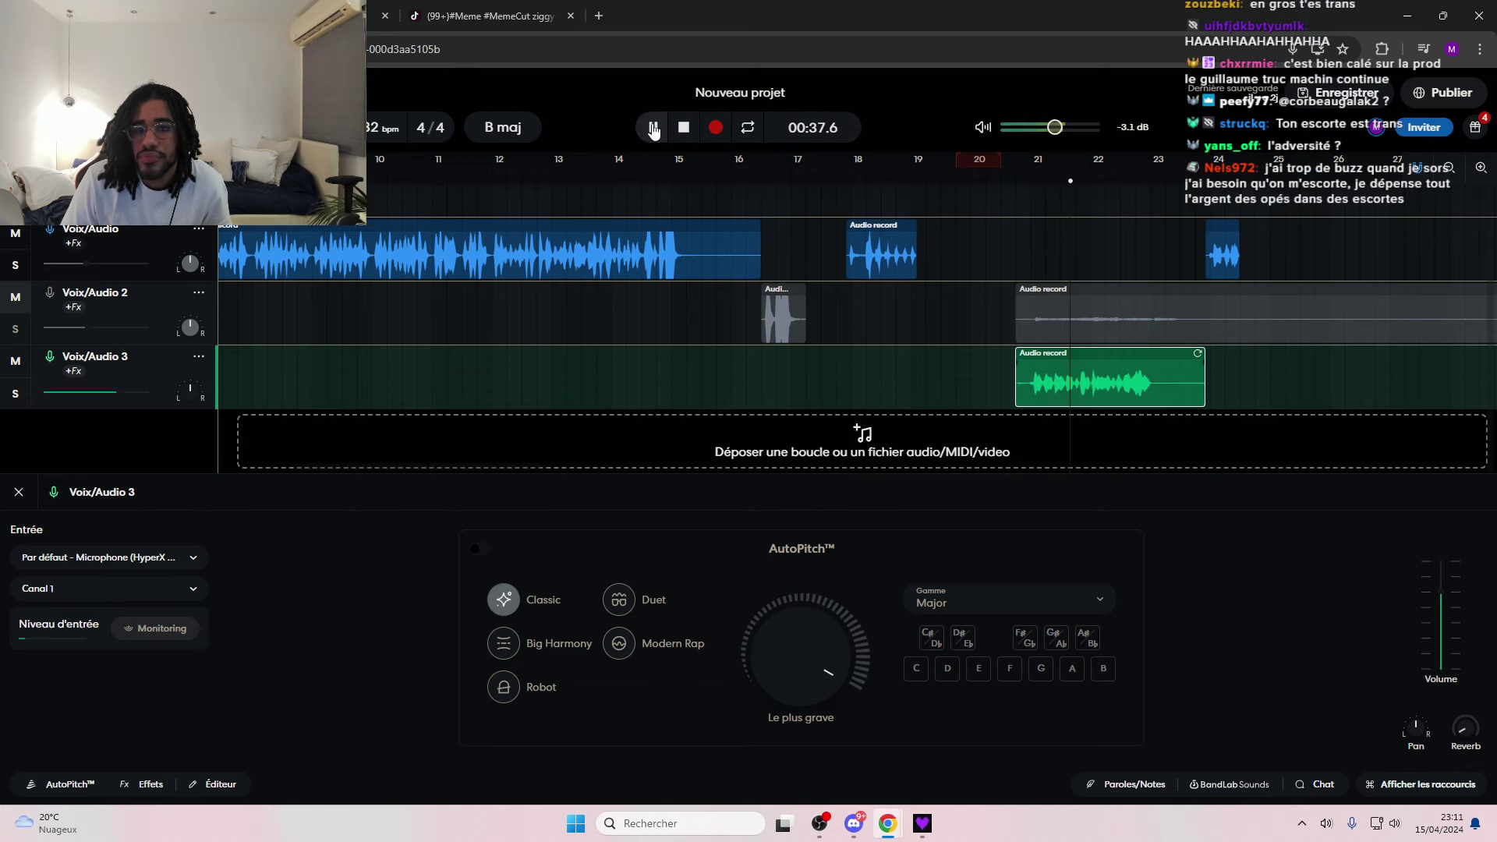
{"action": "key", "text": "space"}
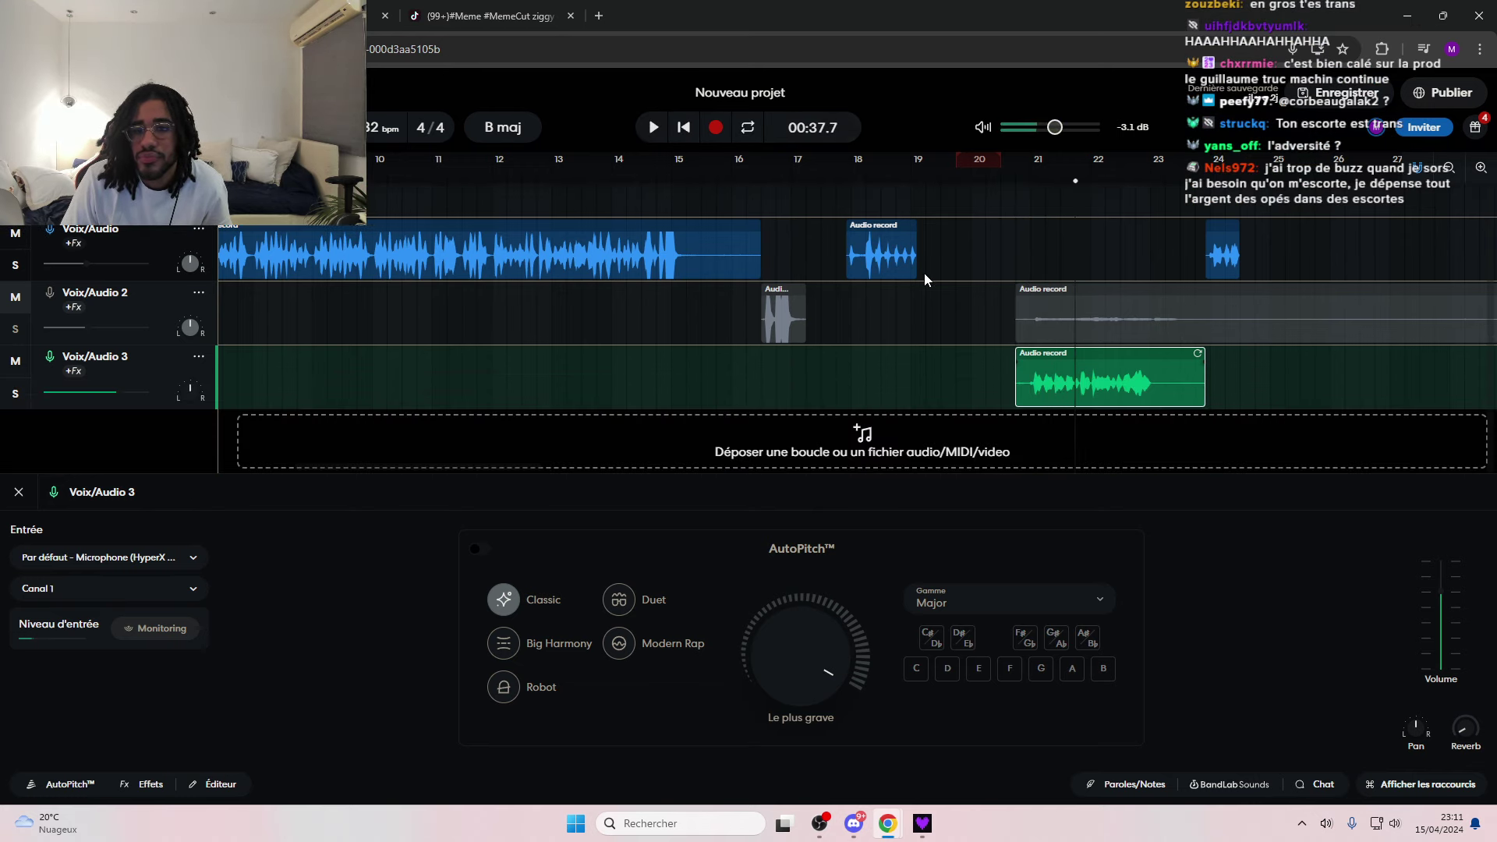
- Play the song from 30.5 s into the Voix/Audio 3 clip and pause at 40.5 s
{"action": "left_click", "coordinate": [823, 176]}
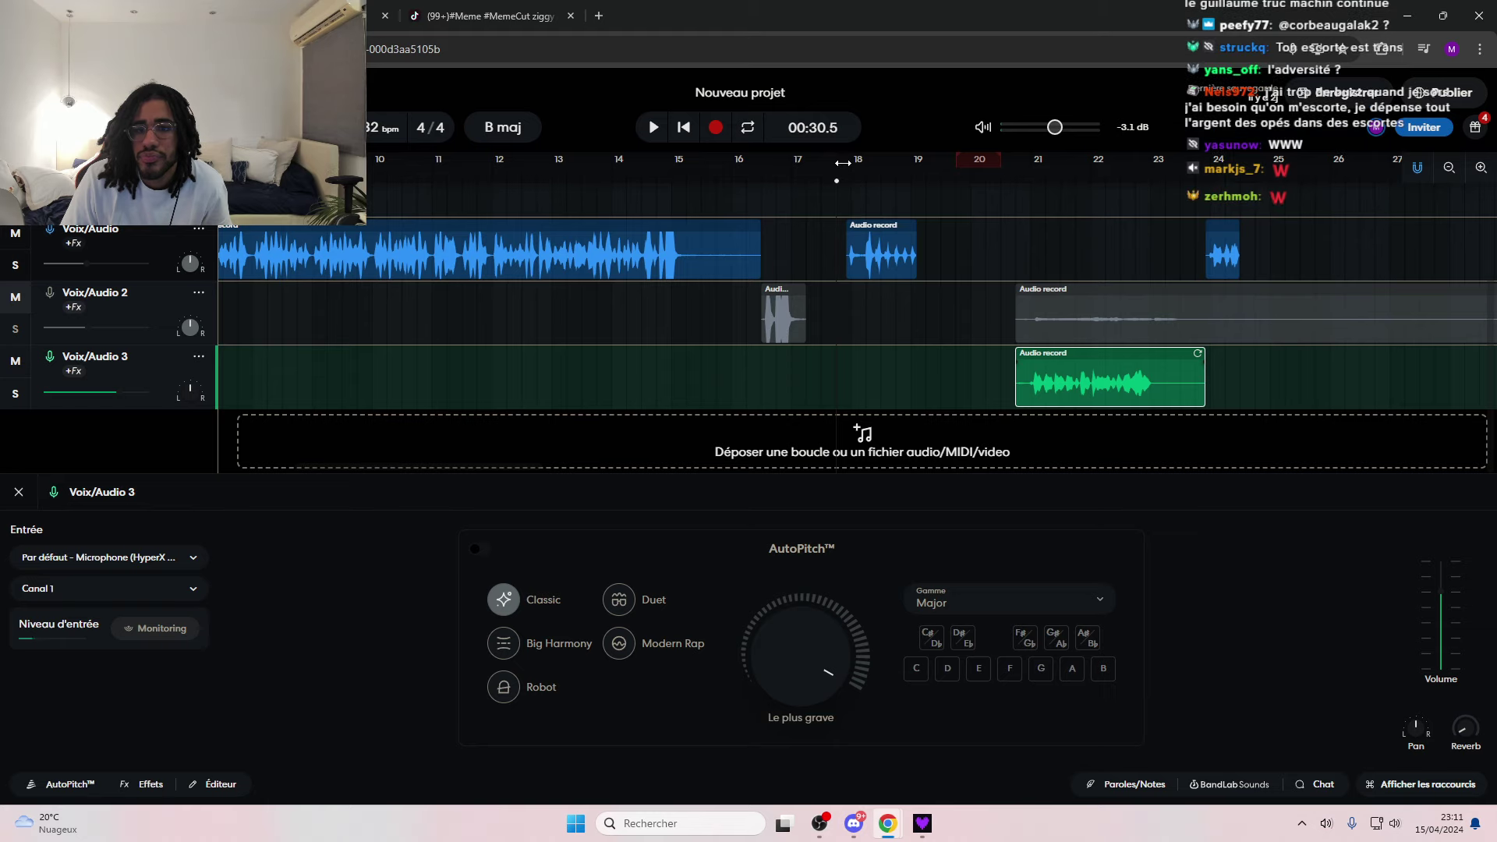
{"action": "key", "text": "space"}
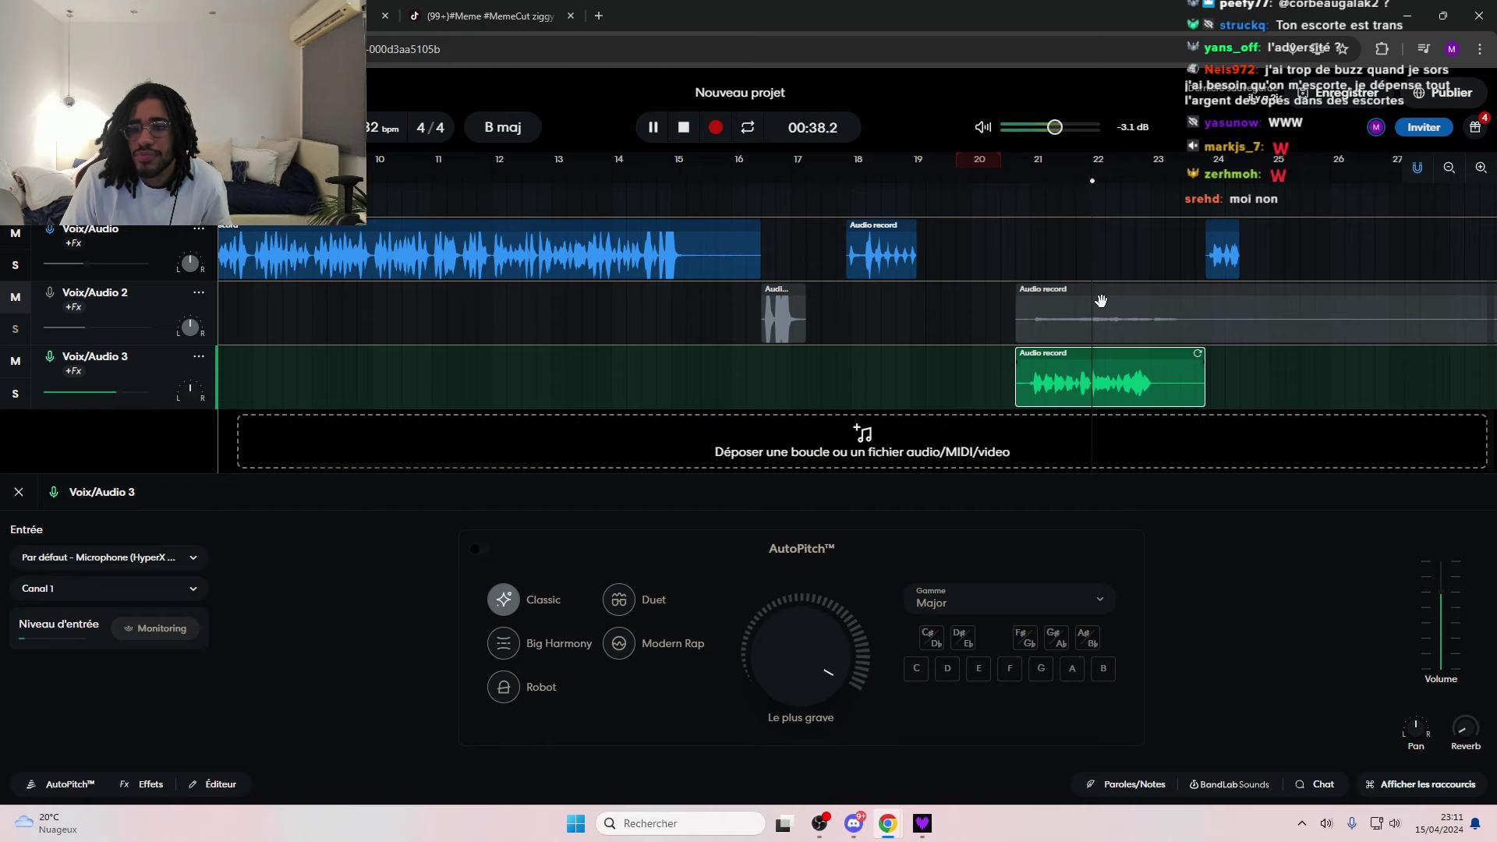
{"action": "left_click", "coordinate": [654, 127]}
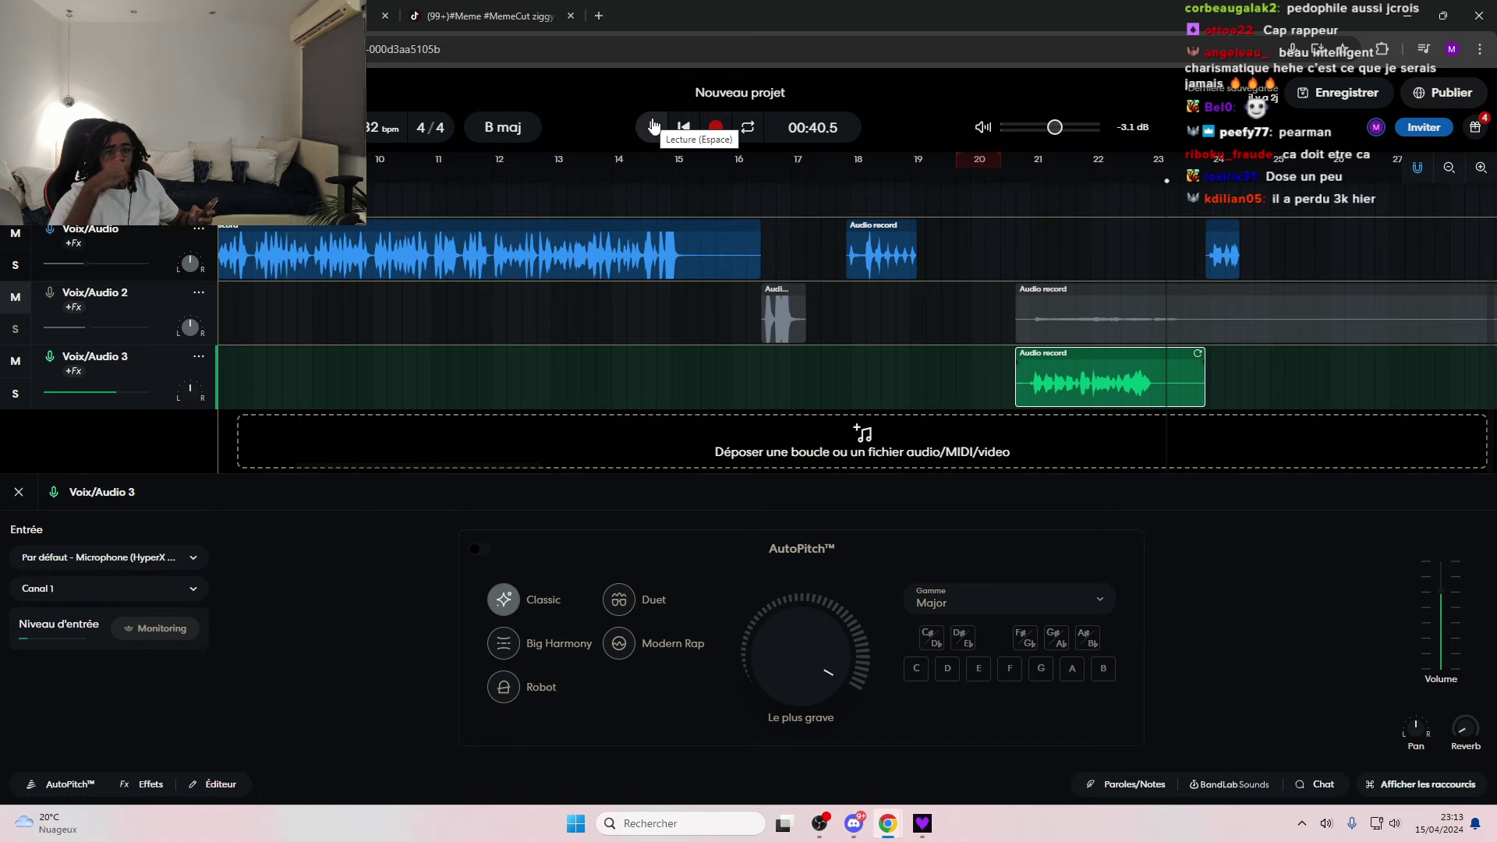
- Resume playback from 40.5 s past the short Voix/Audio phrase, then replay from about 33.7 s and pause at 37.3 s
{"action": "scroll", "coordinate": [386, 167], "scroll_direction": "up", "scroll_amount": 1}
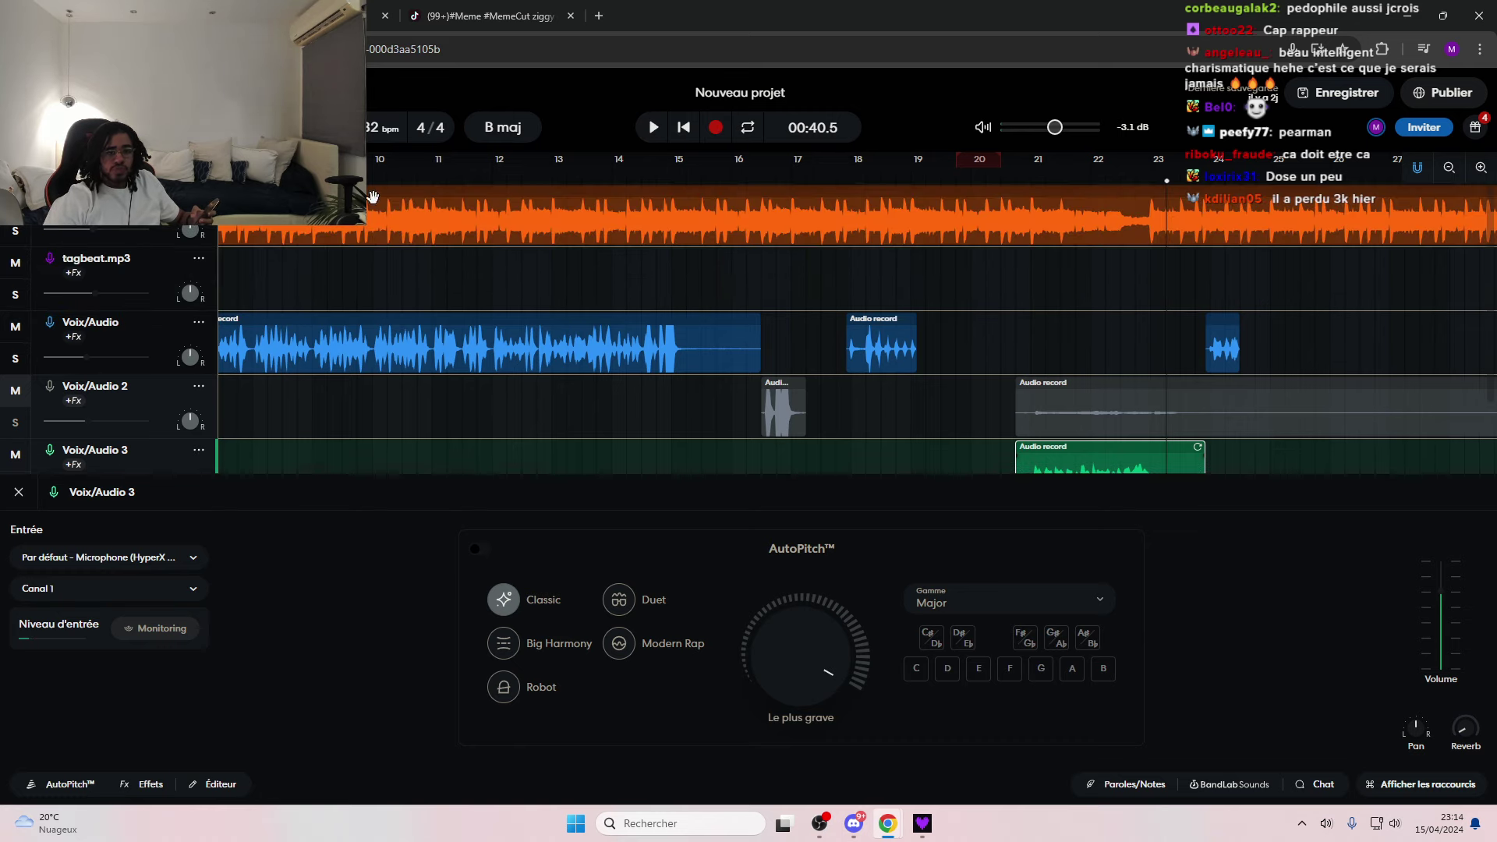
{"action": "left_click", "coordinate": [653, 127]}
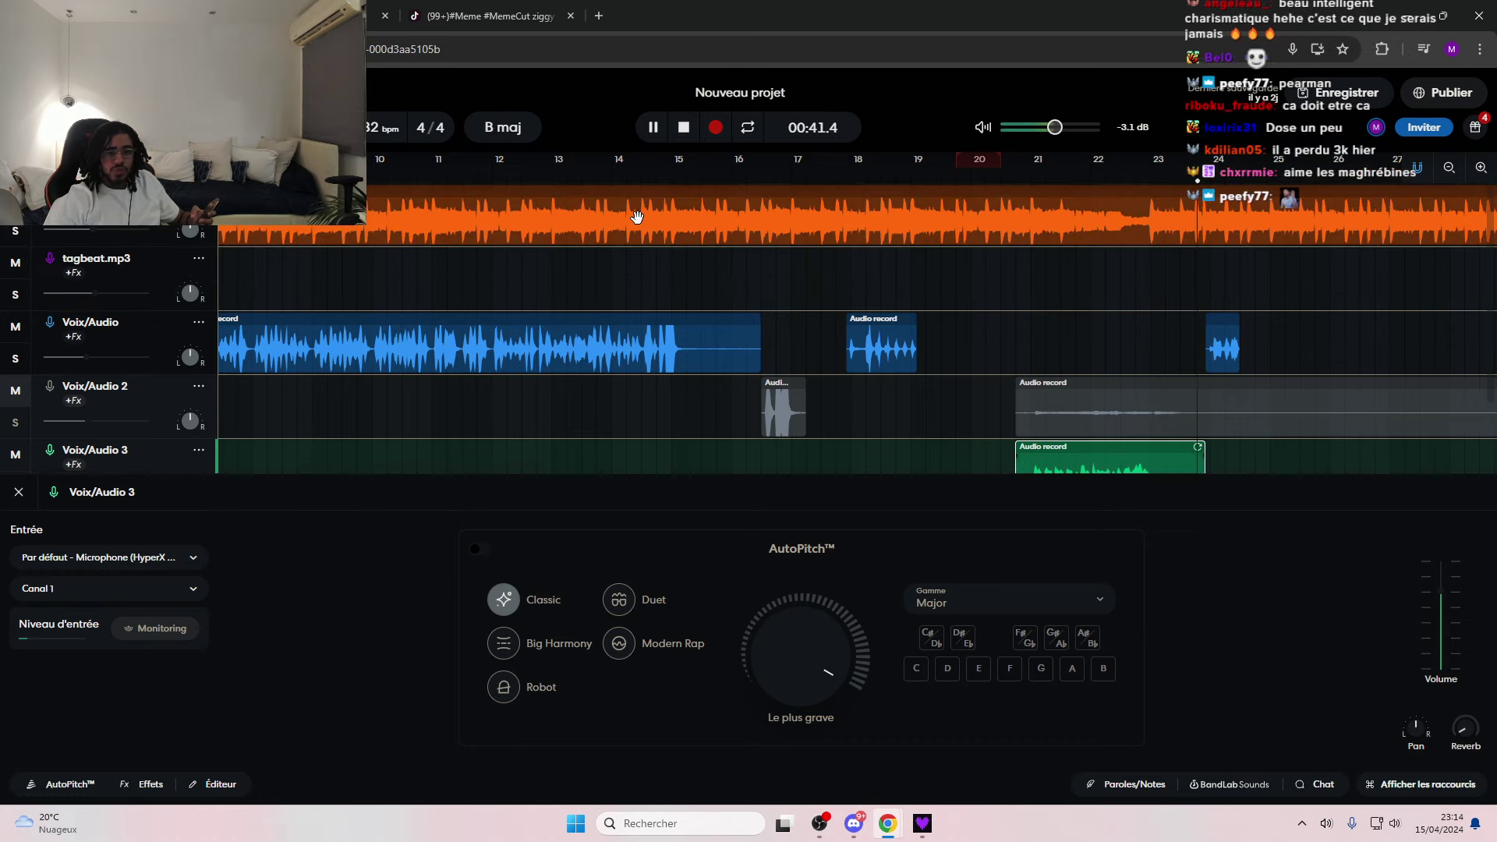
{"action": "scroll", "coordinate": [780, 218], "scroll_direction": "down", "scroll_amount": 1}
{"action": "scroll", "coordinate": [809, 214], "scroll_direction": "up", "scroll_amount": 1}
{"action": "scroll", "coordinate": [971, 288], "scroll_direction": "down", "scroll_amount": 1}
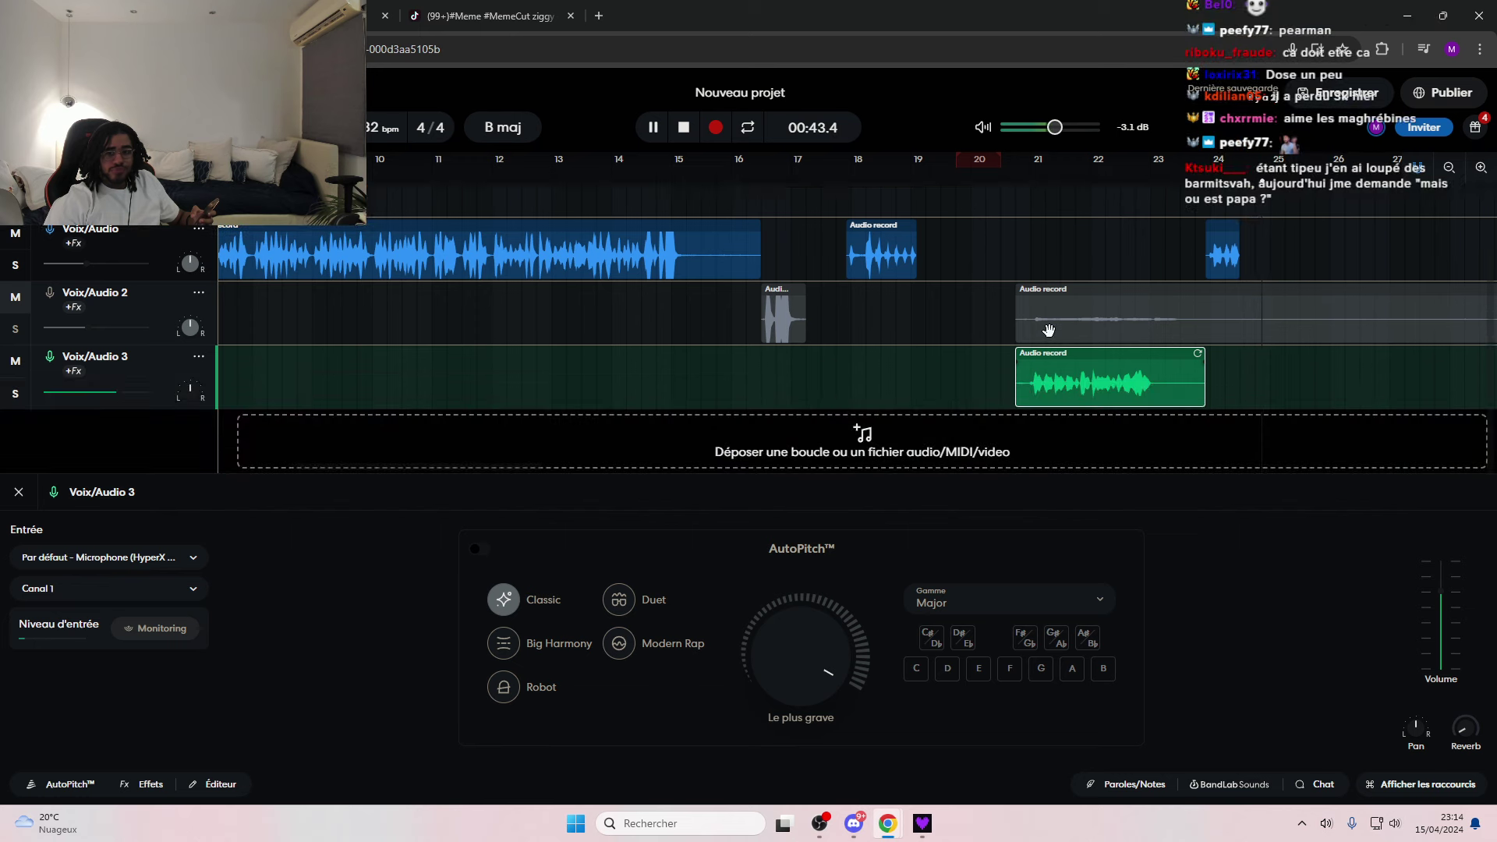
{"action": "scroll", "coordinate": [973, 247], "scroll_direction": "up", "scroll_amount": 1}
{"action": "left_click", "coordinate": [942, 166]}
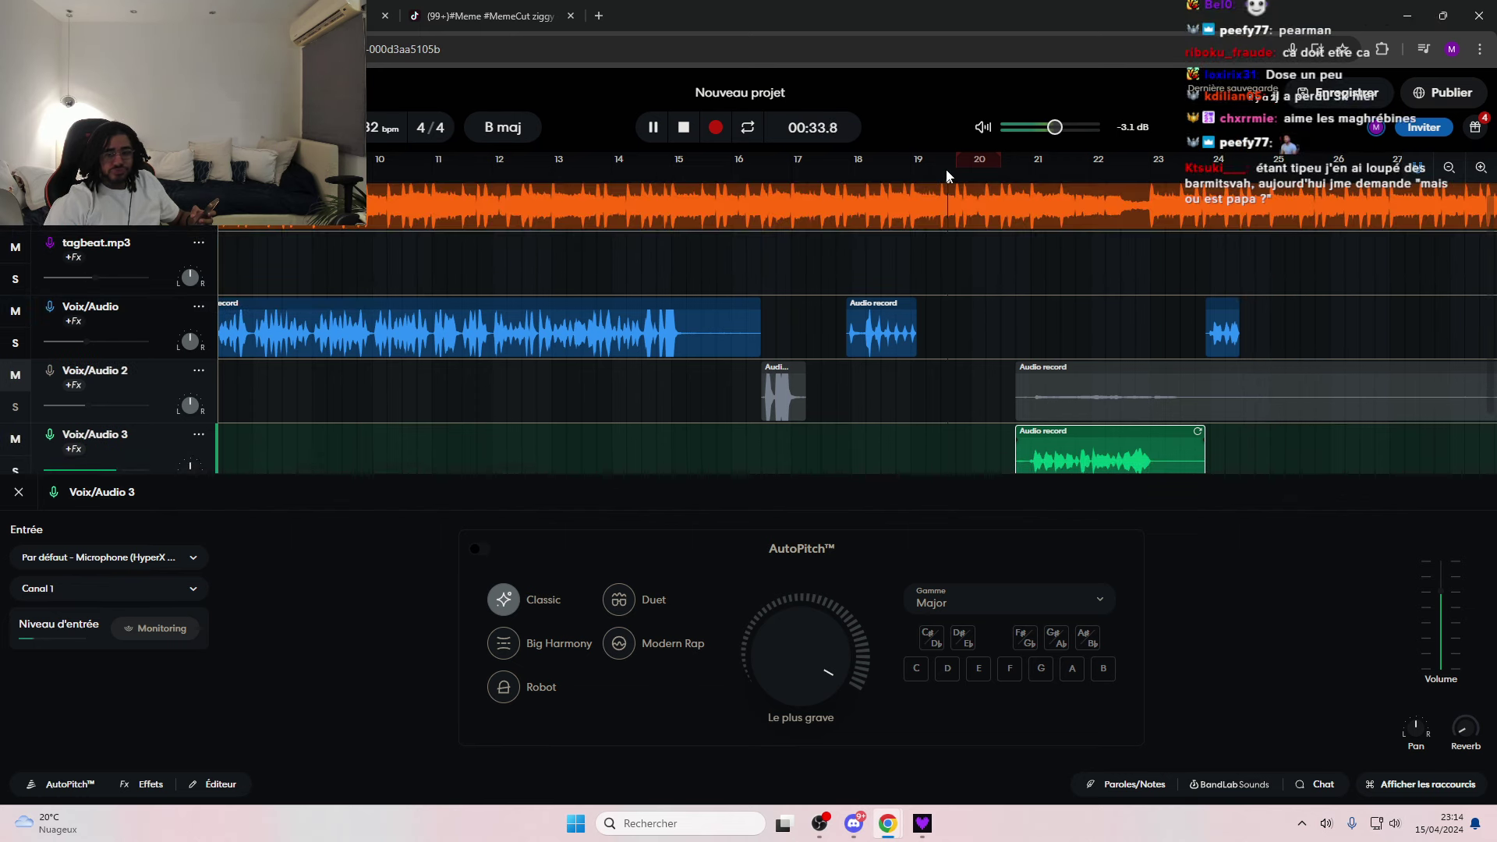
{"action": "scroll", "coordinate": [942, 290], "scroll_direction": "down", "scroll_amount": 1}
{"action": "scroll", "coordinate": [1012, 351], "scroll_direction": "up", "scroll_amount": 1}
{"action": "left_click", "coordinate": [657, 135]}
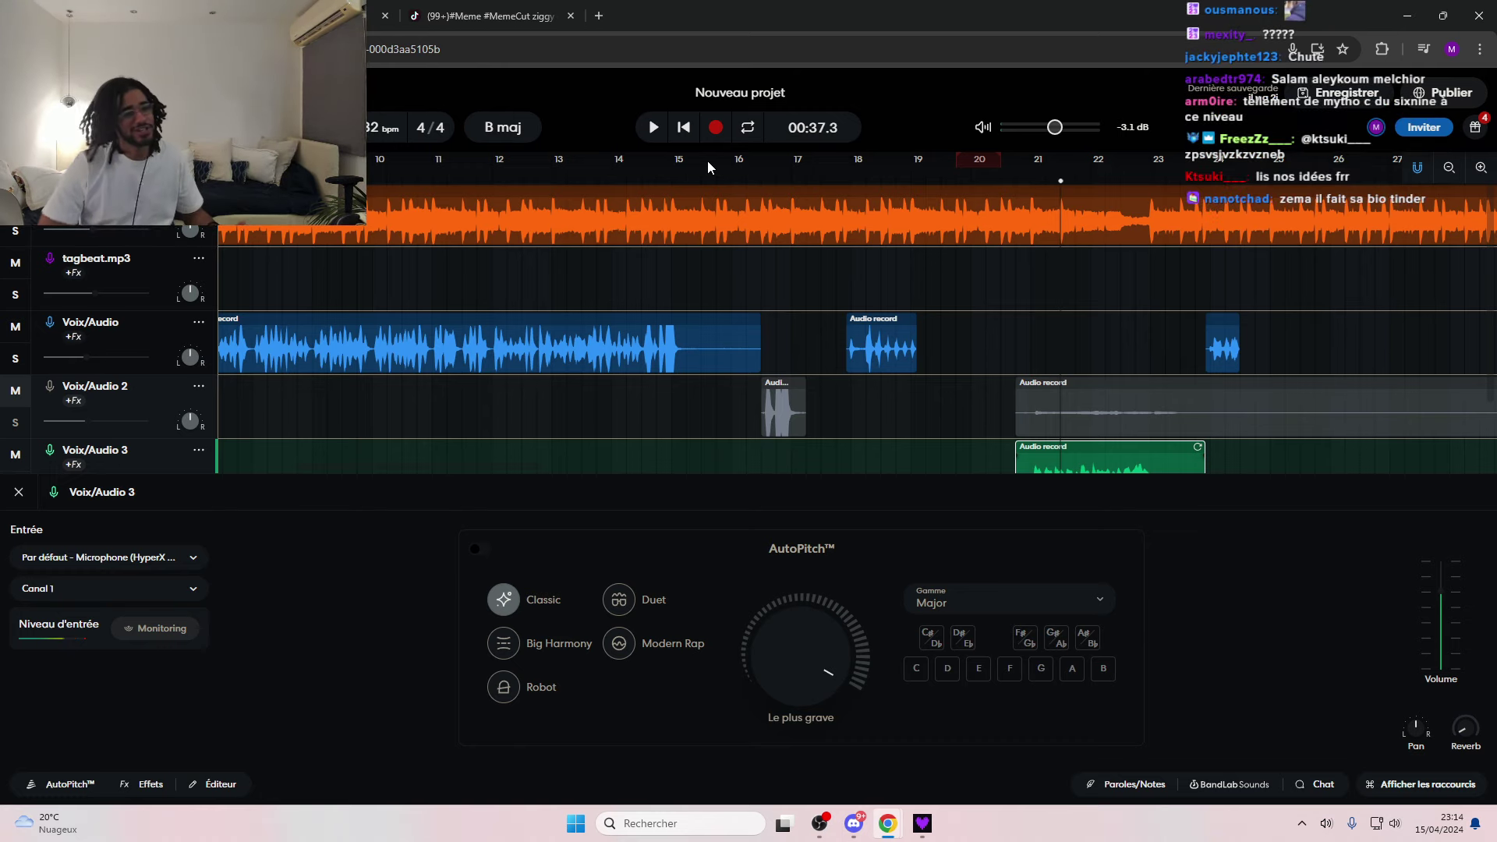
{"action": "scroll", "coordinate": [1013, 289], "scroll_direction": "down", "scroll_amount": 2}
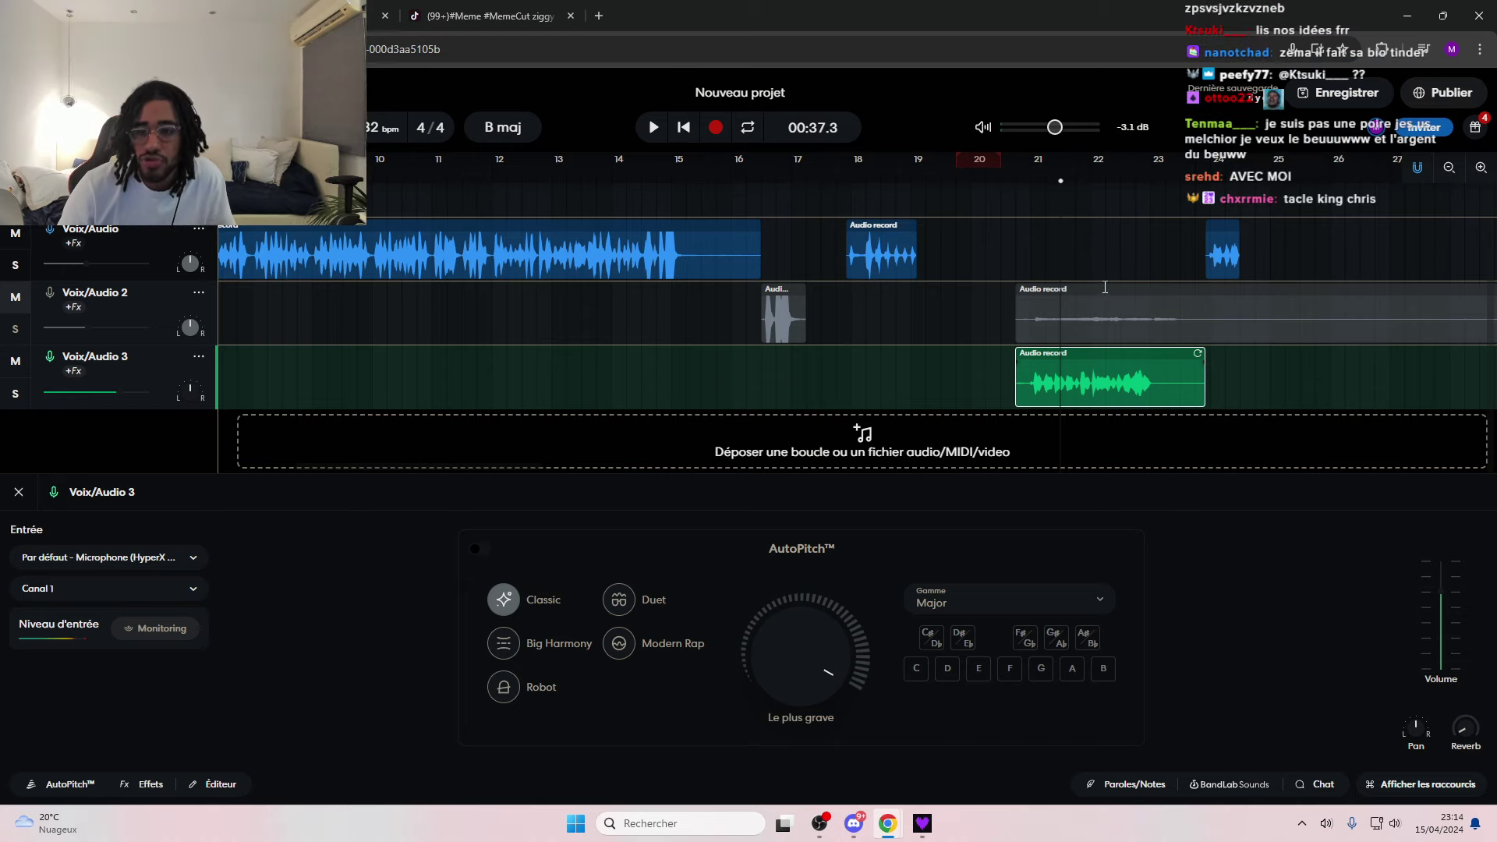
{"action": "scroll", "coordinate": [1097, 289], "scroll_direction": "up", "scroll_amount": 2}
{"action": "scroll", "coordinate": [1097, 289], "scroll_direction": "down", "scroll_amount": 2}
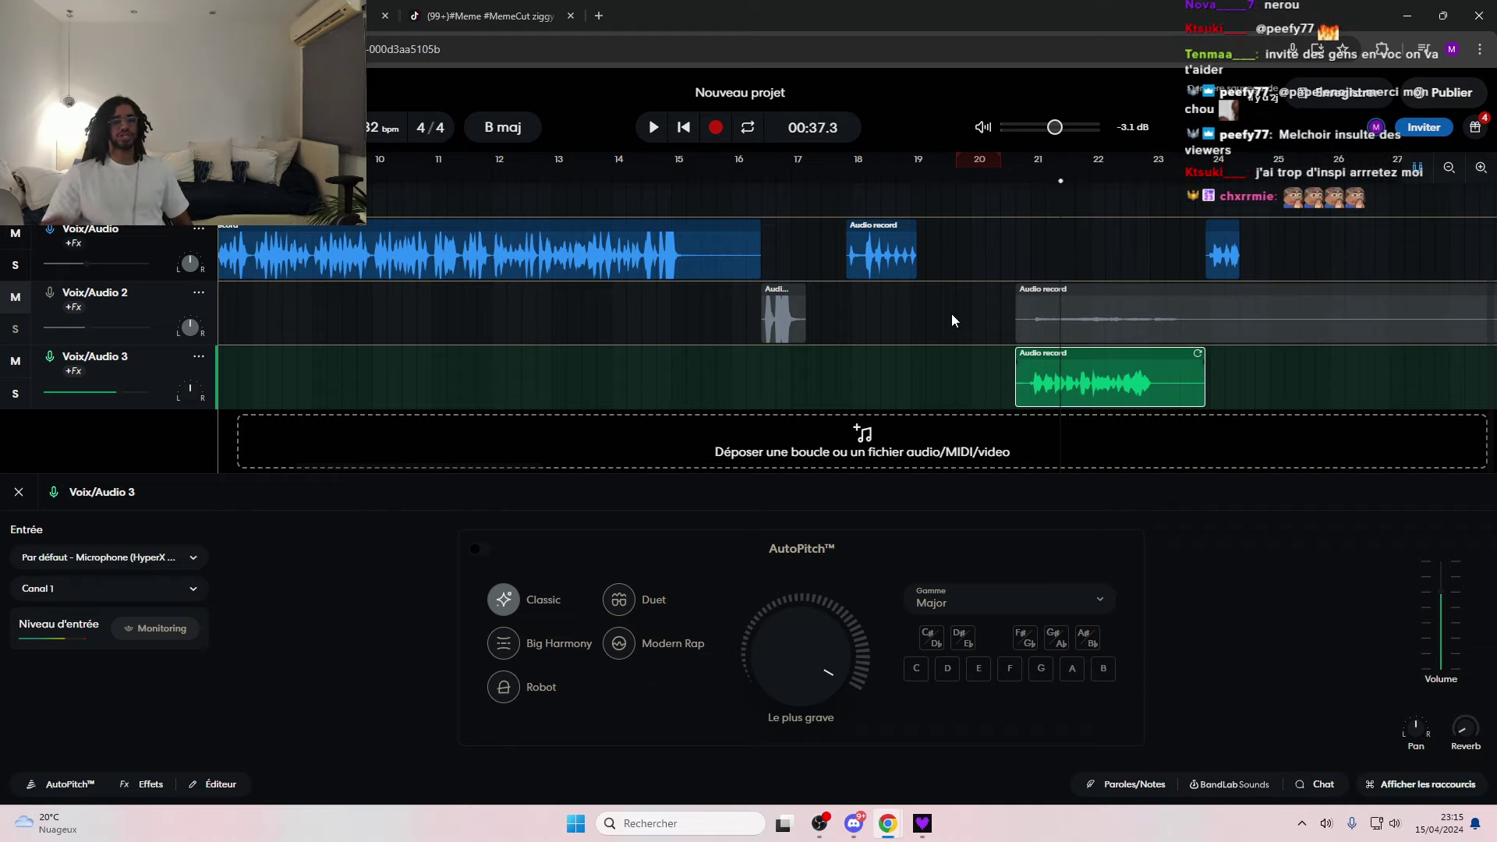
- Open the Twitch stream dashboard in a new browser tab
{"action": "left_click", "coordinate": [598, 16]}
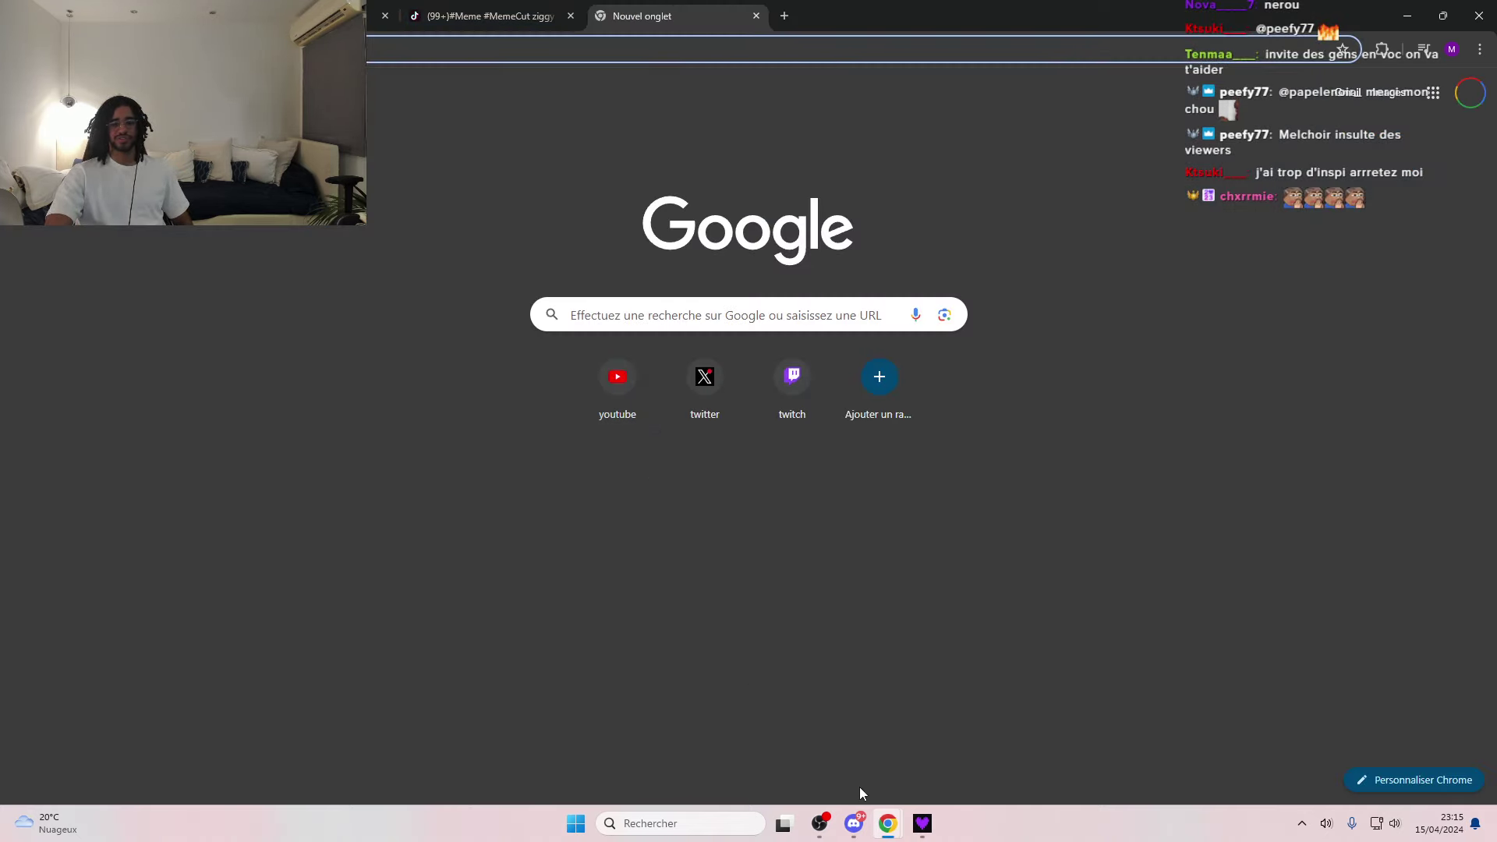
{"action": "left_click", "coordinate": [914, 830]}
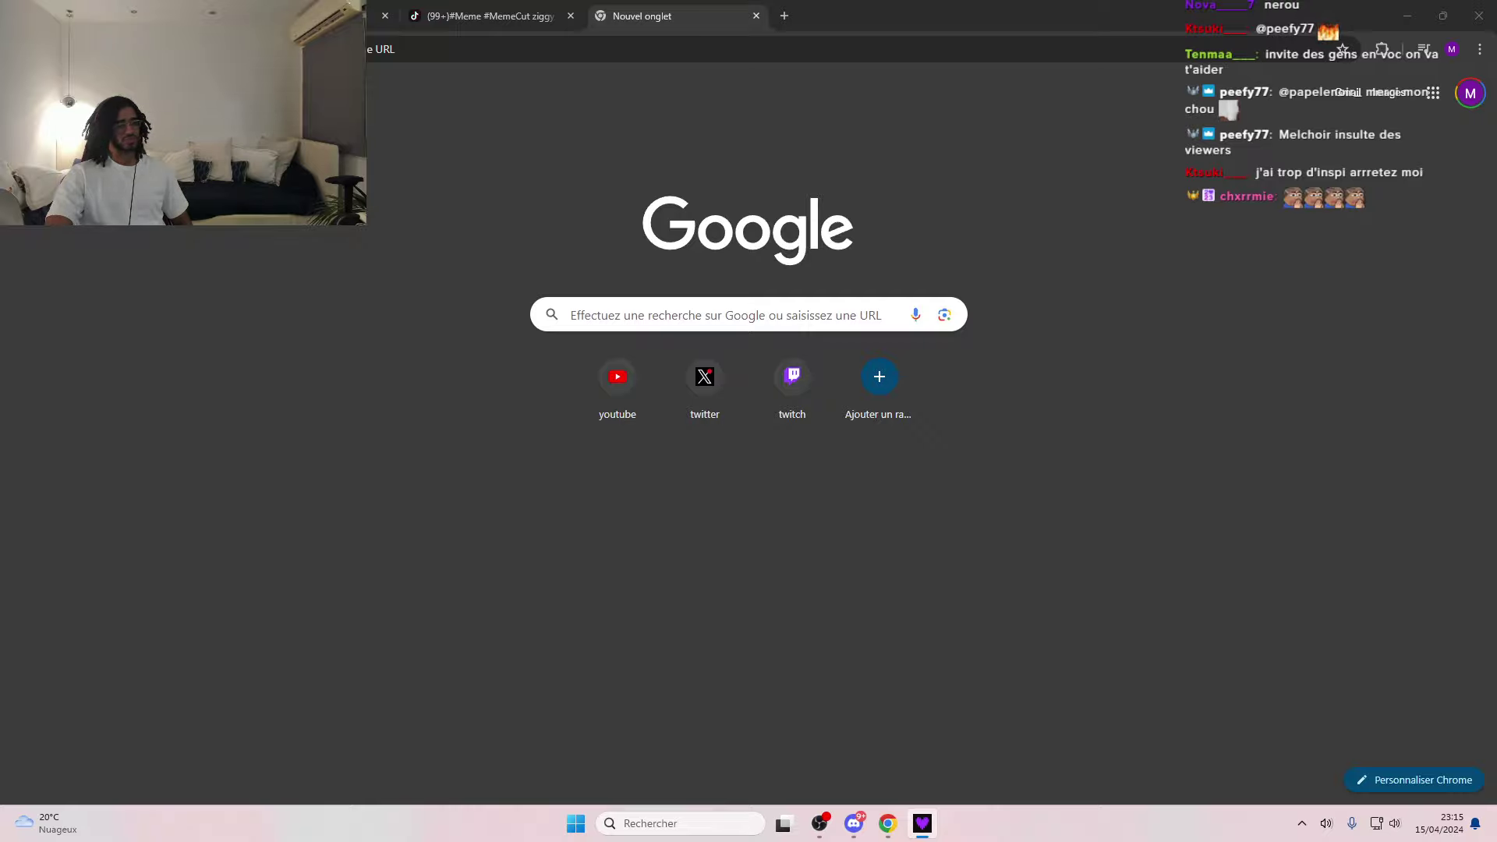
{"action": "key", "text": "alt+Tab"}
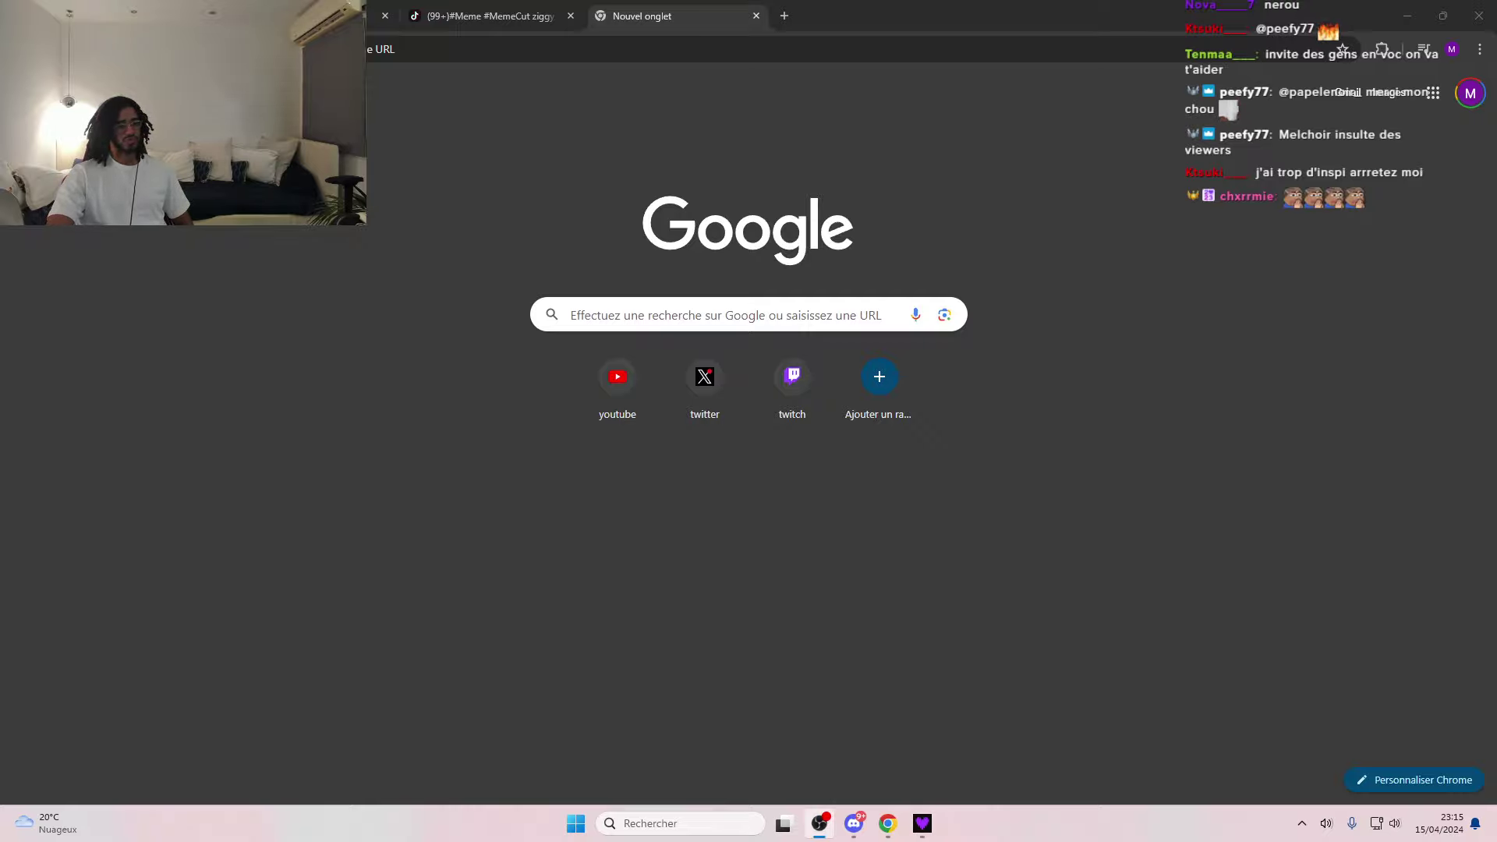
{"action": "key", "text": "ctrl+shift+Tab"}
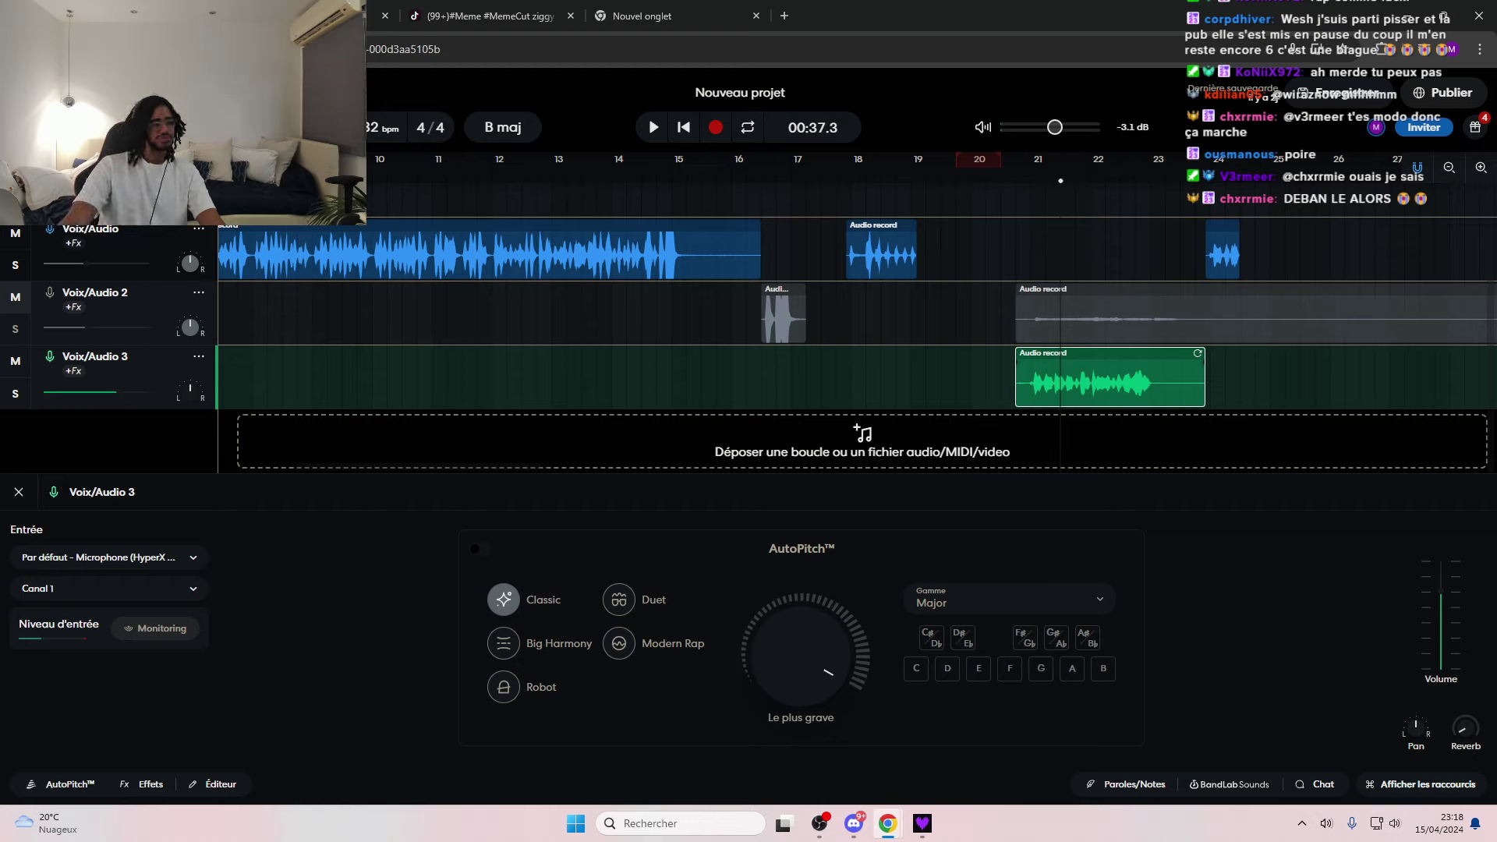
{"action": "key", "text": "alt+Tab"}
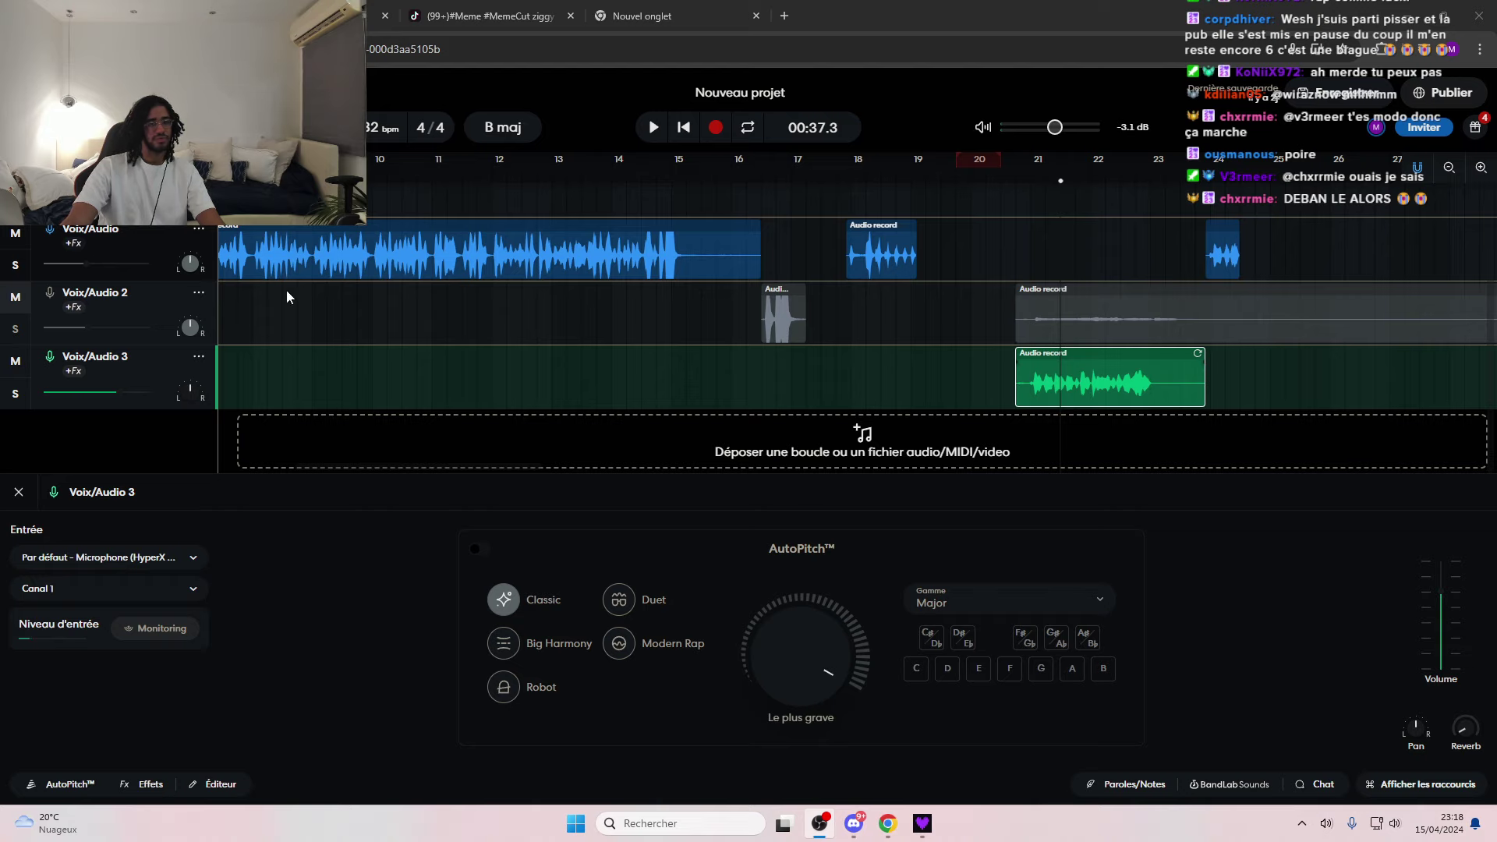
{"action": "left_click", "coordinate": [642, 15]}
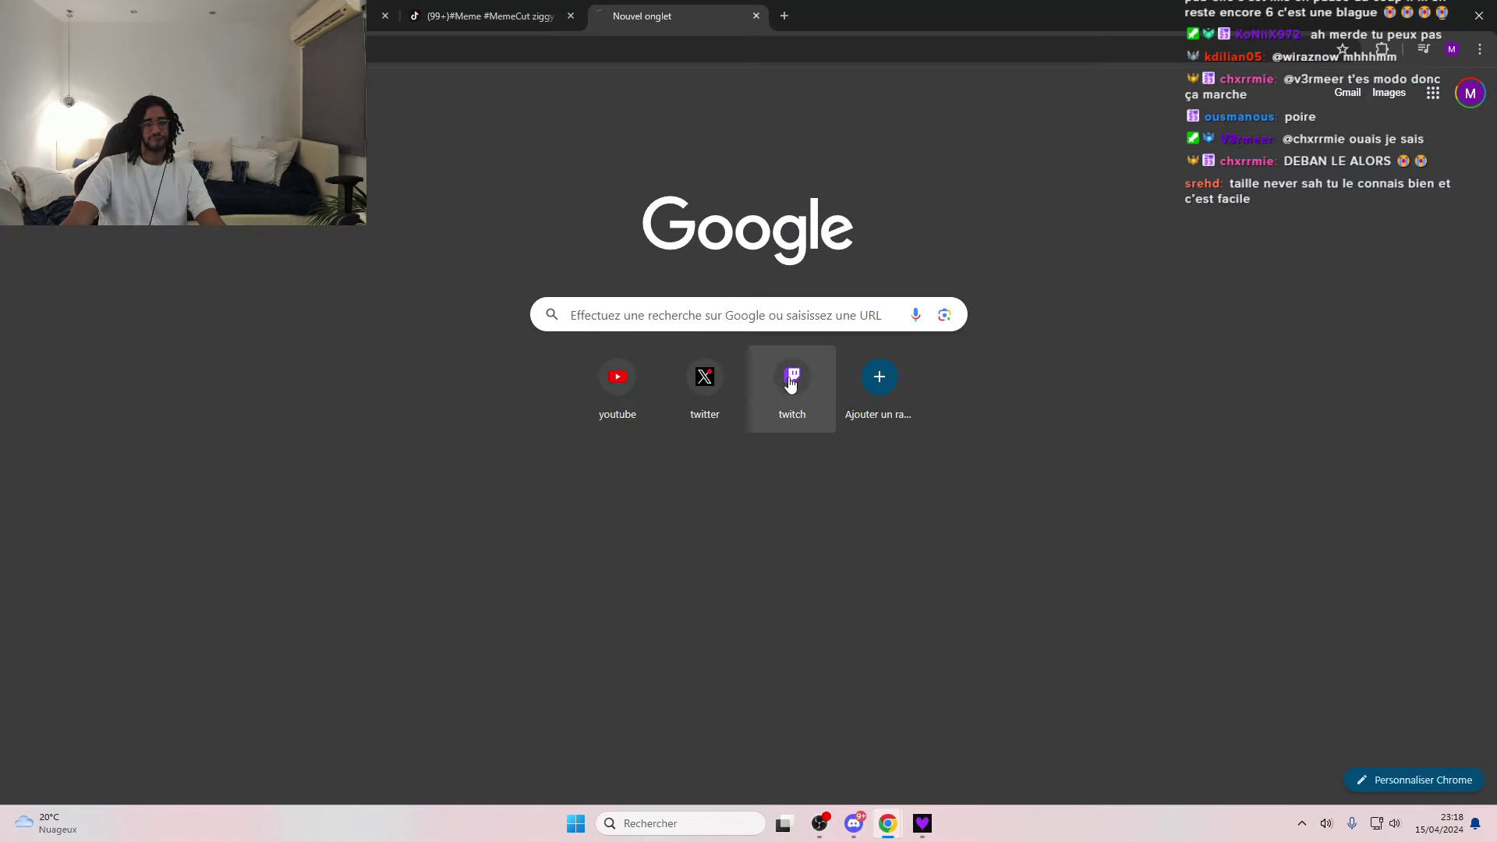
{"action": "left_click", "coordinate": [790, 382]}
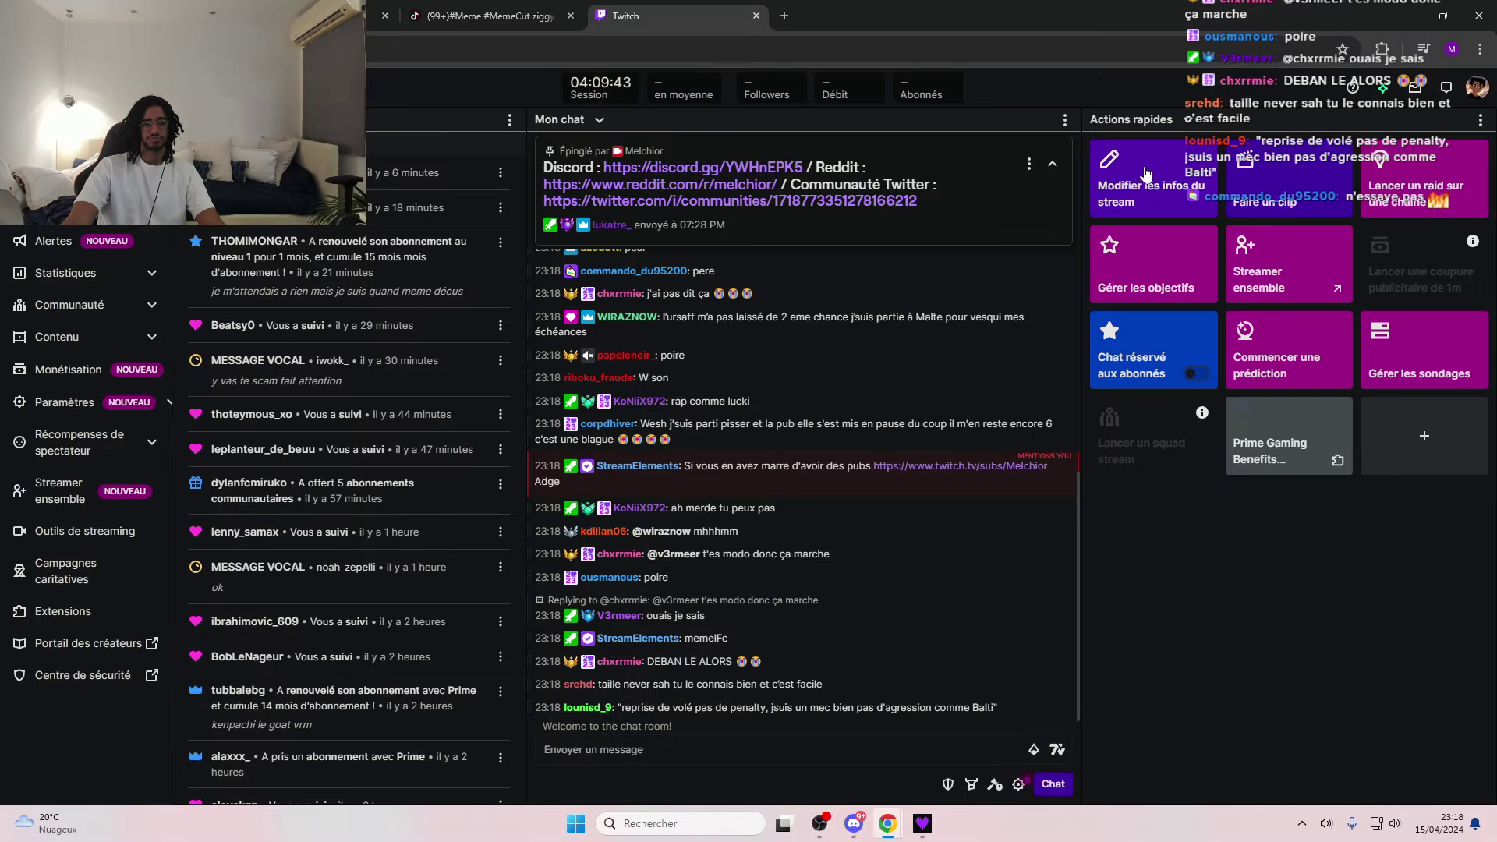
- Copy the stream title text preceding "!hellofresh" and paste it into the chat message field without sending it
{"action": "left_click", "coordinate": [1145, 173]}
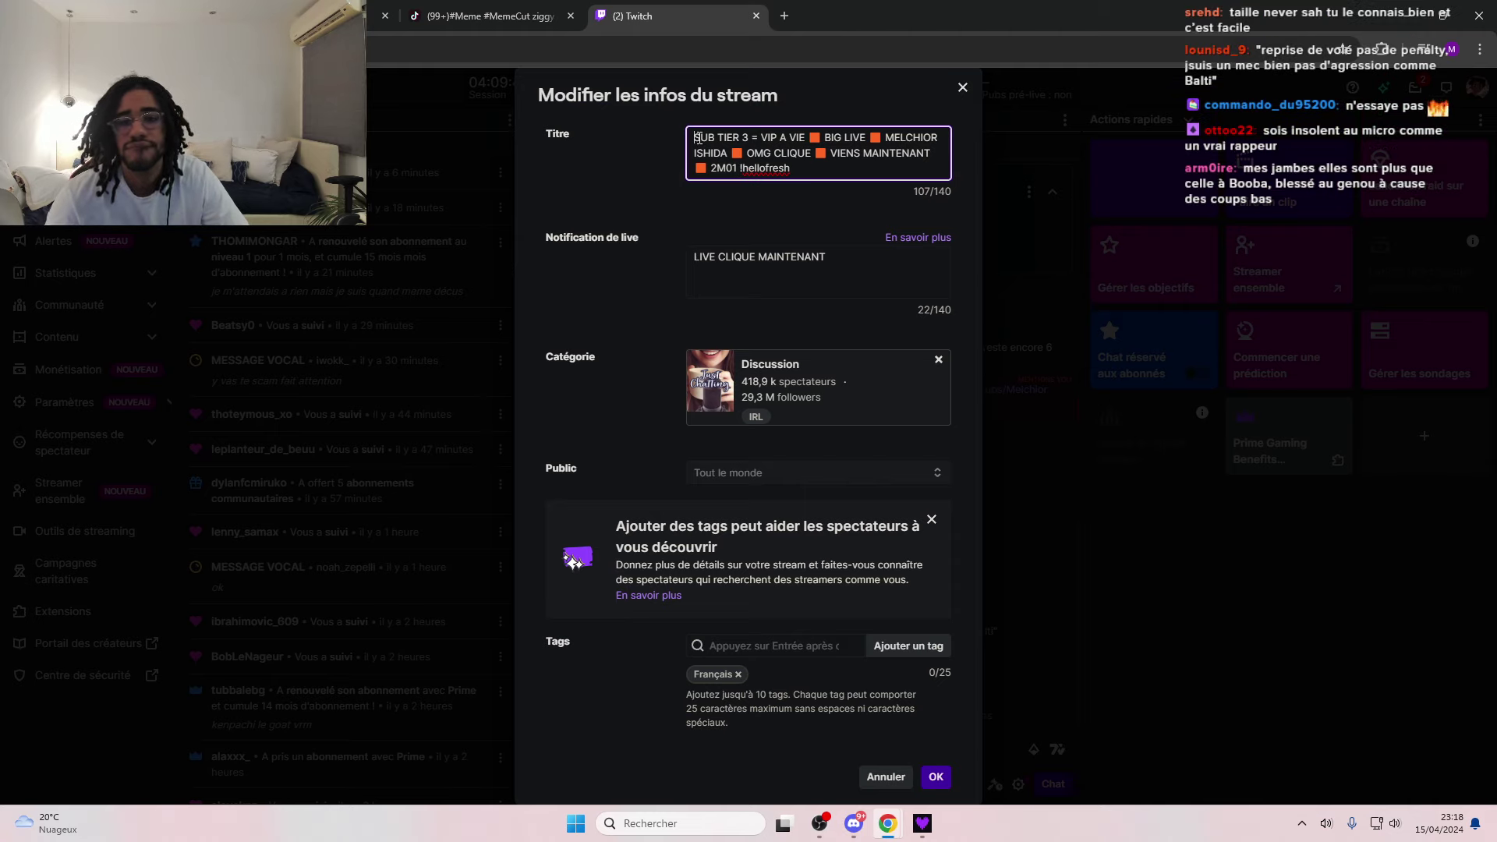
{"action": "left_click_drag", "start_coordinate": [697, 137], "coordinate": [738, 167]}
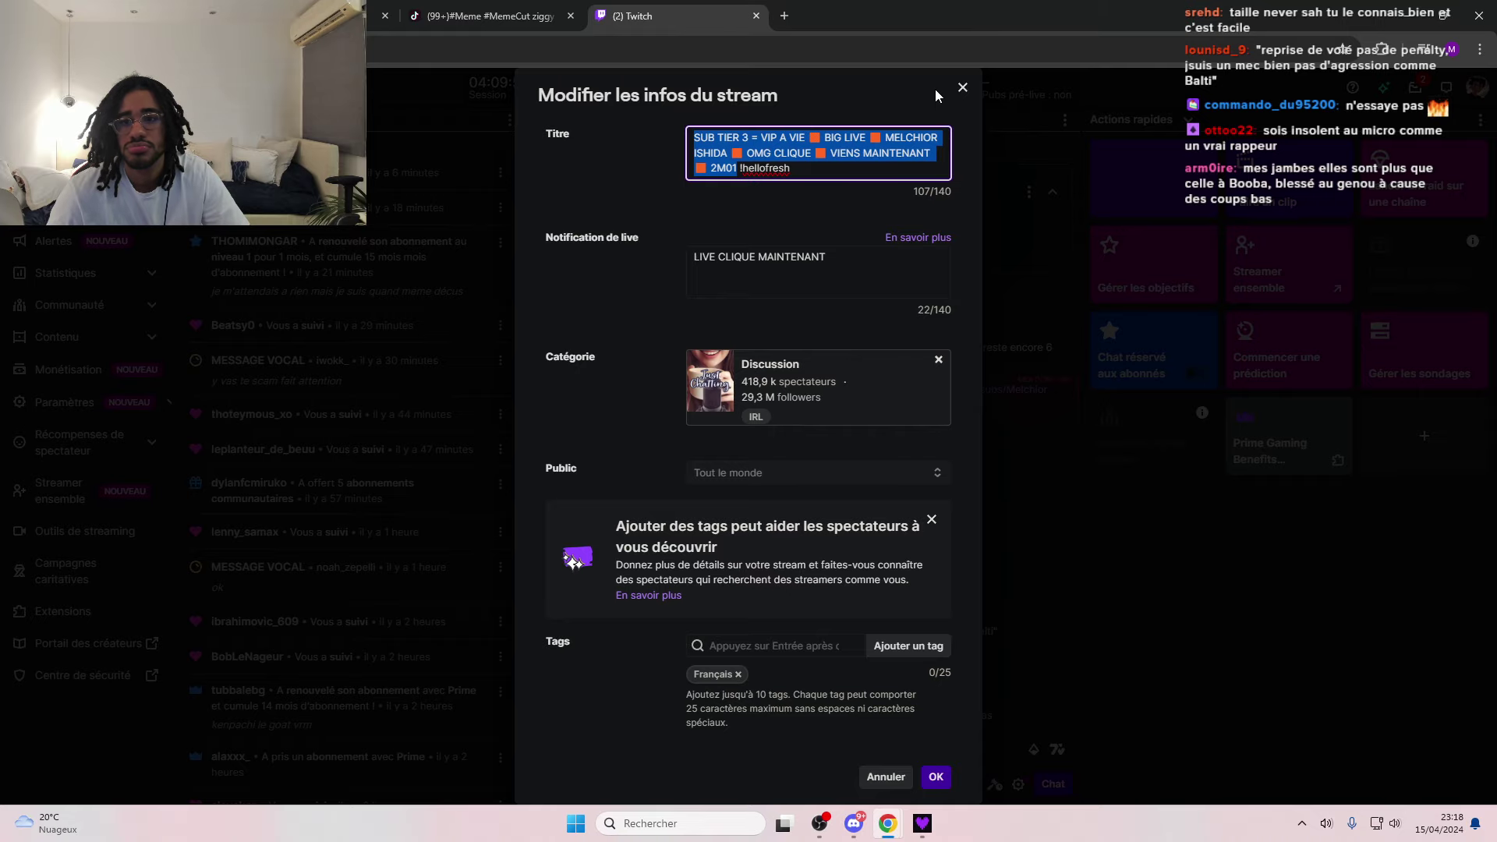
{"action": "left_click", "coordinate": [962, 88]}
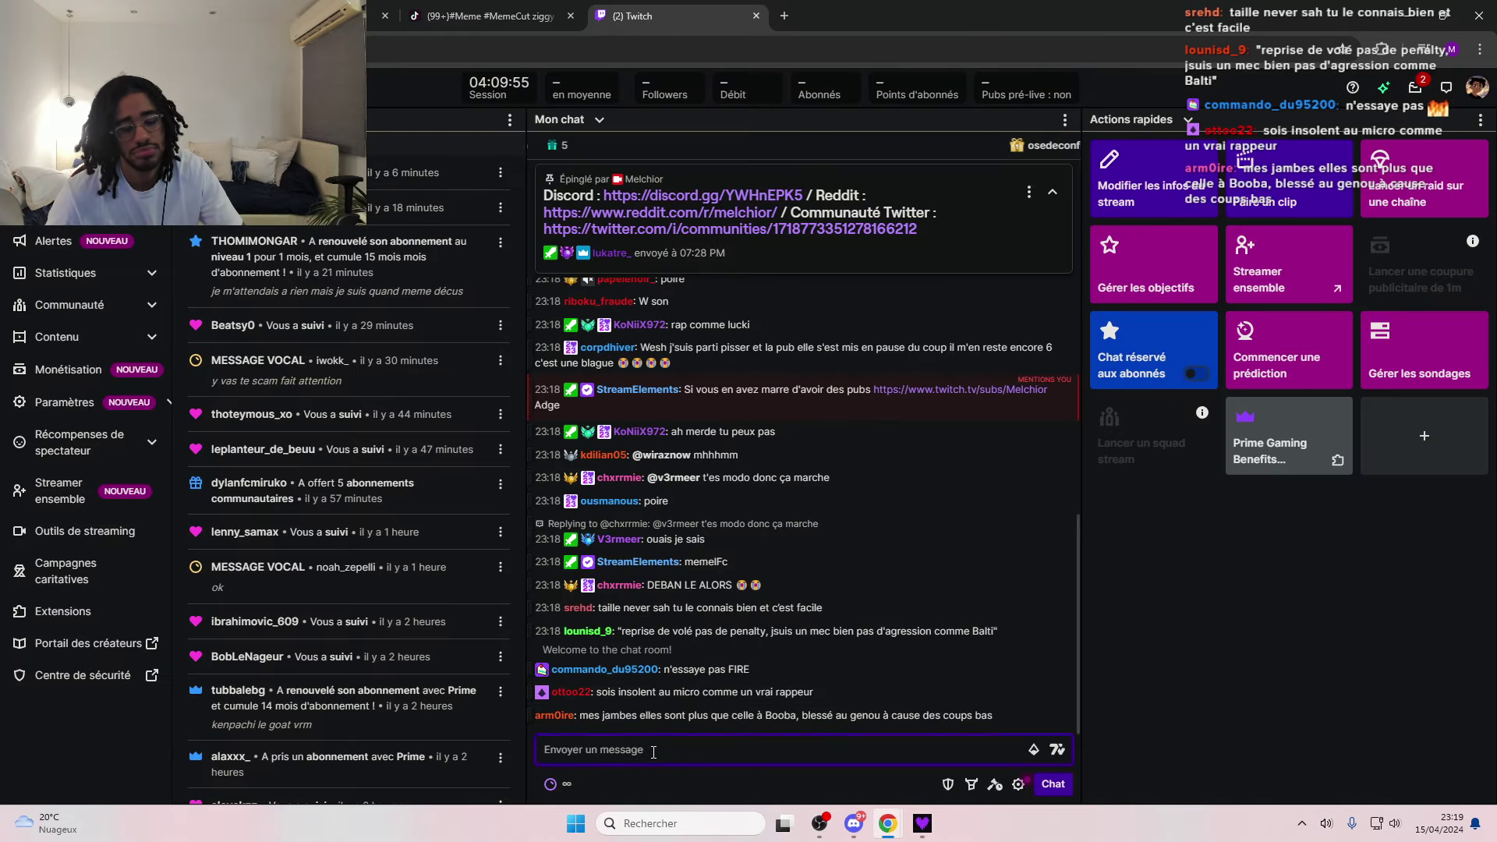
- Change the stream title to "ON CONTINUE LE SON, FUTUR MEILLEUR RAPPEUR !hellofresh" and save the stream information
{"action": "left_click", "coordinate": [1115, 183]}
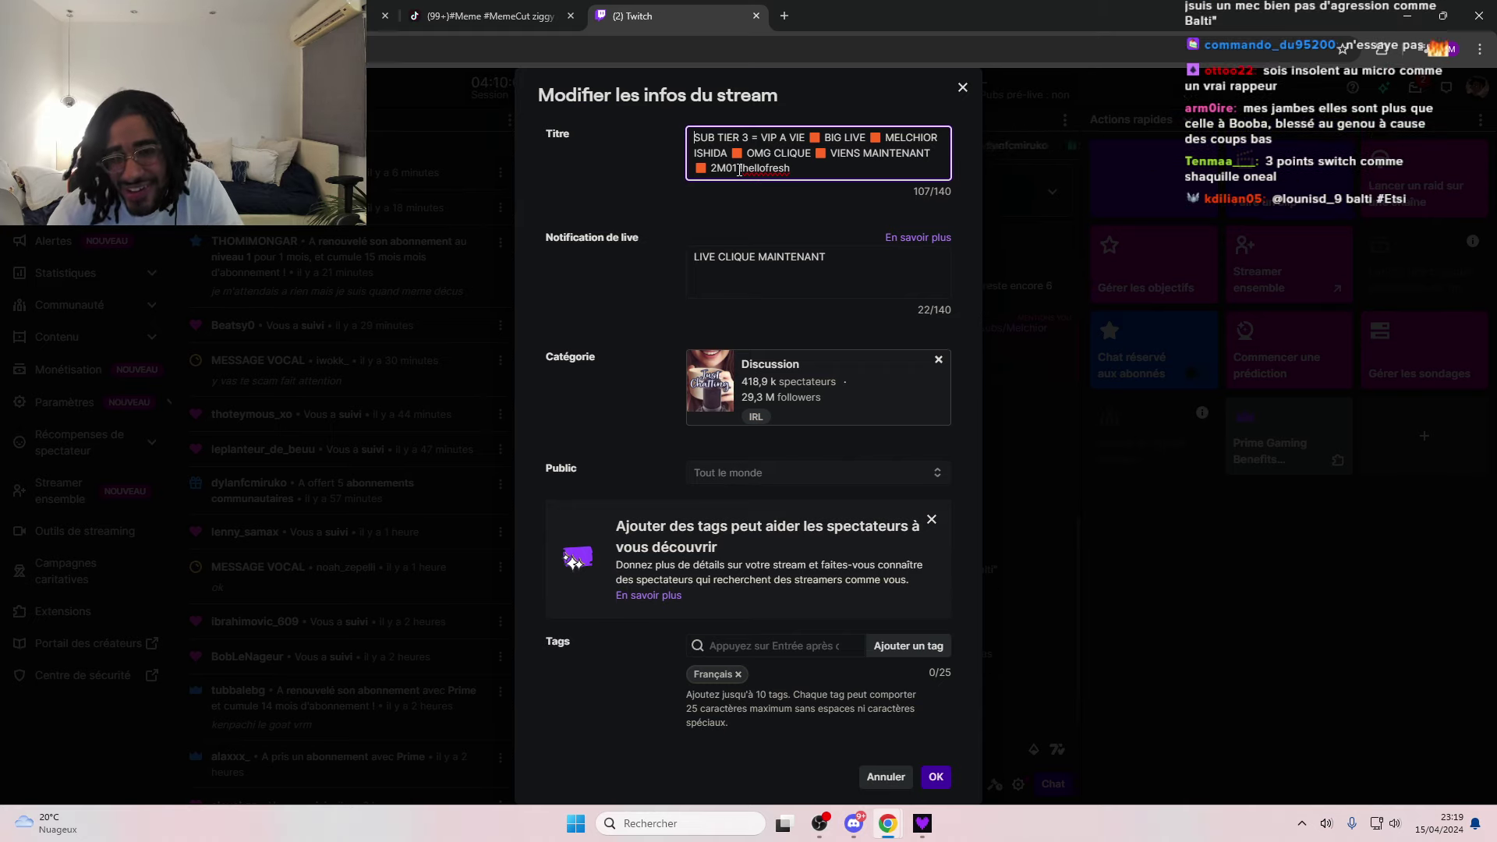
{"action": "left_click_drag", "start_coordinate": [739, 169], "coordinate": [686, 150]}
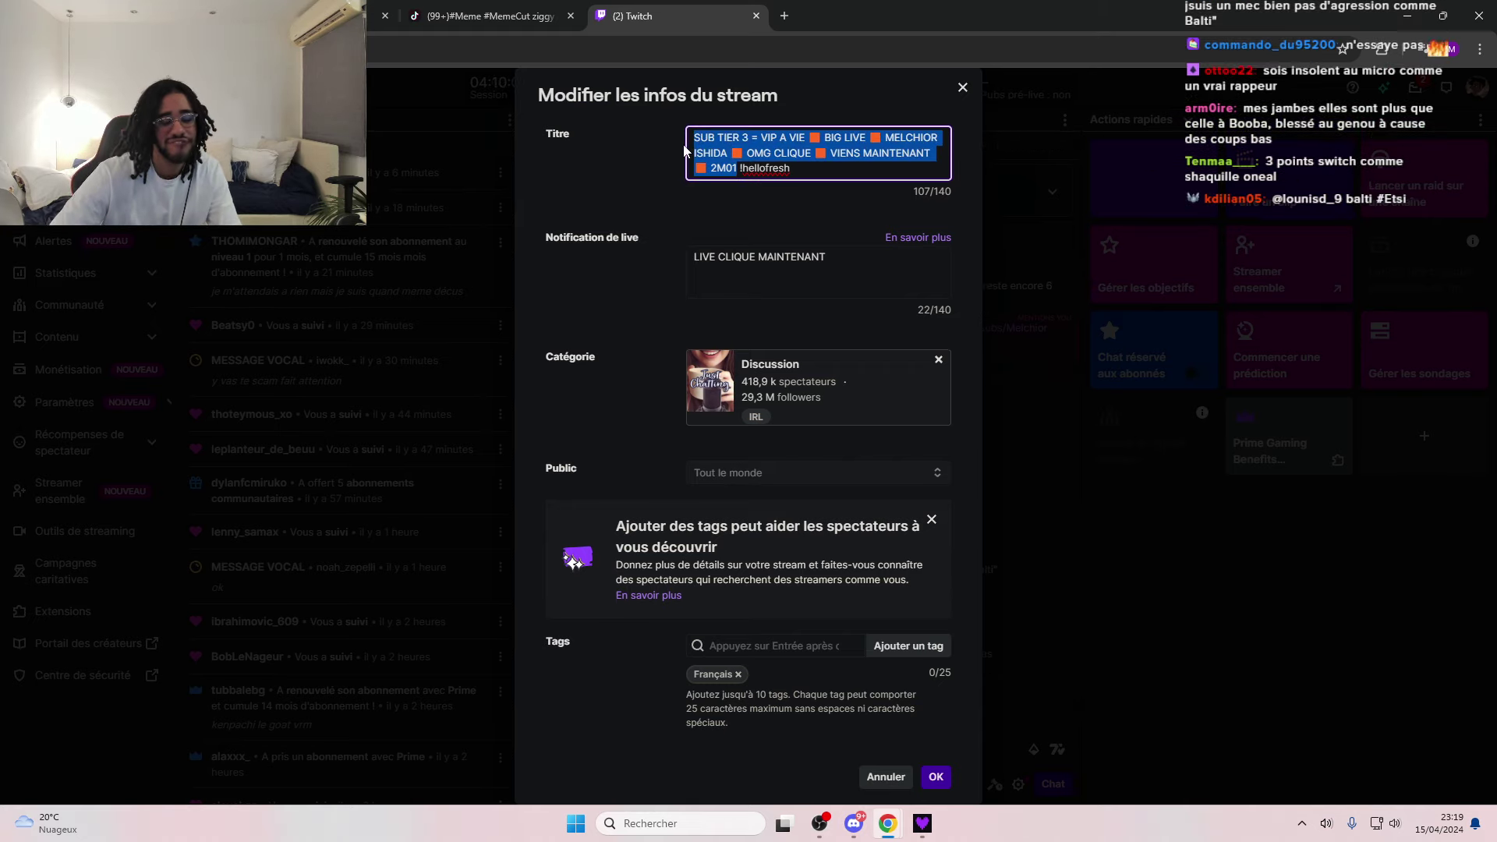
{"action": "type", "text": "ON CON"}
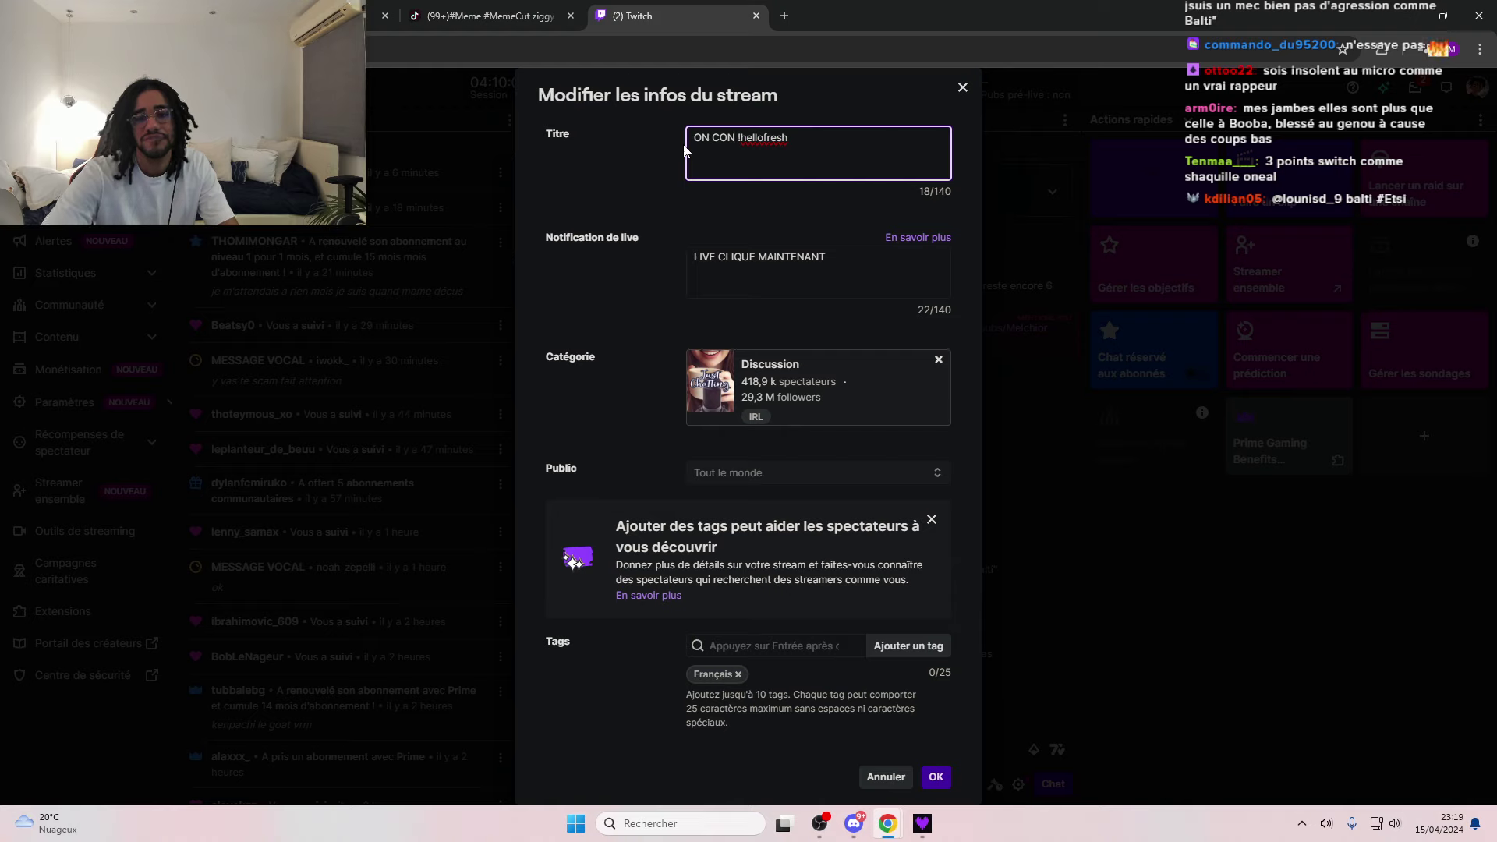
{"action": "type", "text": "TINUE LE SON"}
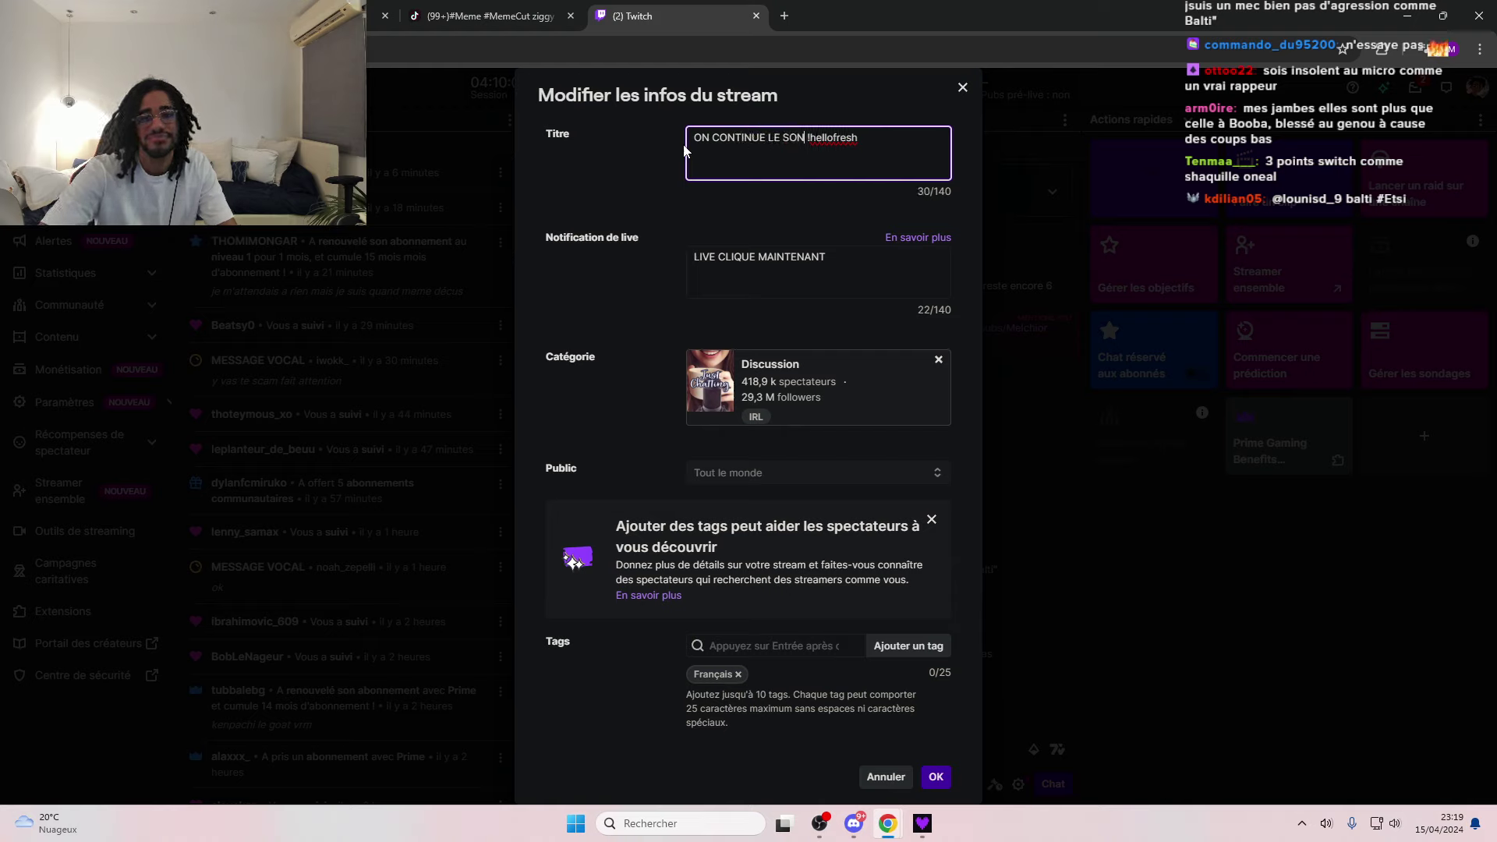
{"action": "type", "text": ","}
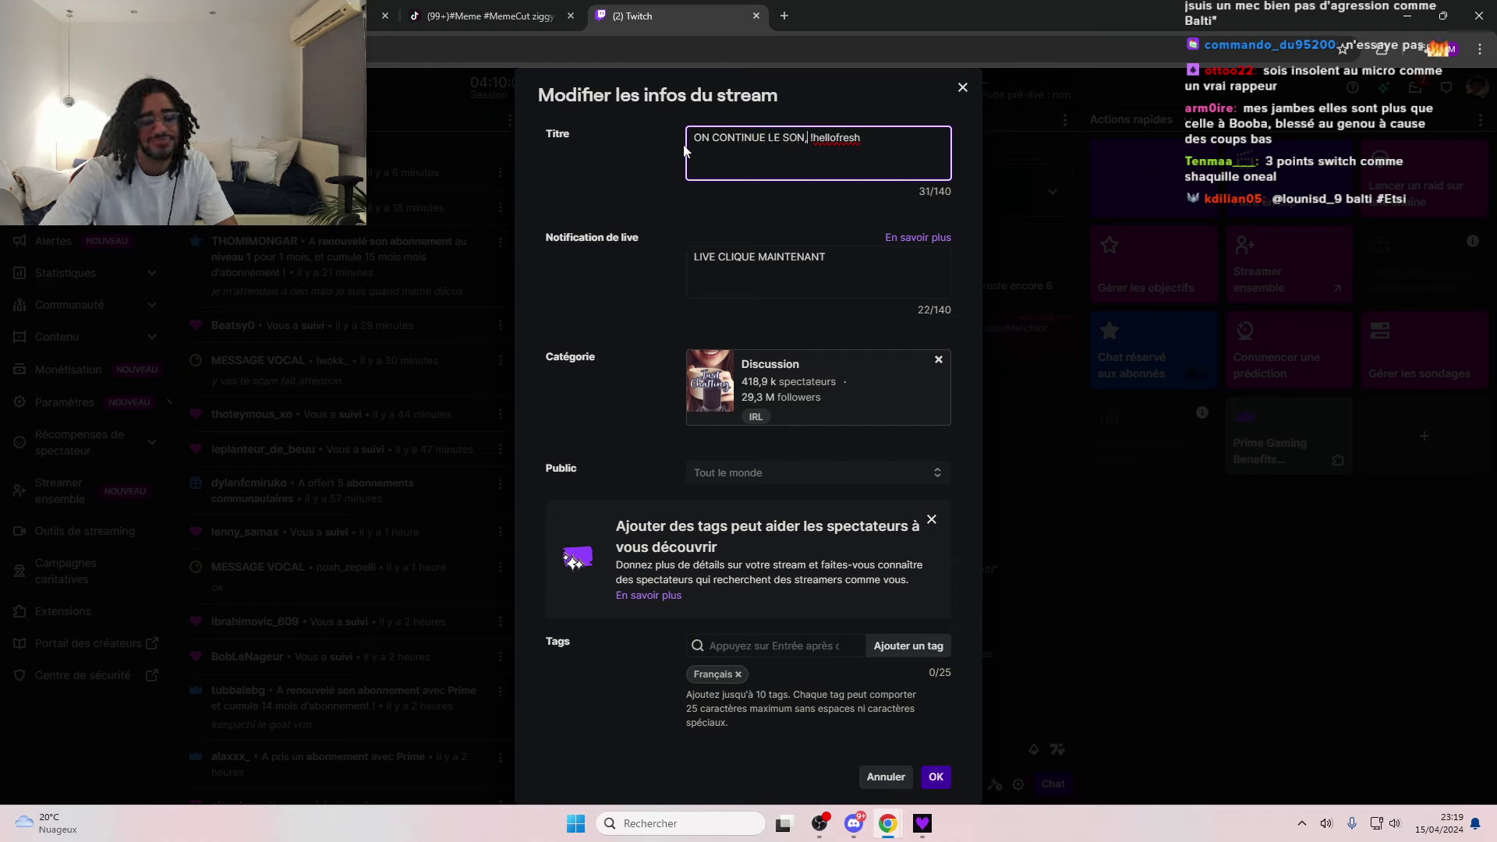
{"action": "type", "text": " FUTUR MEILL "}
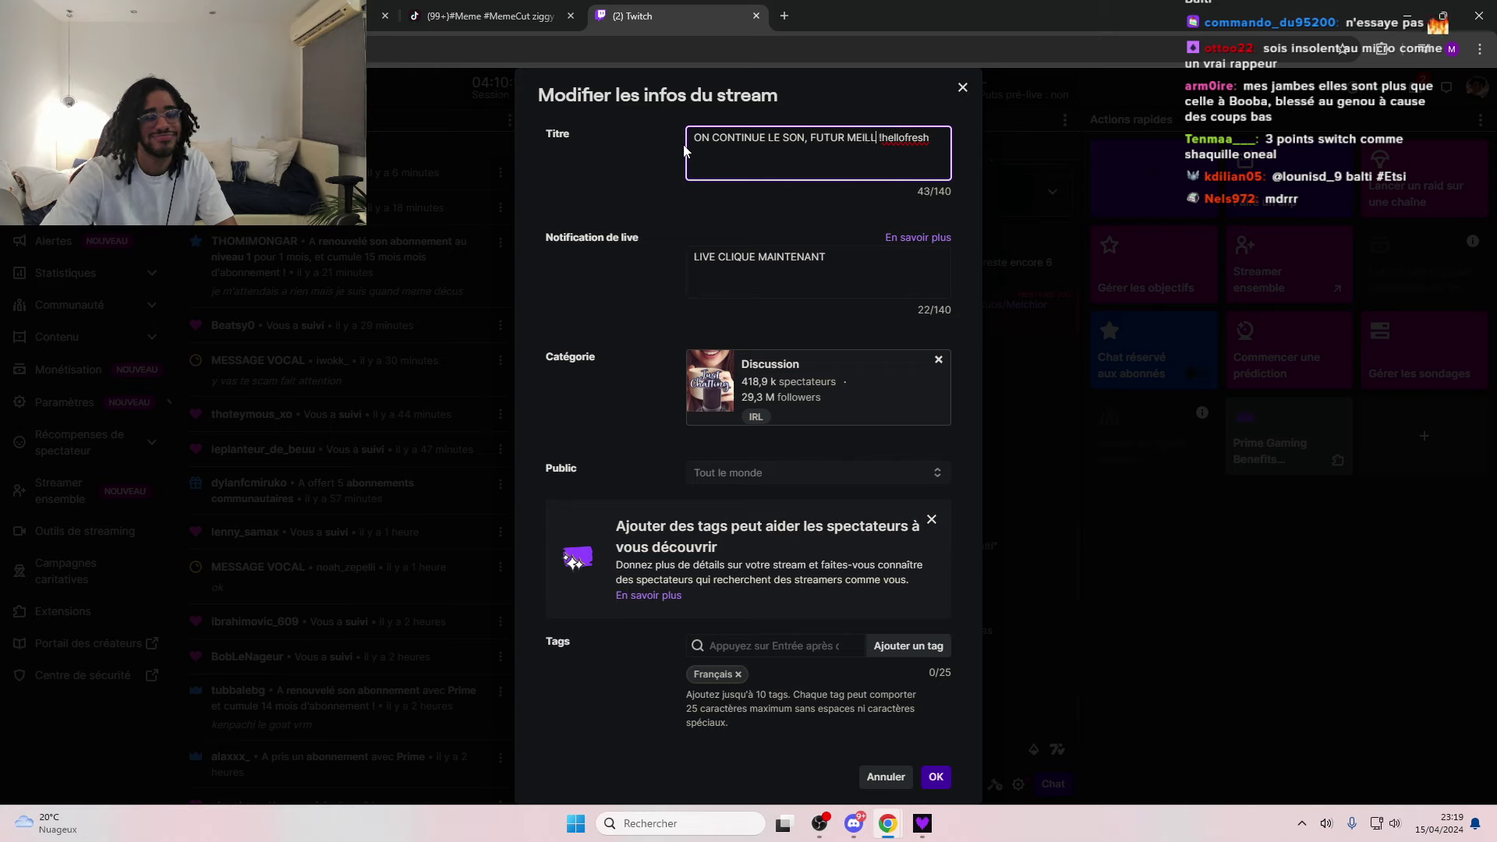
{"action": "type", "text": "EUR RAPP"}
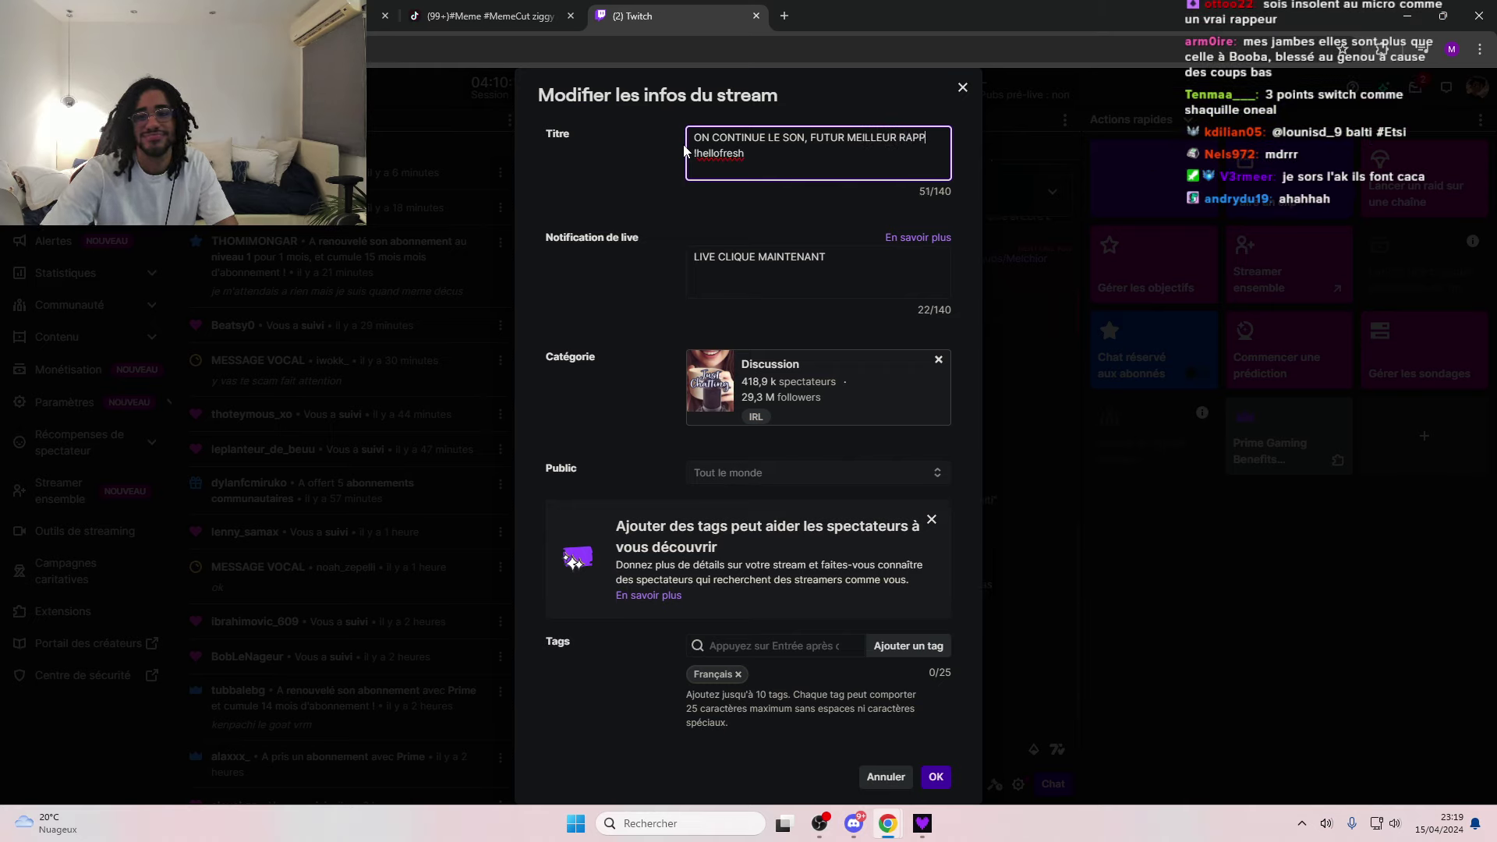
{"action": "type", "text": "EUR"}
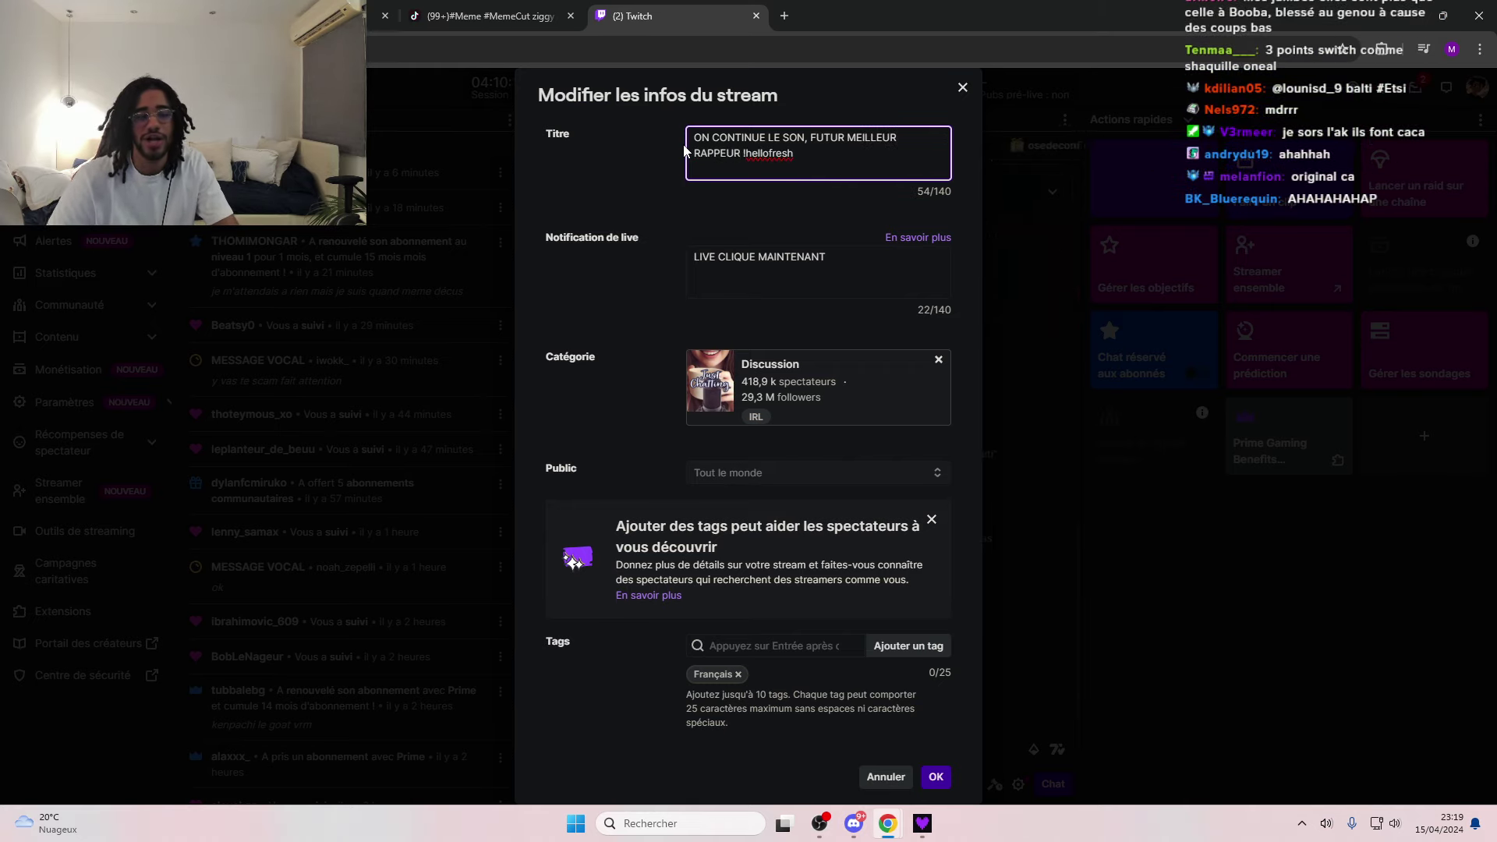
{"action": "left_click", "coordinate": [942, 799]}
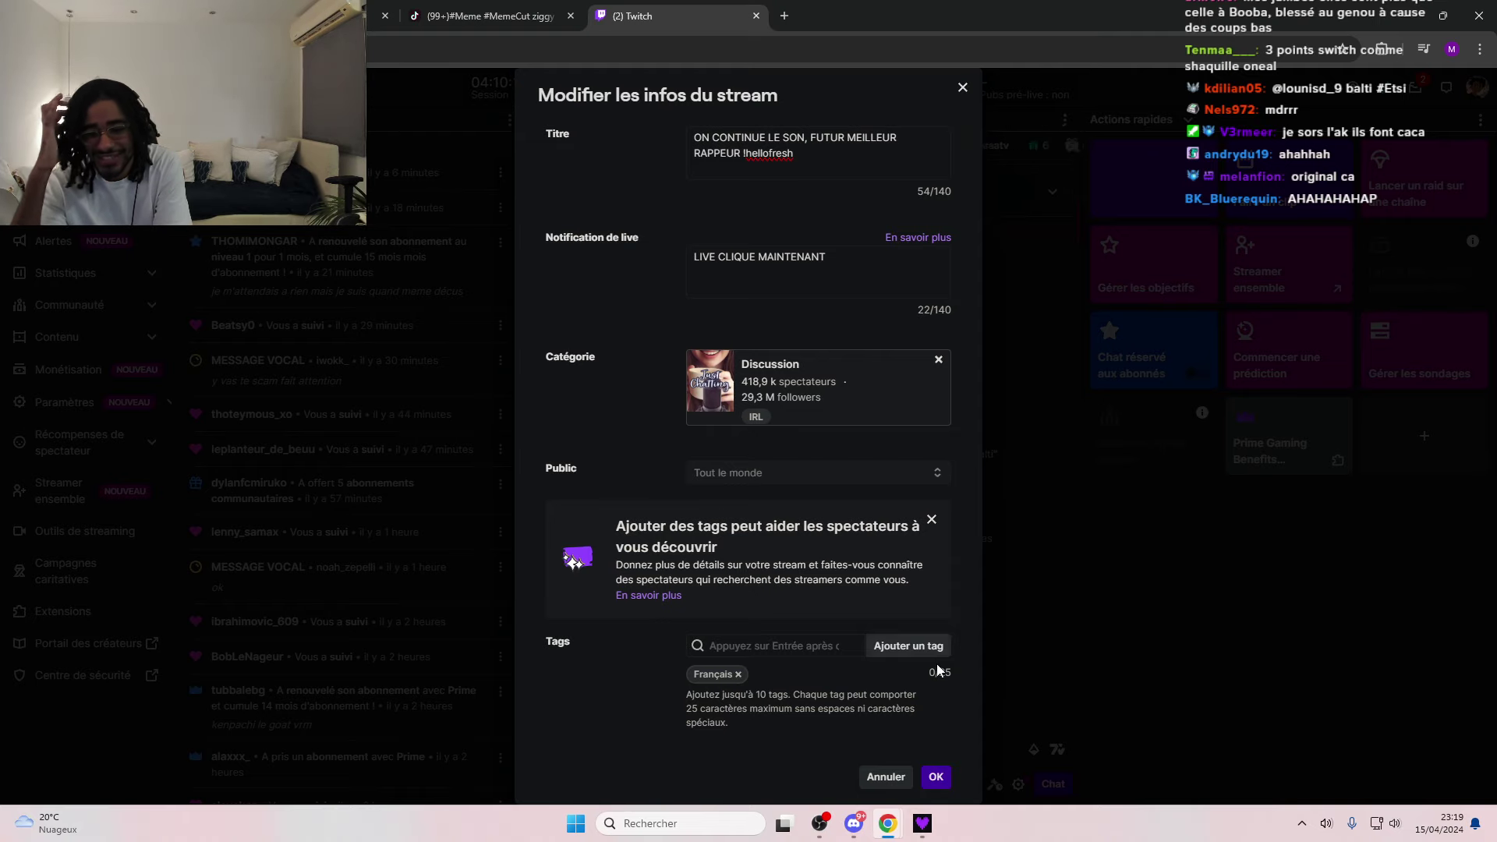
{"action": "left_click", "coordinate": [934, 772]}
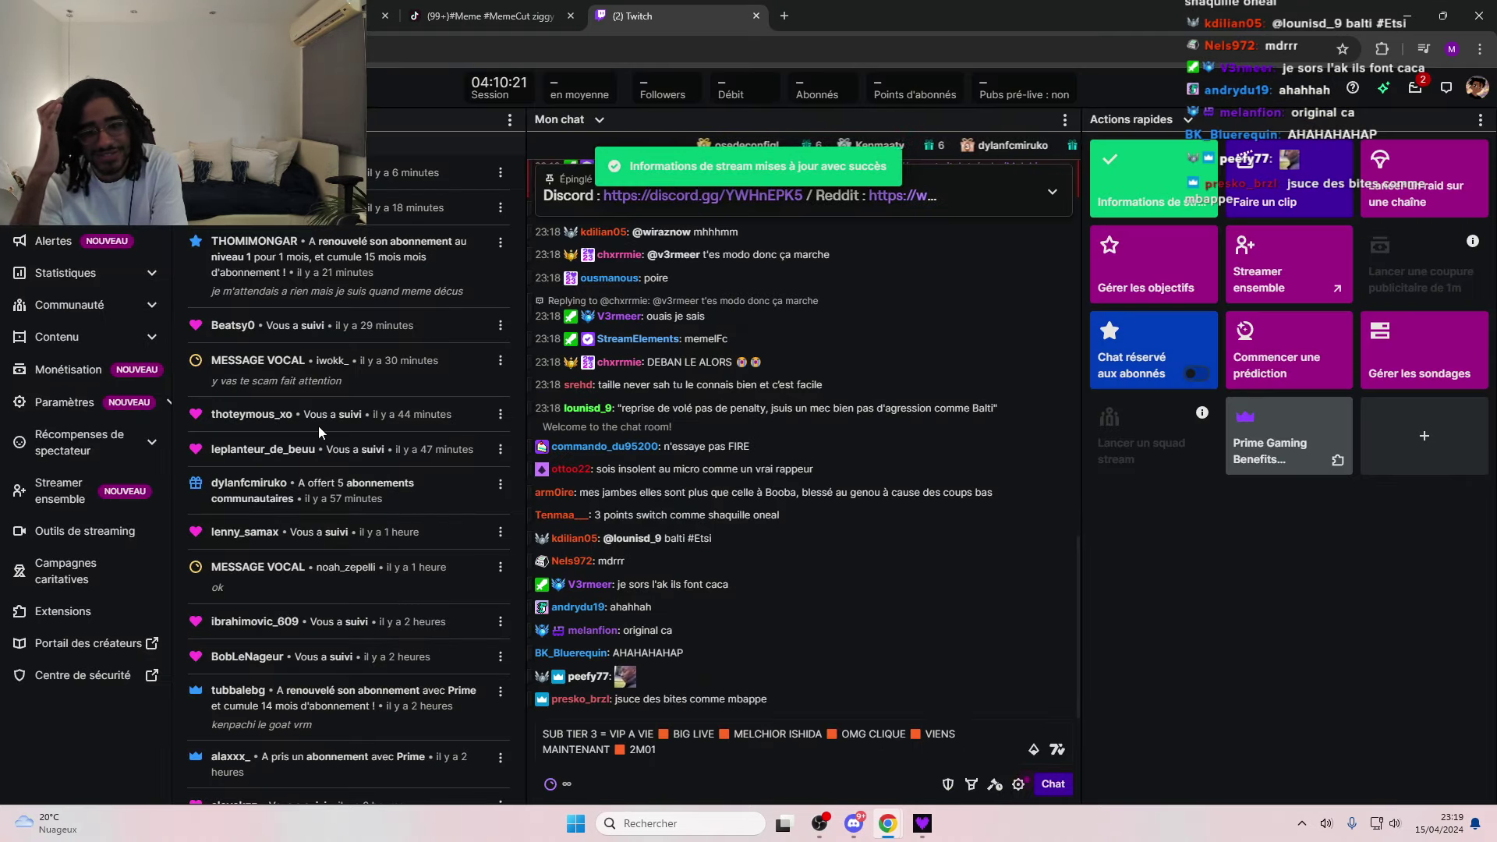
- Return to BandLab Studio and record a new take over the Voix/Audio 3 clip from 35.9 s to 42.8 s
{"action": "key", "text": "alt+Tab"}
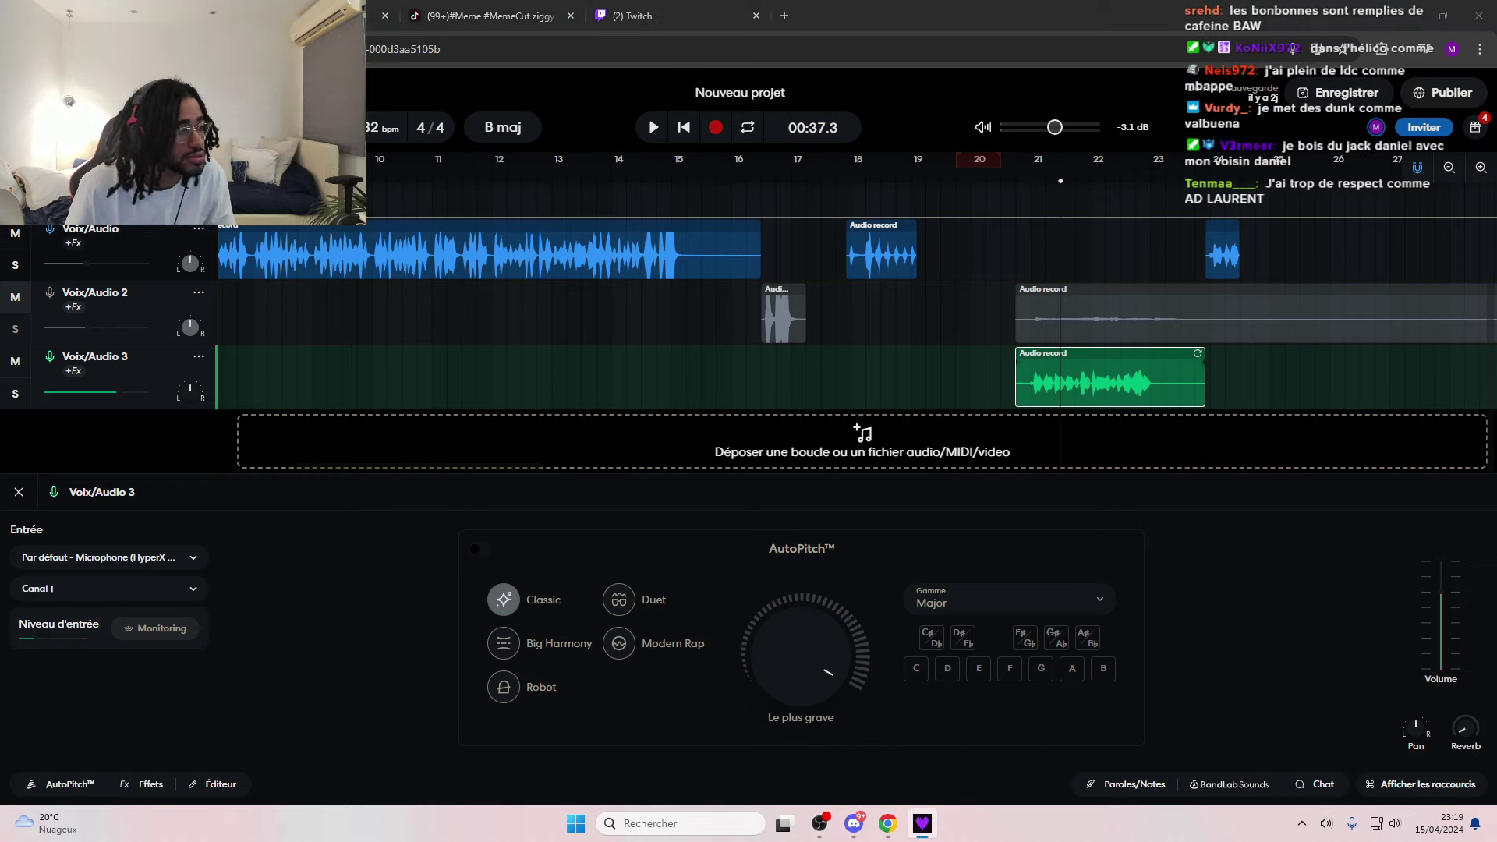
{"action": "key", "text": "alt+Tab"}
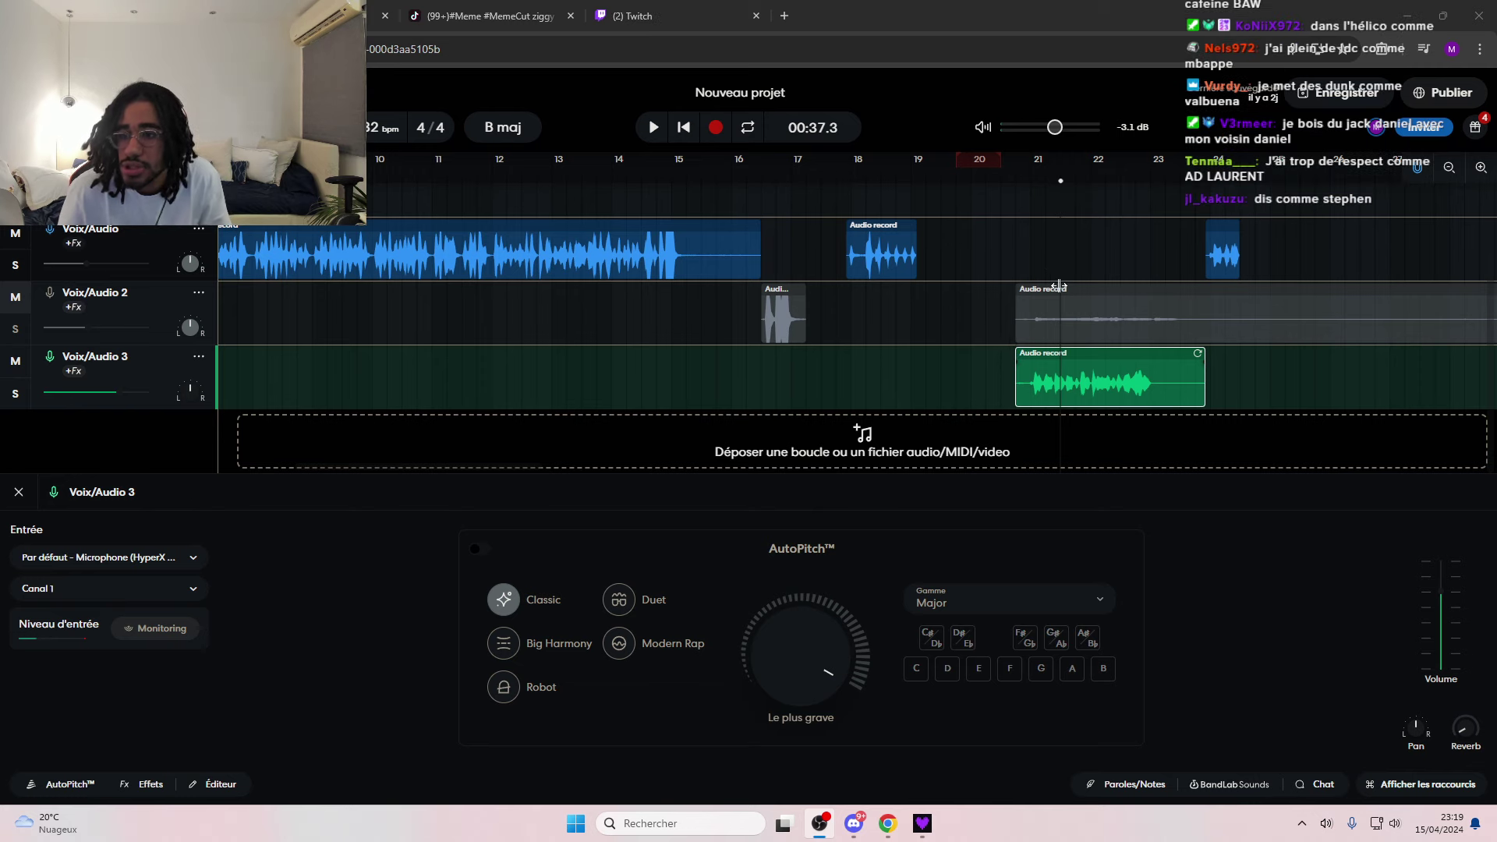
{"action": "left_click_drag", "start_coordinate": [1054, 271], "coordinate": [1016, 269]}
{"action": "left_click", "coordinate": [733, 128]}
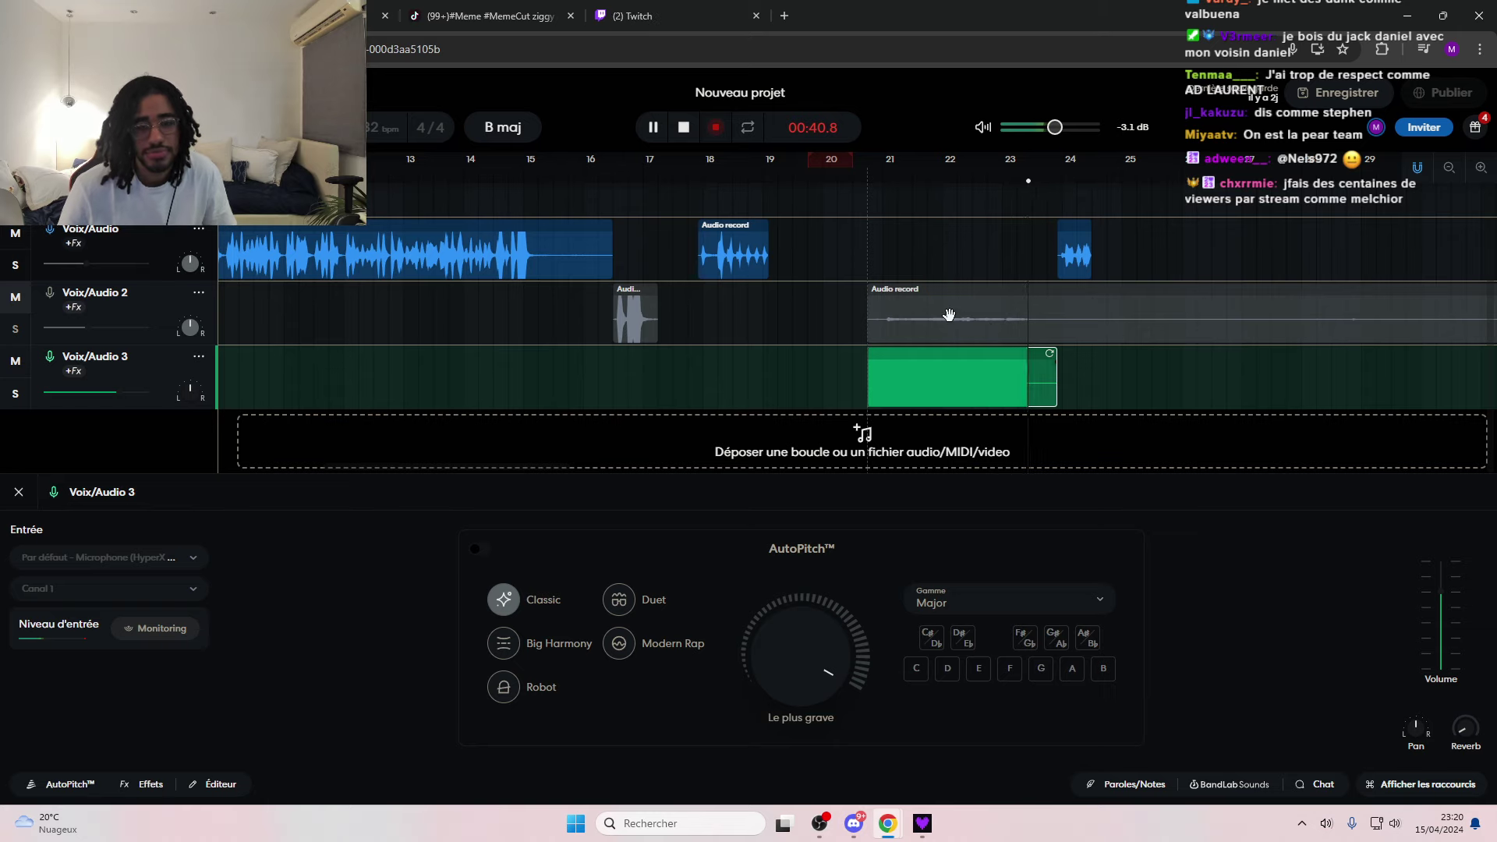
{"action": "left_click", "coordinate": [715, 129]}
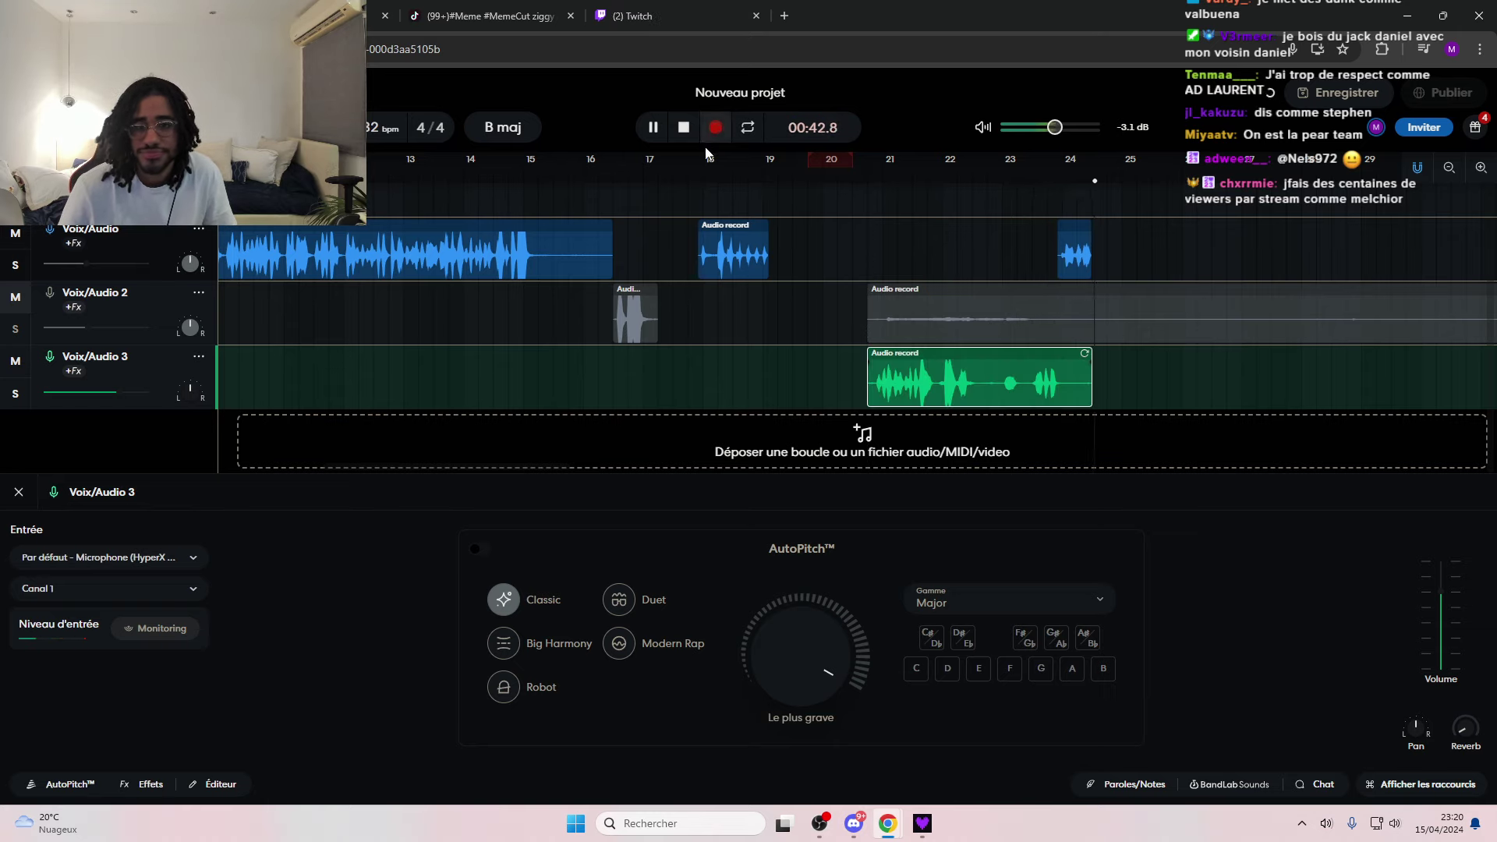
- Play back the Voix/Audio 3 take from about 36 s and pause at 40.7 s
{"action": "left_click", "coordinate": [878, 198]}
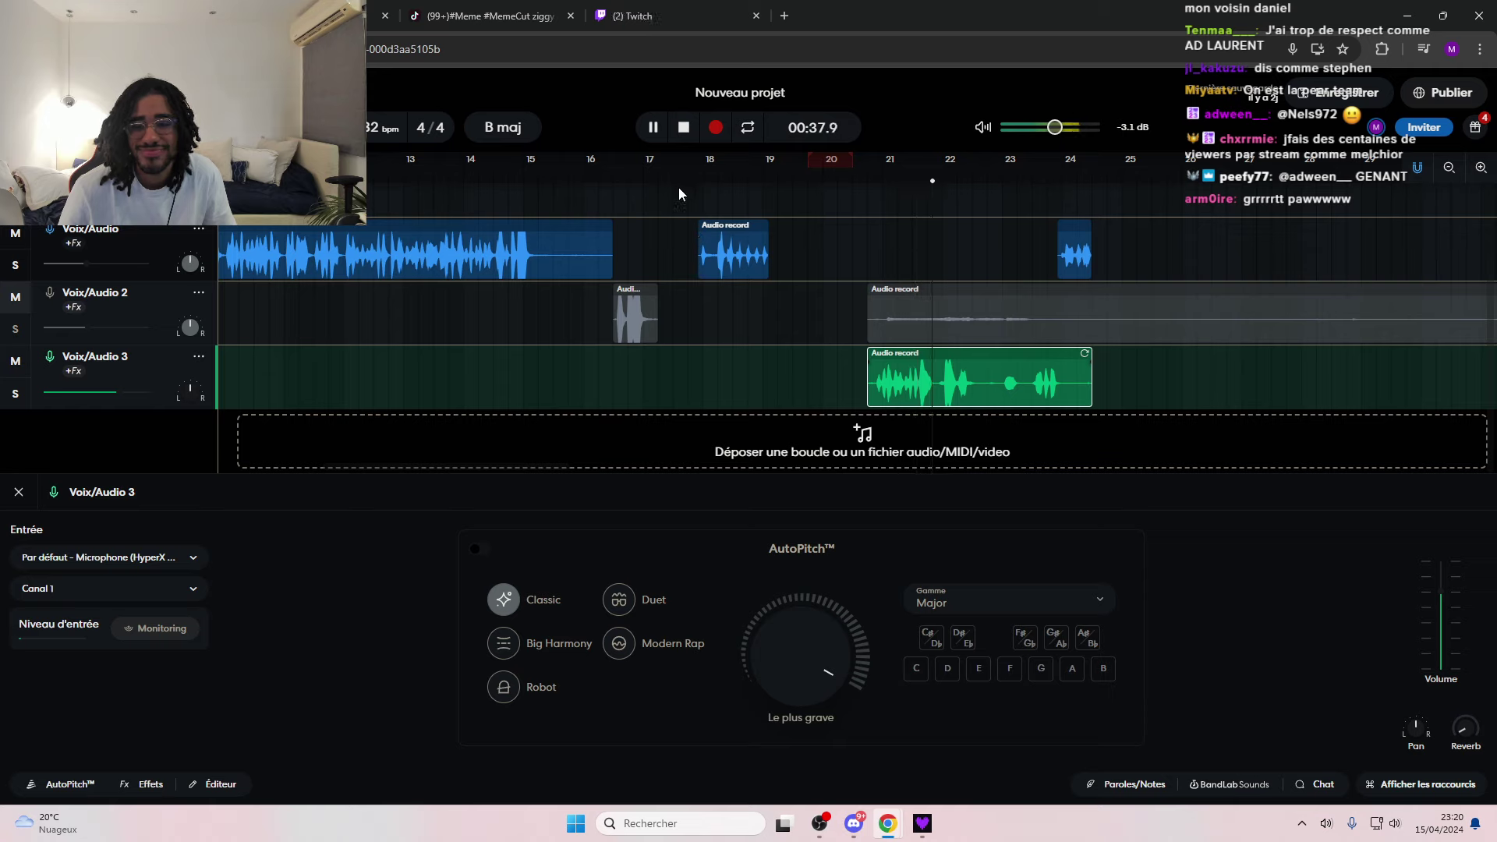
{"action": "left_click", "coordinate": [654, 127]}
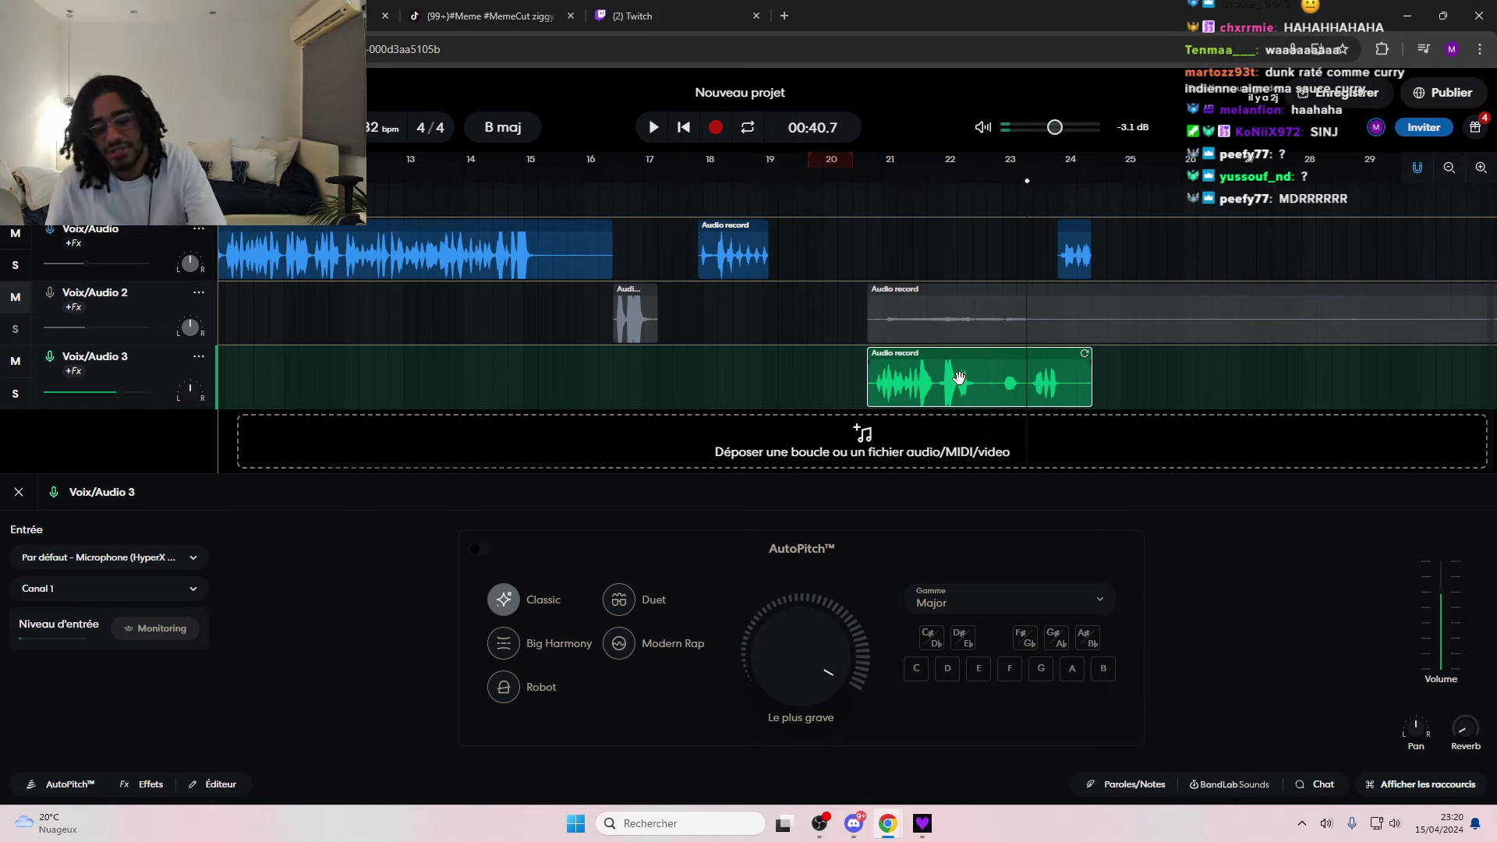
- Try deleting the Voix/Audio 3 take that starts at 35.9 s, and undo the deletion
{"action": "key", "text": "Delete"}
{"action": "left_click", "coordinate": [871, 176]}
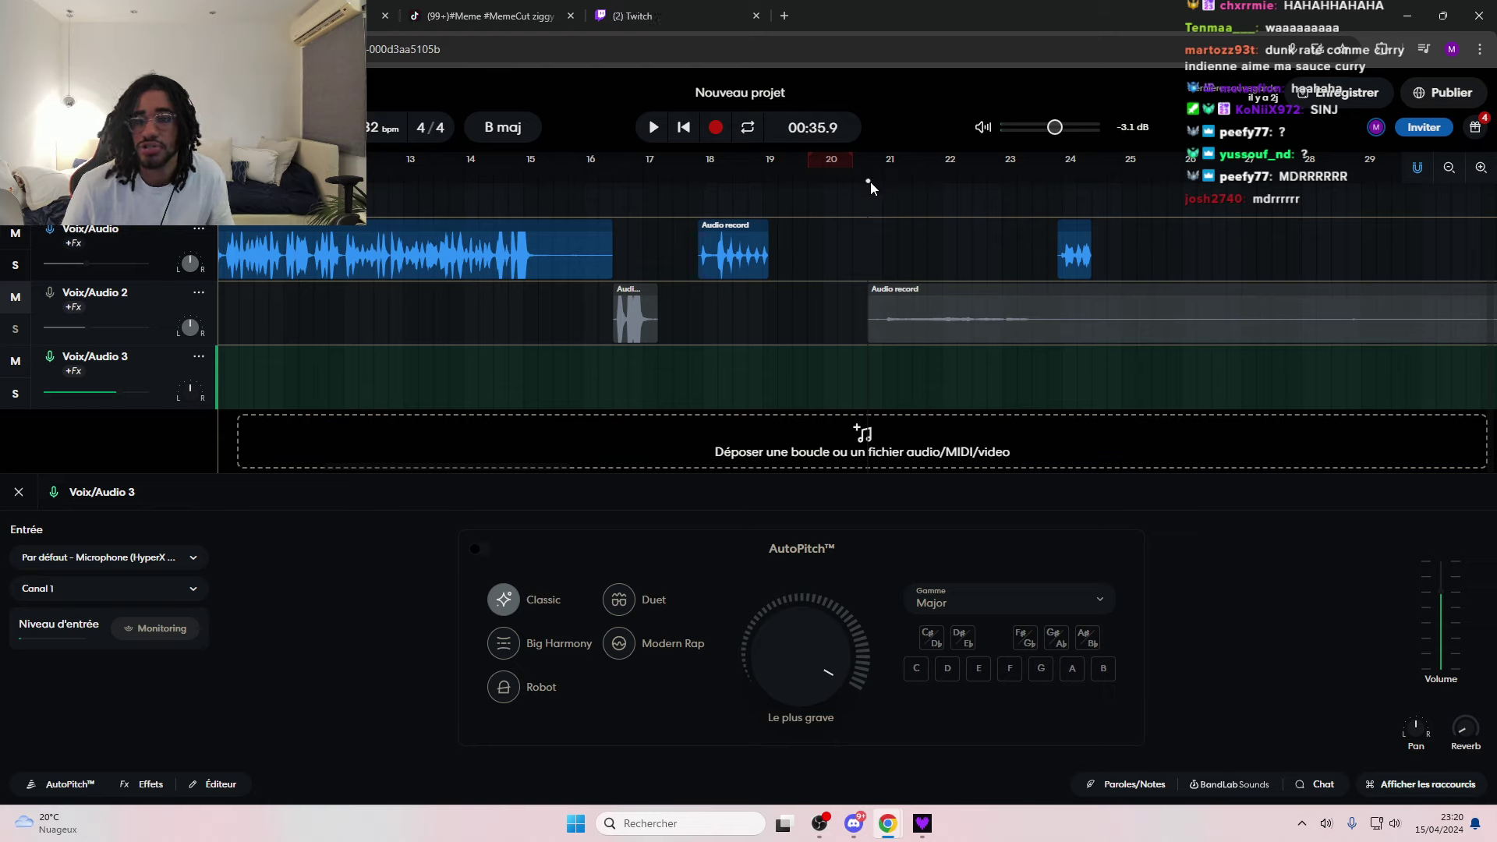
{"action": "left_click_drag", "start_coordinate": [868, 177], "coordinate": [870, 181]}
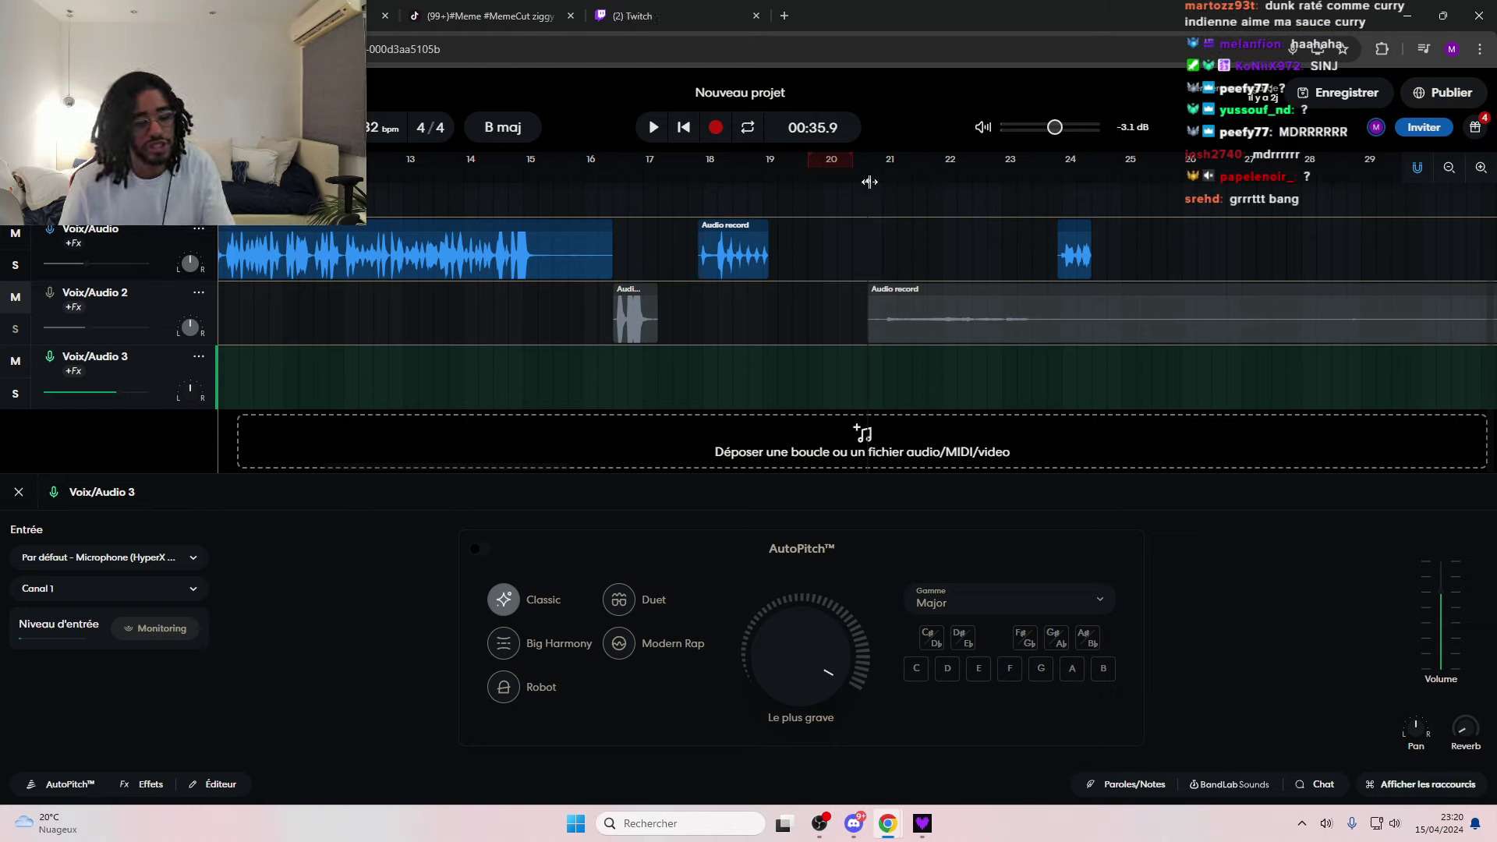
{"action": "key", "text": "ctrl+z"}
{"action": "left_click", "coordinate": [923, 825]}
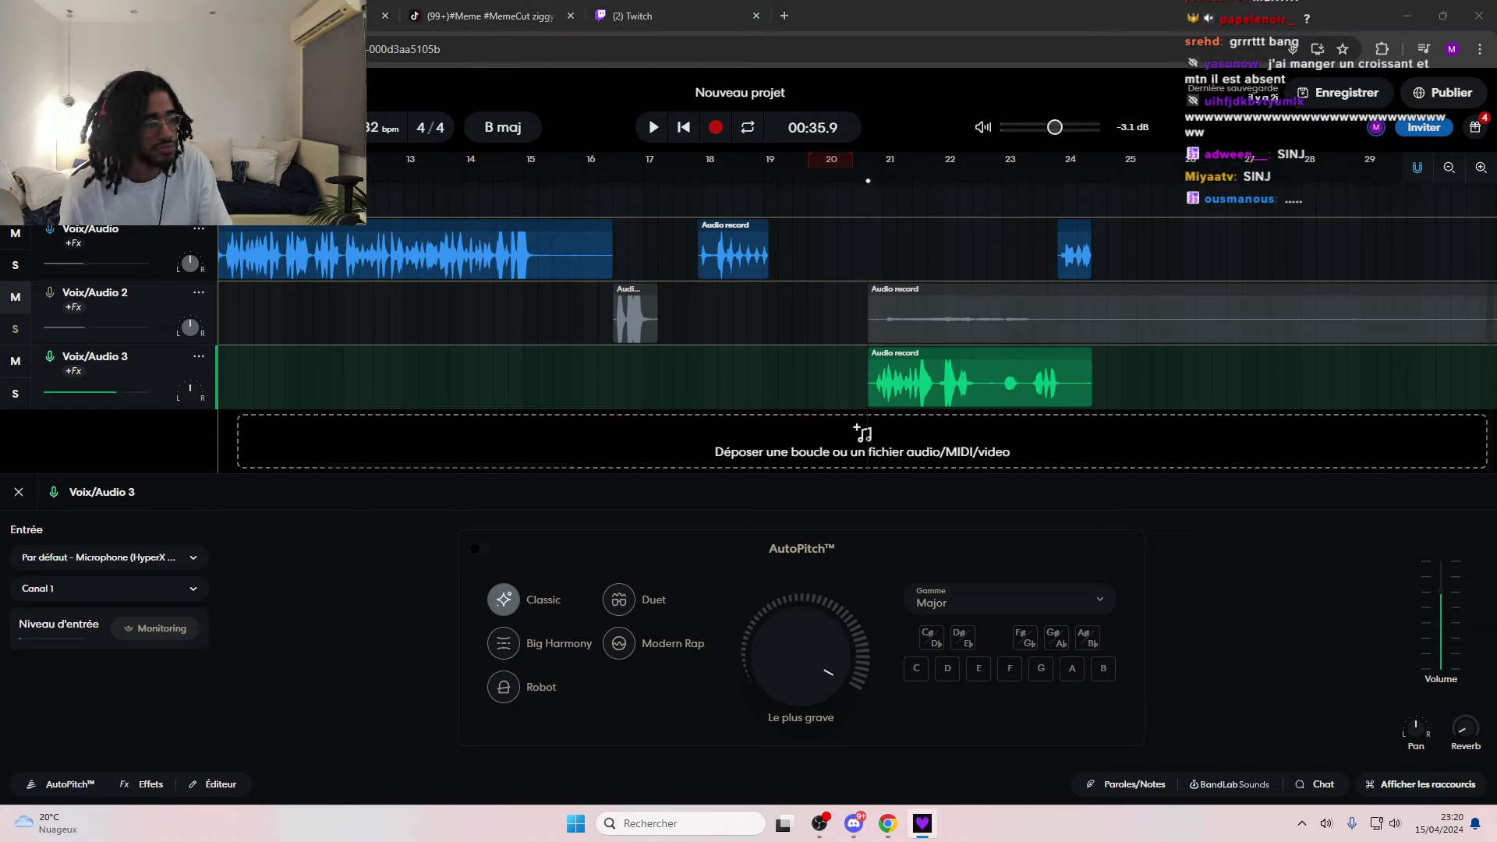
{"action": "left_click", "coordinate": [163, 456]}
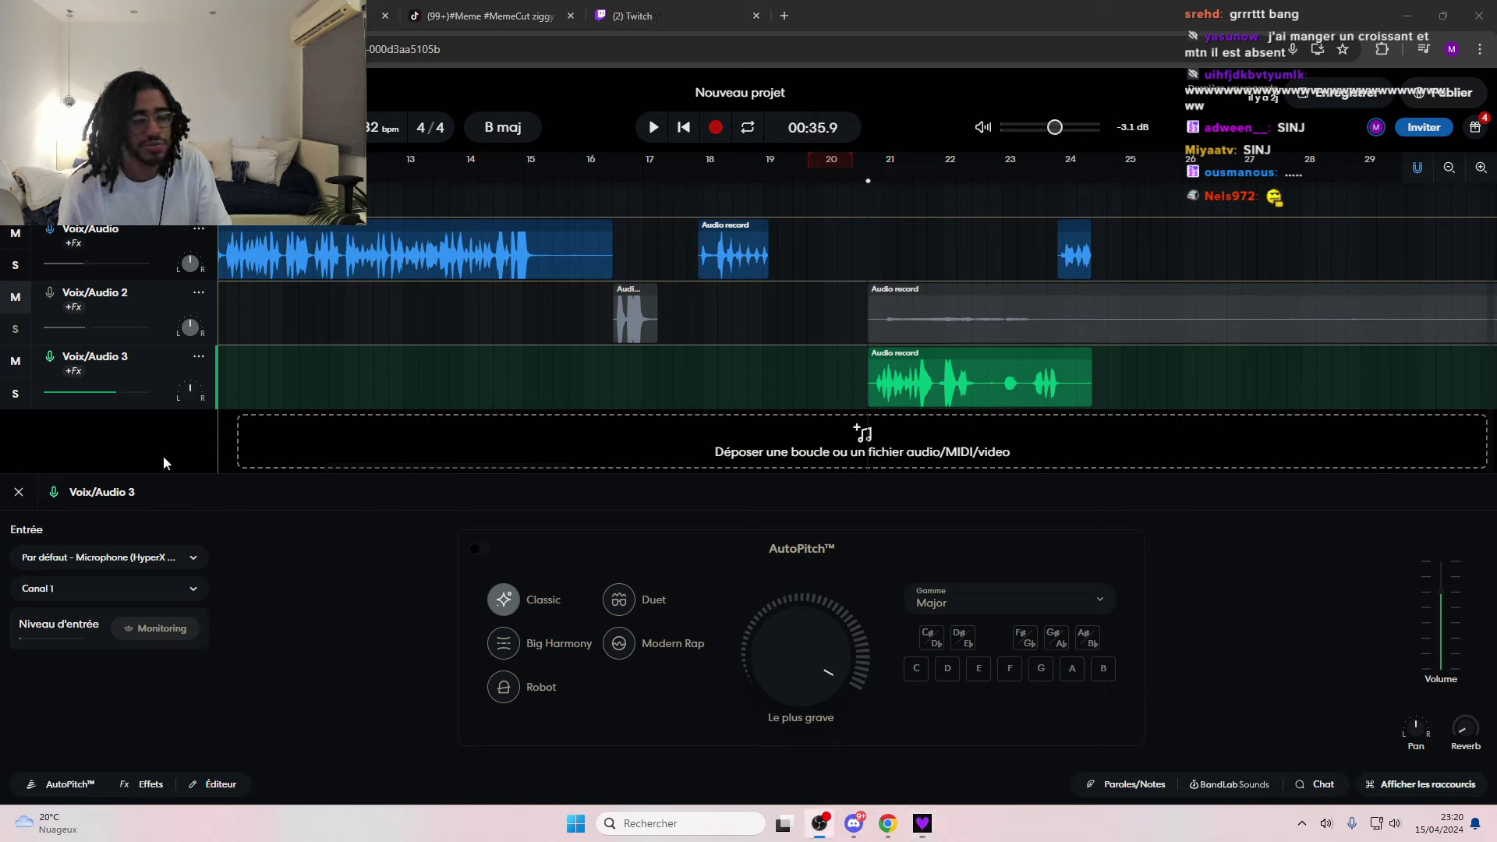
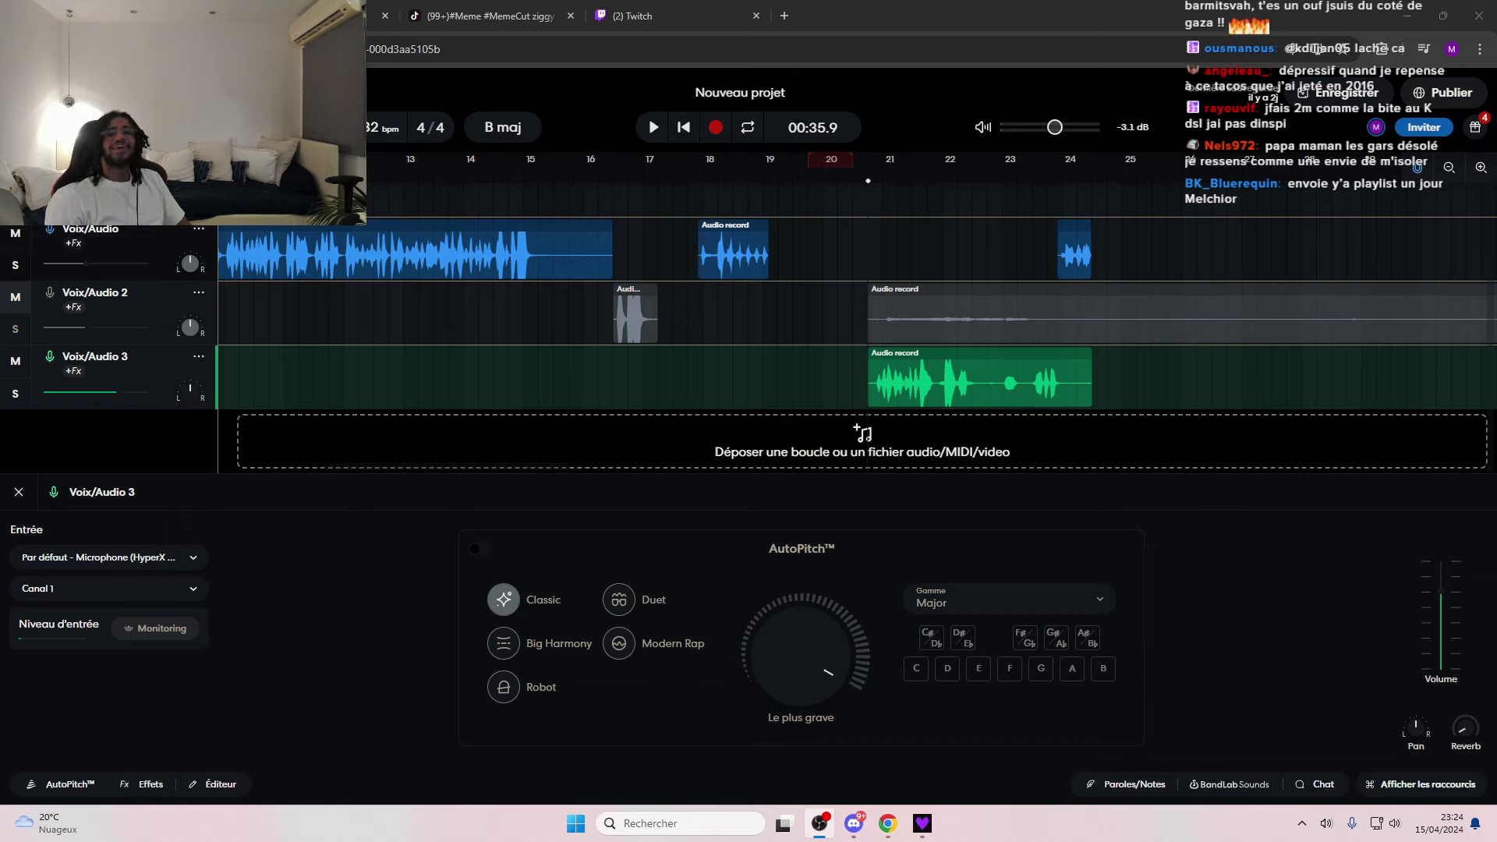
{"action": "left_click", "coordinate": [922, 823]}
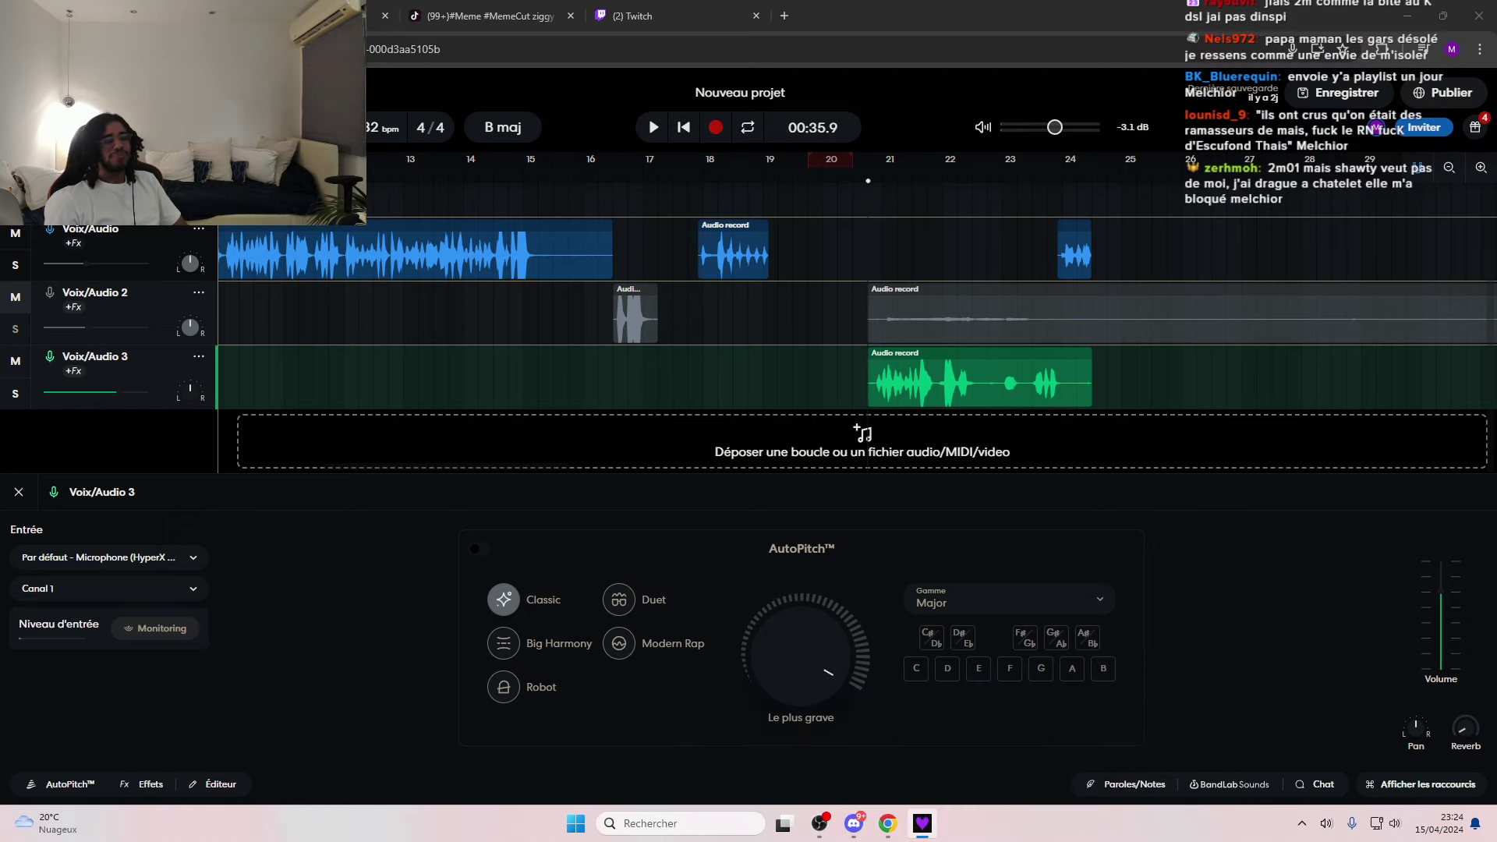
{"action": "left_click", "coordinate": [37, 487]}
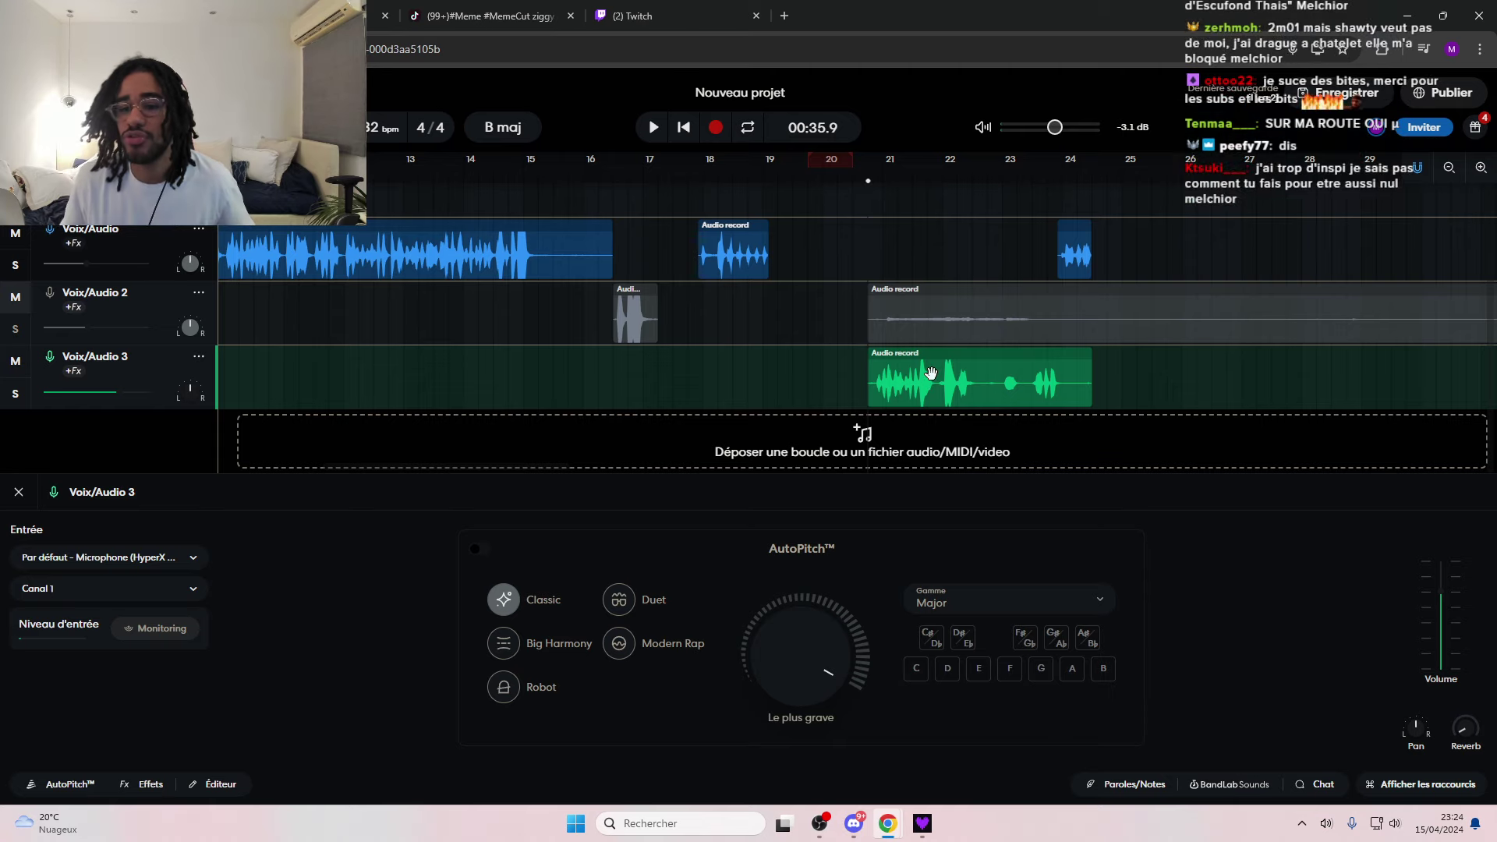
- Replace the Voix/Audio 3 take with a new recording from 35.9 s to about 39.5 s and stop playback
{"action": "key", "text": "Delete"}
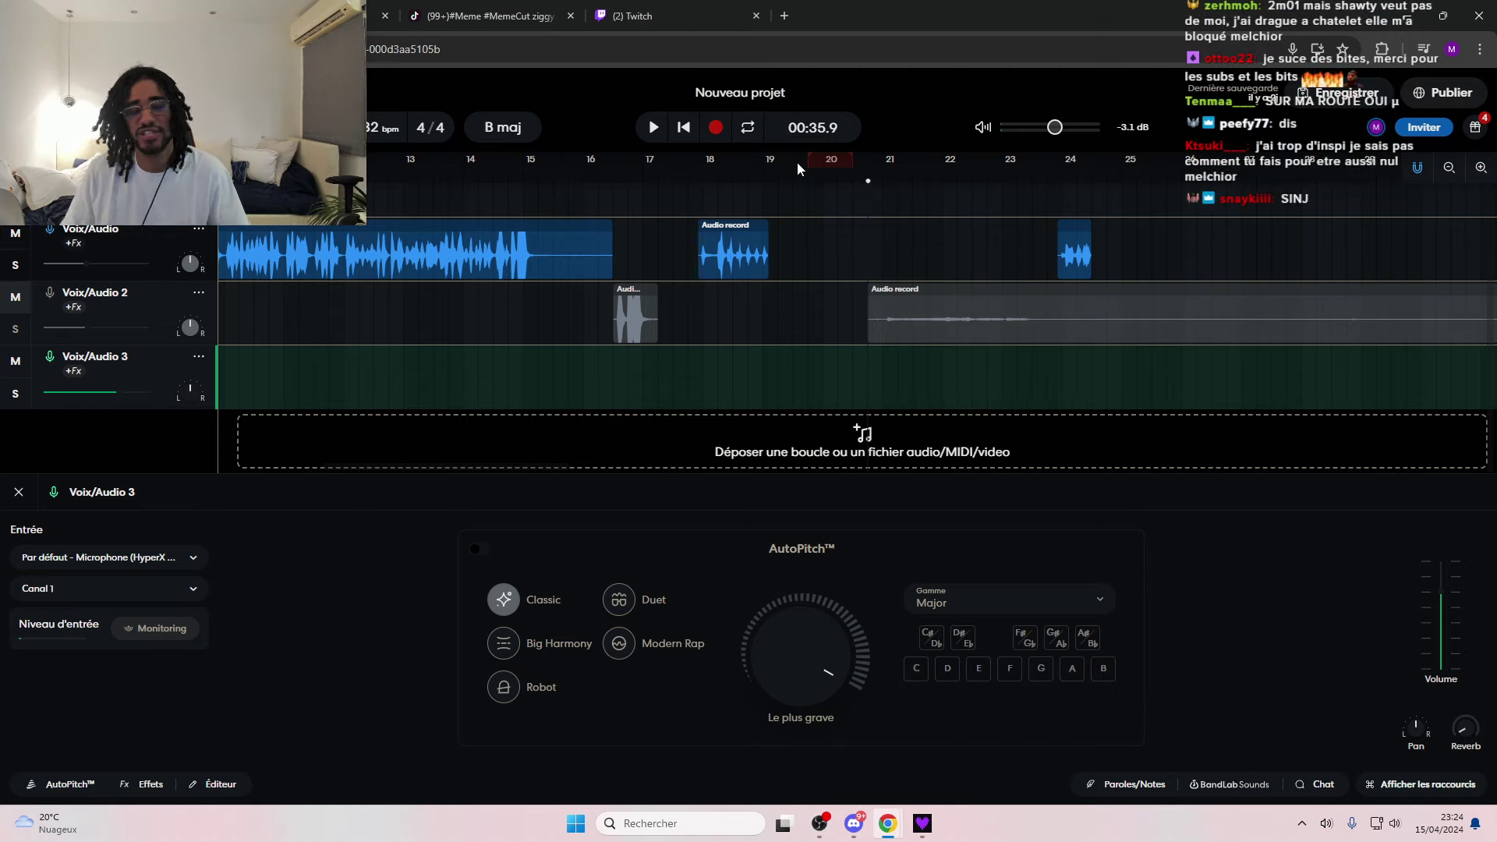
{"action": "left_click", "coordinate": [875, 181]}
{"action": "left_click", "coordinate": [870, 177]}
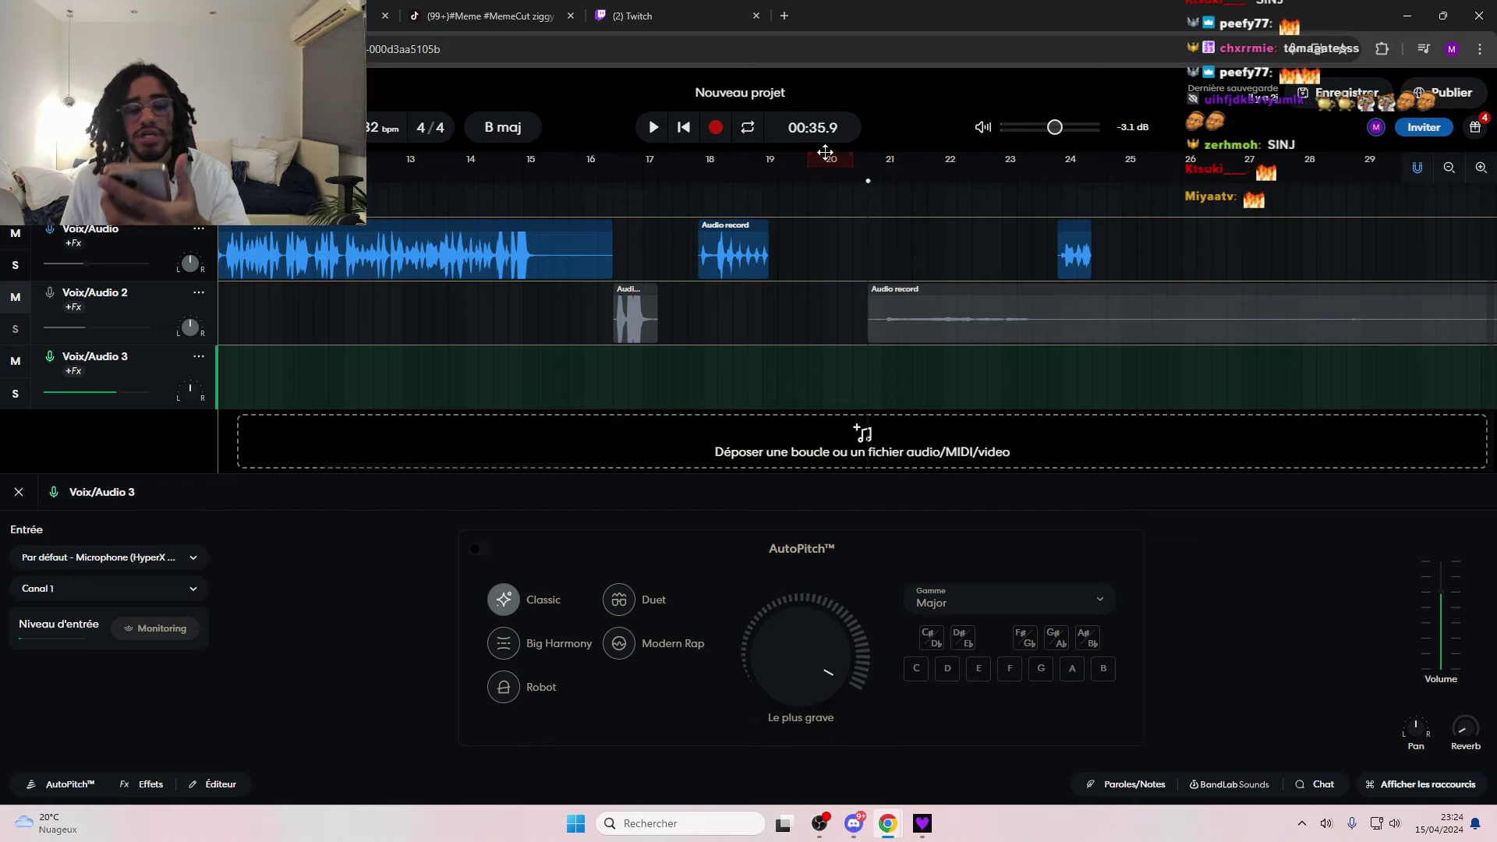
{"action": "left_click", "coordinate": [715, 128]}
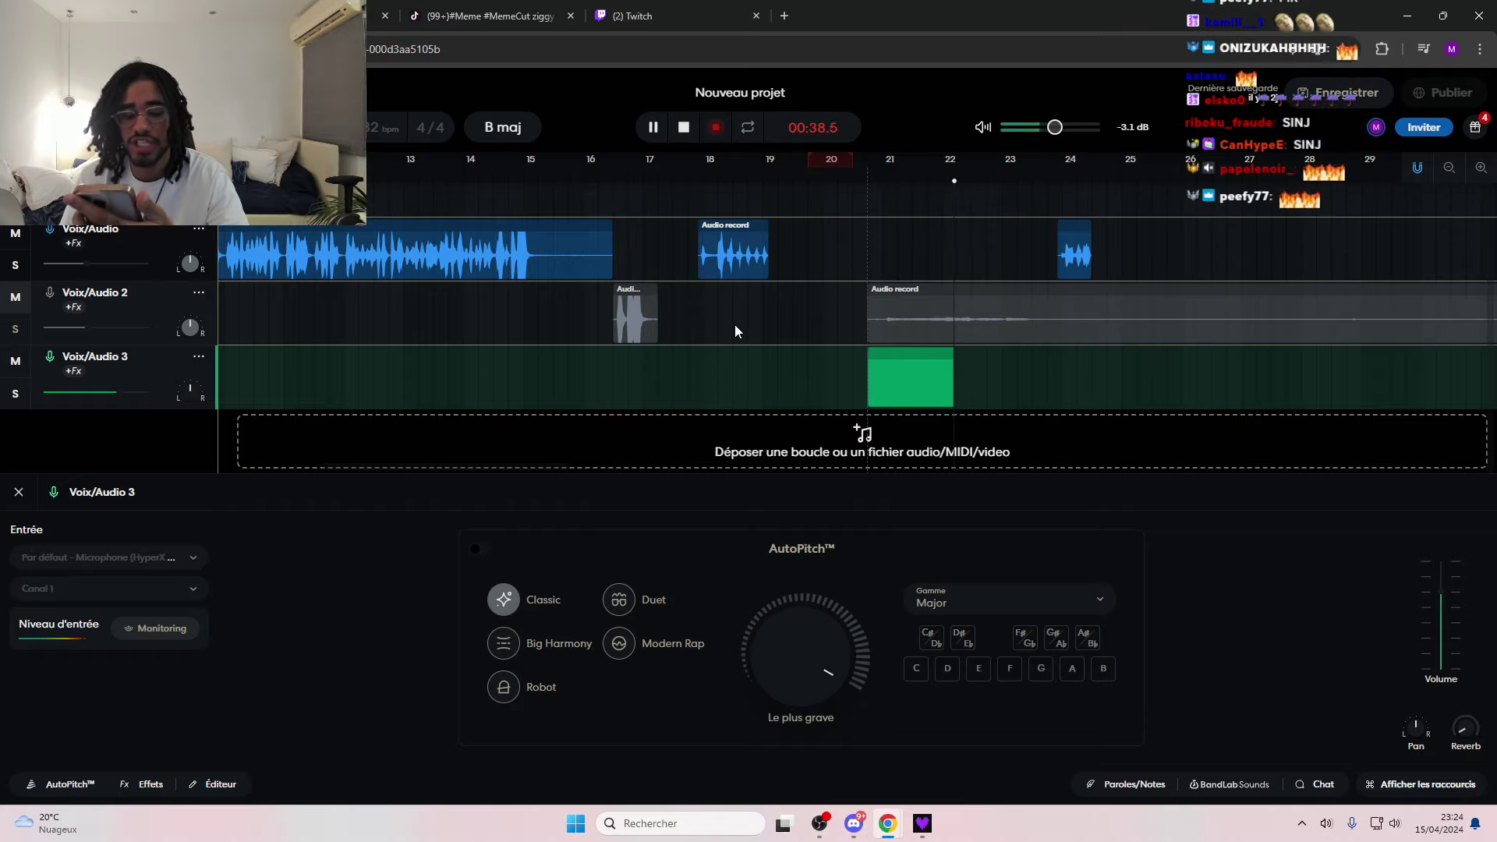
{"action": "left_click", "coordinate": [714, 128]}
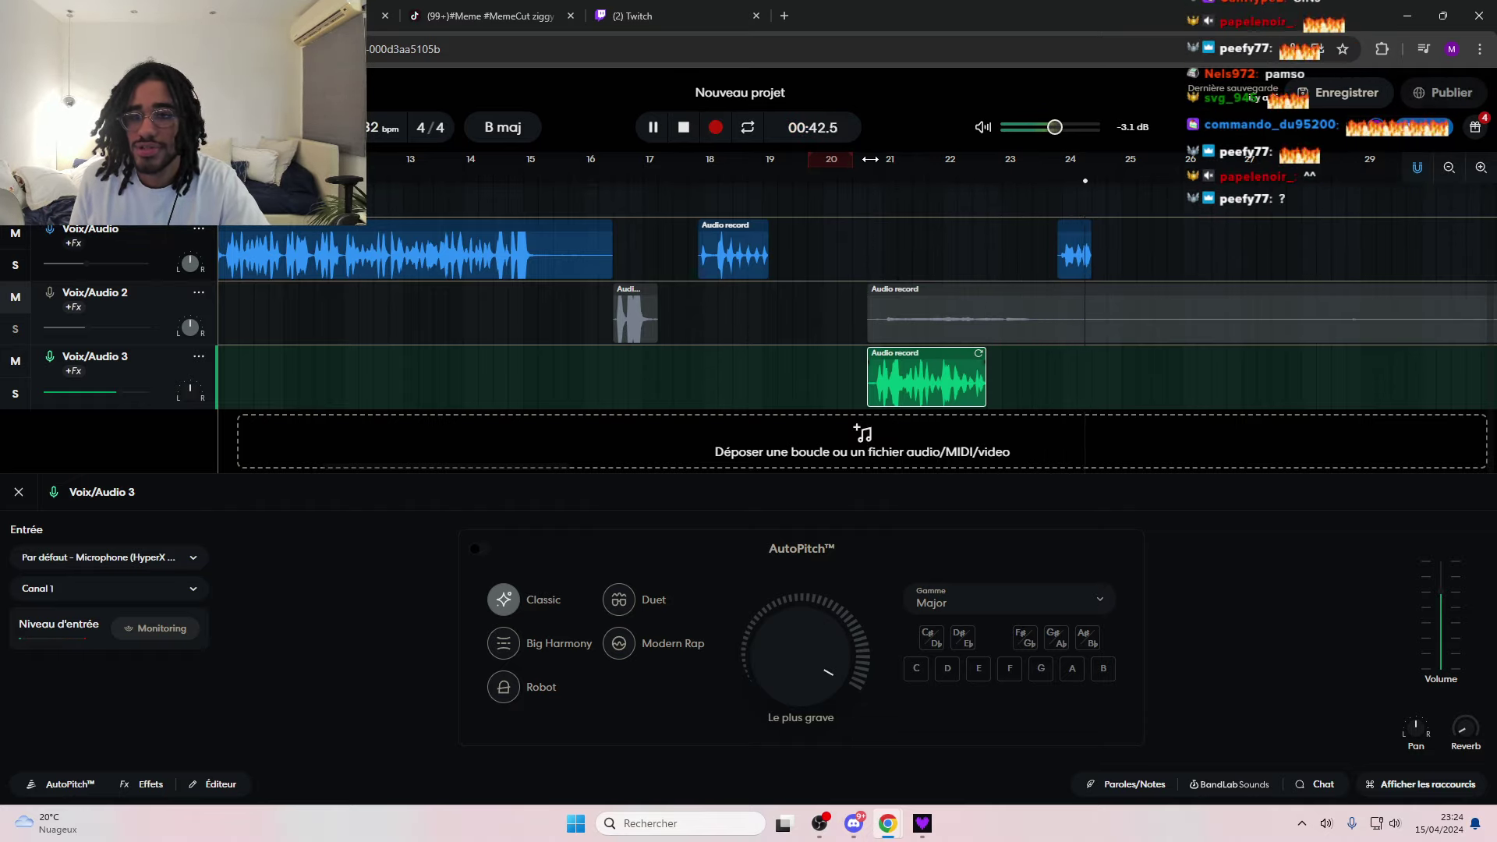
{"action": "left_click", "coordinate": [683, 129]}
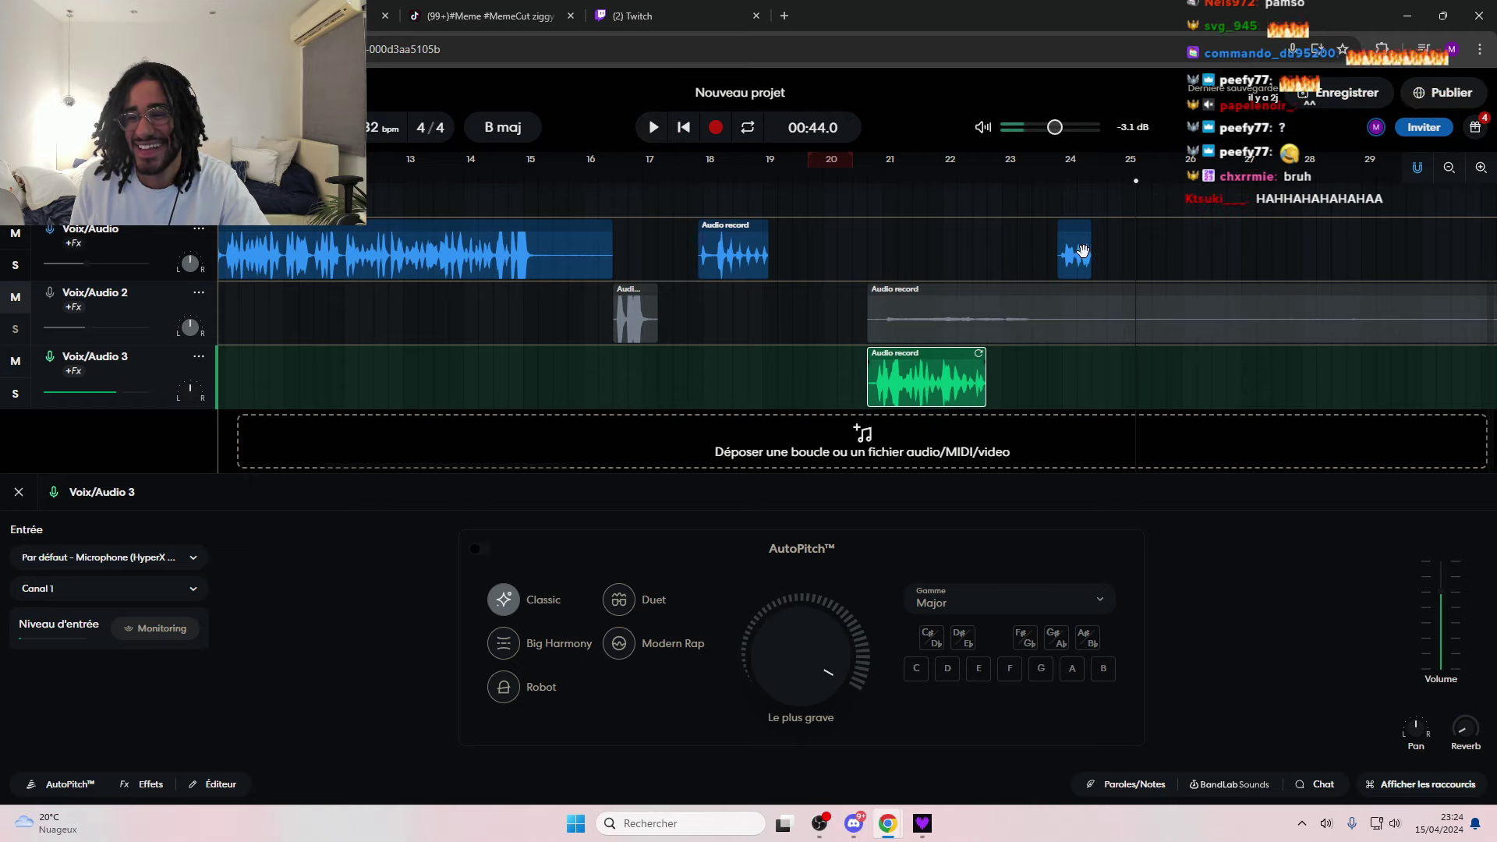
- Mute the Voix/Audio track
{"action": "left_click", "coordinate": [1074, 250]}
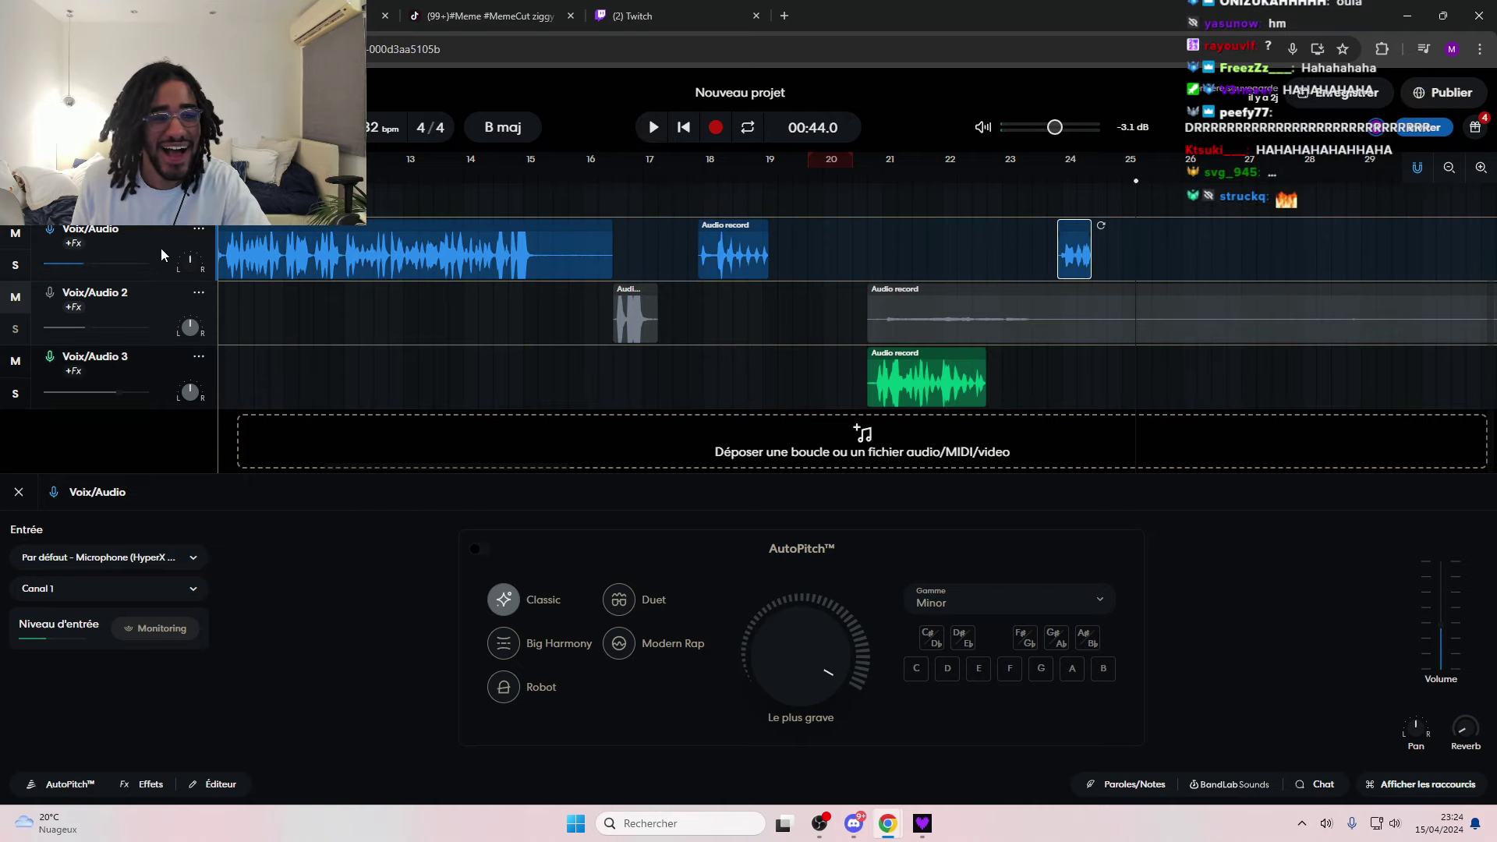
{"action": "left_click", "coordinate": [22, 267]}
- Delete the Voix/Audio 3 clip and record another take from 35.9 s to about 42 s
{"action": "left_click", "coordinate": [918, 380]}
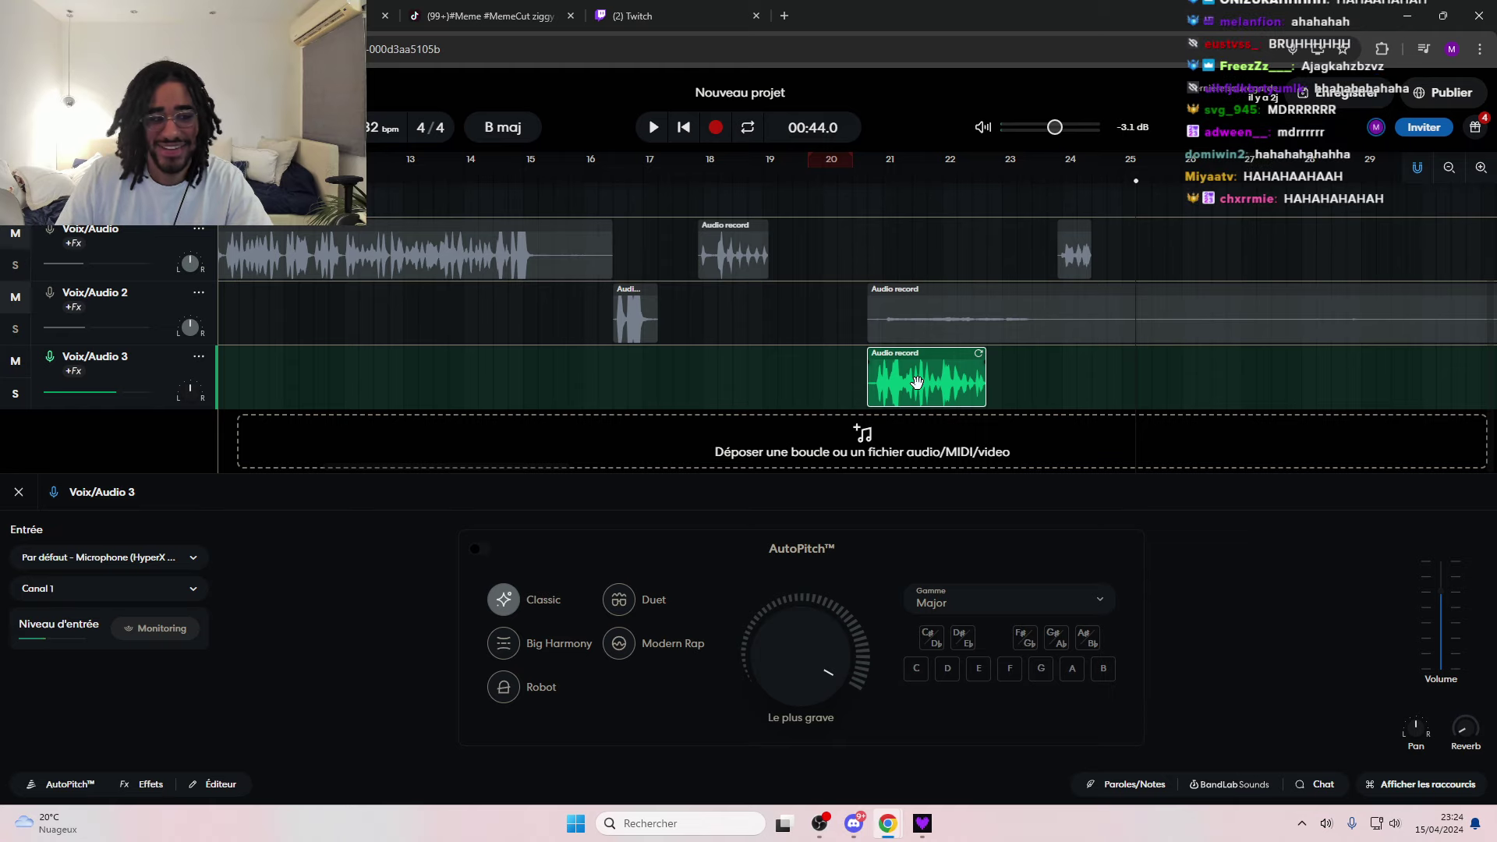
{"action": "key", "text": "Delete"}
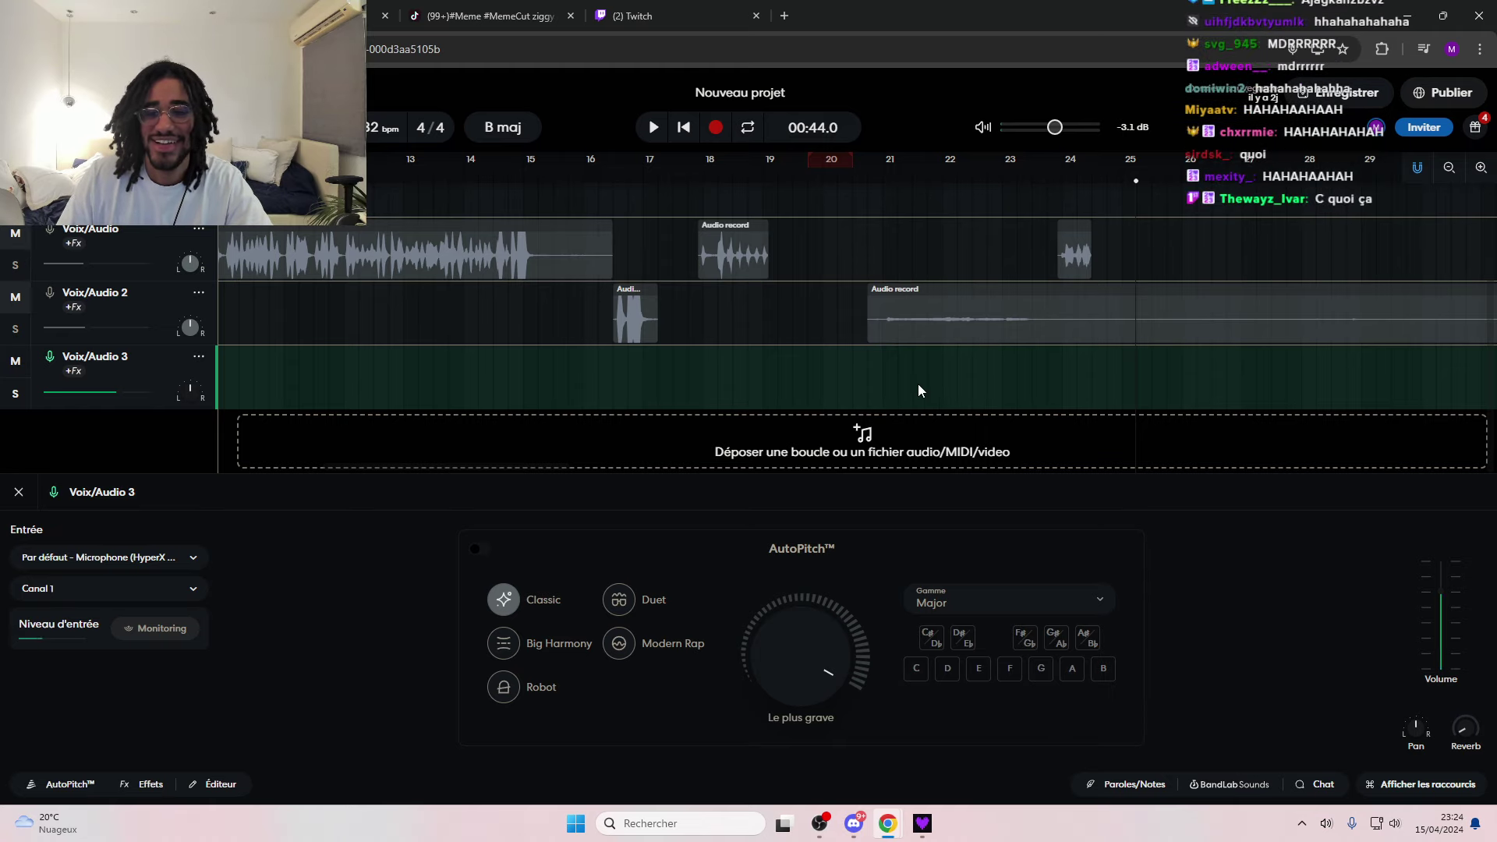
{"action": "left_click", "coordinate": [863, 170]}
{"action": "left_click", "coordinate": [711, 128]}
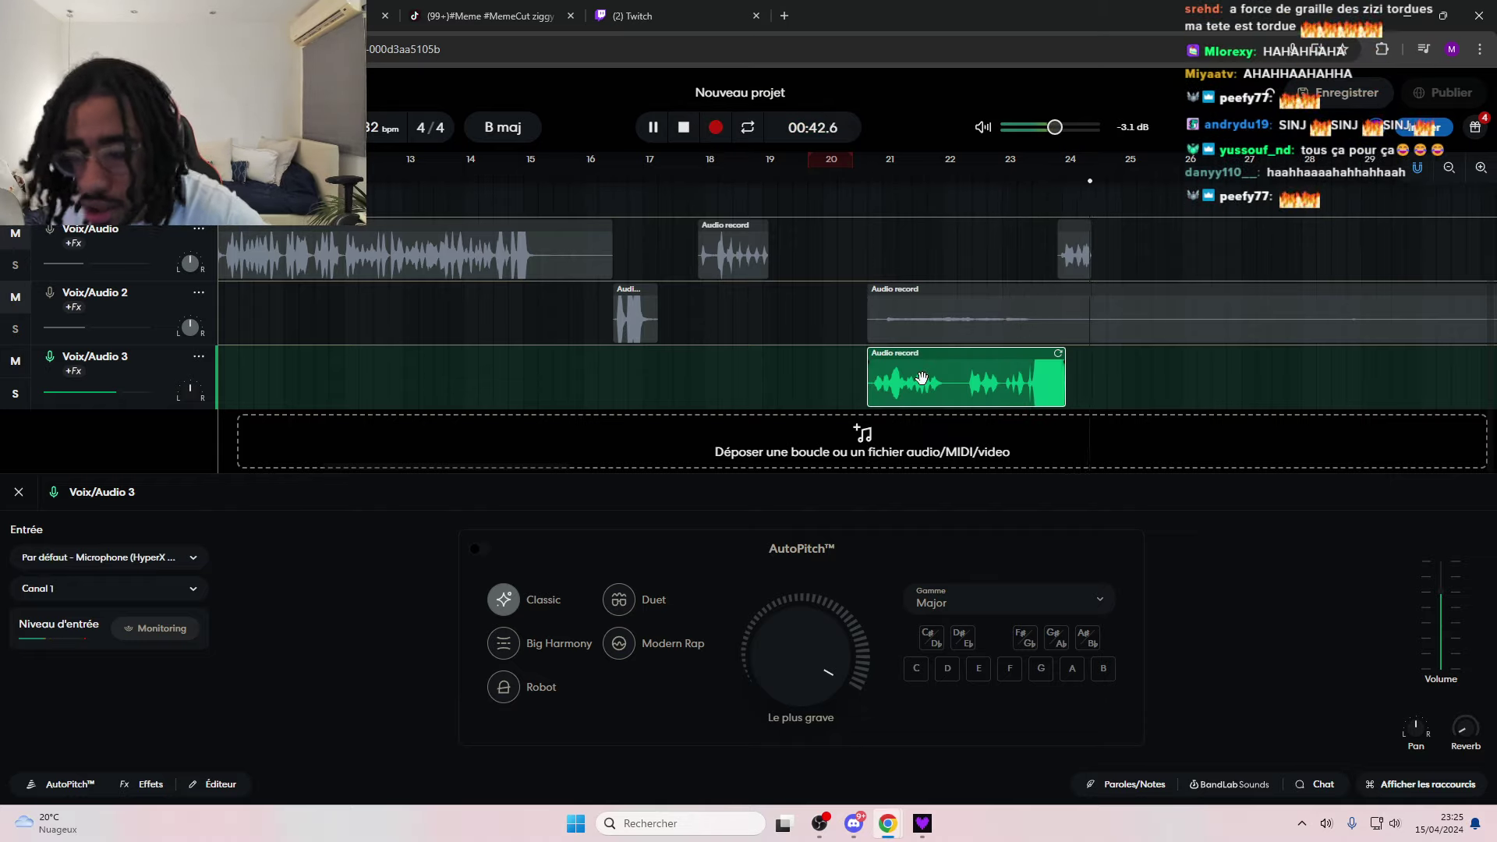
{"action": "left_click", "coordinate": [684, 129]}
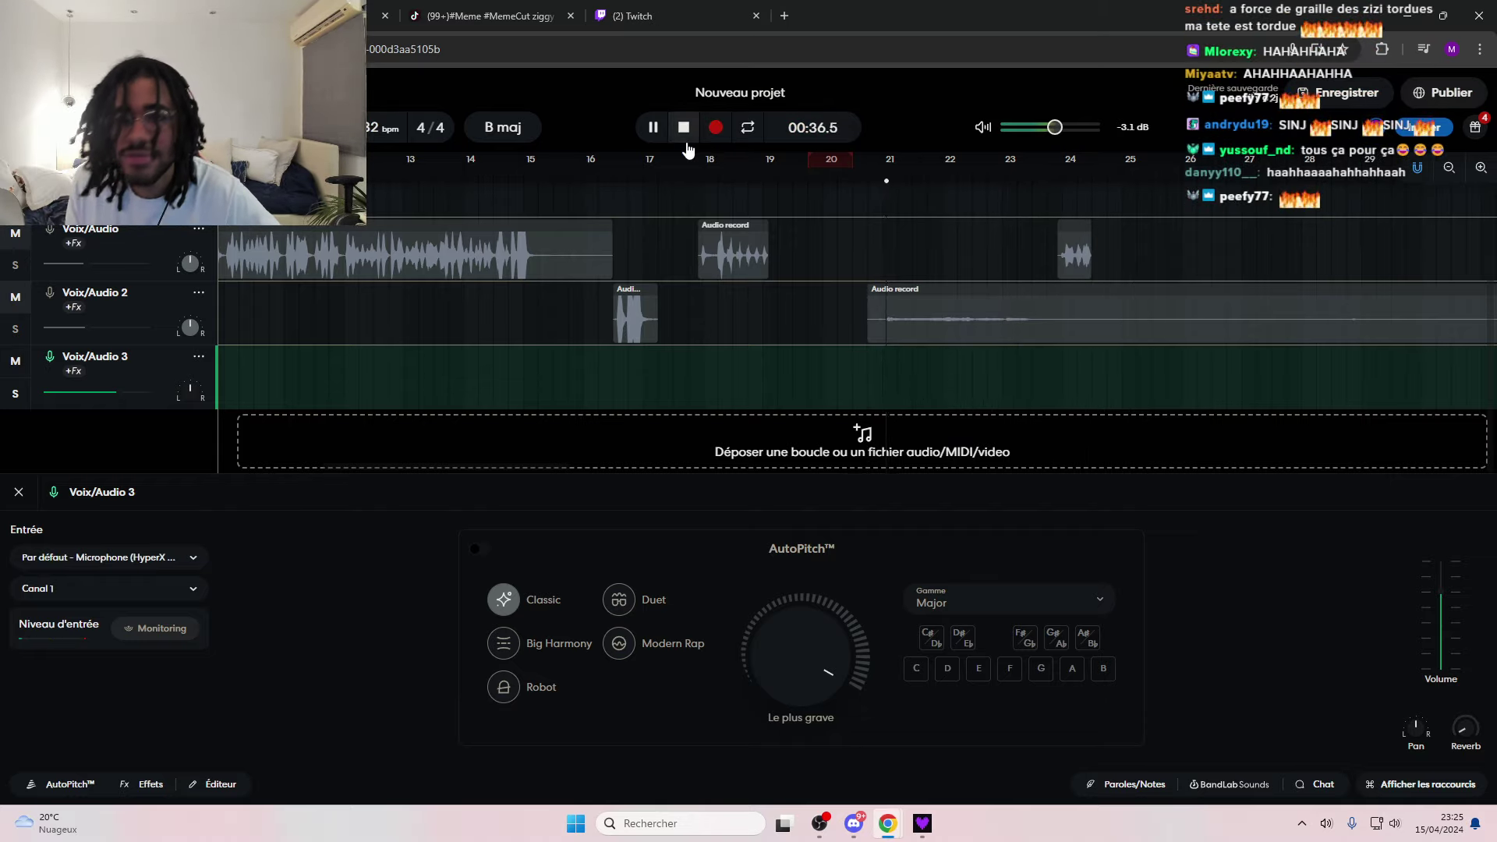
- Record a longer take on Voix/Audio 3 from 35.9 s to about 51 s
{"action": "left_click", "coordinate": [874, 182]}
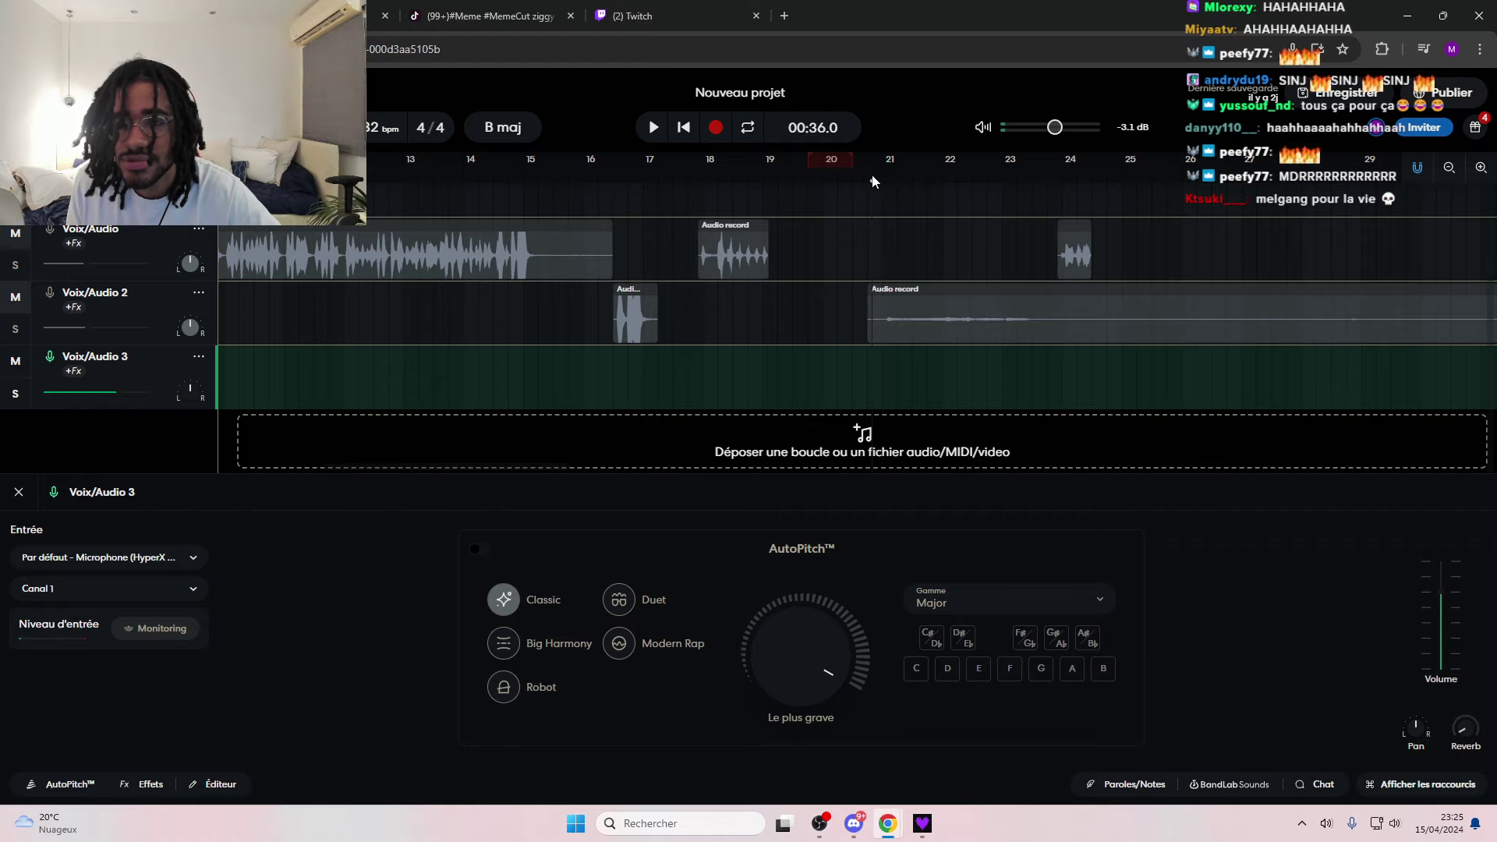
{"action": "left_click", "coordinate": [715, 128]}
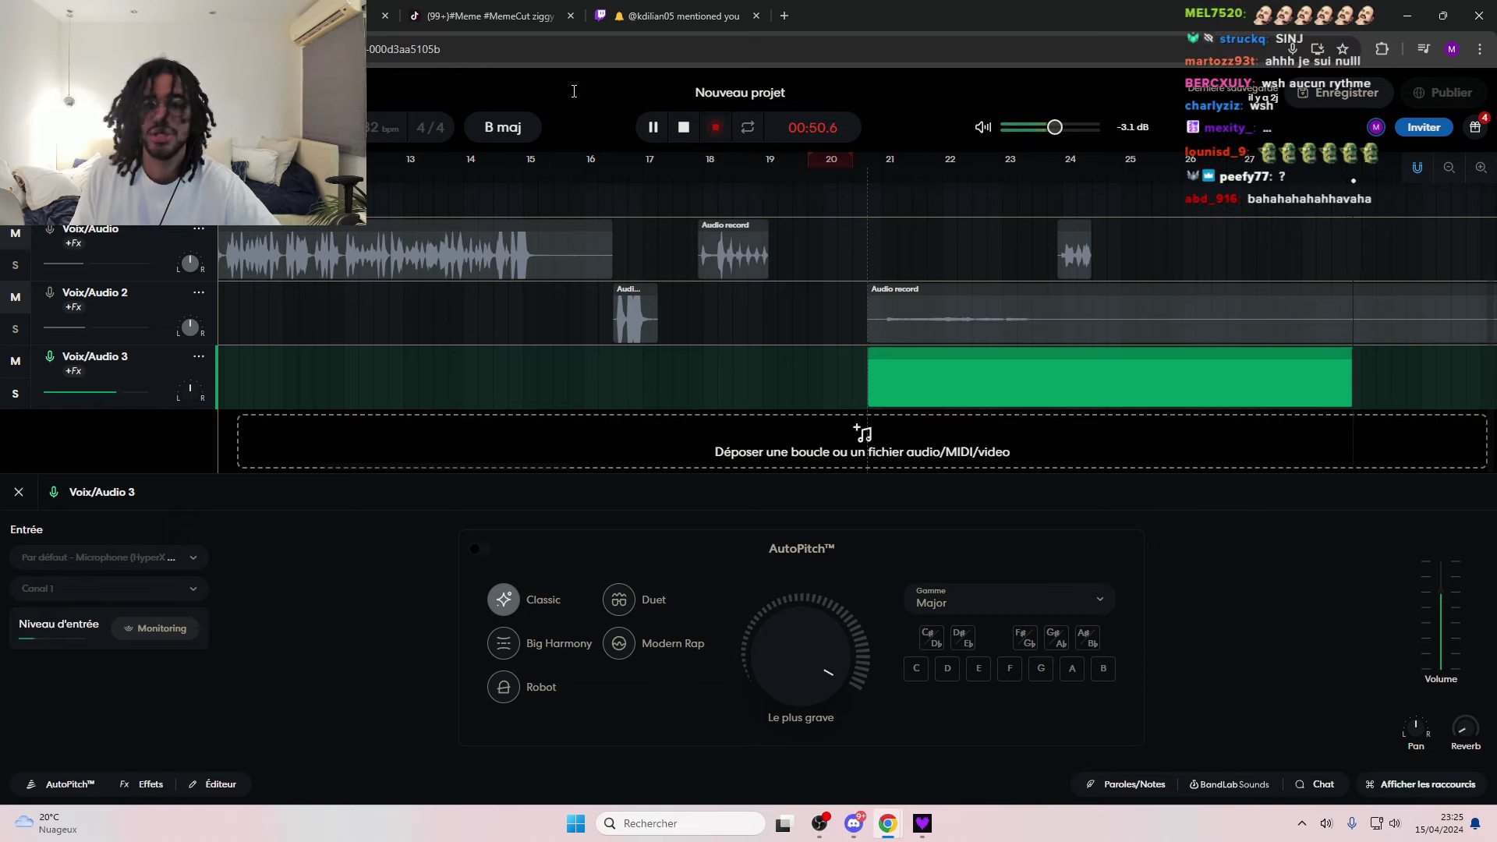
{"action": "left_click", "coordinate": [652, 128]}
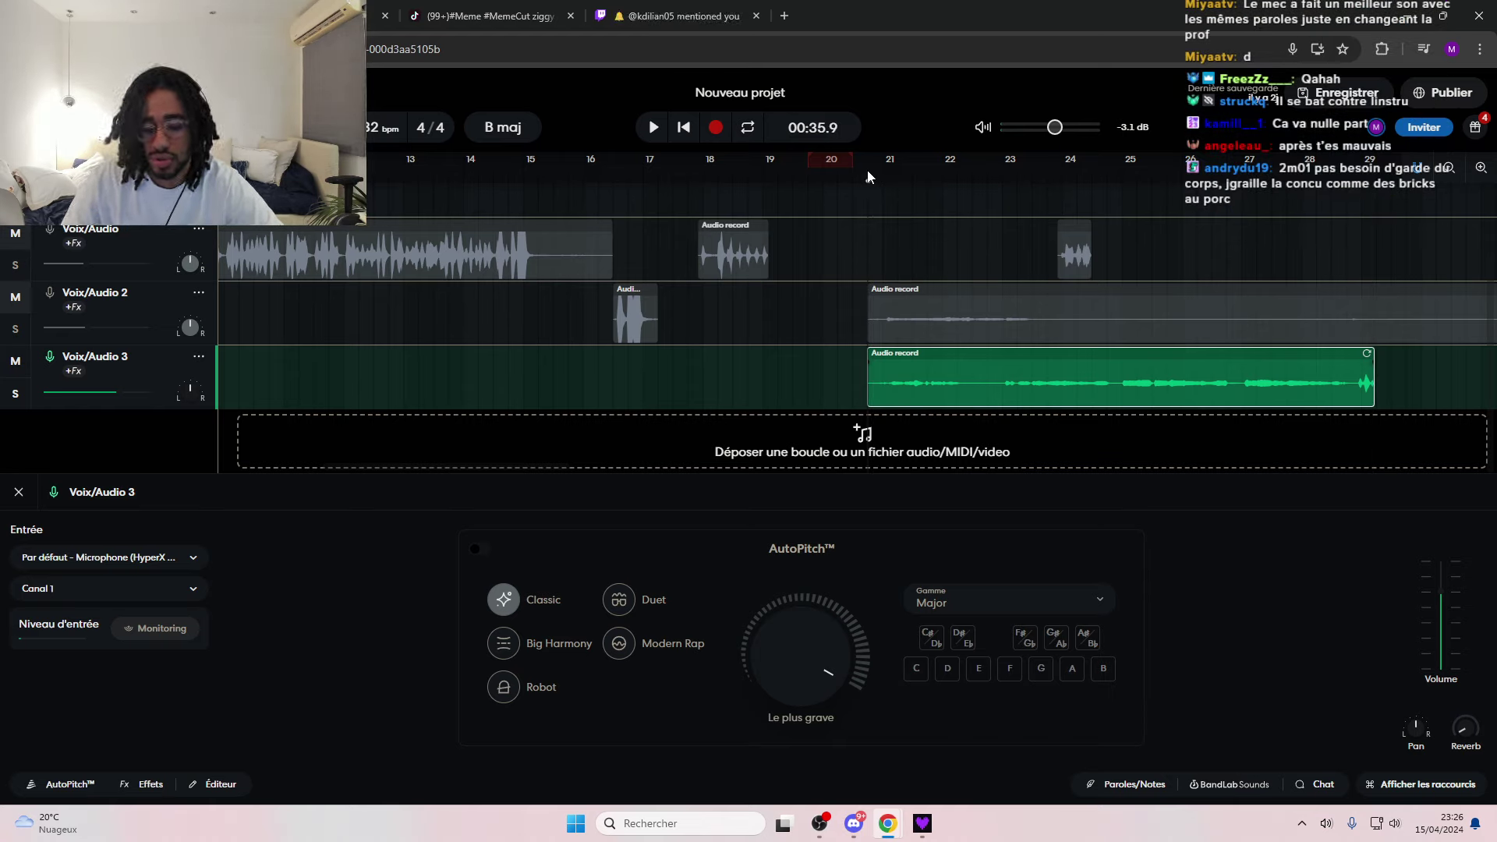
- Delete the Voix/Audio 3 take, record a replacement from 35.9 s to 1:00.5, and pause playback
{"action": "key", "text": "Delete"}
{"action": "left_click", "coordinate": [649, 130]}
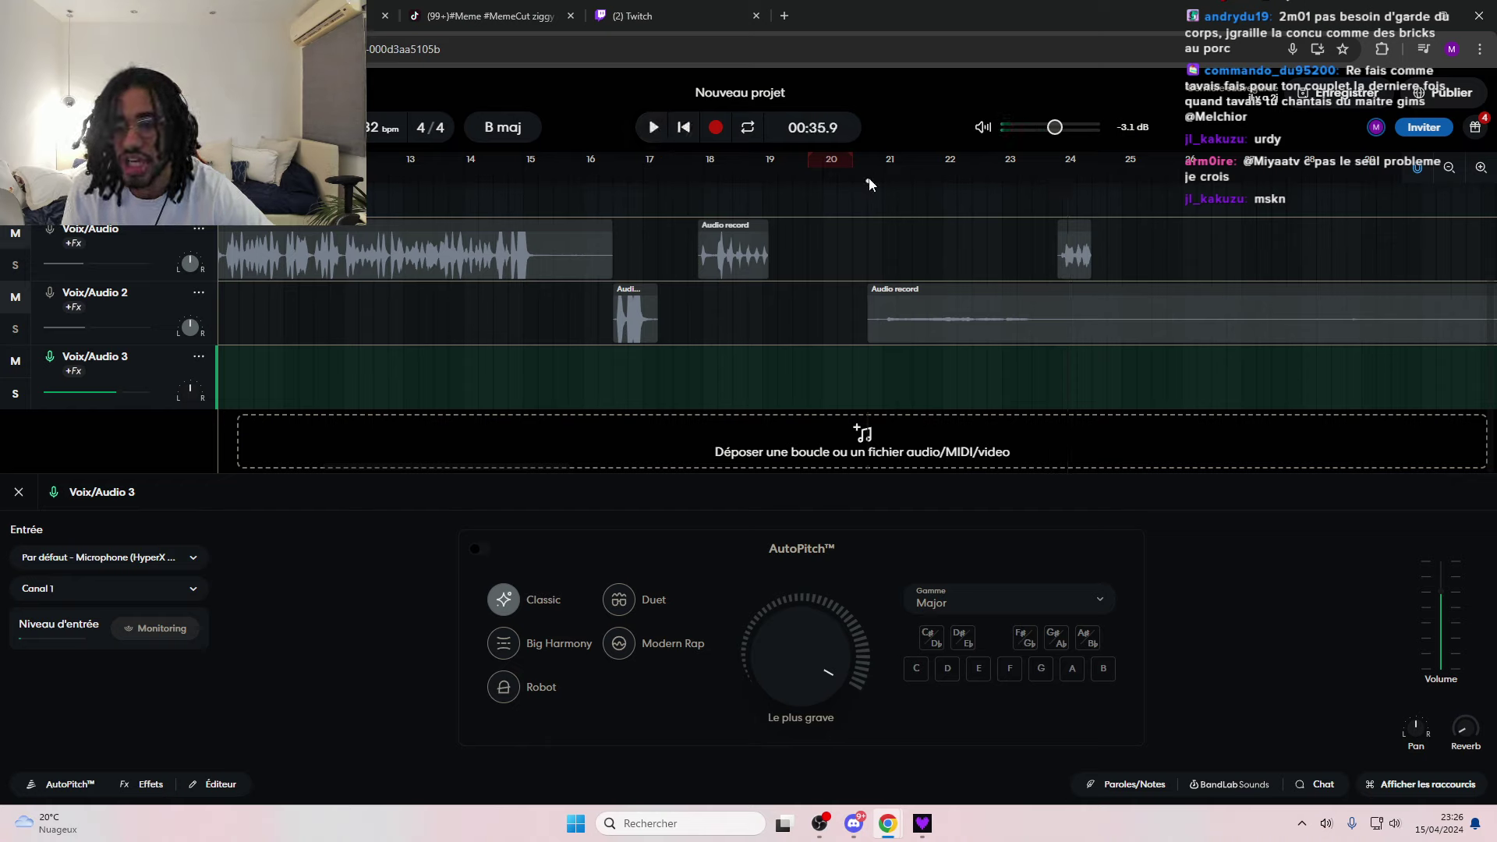
{"action": "left_click", "coordinate": [715, 127]}
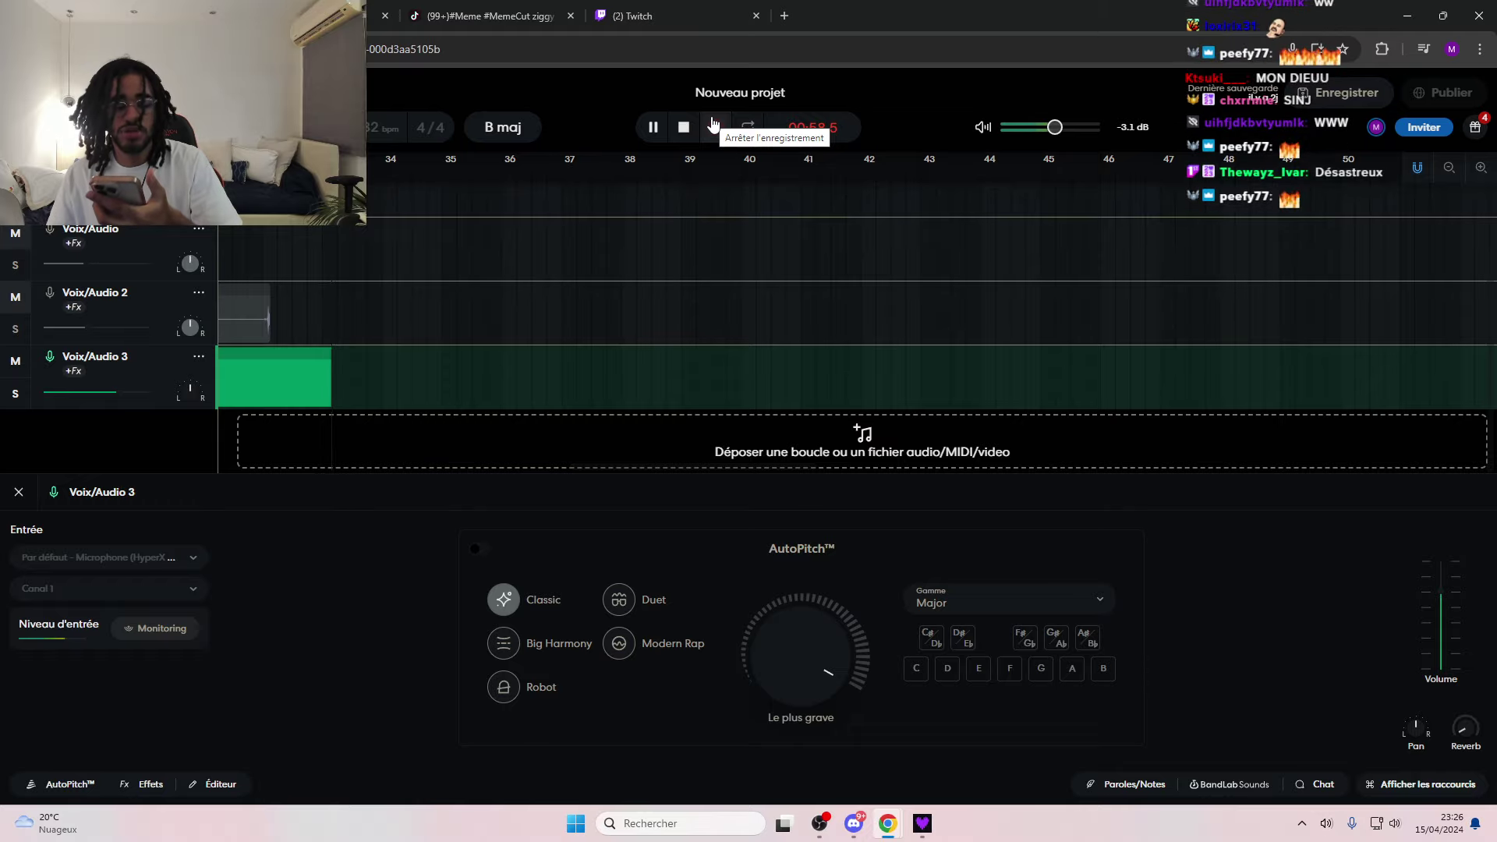
{"action": "left_click", "coordinate": [713, 125]}
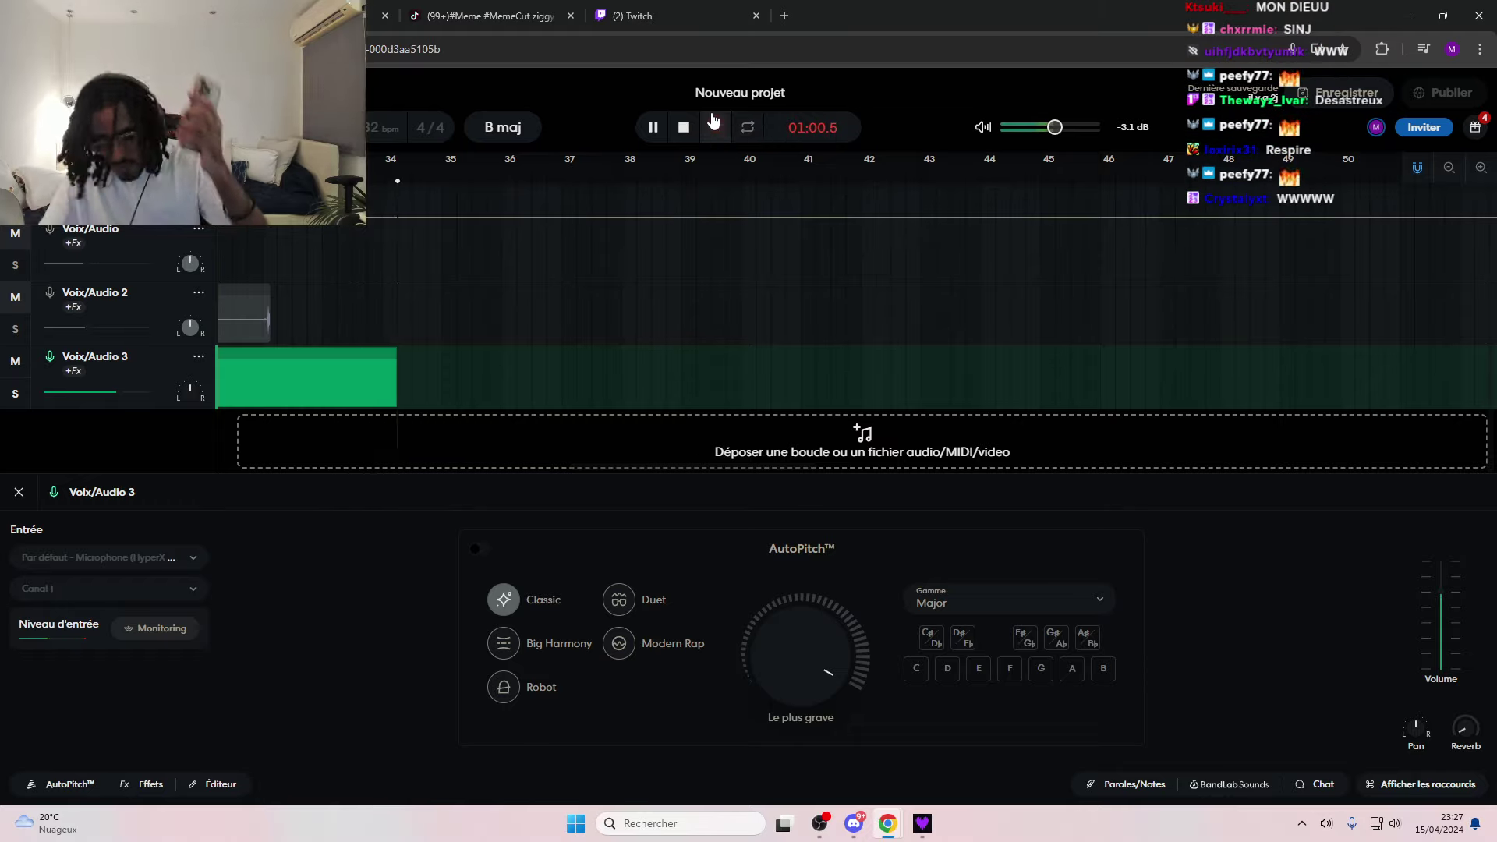
{"action": "right_click", "coordinate": [739, 92]}
{"action": "right_click", "coordinate": [724, 73]}
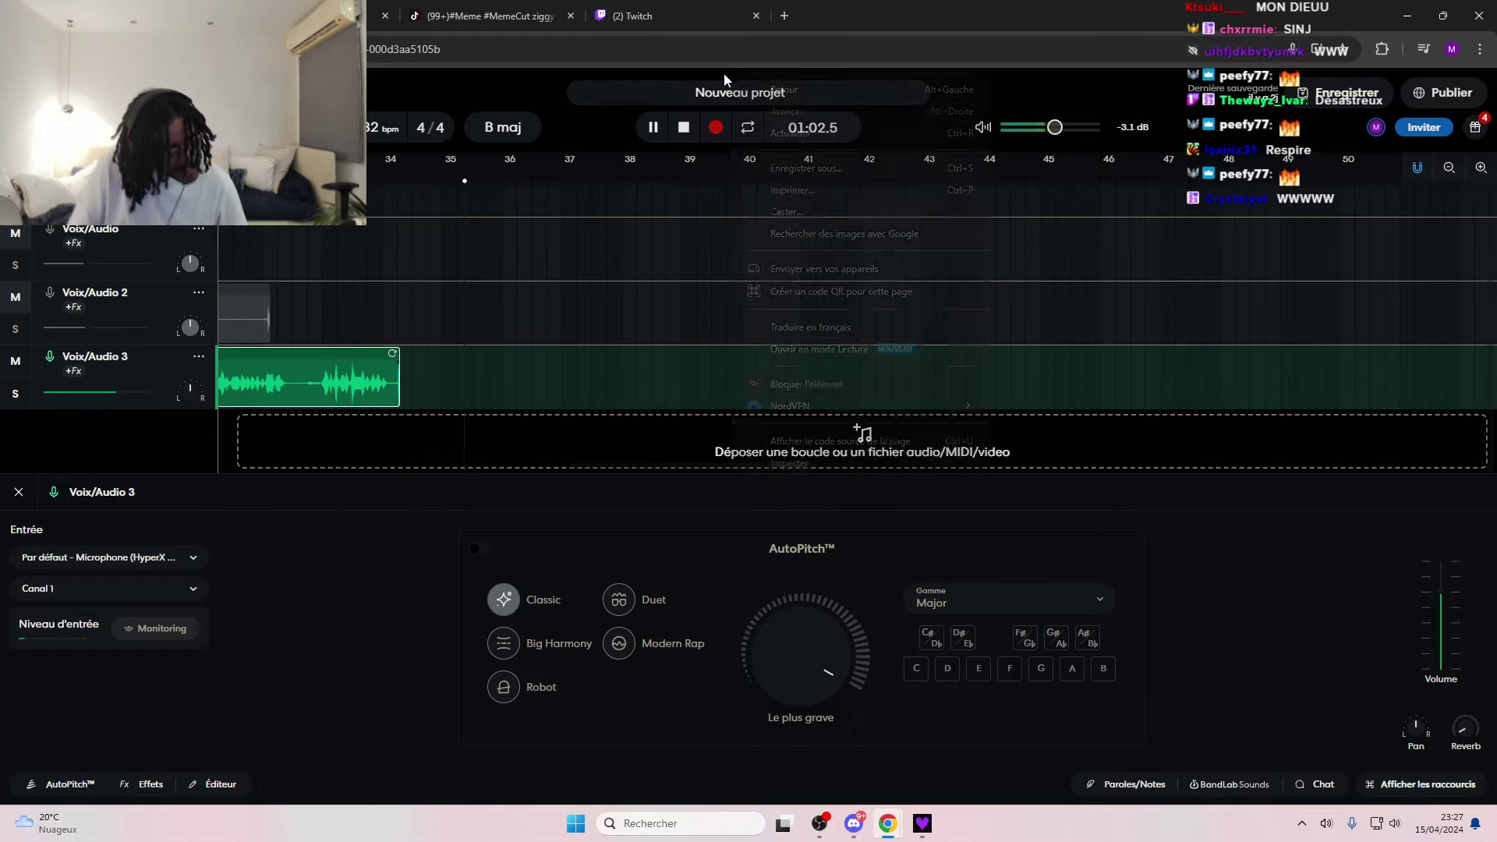
{"action": "left_click", "coordinate": [641, 114]}
{"action": "left_click", "coordinate": [649, 125]}
- Return the playhead to the start of the Voix/Audio 3 take and listen to it from 35.9 s to 42.5 s
{"action": "scroll", "coordinate": [466, 171], "scroll_direction": "up", "scroll_amount": 2}
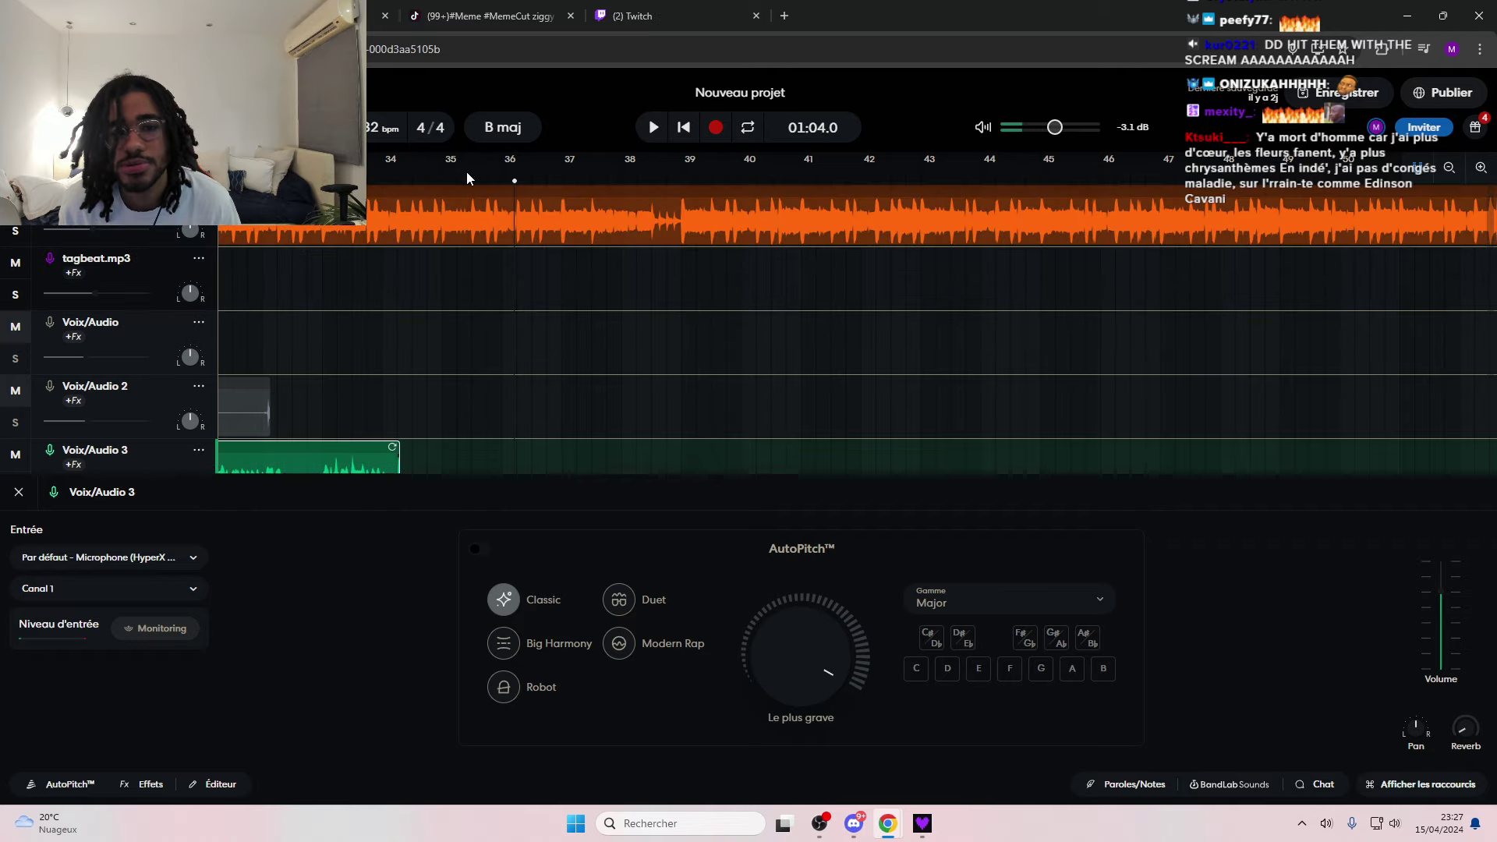
{"action": "key", "text": "Left"}
{"action": "key", "text": "Left"}
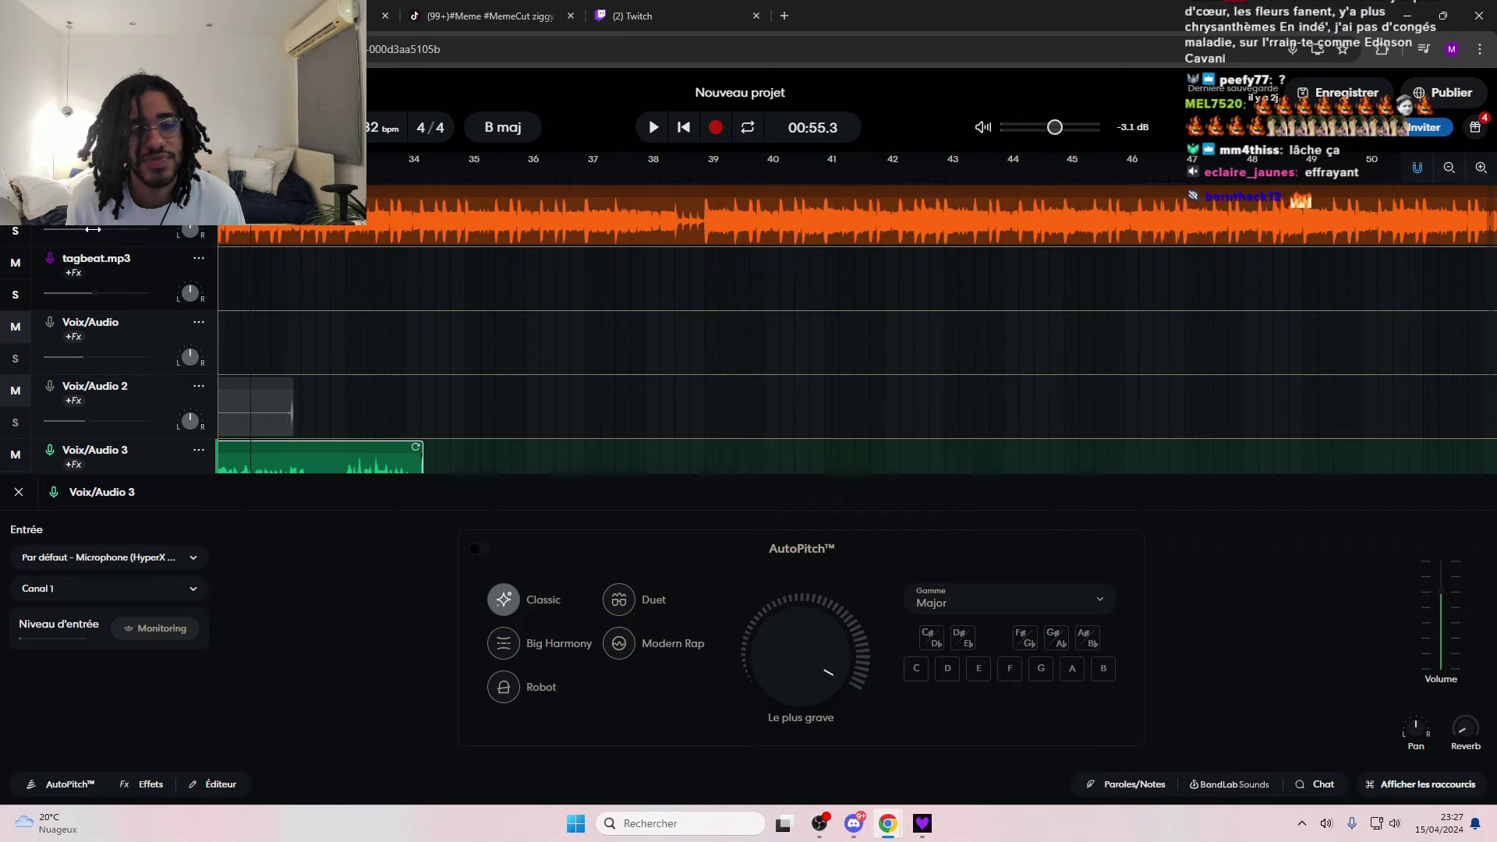
{"action": "key", "text": "Left"}
{"action": "key", "text": "Left"}
{"action": "key", "text": "Left"}
{"action": "key", "text": "Left"}
{"action": "key", "text": "Left"}
{"action": "key", "text": "Left"}
{"action": "key", "text": "Left"}
{"action": "key", "text": "Left"}
{"action": "key", "text": "Left"}
{"action": "key", "text": "Left"}
{"action": "key", "text": "Left"}
{"action": "key", "text": "Left"}
{"action": "key", "text": "Left"}
{"action": "key", "text": "Left"}
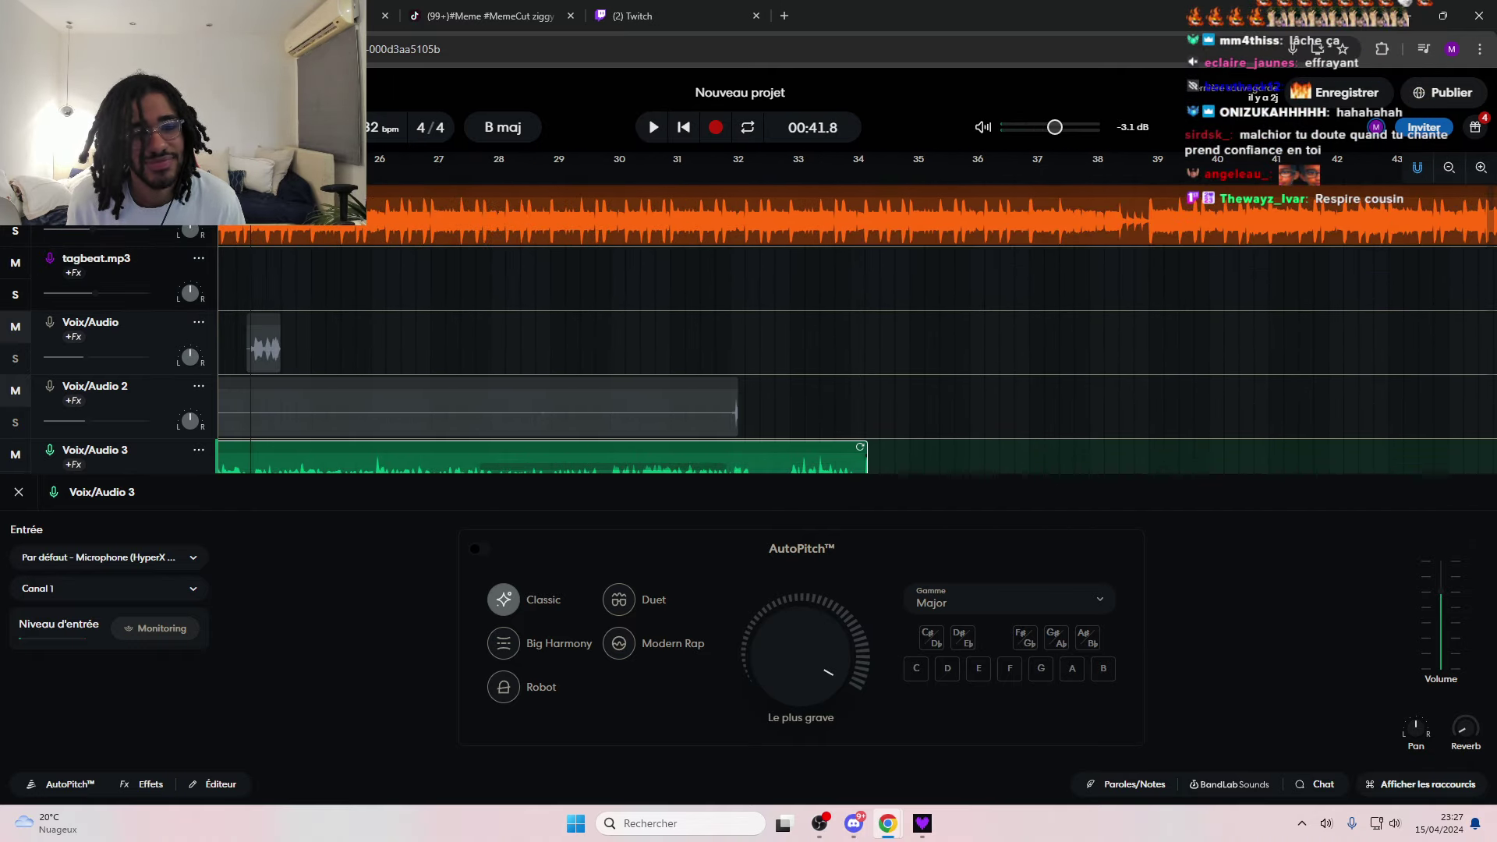
{"action": "left_click", "coordinate": [603, 181]}
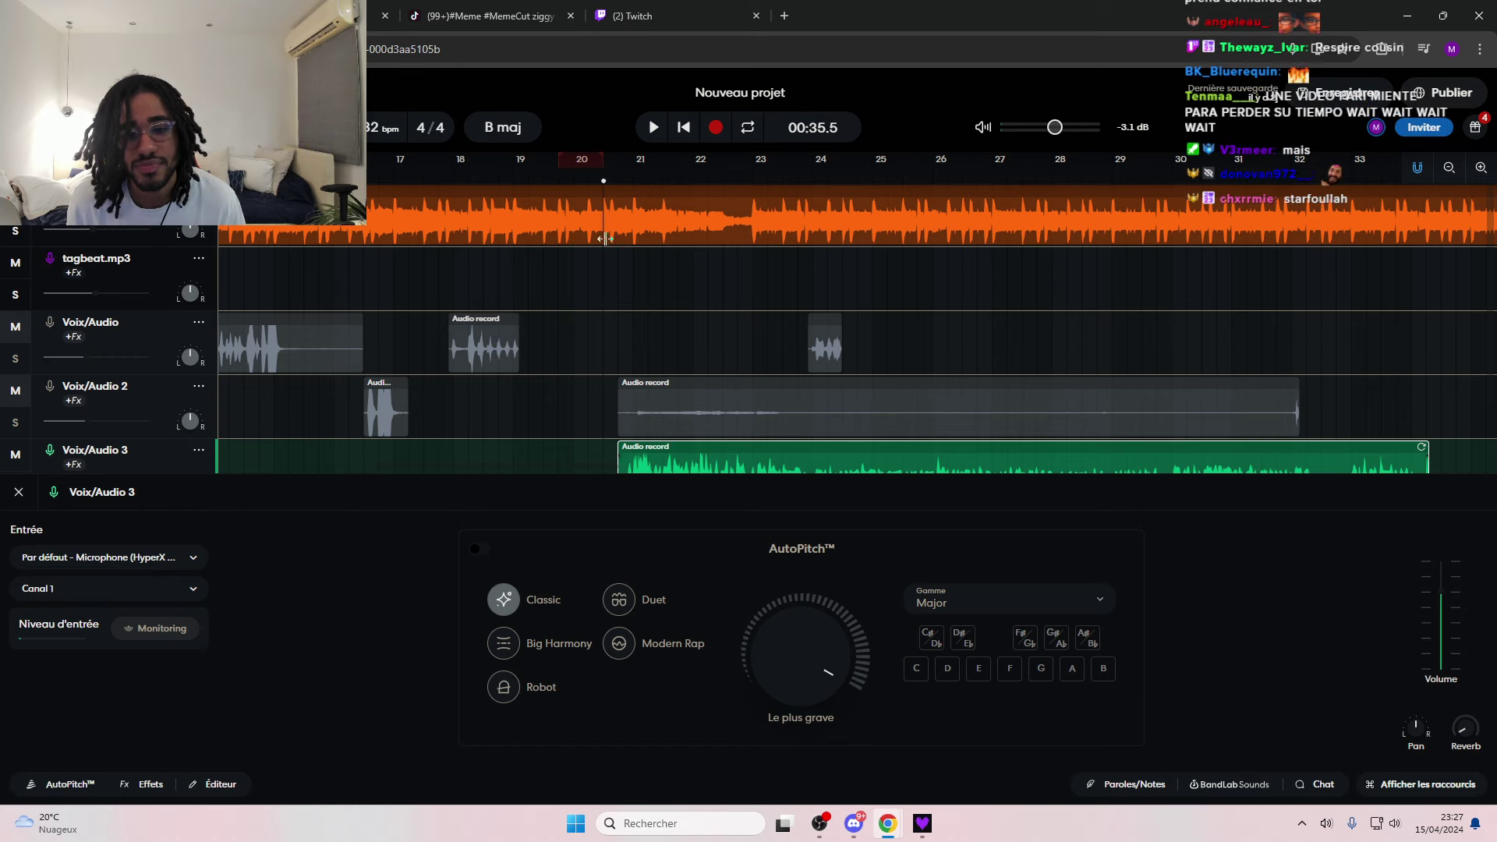
{"action": "scroll", "coordinate": [613, 234], "scroll_direction": "down", "scroll_amount": 2}
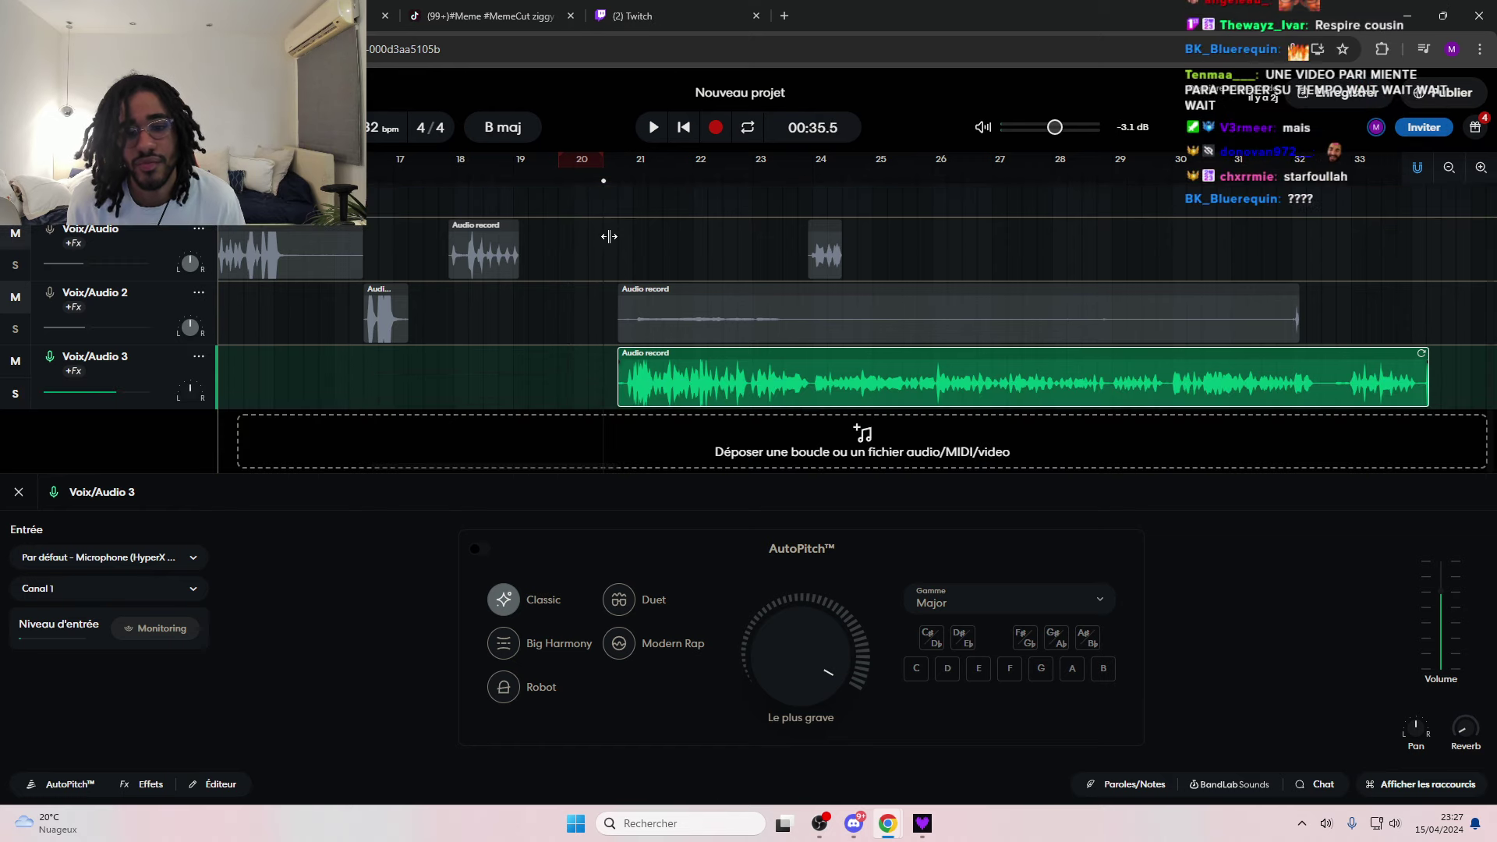
{"action": "left_click", "coordinate": [624, 182]}
{"action": "left_click", "coordinate": [657, 129]}
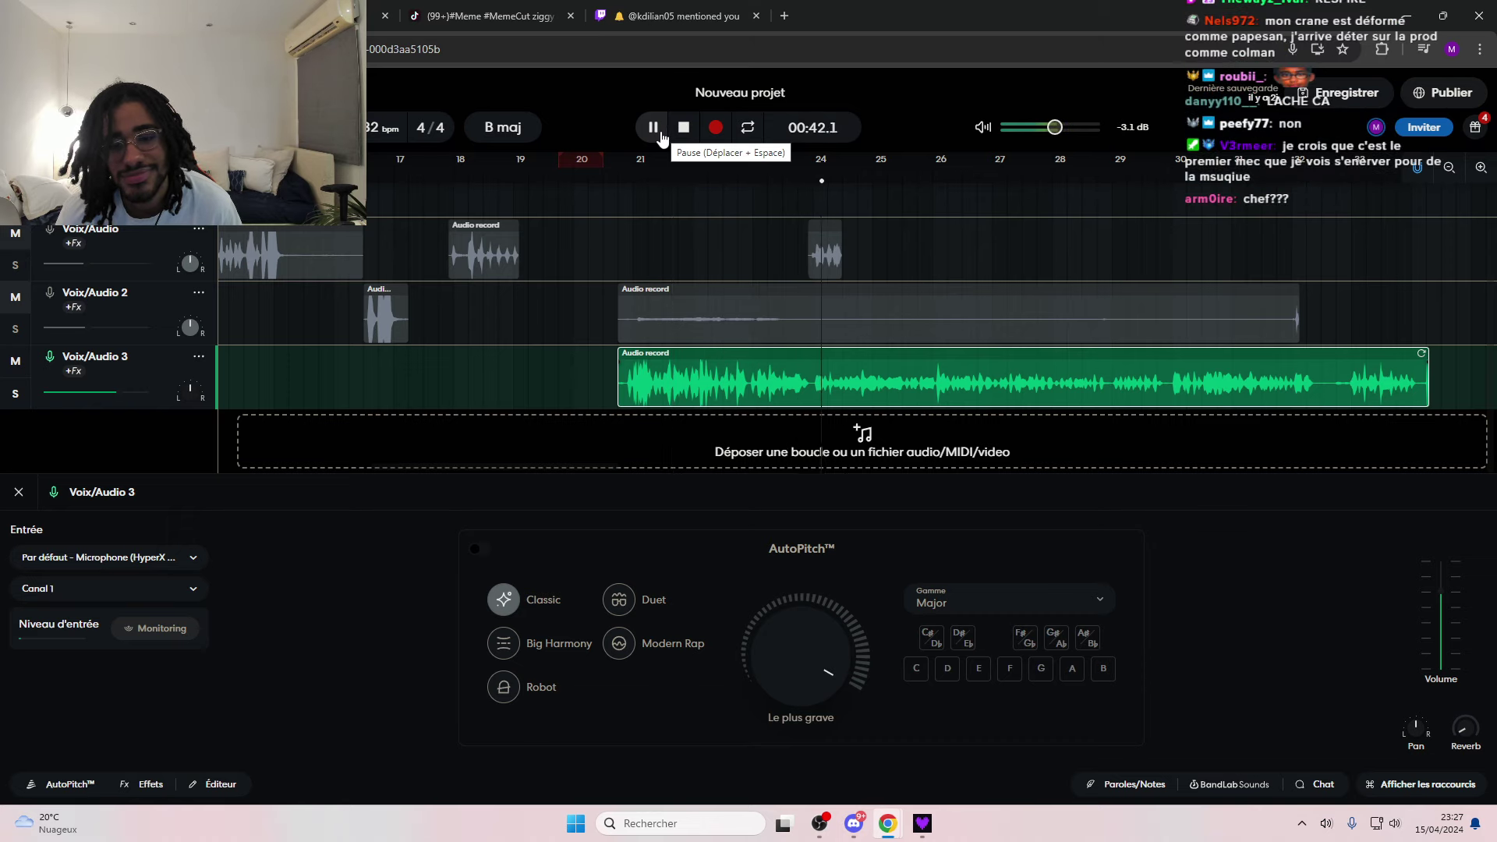
{"action": "left_click", "coordinate": [654, 128]}
- Delete the Voix/Audio 3 take, record a replacement from 35.9 s to about 1:10, and pause playback
{"action": "key", "text": "Delete"}
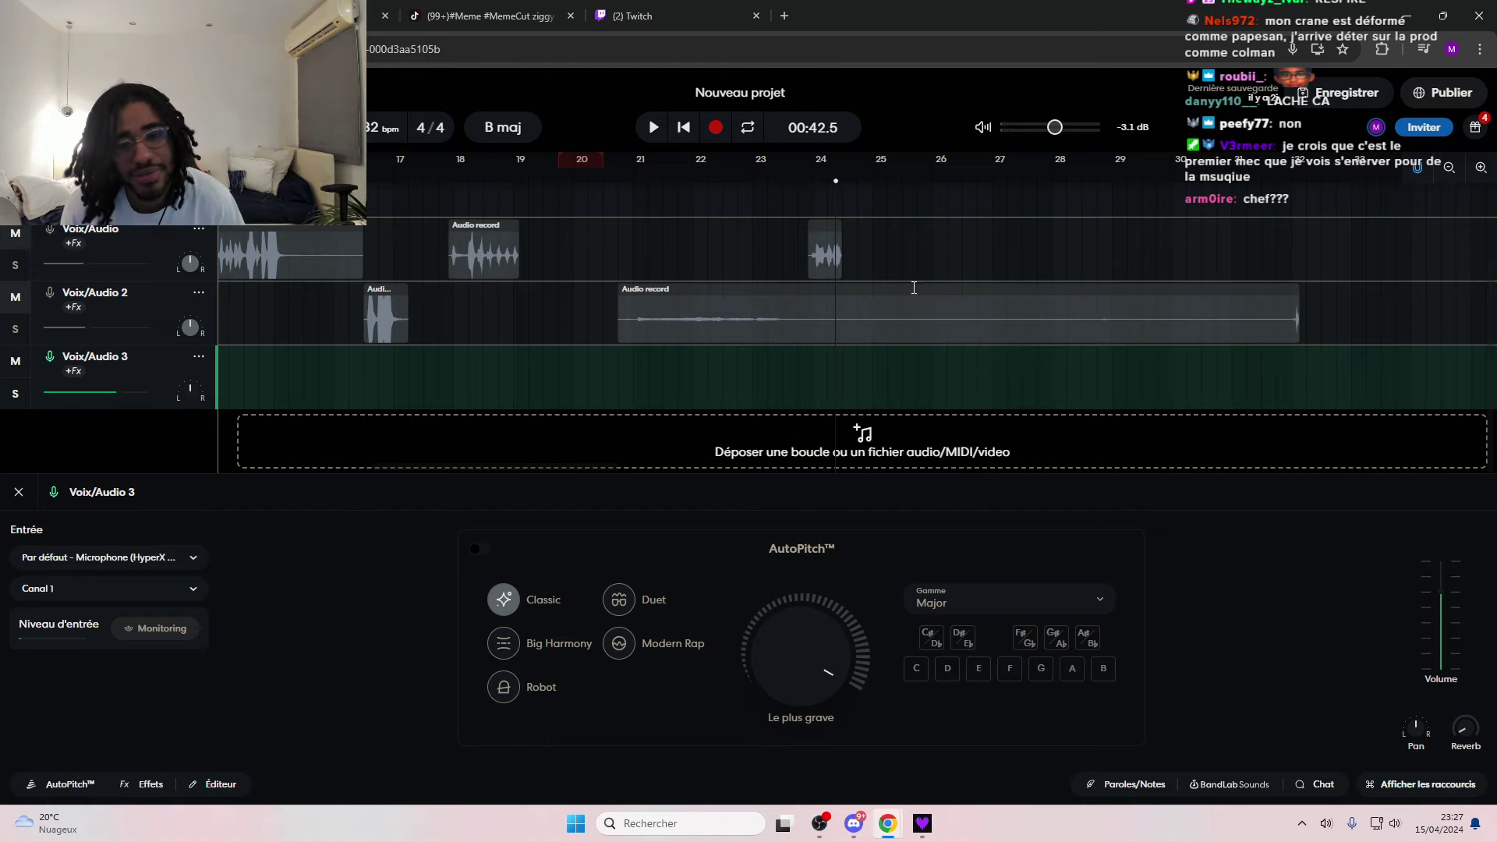
{"action": "left_click", "coordinate": [615, 173]}
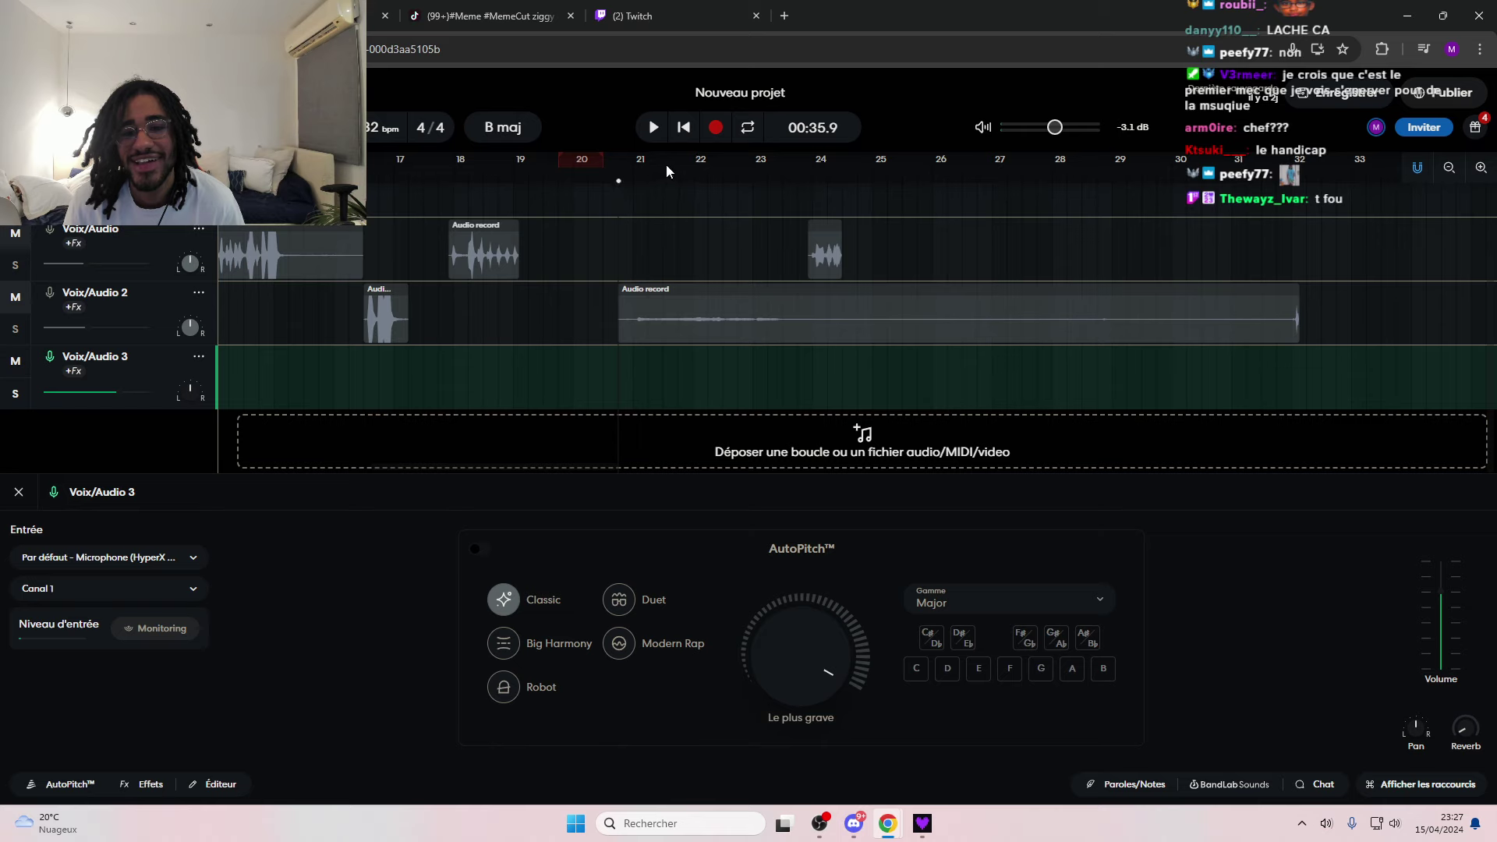
{"action": "left_click", "coordinate": [717, 128]}
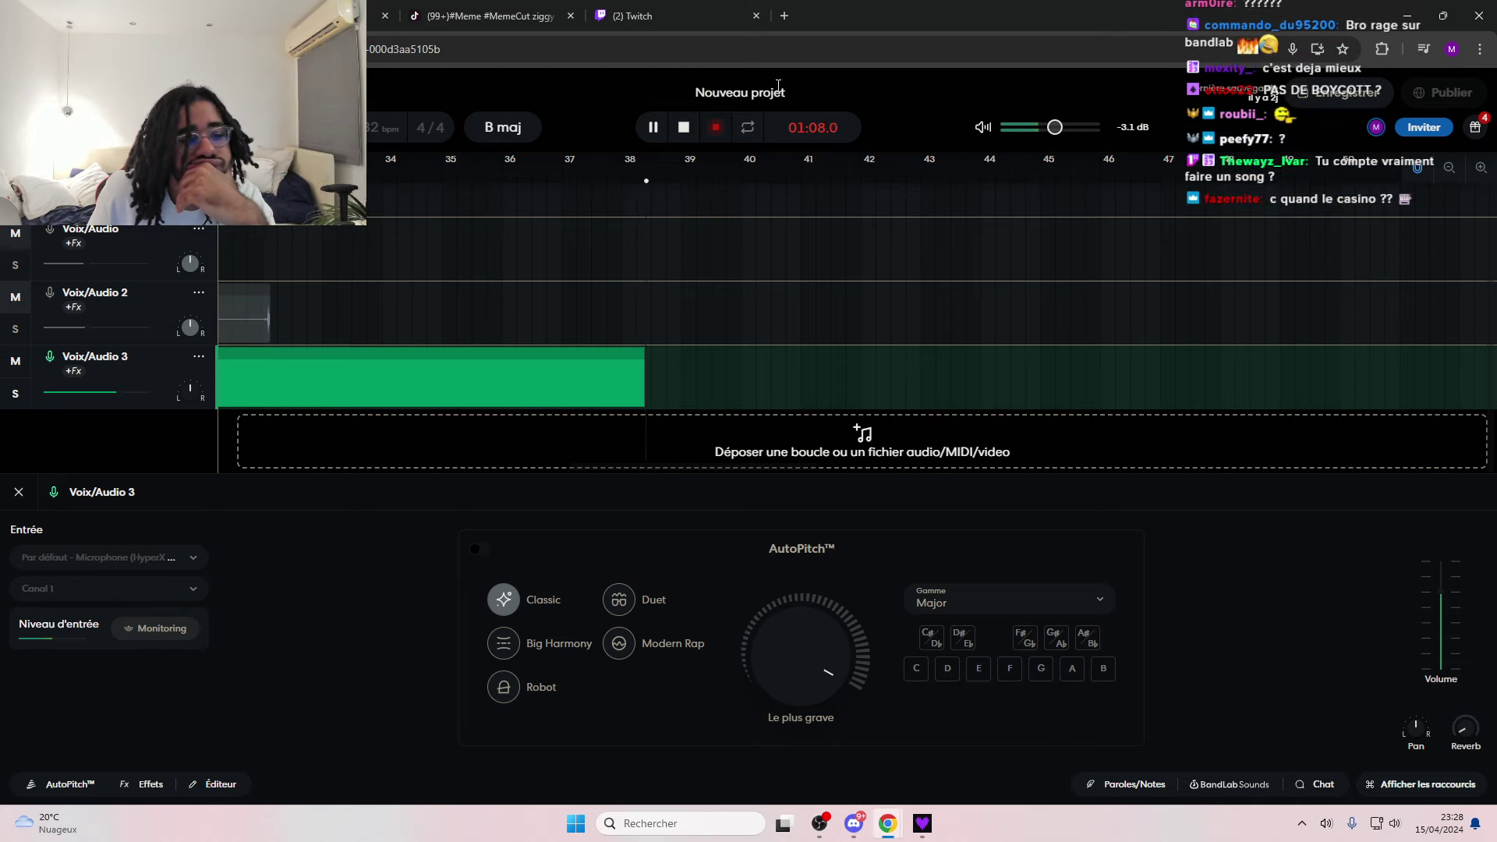
{"action": "left_click", "coordinate": [716, 127]}
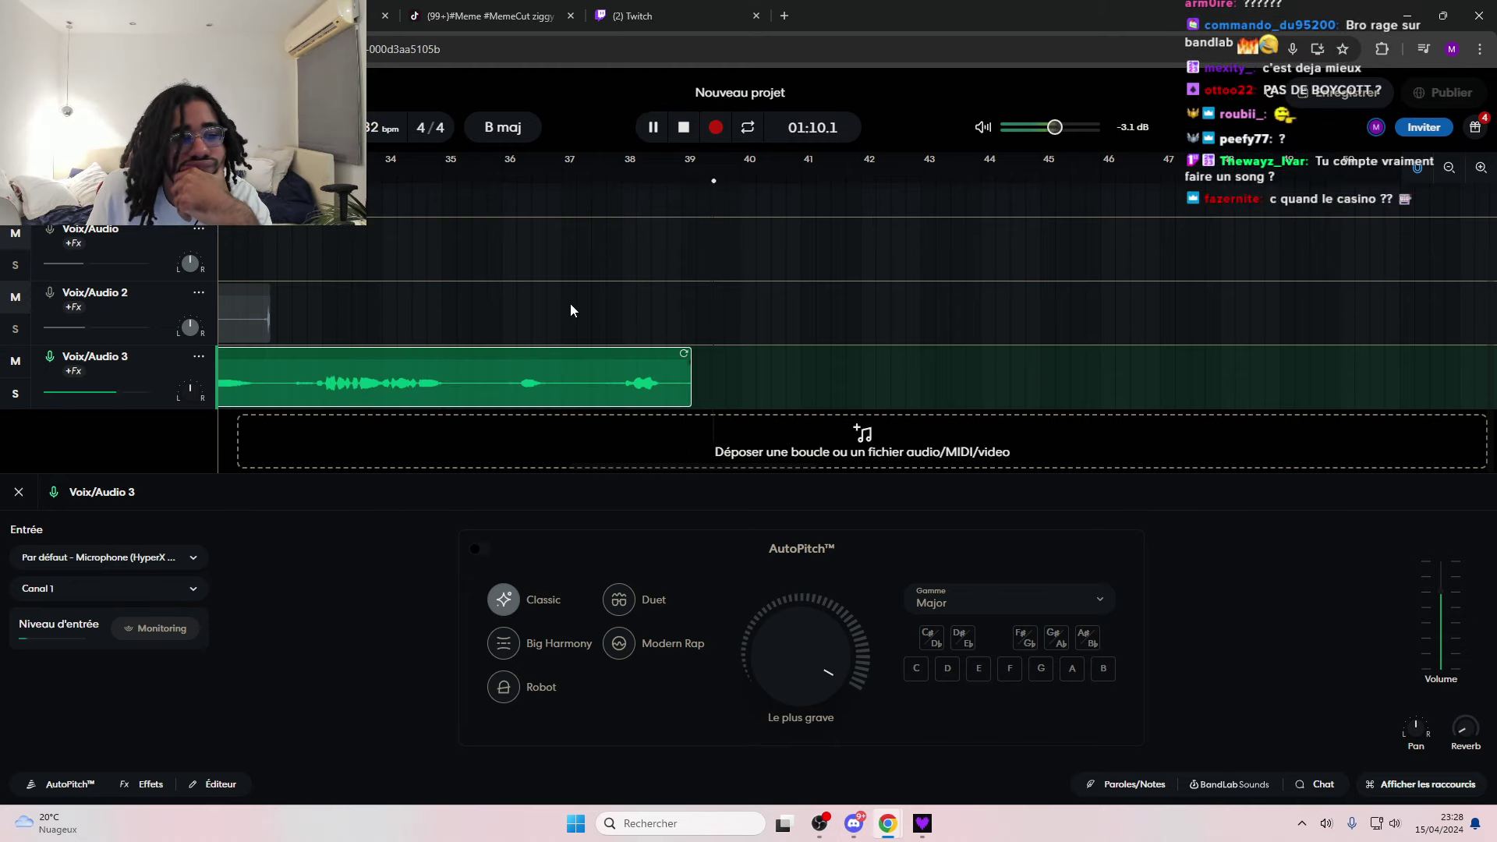
{"action": "left_click", "coordinate": [654, 129]}
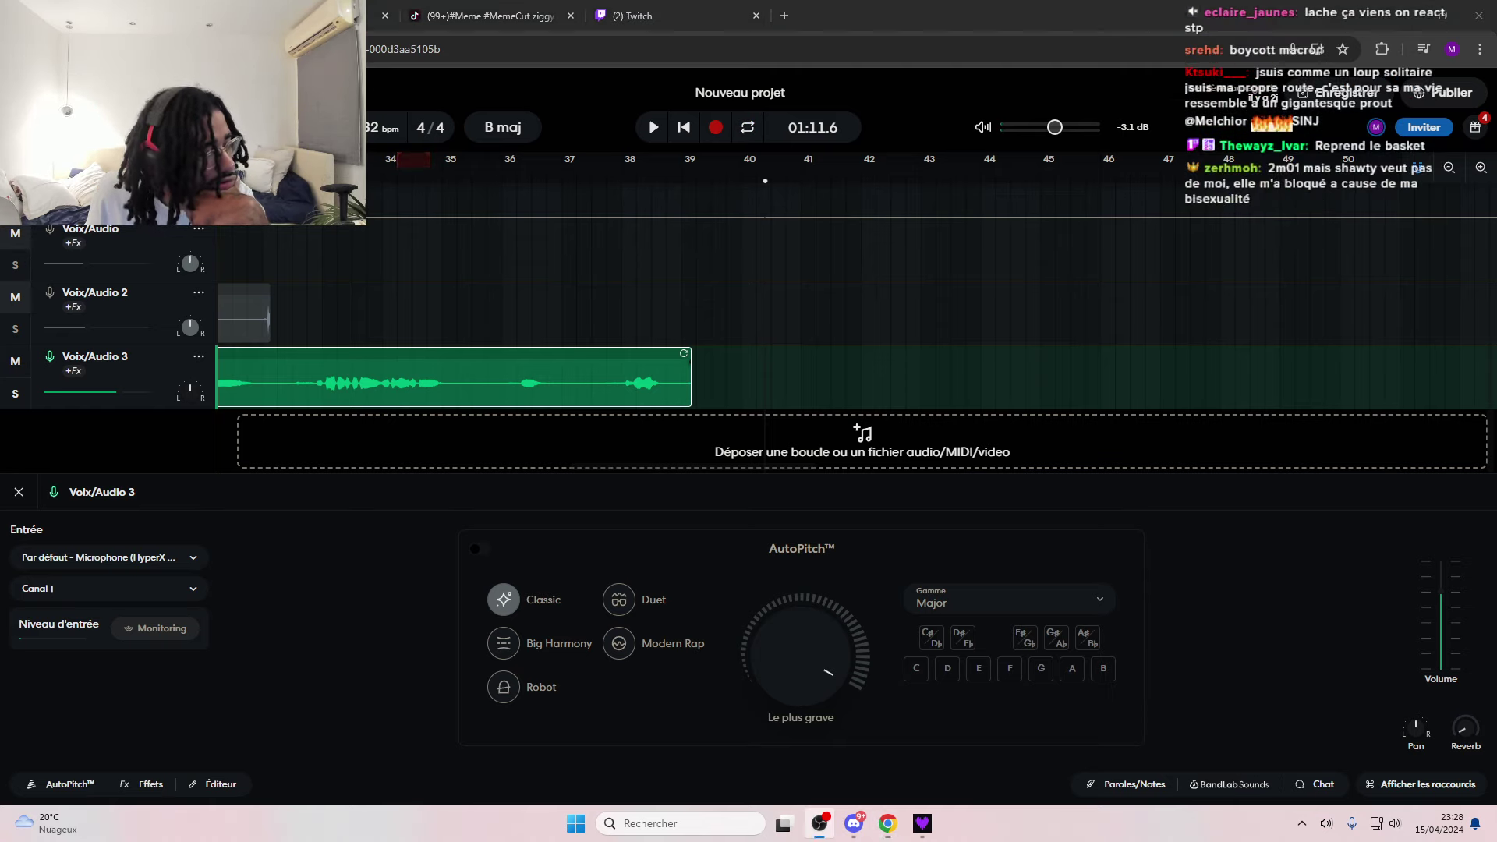
- Return the playhead to the start of the new Voix/Audio 3 take at 35.9 s and delete that take
{"action": "left_click", "coordinate": [382, 166]}
{"action": "left_click_drag", "start_coordinate": [377, 171], "coordinate": [468, 171]}
{"action": "left_click_drag", "start_coordinate": [451, 225], "coordinate": [975, 237]}
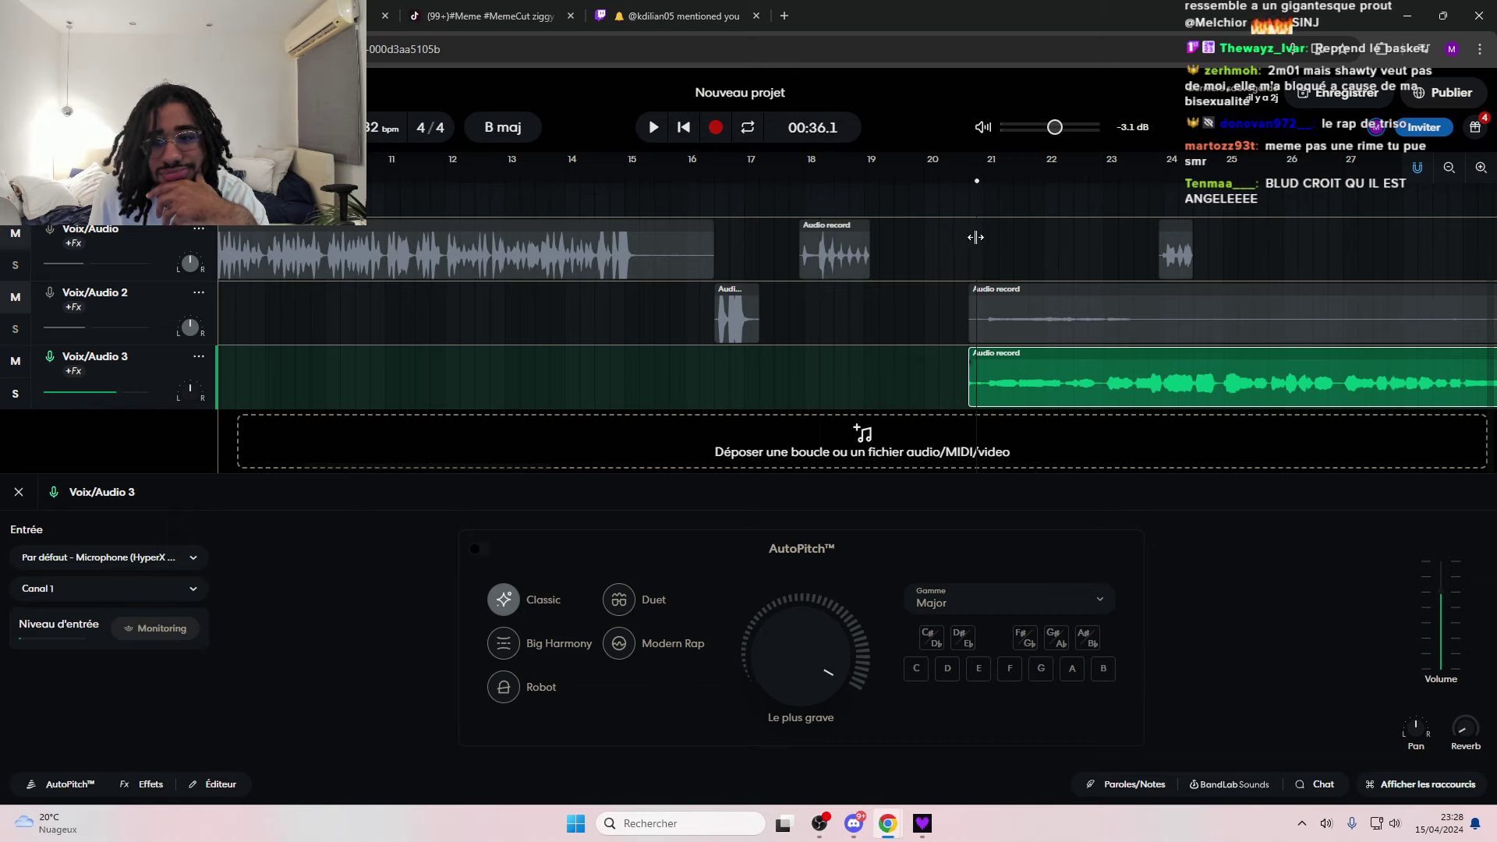
{"action": "left_click", "coordinate": [1008, 392]}
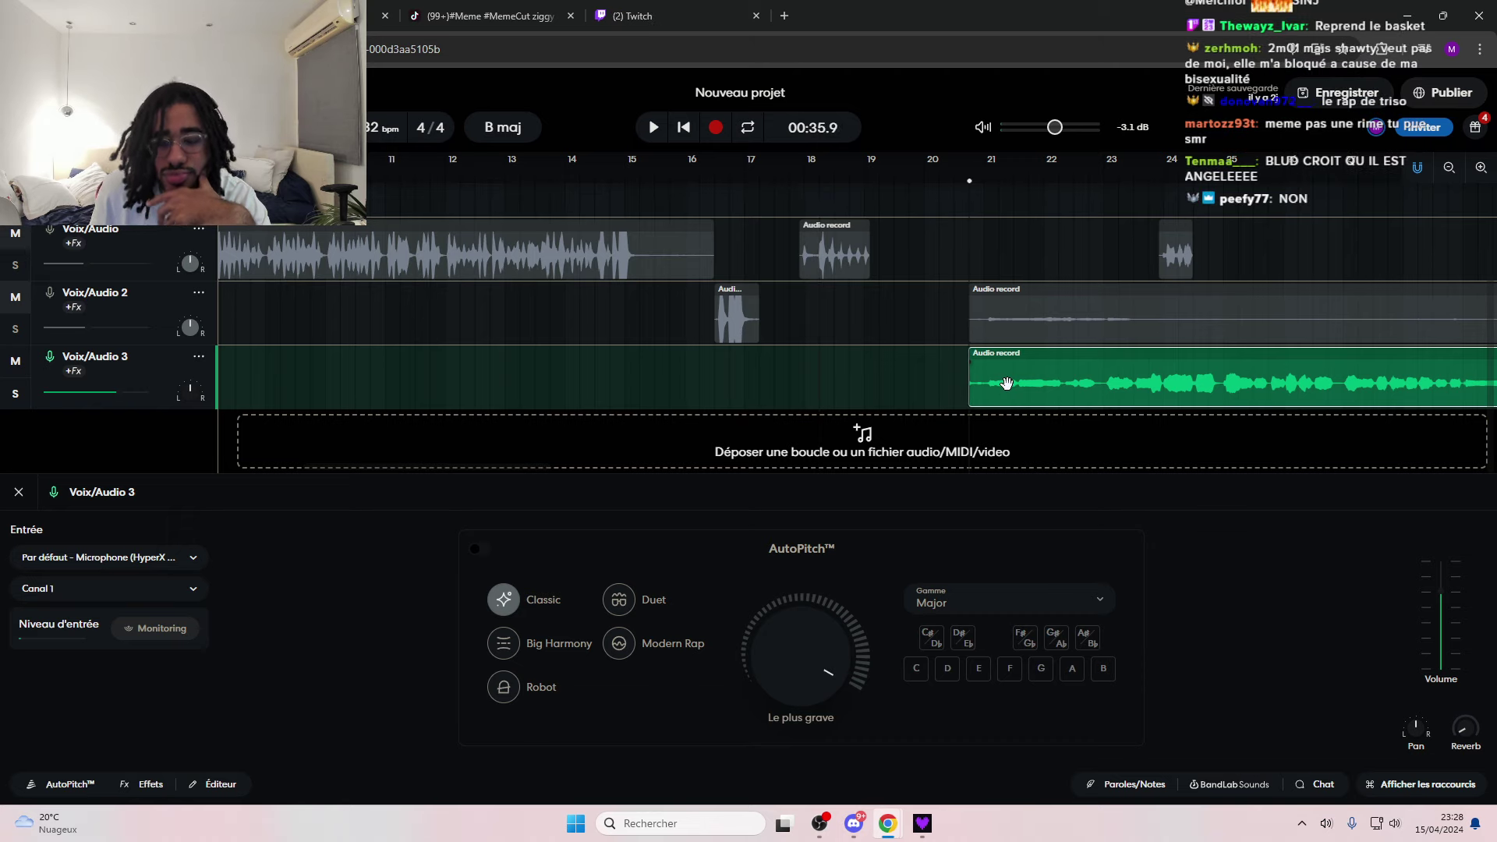
{"action": "key", "text": "Delete"}
- Listen to the instrumental briefly from 35.9 s and again from just before bar 17 up to 31.9 s
{"action": "key", "text": "space"}
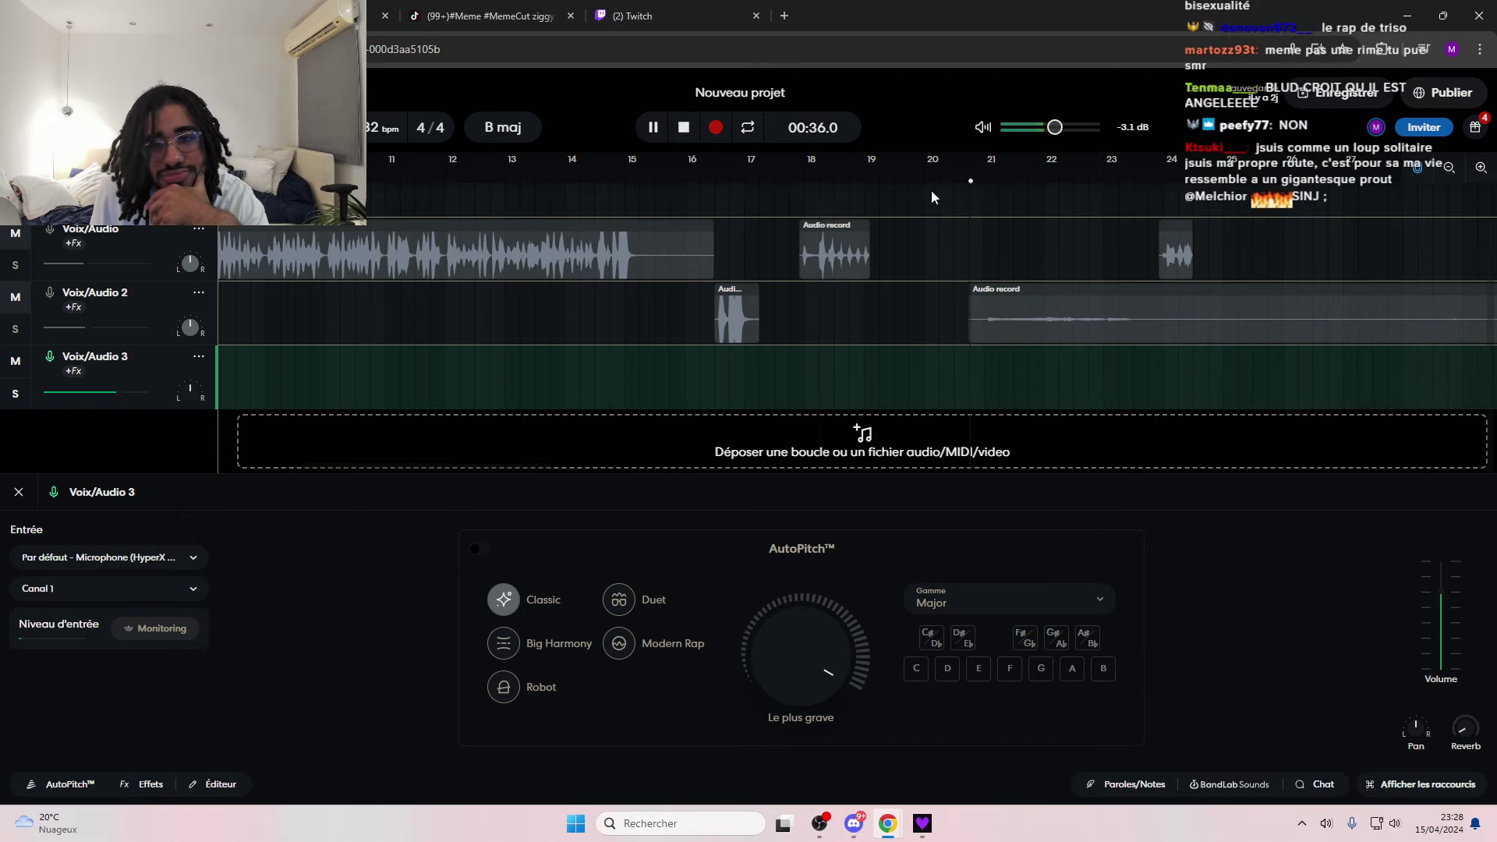
{"action": "left_click_drag", "start_coordinate": [1003, 175], "coordinate": [718, 190]}
{"action": "left_click", "coordinate": [647, 129]}
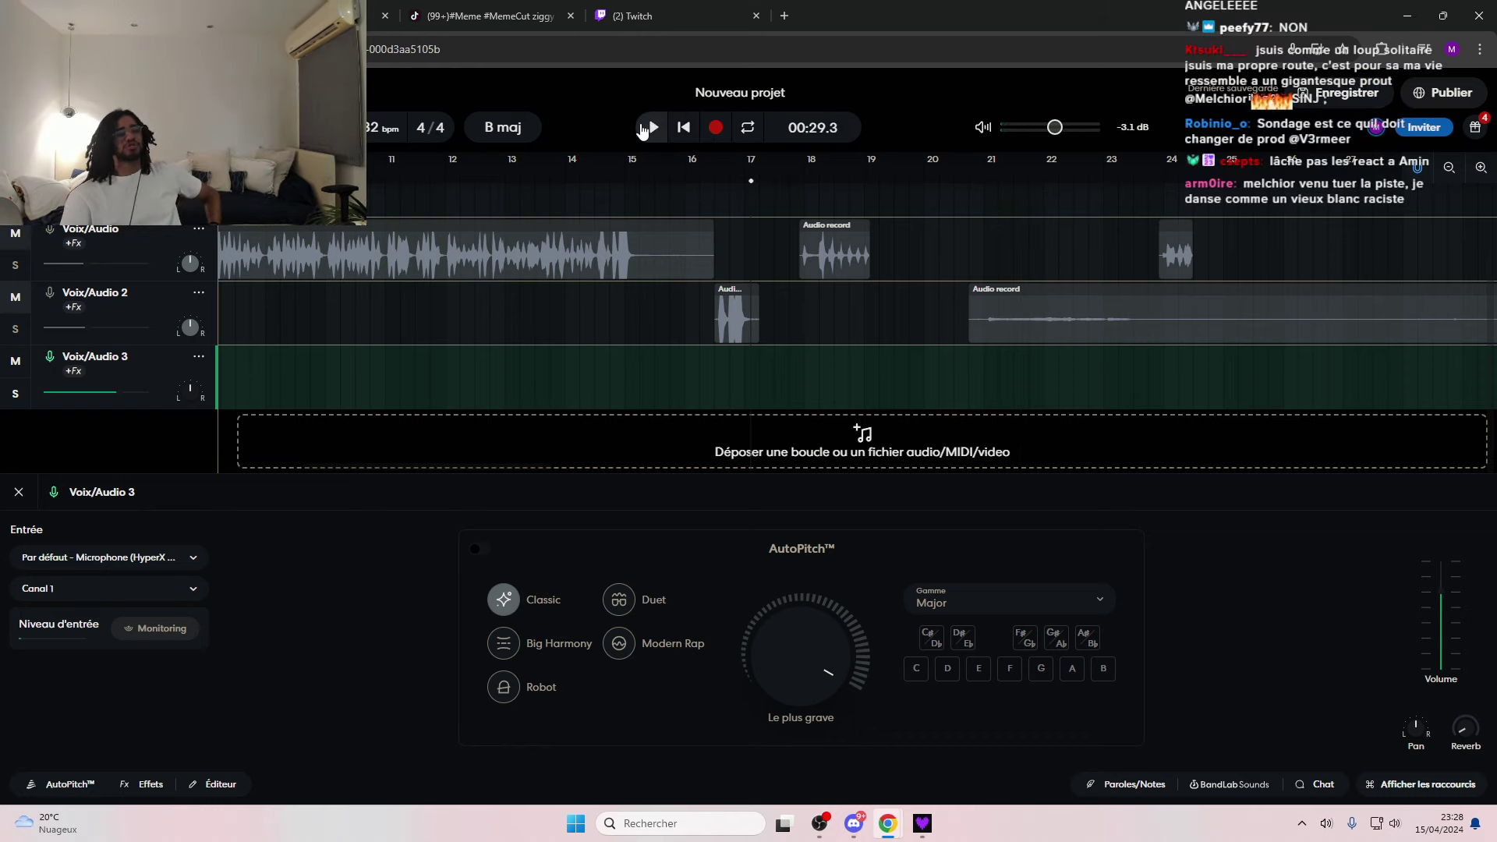
{"action": "scroll", "coordinate": [701, 189], "scroll_direction": "up", "scroll_amount": 2}
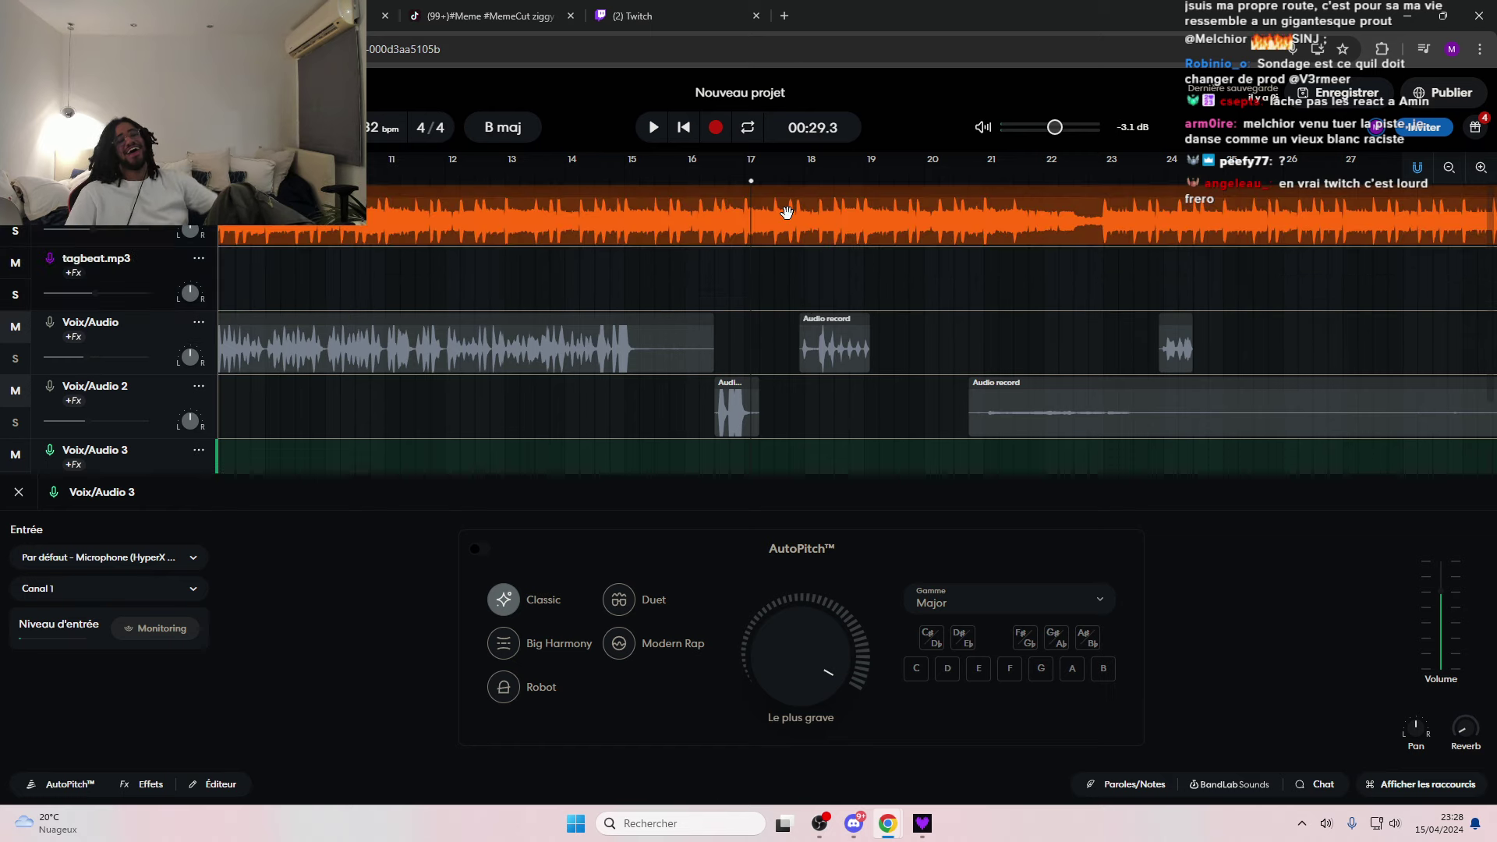
{"action": "scroll", "coordinate": [701, 189], "scroll_direction": "down", "scroll_amount": 2}
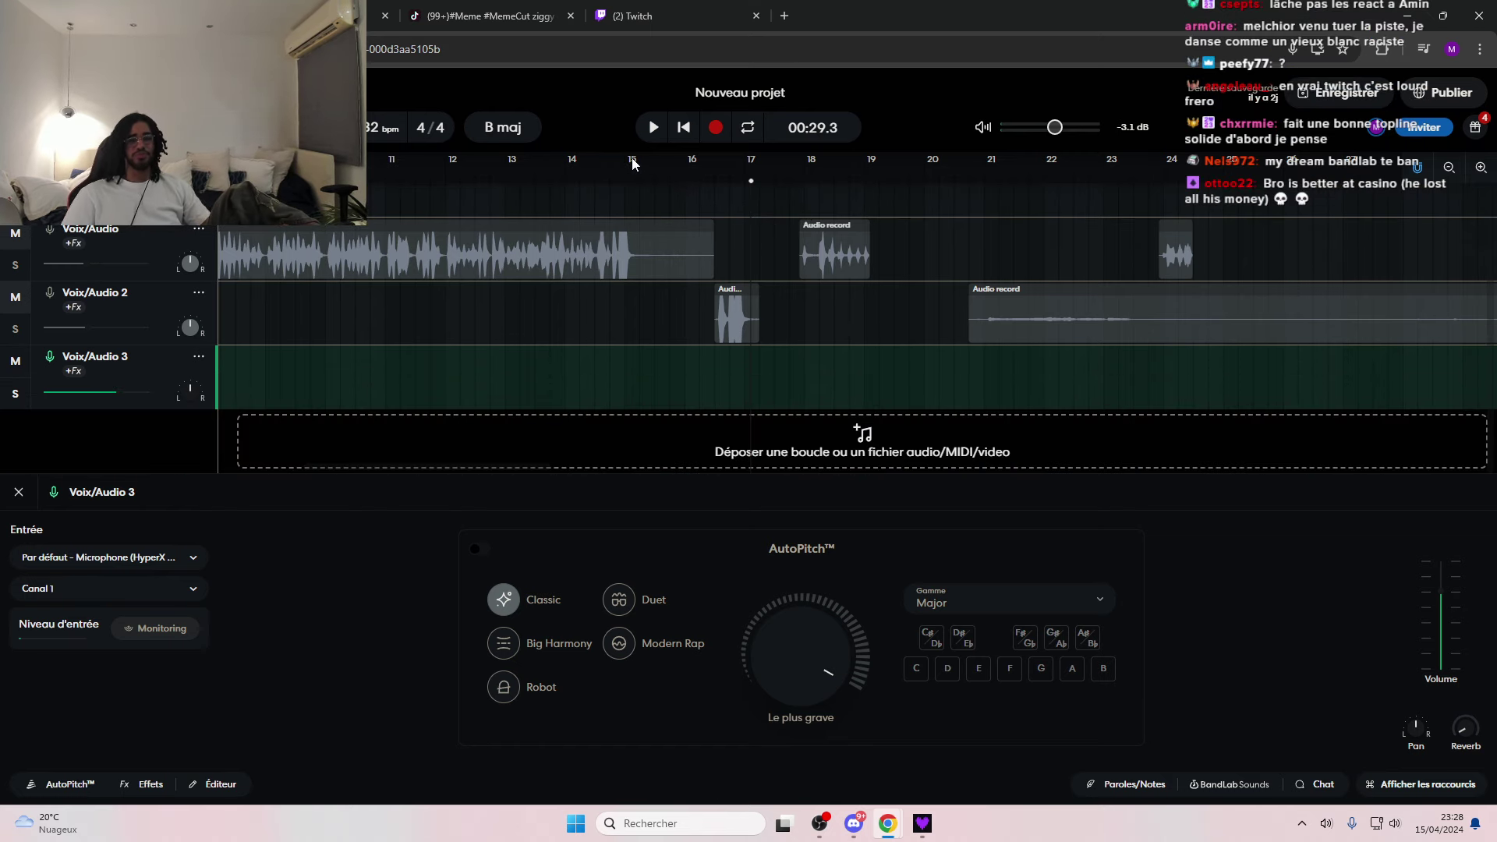
{"action": "left_click", "coordinate": [654, 127]}
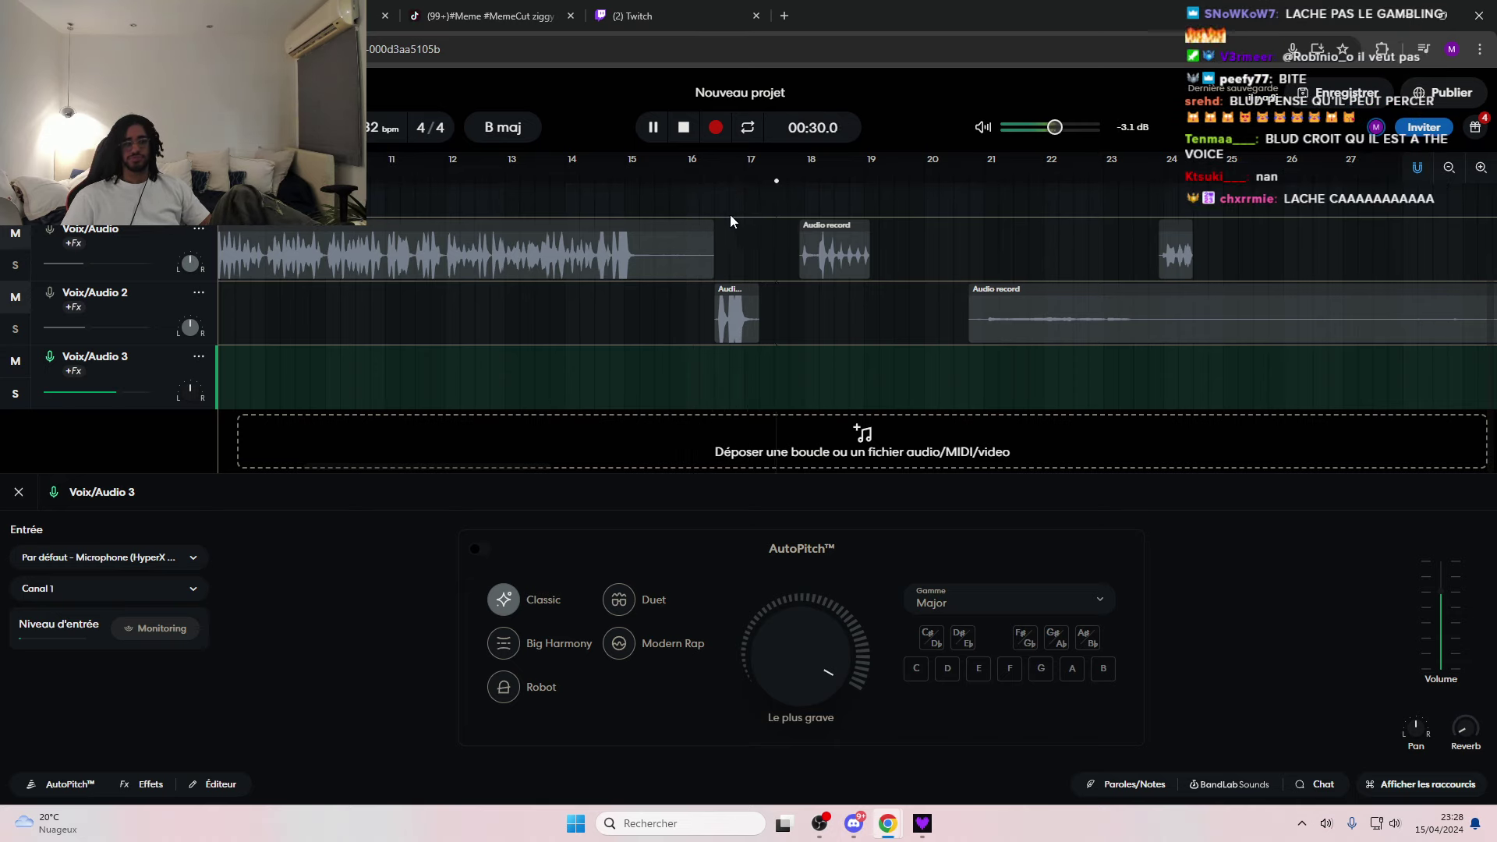
{"action": "left_click", "coordinate": [653, 127]}
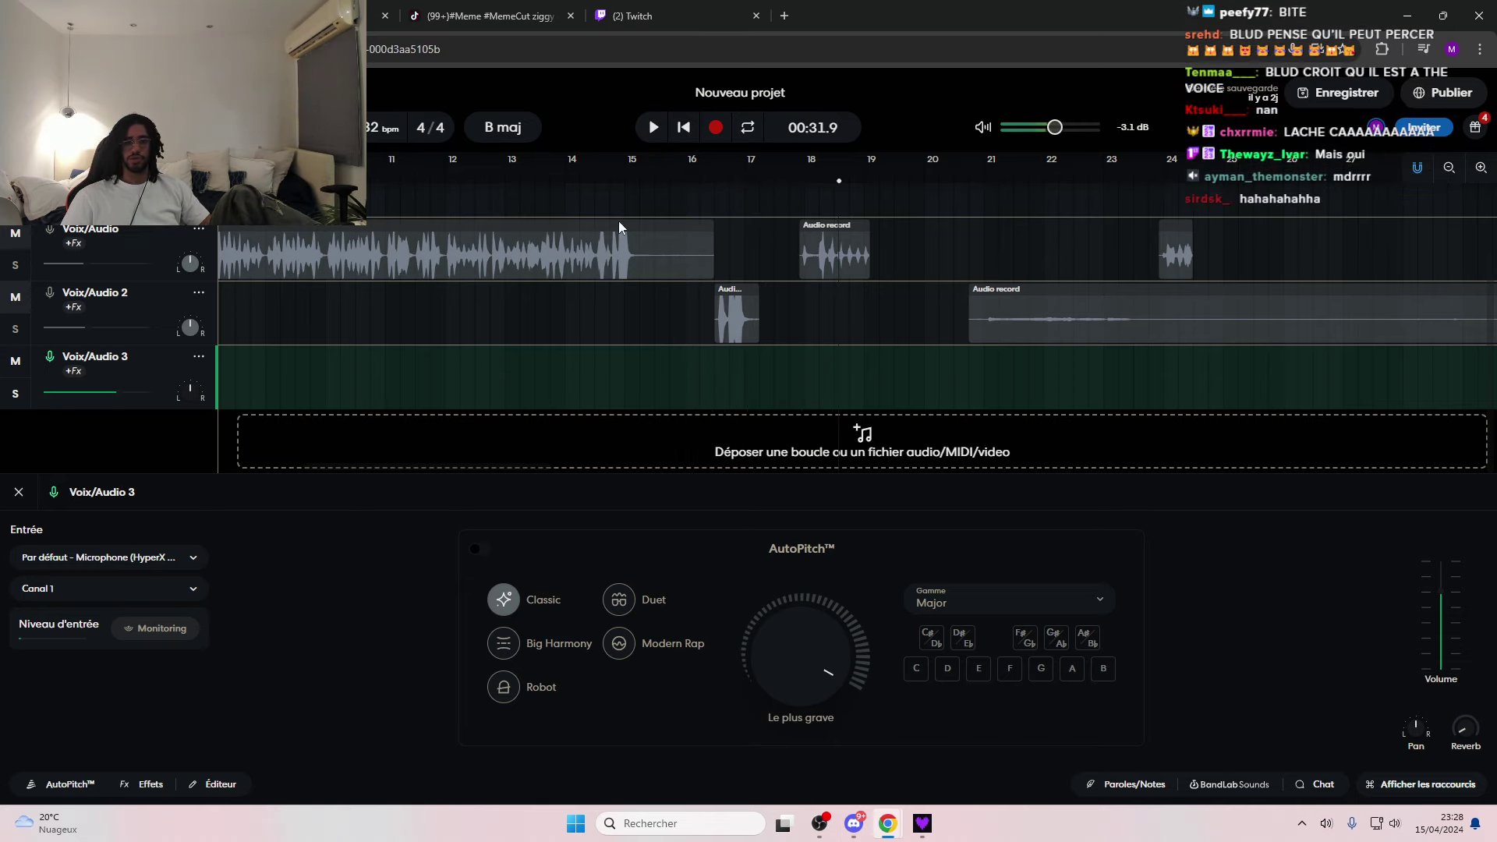
- Unmute the Voix/Audio and Voix/Audio 2 tracks
{"action": "scroll", "coordinate": [615, 234], "scroll_direction": "up", "scroll_amount": 1}
{"action": "left_click", "coordinate": [672, 333]}
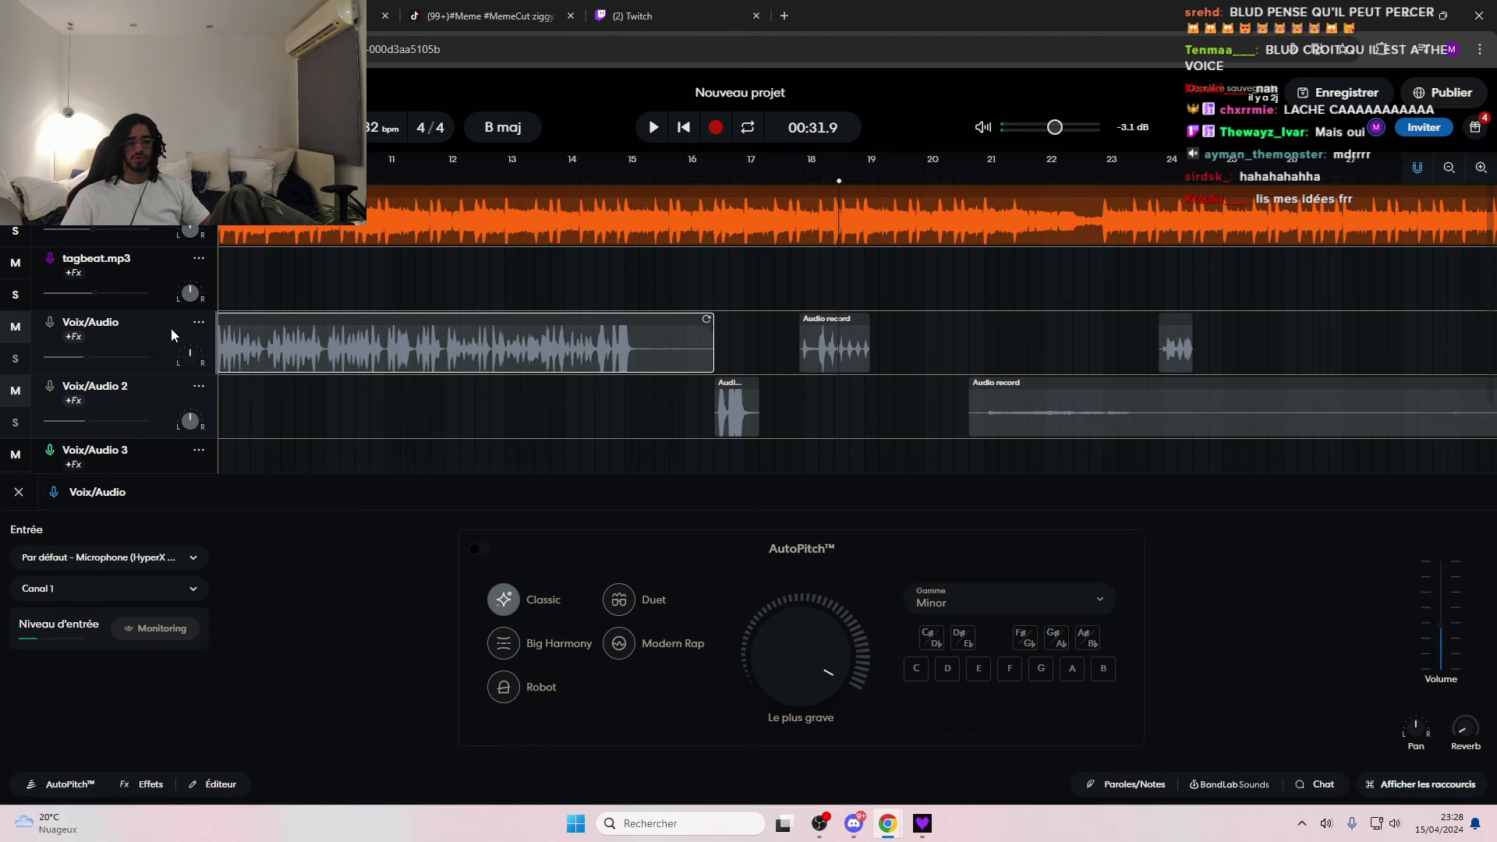
{"action": "left_click", "coordinate": [16, 327]}
{"action": "left_click", "coordinate": [723, 404]}
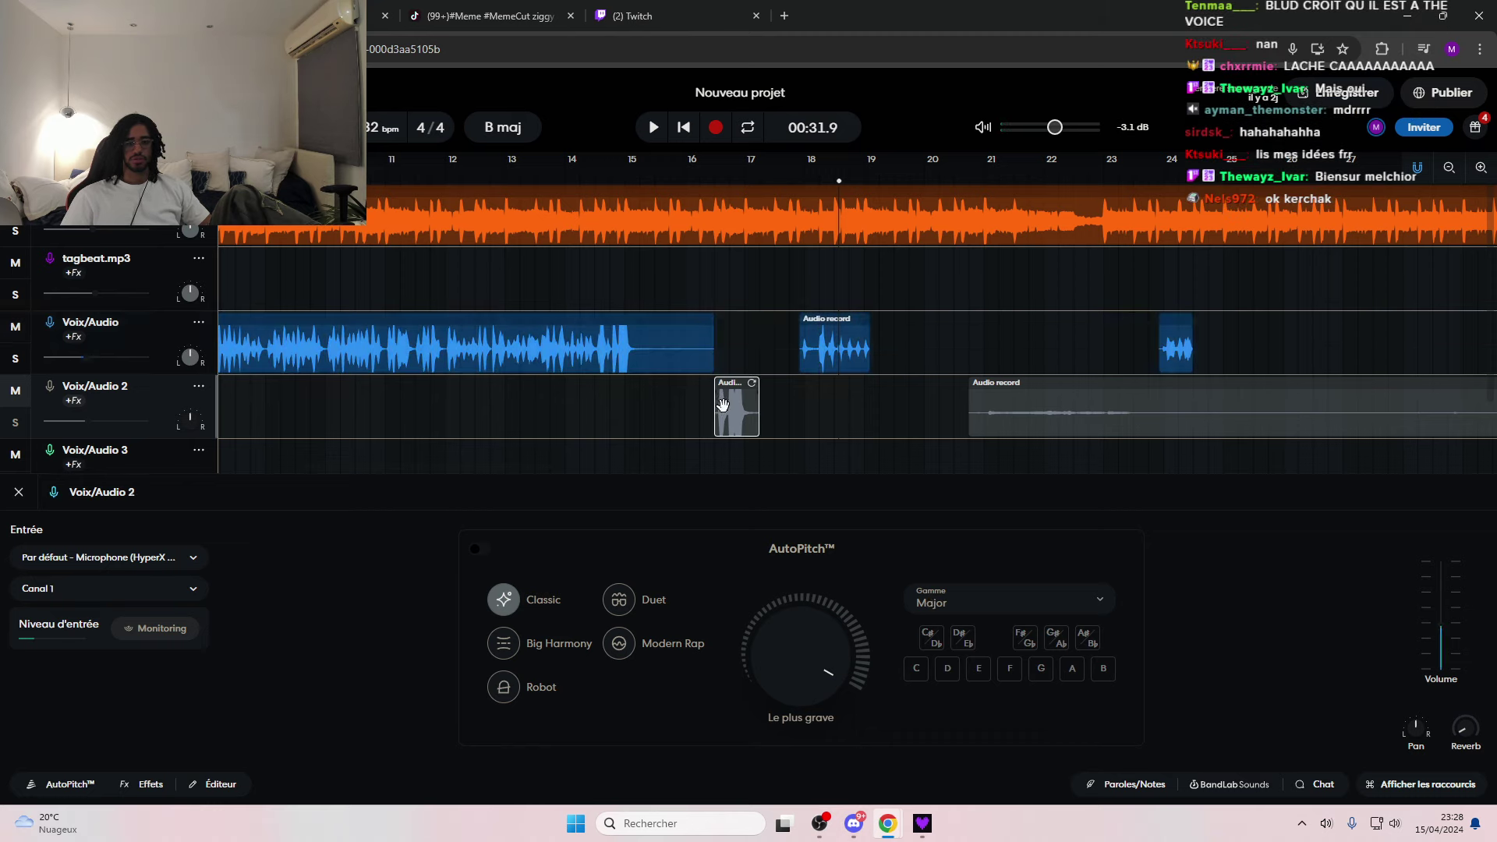
{"action": "left_click", "coordinate": [14, 392]}
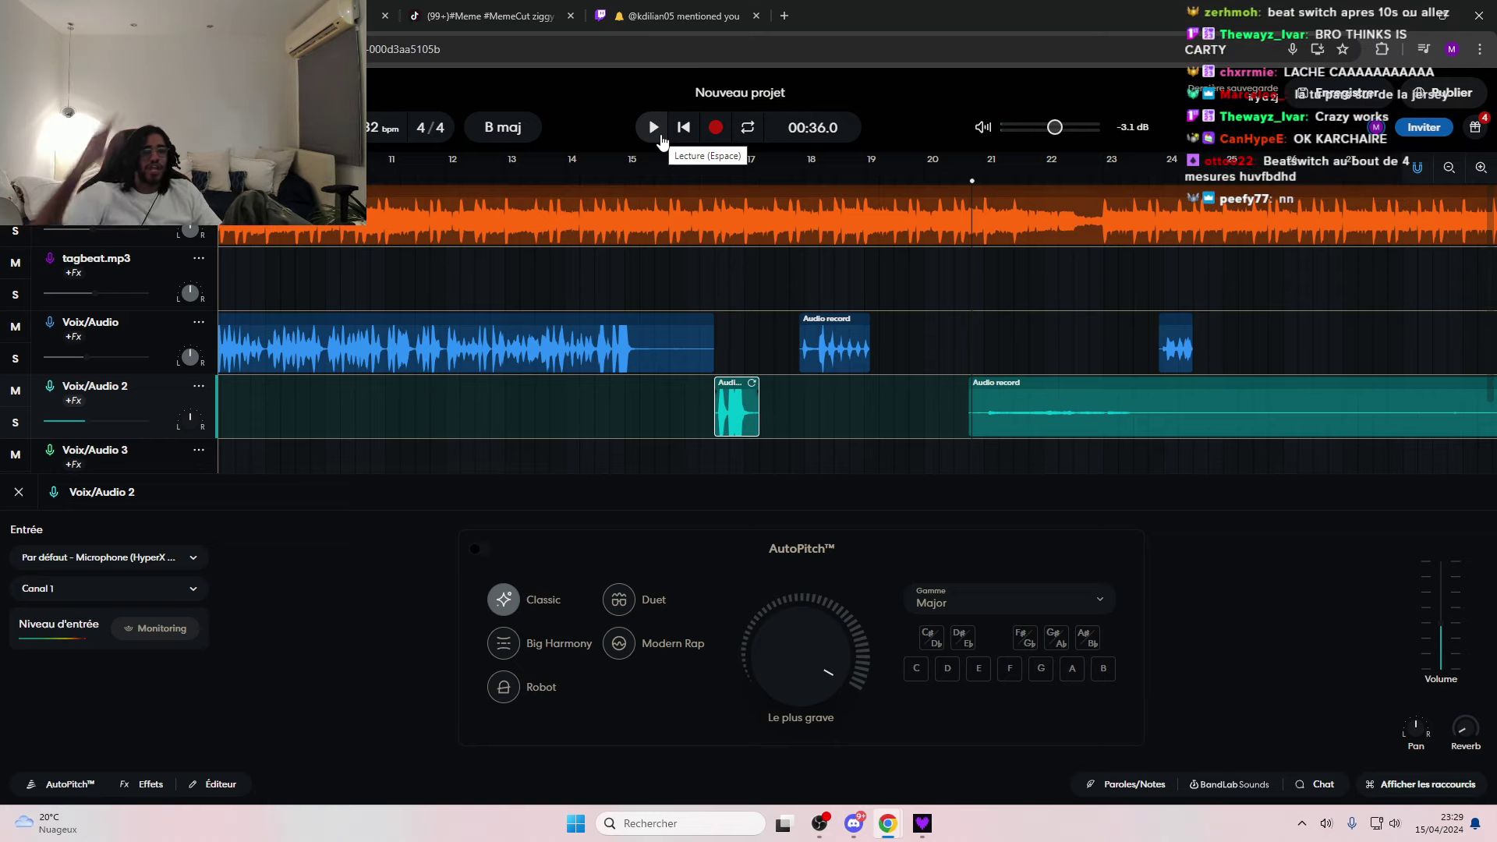
- Listen to the song from 36.0 s to 36.6 s and try deleting the long Voix/Audio 2 clip that starts at 35.9 s
{"action": "left_click", "coordinate": [784, 15]}
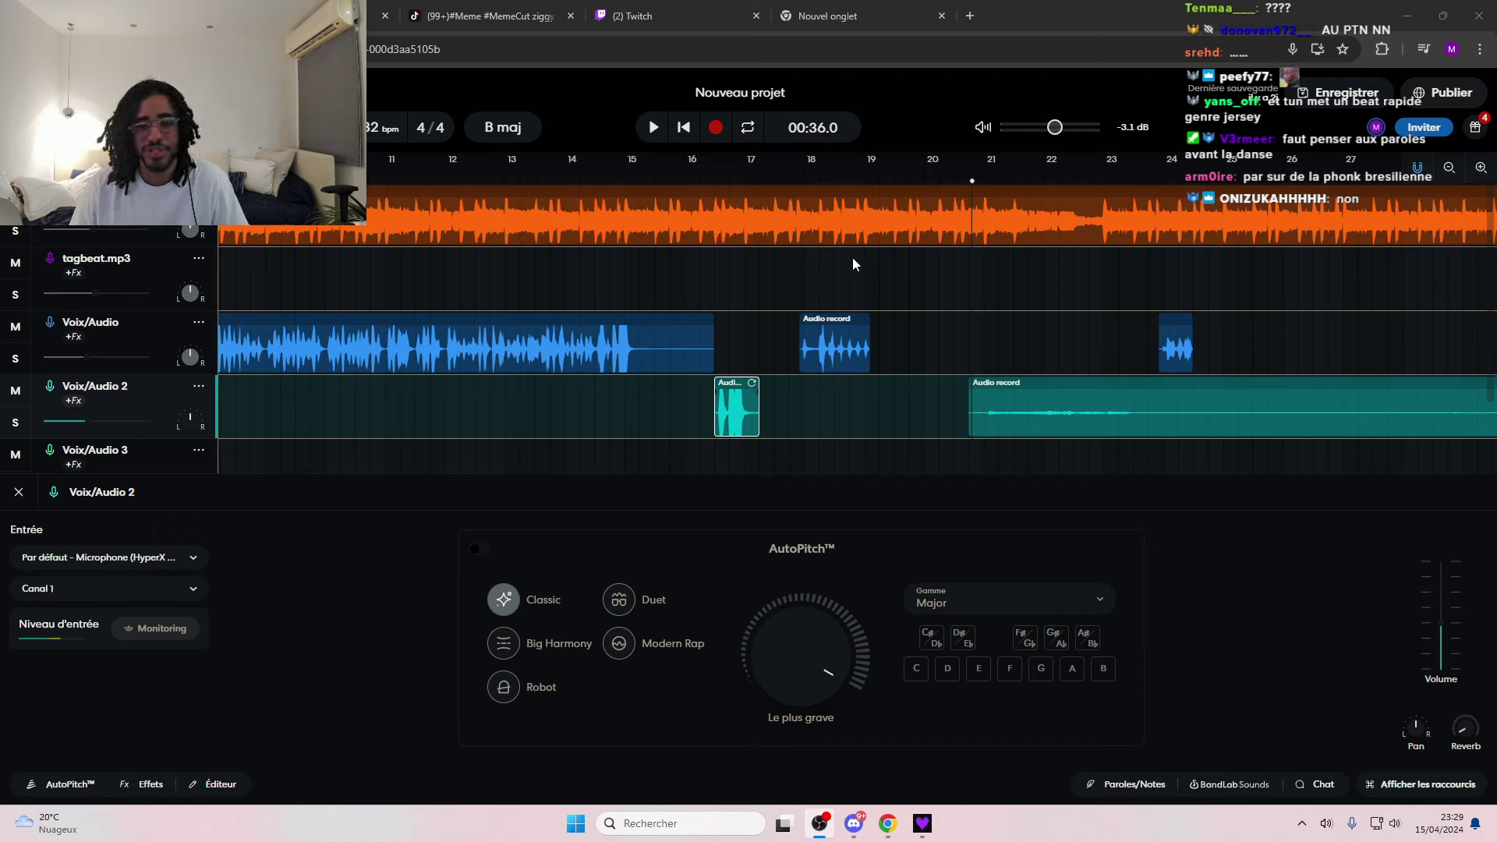
{"action": "left_click", "coordinate": [653, 127]}
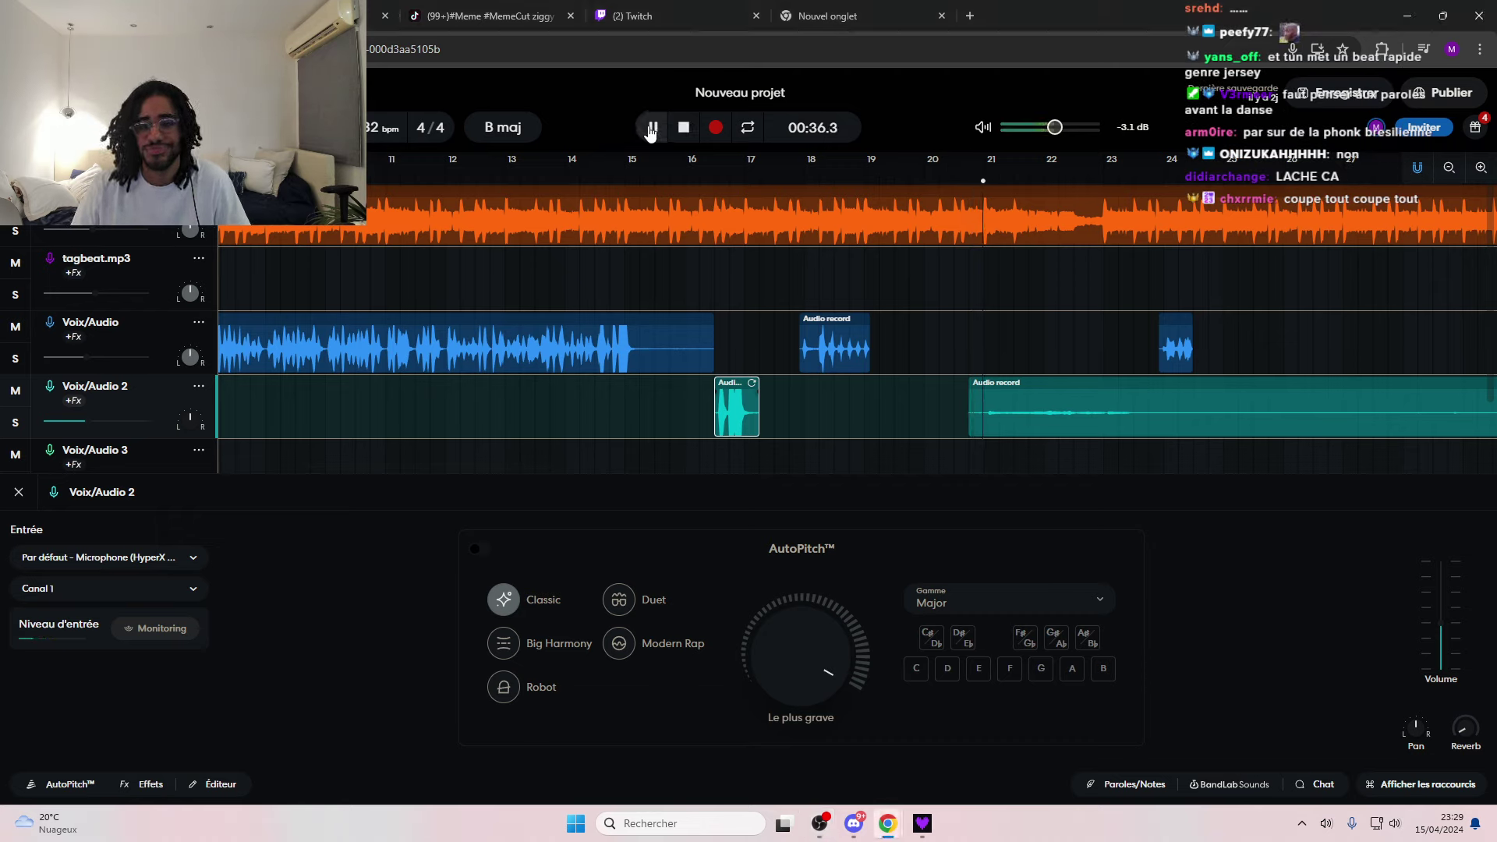
{"action": "left_click", "coordinate": [1040, 407]}
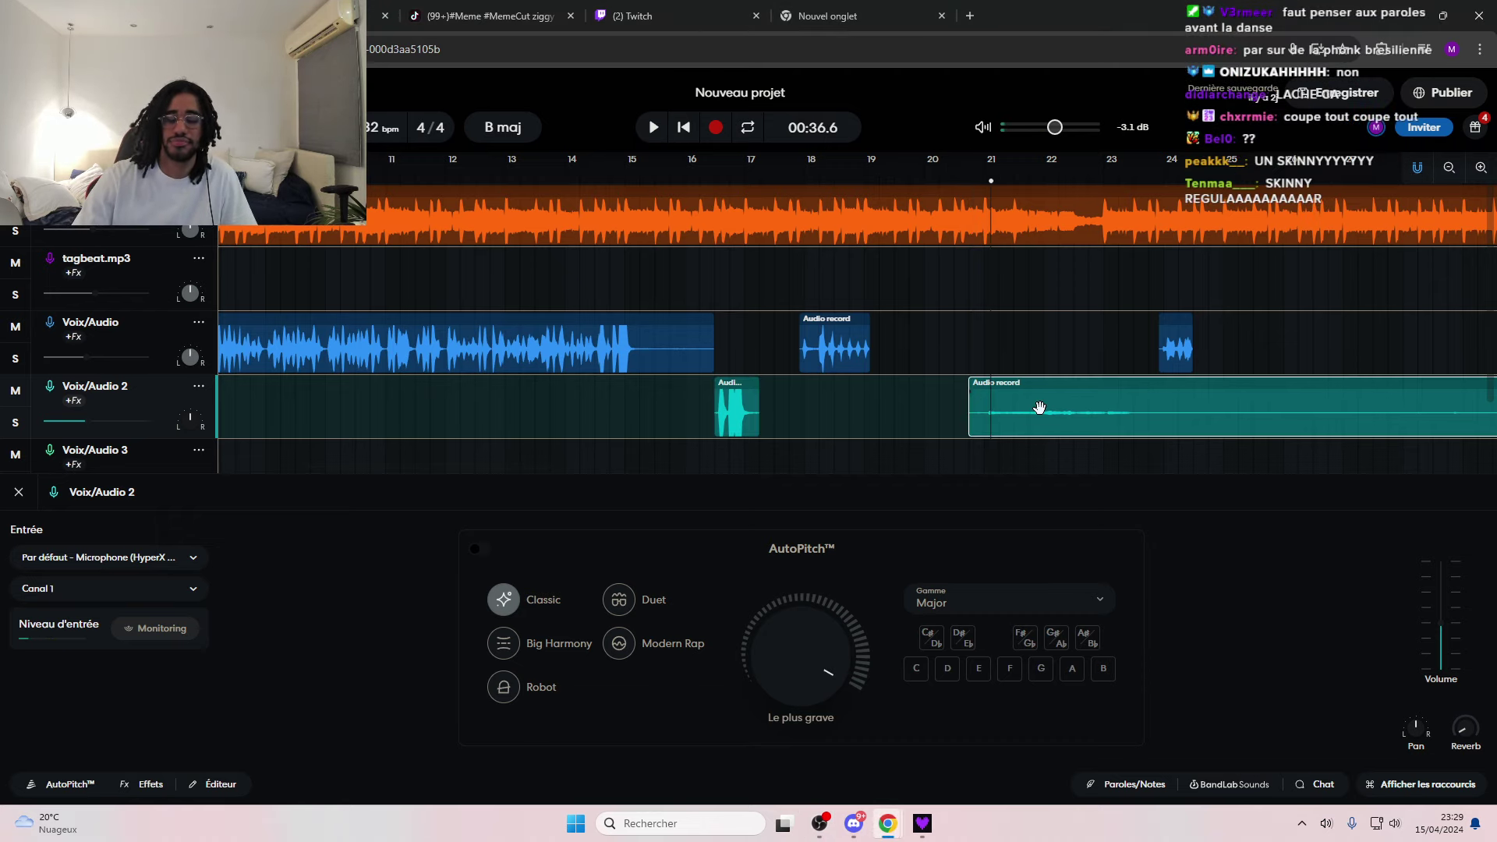
{"action": "key", "text": "Delete"}
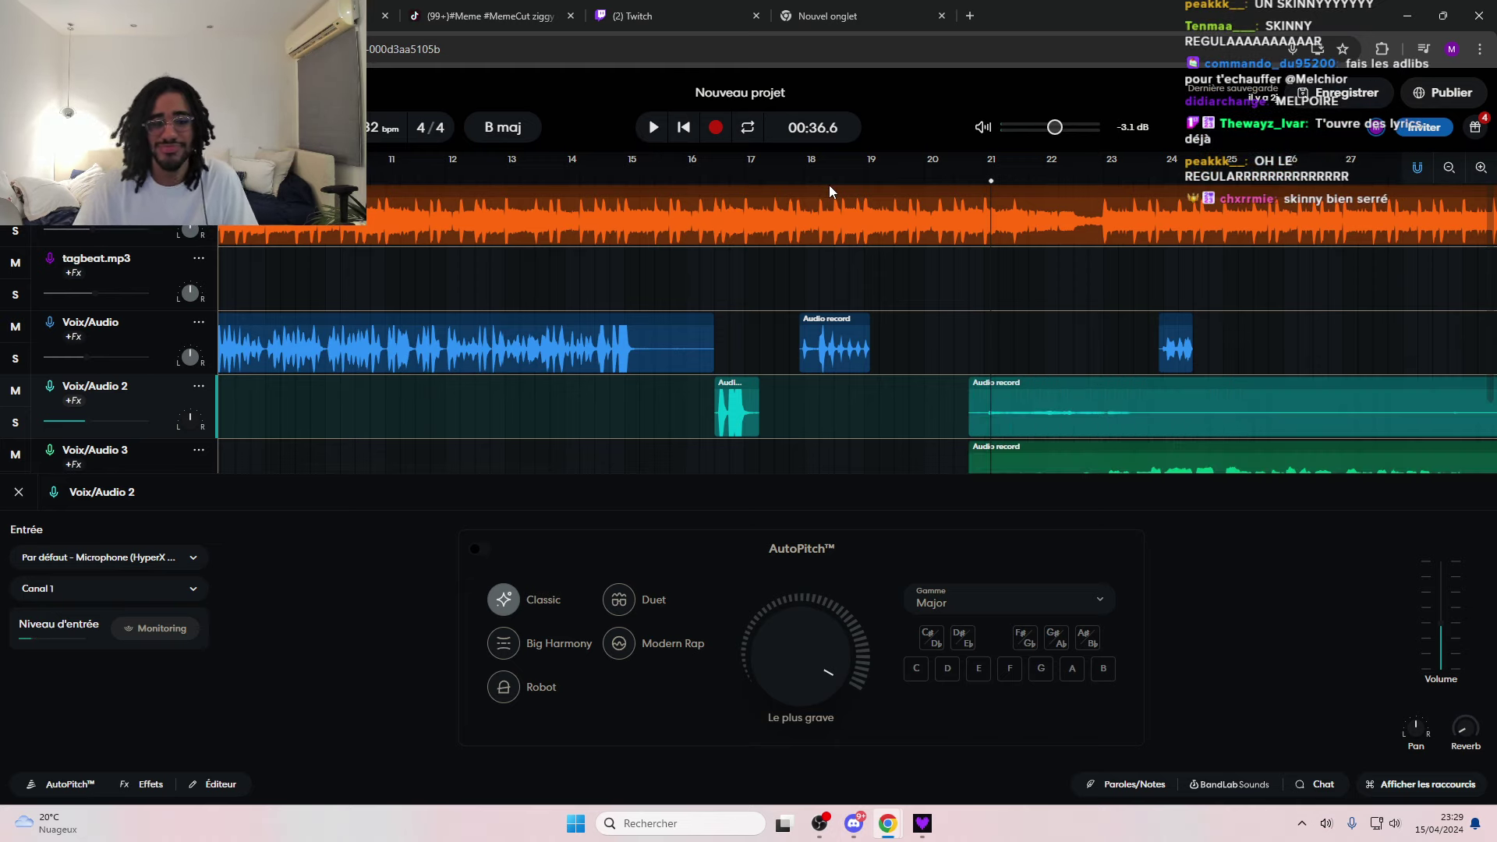
- Close the Twitch browser tab and set the playhead to 35.9 s, where the Voix/Audio 3 take starts
{"action": "scroll", "coordinate": [1022, 318], "scroll_direction": "down", "scroll_amount": 2}
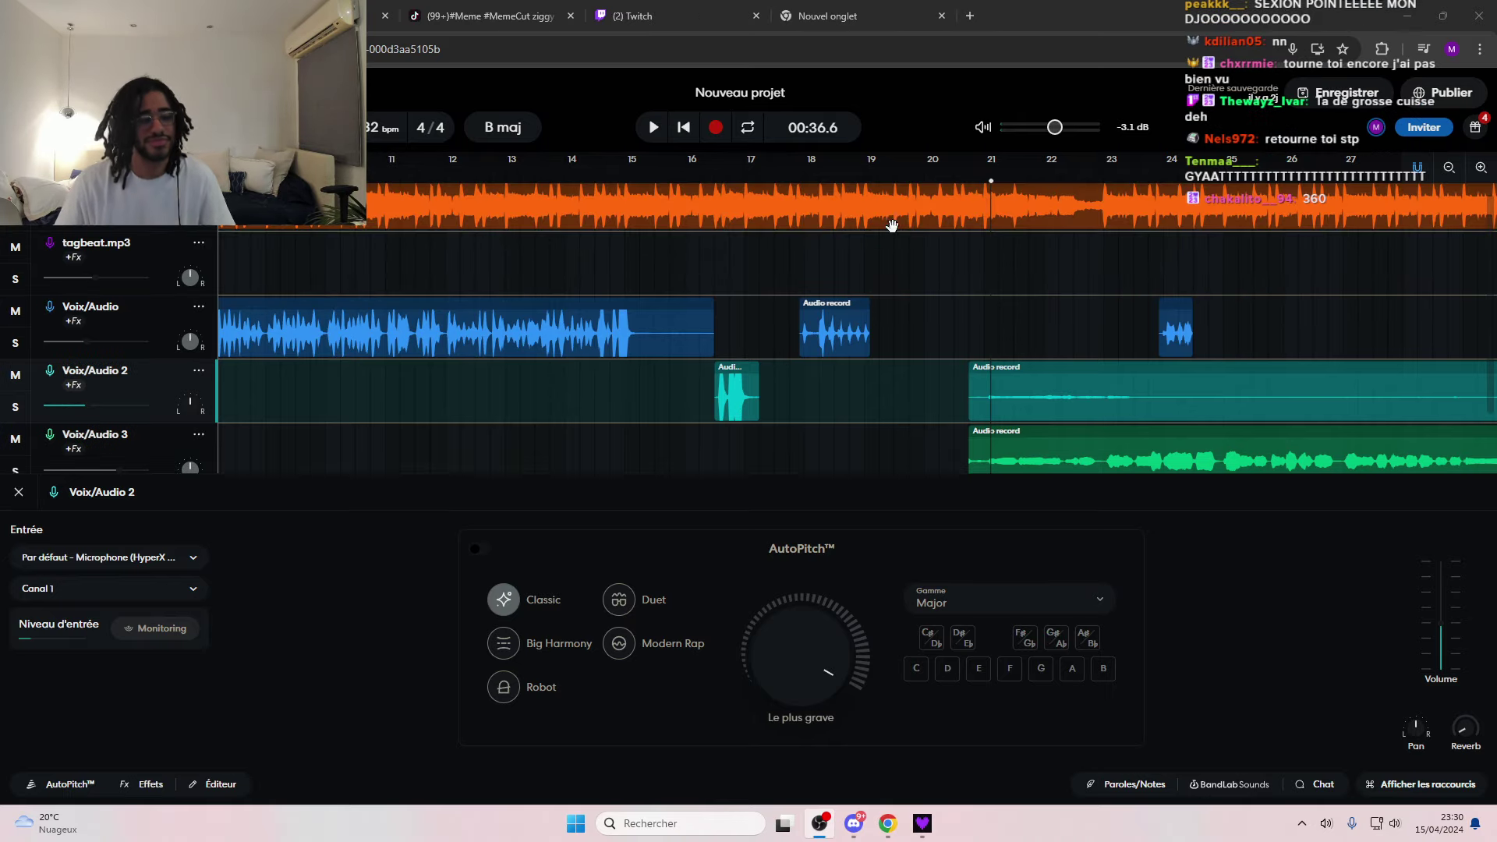
{"action": "left_click", "coordinate": [756, 16]}
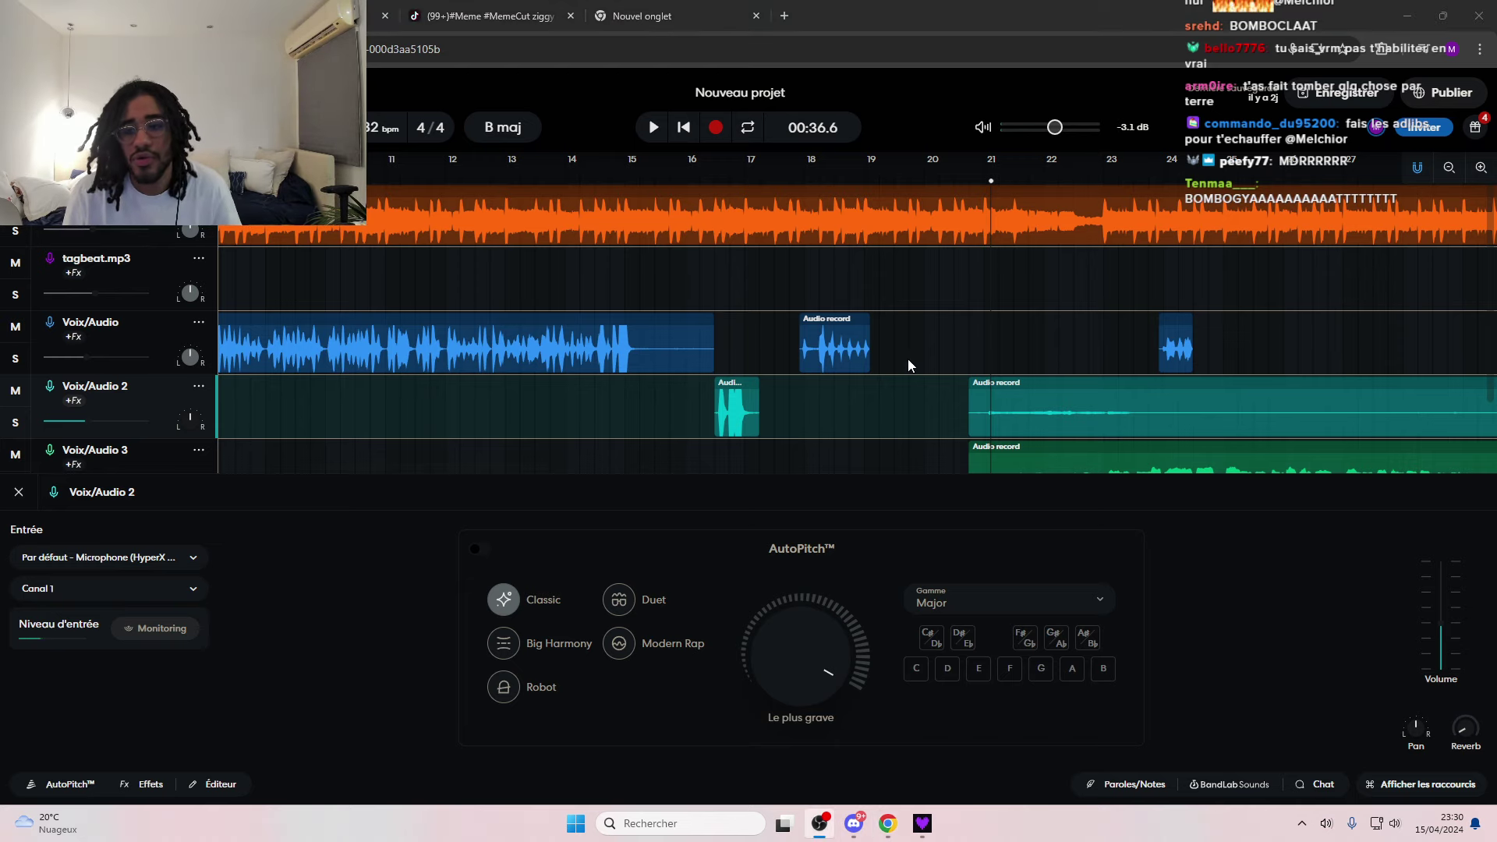
{"action": "scroll", "coordinate": [1130, 335], "scroll_direction": "down", "scroll_amount": 1}
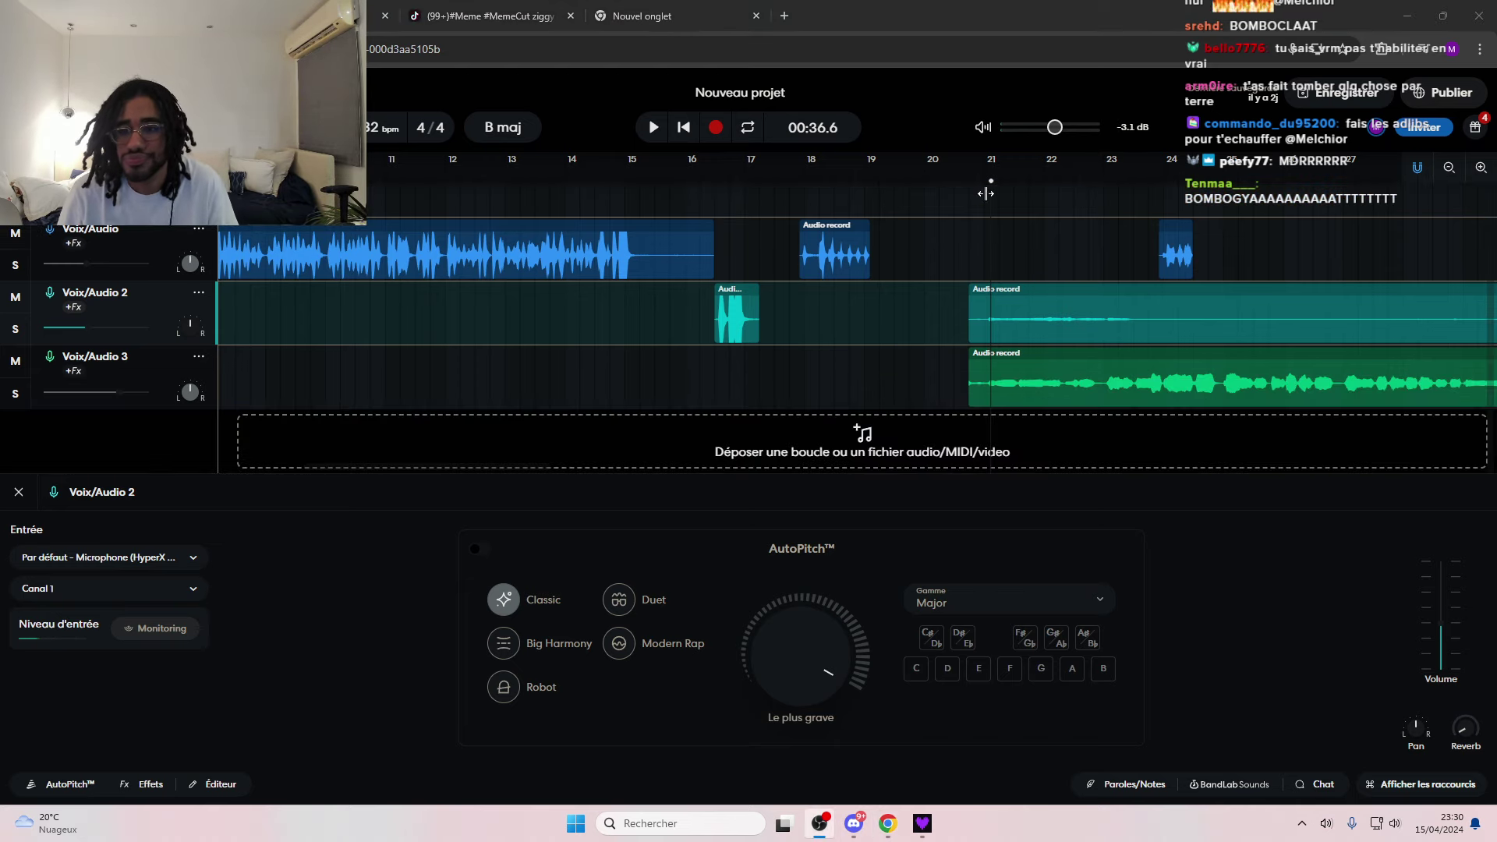
{"action": "left_click_drag", "start_coordinate": [985, 193], "coordinate": [969, 188]}
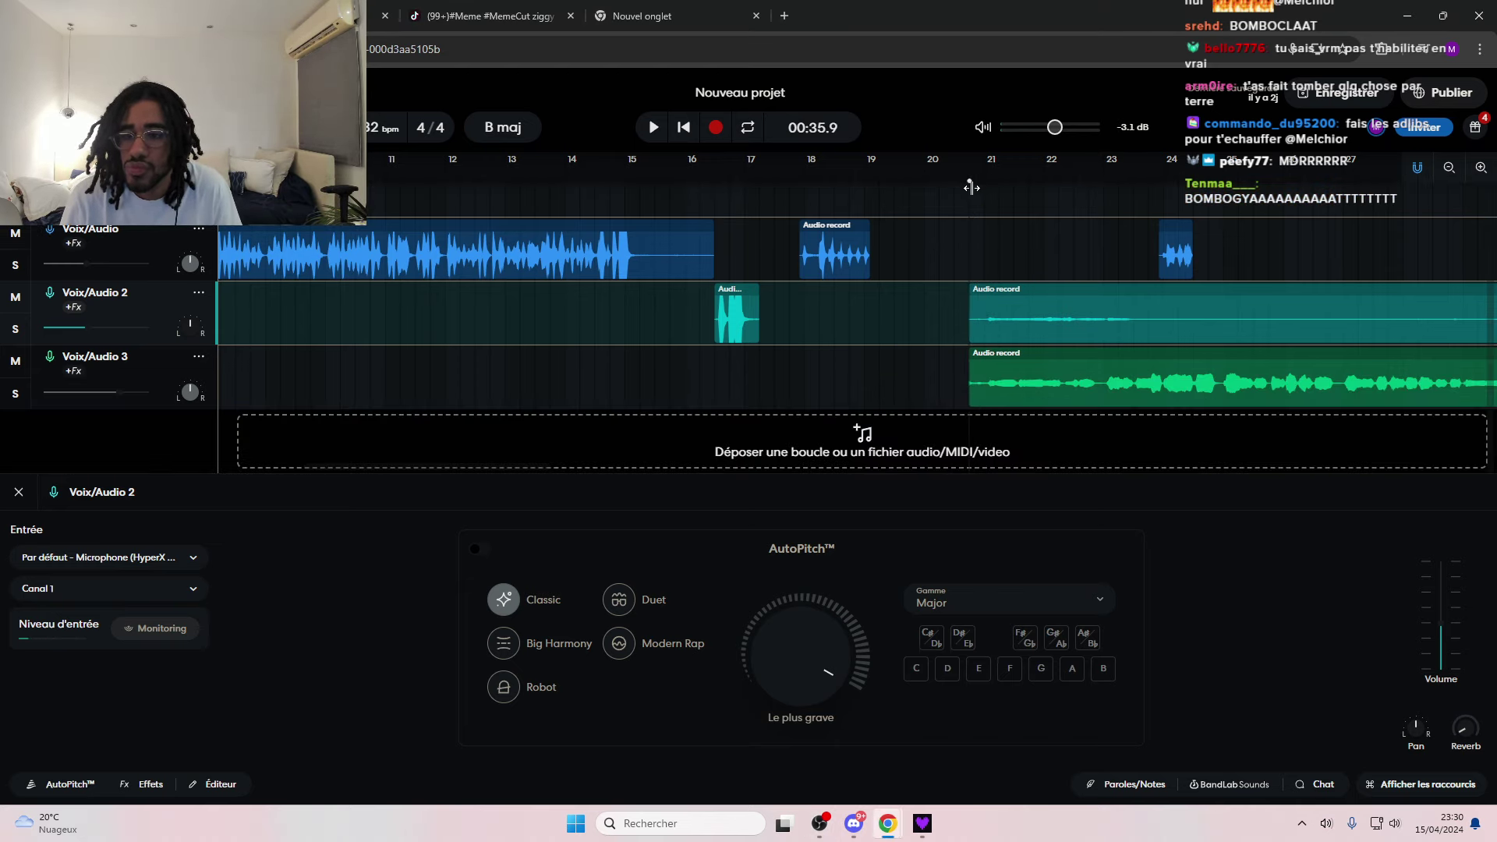
{"action": "left_click", "coordinate": [818, 823]}
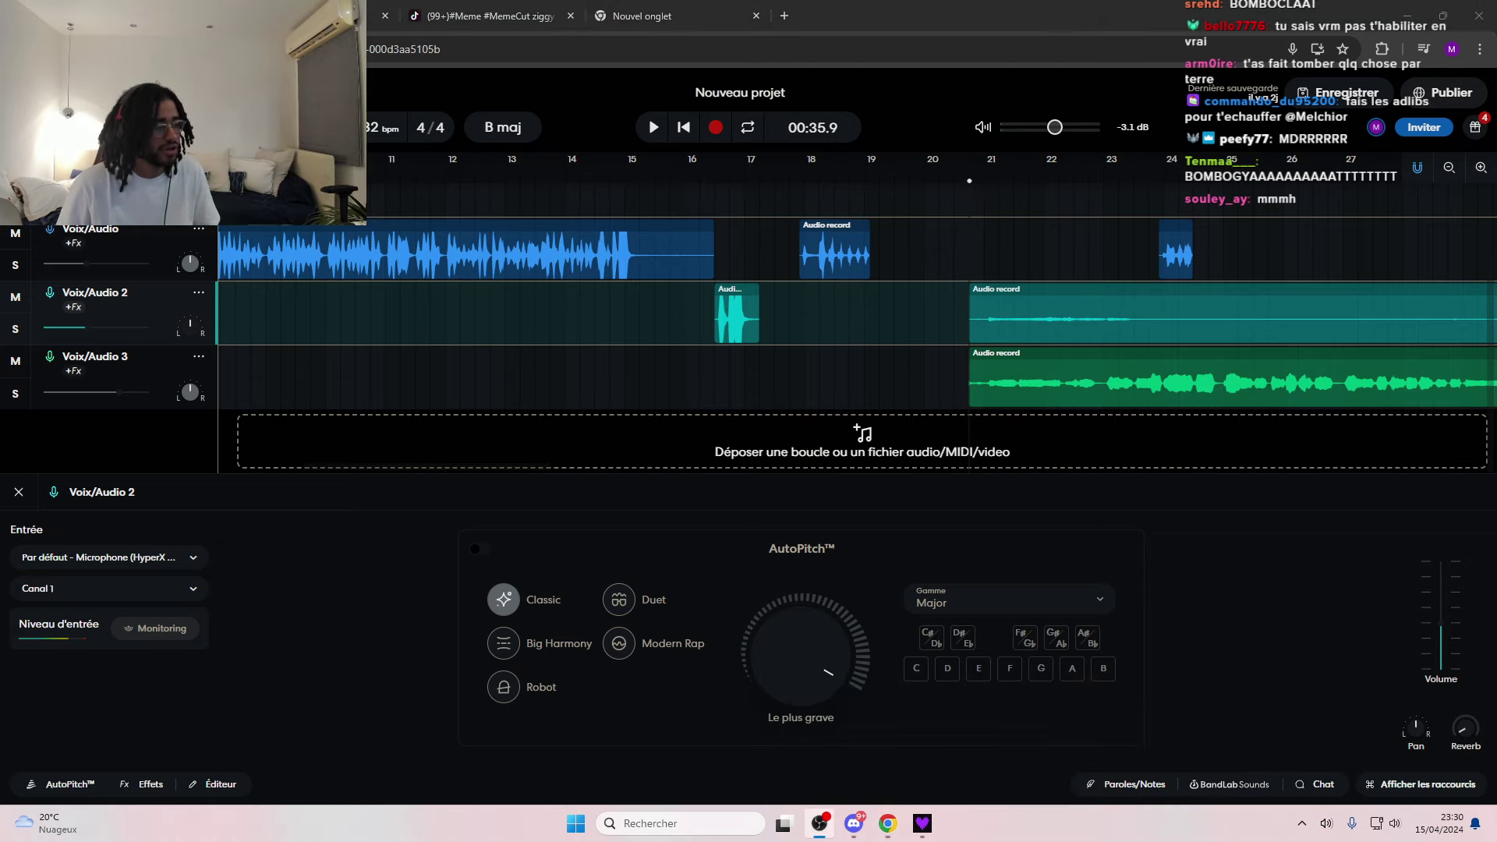
{"action": "left_click", "coordinate": [922, 819]}
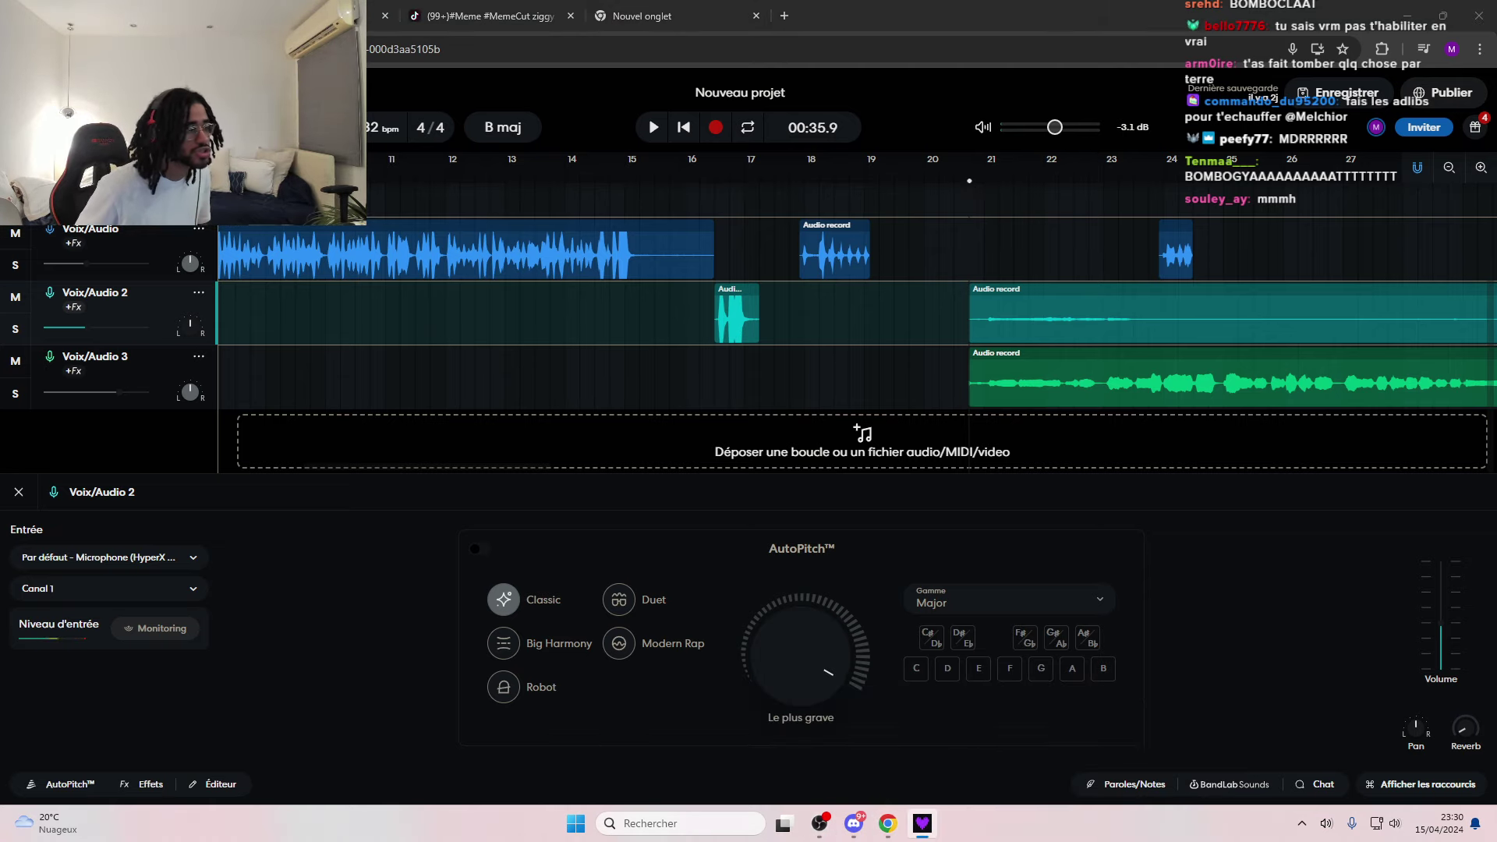